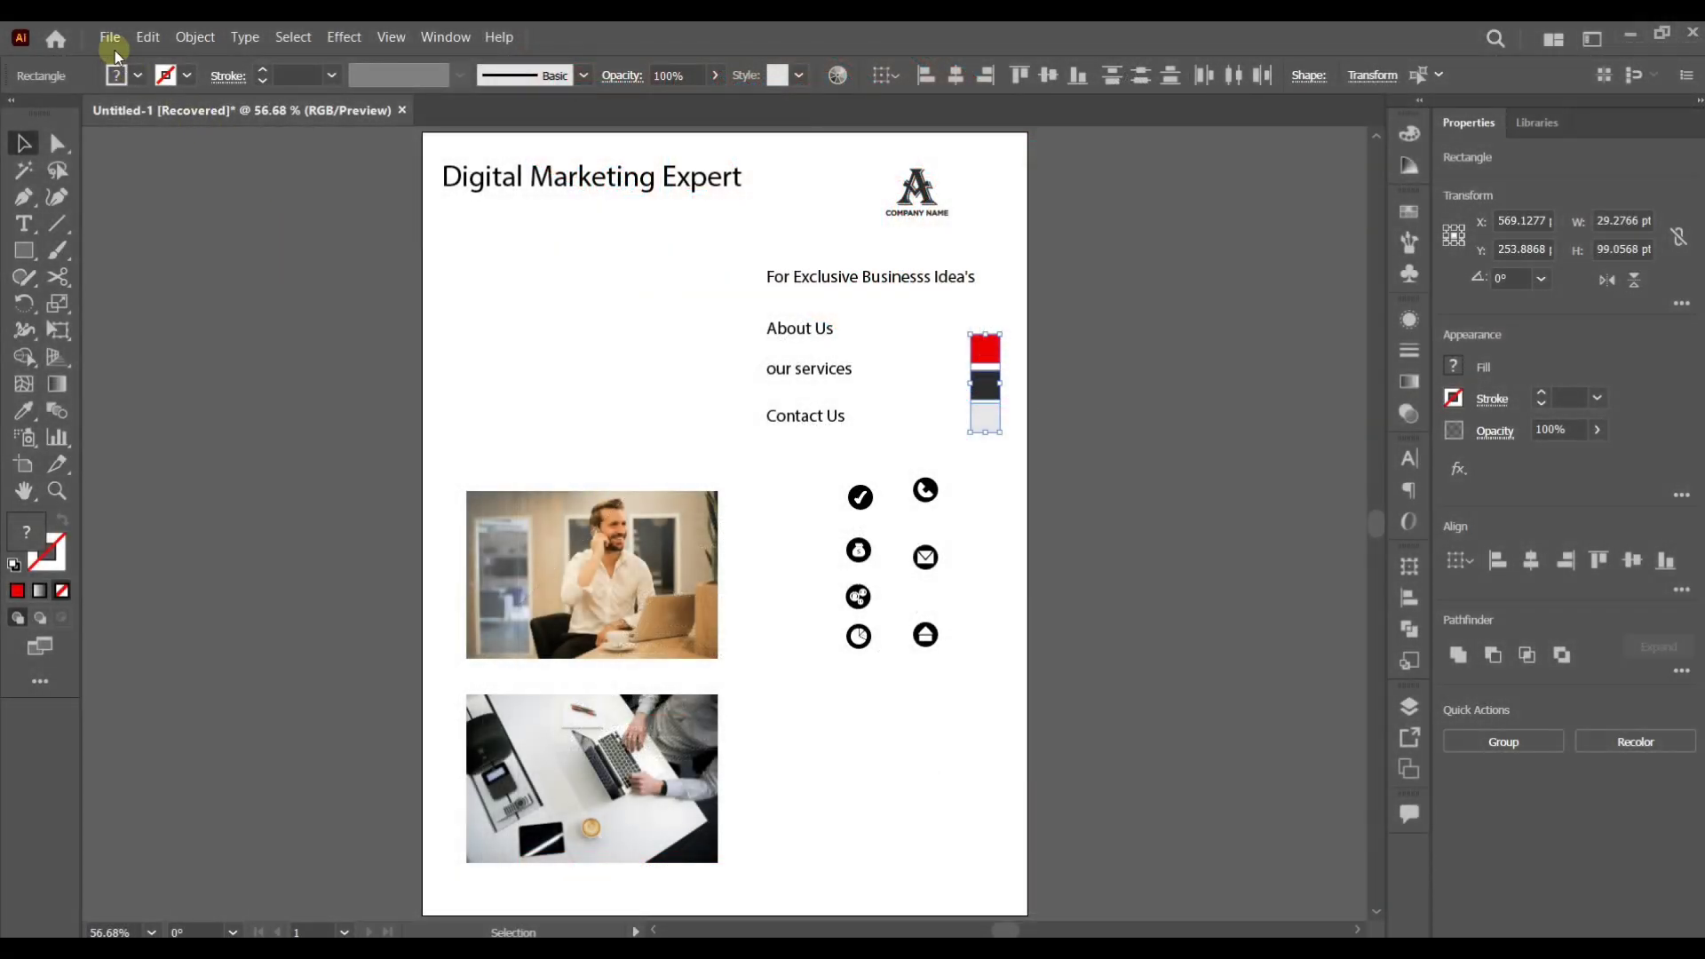
Step: Create a new Letter 8.5 × 11 in document with Screen (72 ppi) raster effects
click(111, 37)
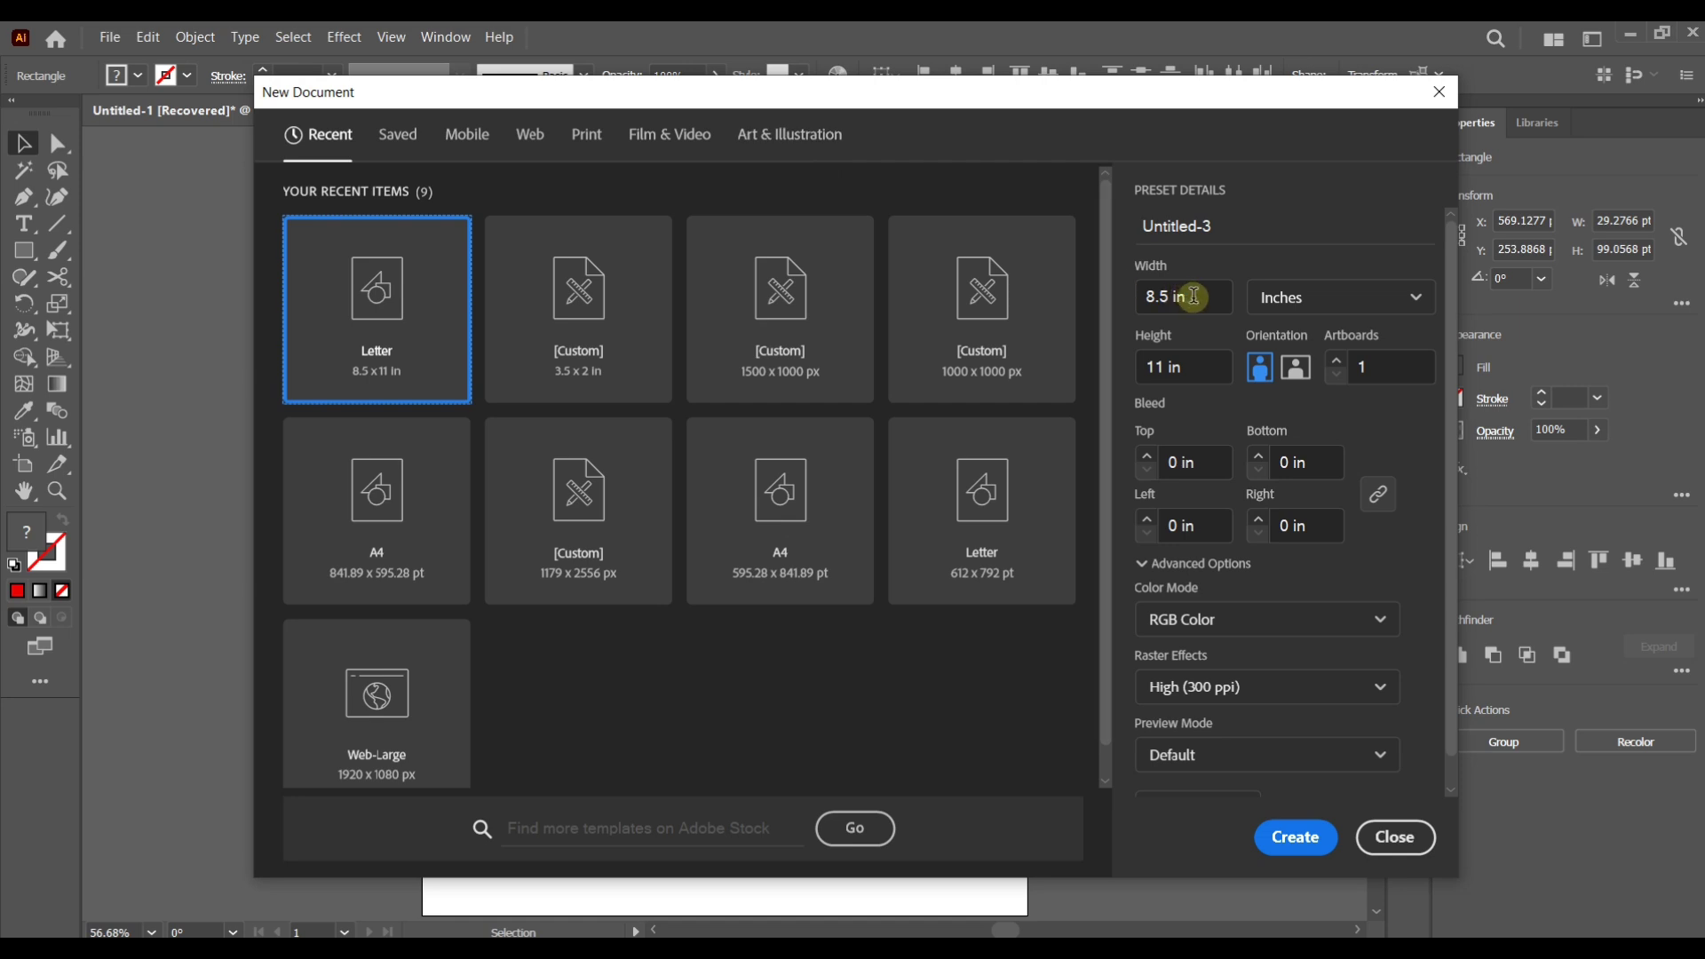
click(1158, 312)
click(1204, 367)
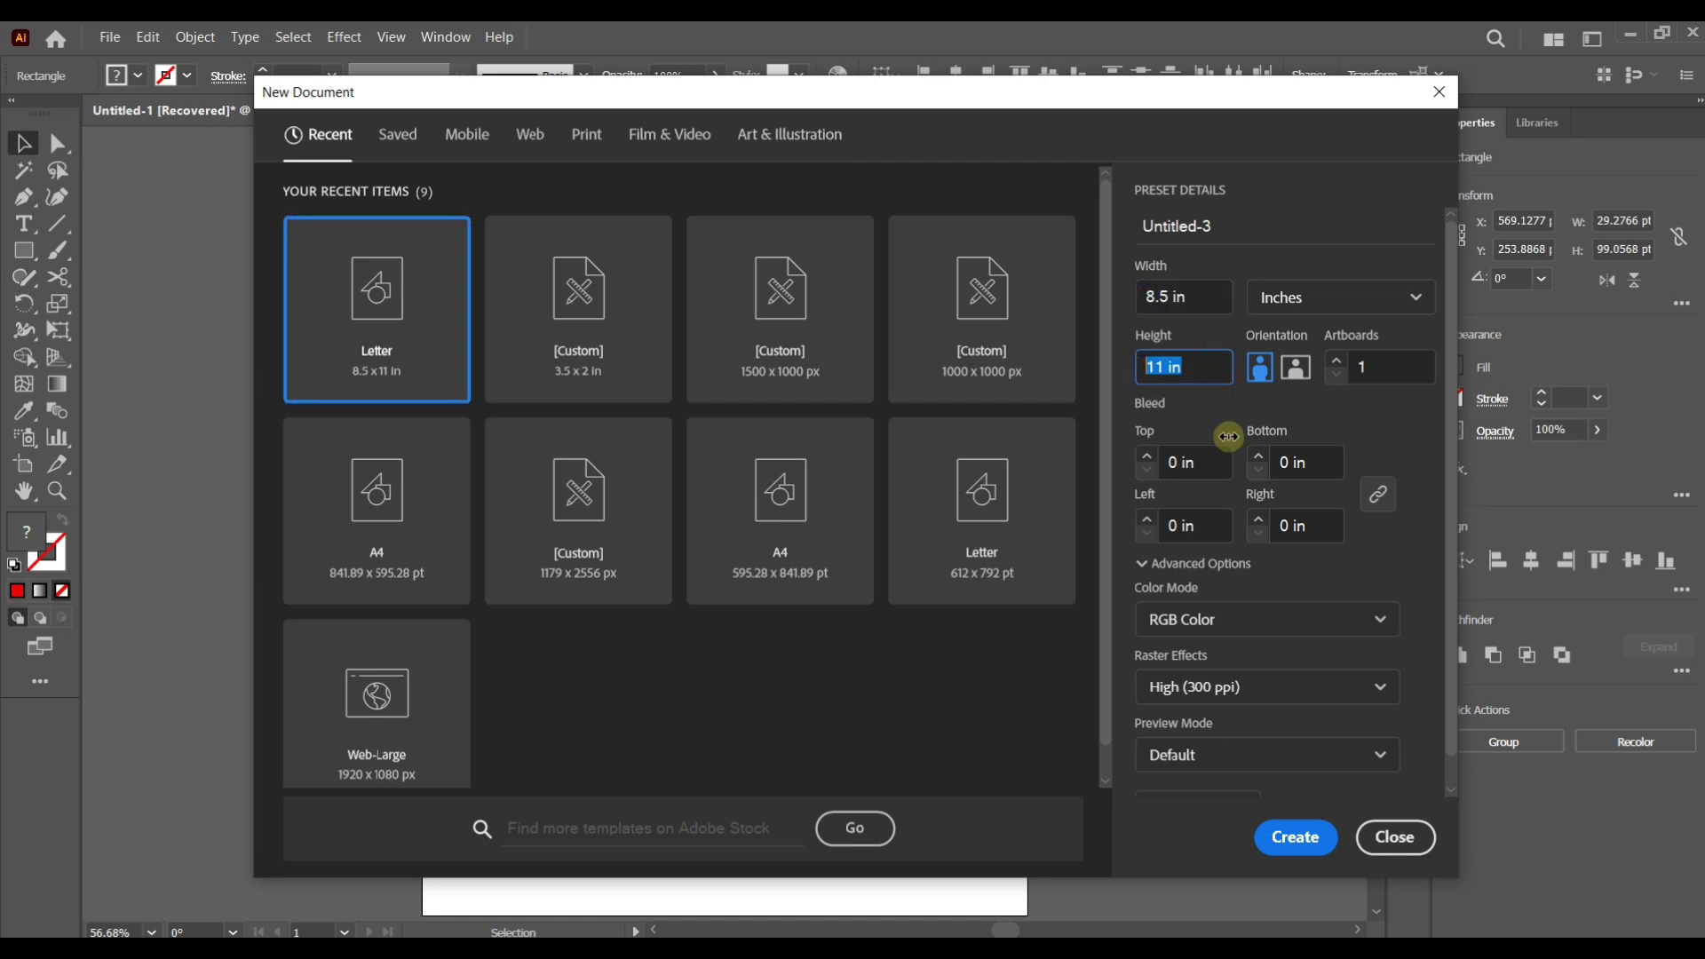
click(1297, 835)
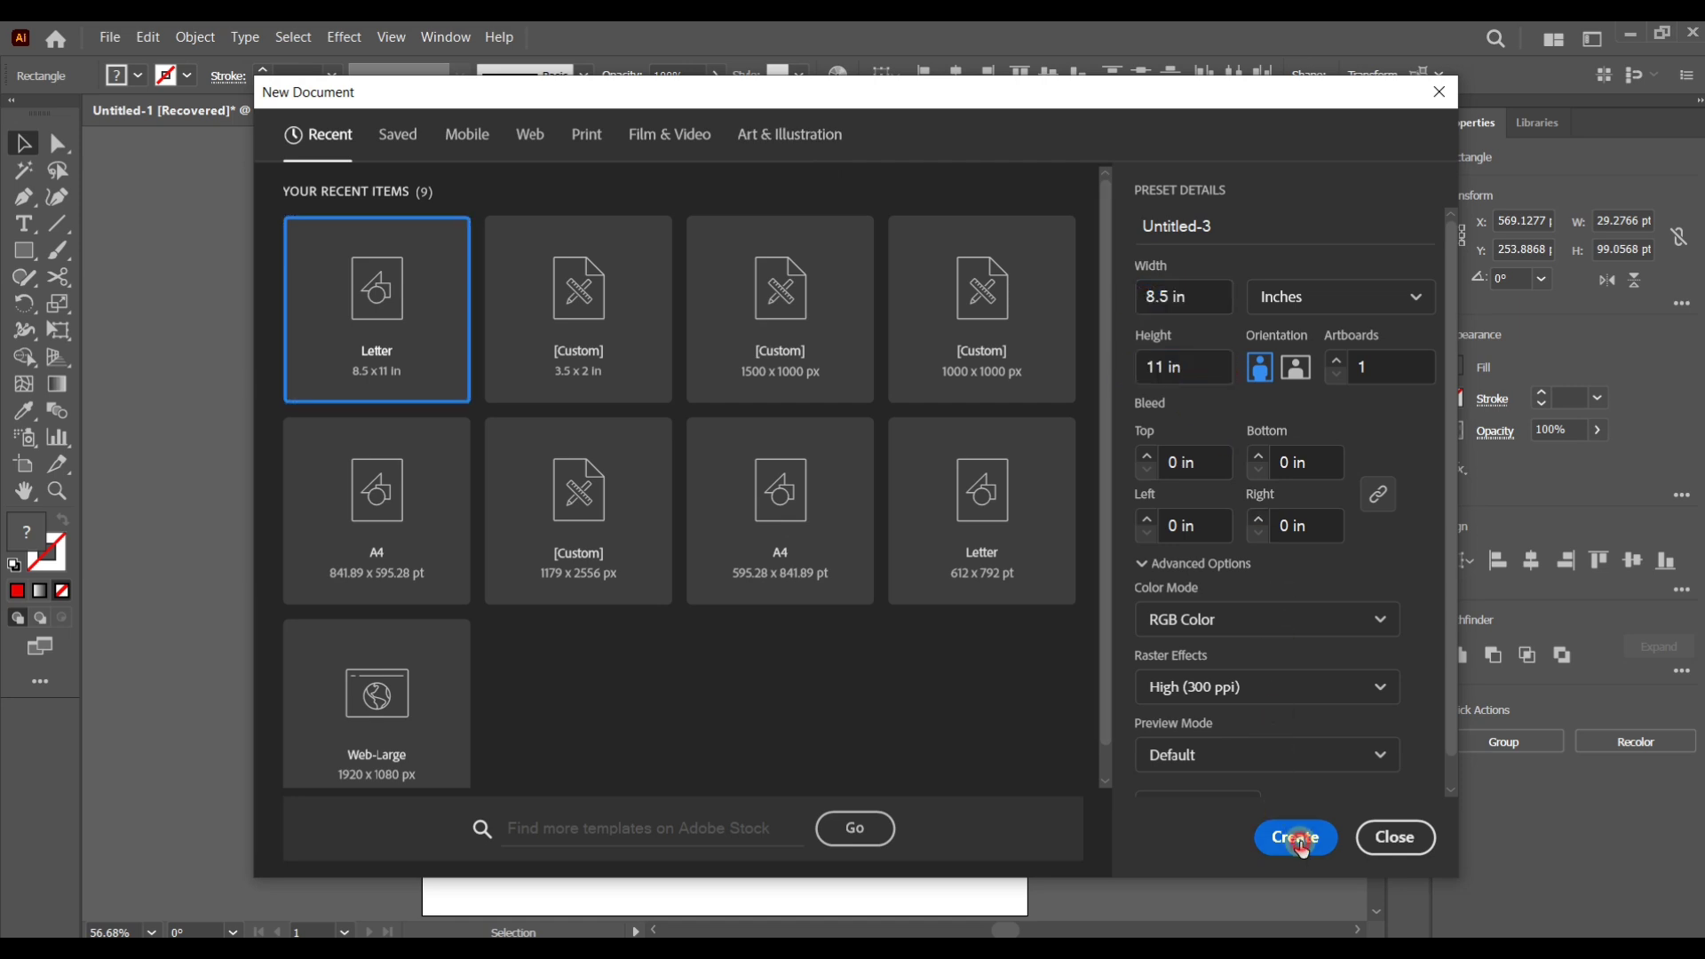
click(1299, 691)
click(1243, 764)
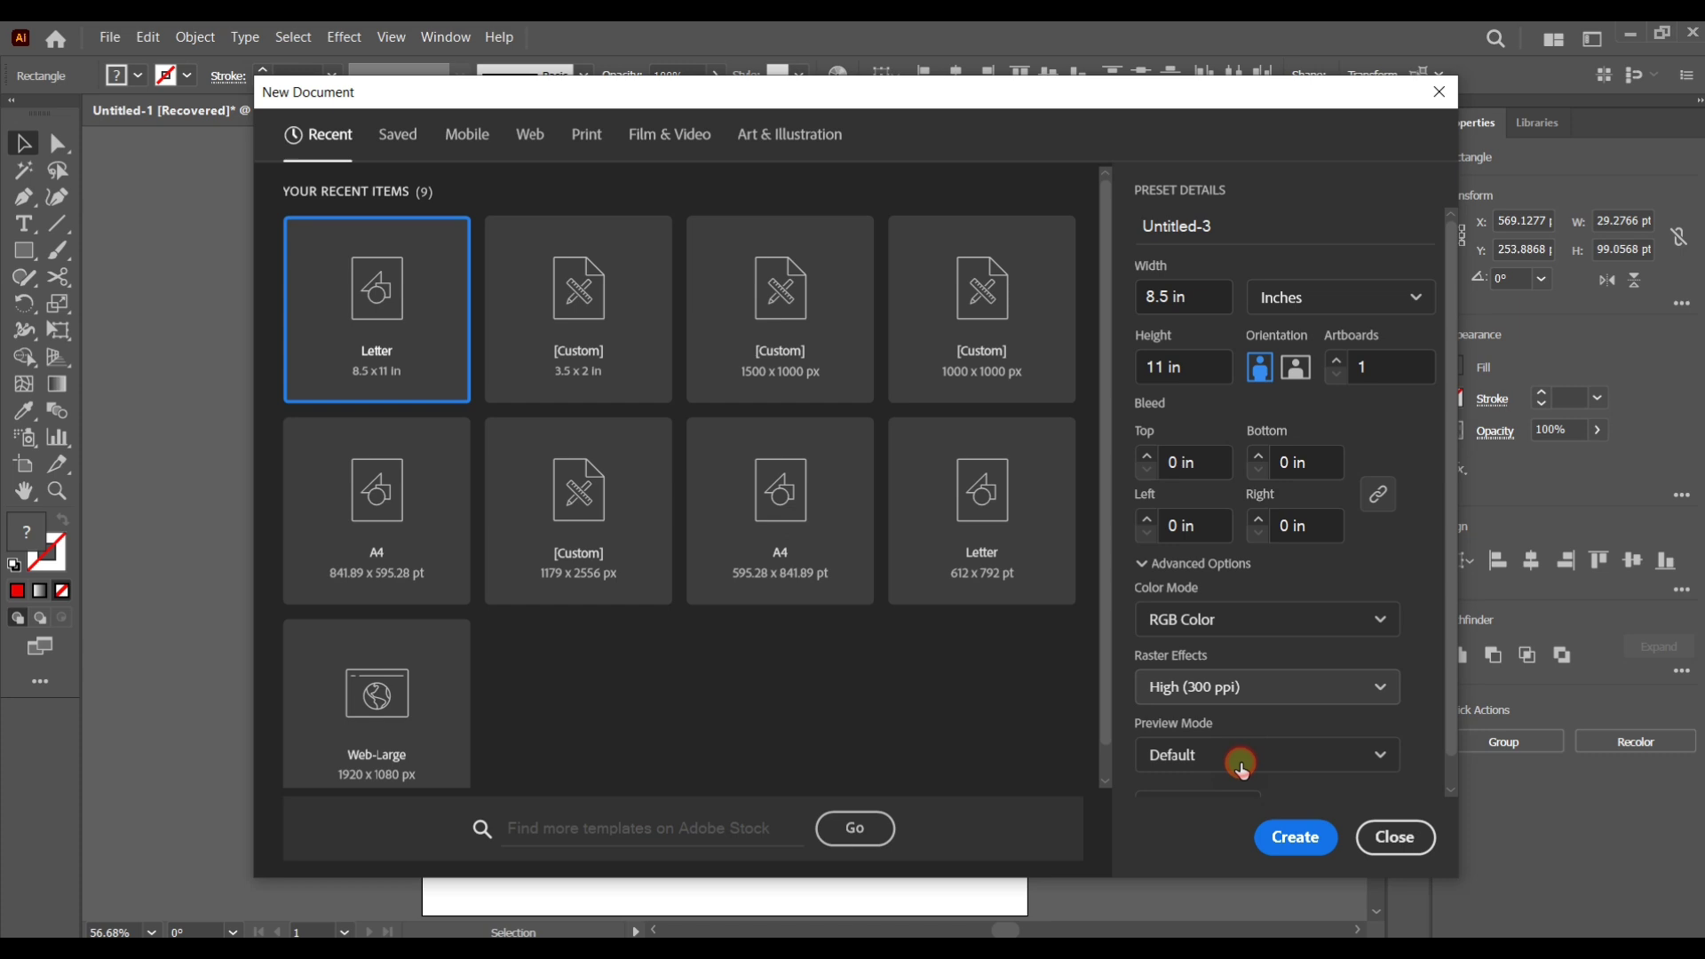
click(1255, 691)
click(1229, 802)
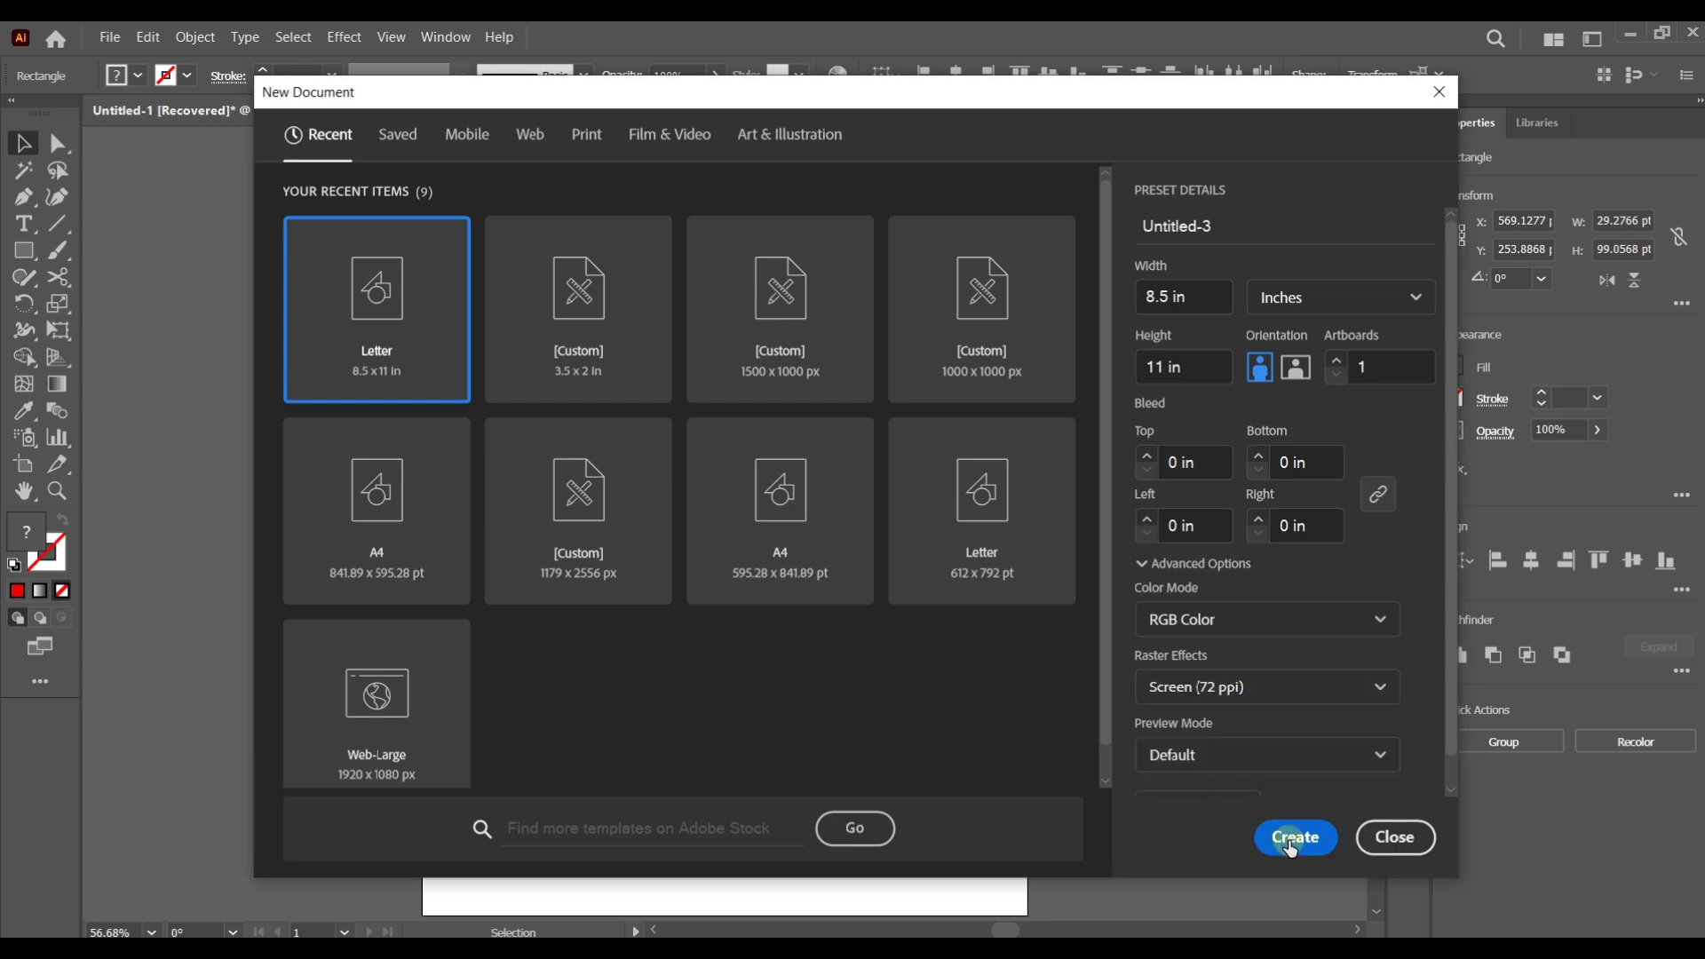
click(1293, 839)
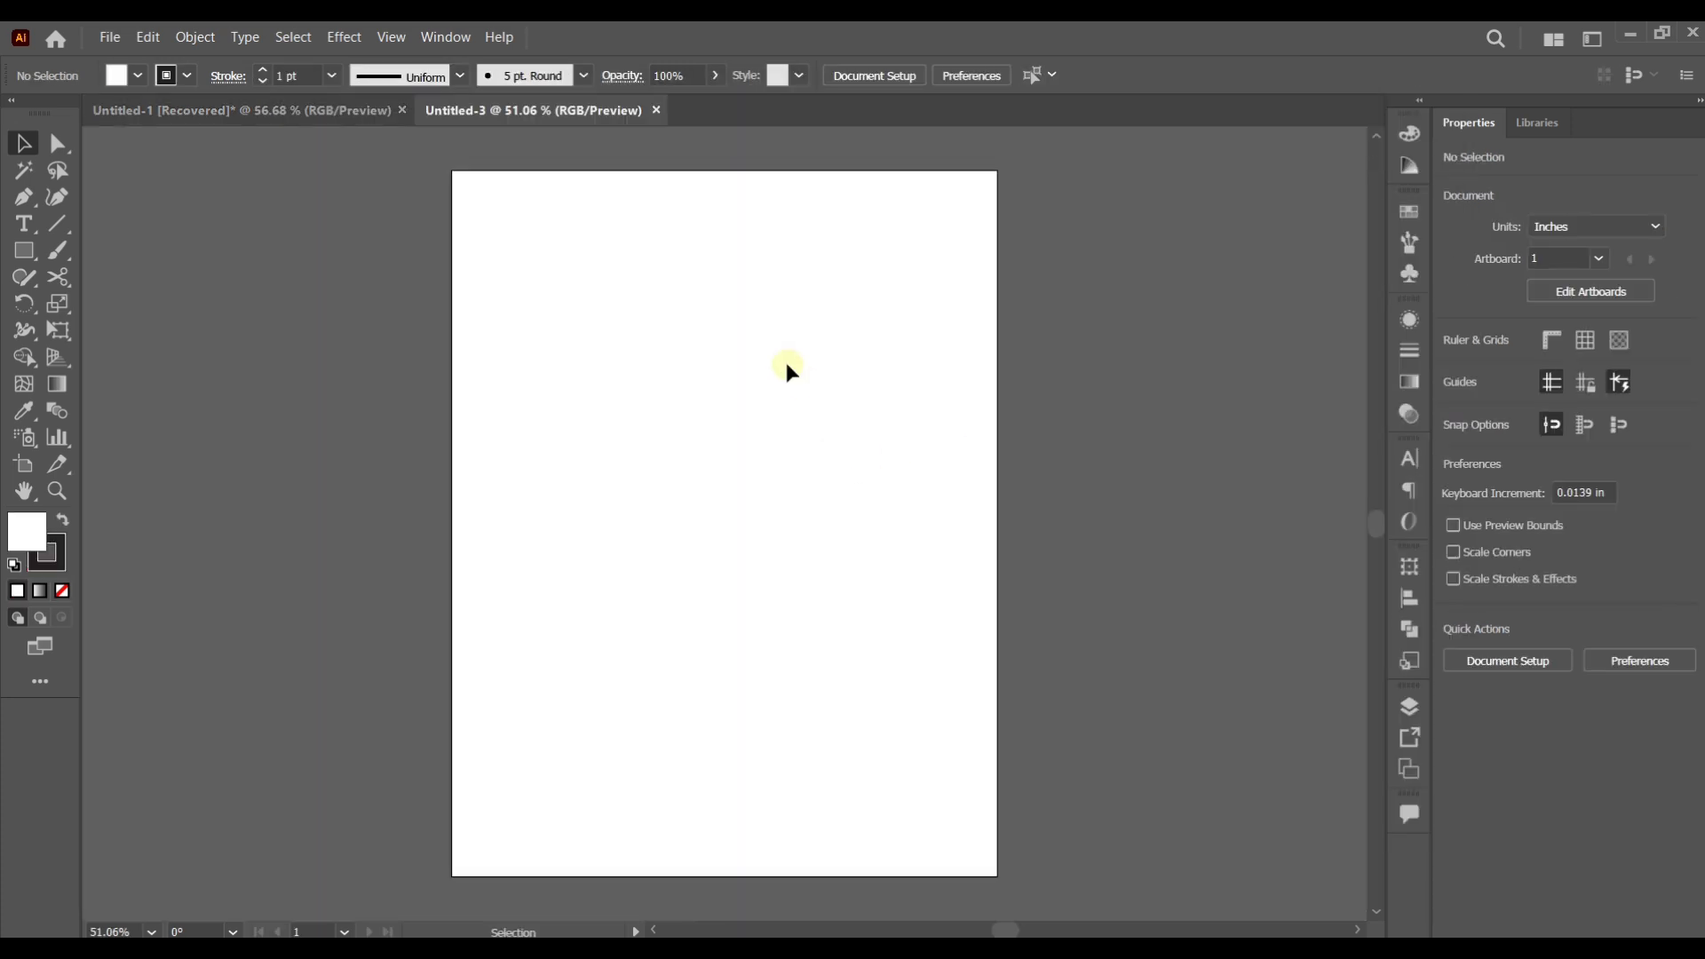
Step: Copy the red, dark grey and light grey swatch rectangles from Untitled-1 into the new document
click(373, 111)
click(988, 371)
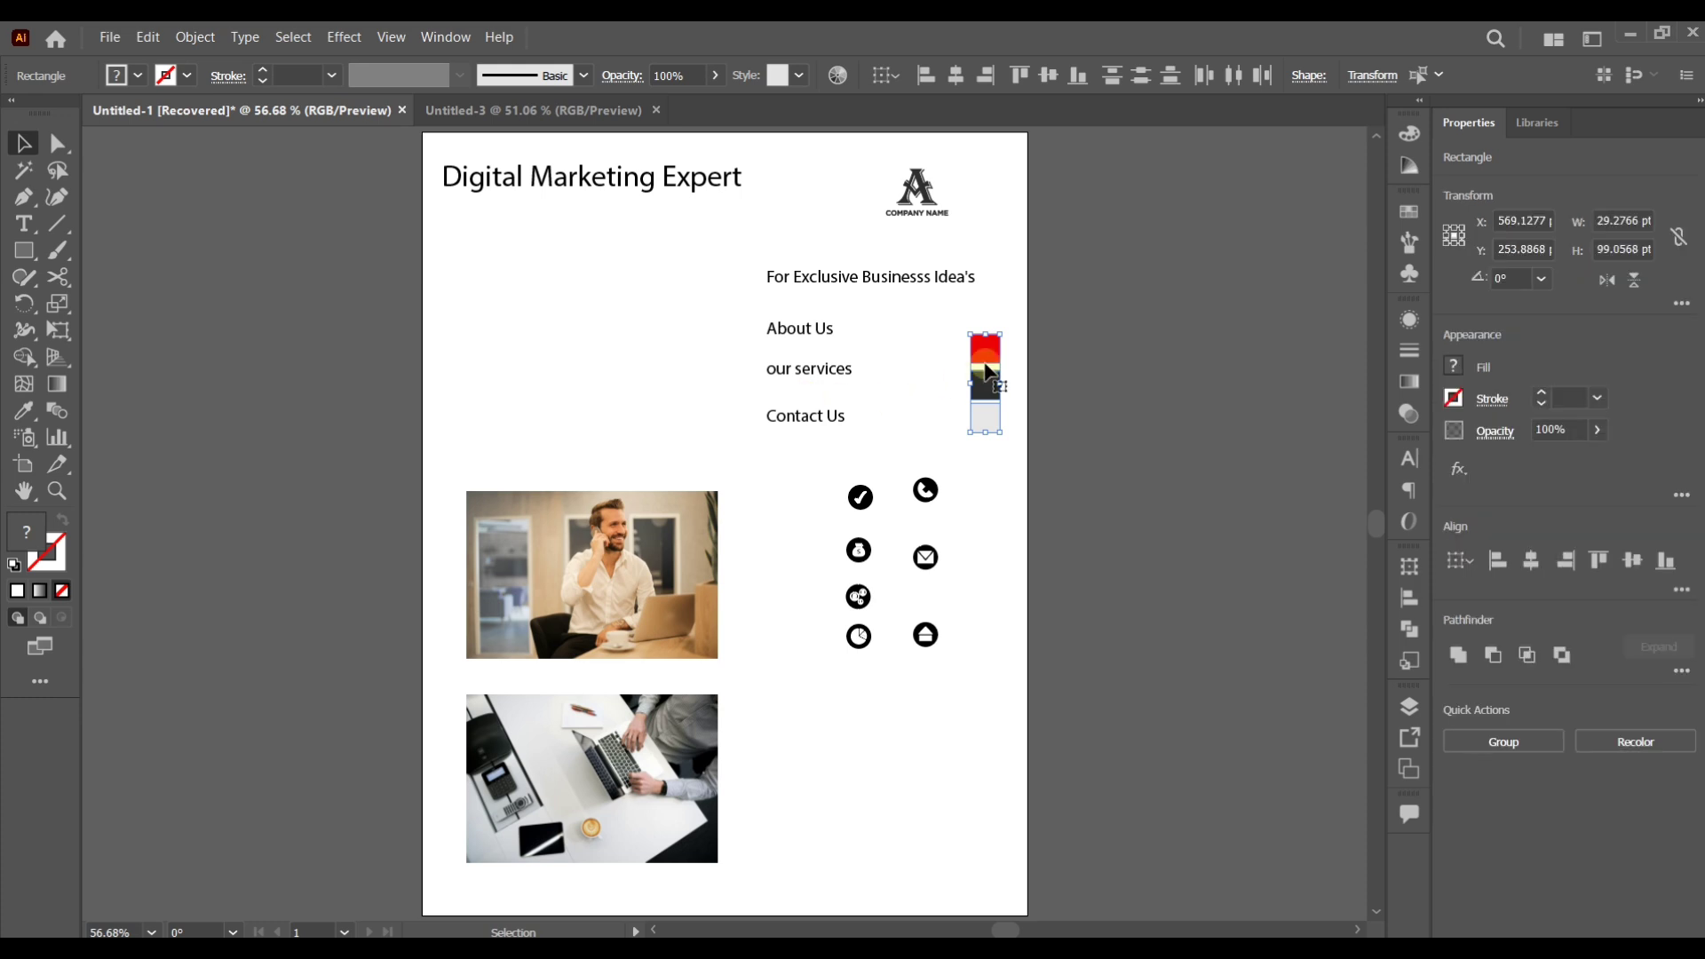
mouse_move(989, 356)
mouse_down()
mouse_move(545, 93)
mouse_move(325, 266)
mouse_up()
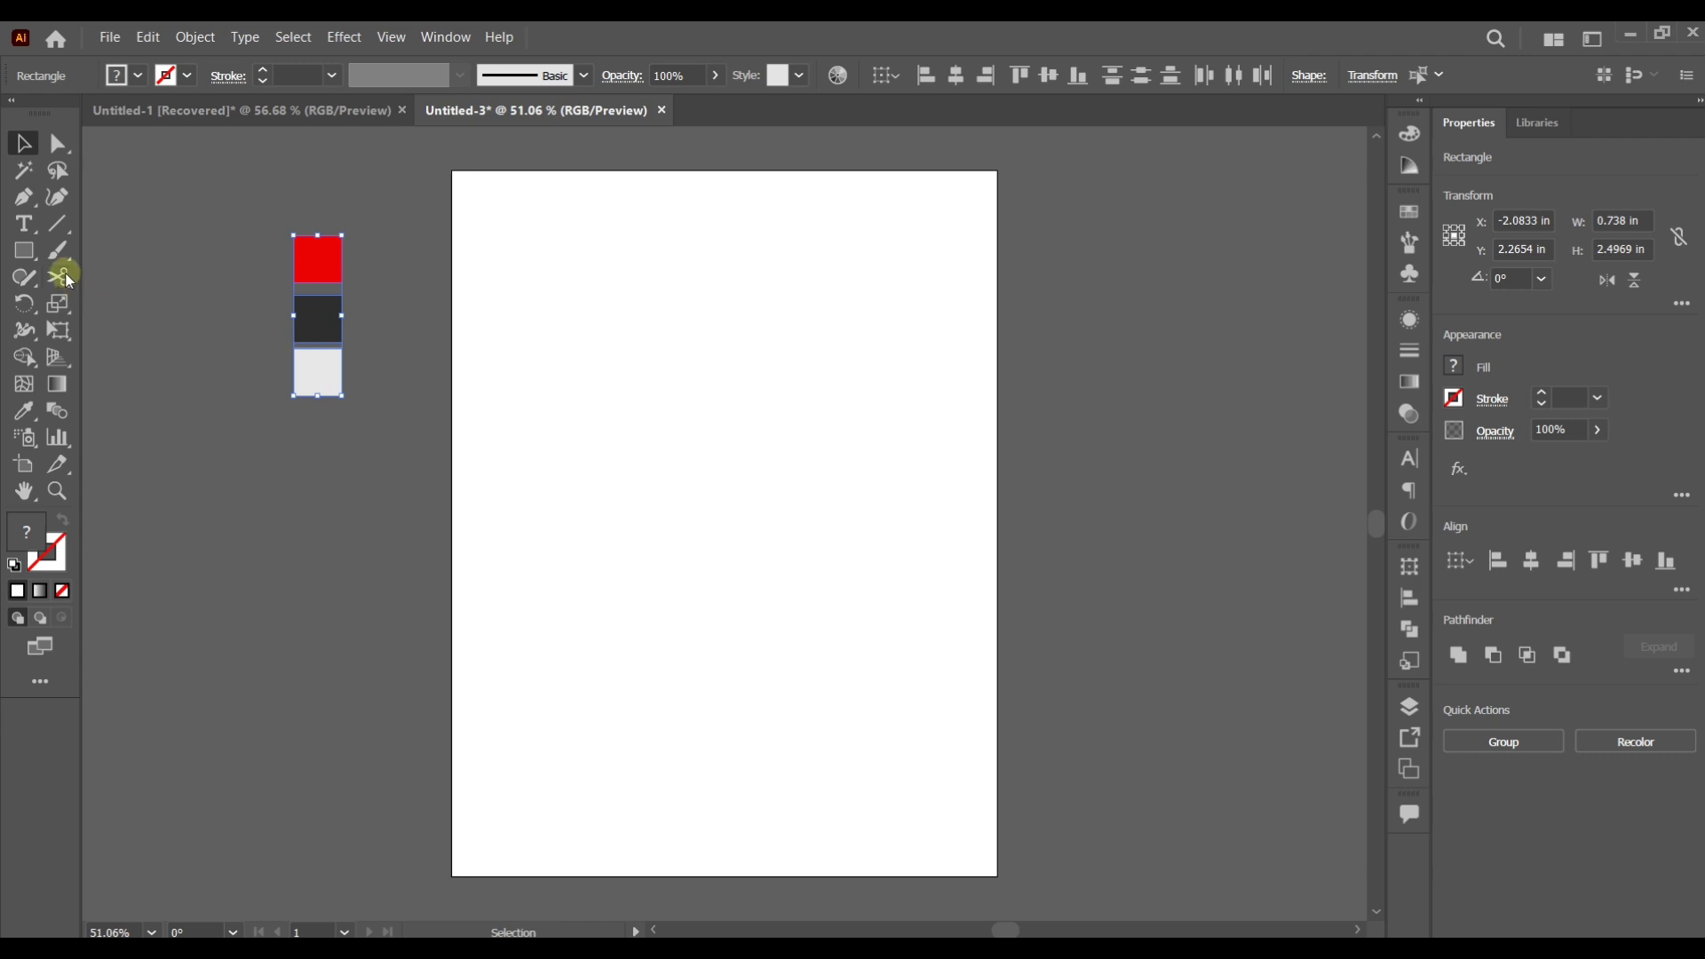
Step: Cover the artboard with a rectangle filled in the light grey swatch colour
click(31, 256)
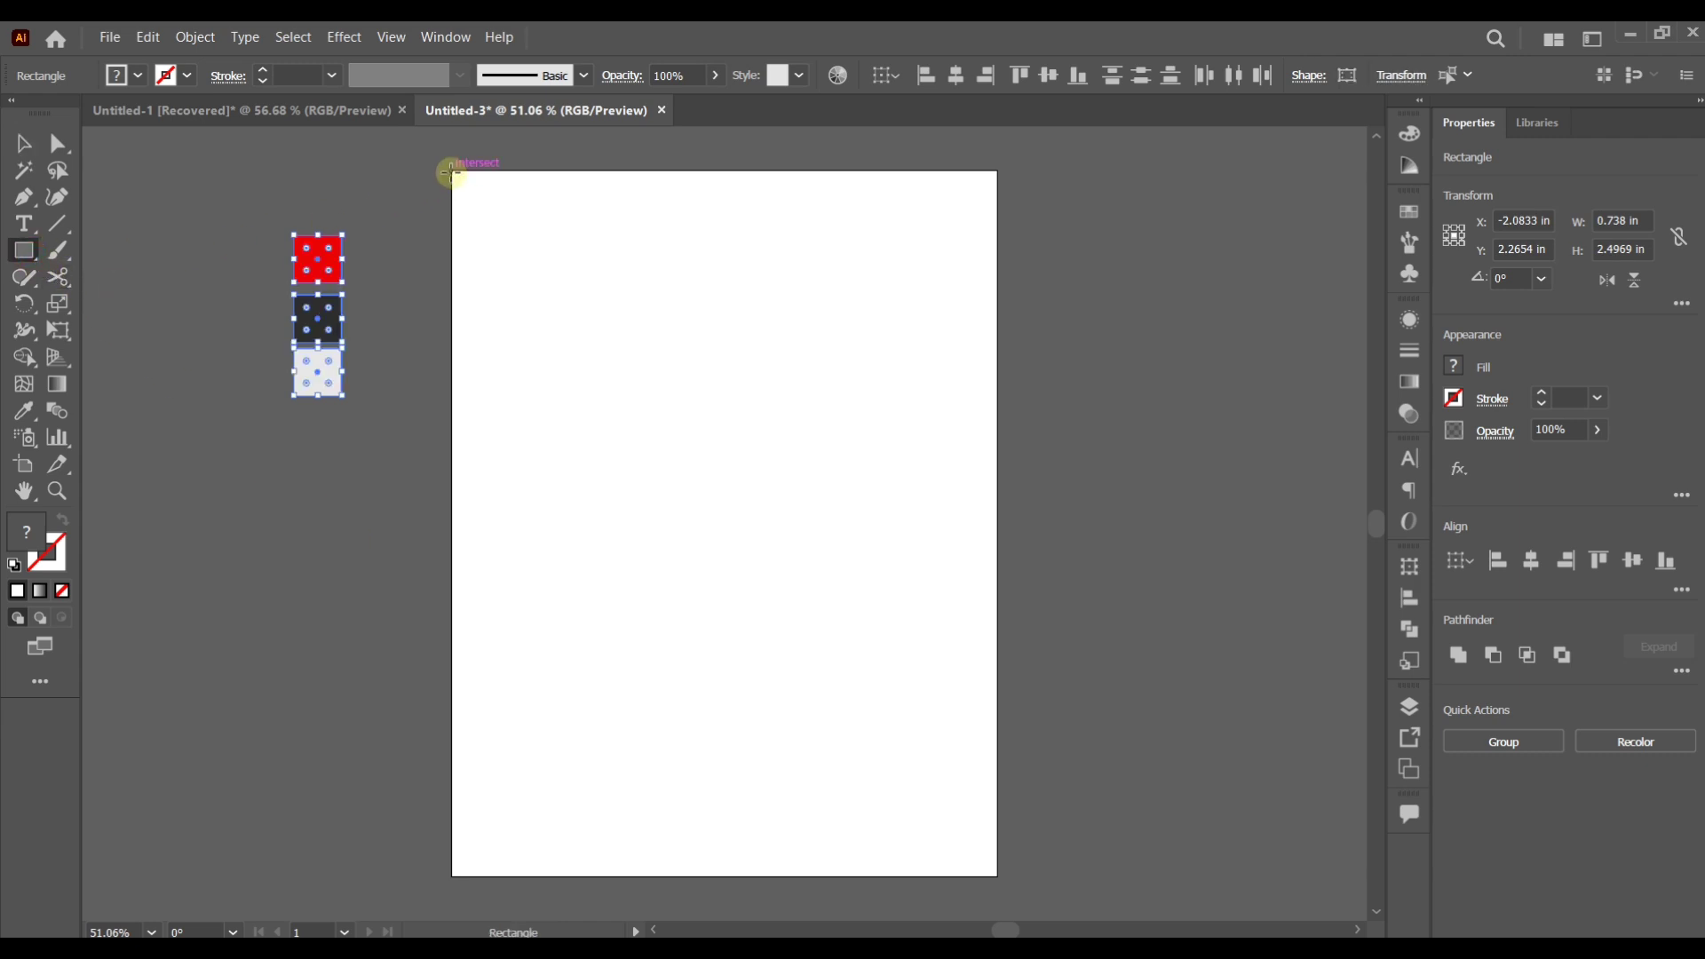
drag(452, 173, 997, 878)
click(24, 410)
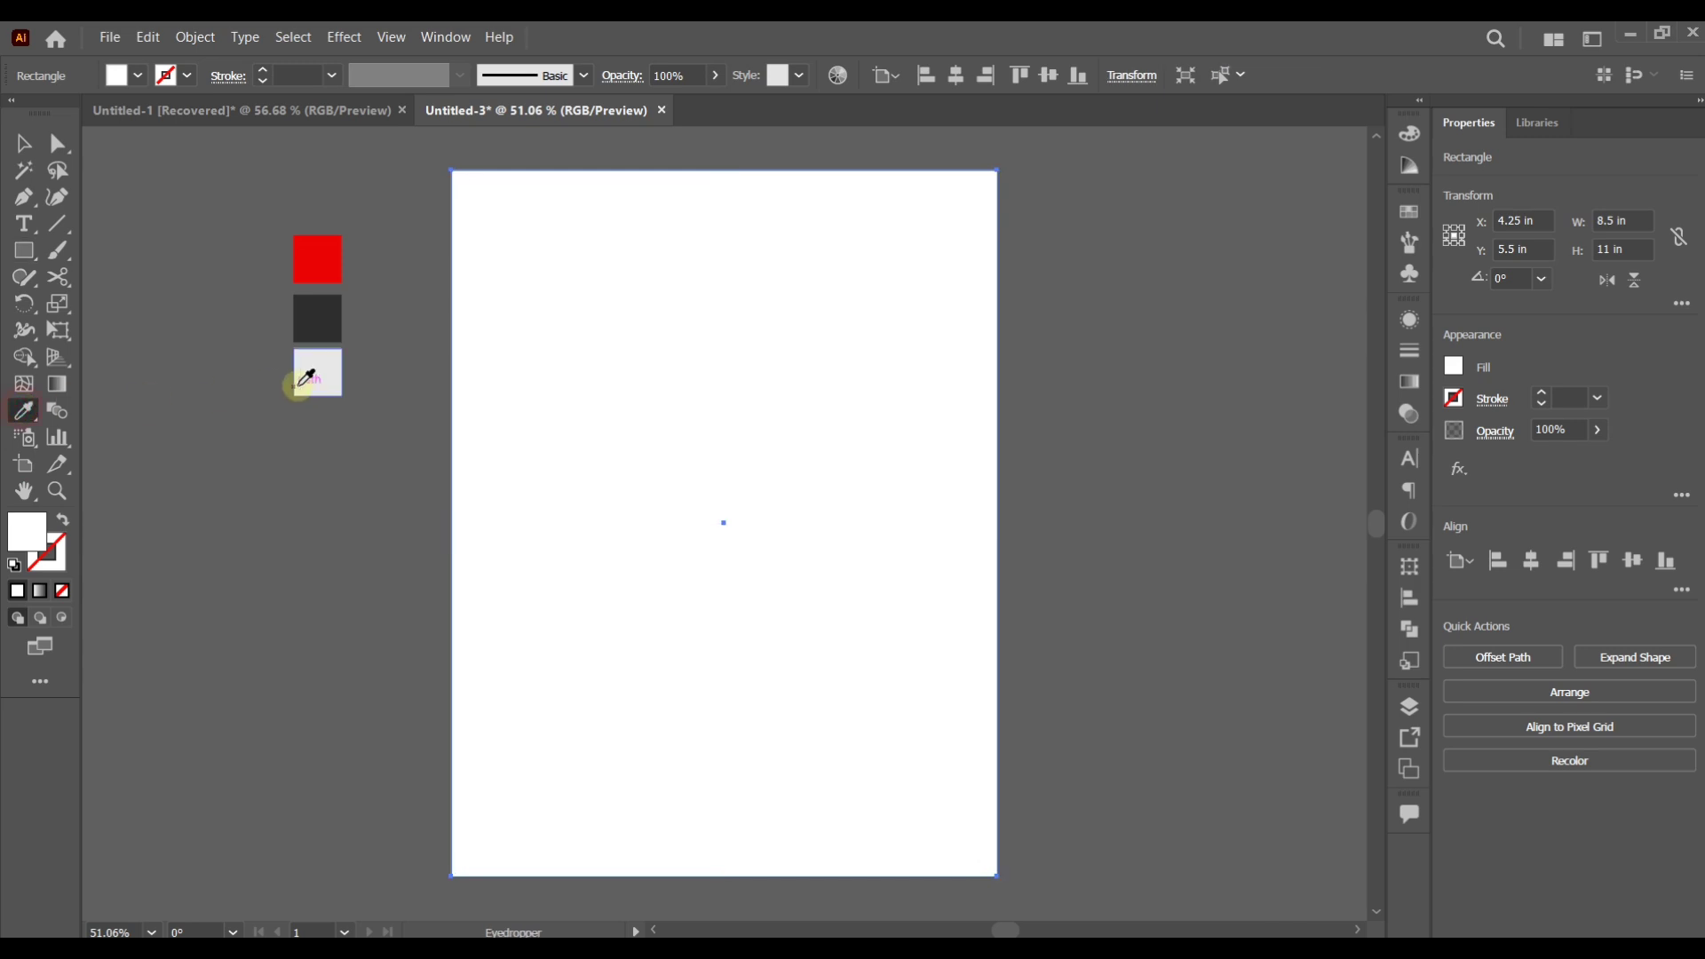
click(305, 383)
click(24, 147)
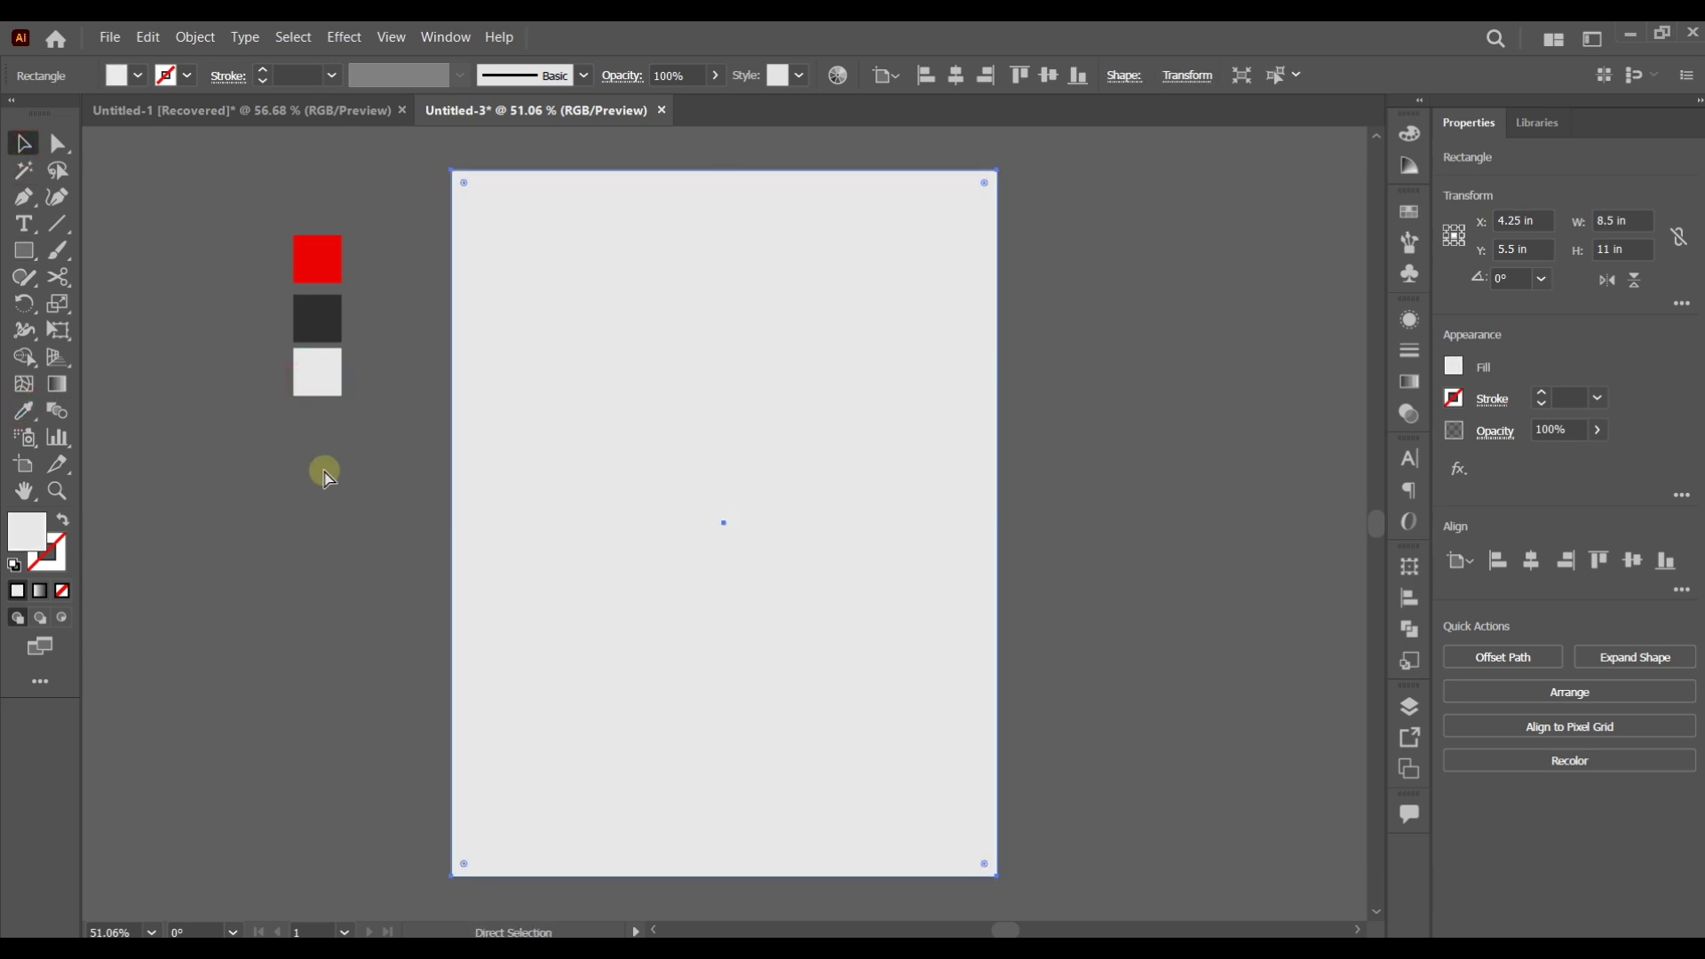
click(326, 475)
Step: Draw a tall rectangle near the page centre and fill it with the red swatch
click(33, 260)
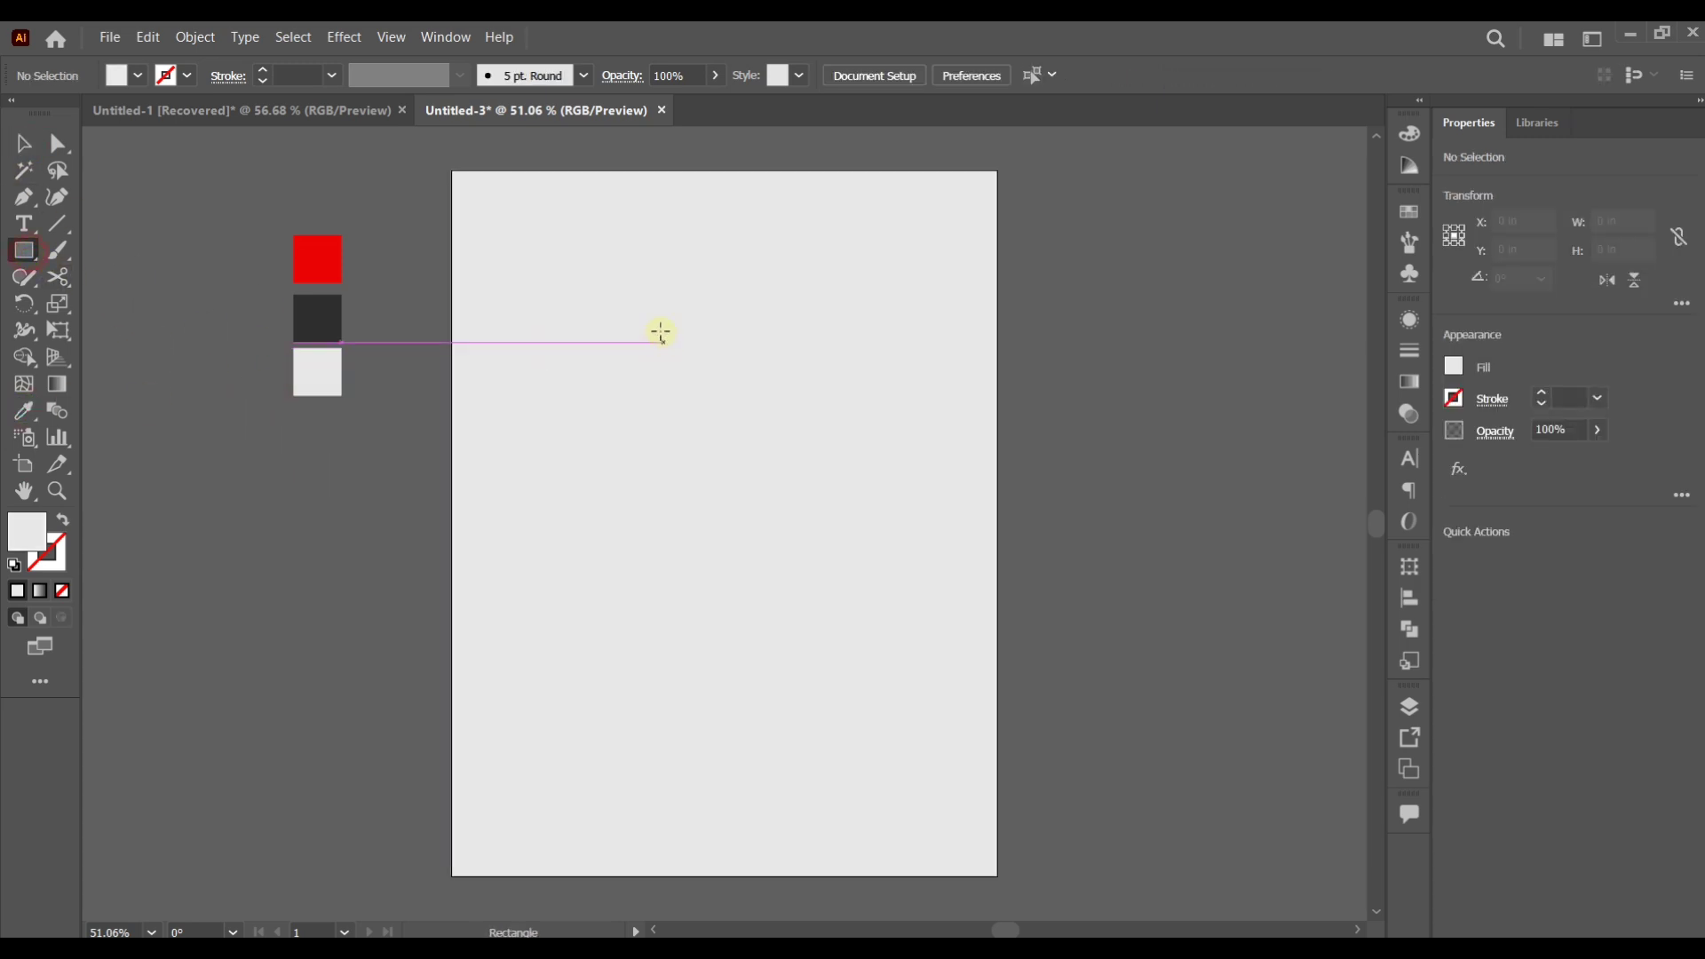
mouse_move(631, 309)
mouse_down()
mouse_move(761, 502)
mouse_move(780, 567)
mouse_up()
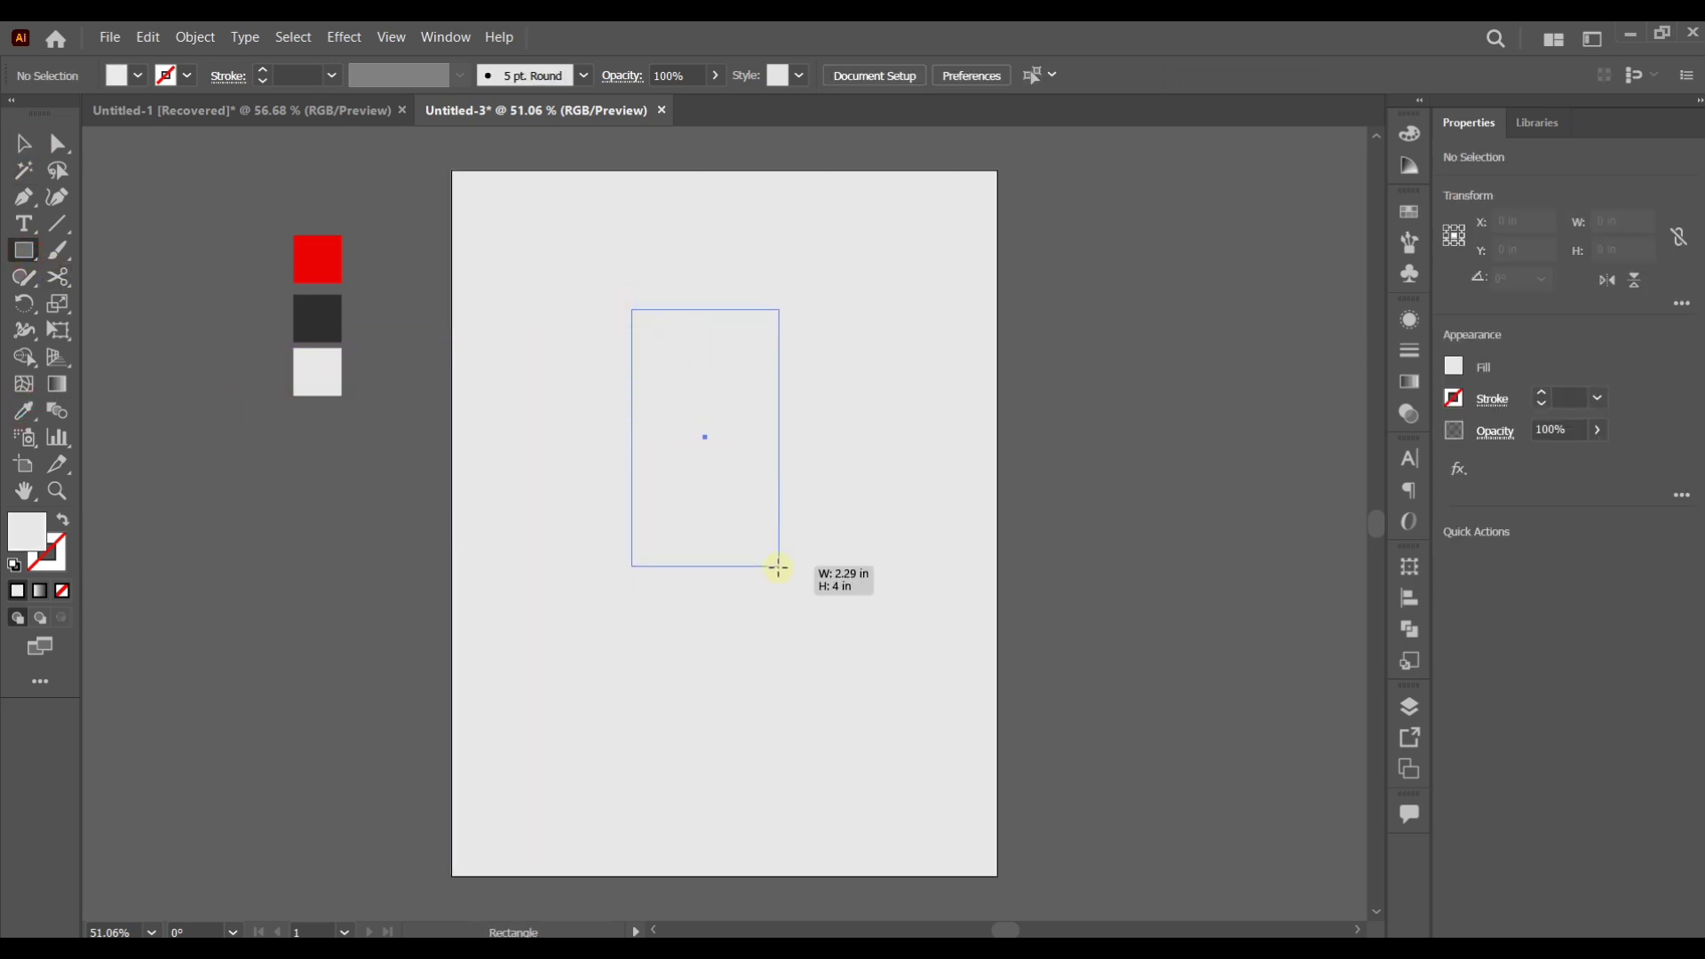
click(27, 416)
click(327, 259)
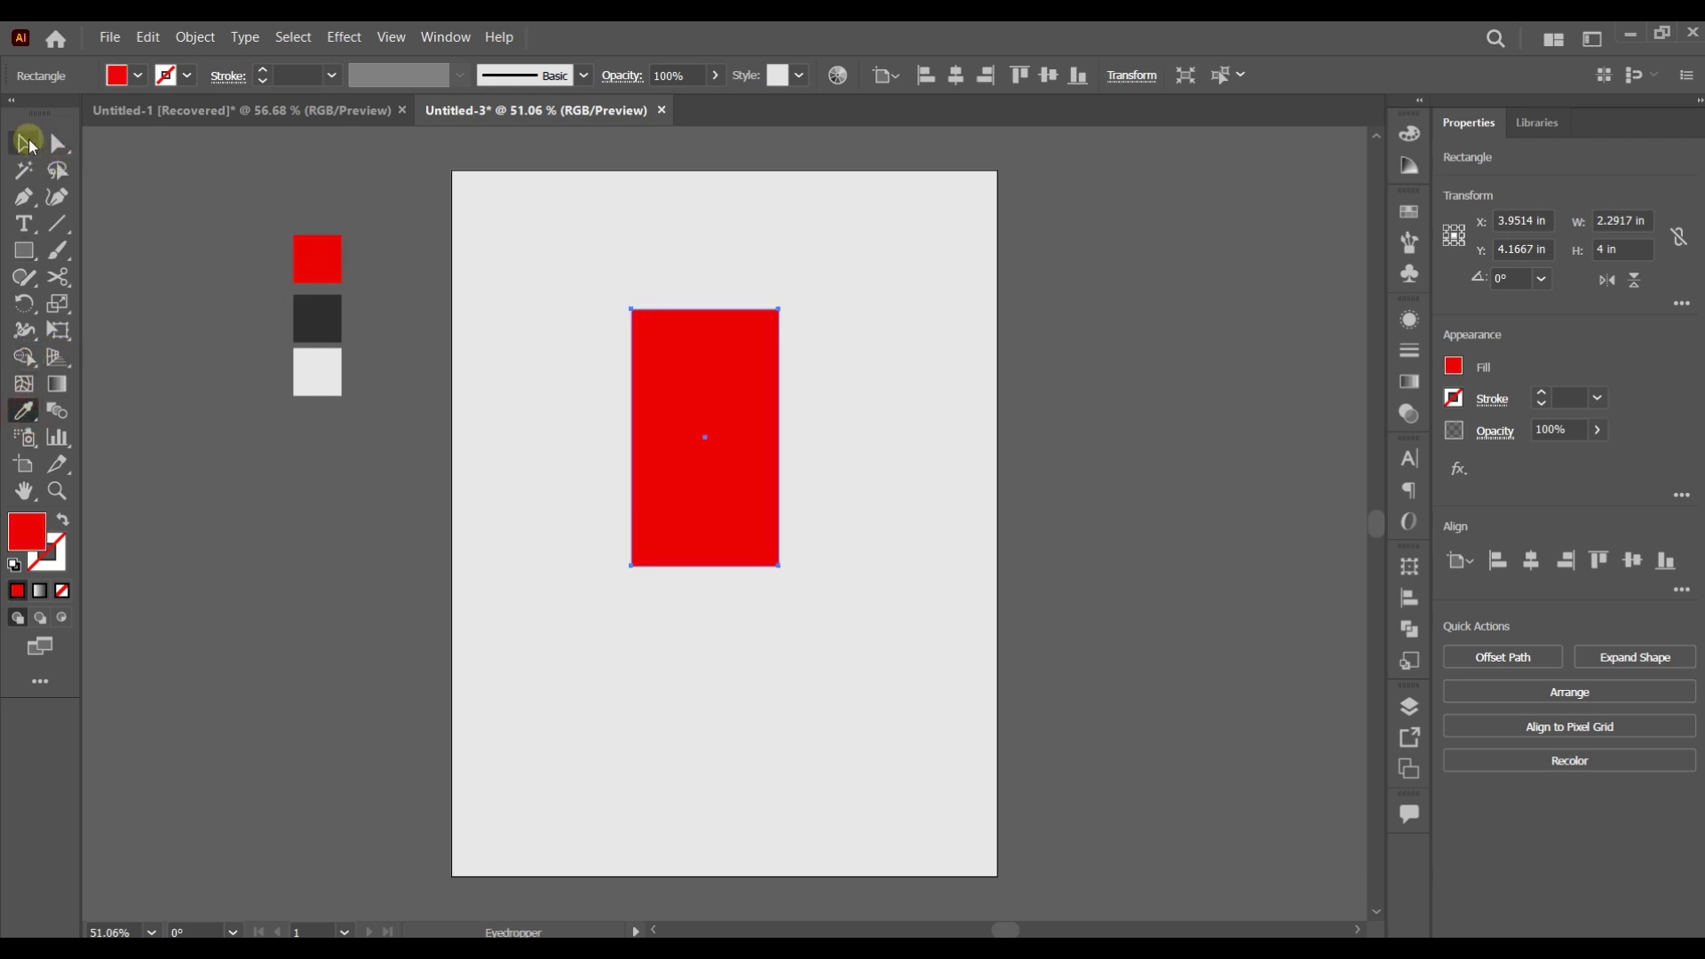
click(28, 142)
Step: Tilt and enlarge the red rectangle, round it into a full pill, and widen it
drag(790, 305, 660, 262)
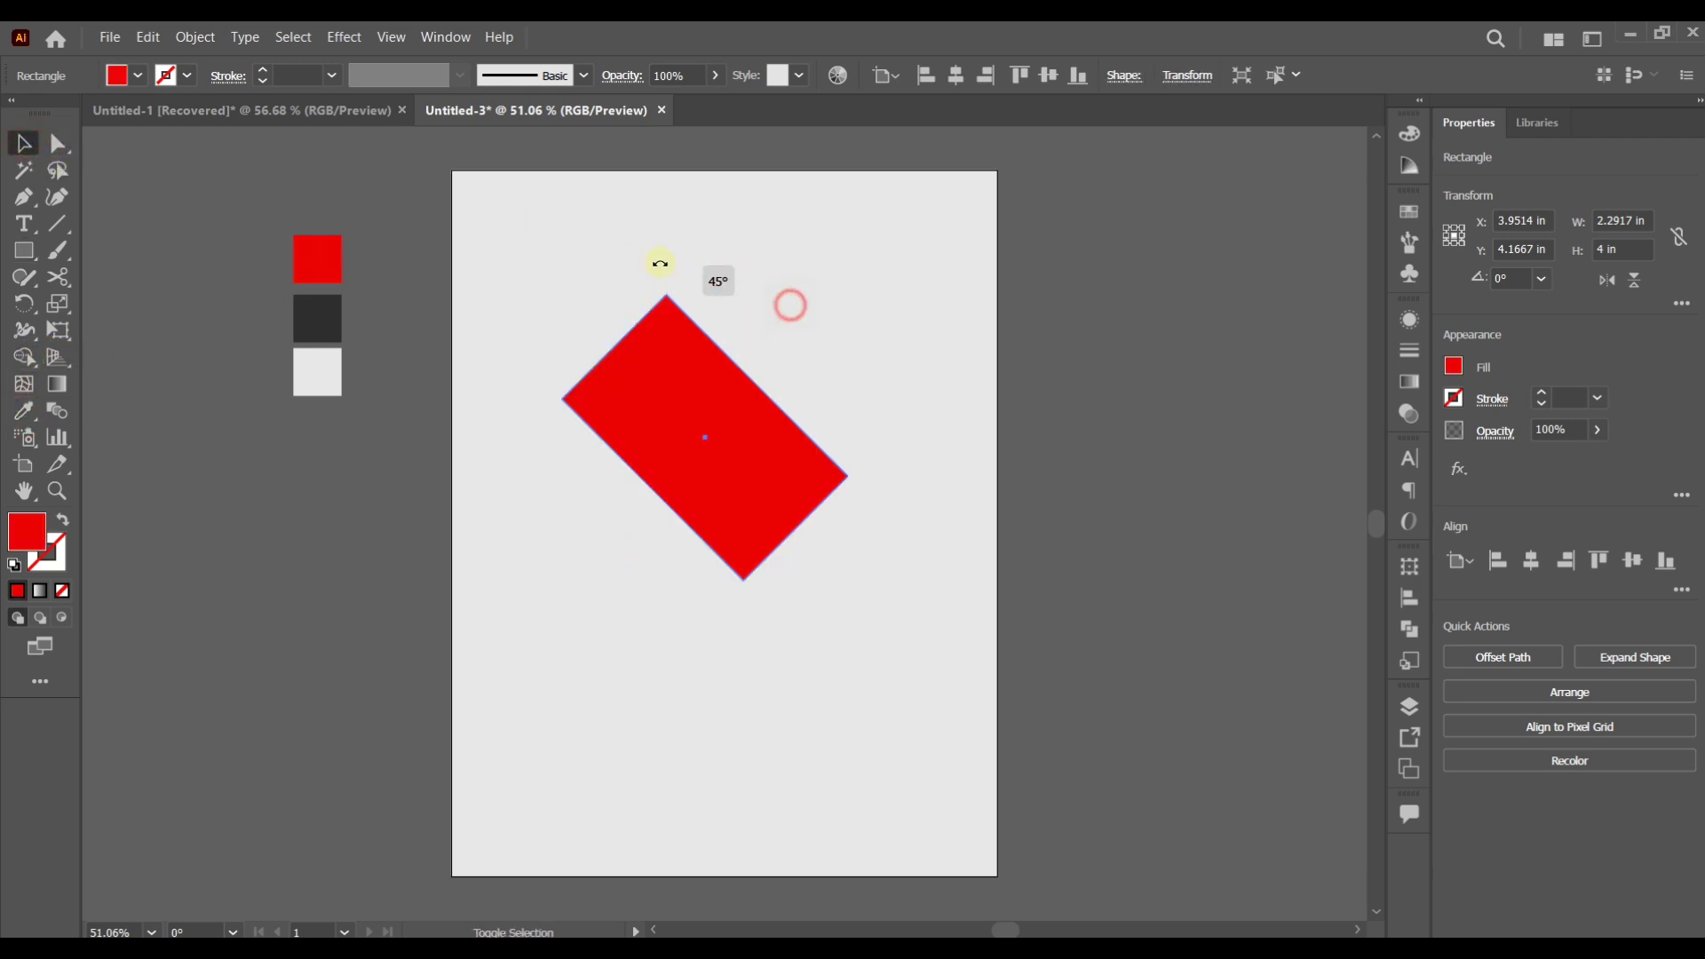
mouse_move(811, 468)
mouse_down()
mouse_move(666, 335)
mouse_move(906, 495)
mouse_move(888, 404)
mouse_move(857, 411)
mouse_move(861, 381)
mouse_up()
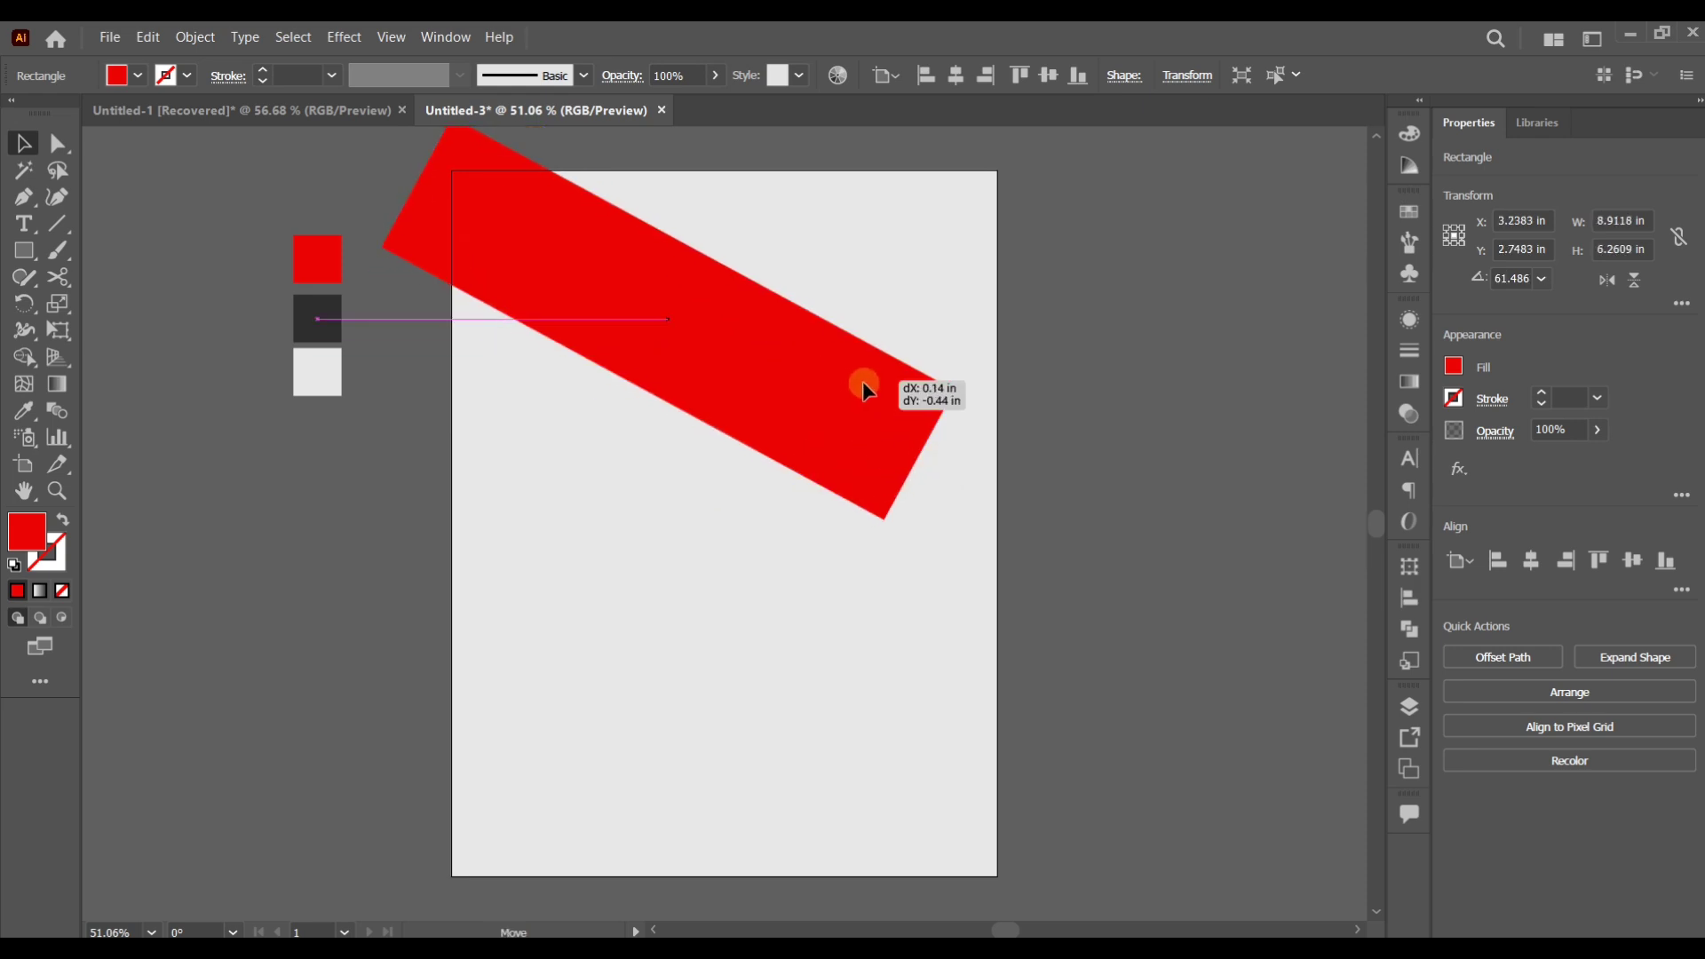
drag(763, 234, 801, 158)
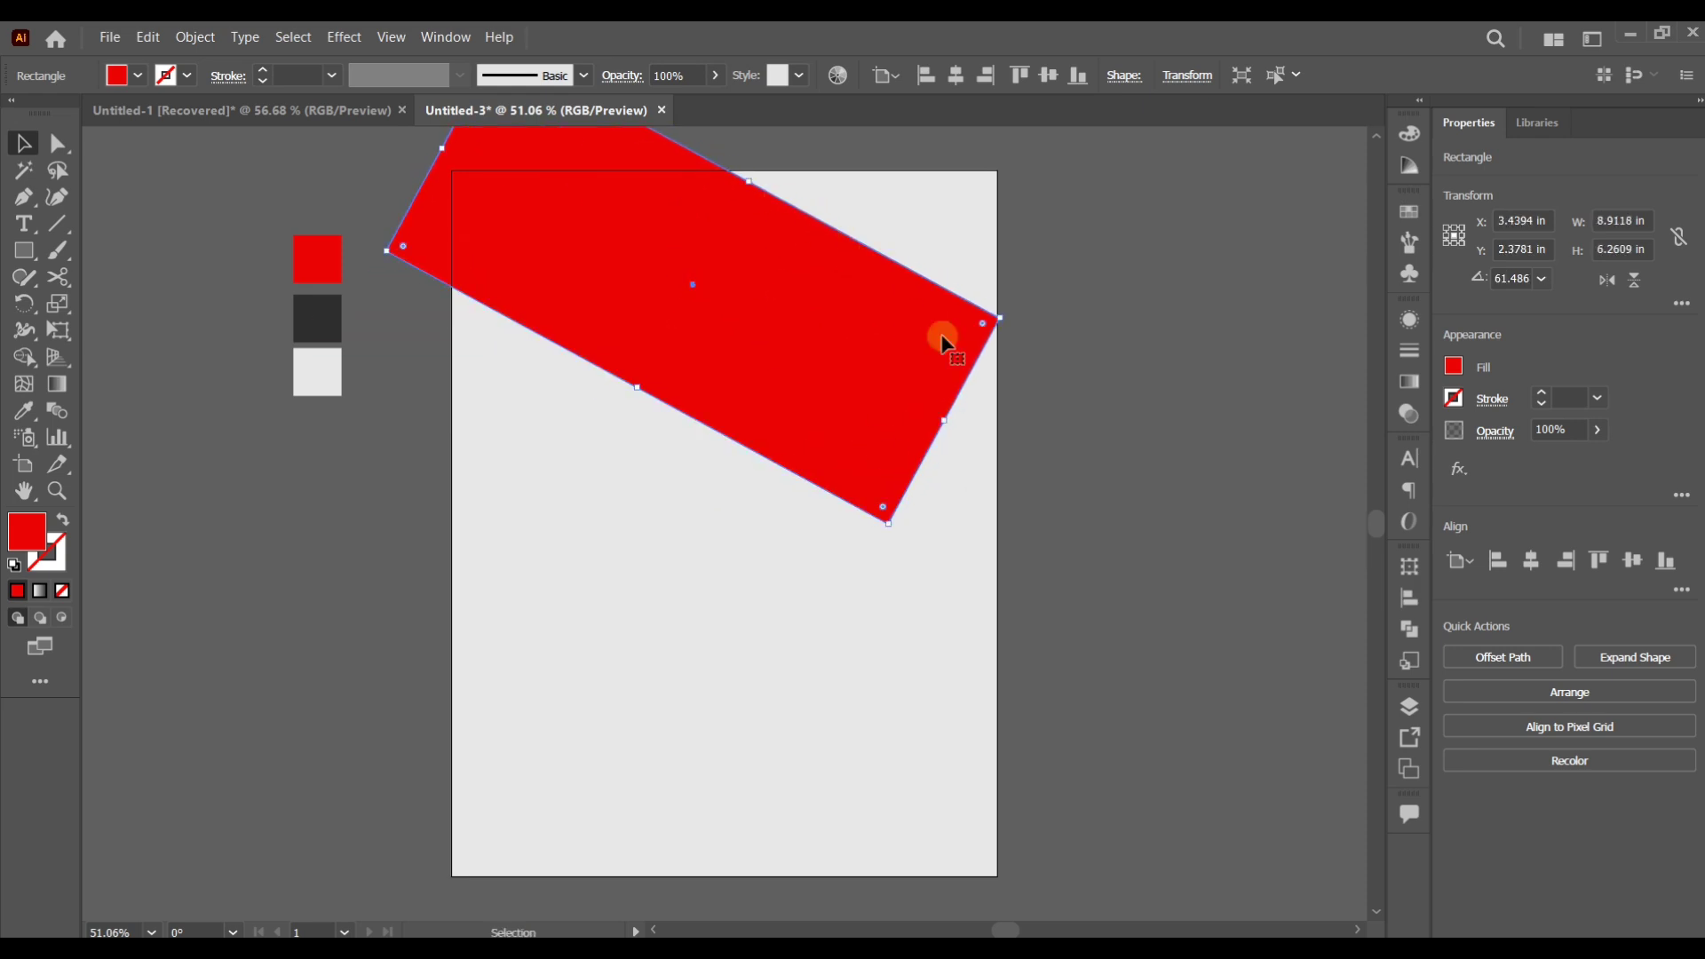
drag(886, 508, 666, 311)
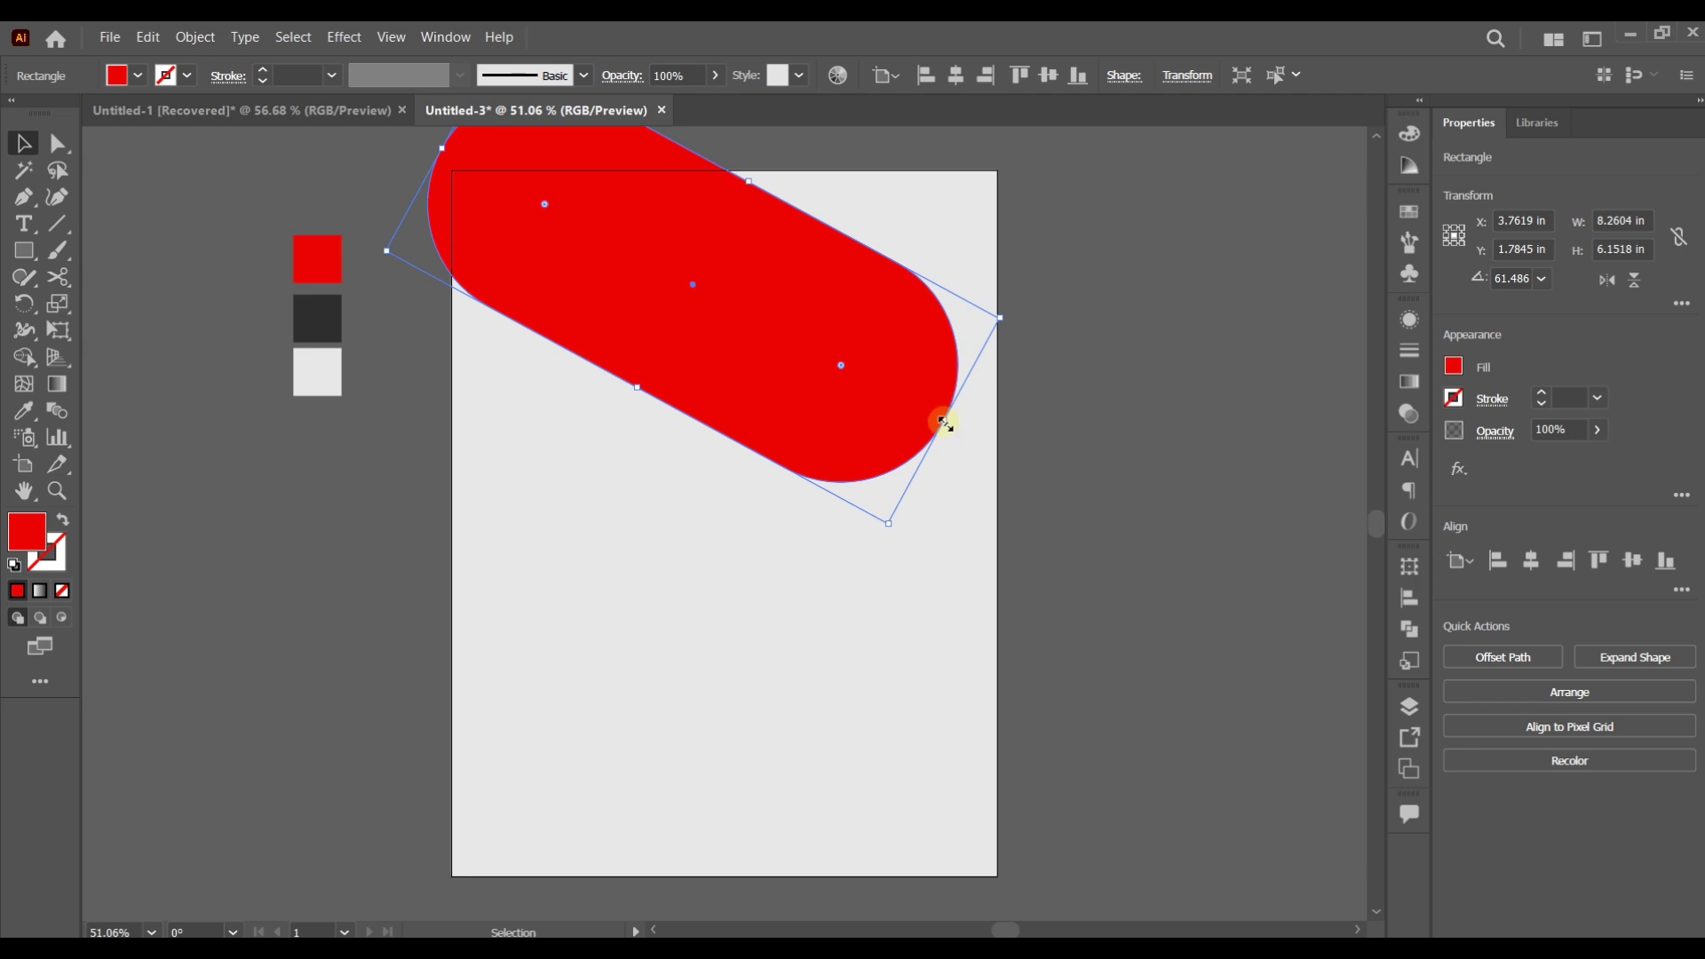
drag(944, 423, 981, 440)
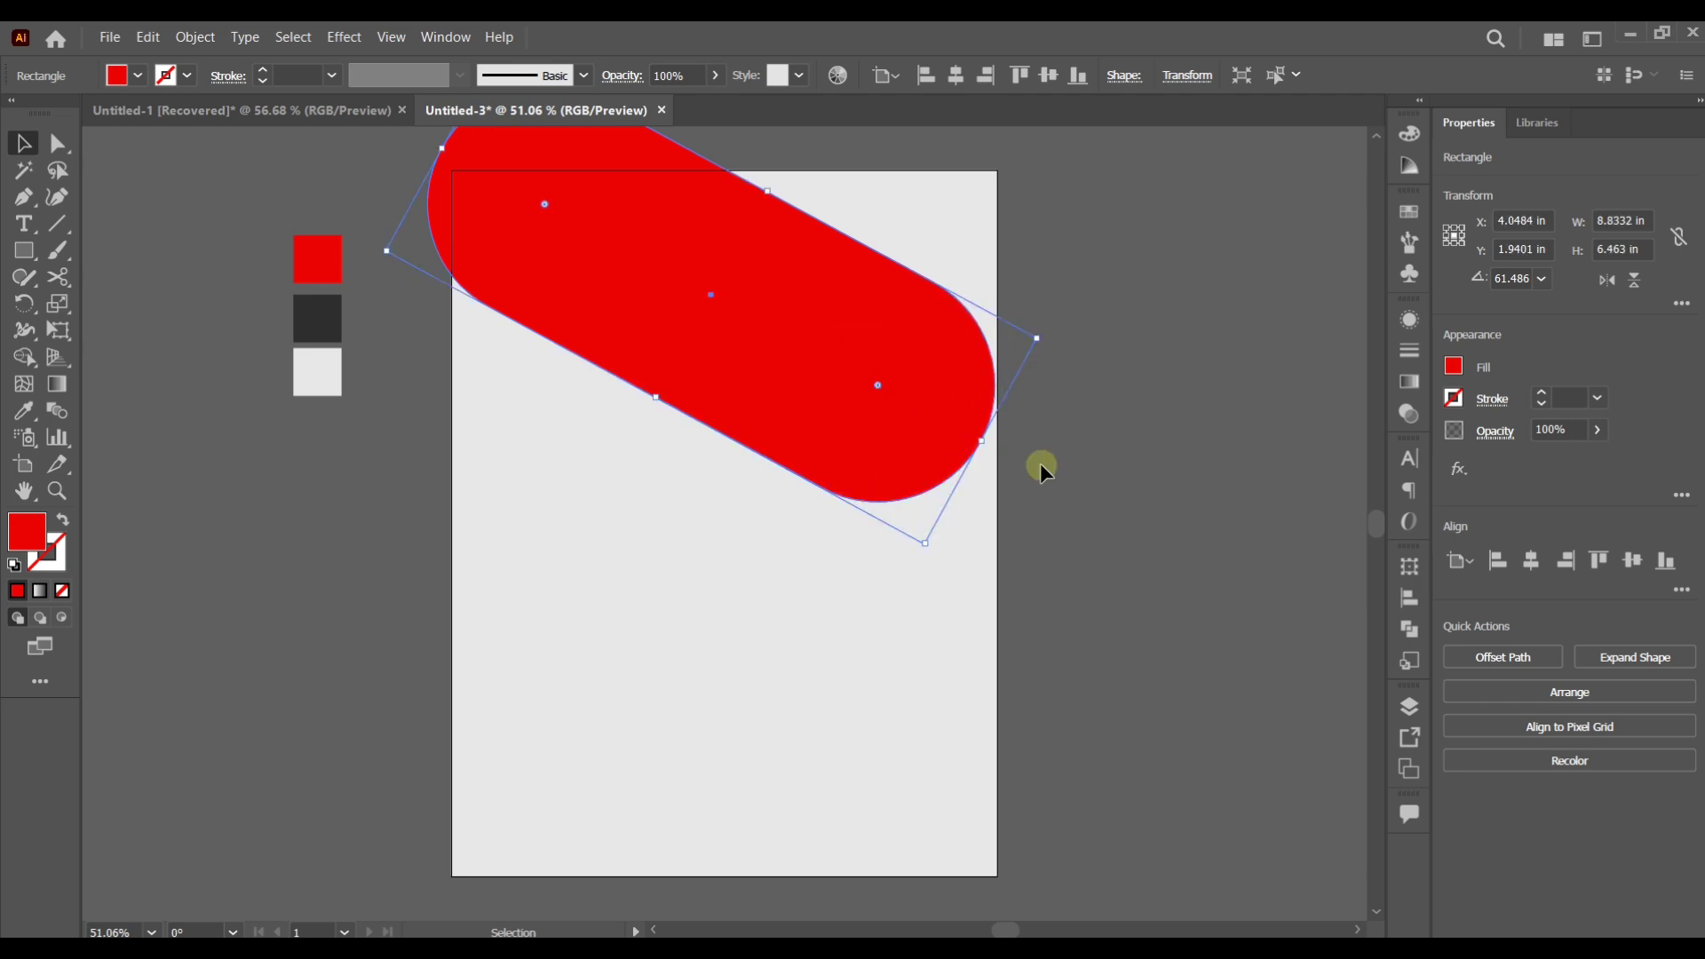
click(1110, 522)
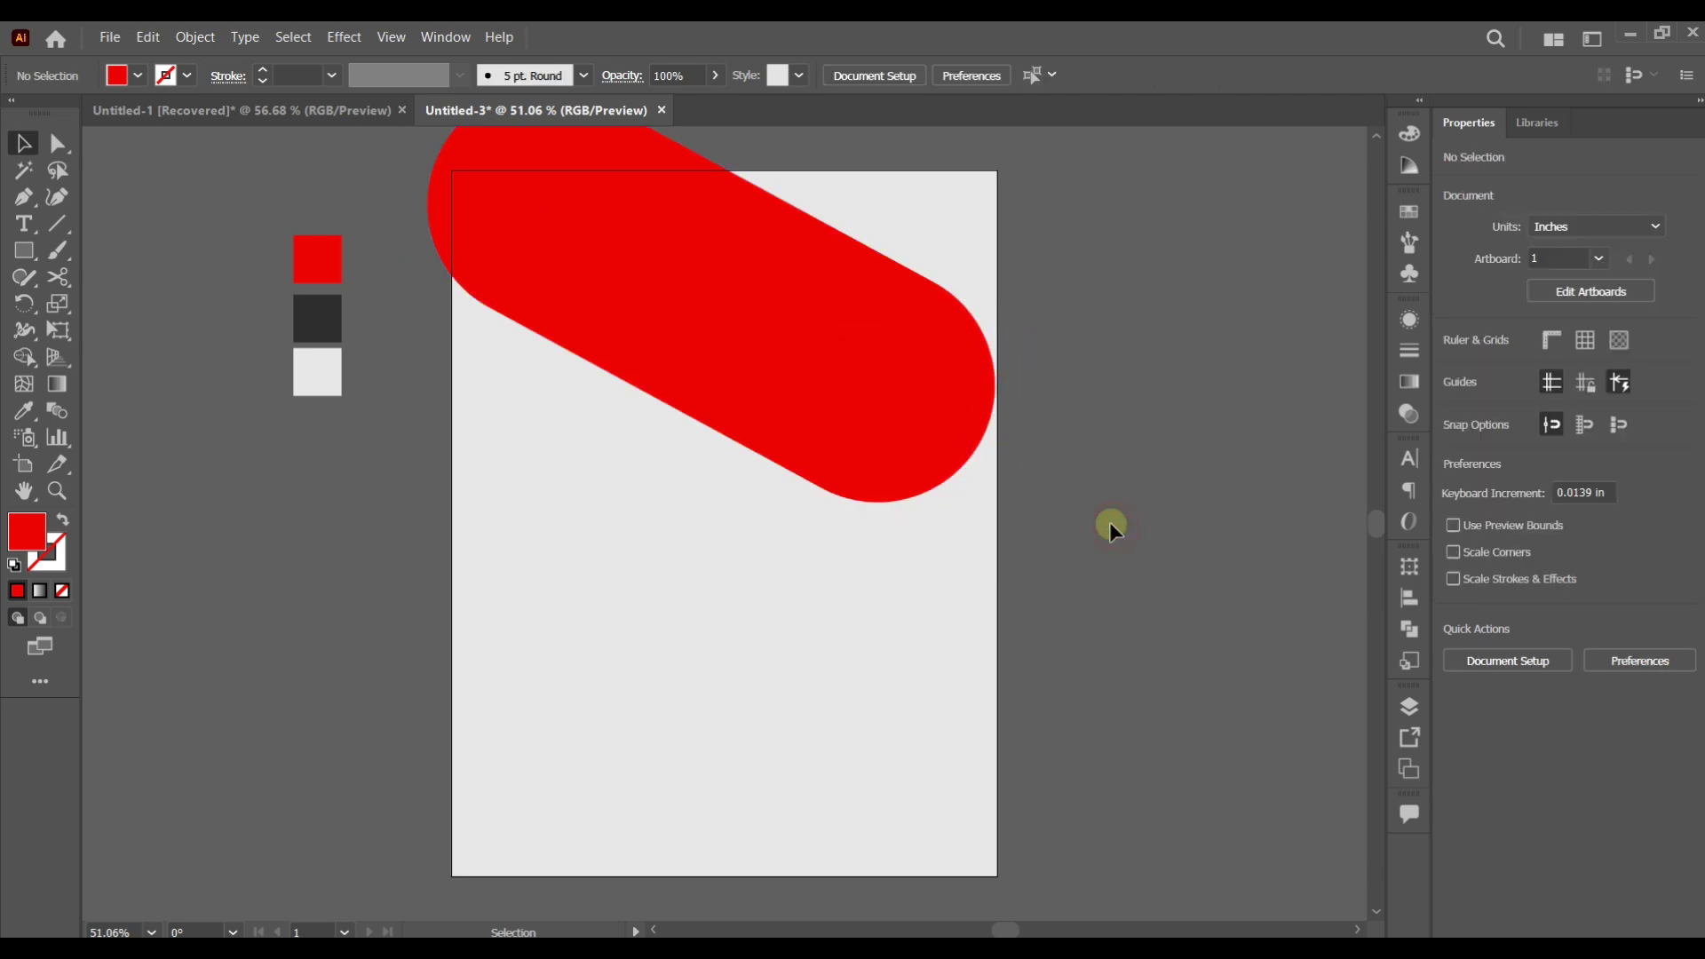
click(705, 302)
Step: Make a reflected copy of the red pill, move it lower, and fill it dark grey
right_click(705, 301)
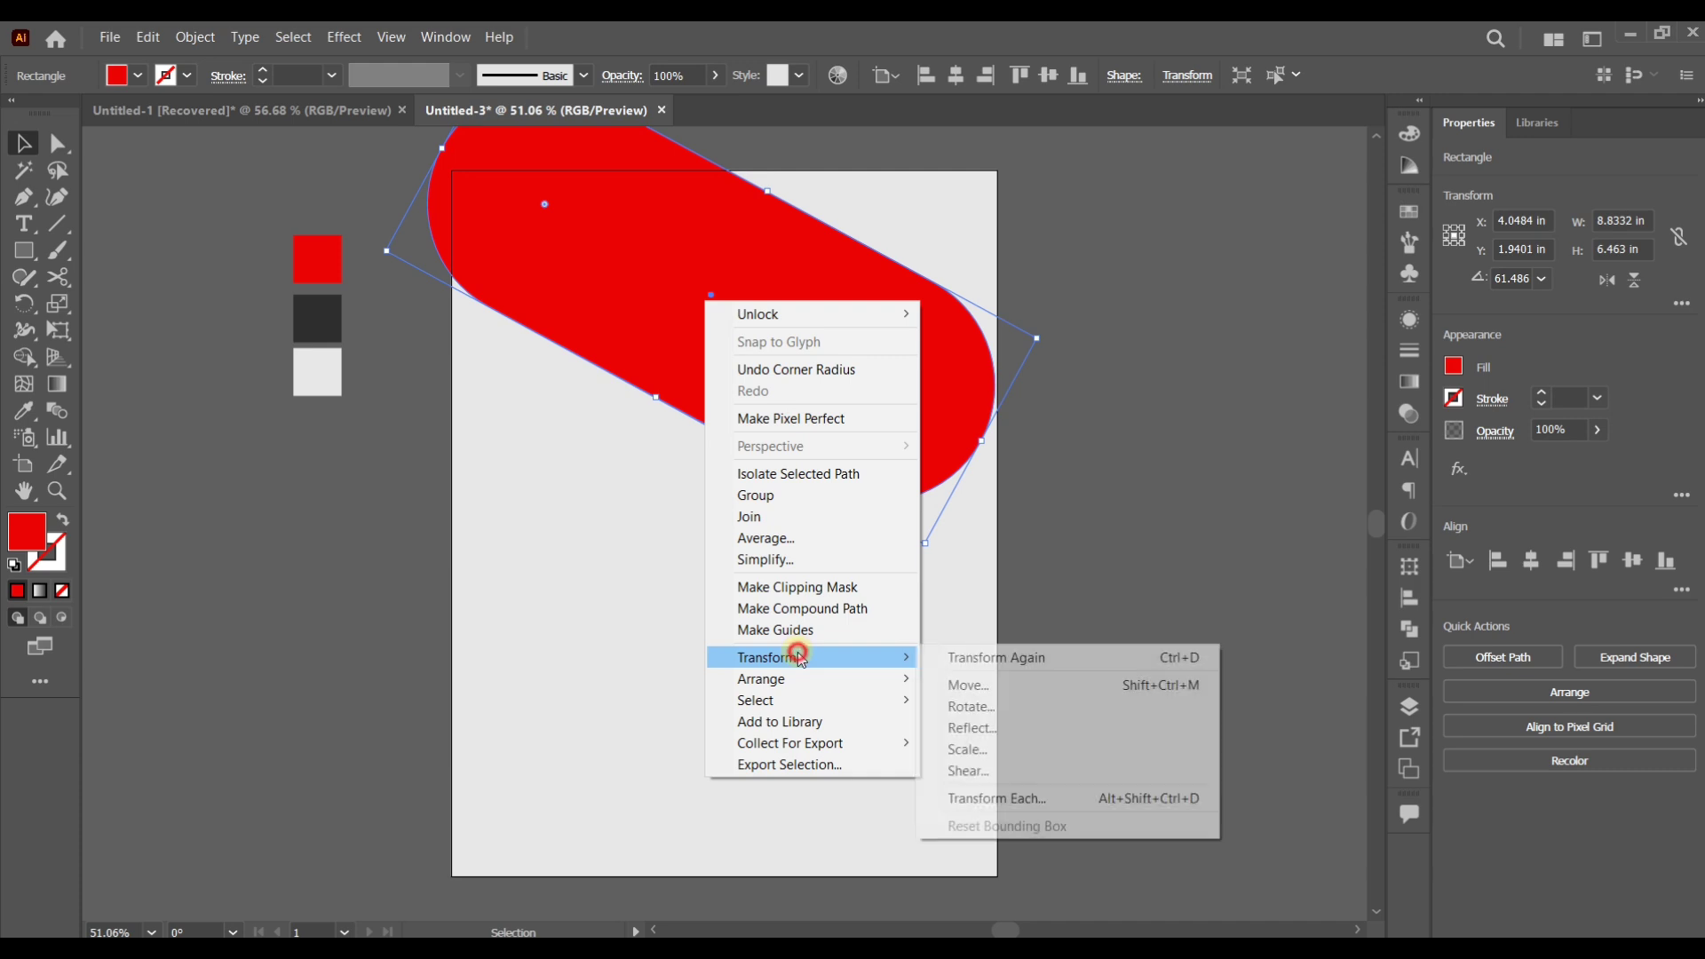
click(973, 727)
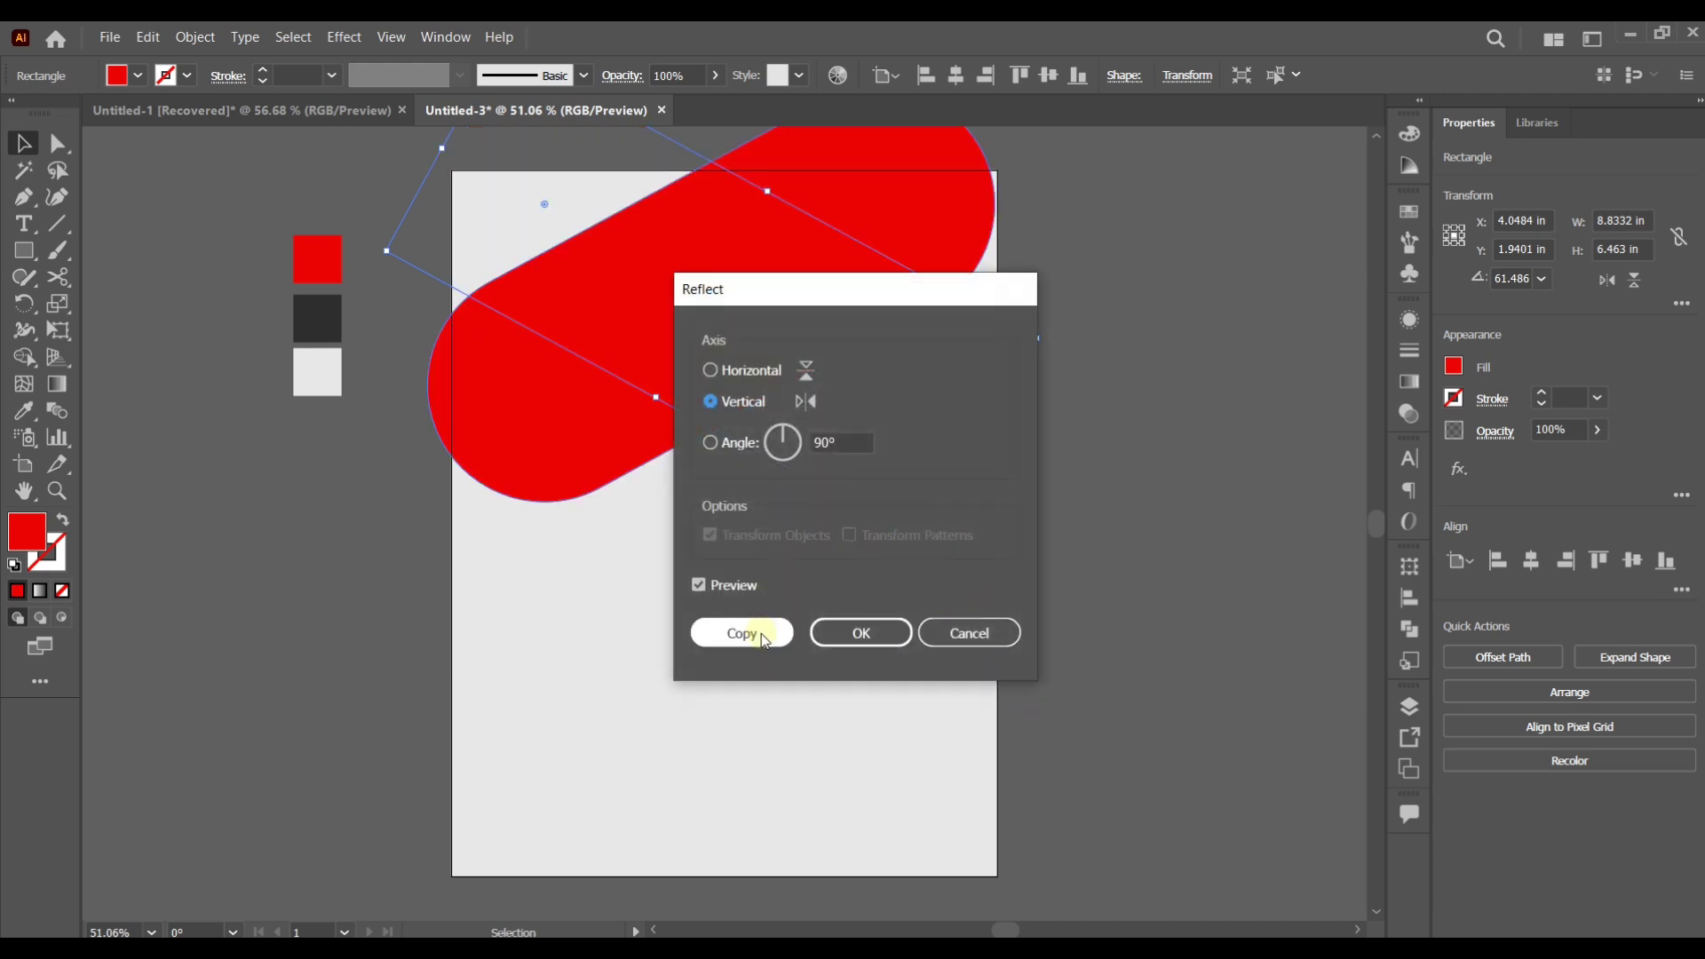
click(760, 632)
mouse_move(685, 435)
mouse_down()
mouse_move(625, 664)
mouse_move(742, 584)
mouse_up()
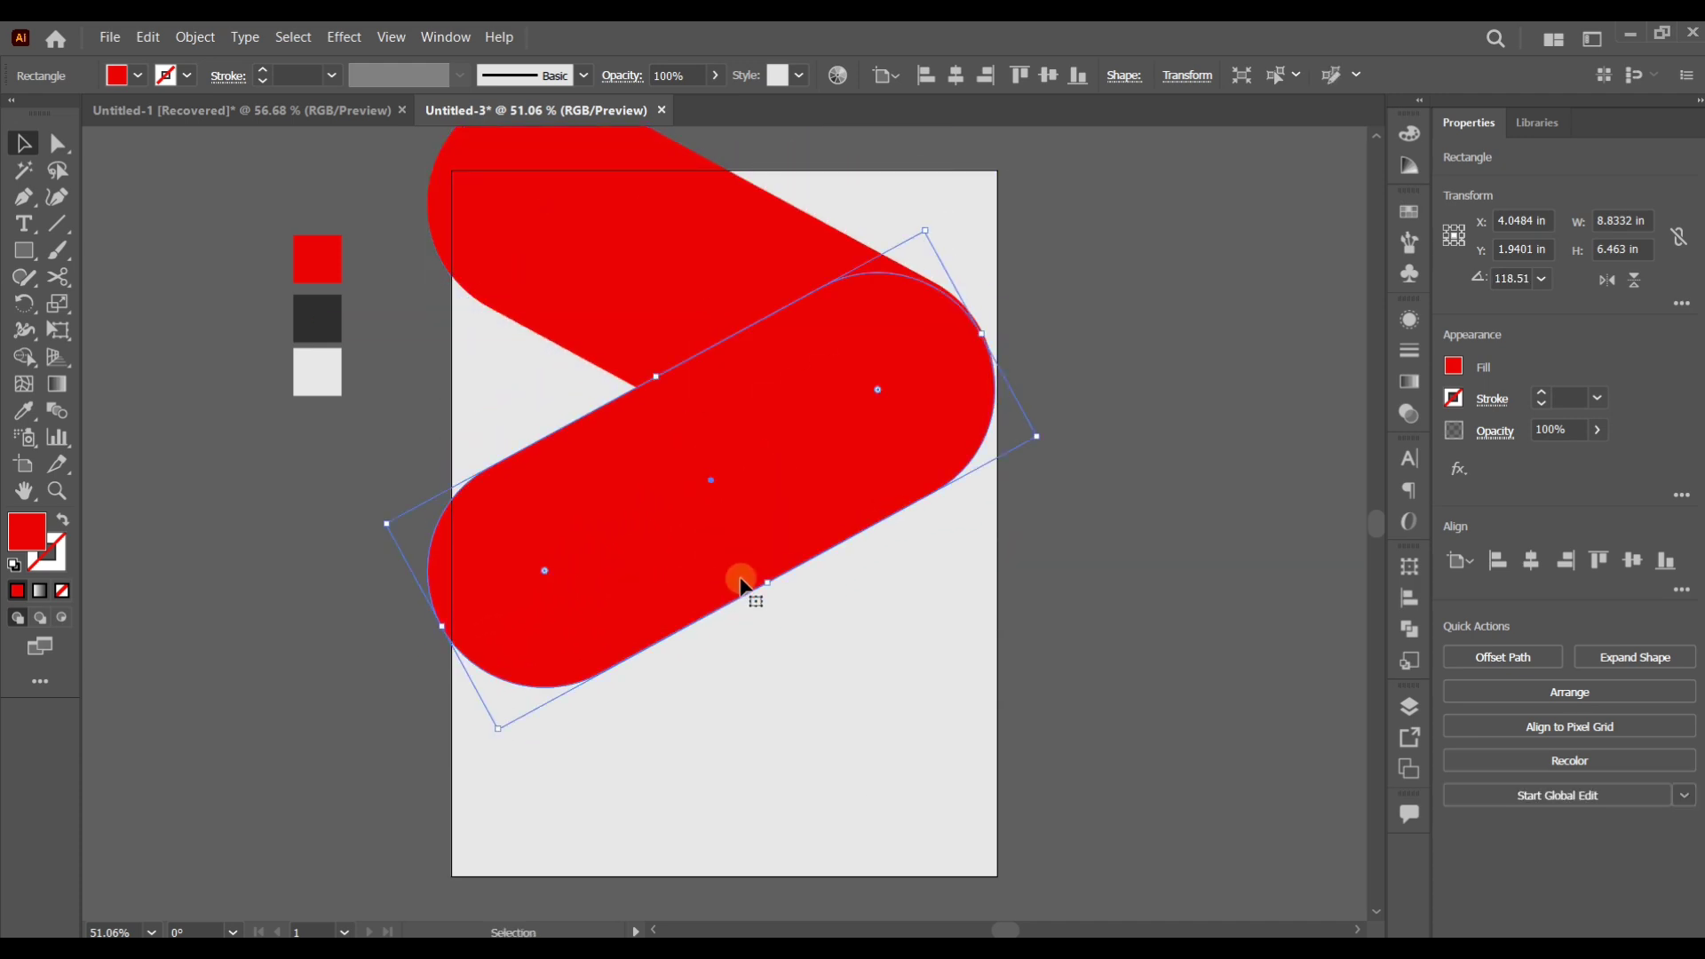
click(24, 412)
click(346, 323)
click(24, 145)
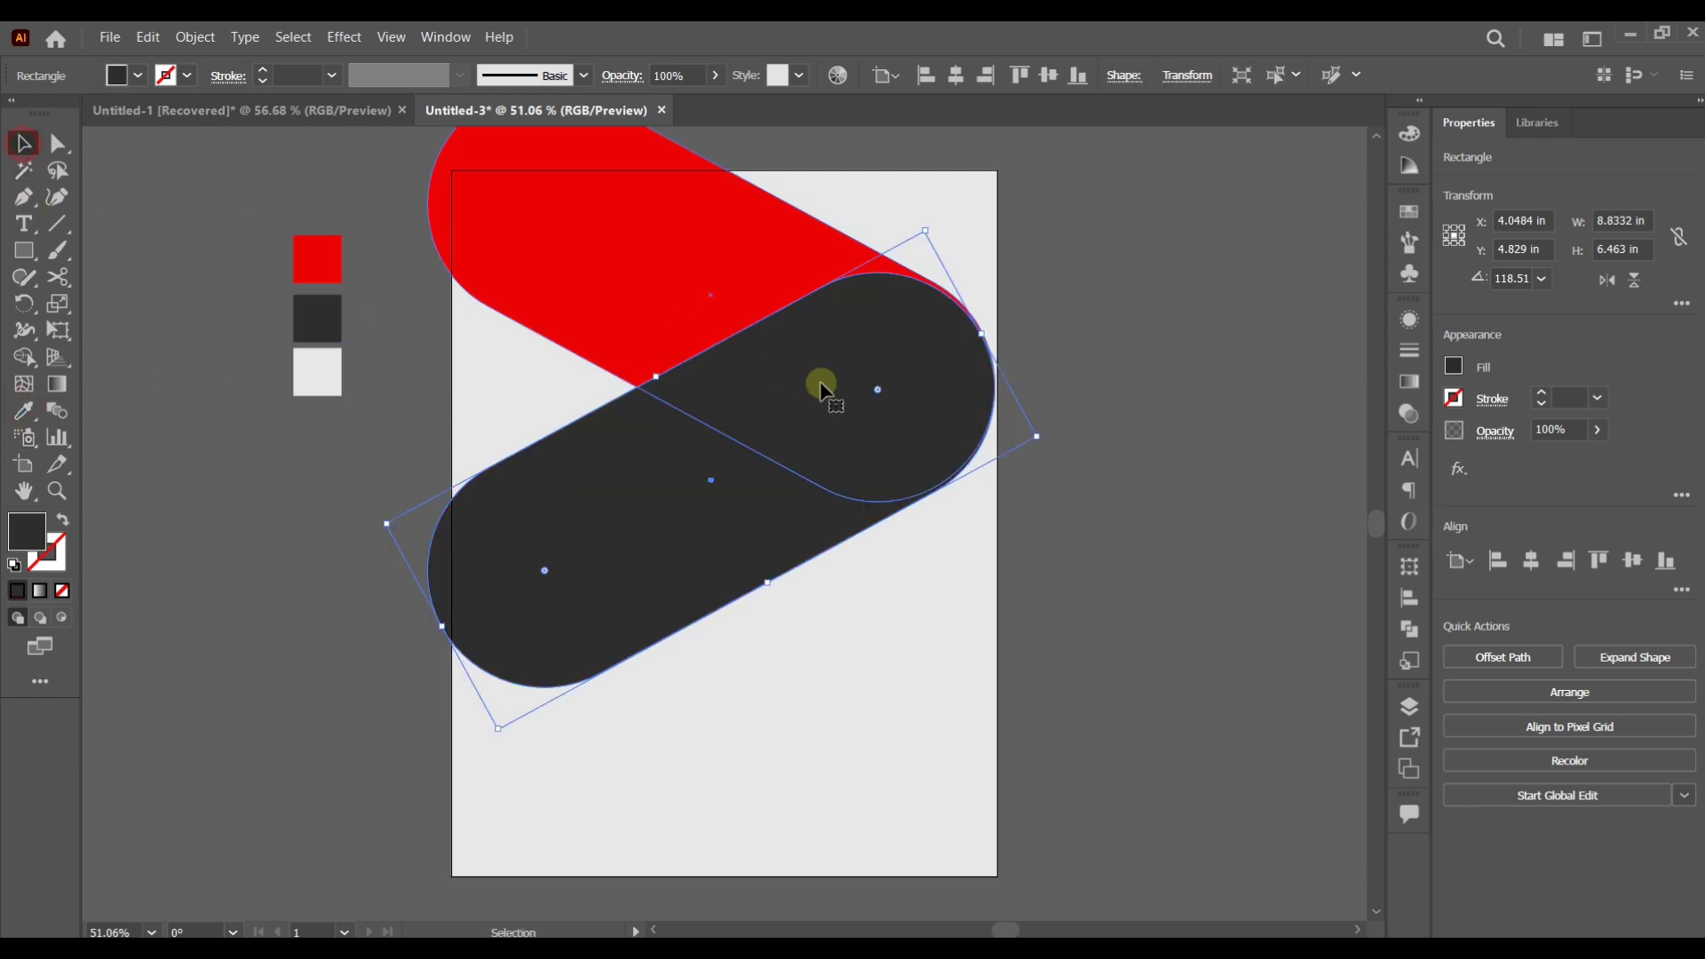
Step: Rotate the dark pill to about 128°, stretch it toward the bottom-left, and raise the red pill
drag(1046, 442, 1030, 380)
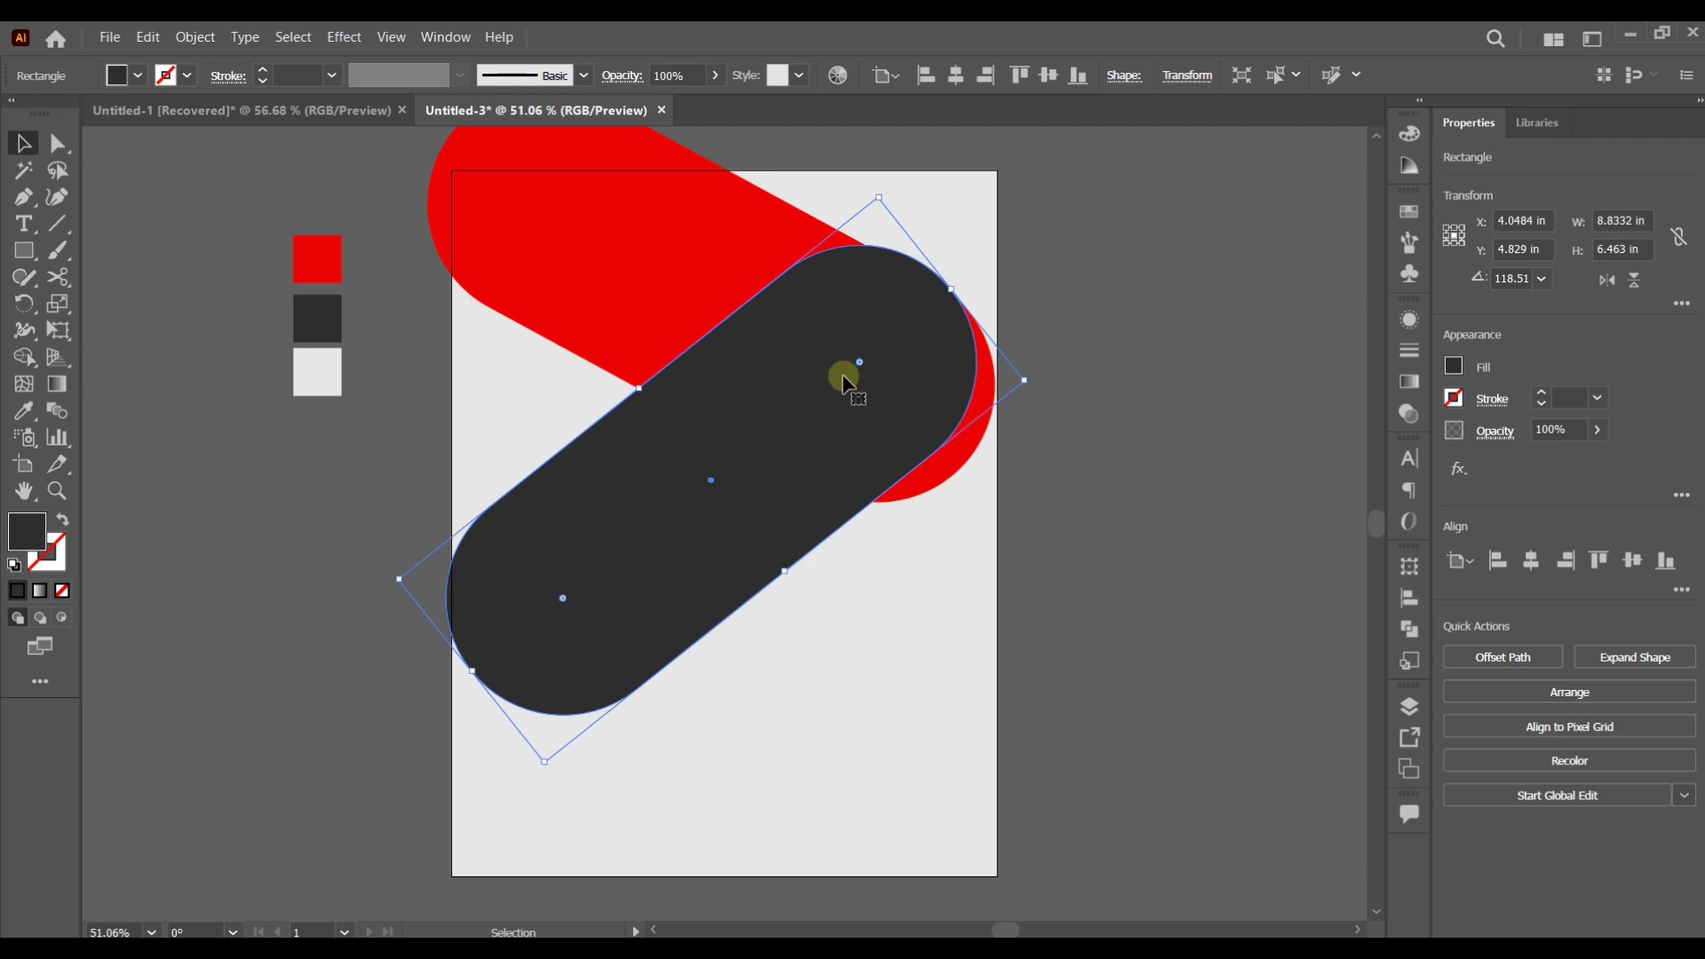
drag(846, 384, 862, 407)
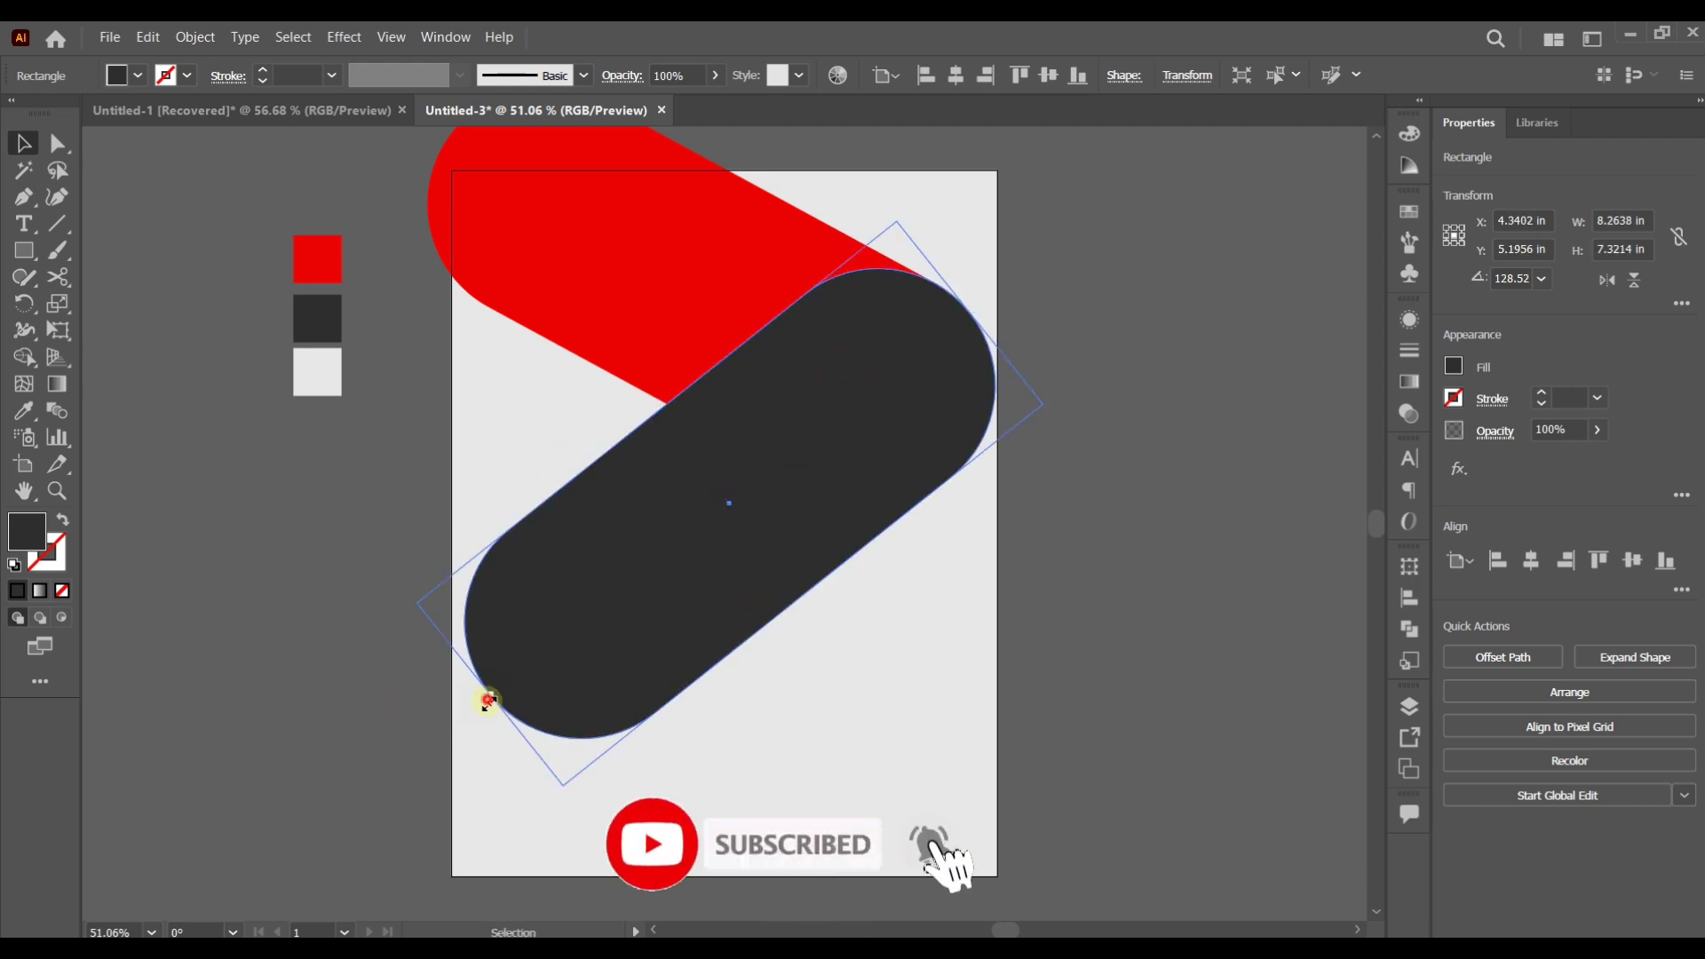
mouse_move(488, 701)
mouse_down()
mouse_move(400, 823)
mouse_move(295, 877)
mouse_up()
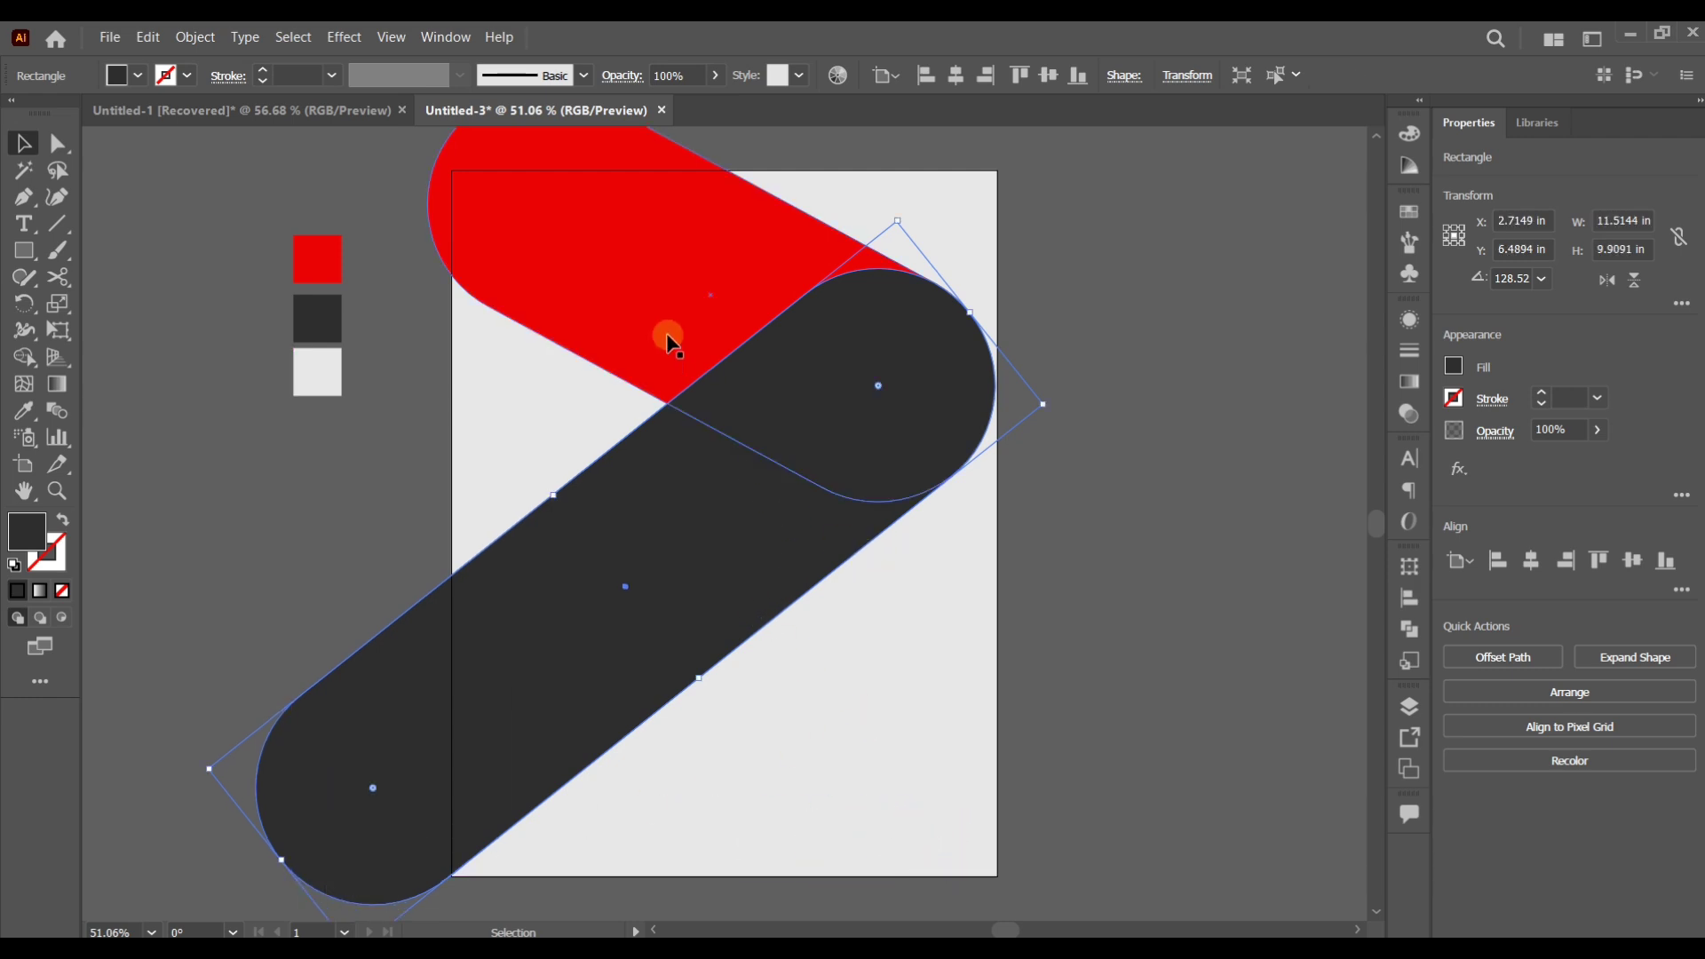
drag(669, 332, 675, 313)
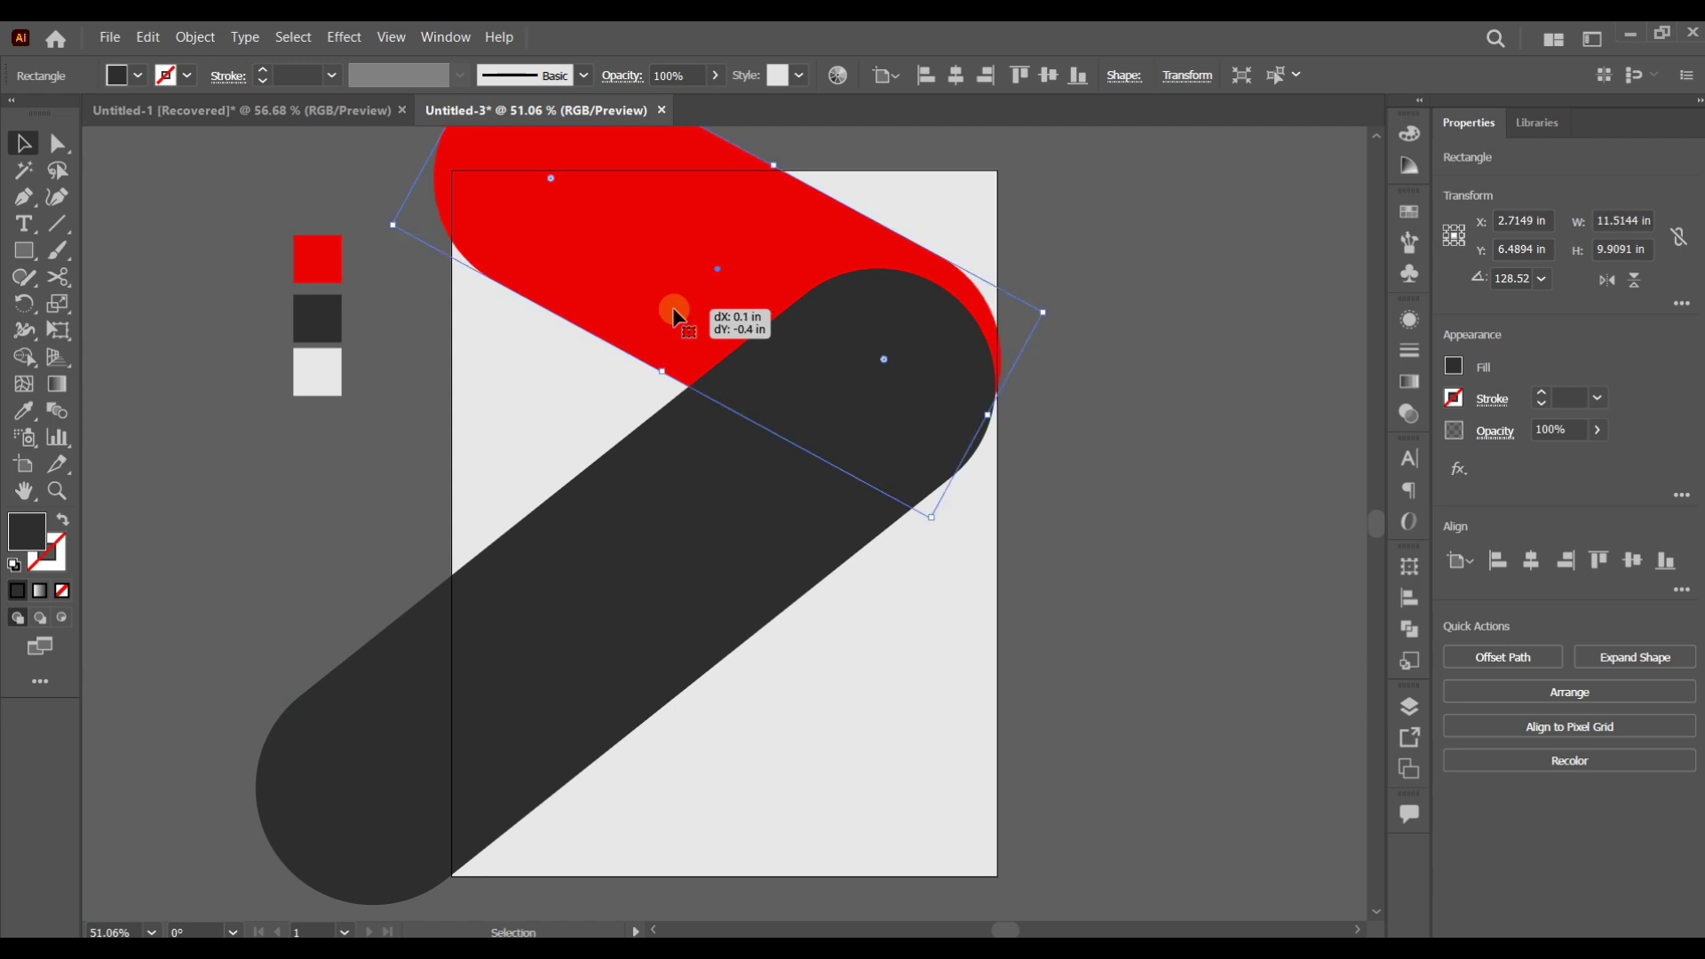
Step: Fine-tune the dark pill's angle and position so it tucks under the red band
click(1043, 462)
drag(826, 466, 845, 440)
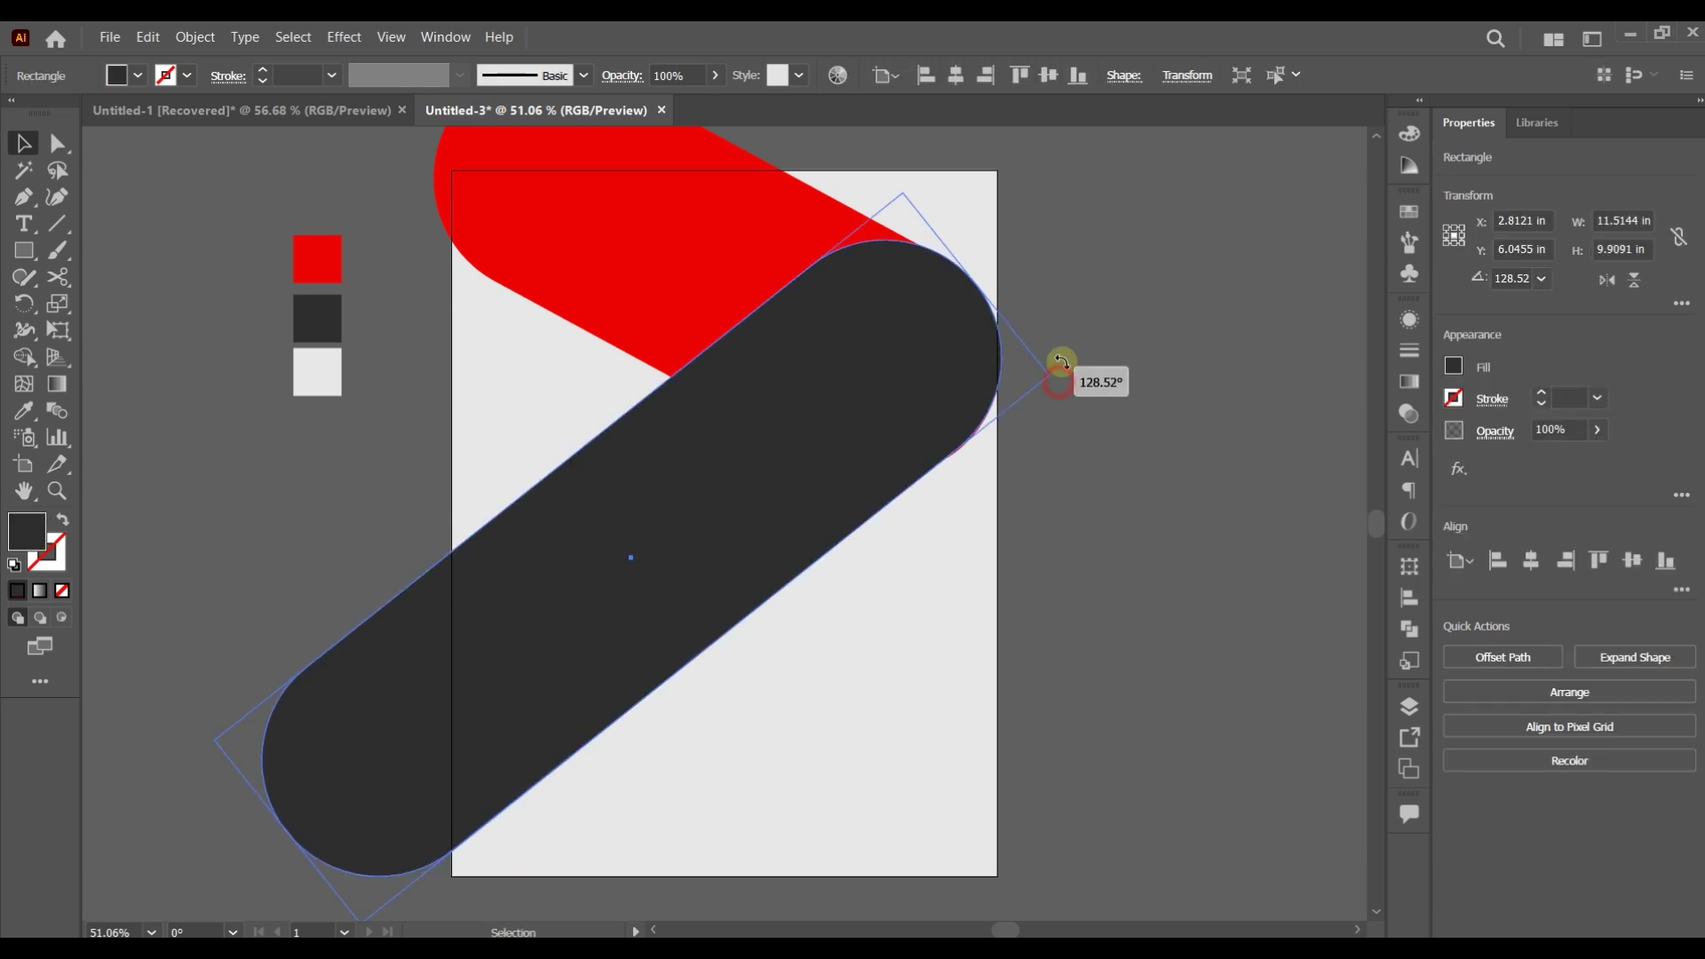
drag(1064, 380, 1043, 352)
drag(924, 354, 928, 360)
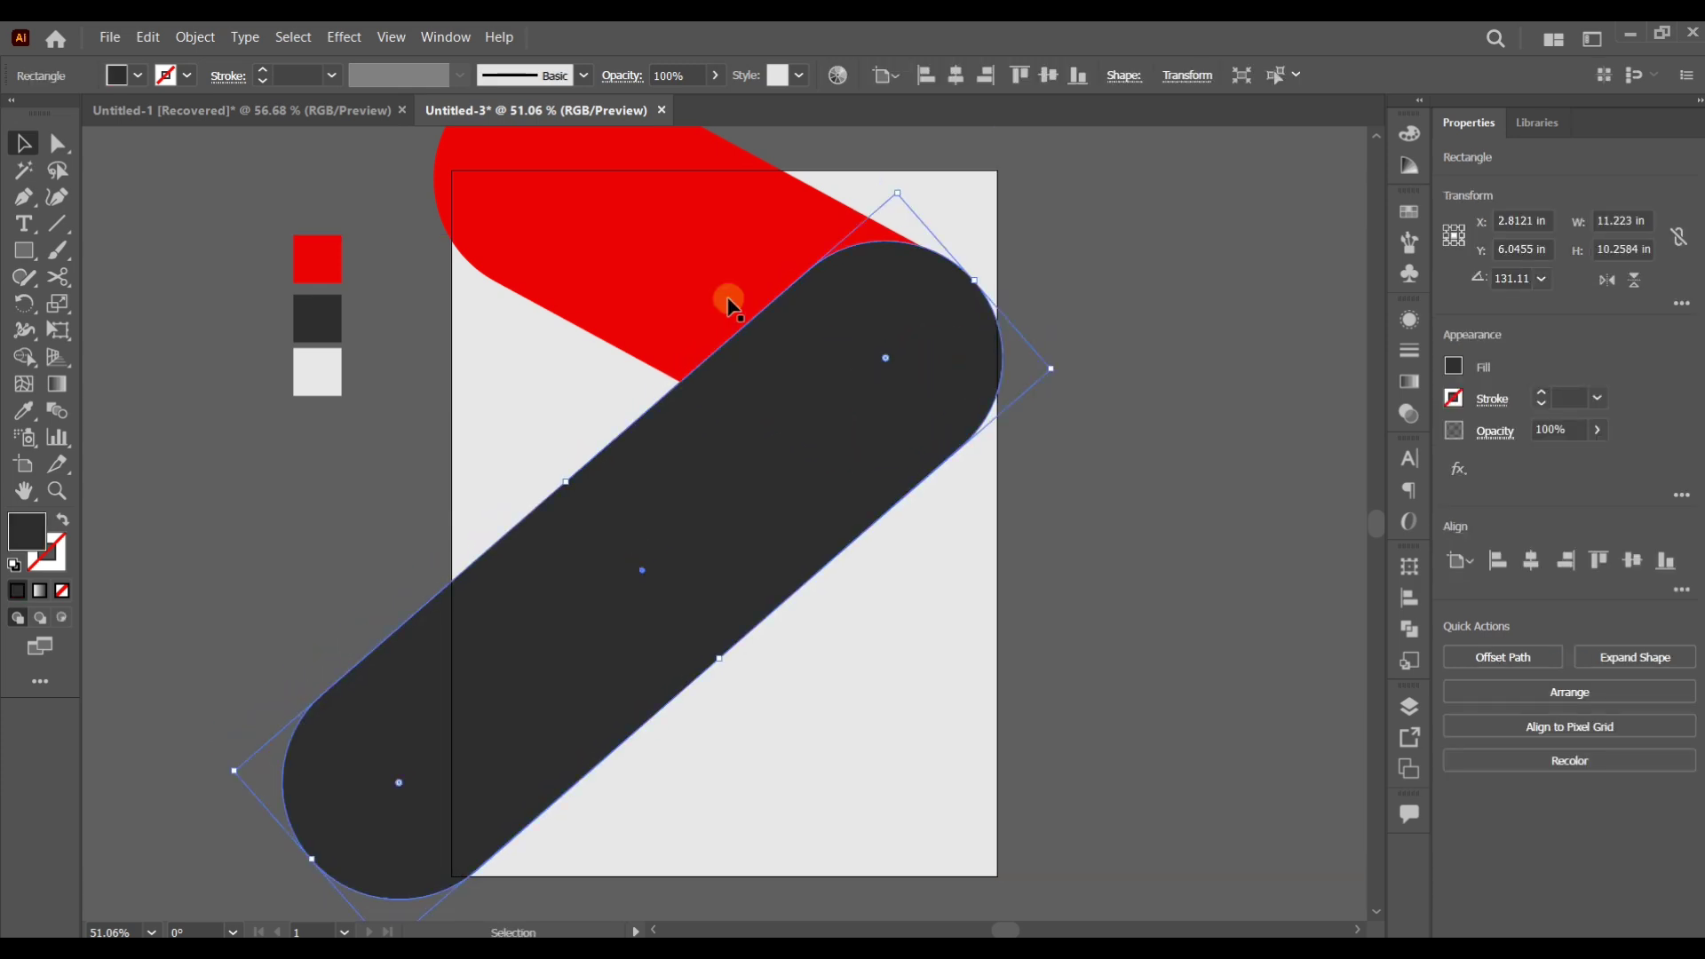
drag(670, 244, 697, 266)
drag(723, 426, 724, 437)
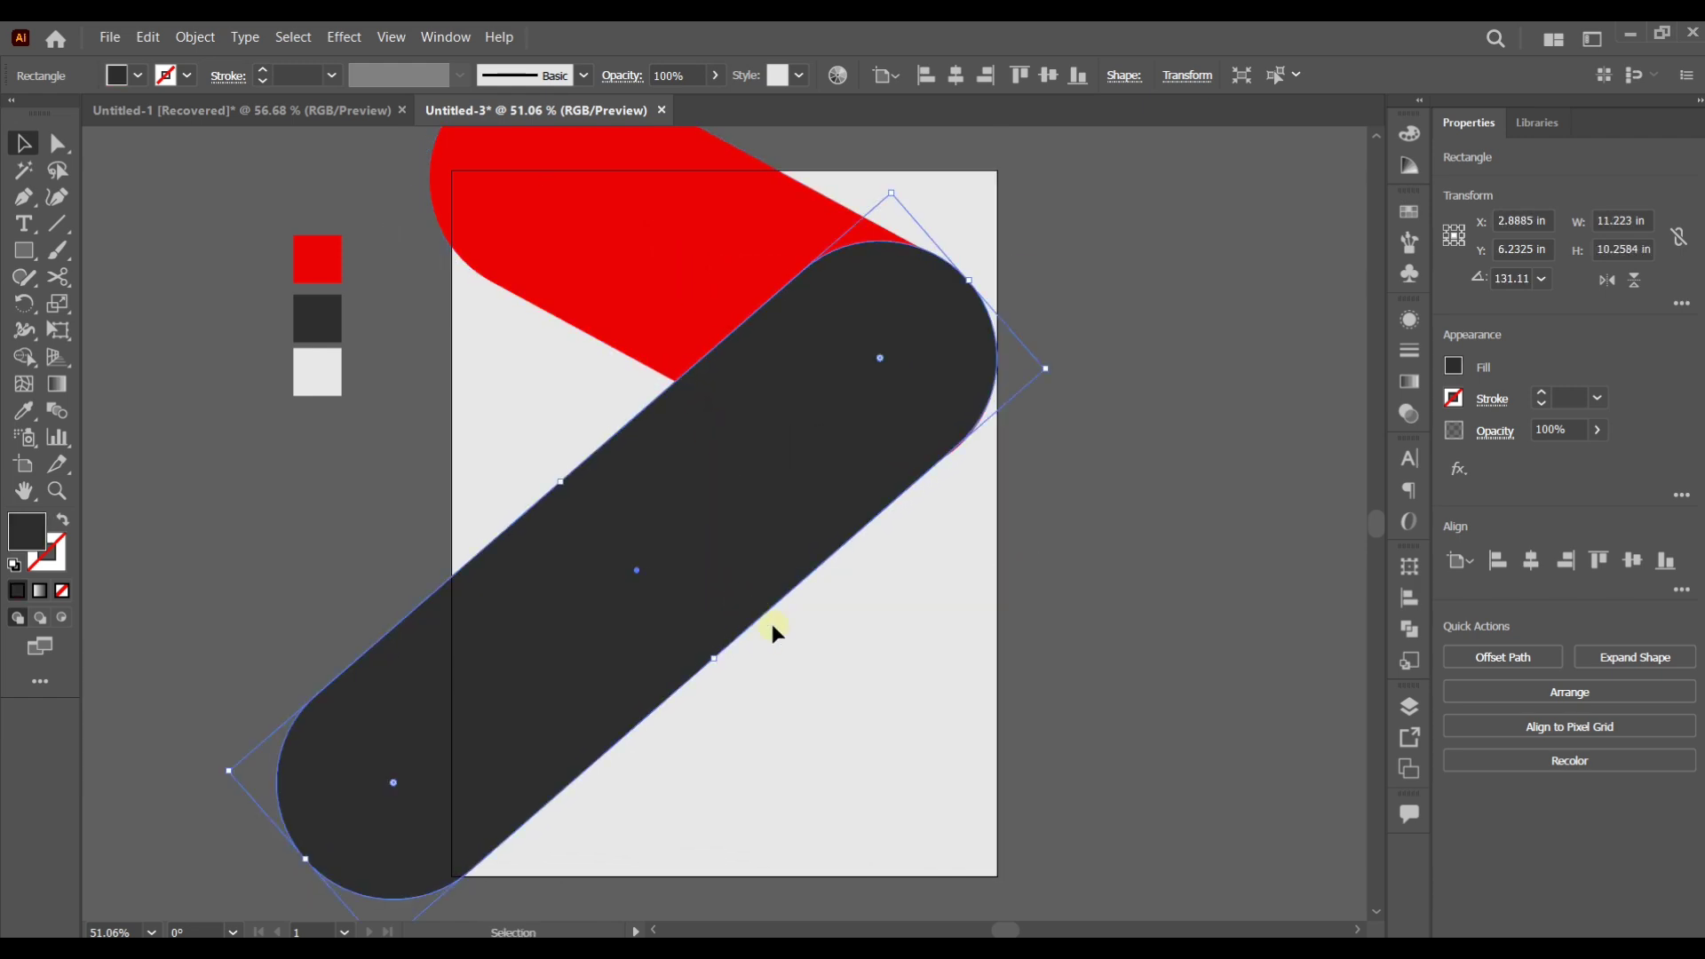
click(1144, 627)
drag(1036, 563, 984, 662)
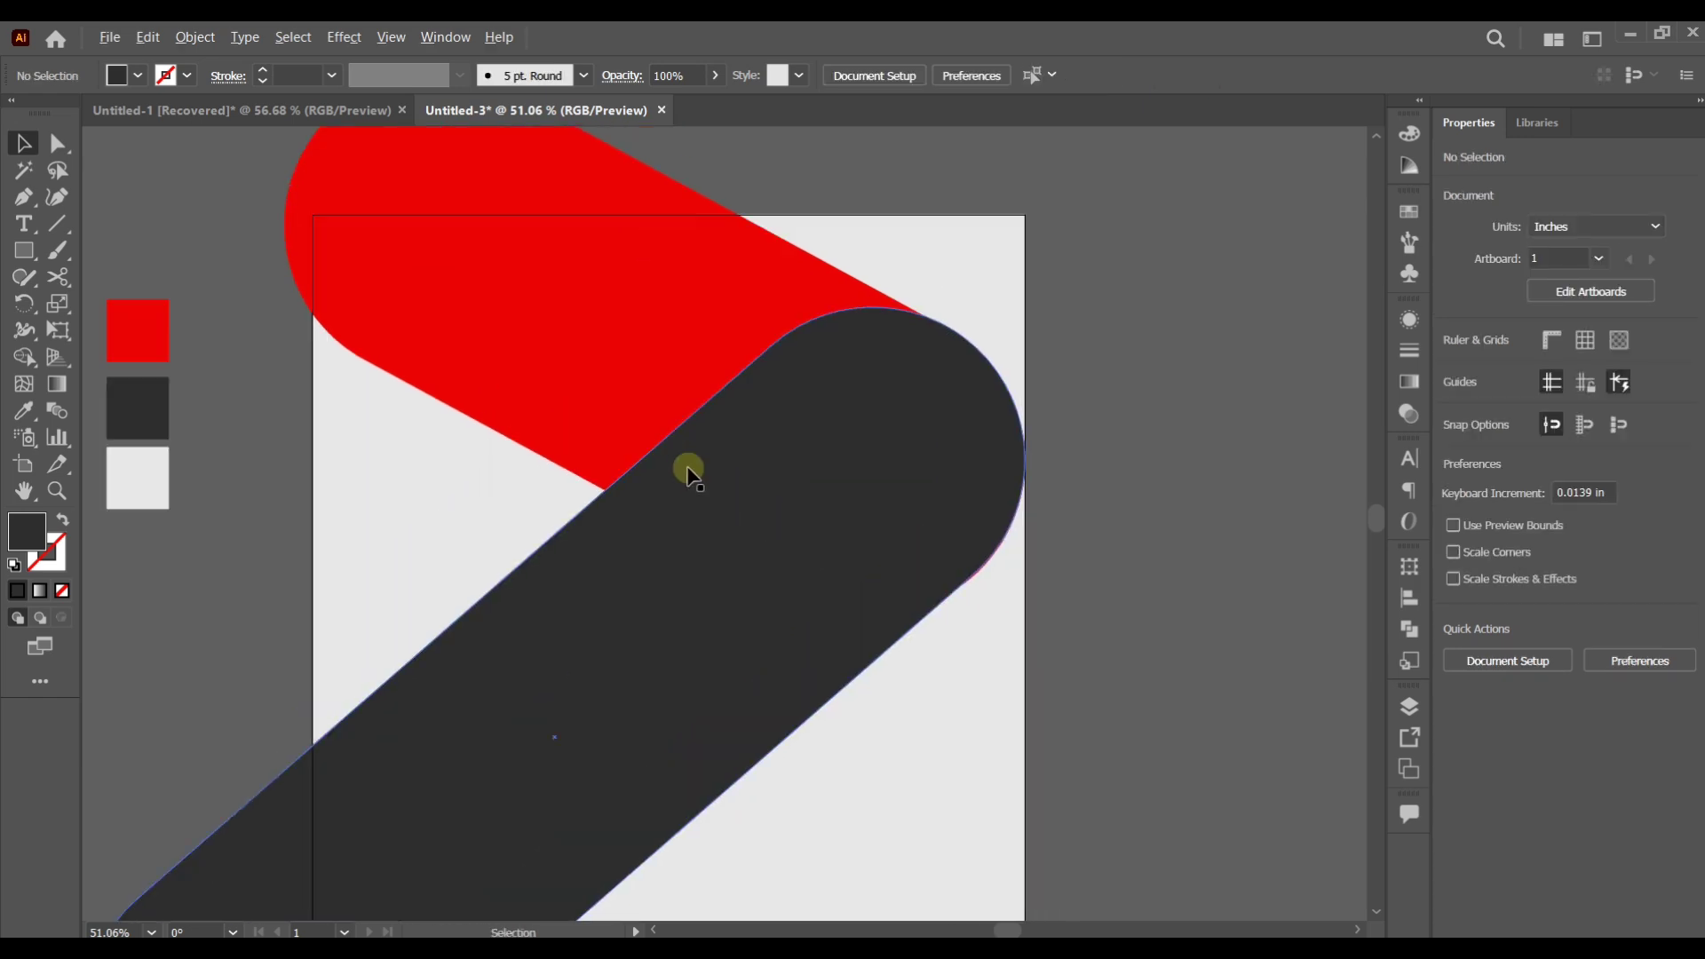
Step: Bring the red pill to front and place a duplicate off to the right
scroll(689, 471, up, 2)
drag(688, 444, 520, 496)
right_click(462, 435)
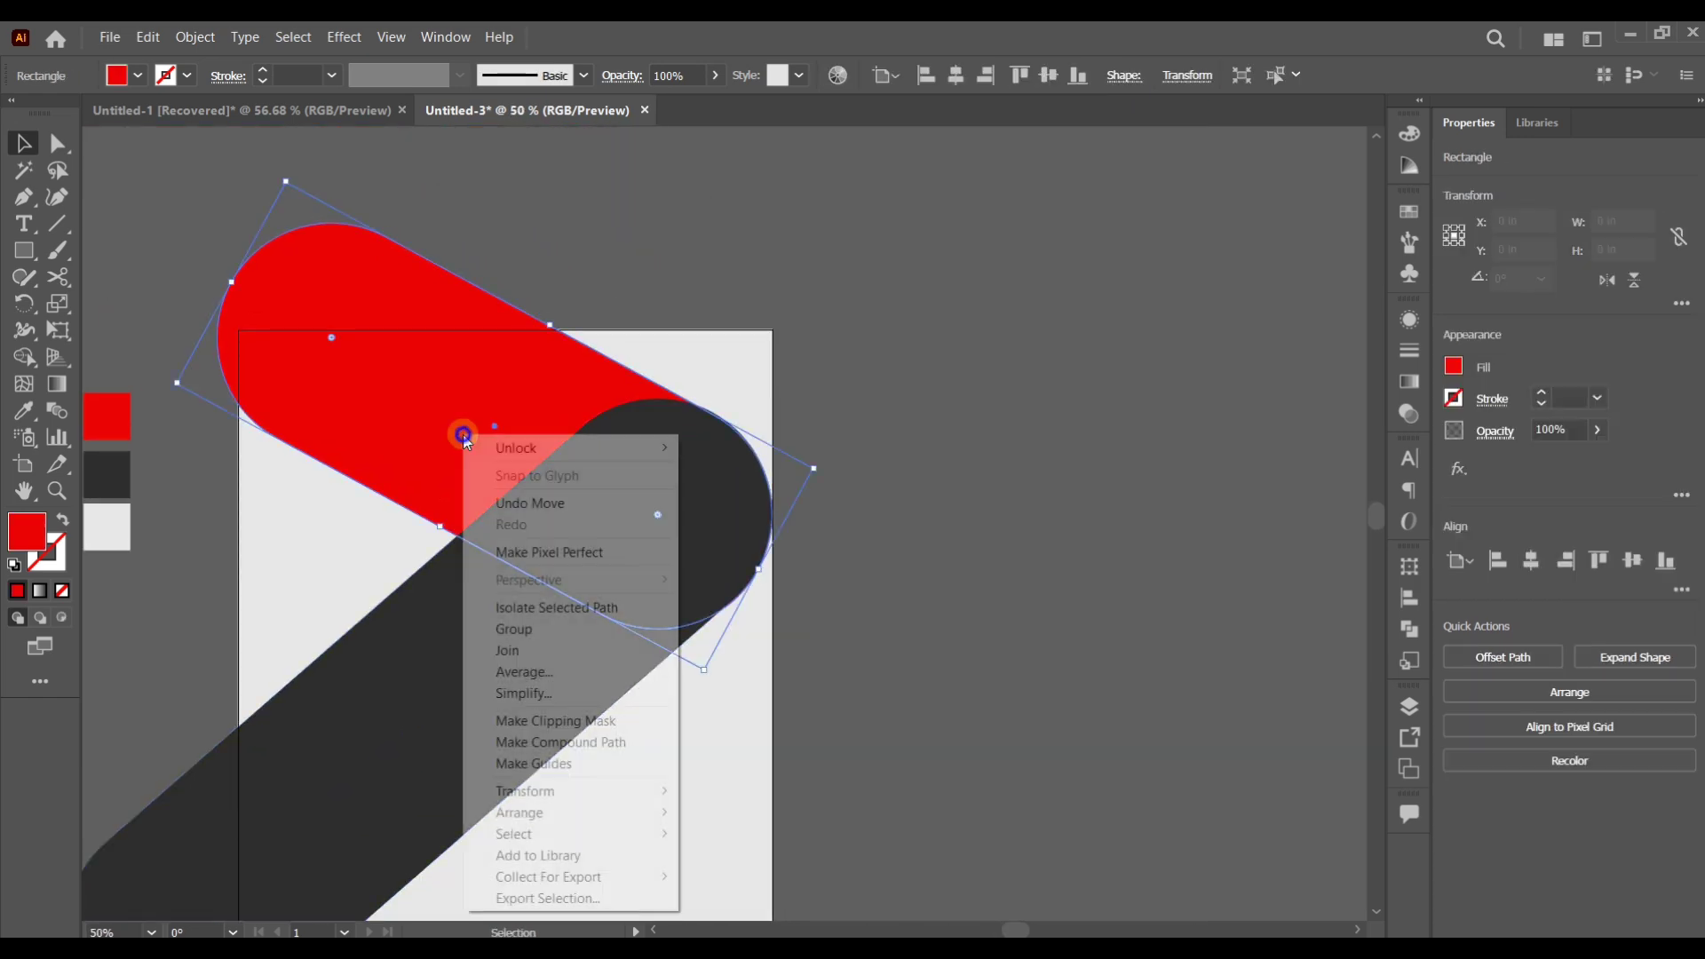
click(726, 813)
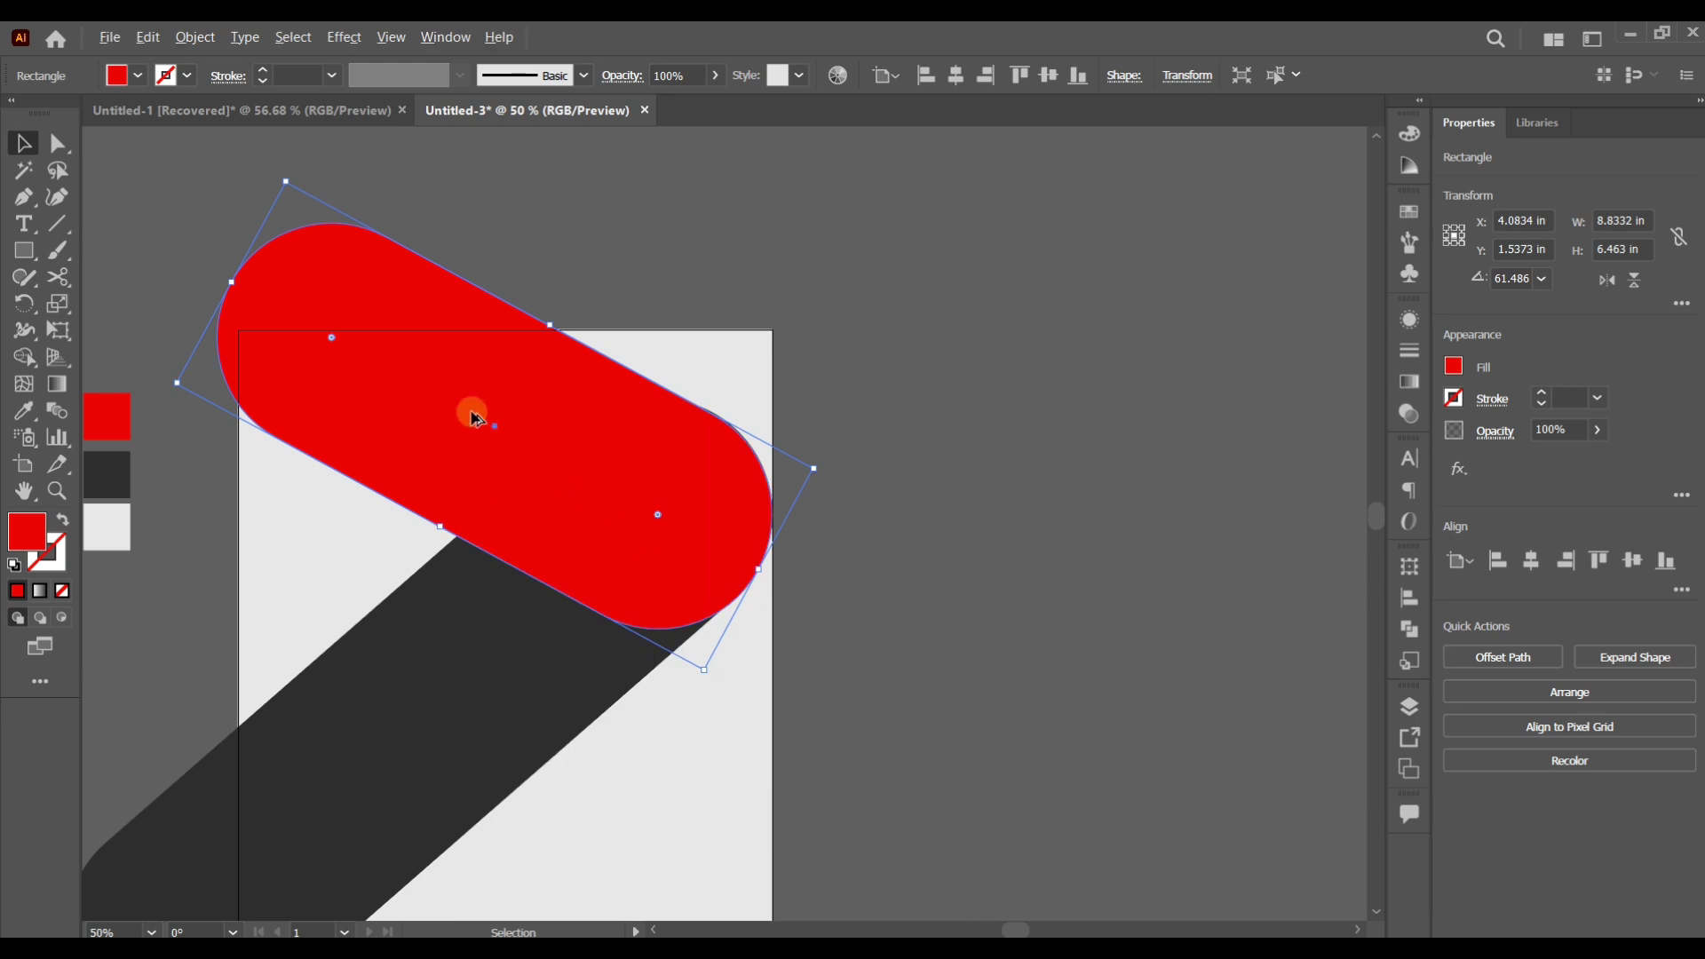
drag(472, 411, 1044, 339)
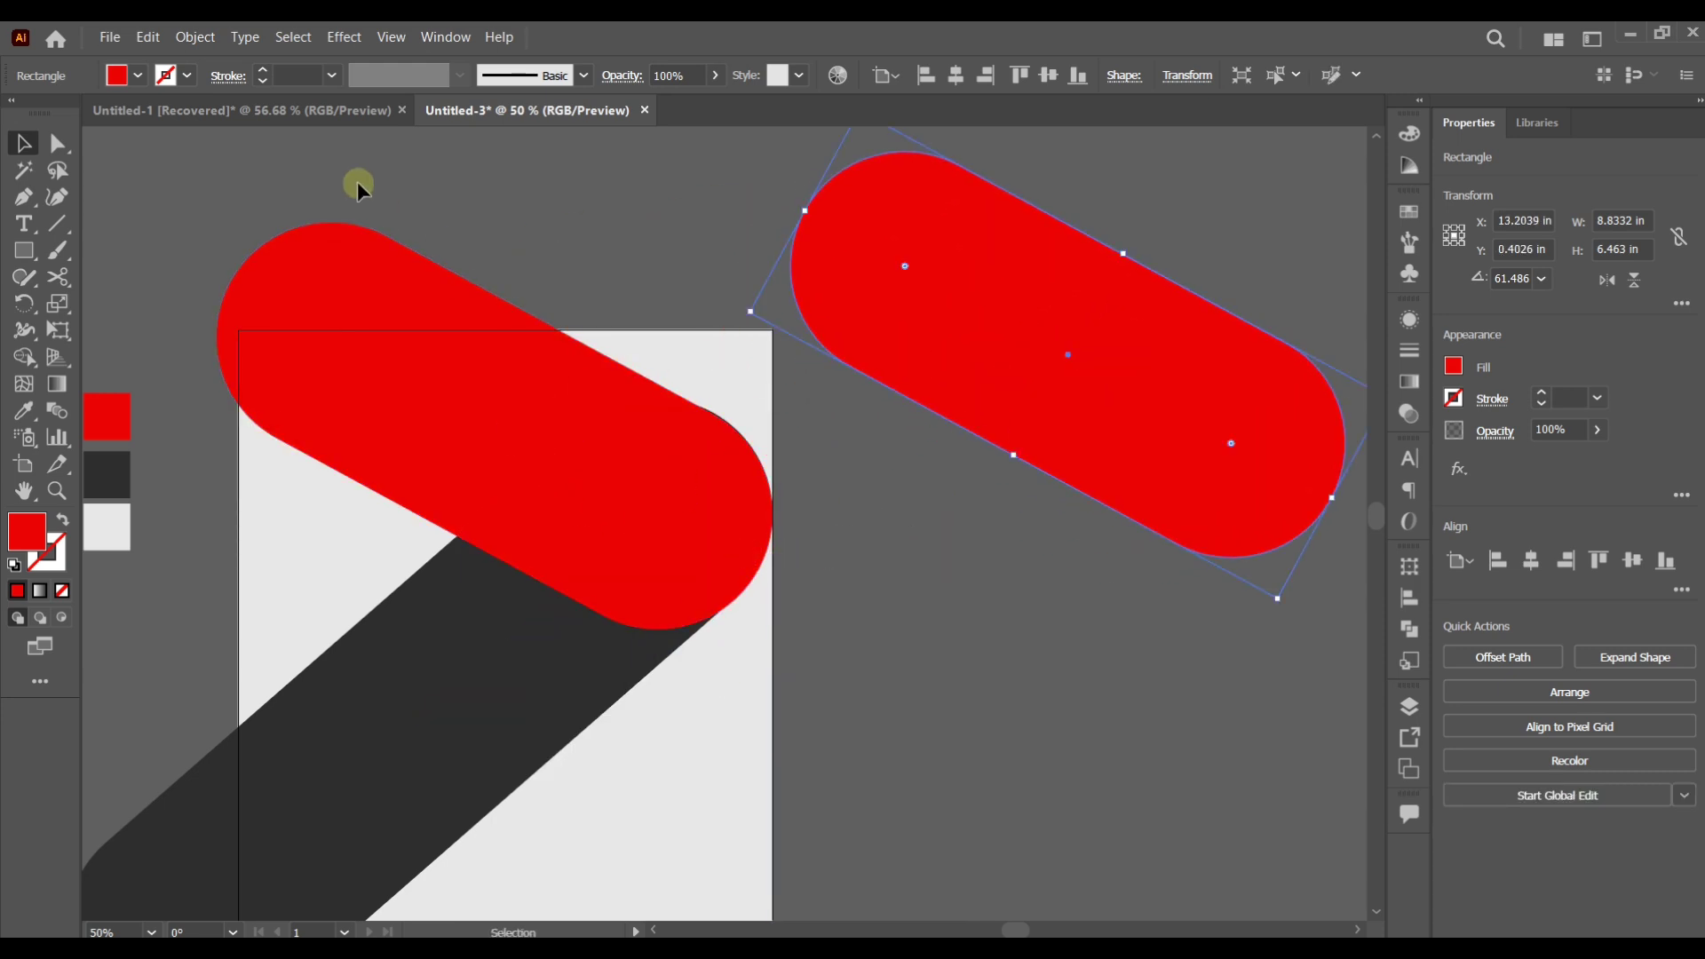
Step: Copy both office photos from Untitled-1 and drop them beside the artboard
click(293, 110)
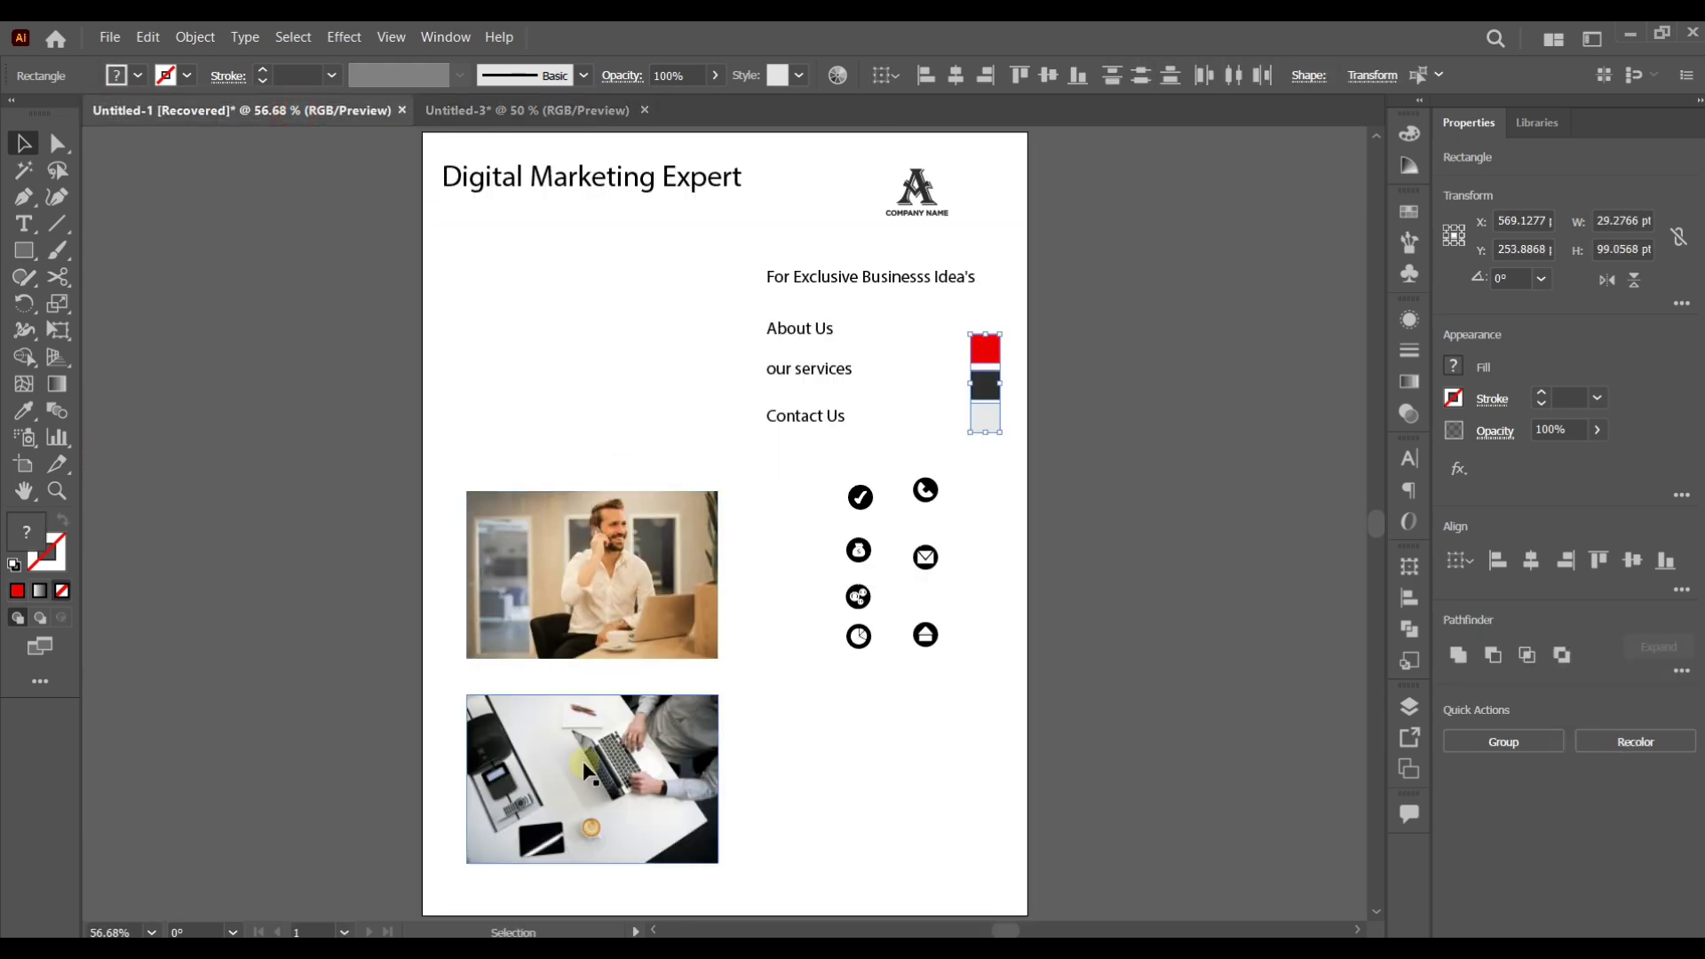
click(604, 599)
drag(606, 552, 606, 331)
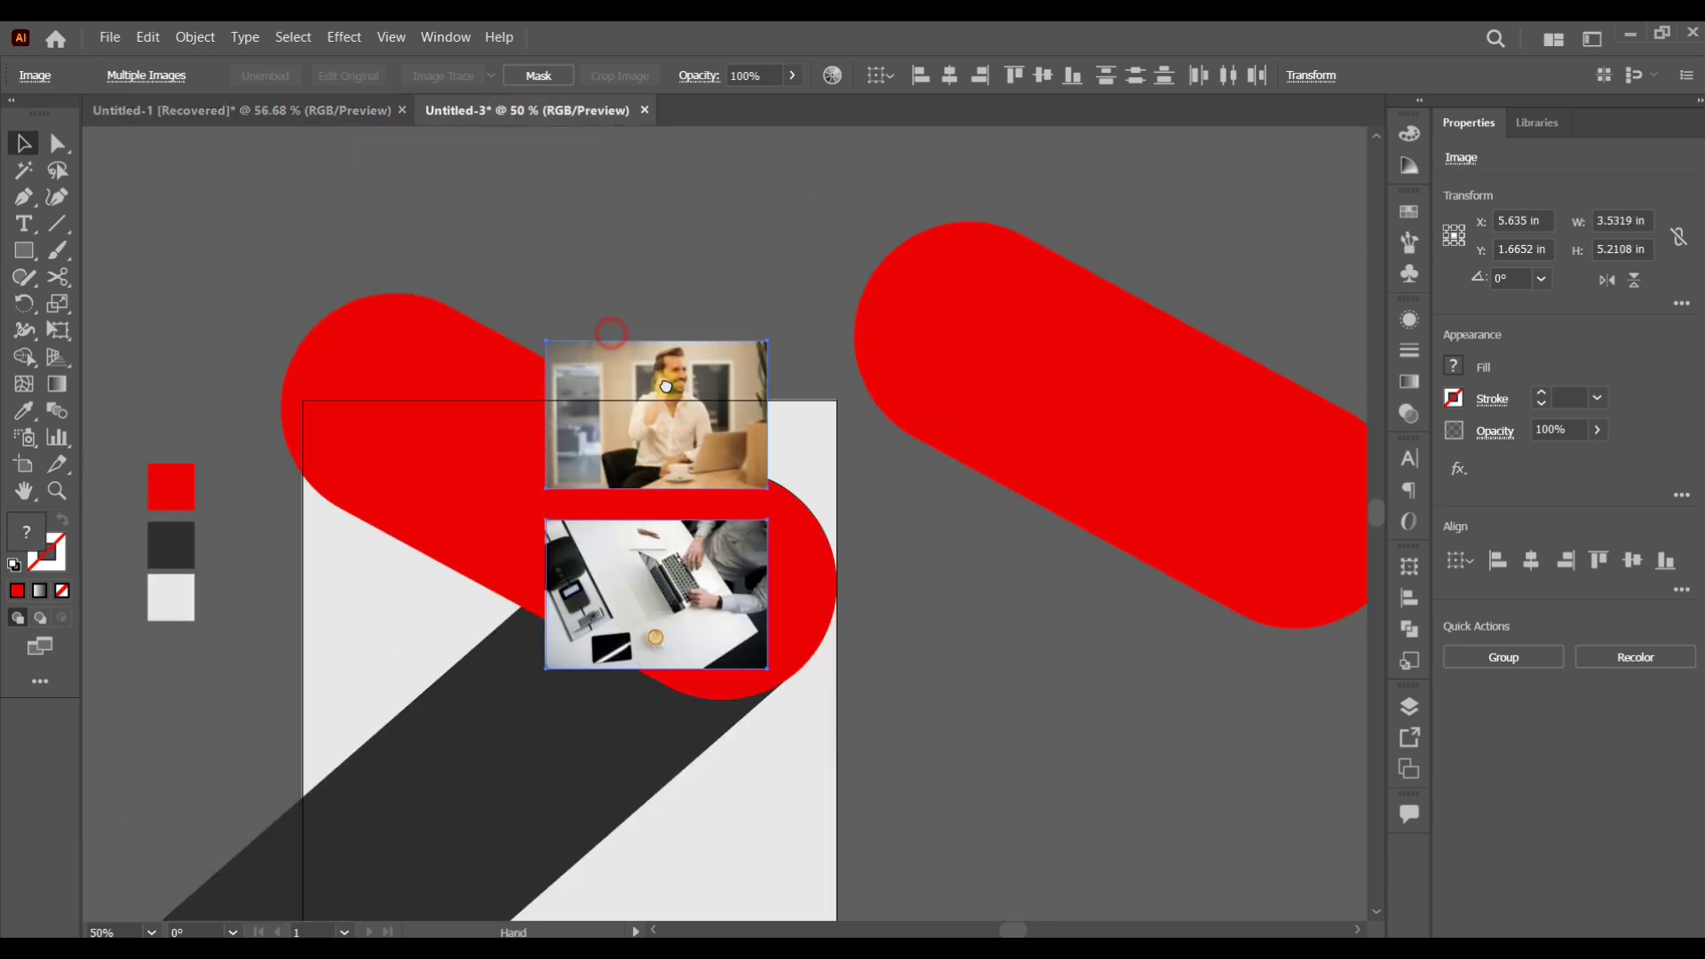
mouse_move(606, 333)
mouse_down()
mouse_move(1128, 595)
mouse_move(1143, 786)
mouse_up()
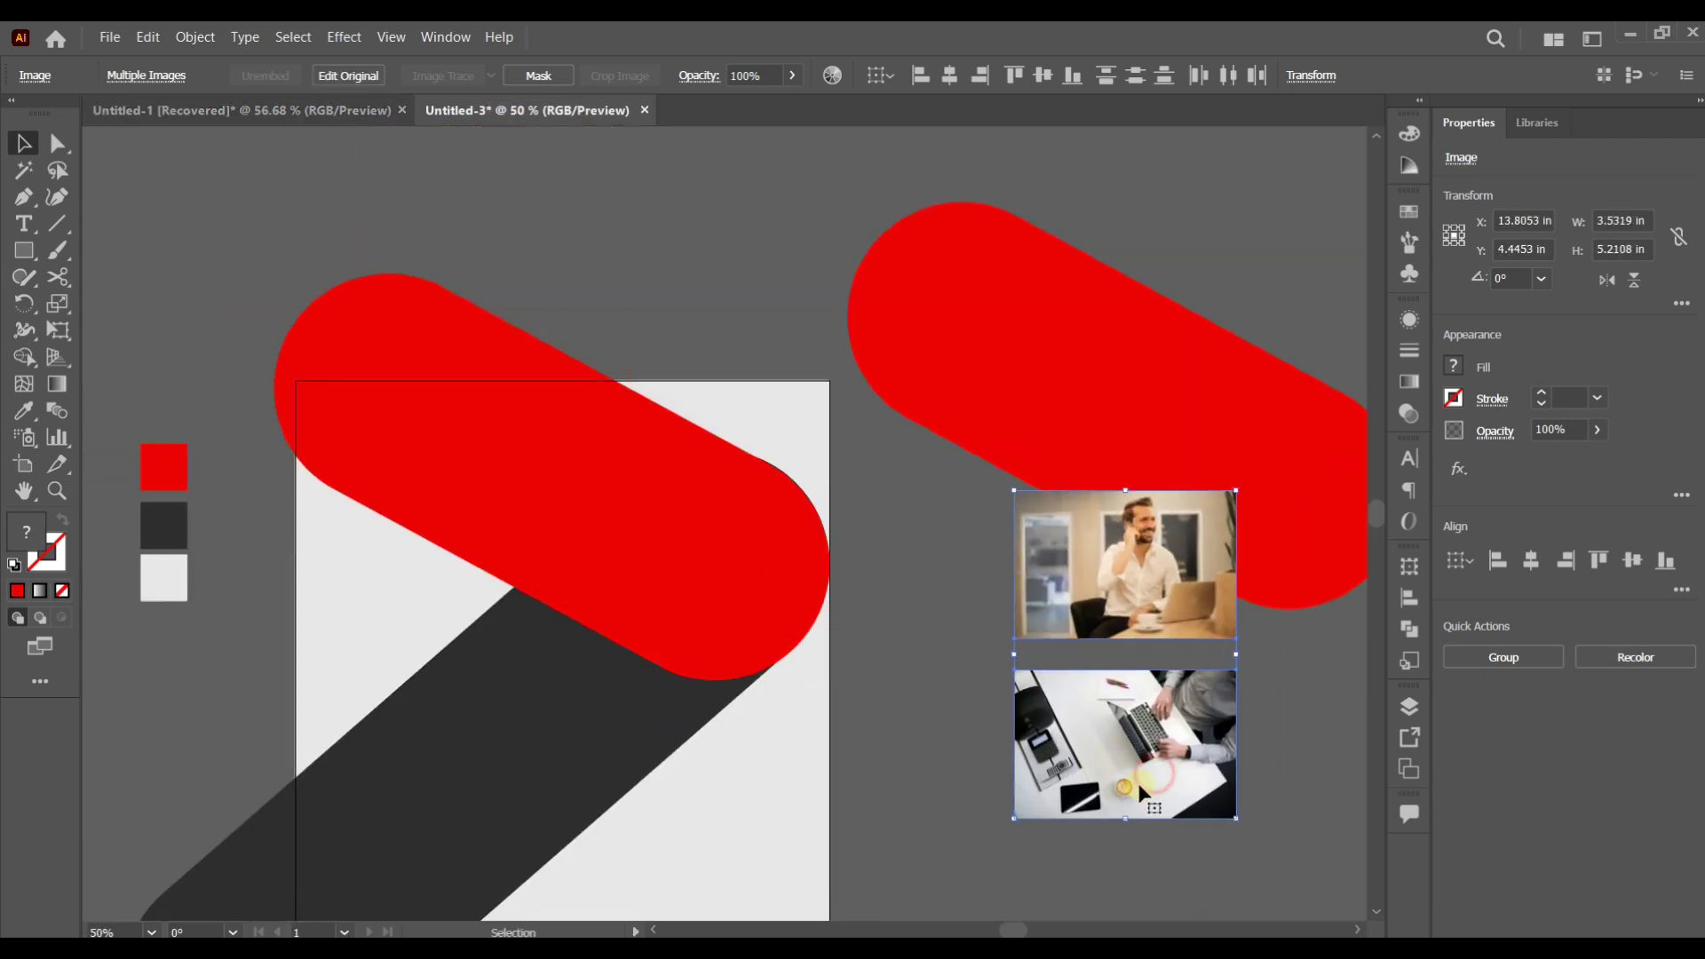
Step: Move the laptop photo onto the red pill, rotate it about 330°, and enlarge it to cover the pill
click(1223, 842)
drag(1233, 676, 708, 399)
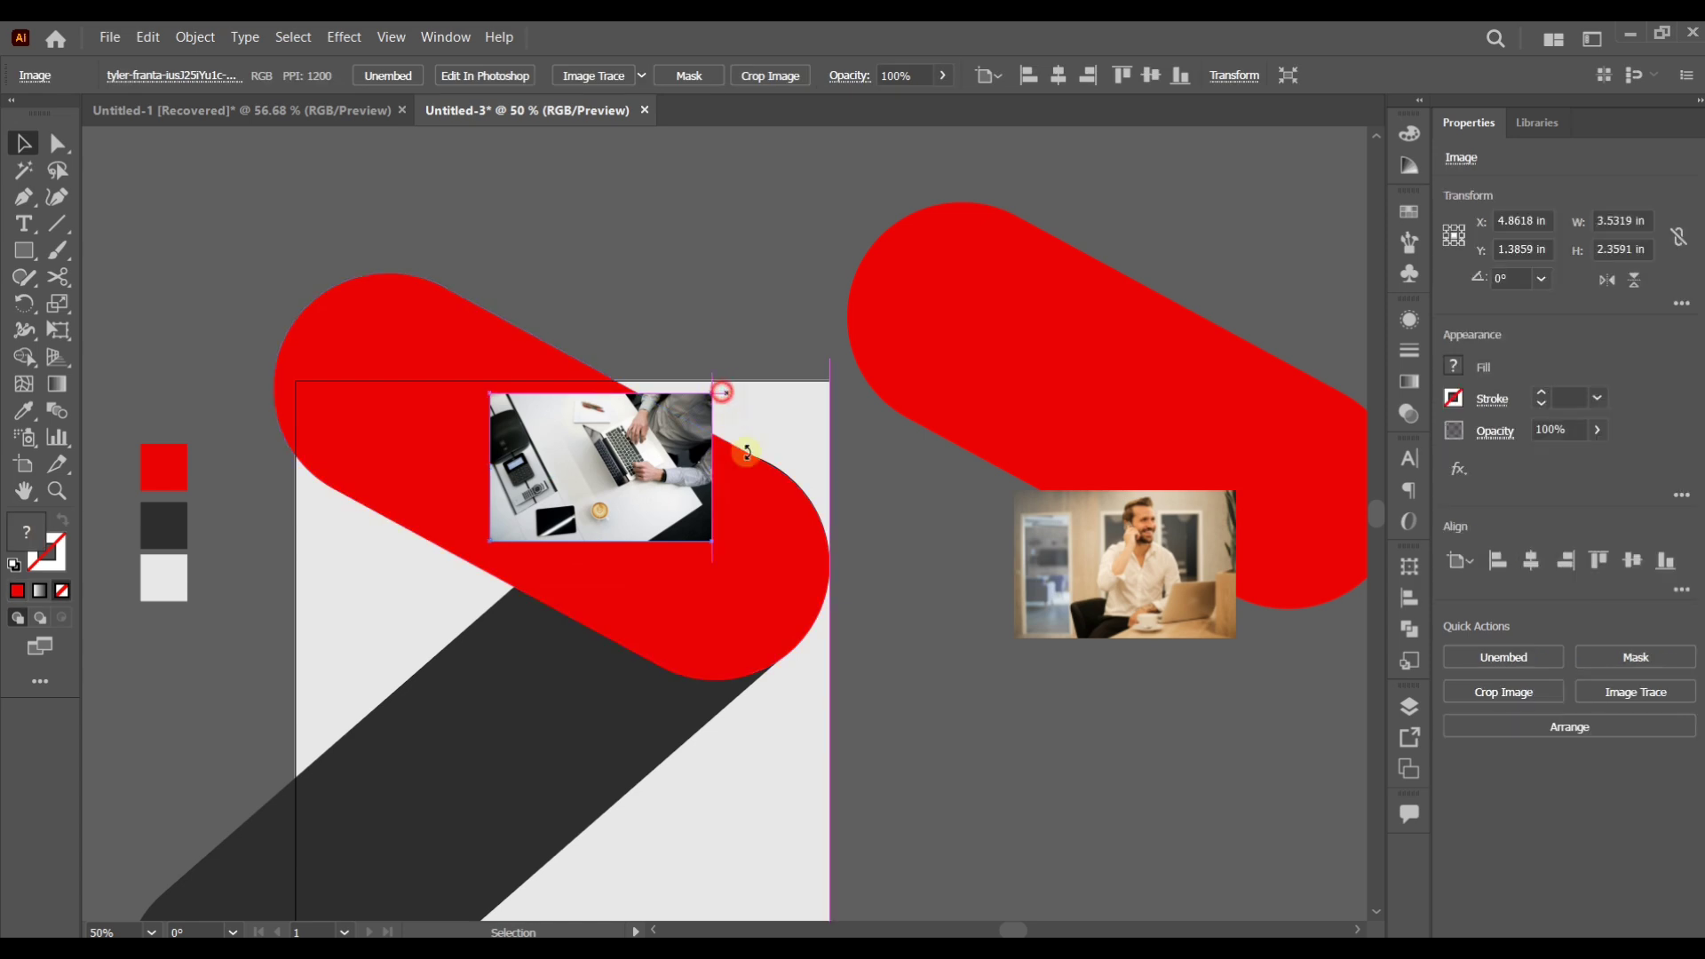
drag(717, 391, 753, 471)
mouse_move(626, 457)
mouse_down()
mouse_move(506, 457)
mouse_move(406, 417)
mouse_up()
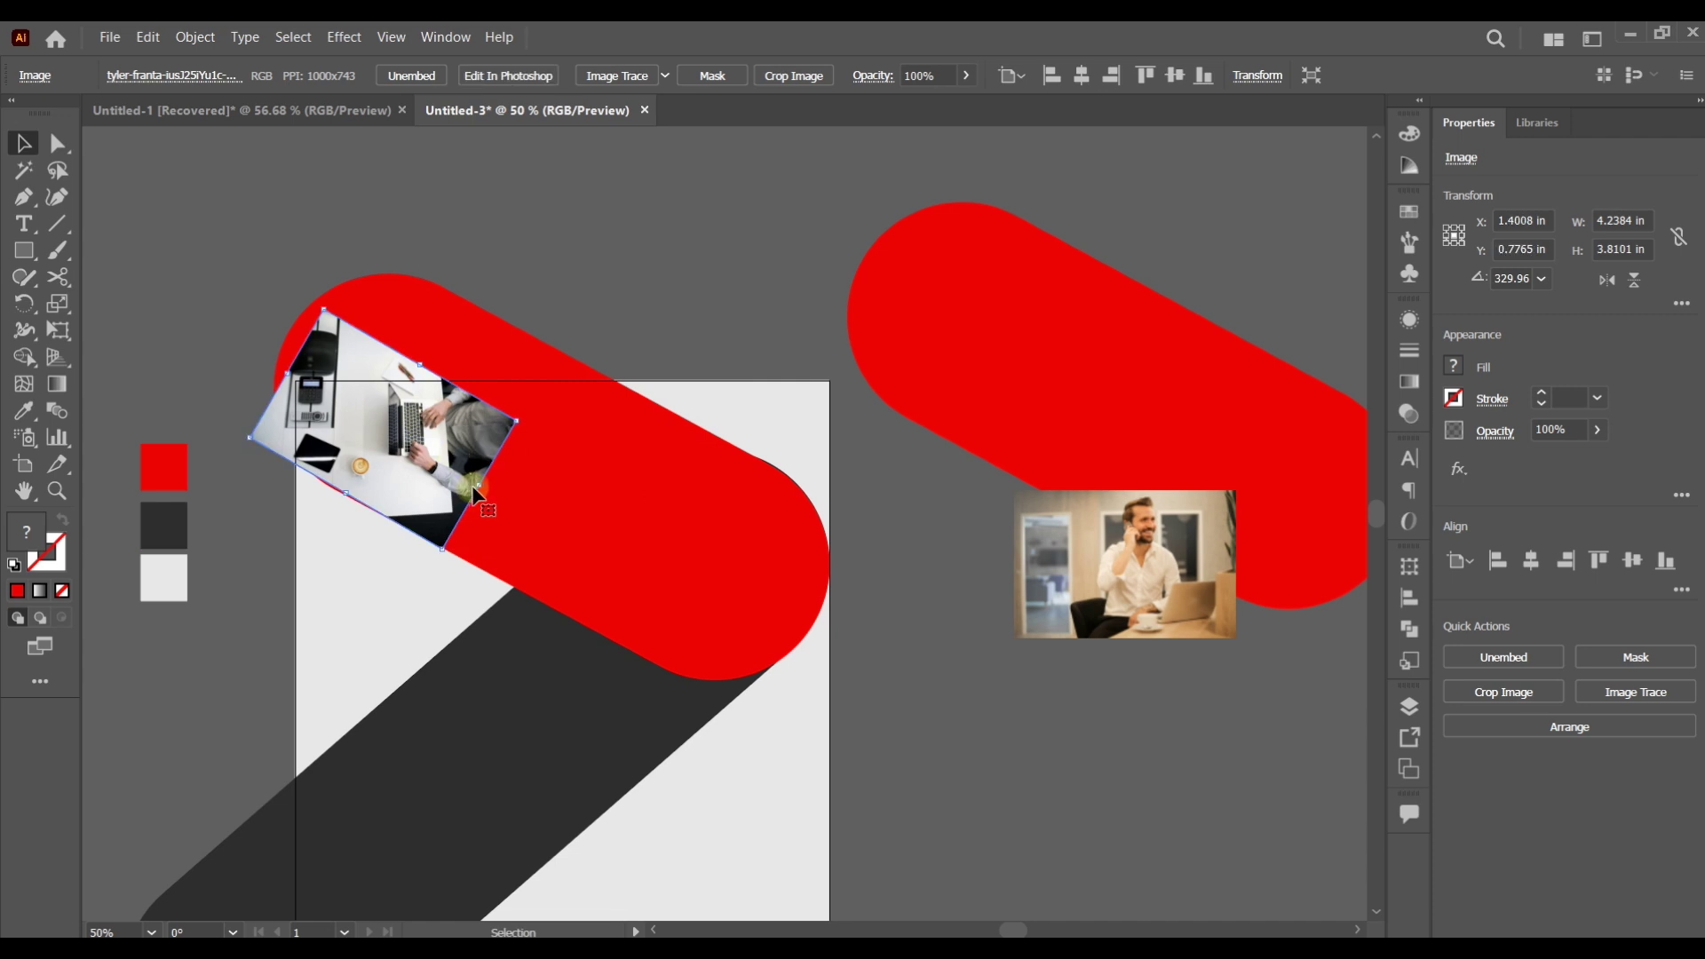
drag(494, 495, 819, 630)
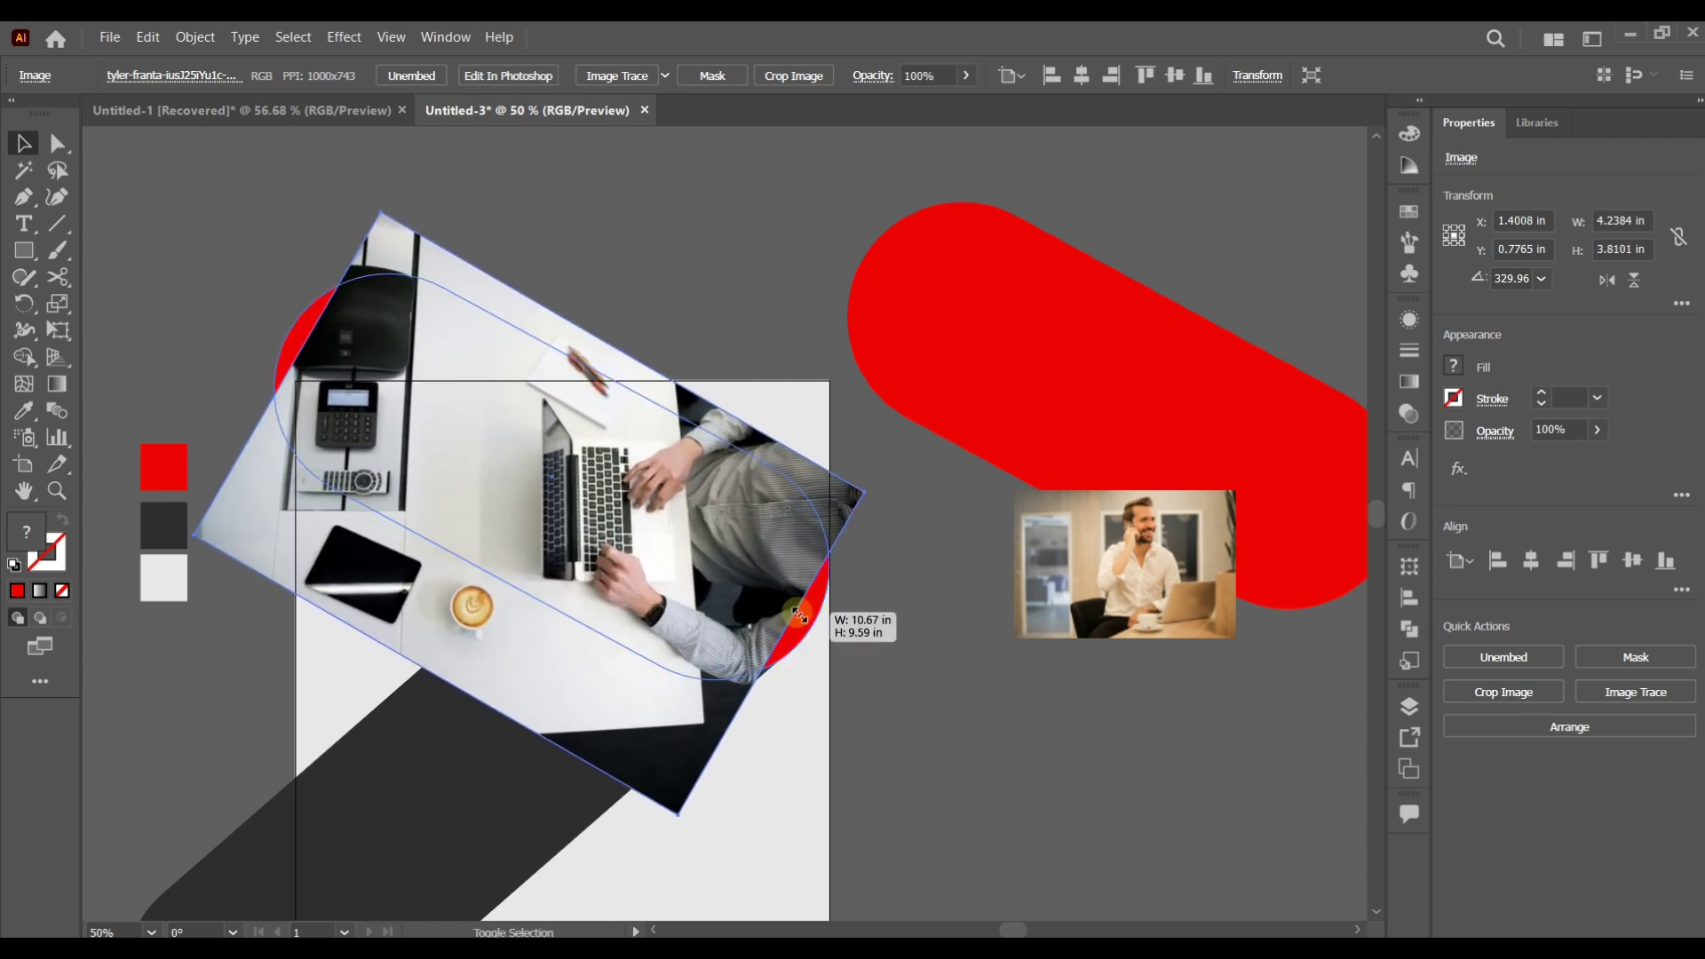
drag(819, 631, 818, 631)
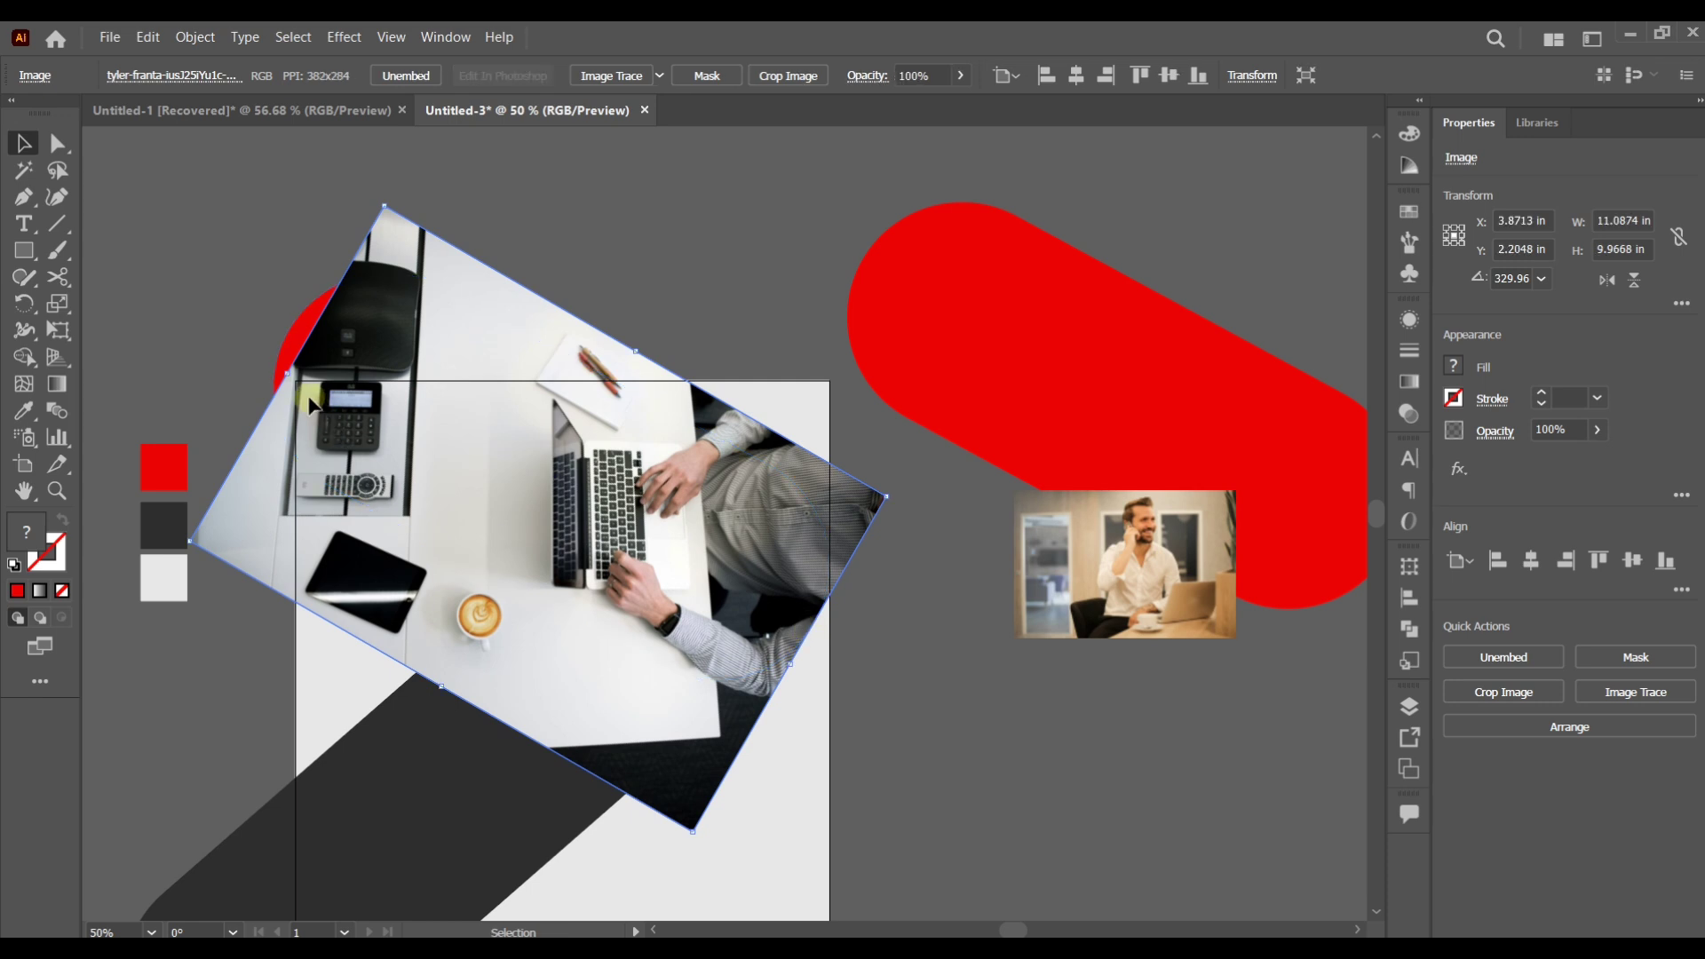
drag(286, 369, 292, 373)
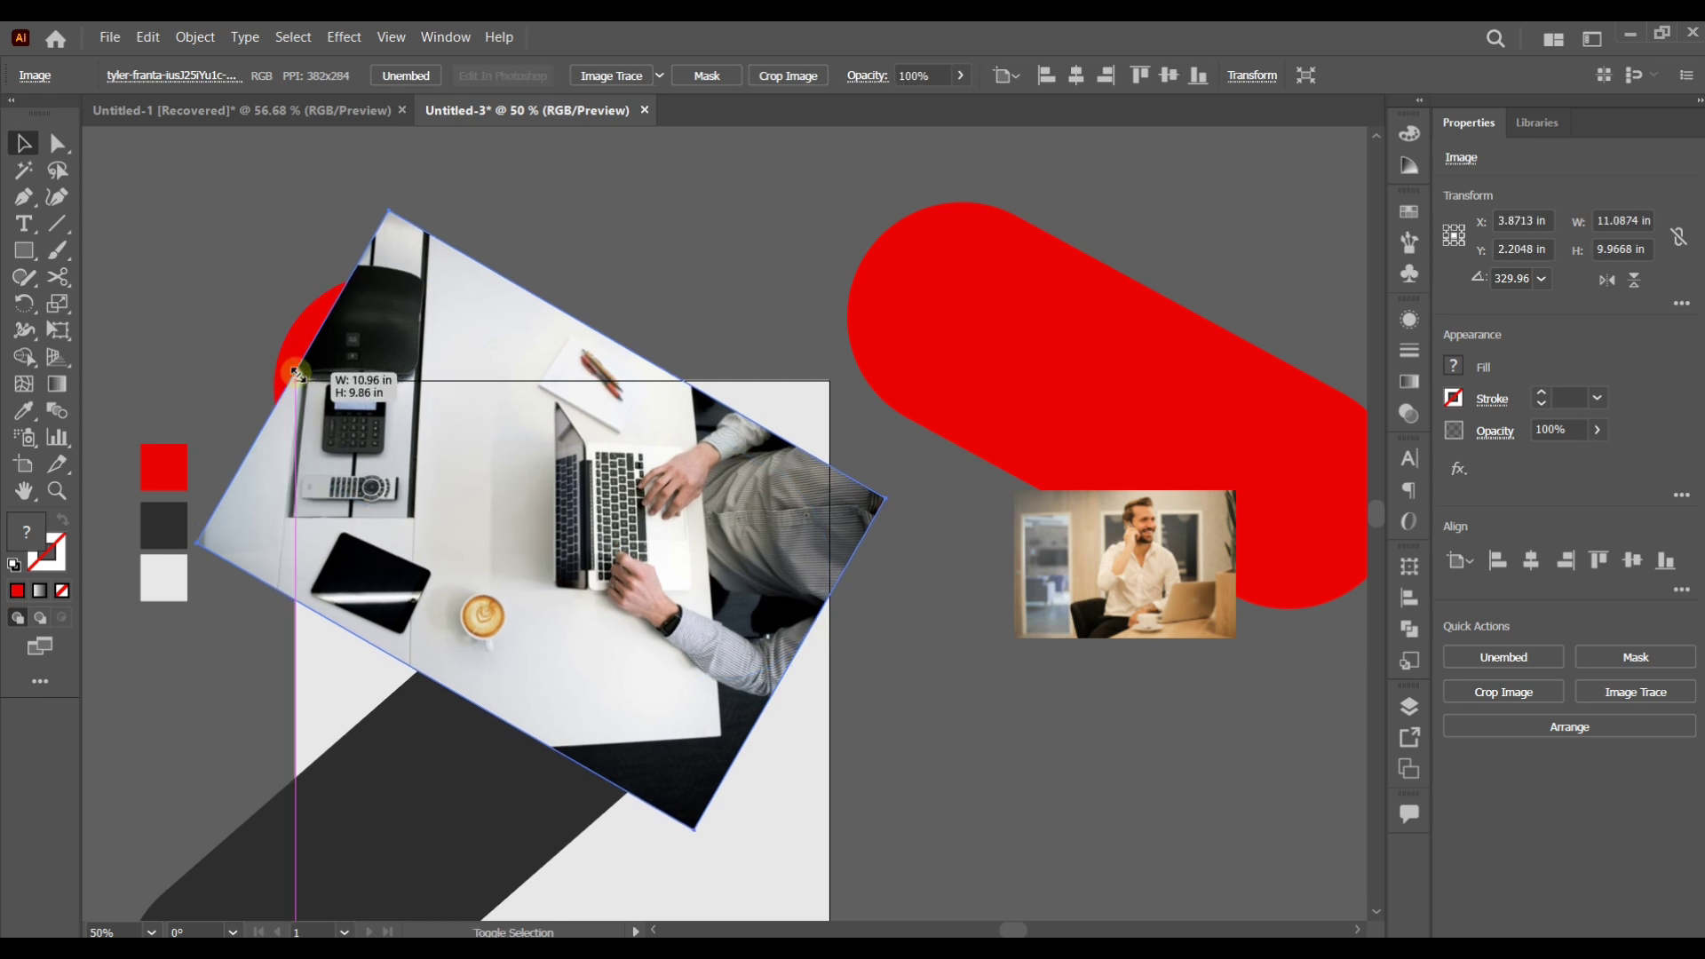
click(297, 324)
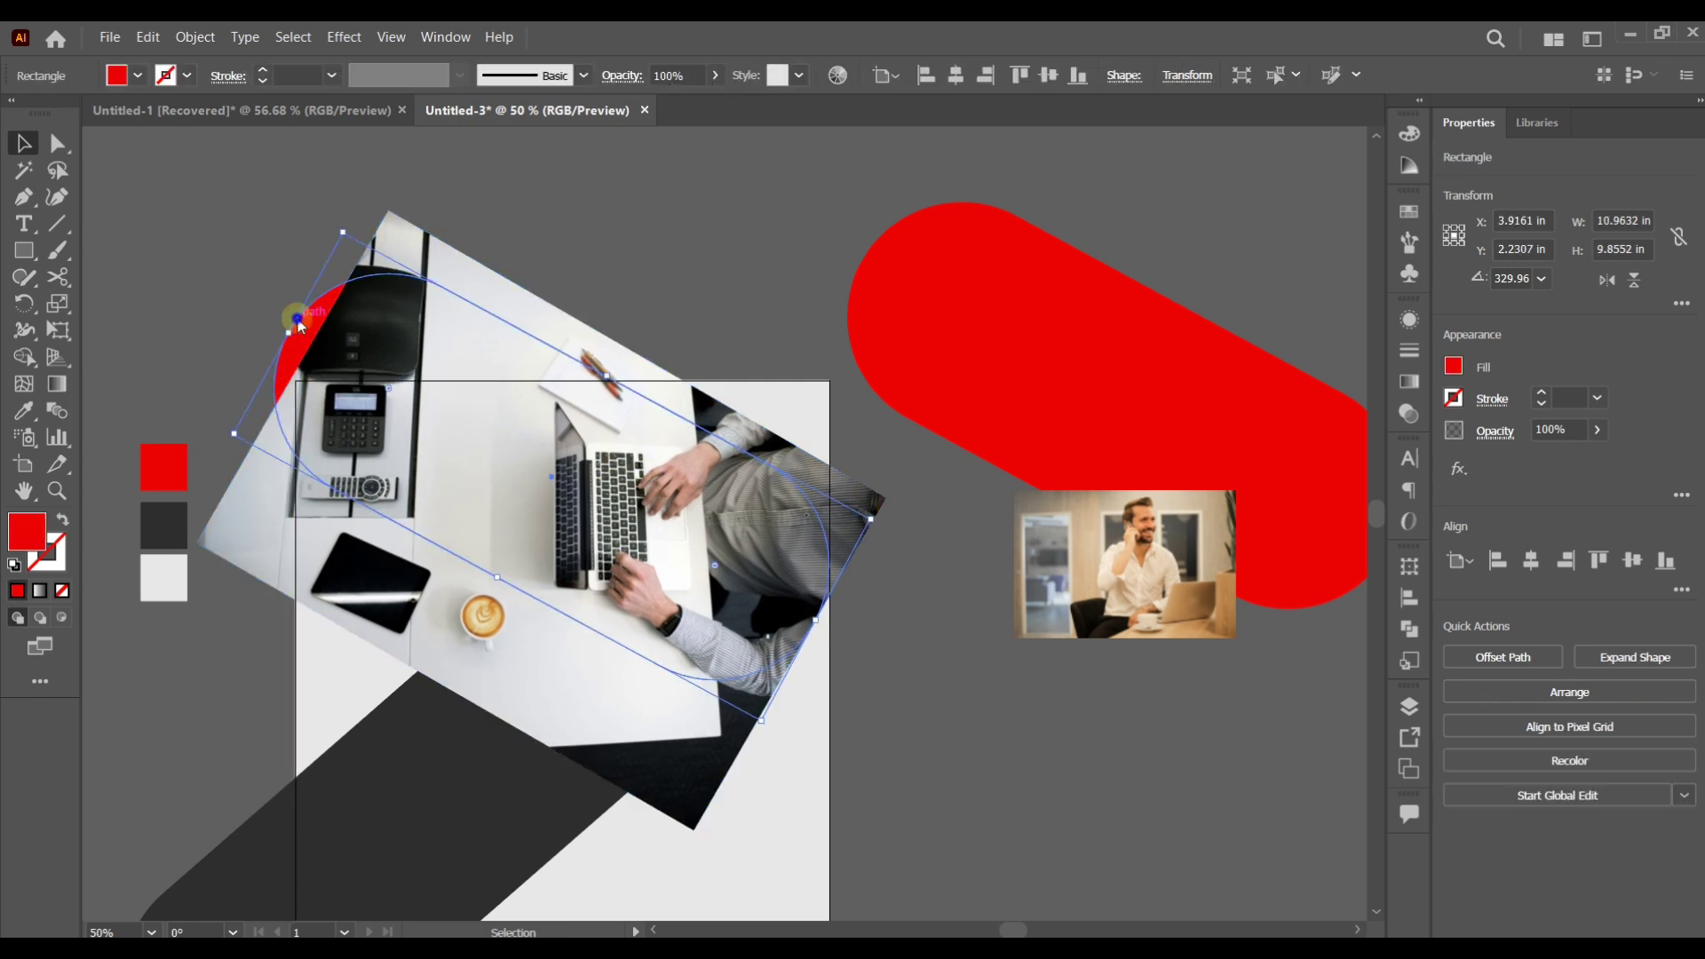
right_click(297, 322)
Step: Bring the red pill above the laptop photo and make a clipping mask with both
click(572, 671)
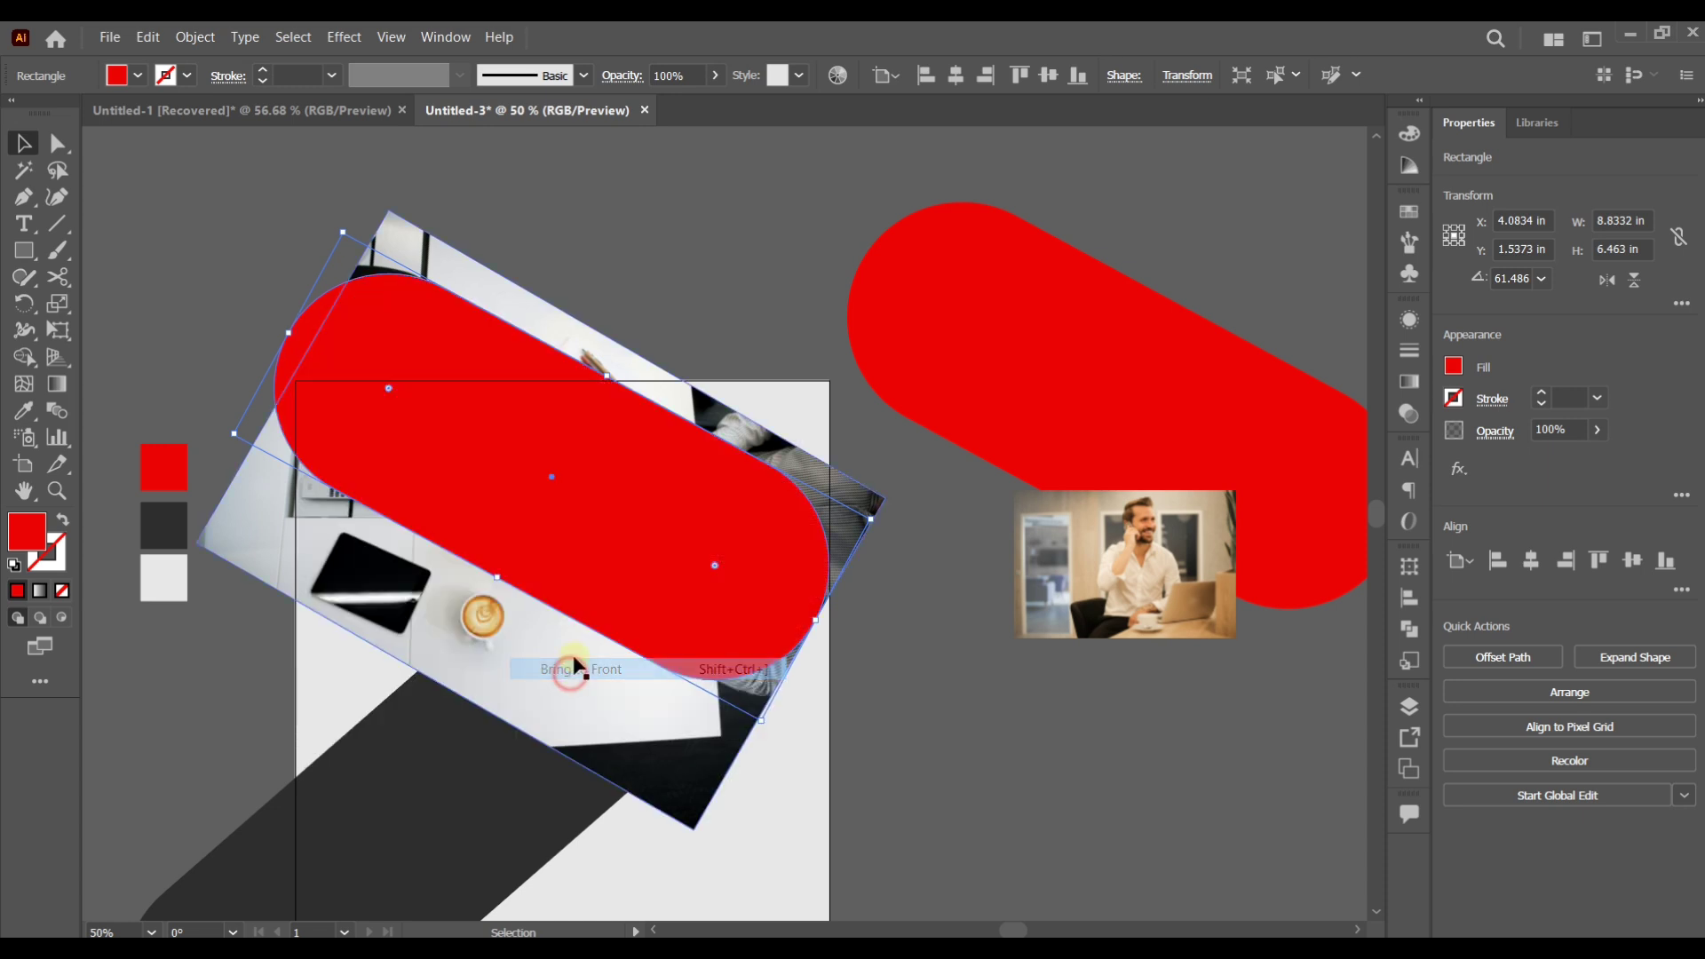
shift+click(514, 622)
right_click(449, 415)
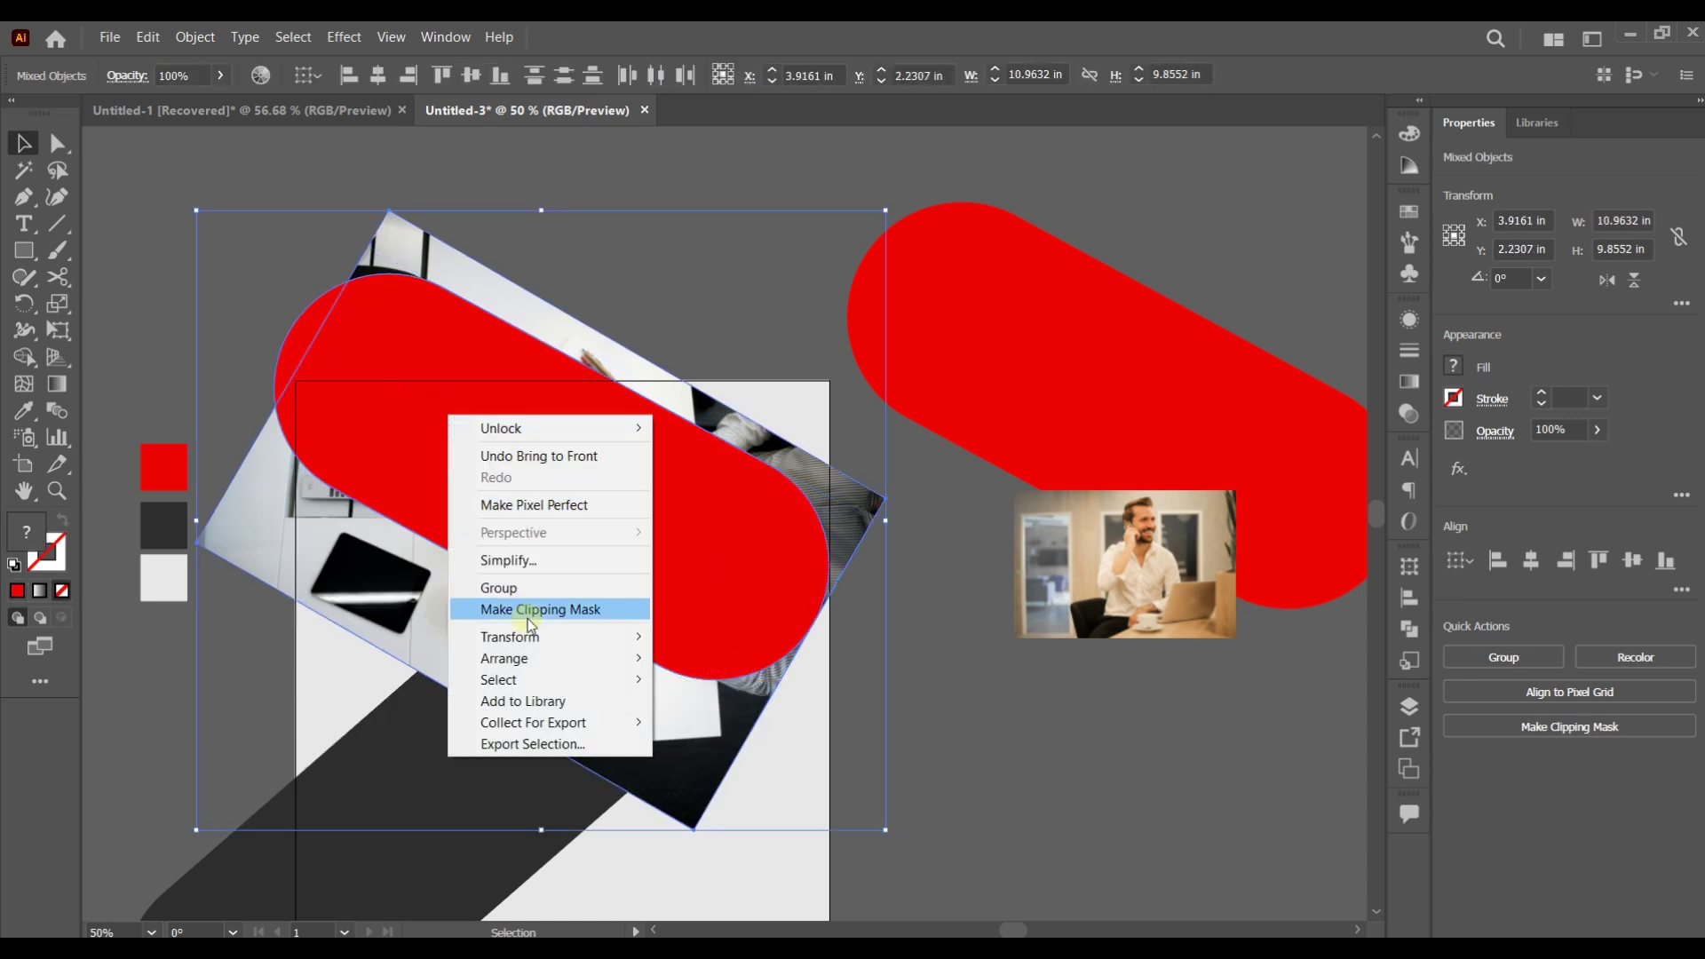
click(563, 609)
click(1030, 756)
Step: Place the spare red pill in front of the photo with Darken blending at 75% opacity
drag(1021, 342, 387, 391)
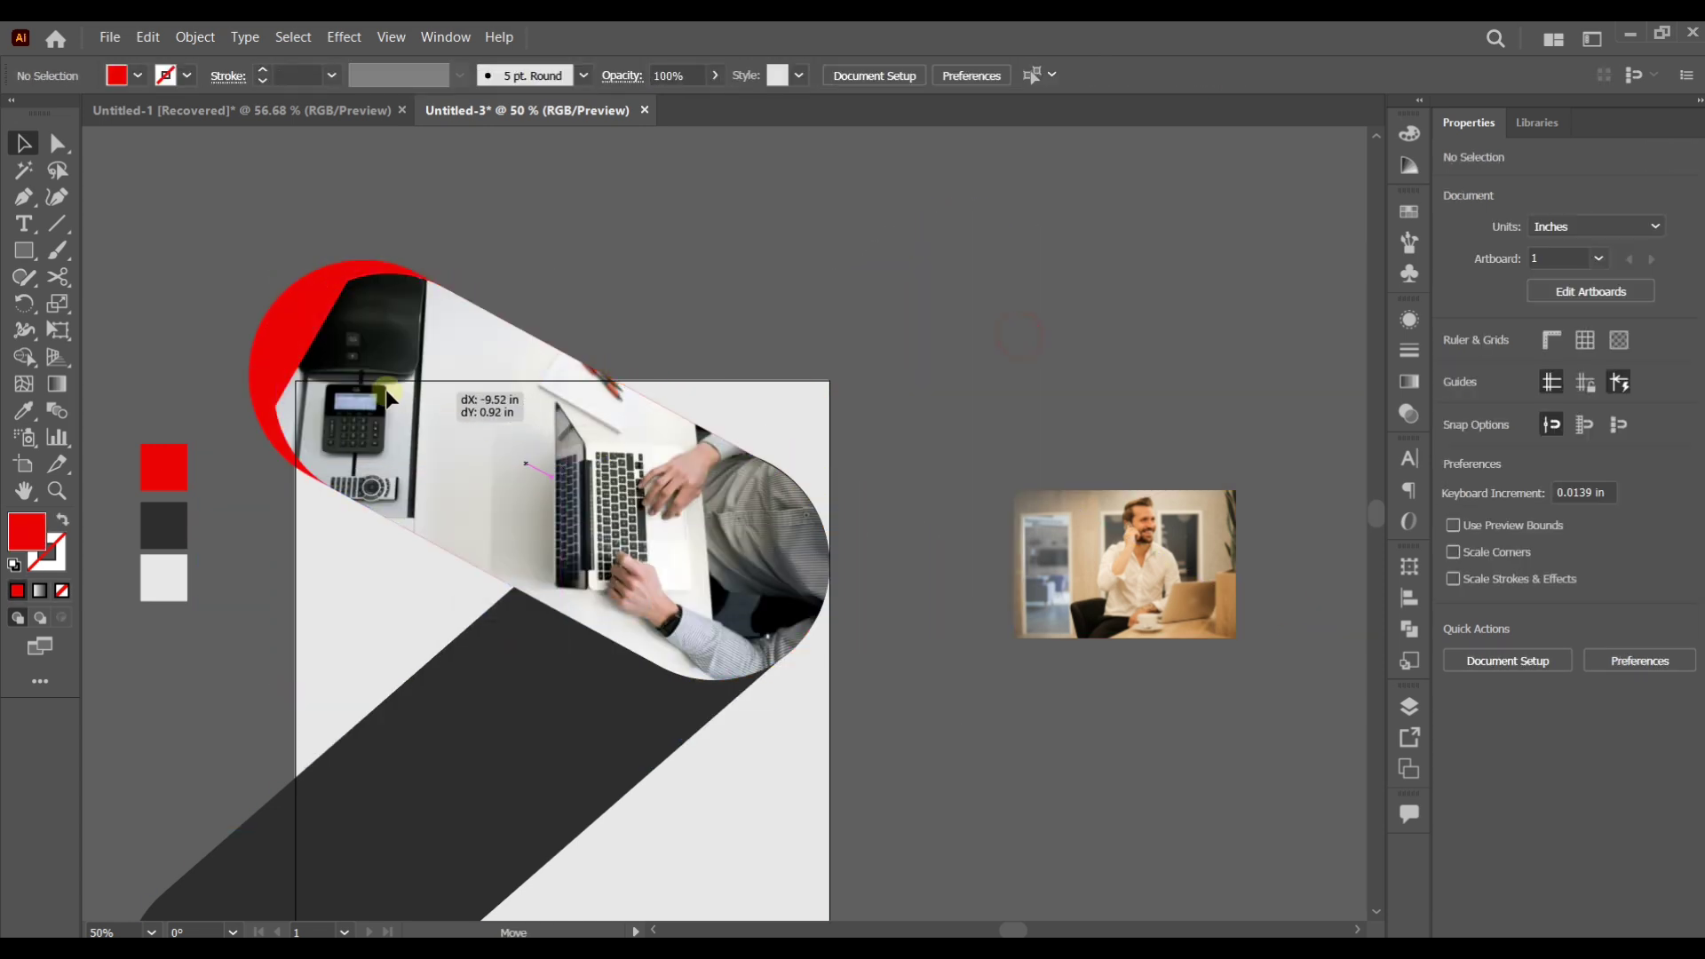
right_click(388, 392)
mouse_move(493, 770)
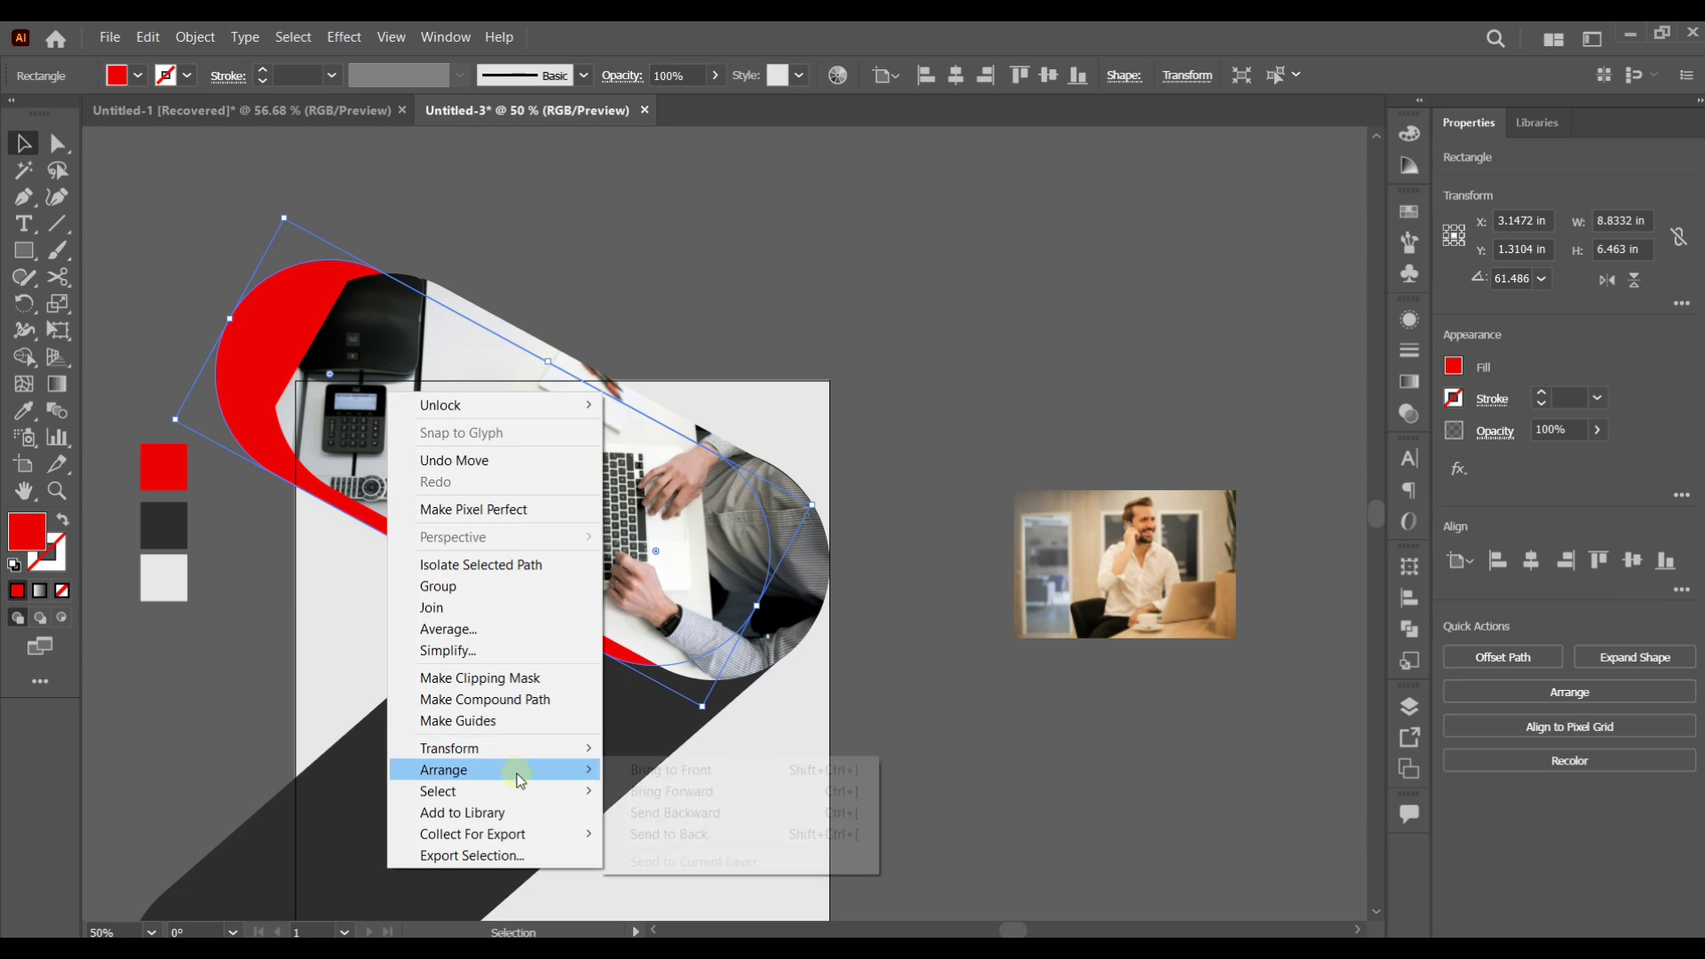
click(665, 770)
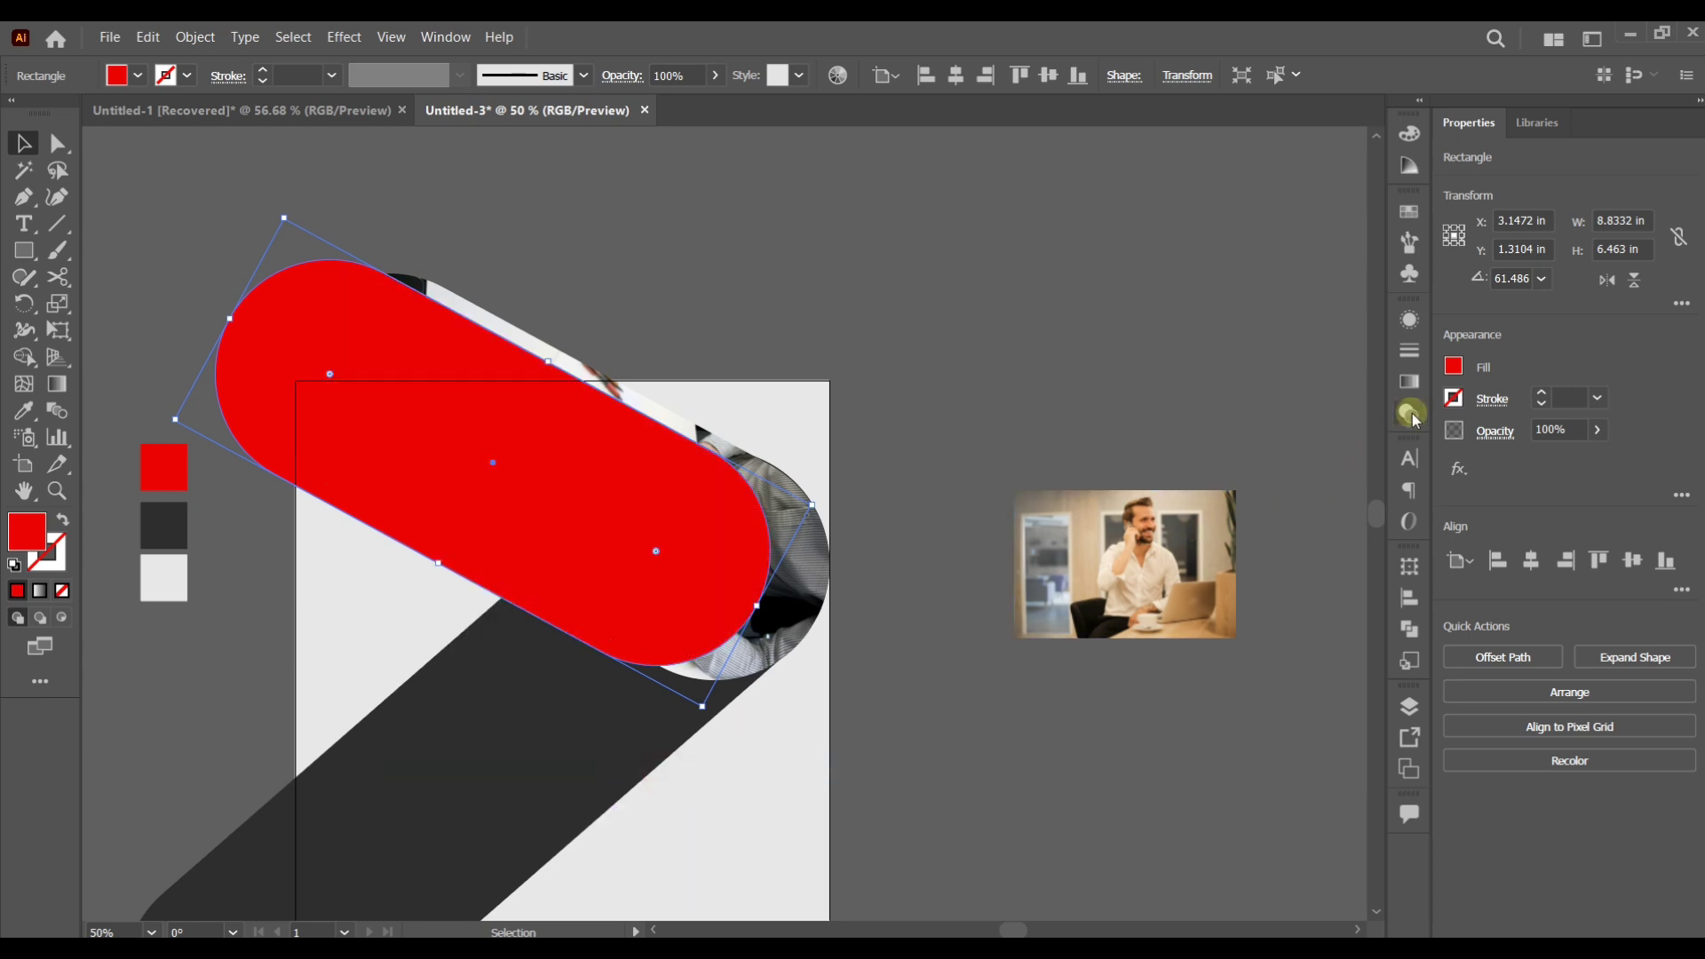
click(1199, 343)
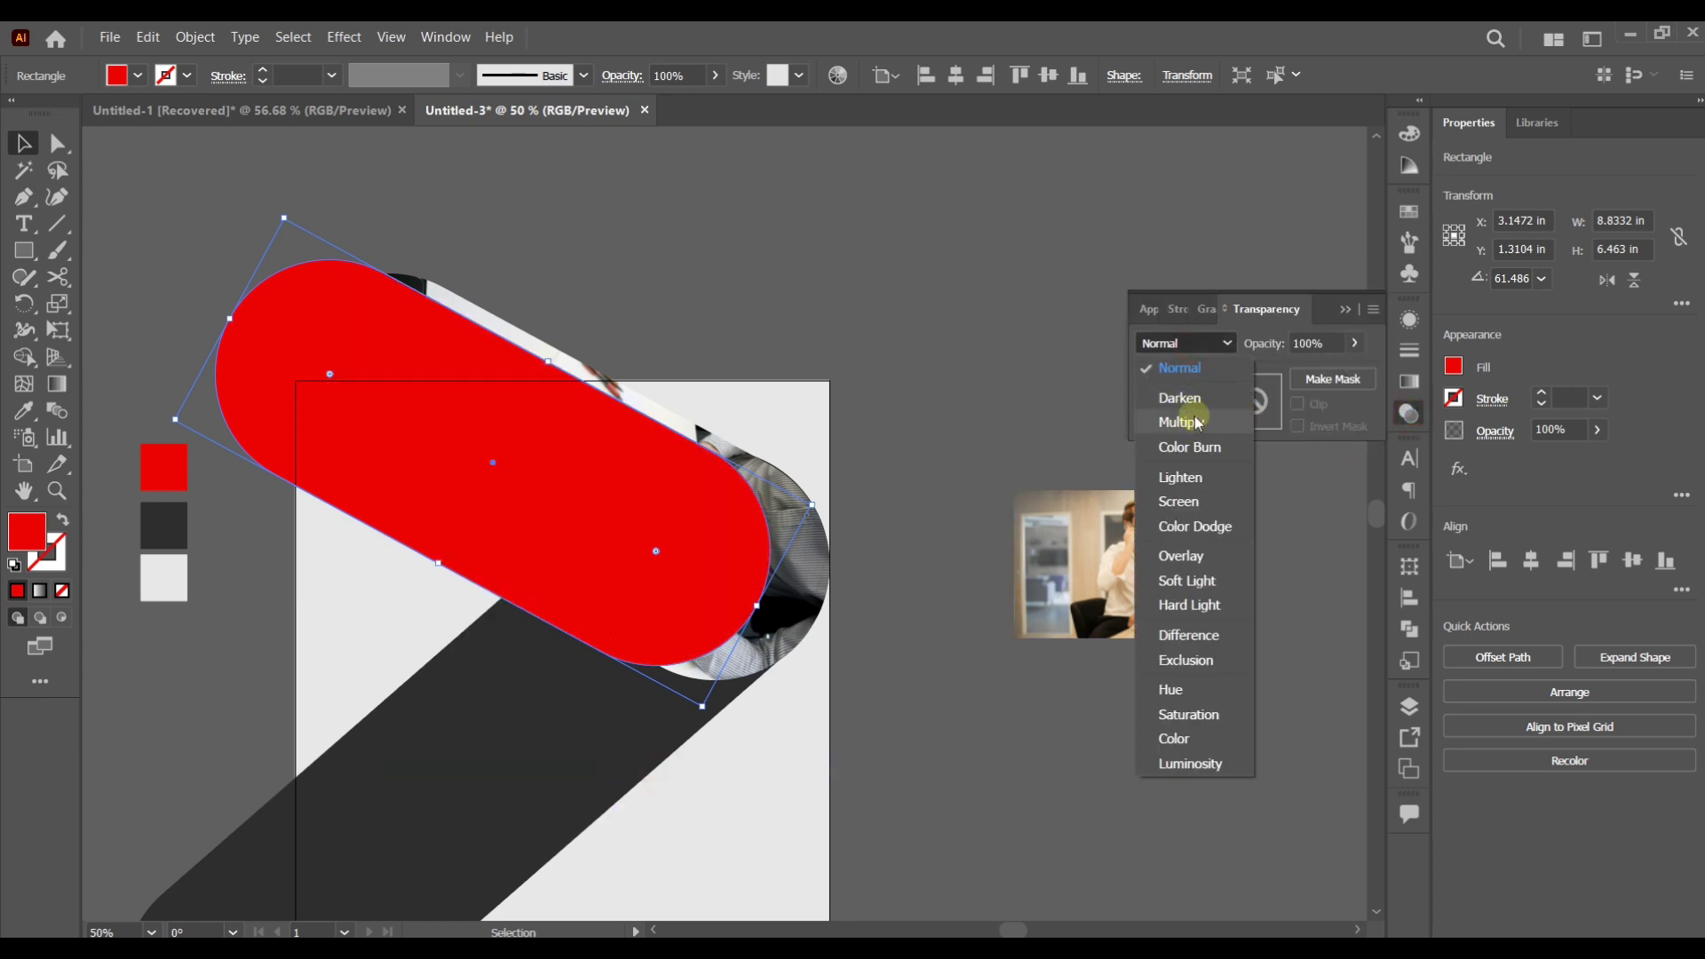
click(1185, 397)
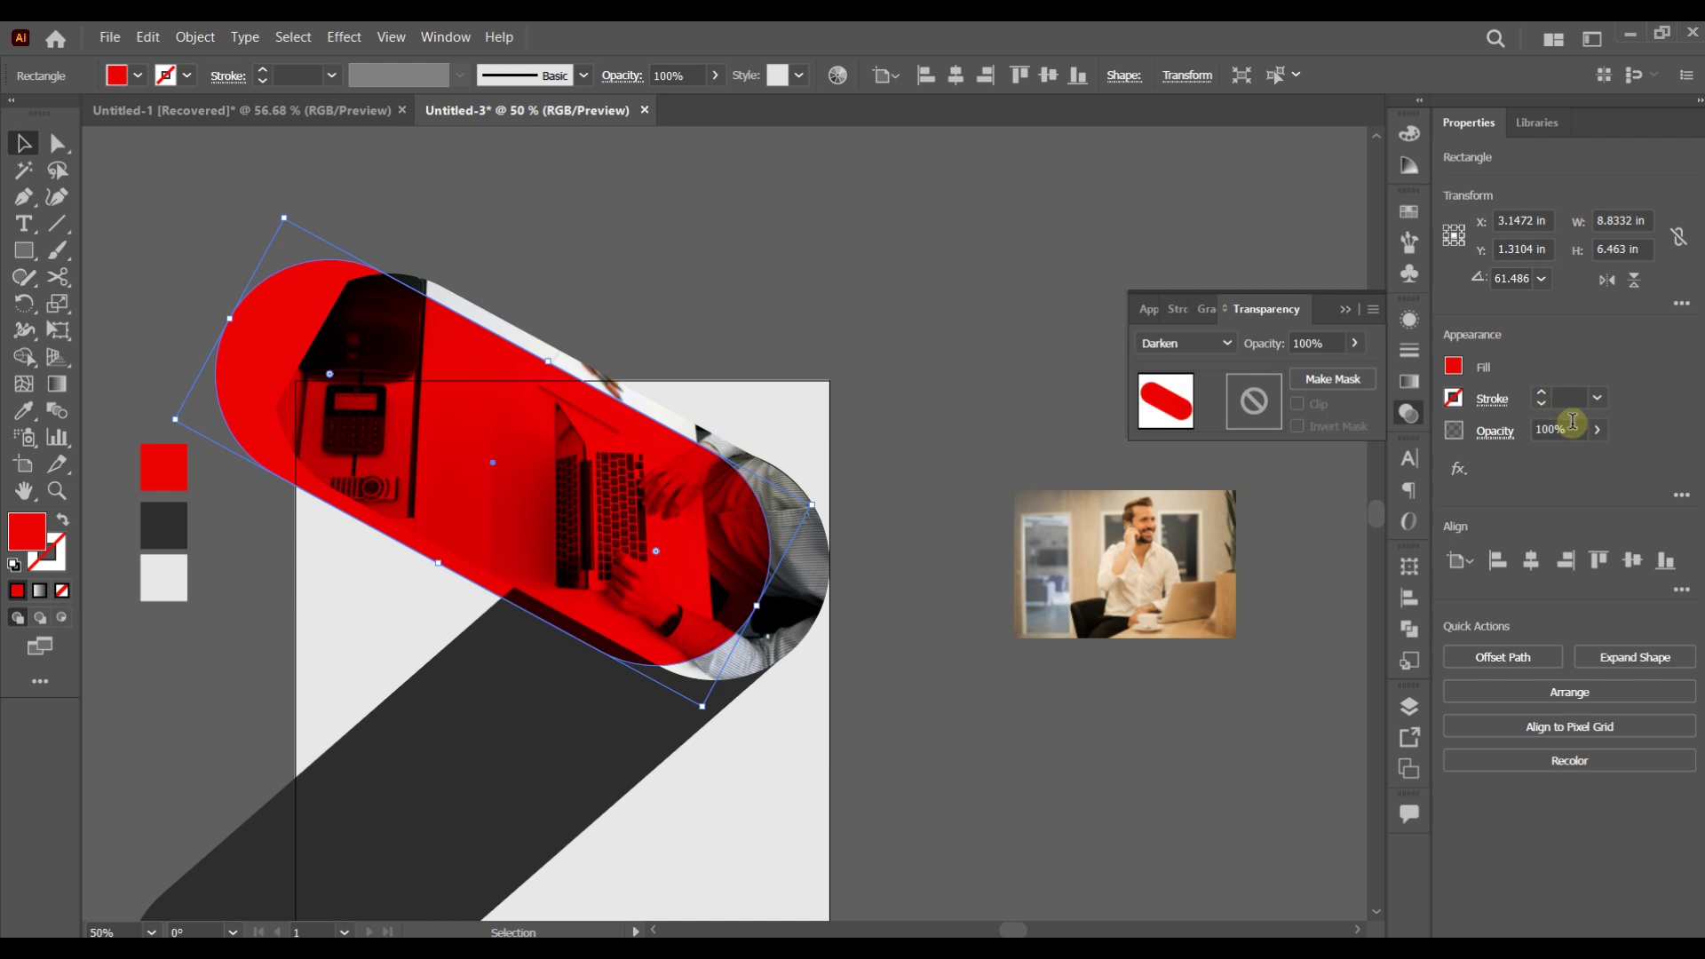
click(1558, 429)
text(75)
key(Return)
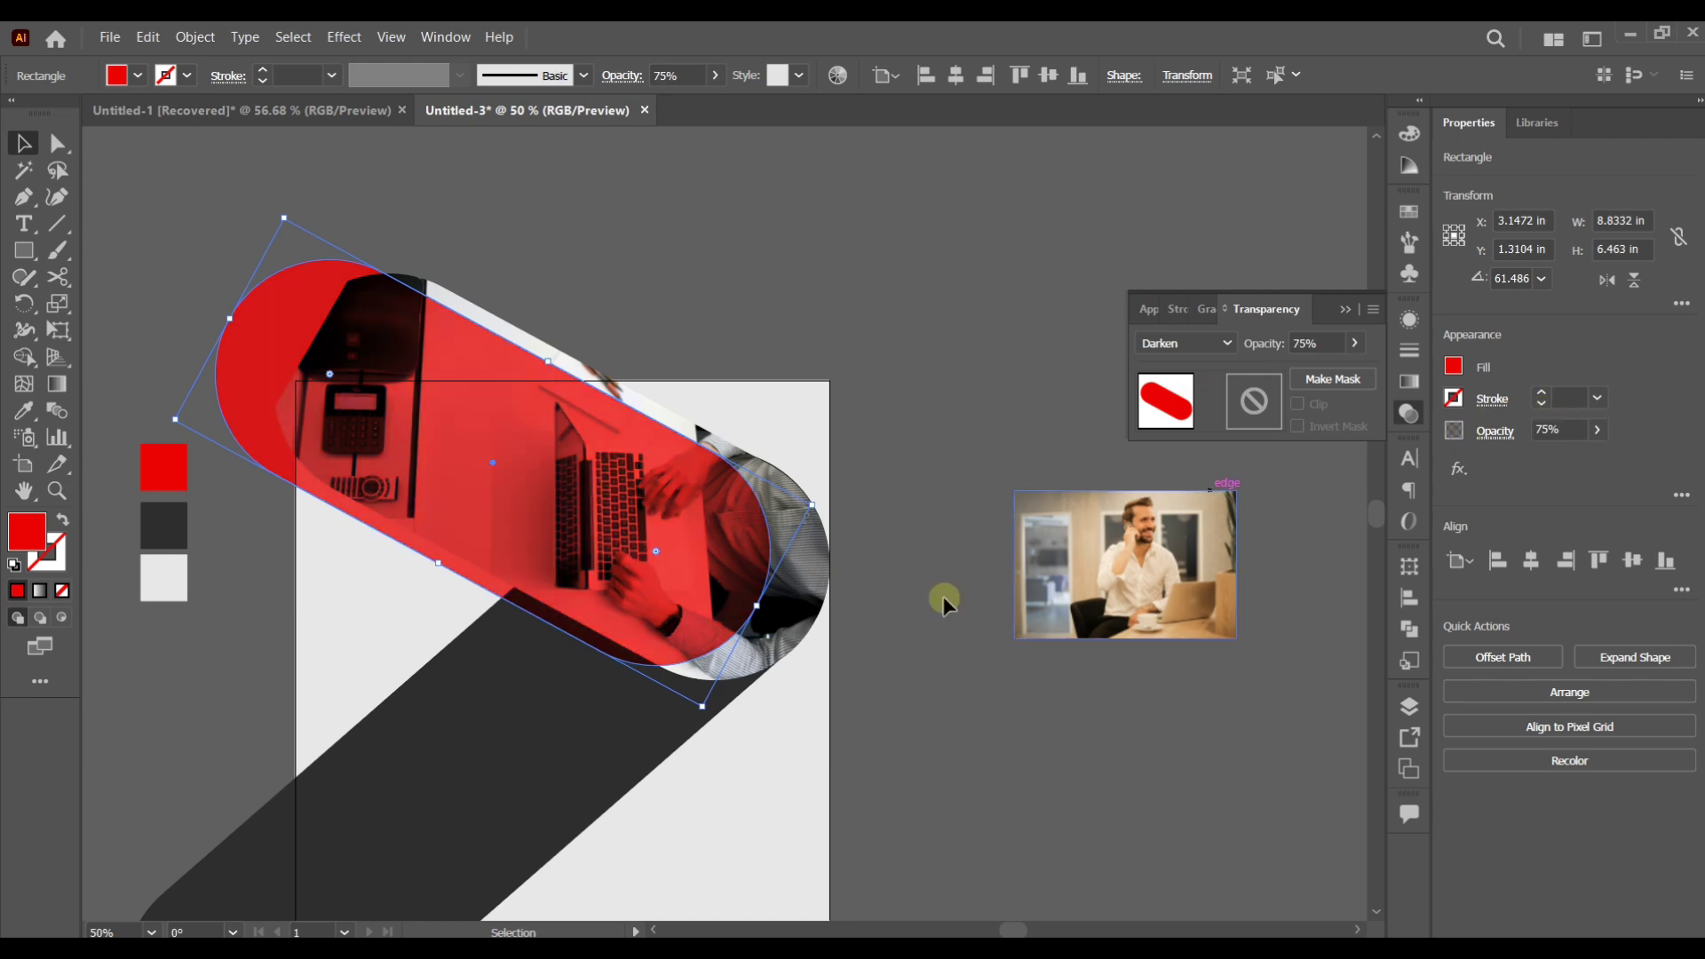
Step: Reposition the laptop photo within its pill-shaped clip
click(924, 790)
scroll(780, 629, up, 1)
drag(698, 574, 750, 586)
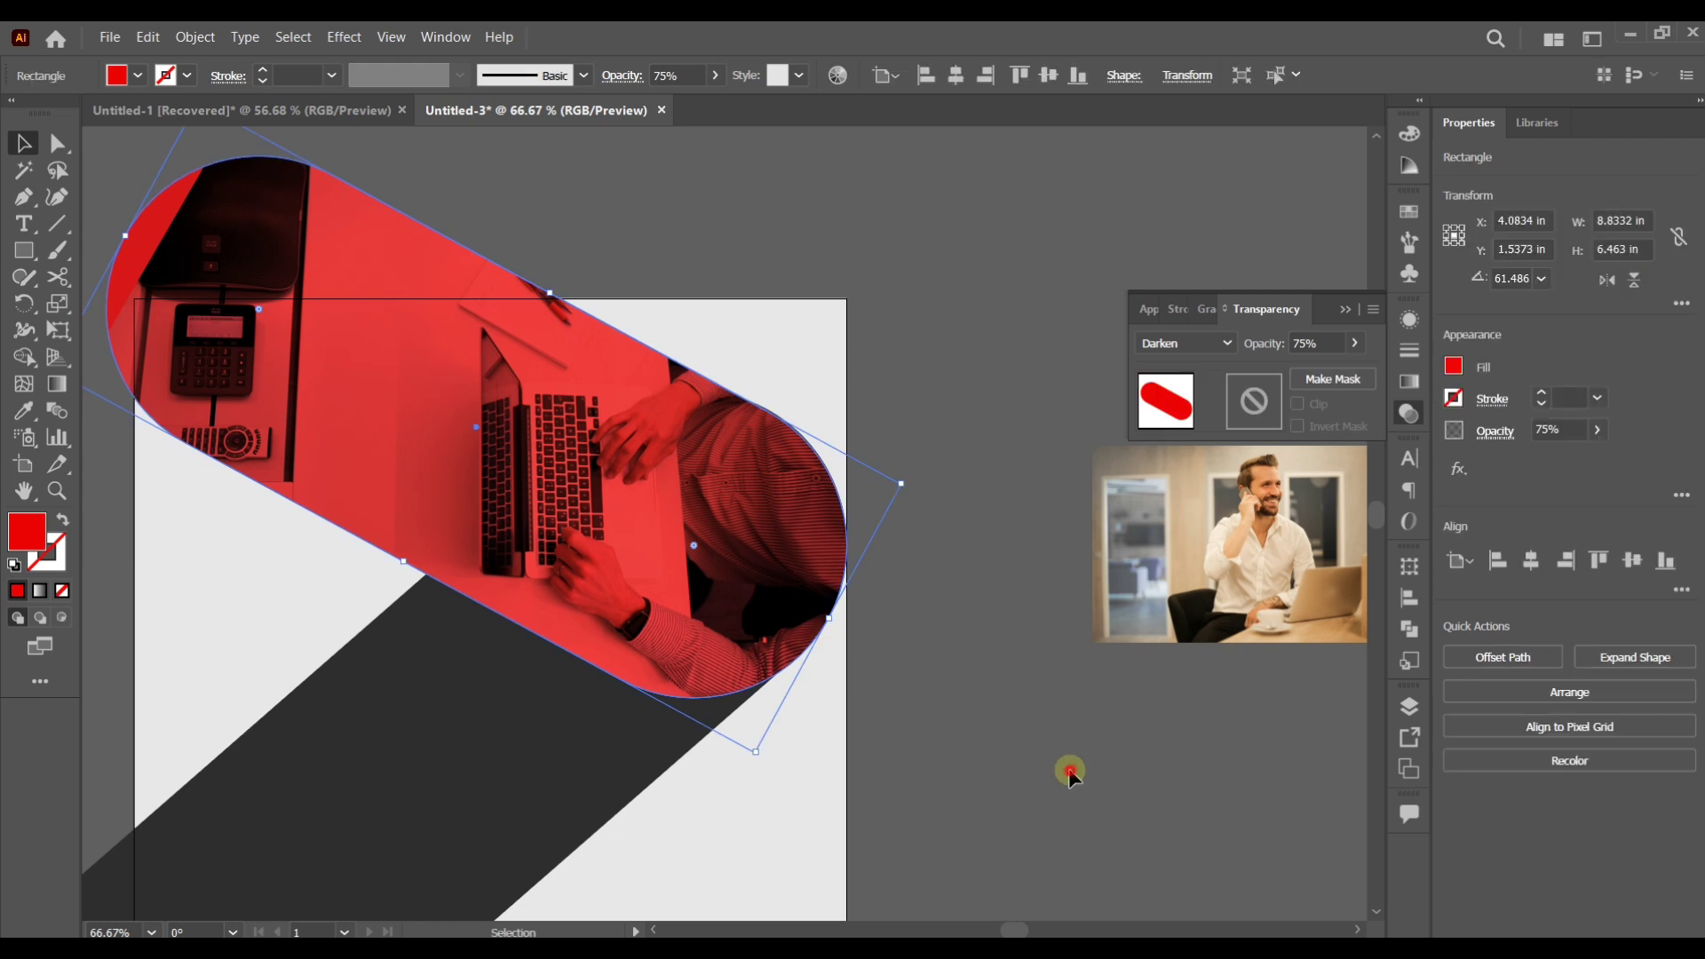
click(991, 704)
key(ctrl+minus)
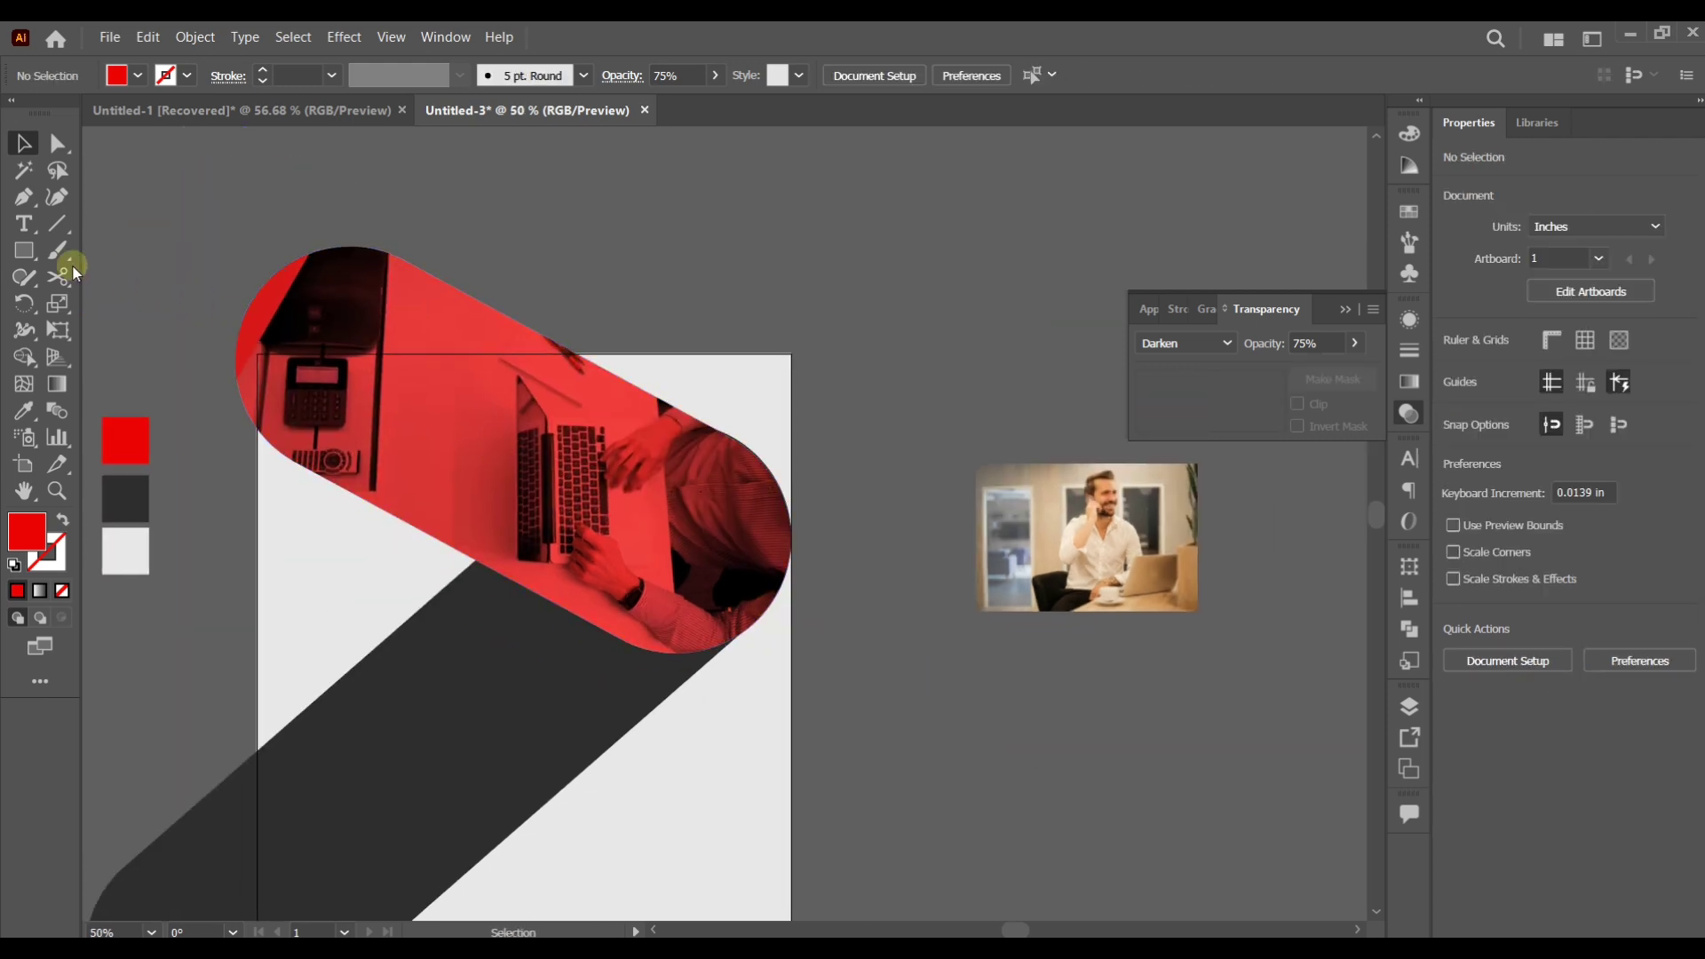
Step: Draw a red circle fitted into the red pill's rounded end
drag(22, 257, 106, 311)
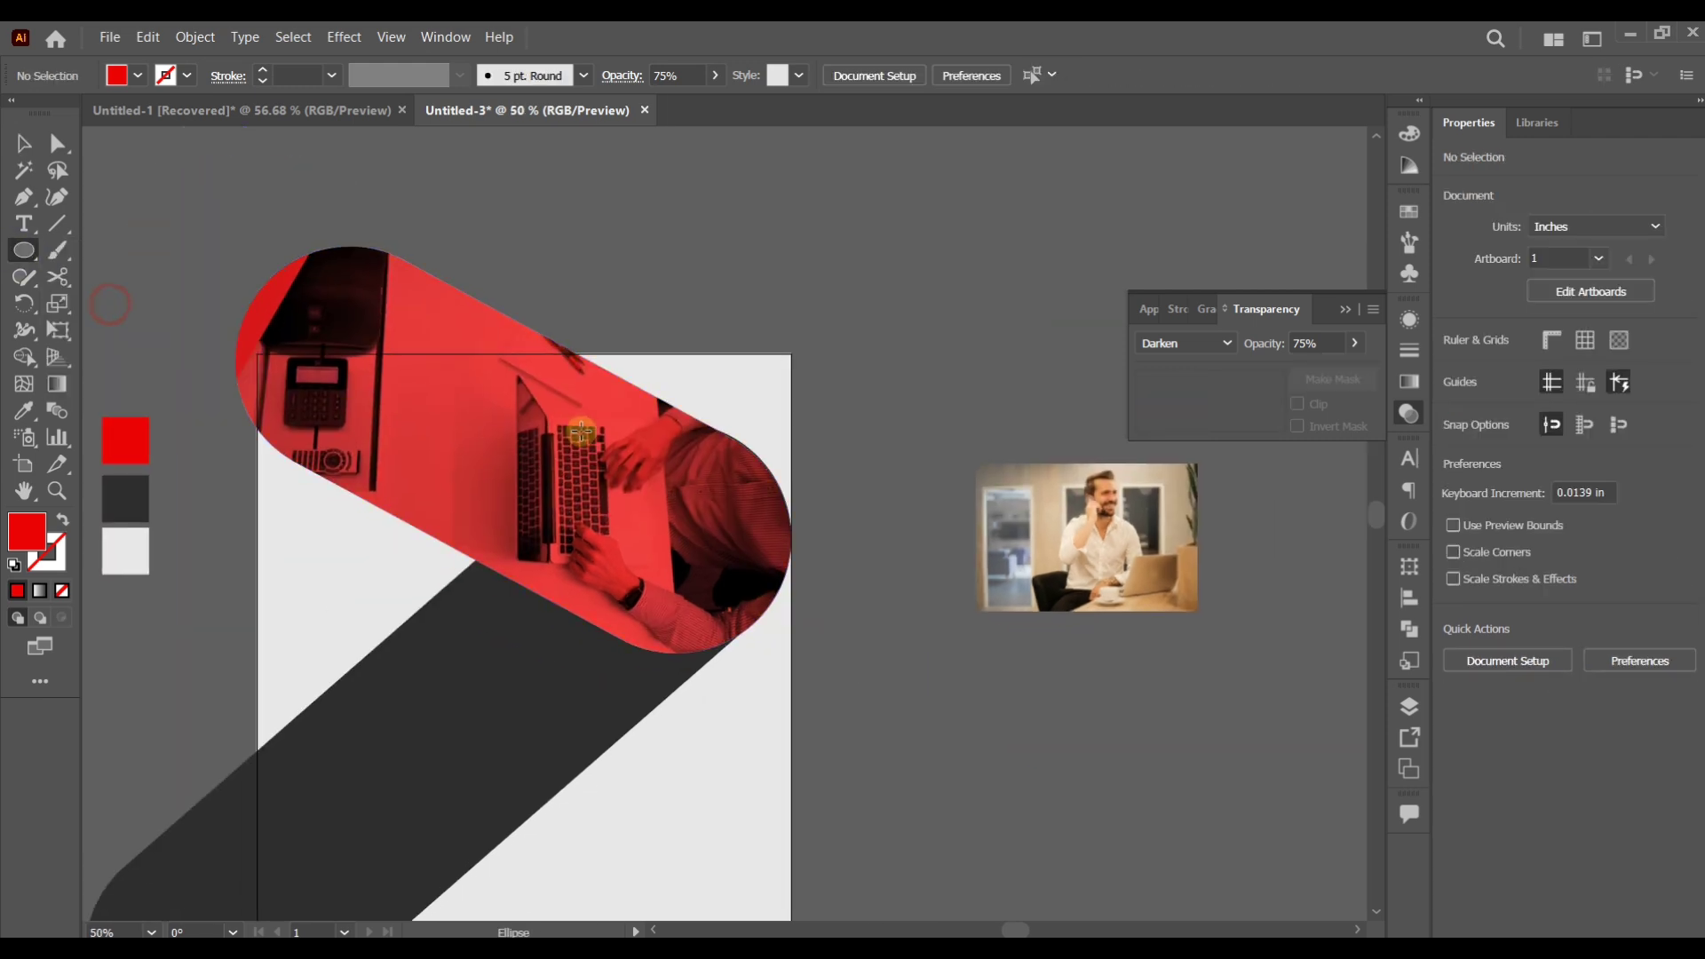
drag(582, 432, 779, 630)
key(ctrl+plus)
click(23, 143)
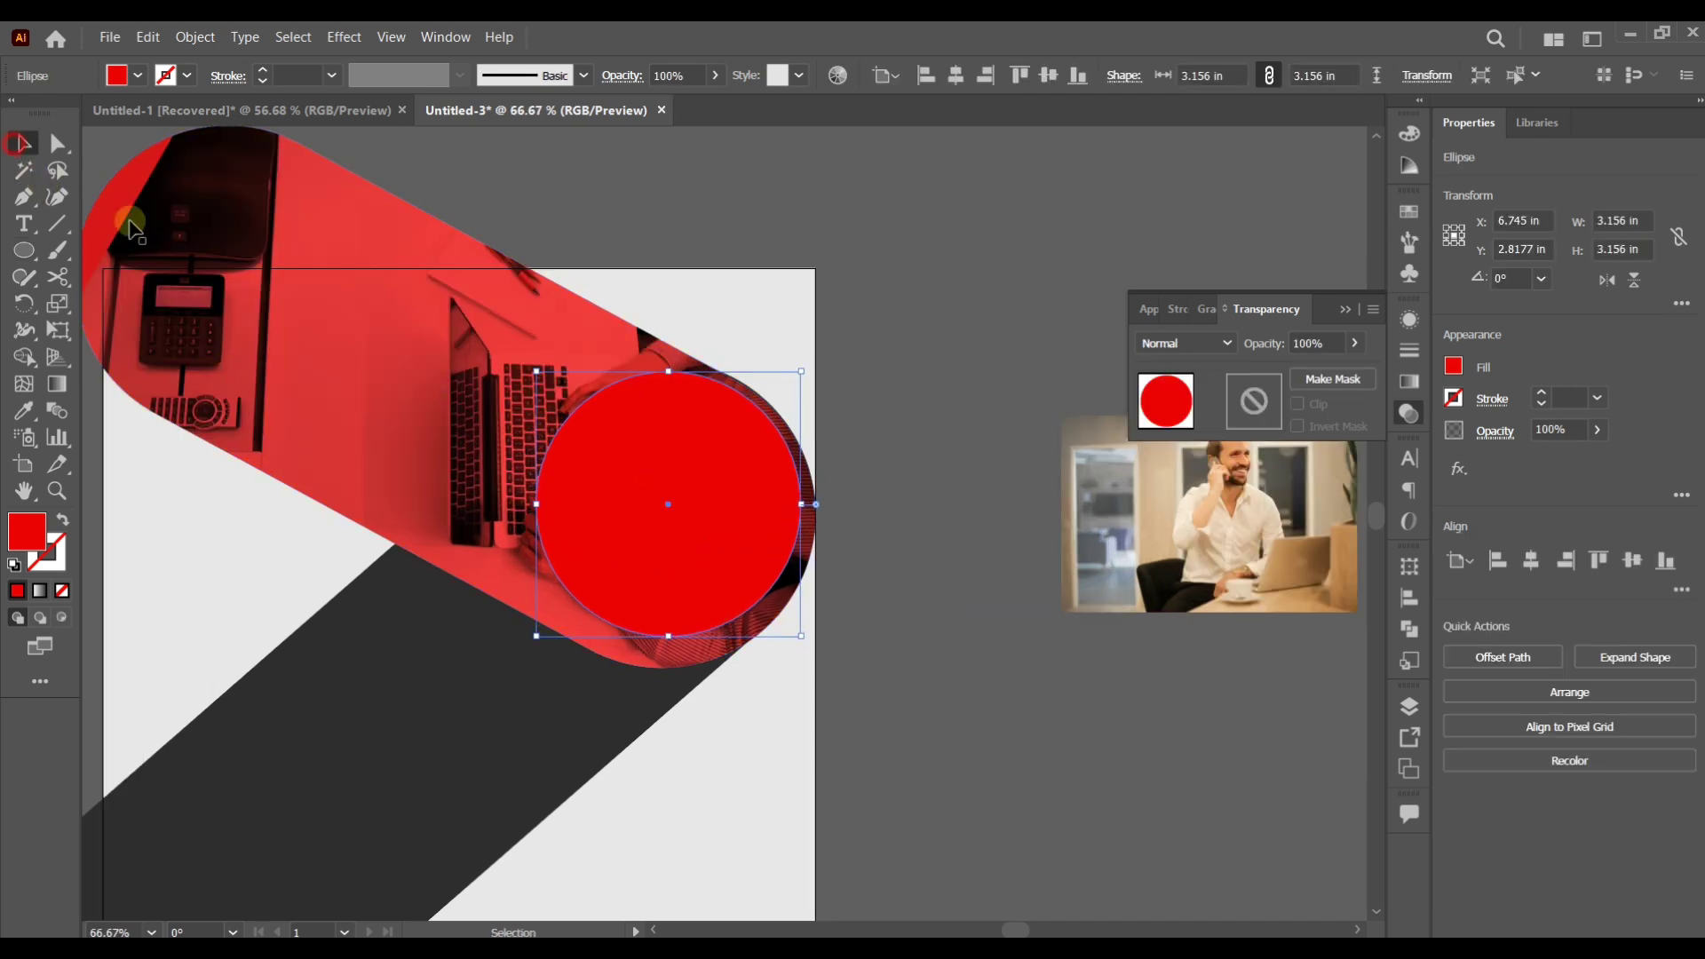
drag(610, 528, 518, 499)
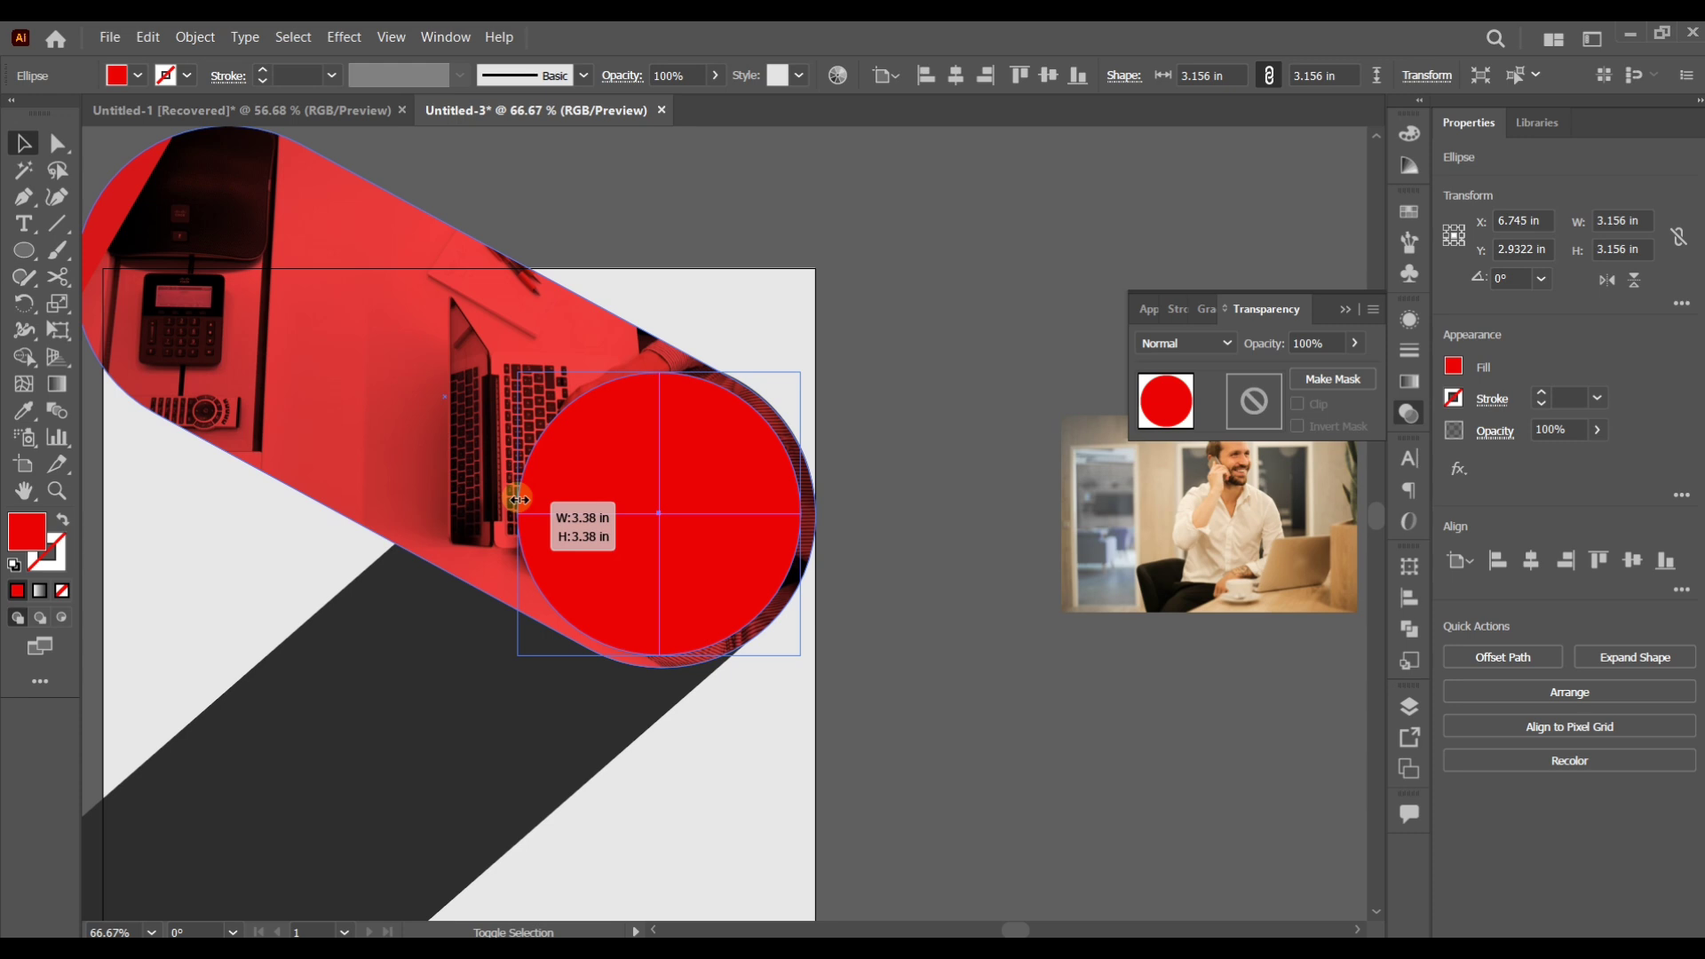
click(907, 666)
Step: Move the circle over the portrait photo, enlarge the photo, and clip it to the circle
drag(907, 666, 486, 636)
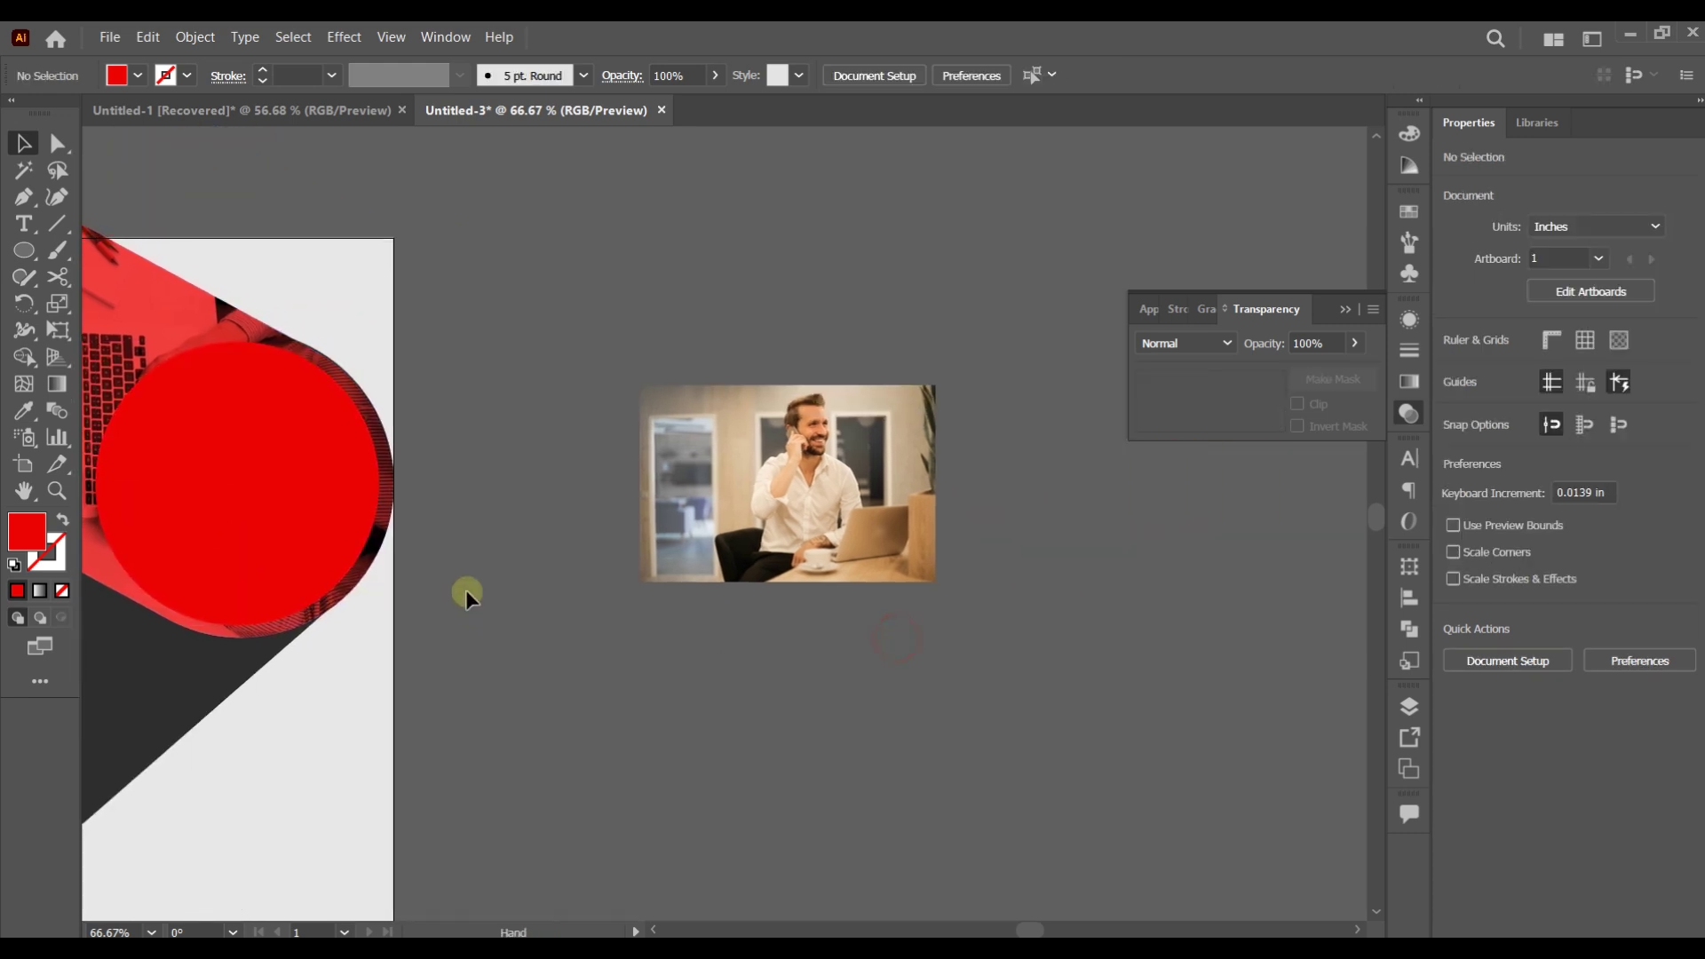
drag(293, 495, 871, 497)
click(646, 426)
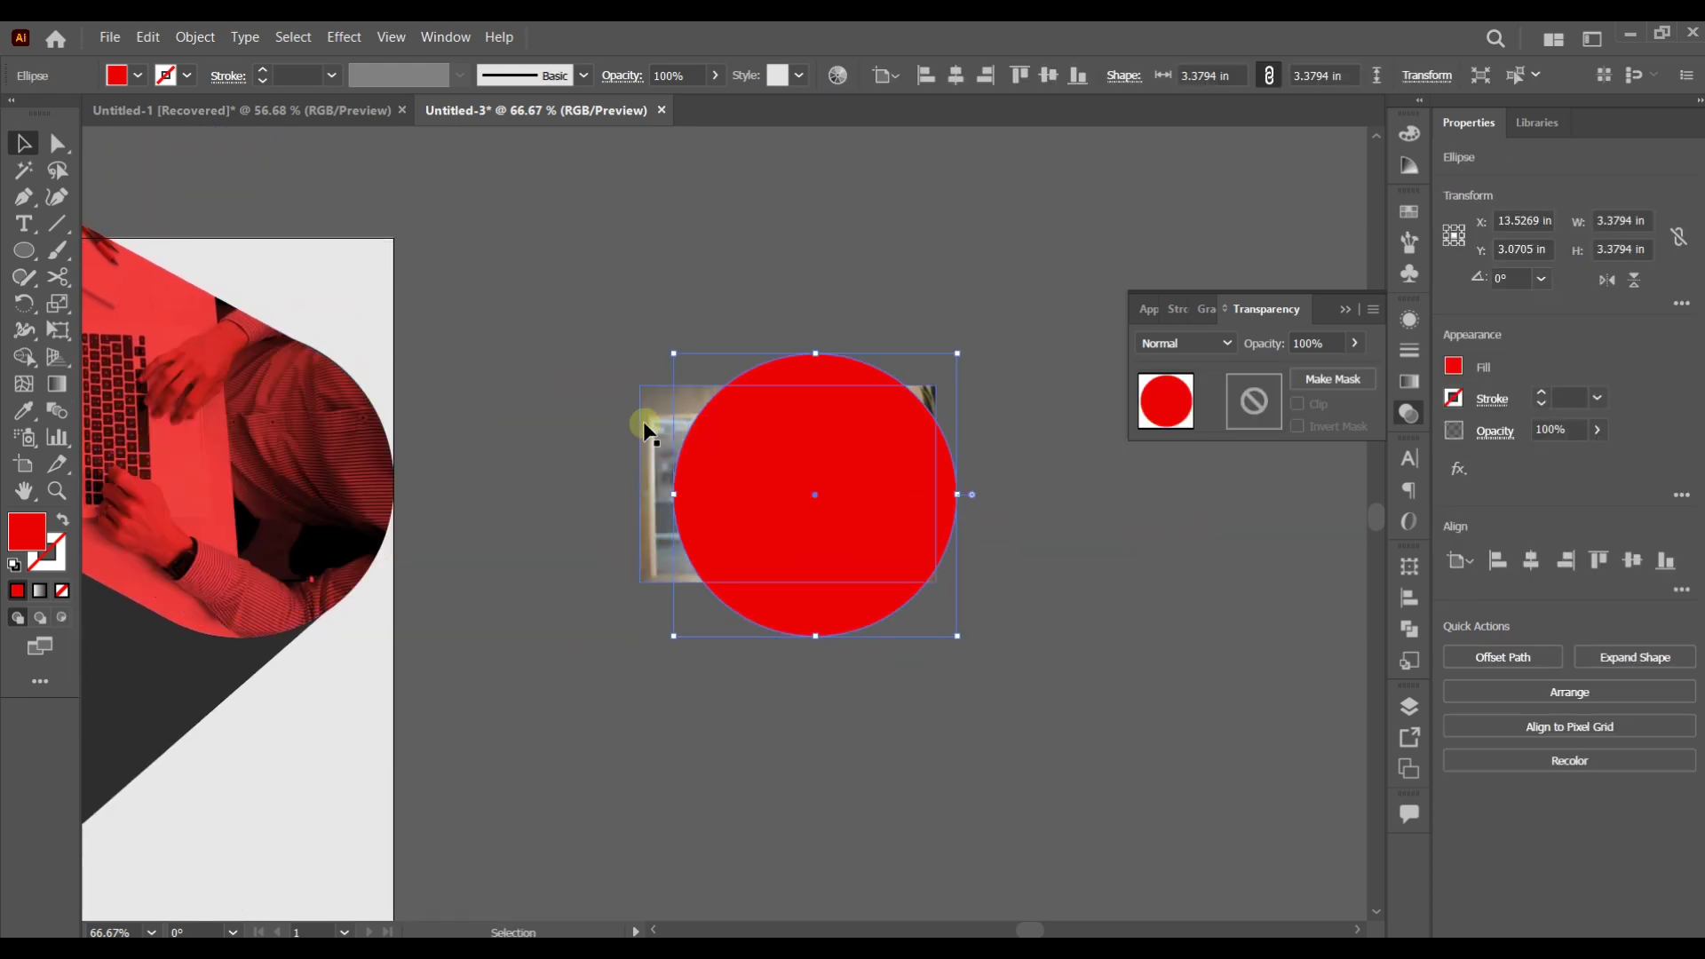
drag(789, 389, 808, 354)
drag(791, 613, 799, 637)
drag(871, 586, 870, 586)
right_click(870, 586)
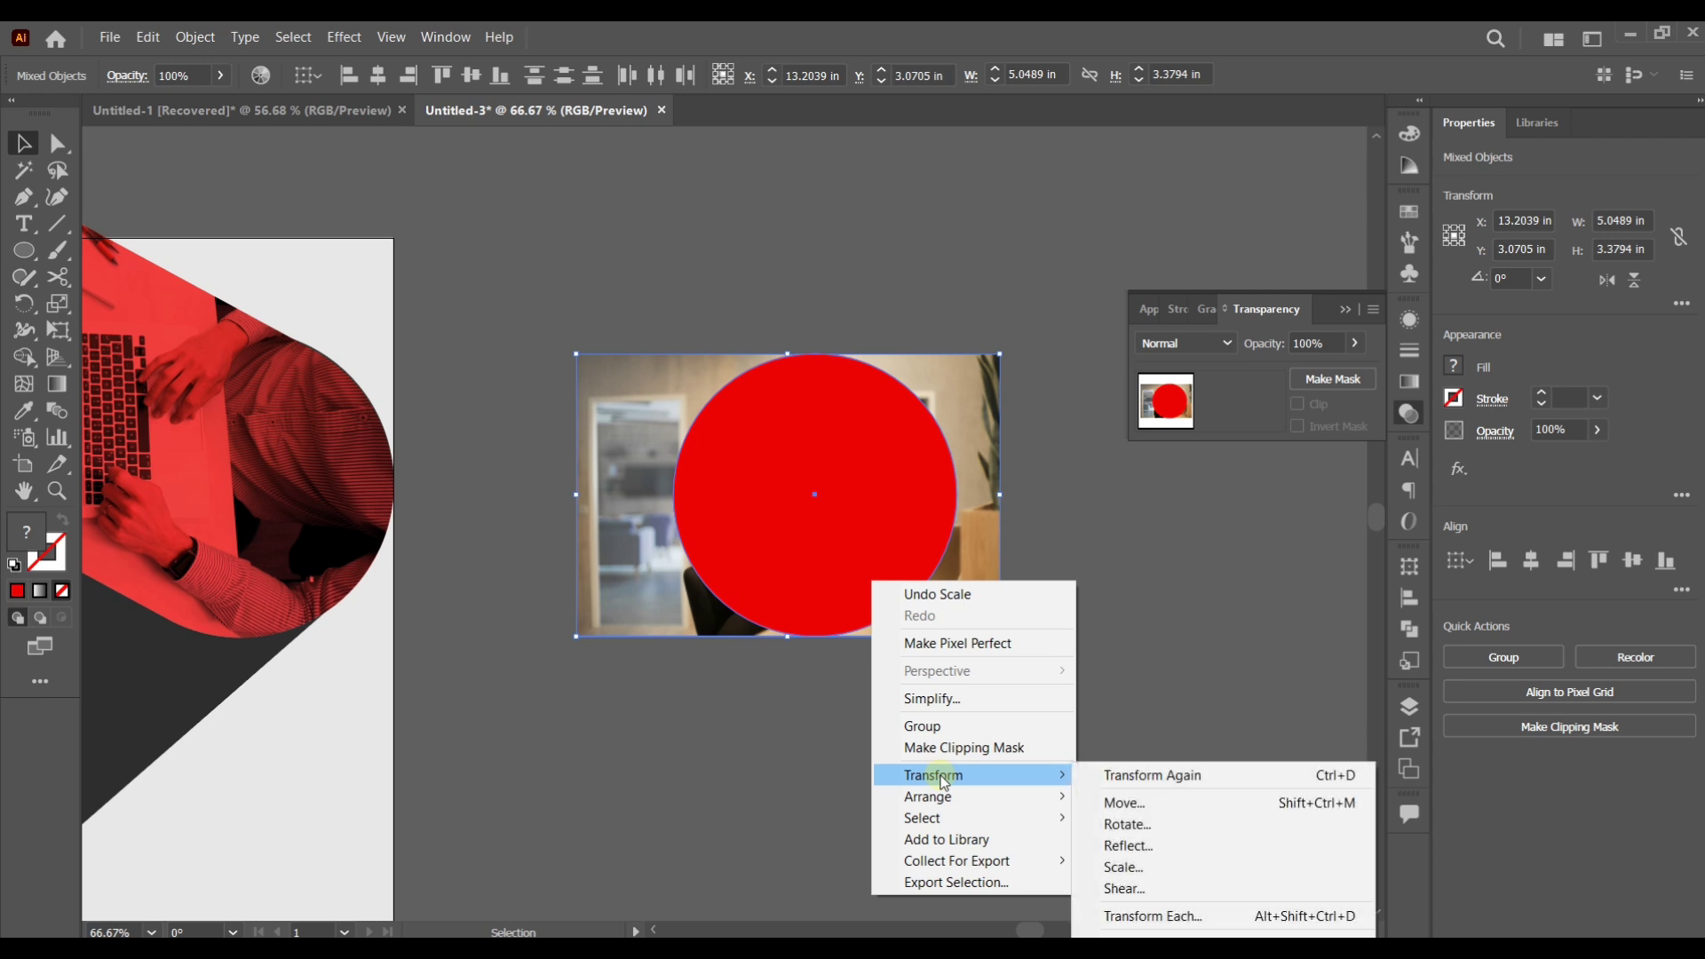
click(963, 748)
click(784, 739)
Step: Undo the clip, extend the photo's top and bottom past the circle, and clip again
drag(791, 740, 860, 771)
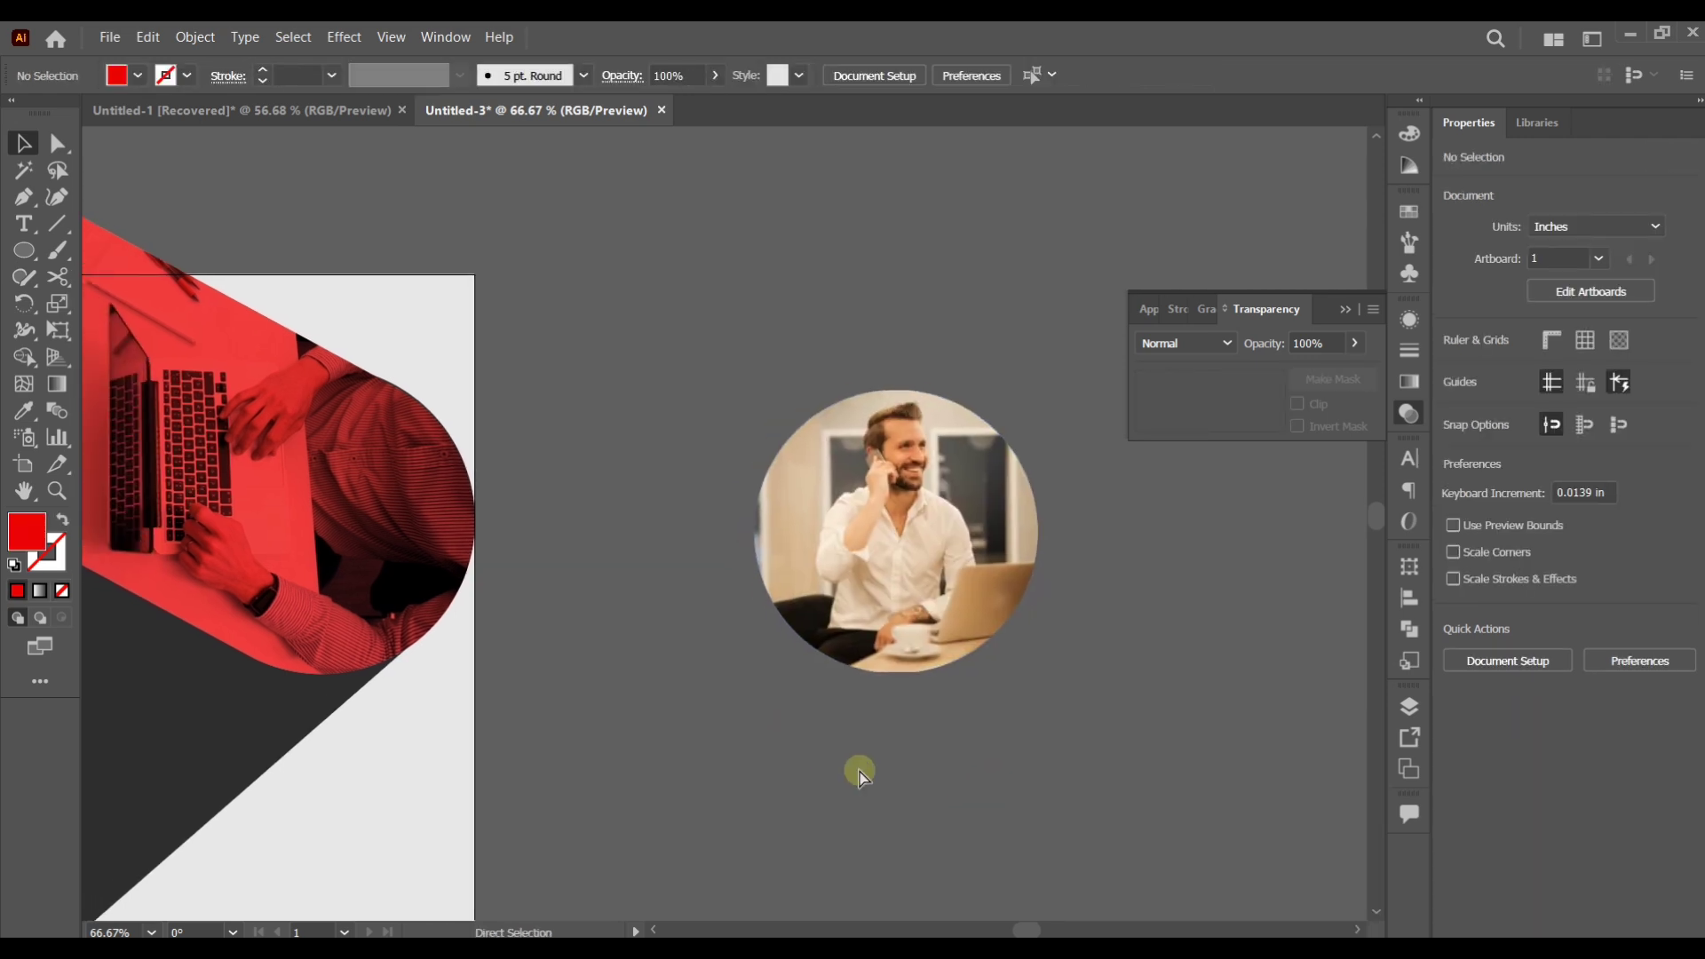
key(ctrl+z)
scroll(933, 406, up, 3)
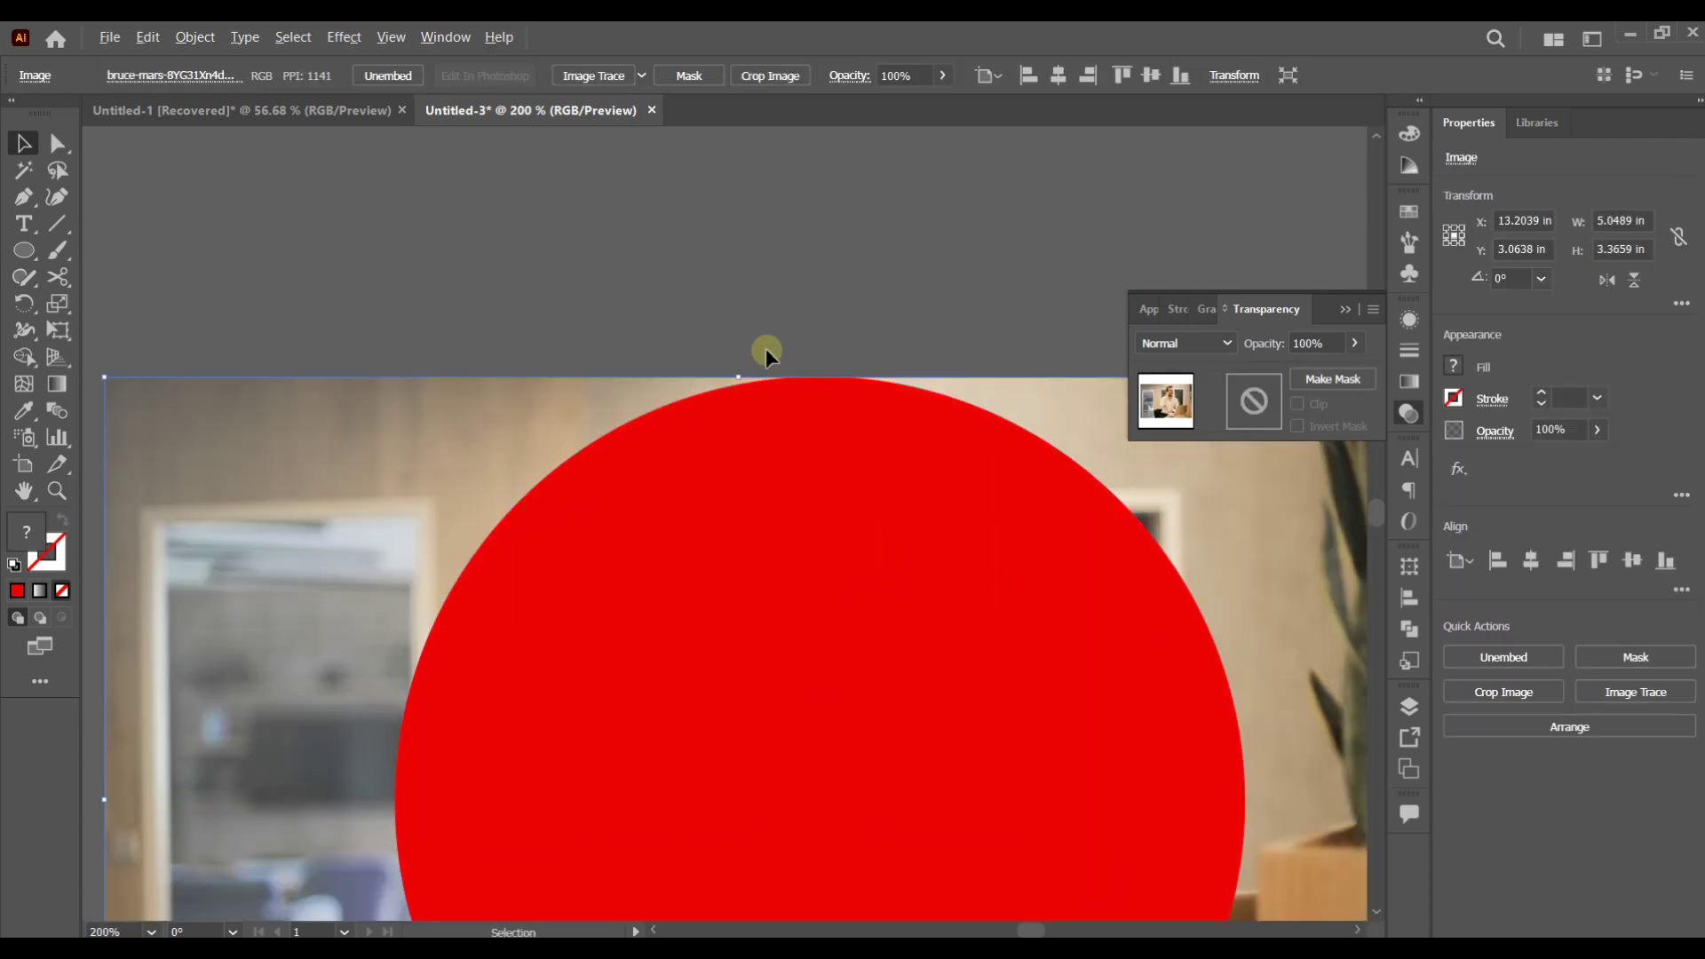
scroll(747, 377, up, 3)
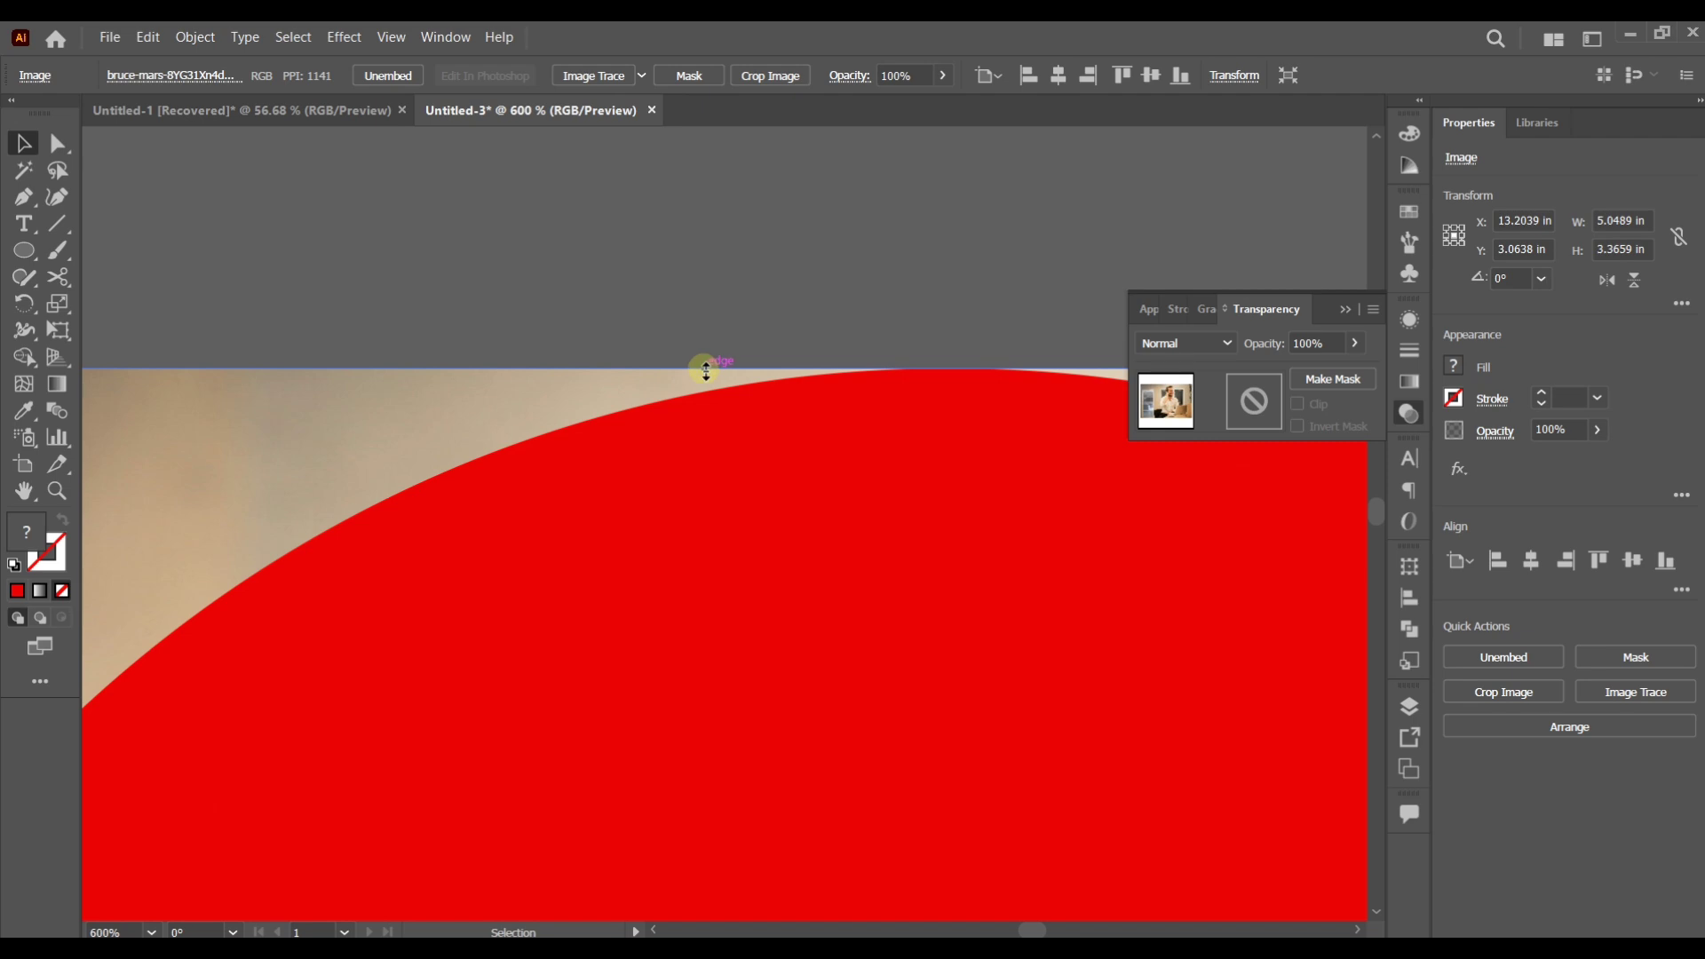
drag(707, 362, 704, 361)
scroll(838, 621, down, 3)
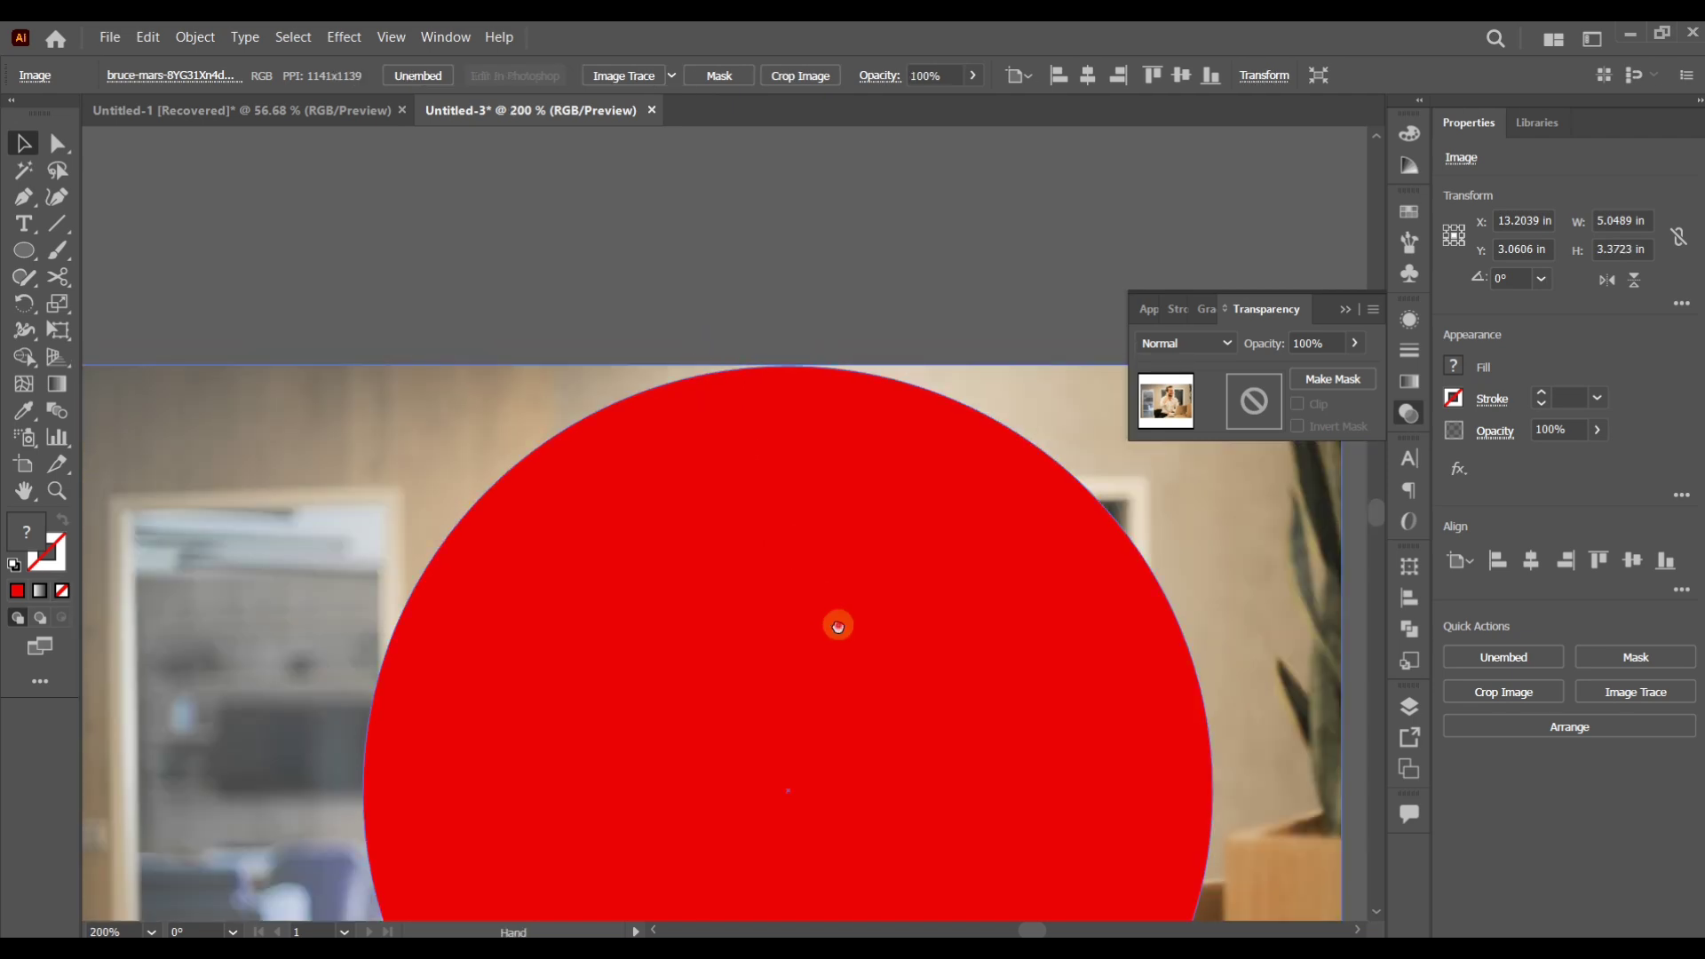
scroll(799, 643, down, 2)
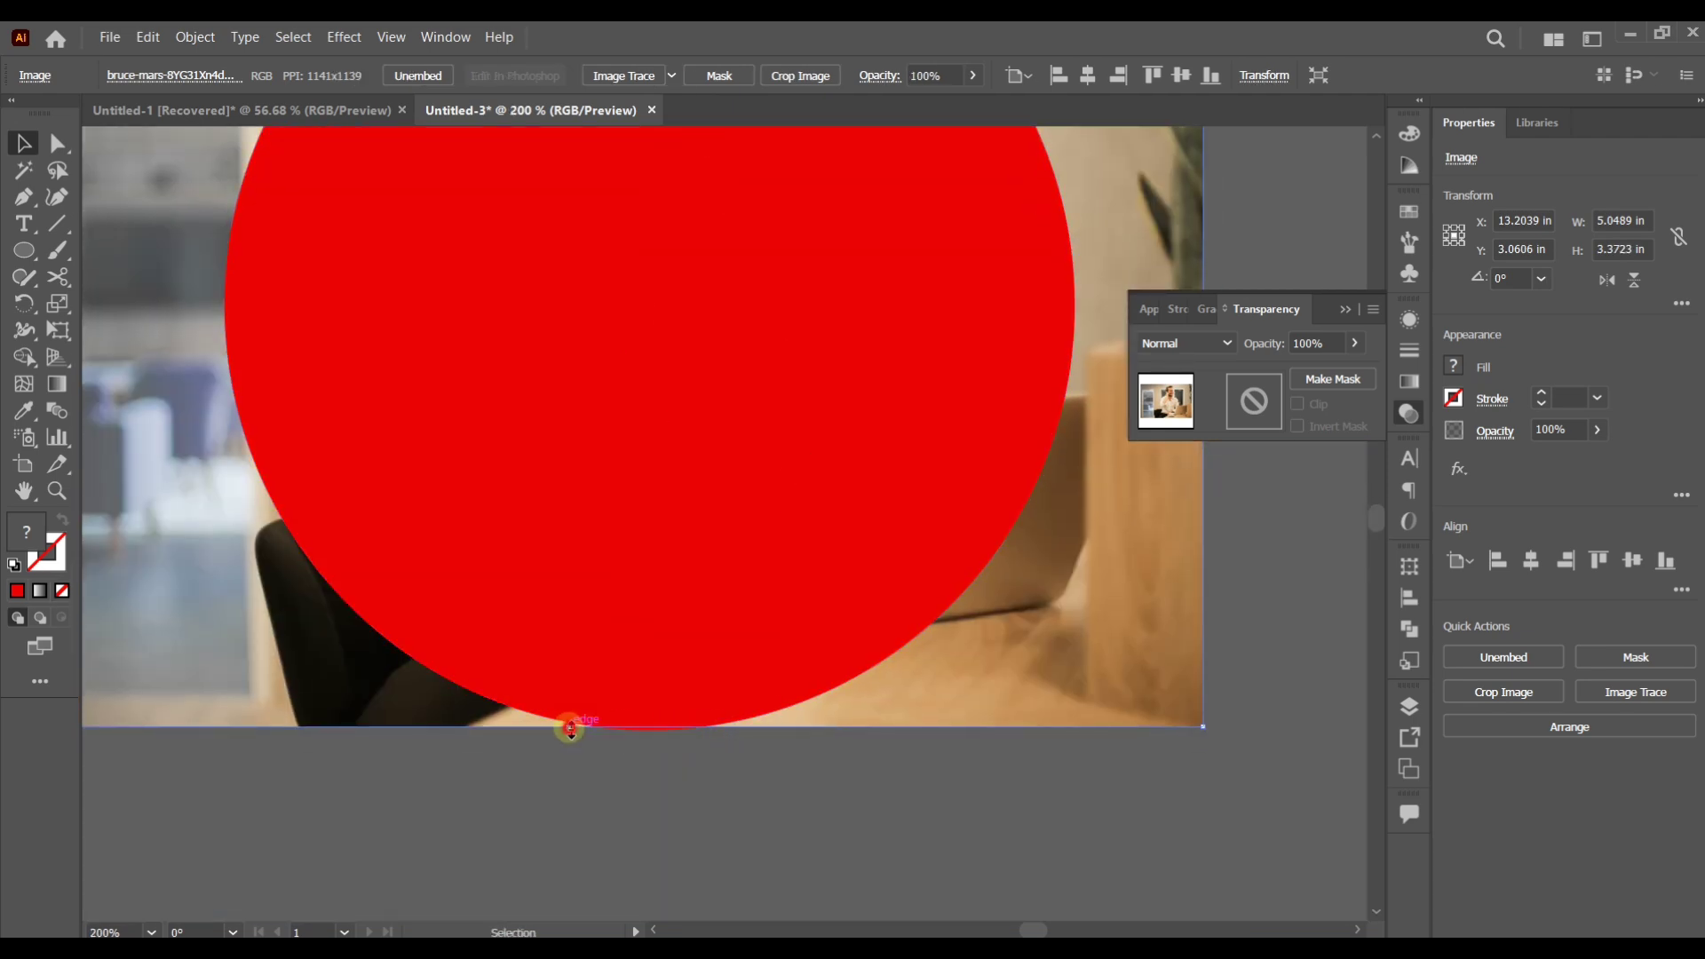
drag(570, 728, 568, 734)
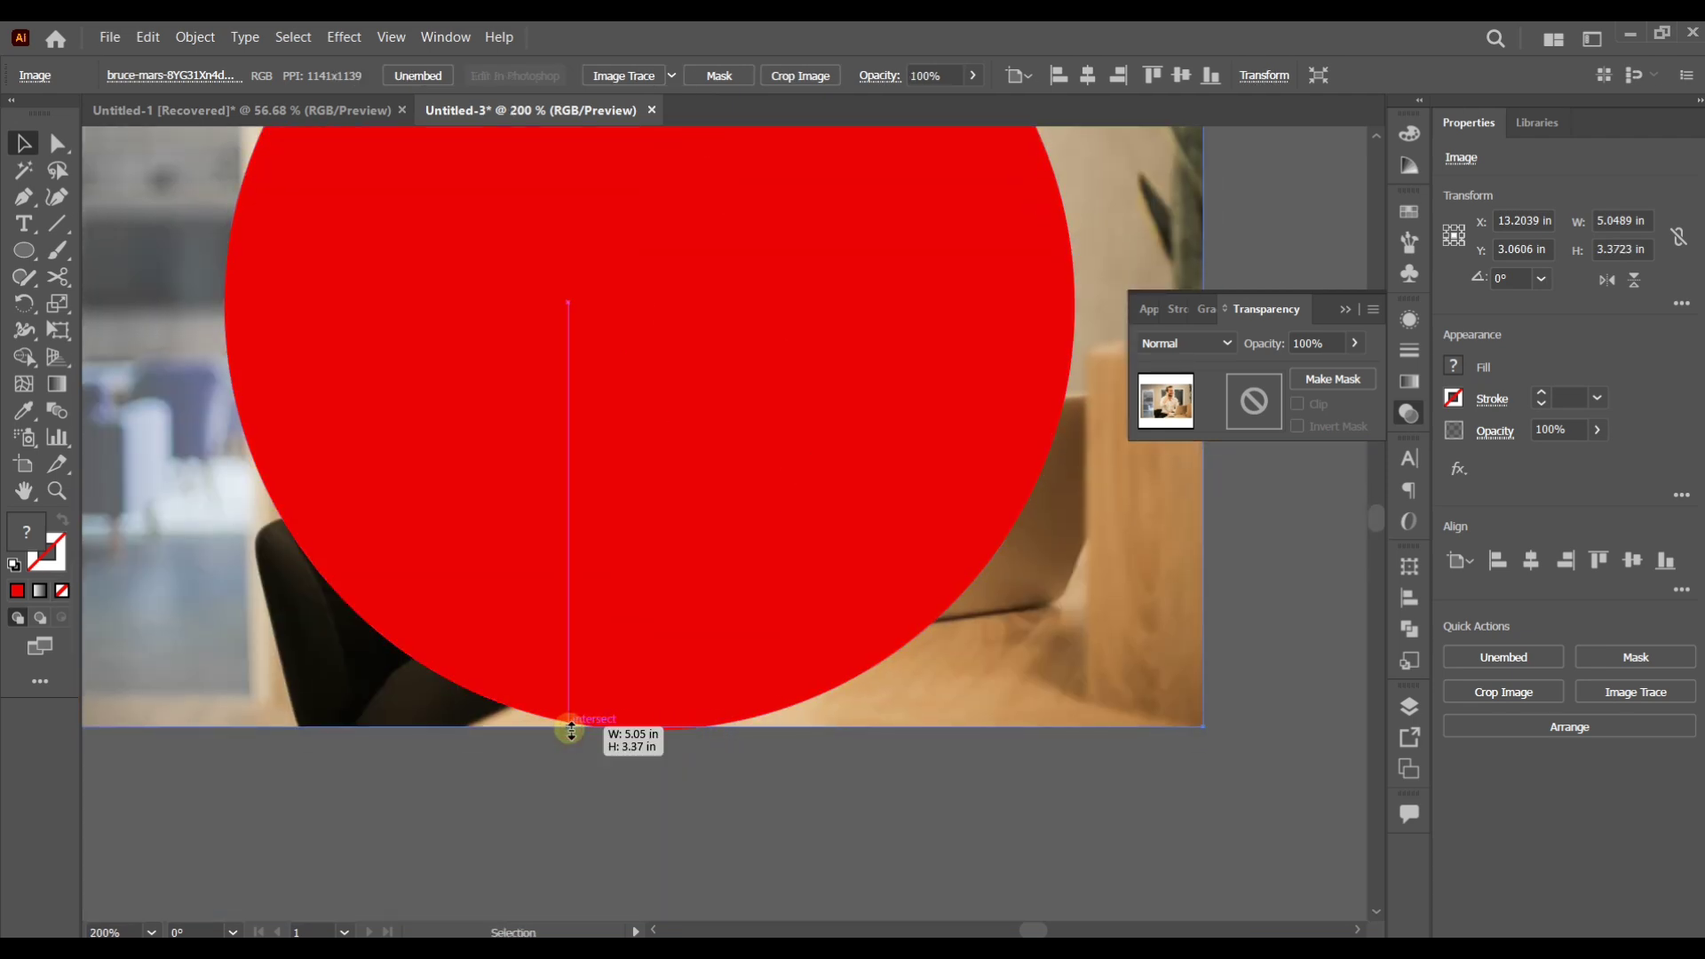
right_click(608, 543)
click(708, 706)
key(ctrl+minus)
key(ctrl+minus)
key(ctrl+minus)
key(ctrl+minus)
key(ctrl+minus)
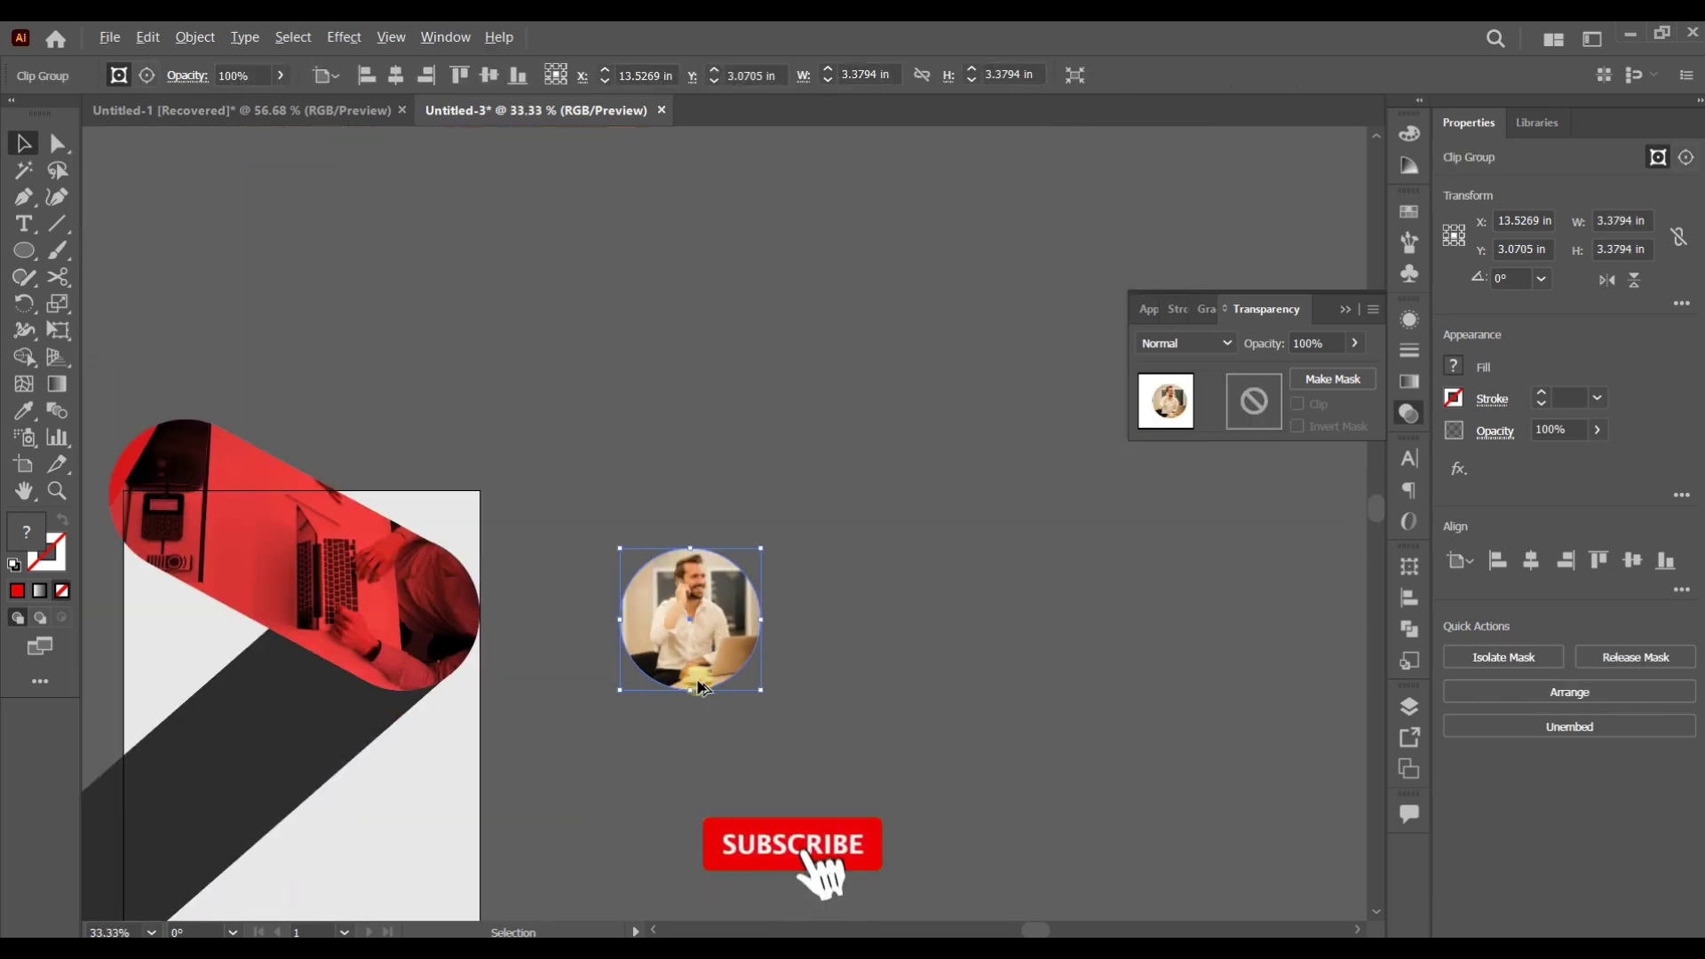
scroll(702, 688, left, 5)
Step: Place the circular portrait on the red band and give it a white outline
drag(921, 666, 636, 650)
click(62, 534)
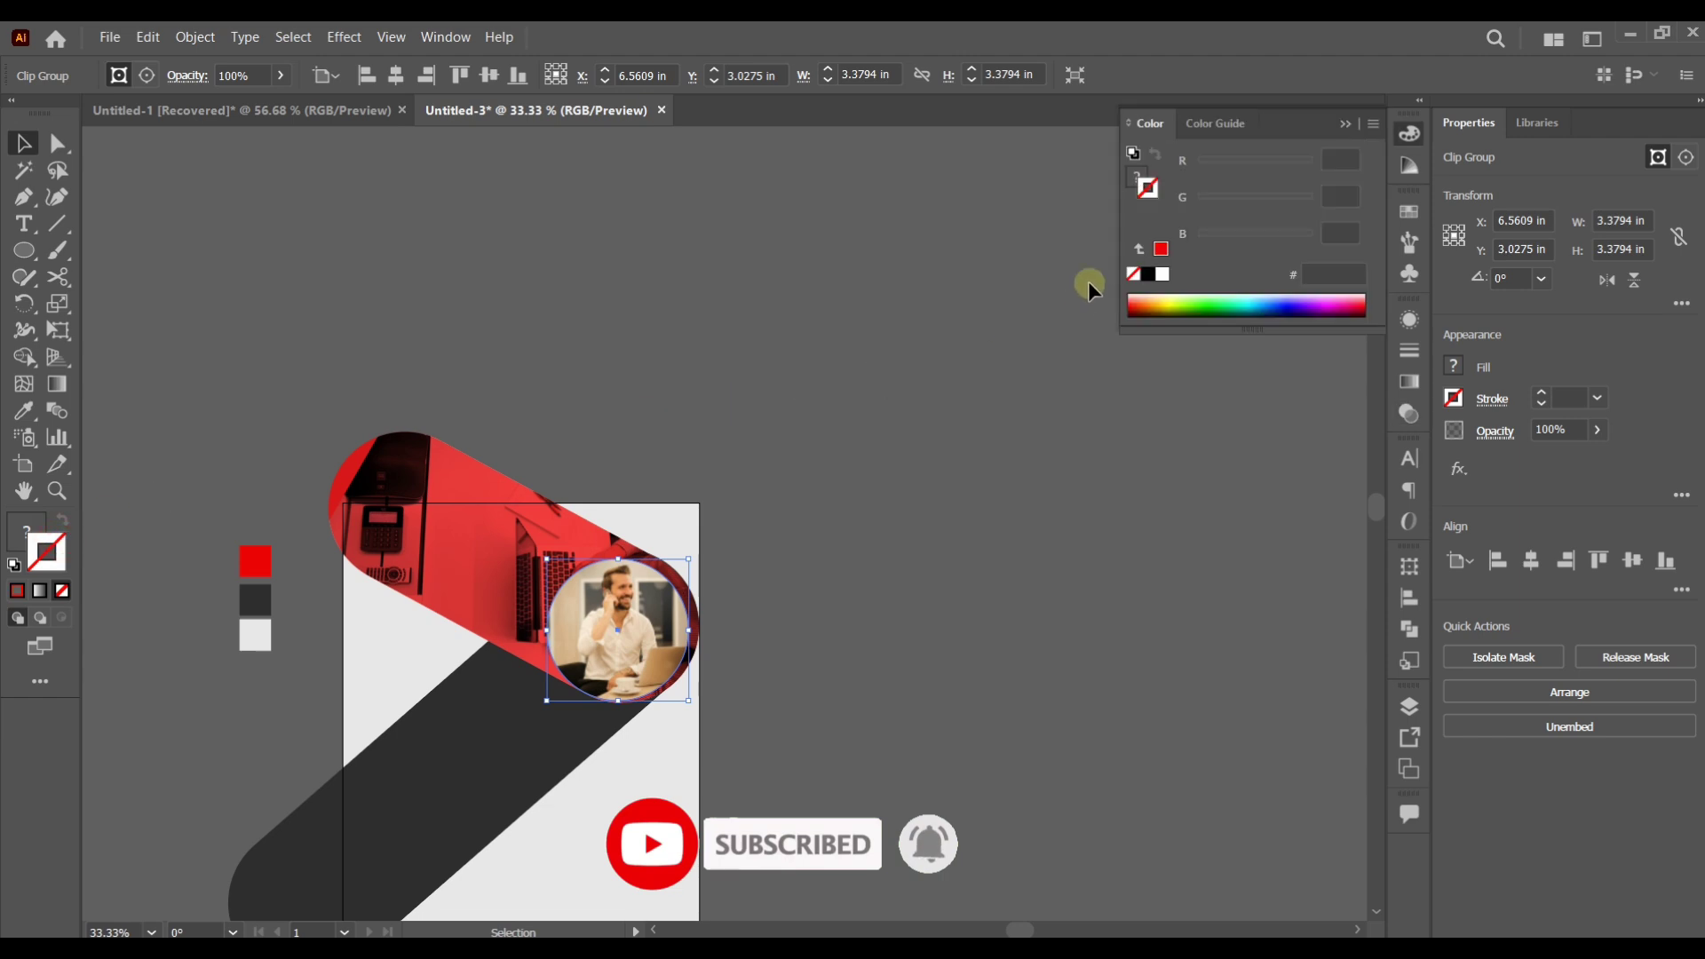
click(1160, 275)
scroll(666, 635, up, 2)
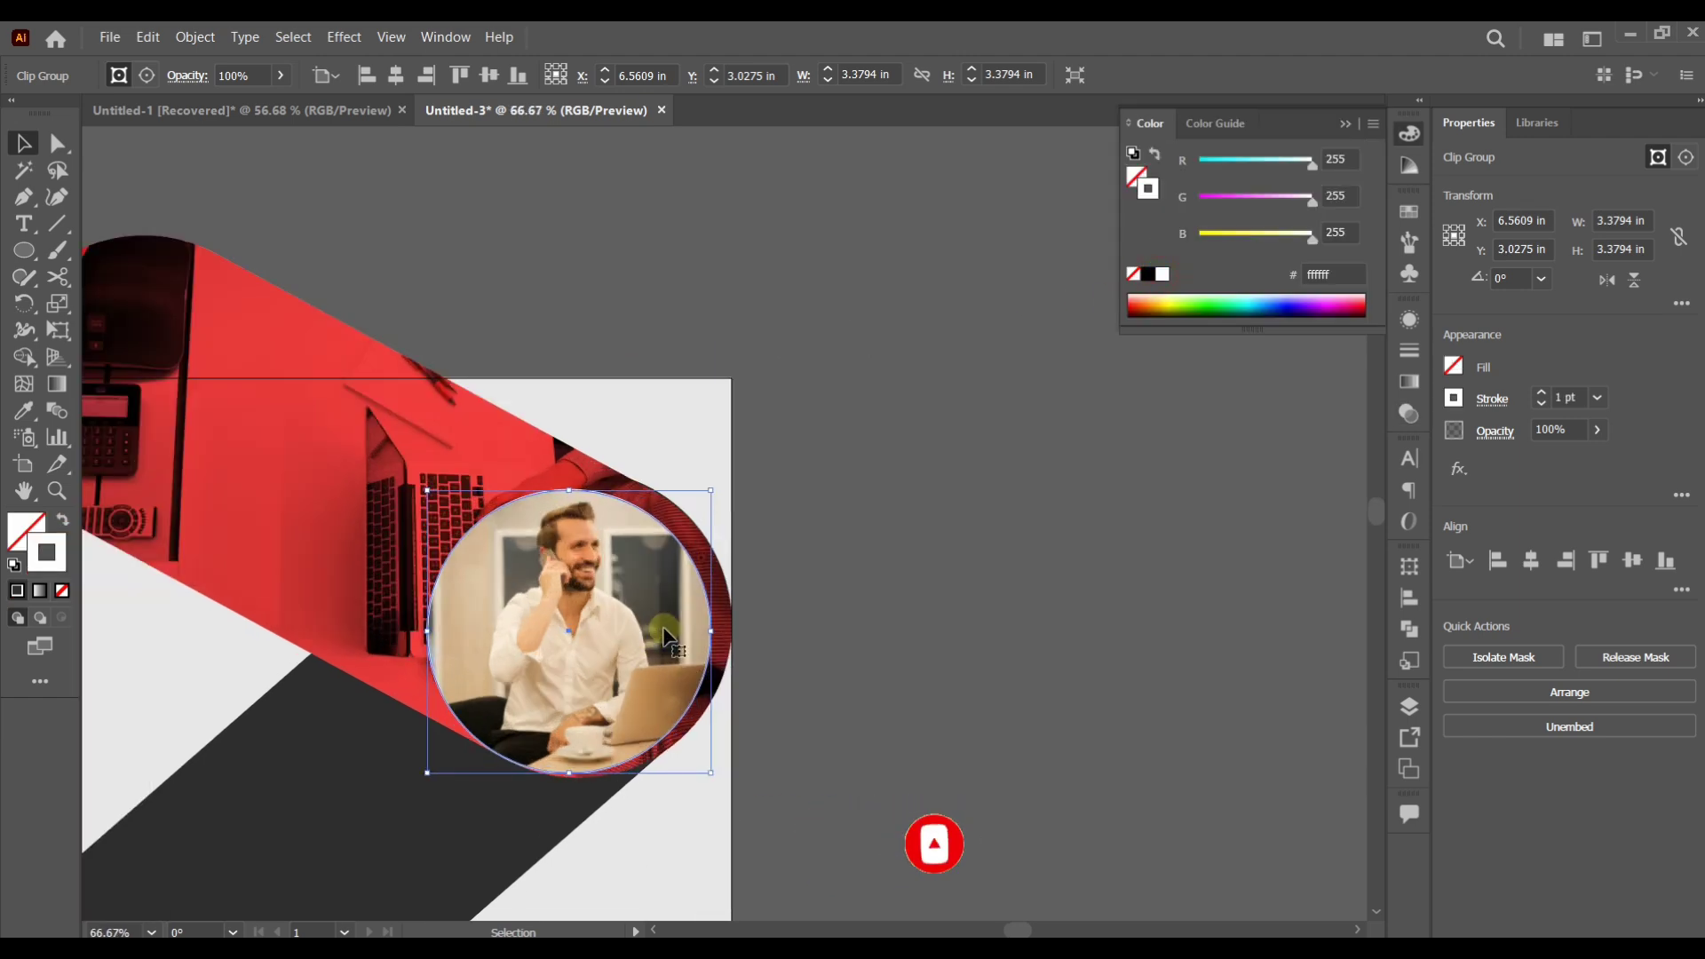
scroll(666, 635, up, 2)
drag(666, 635, 701, 622)
click(1539, 563)
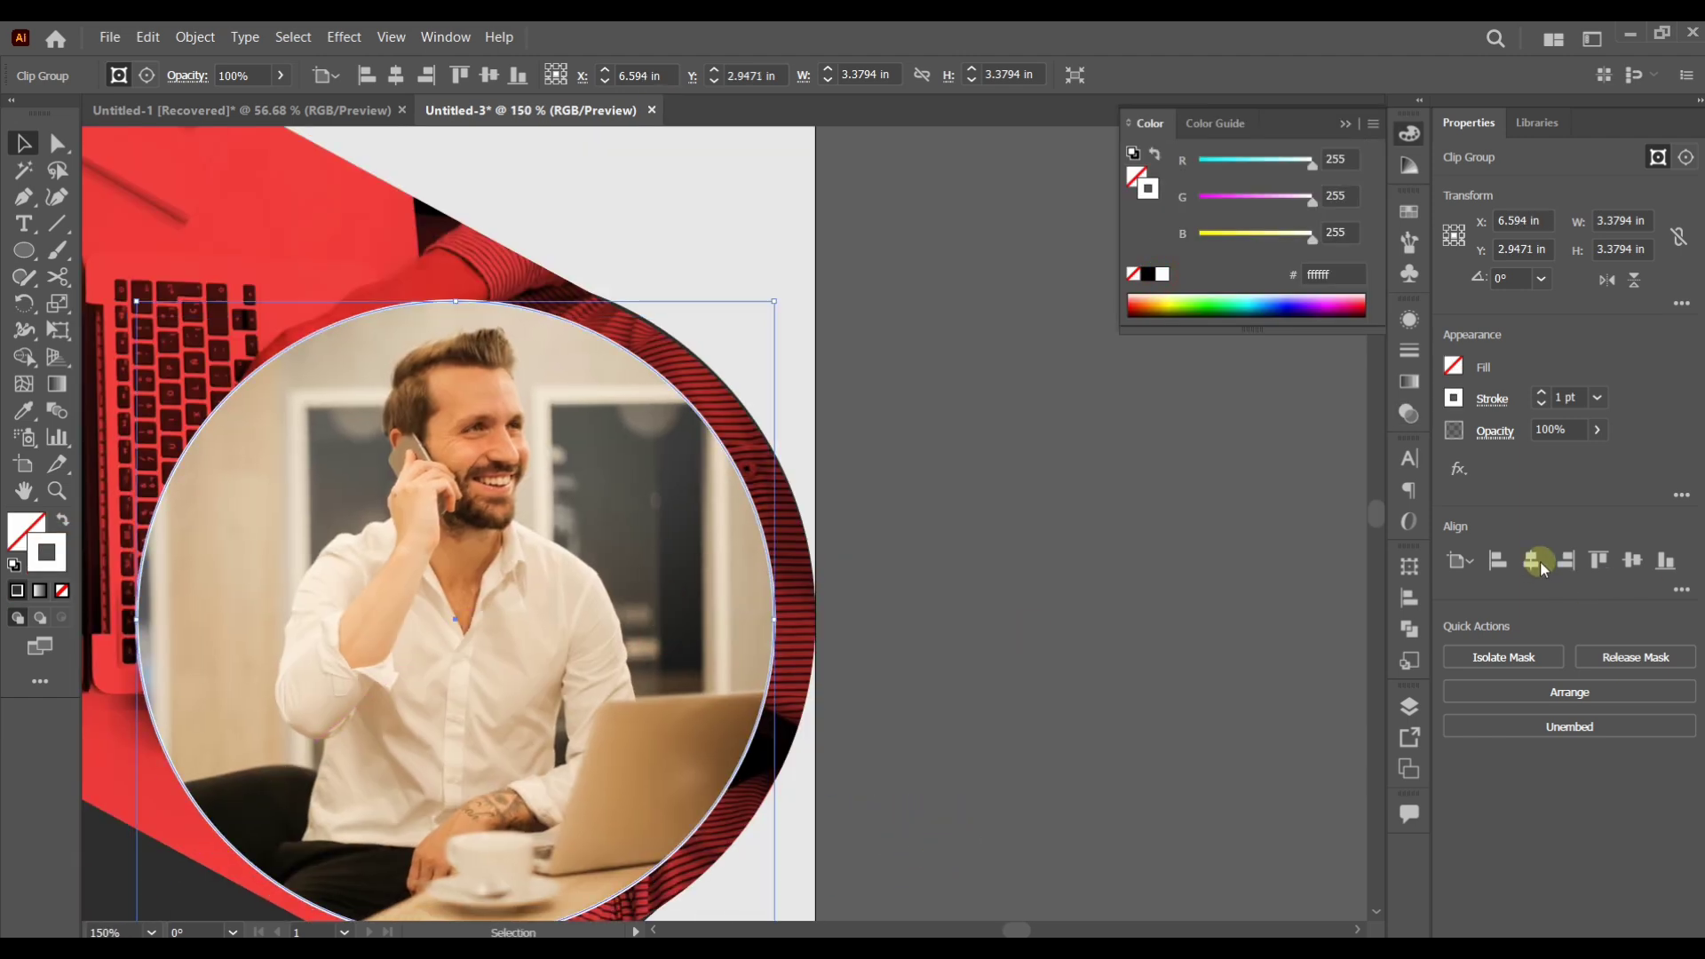
Step: Increase the portrait's white outline weight to 5 pt
click(1546, 397)
click(1546, 396)
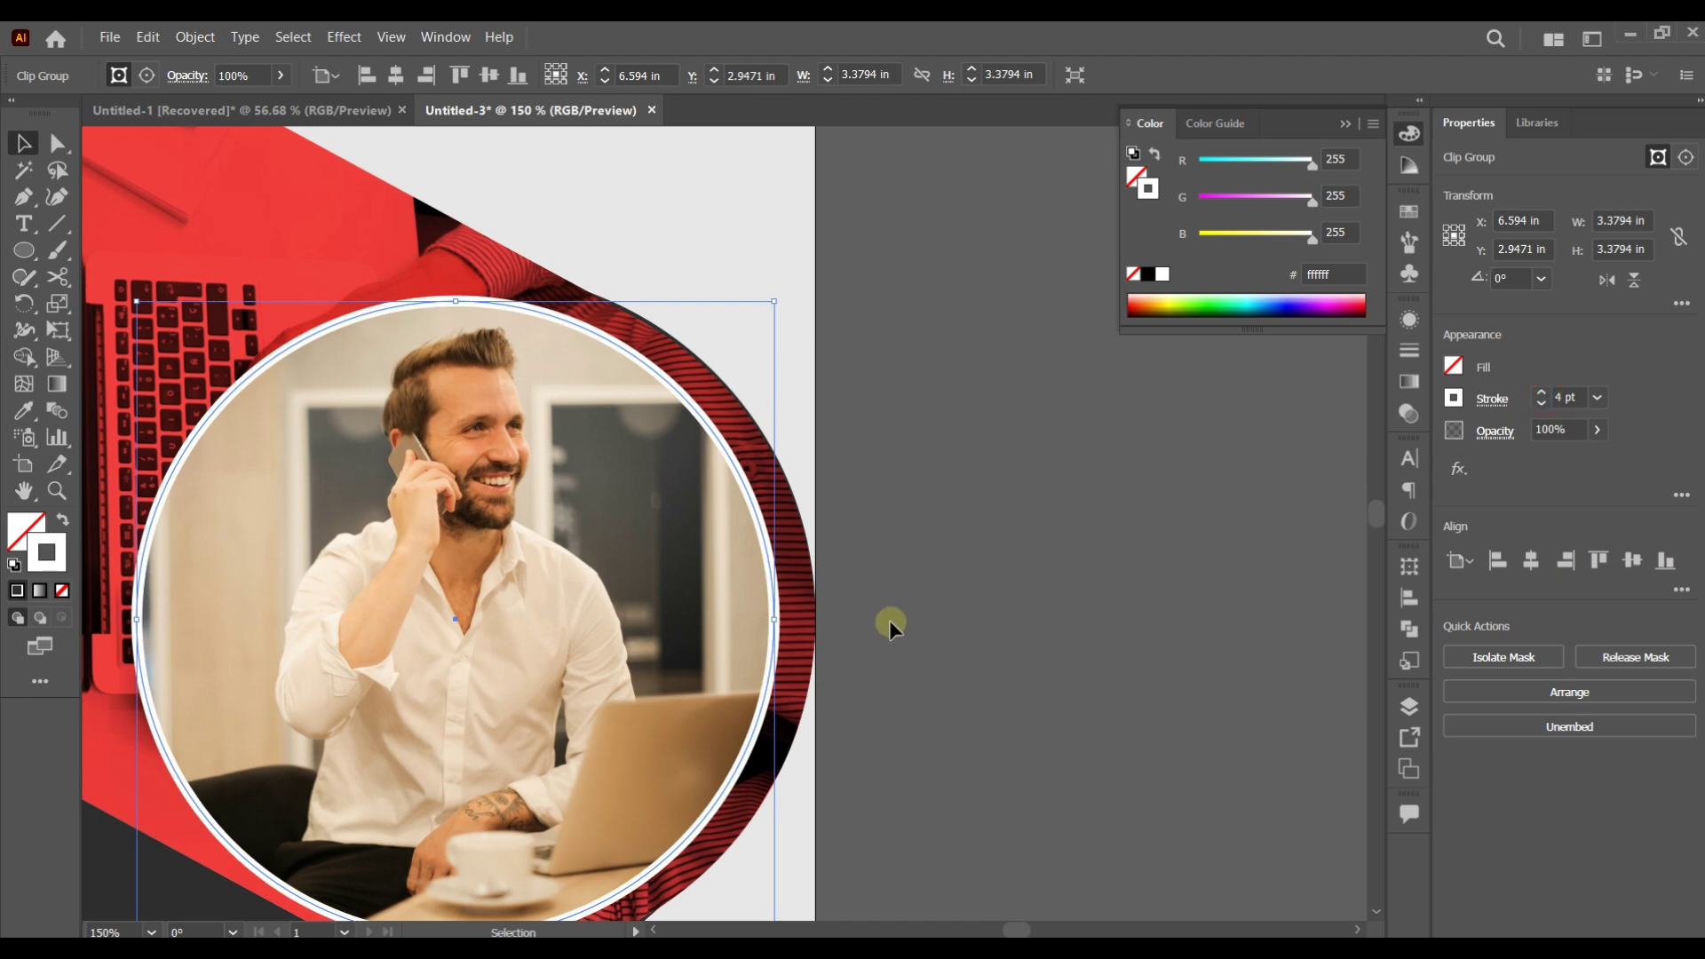
scroll(846, 639, down, 3)
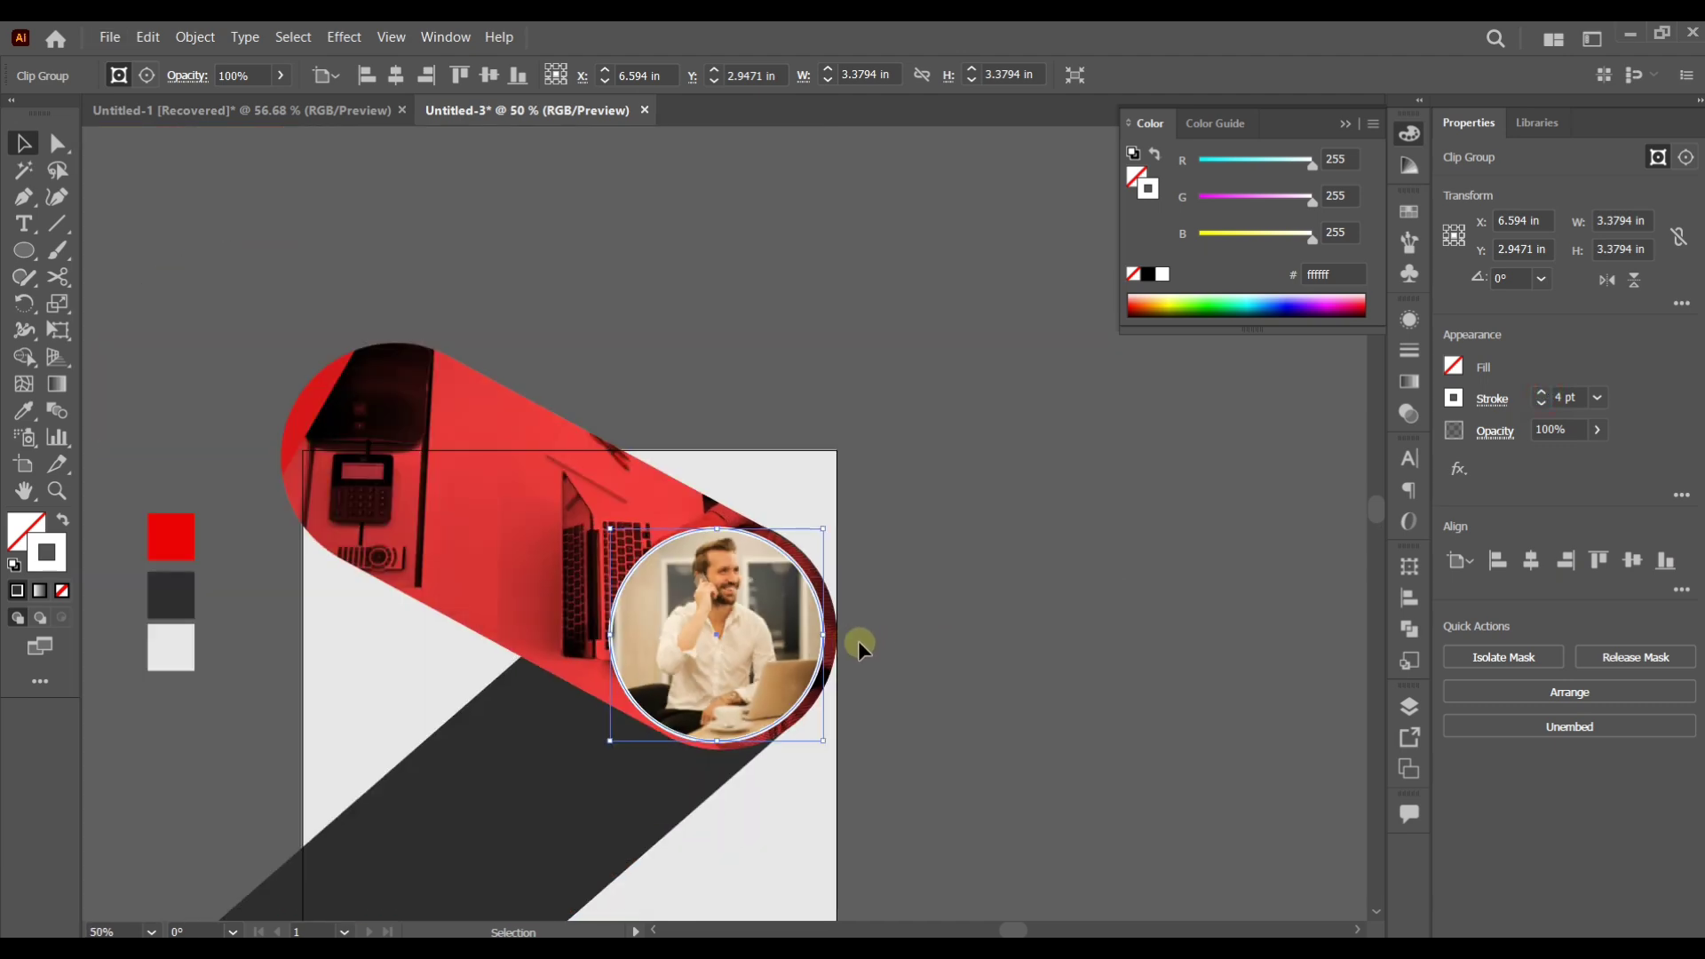
click(1541, 397)
click(1106, 730)
Step: Nudge the portrait snugly into the red pill's rounded end
scroll(888, 701, up, 1)
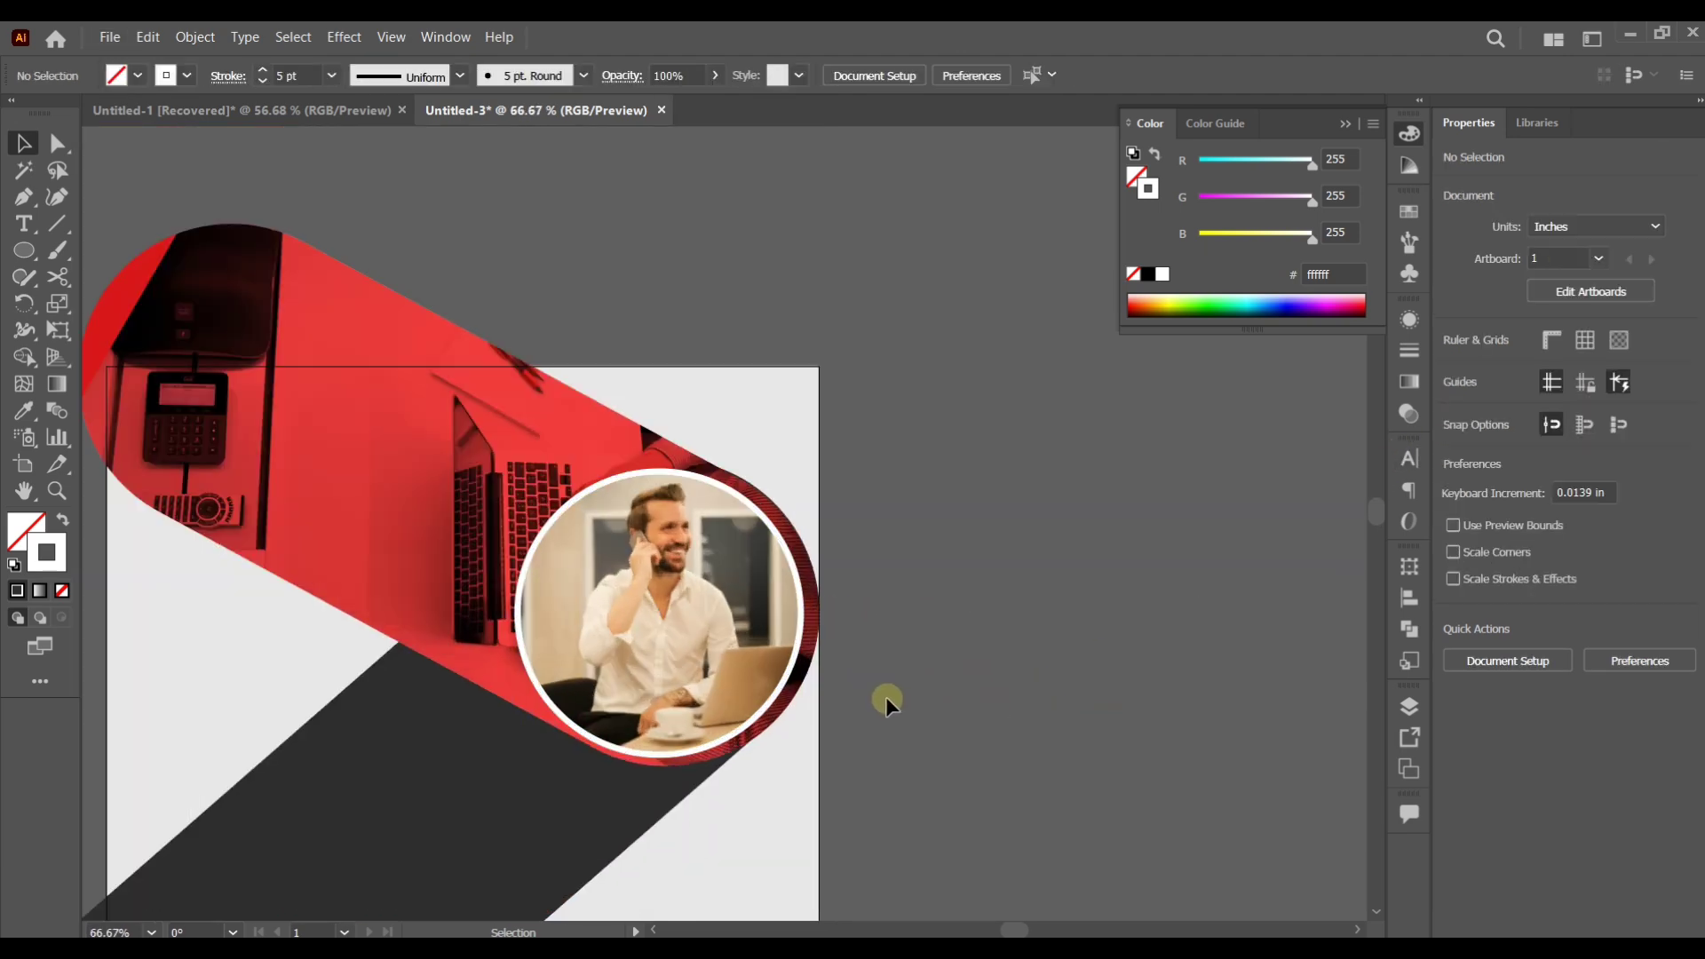
scroll(686, 618, up, 2)
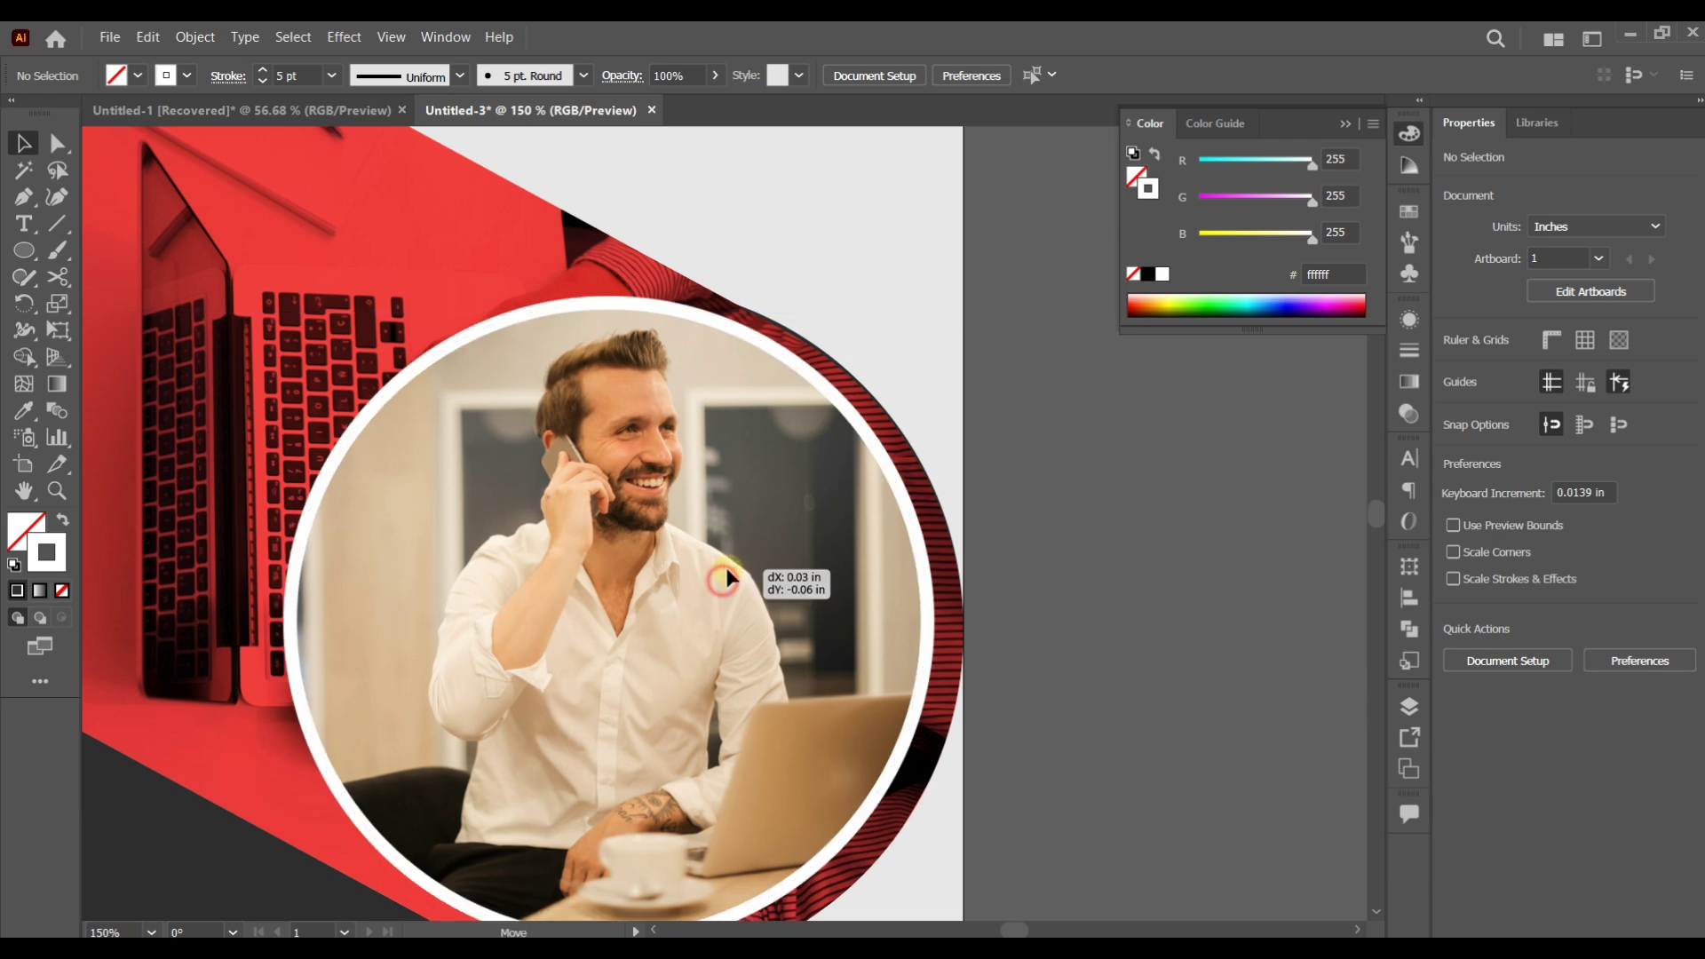
drag(722, 569, 727, 569)
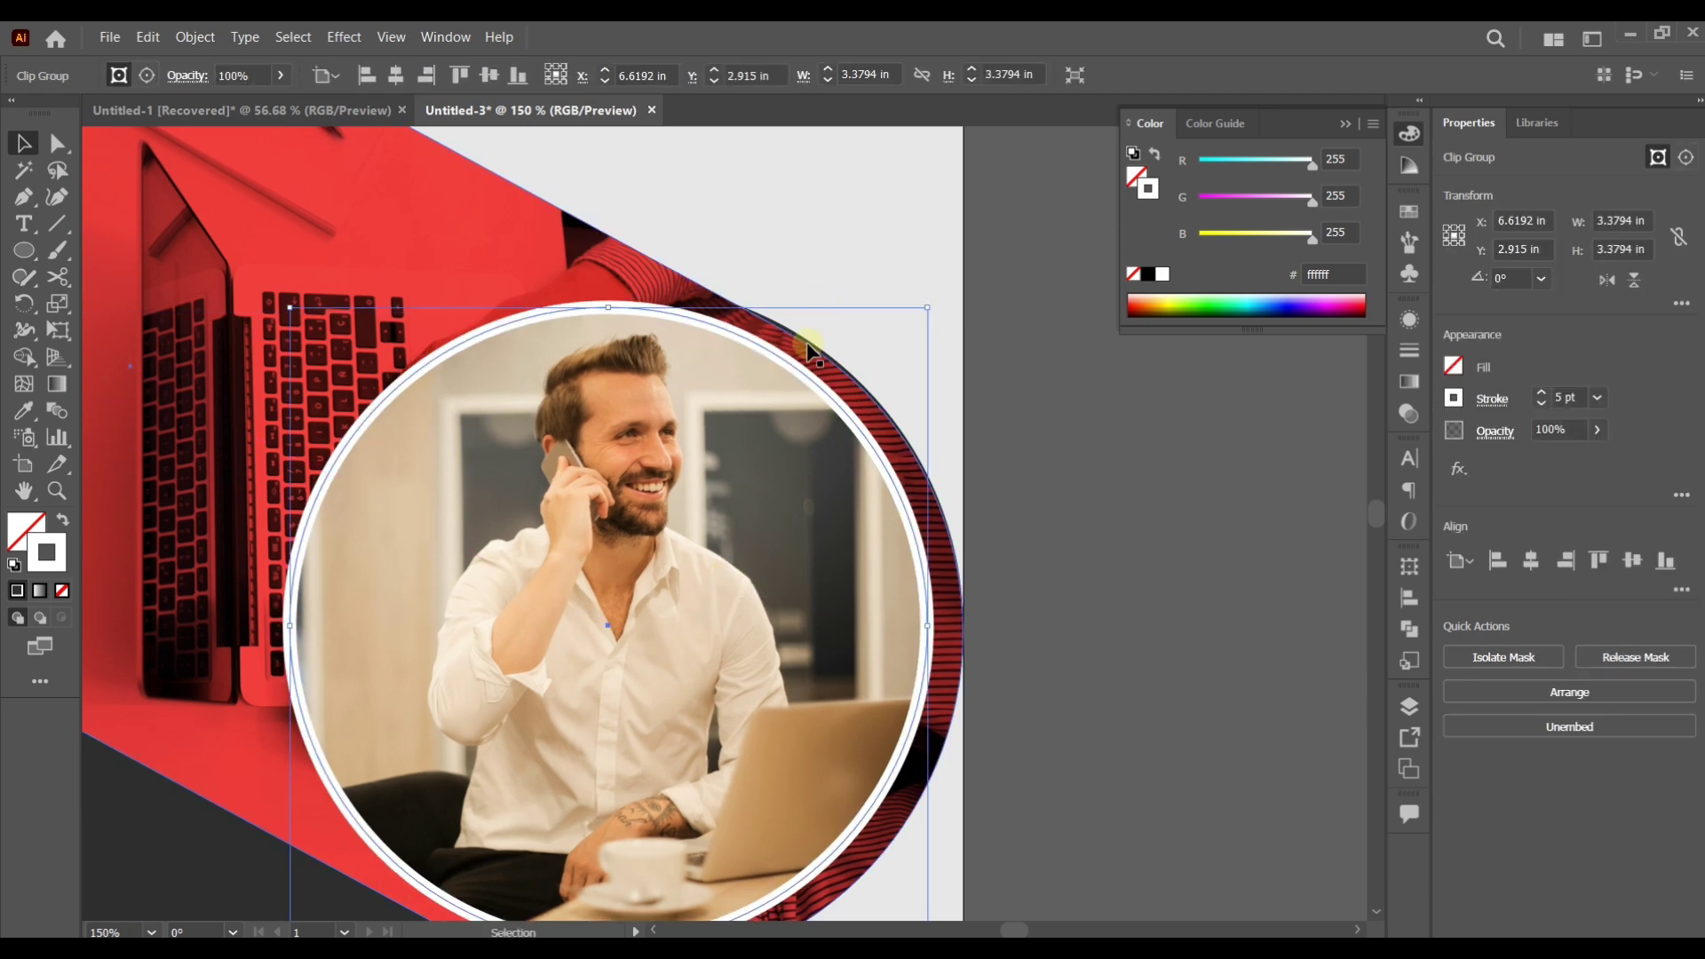
scroll(753, 534, down, 2)
click(933, 573)
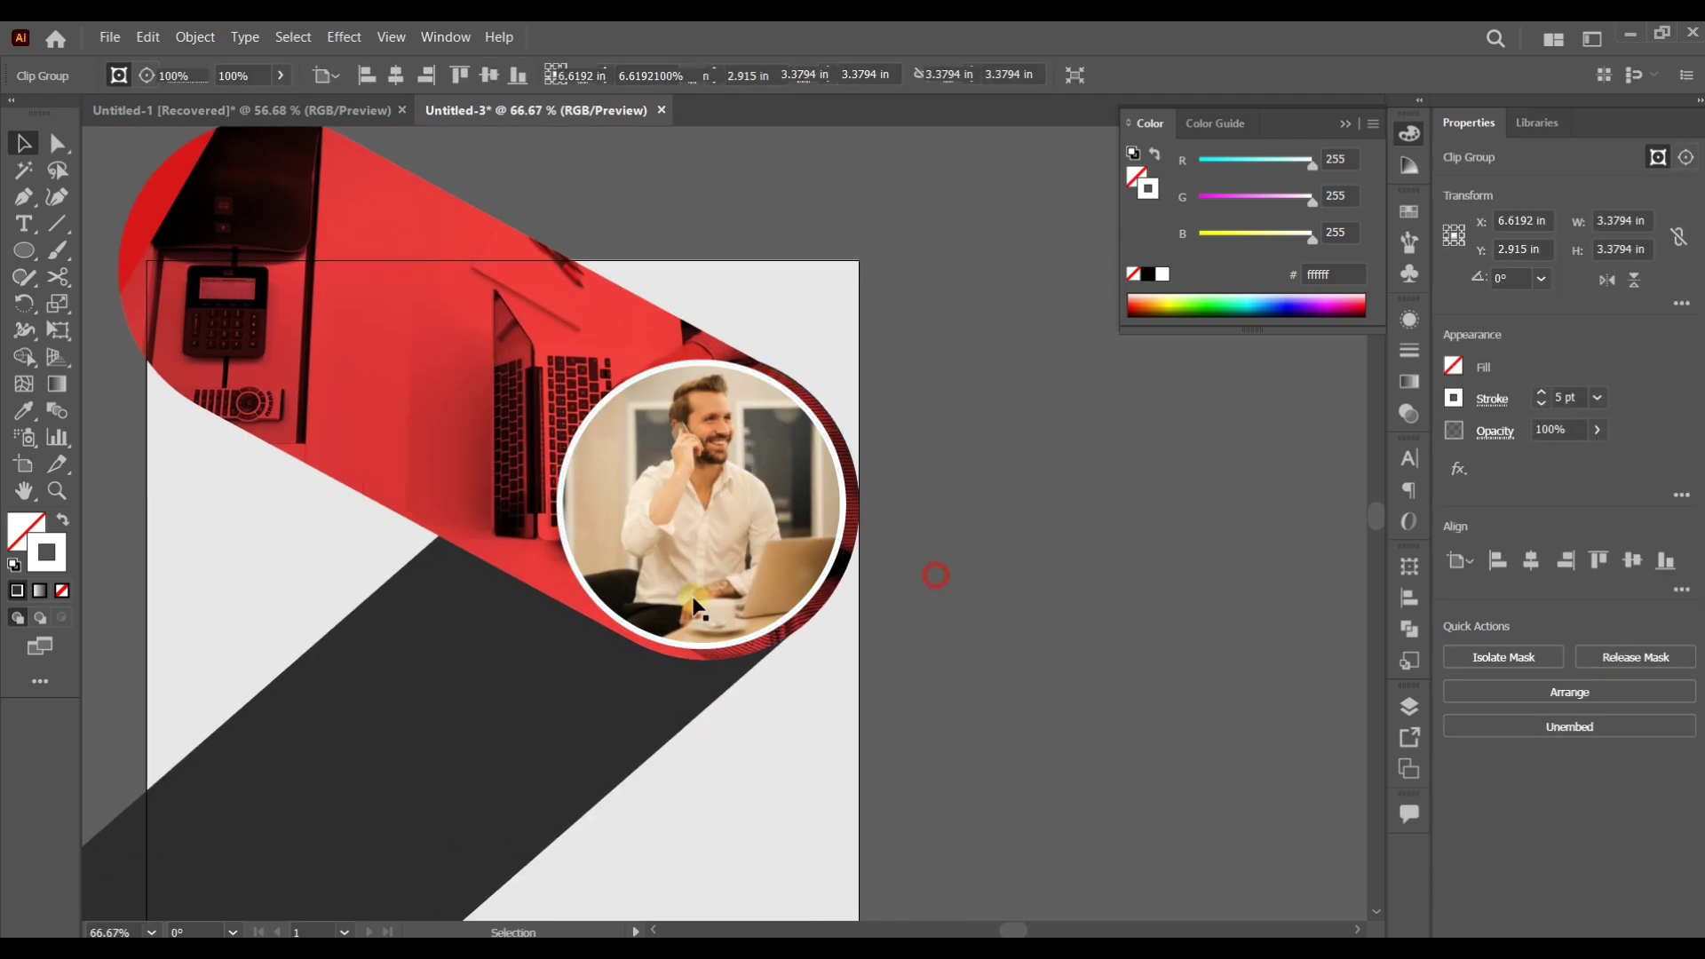
click(569, 690)
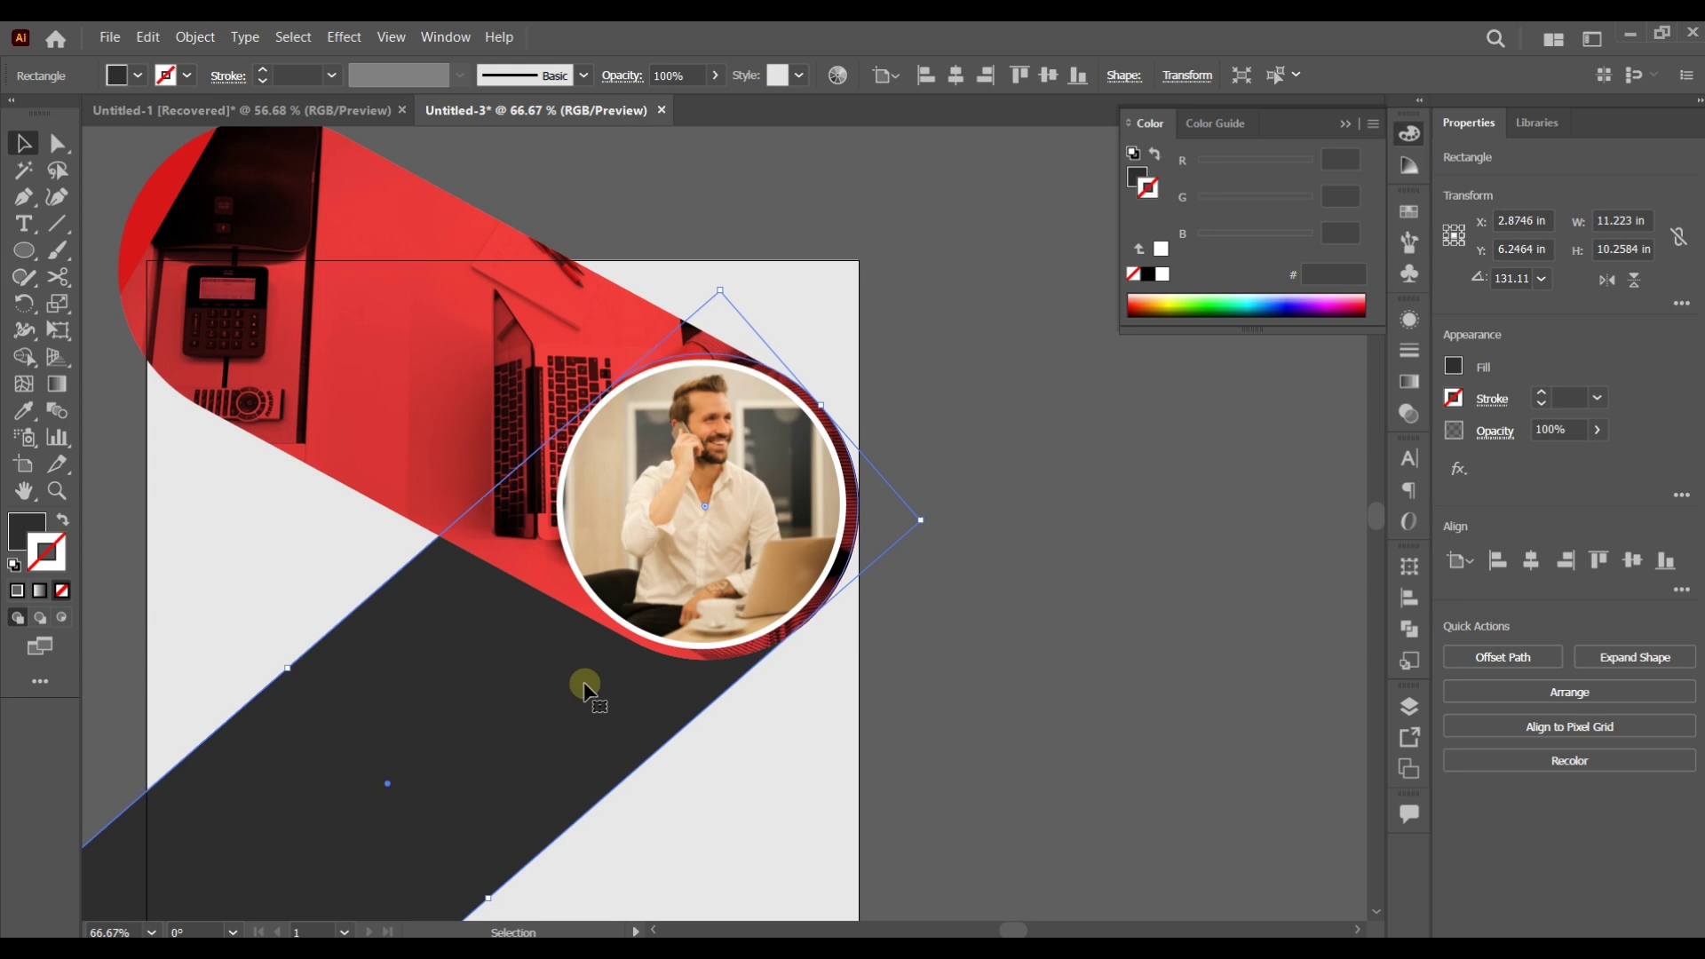
click(973, 692)
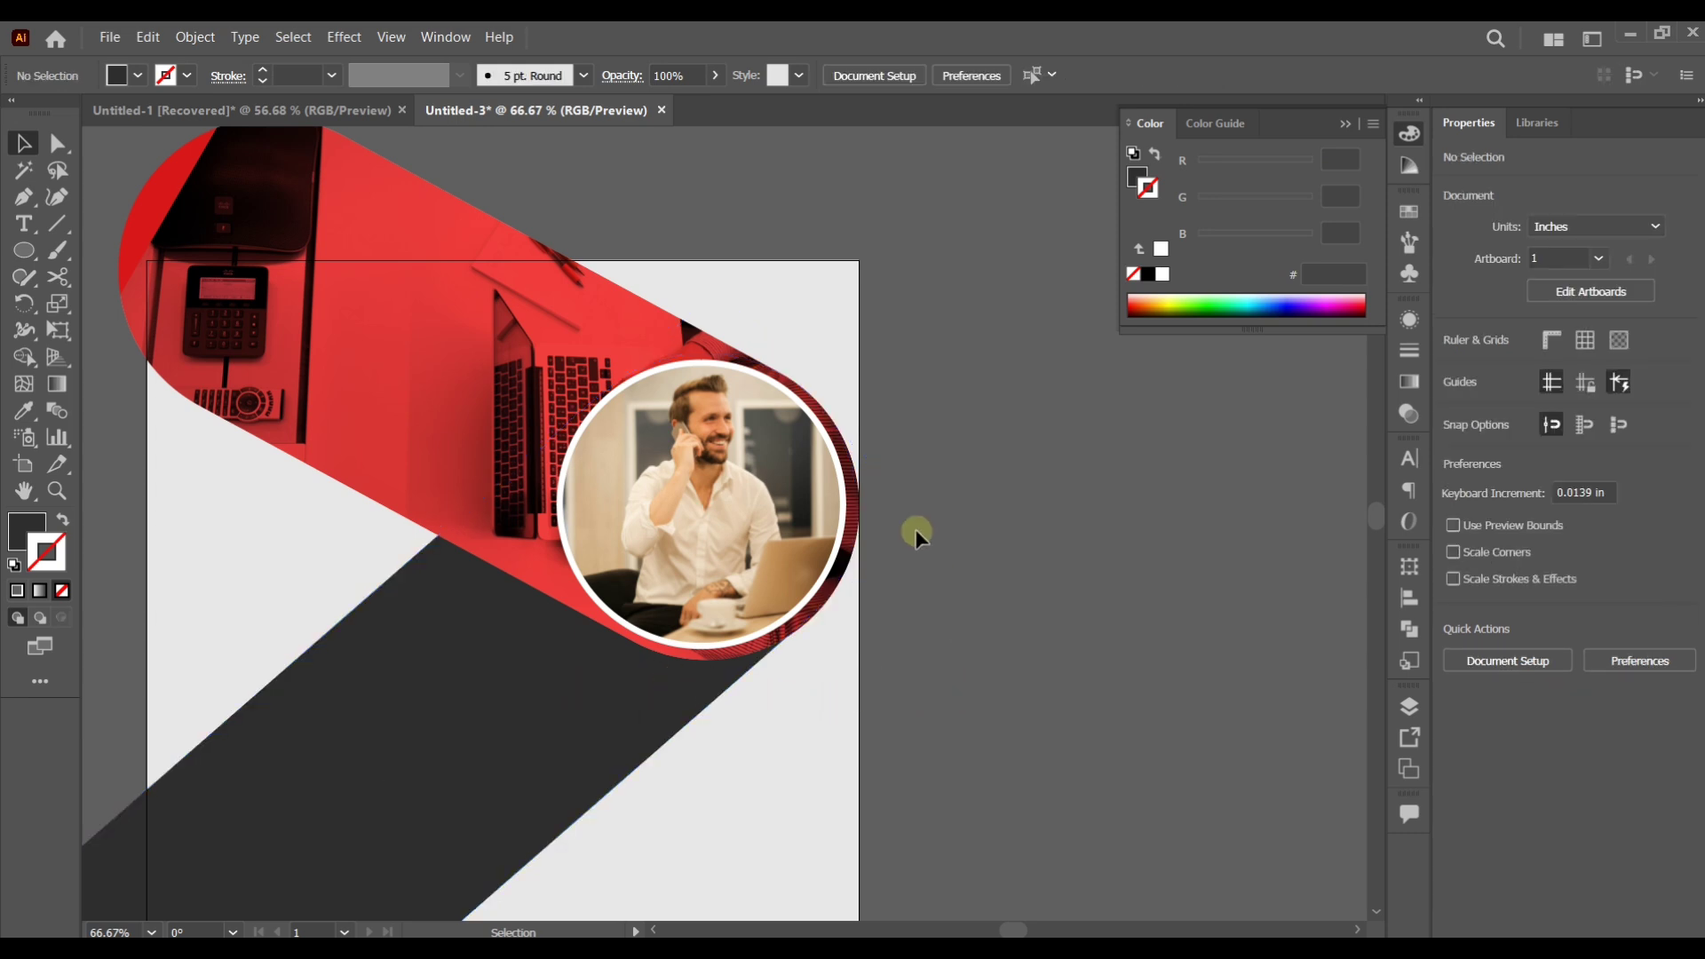
Step: Copy the Digital Marketing Expert title and company logo from Untitled-1 into the flyer
click(304, 109)
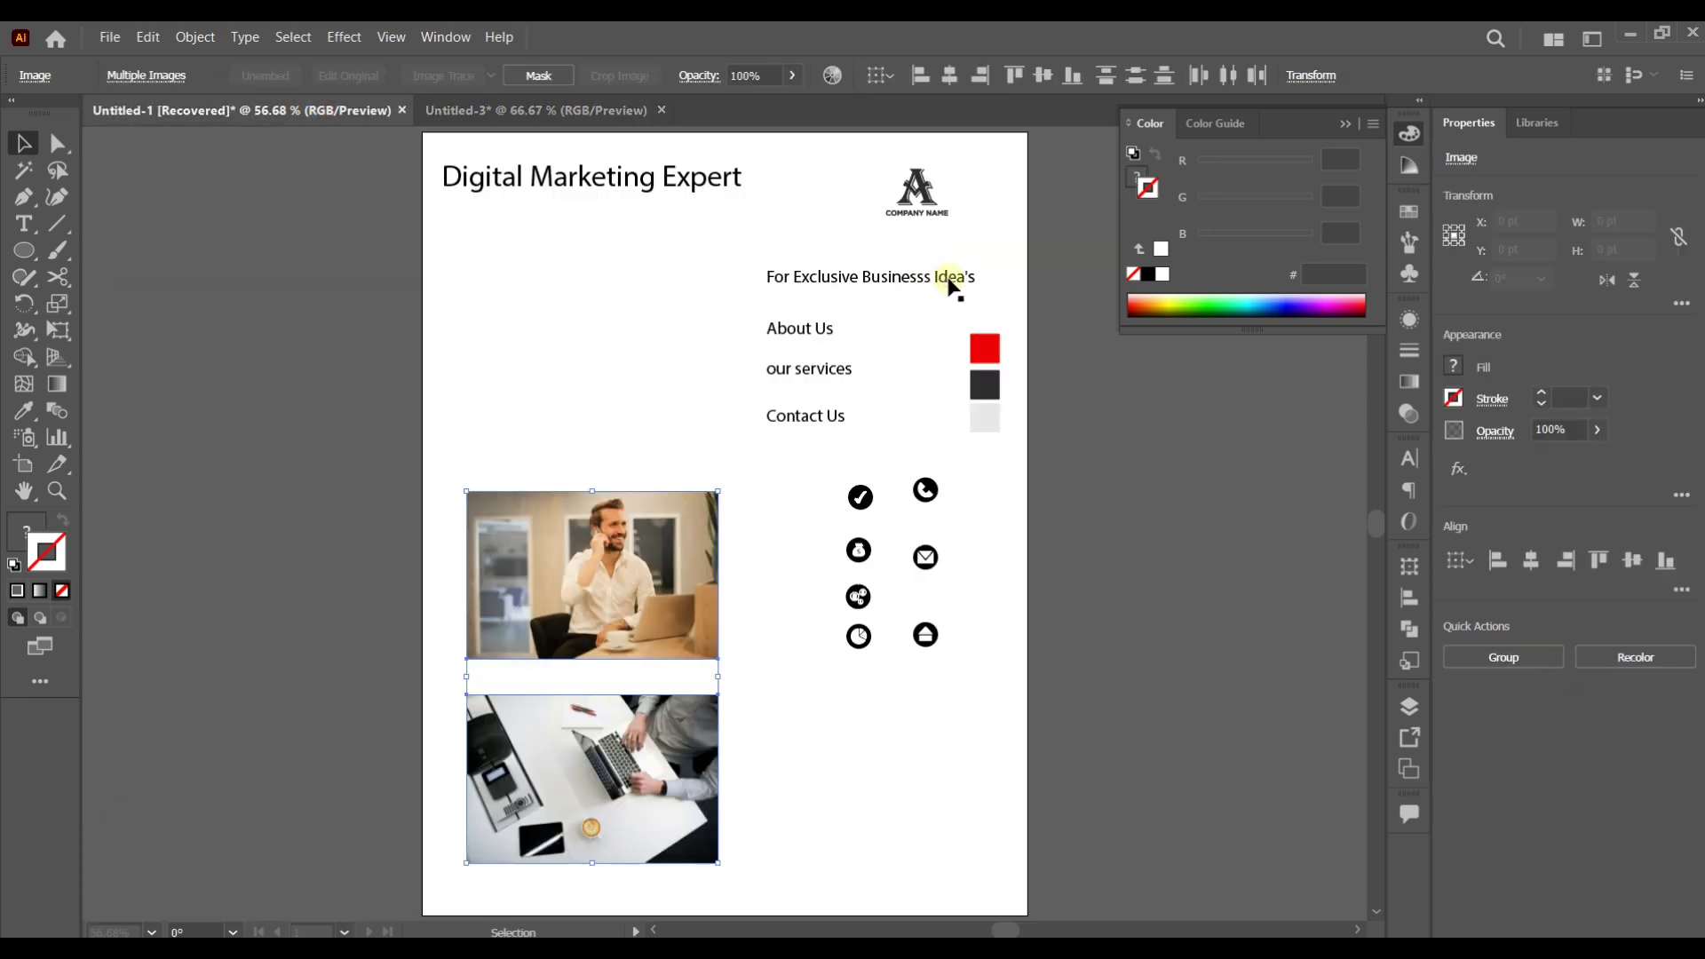
click(921, 194)
shift+click(693, 182)
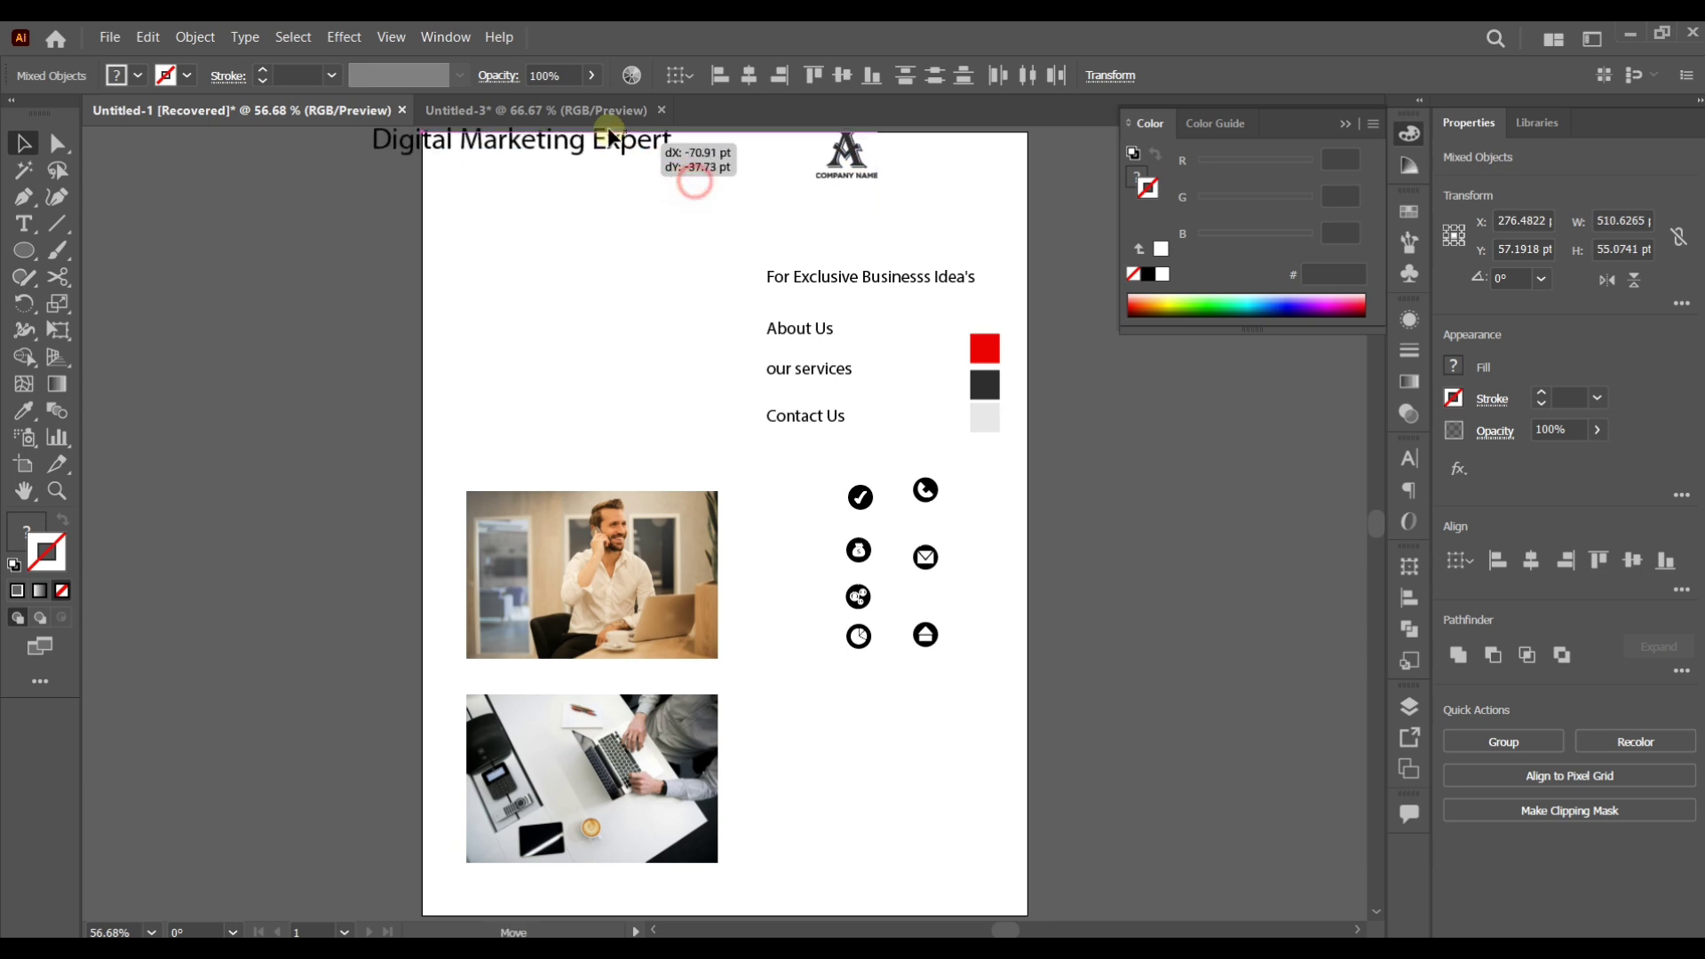
drag(695, 177, 606, 113)
mouse_move(673, 310)
mouse_down()
mouse_move(737, 309)
mouse_move(790, 227)
mouse_up()
click(1027, 457)
Step: Position the logo at the flyer's top-right and move the title to the left side
mouse_move(1028, 228)
mouse_down()
mouse_move(835, 380)
mouse_move(784, 382)
mouse_up()
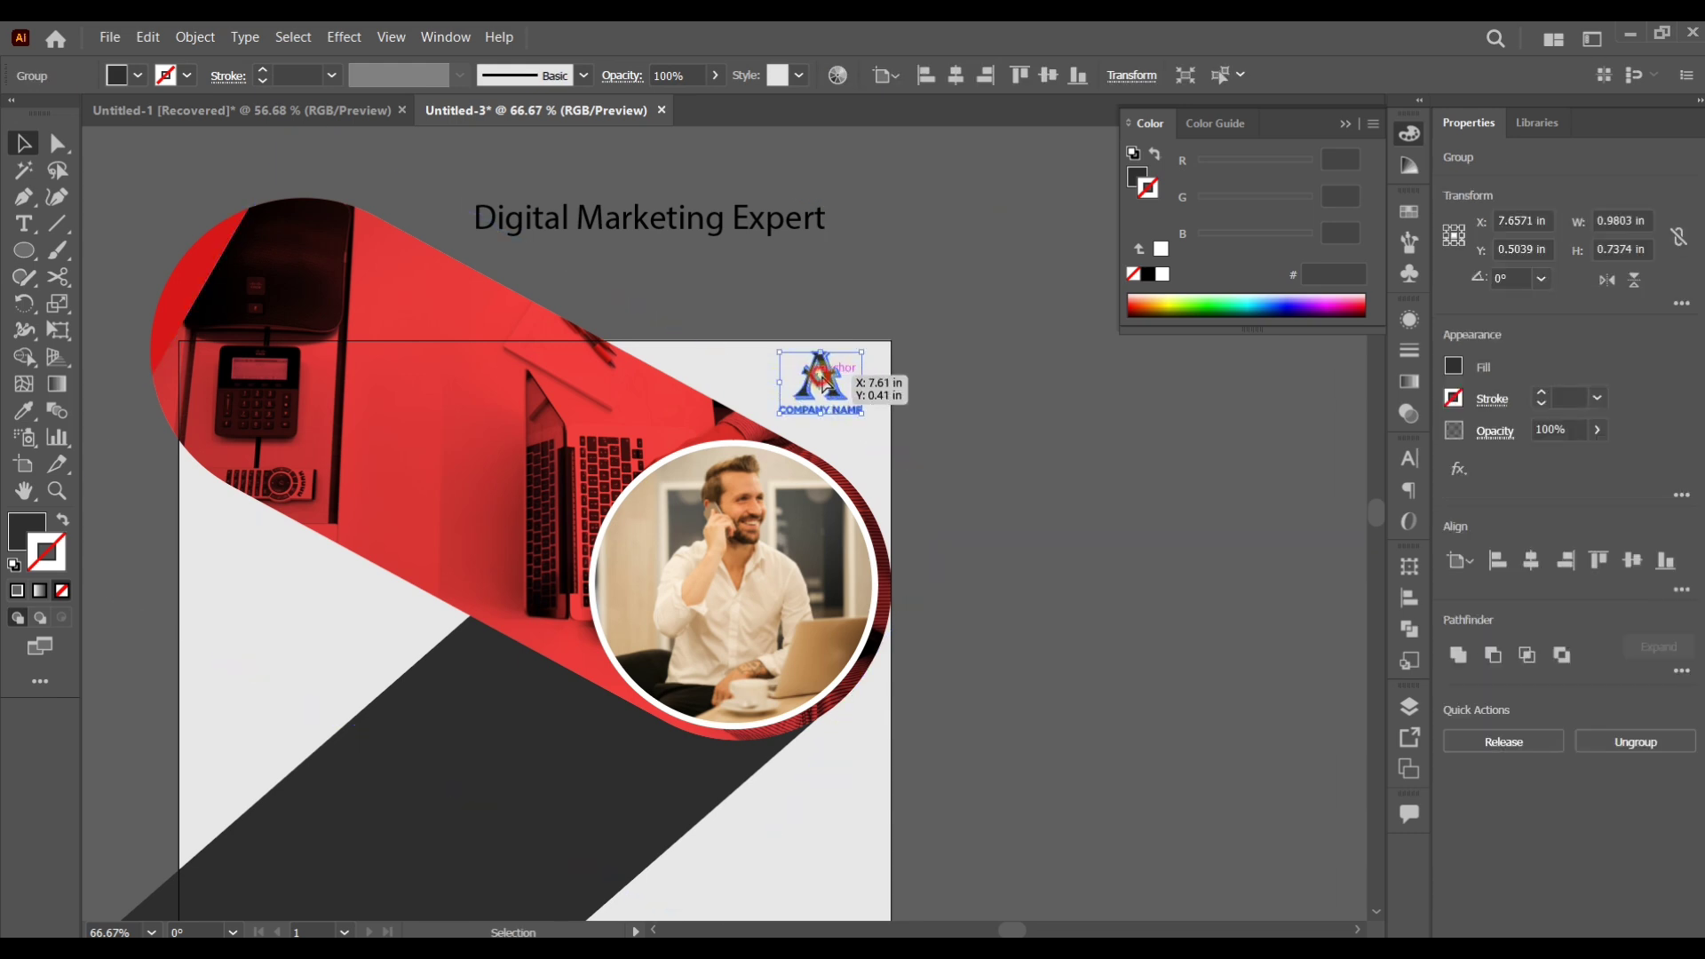
drag(826, 382, 835, 391)
click(971, 493)
drag(876, 674, 1023, 585)
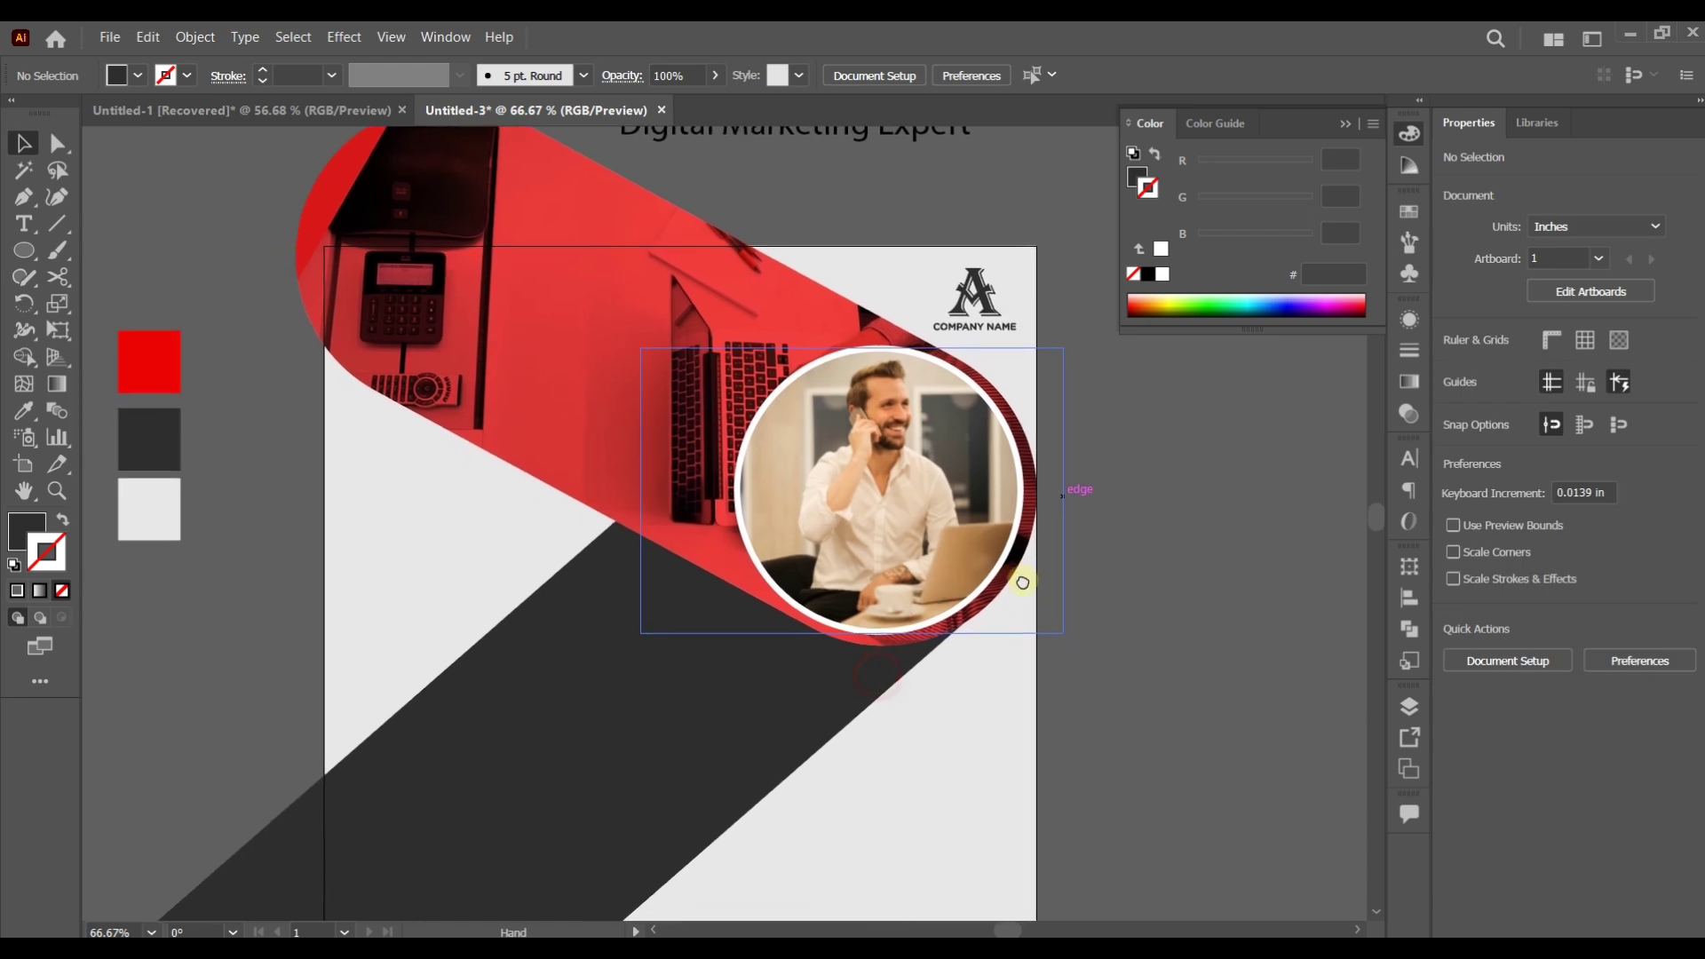
scroll(853, 488, up, 3)
drag(797, 267, 536, 632)
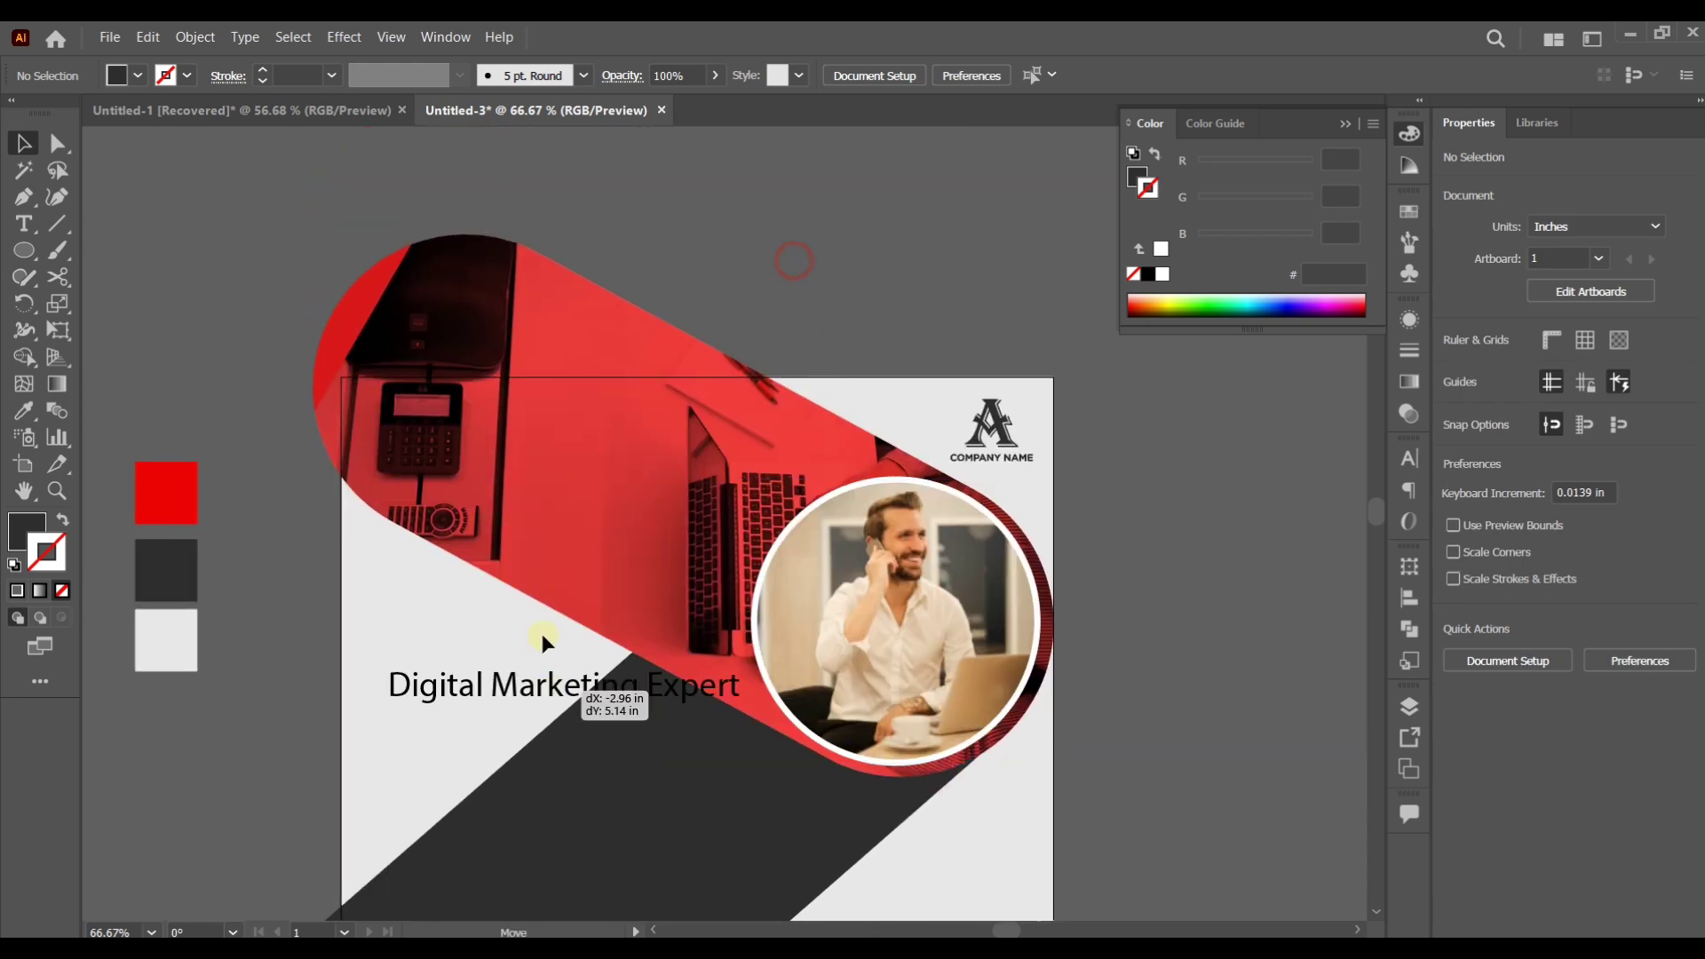
Step: Break the title into three lines: Digital, Marketing, Expert
double_click(499, 624)
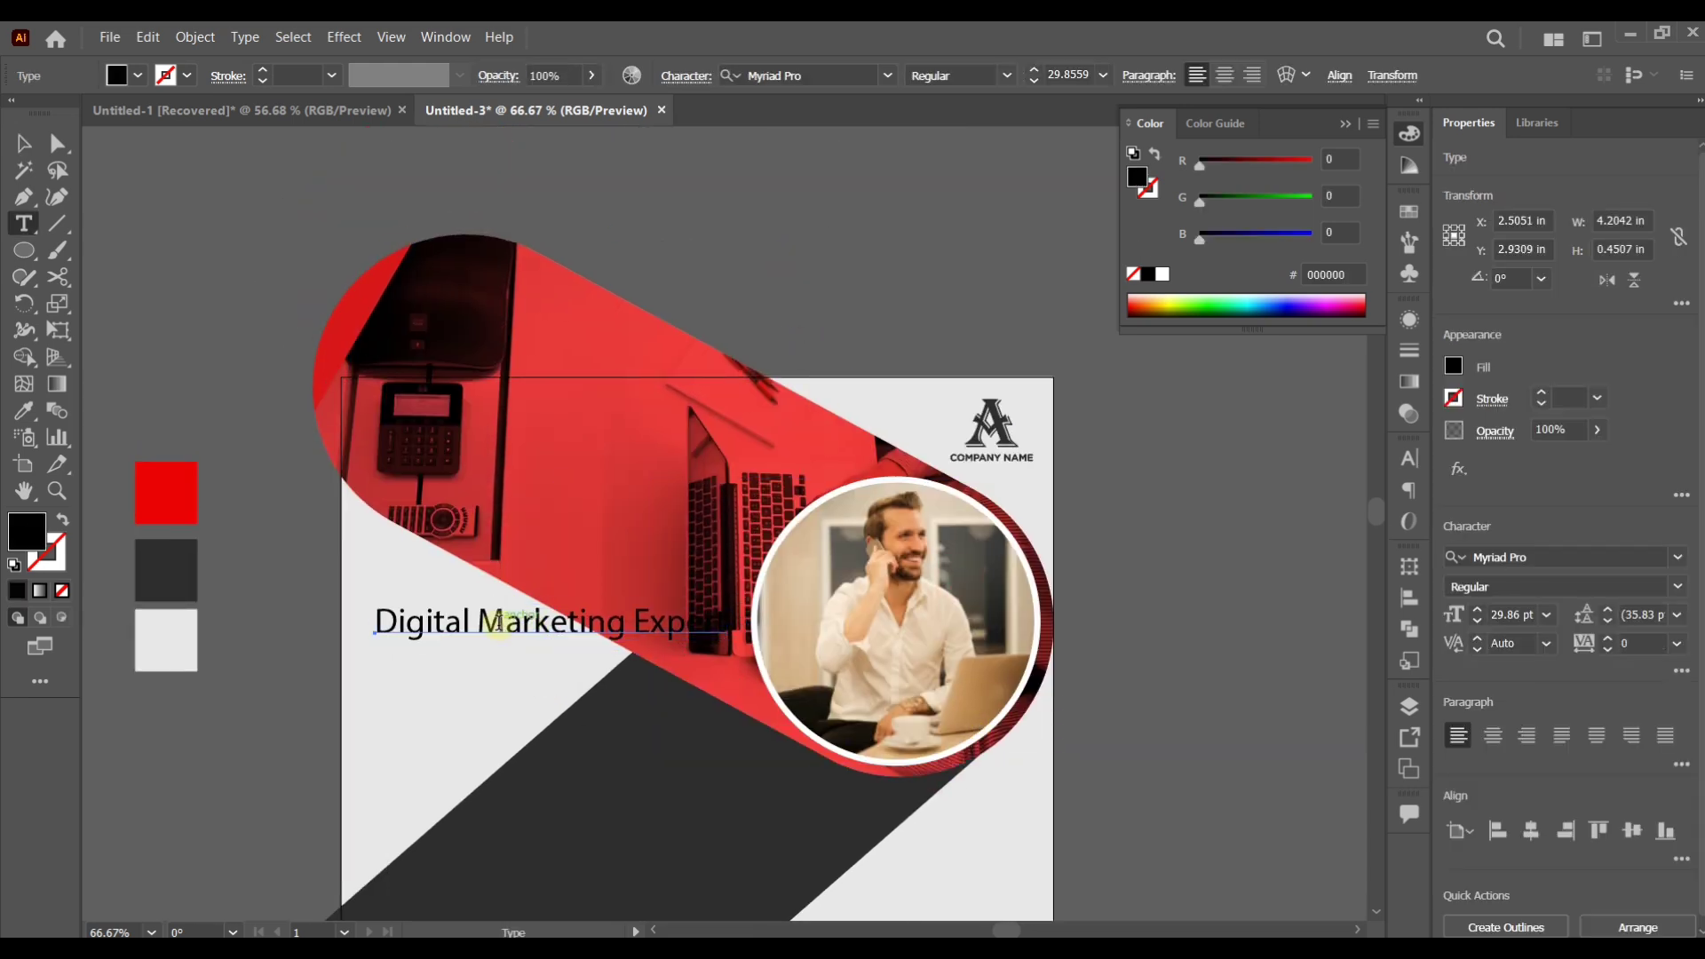
click(483, 619)
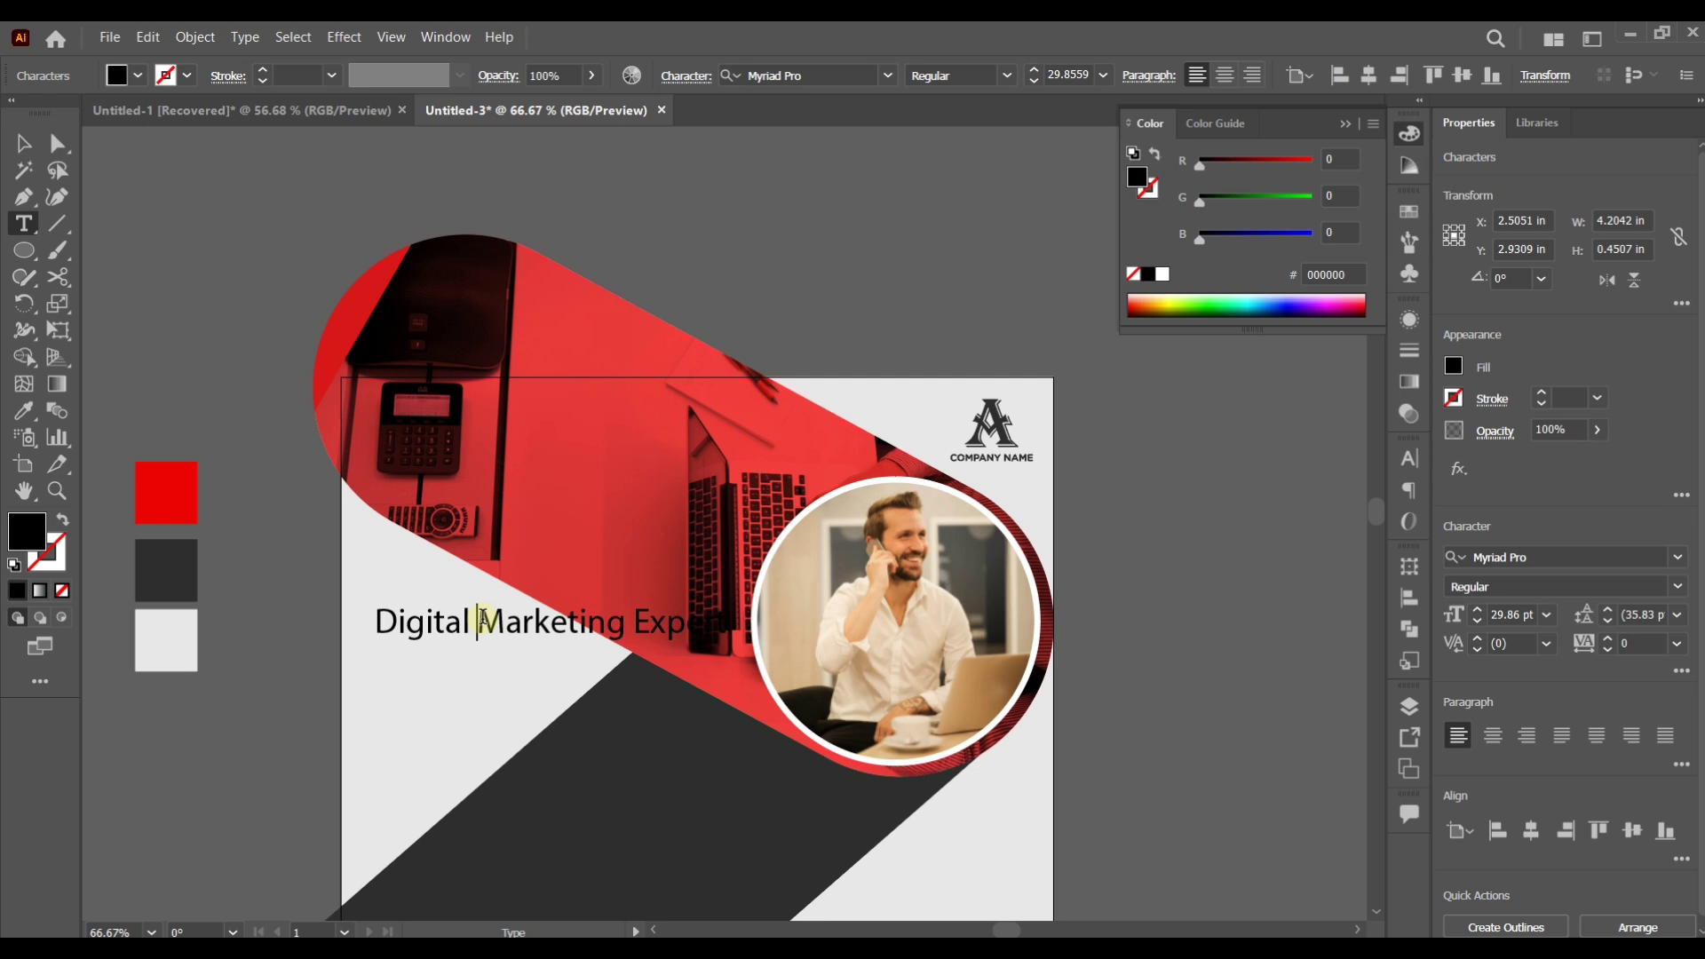
key(BackSpace)
key(Return)
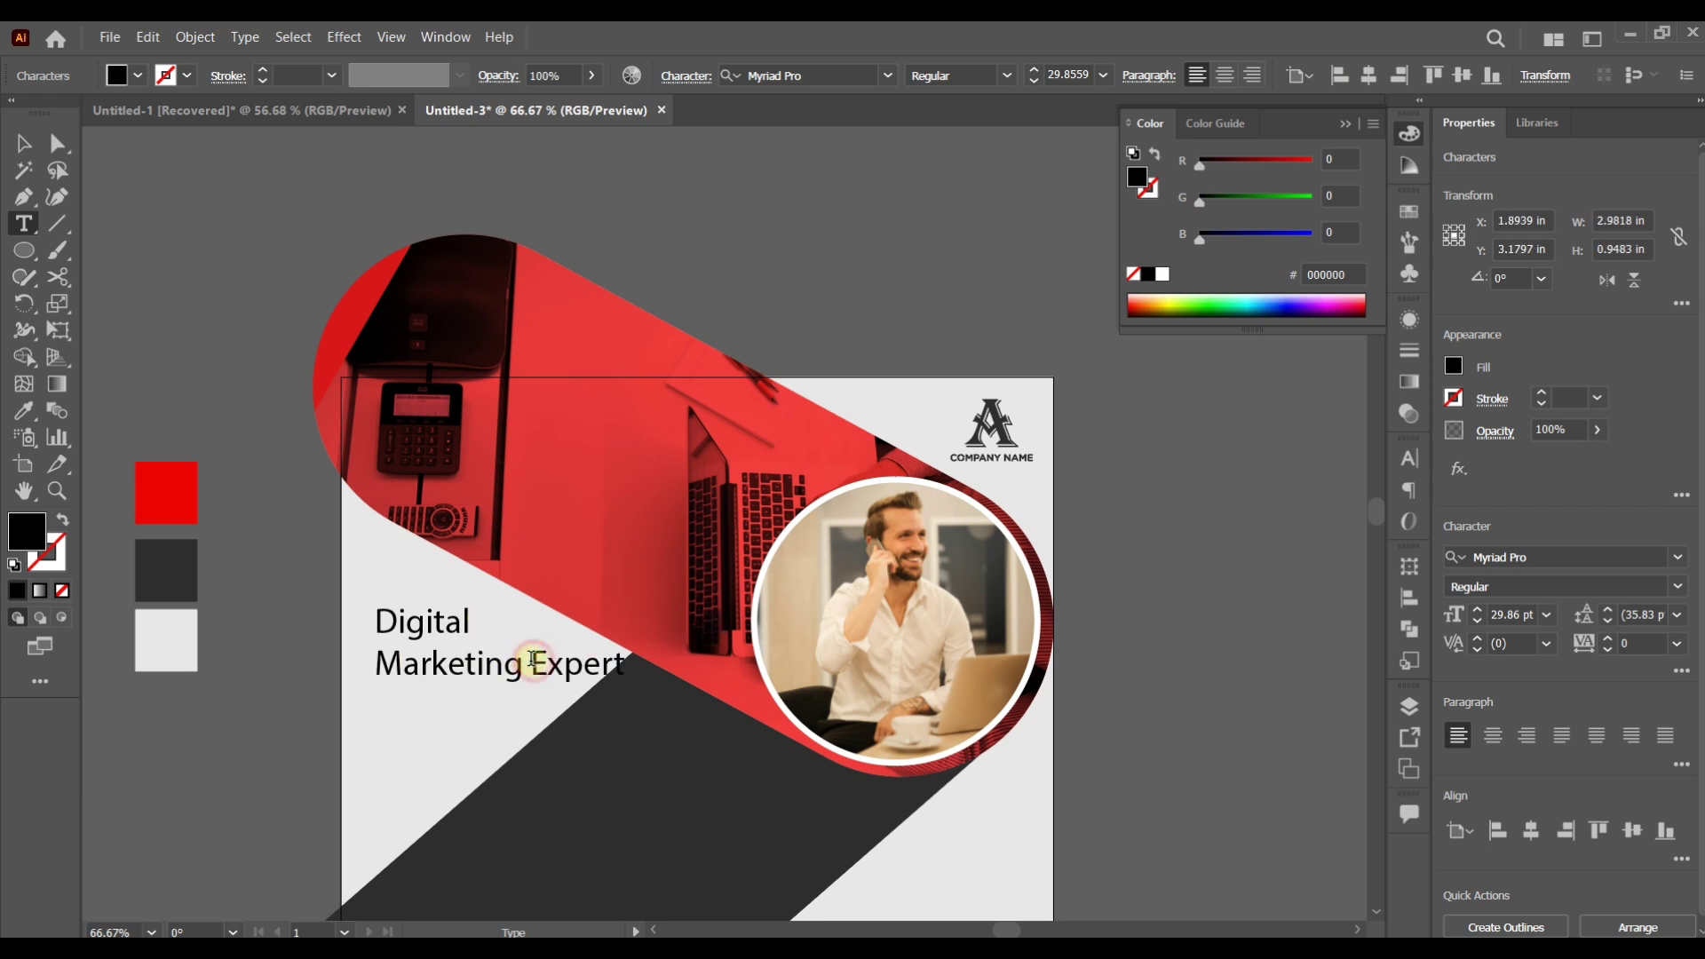
key(BackSpace)
key(Return)
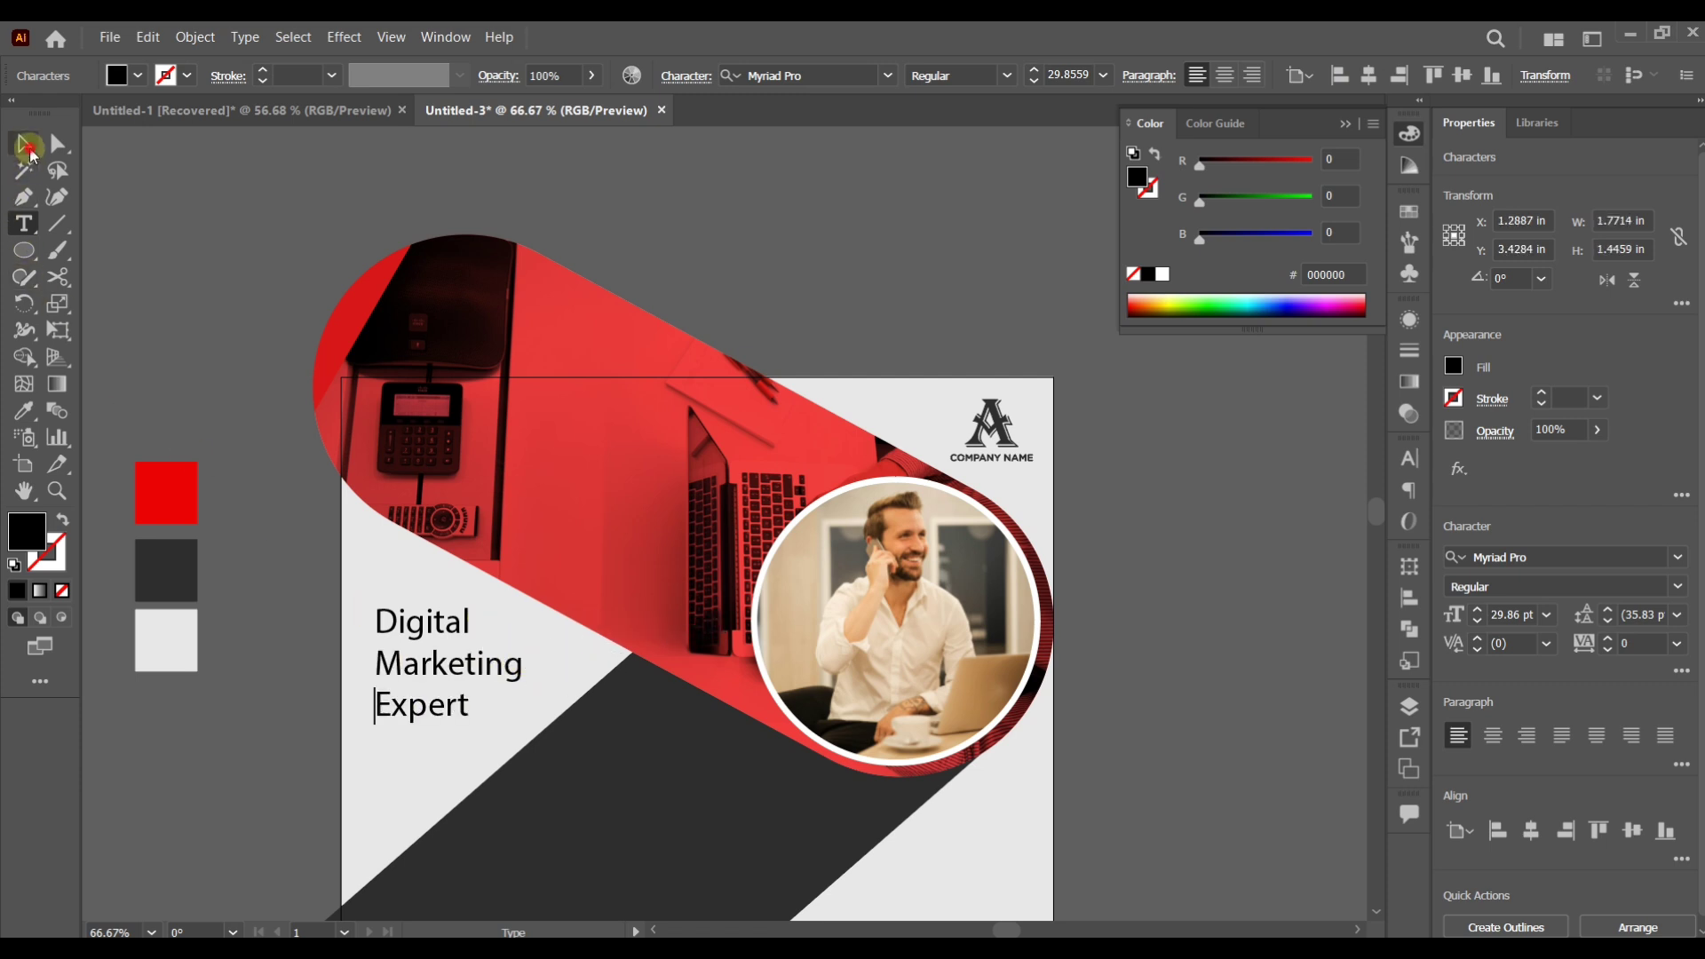
click(27, 145)
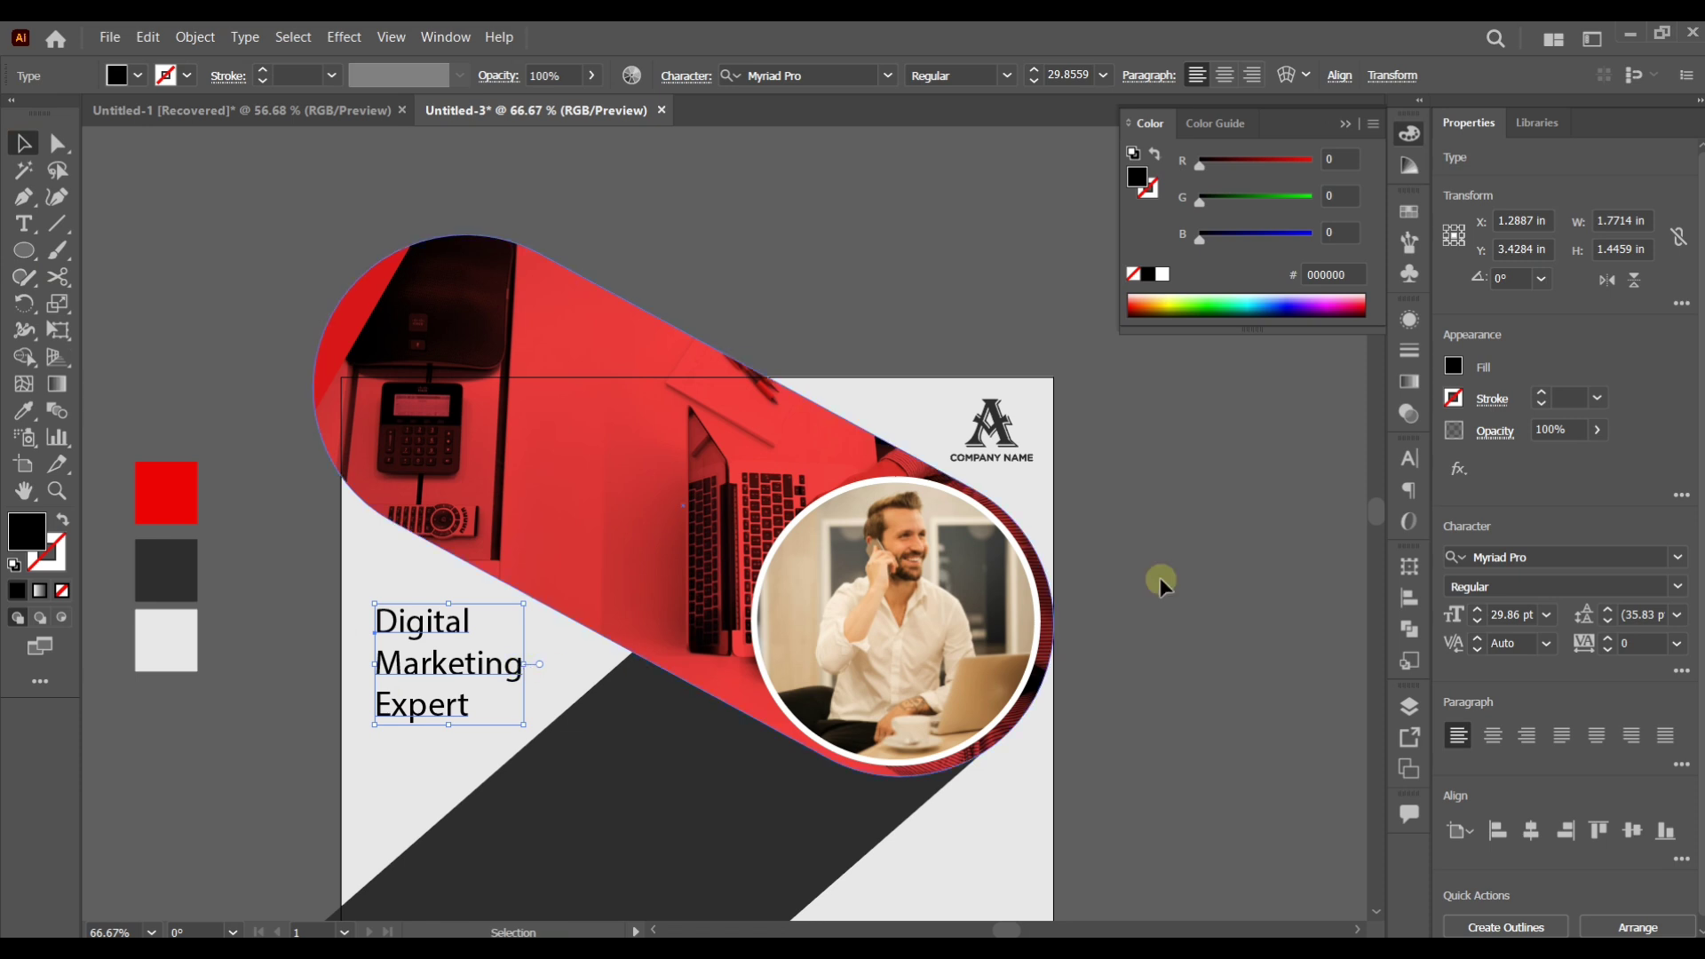
Step: Set the heading font to Gellix Bold at 39 pt
click(1409, 458)
click(1248, 475)
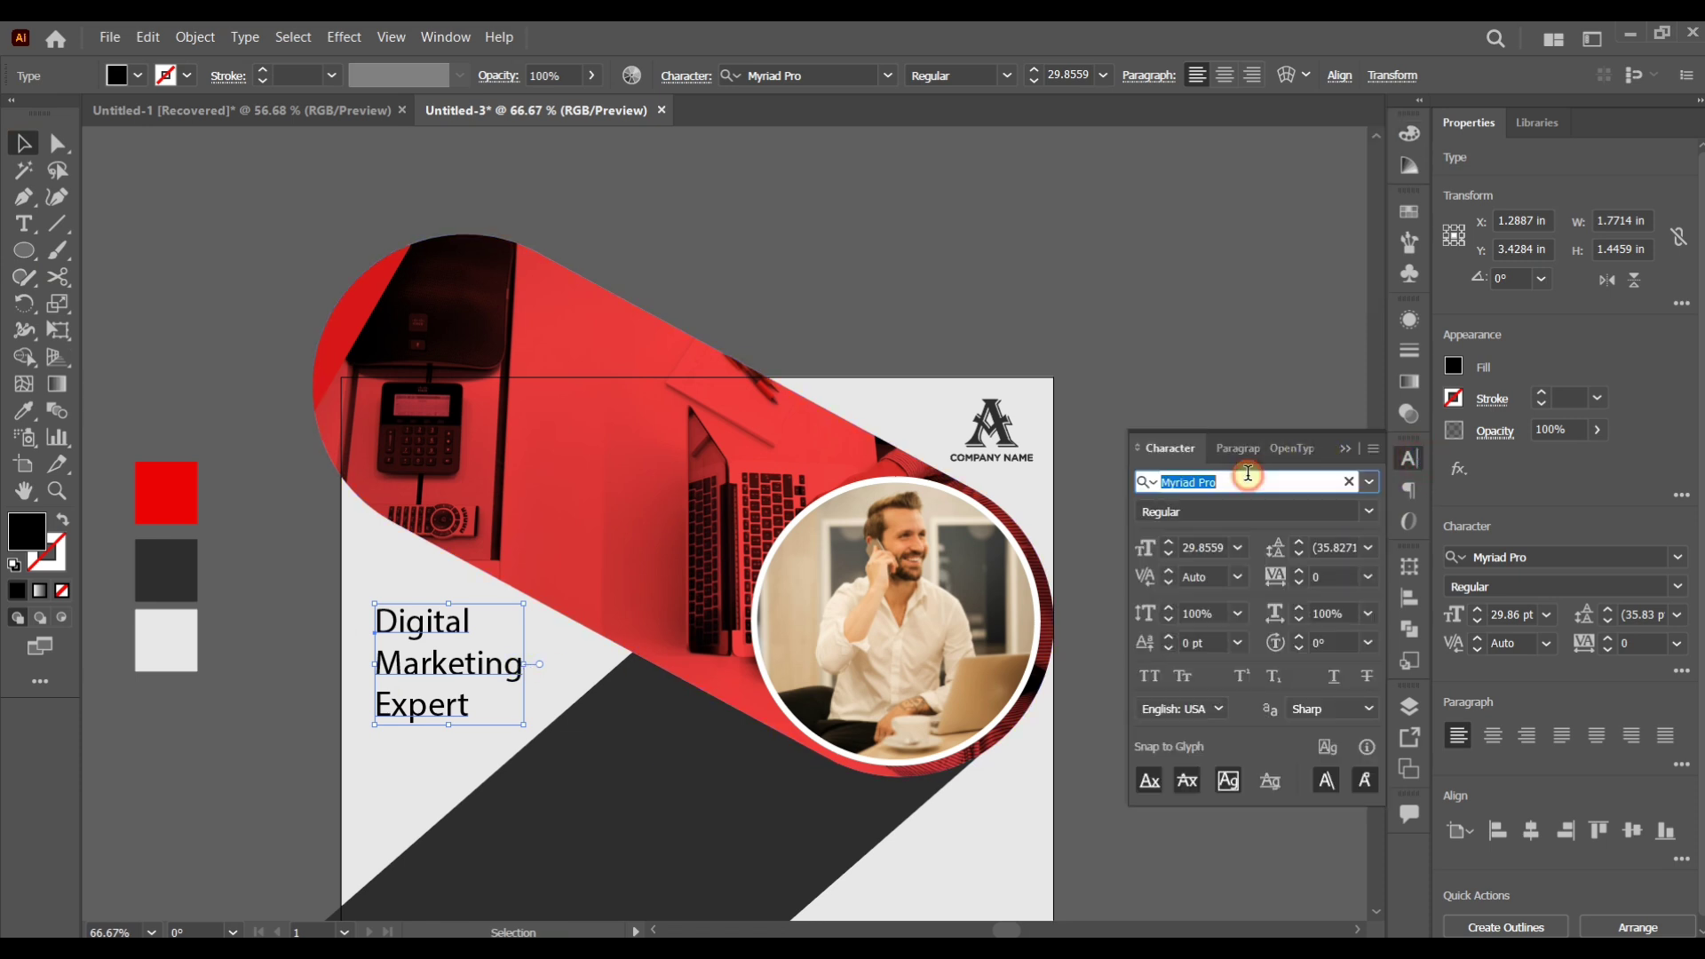
key(BackSpace)
text(g)
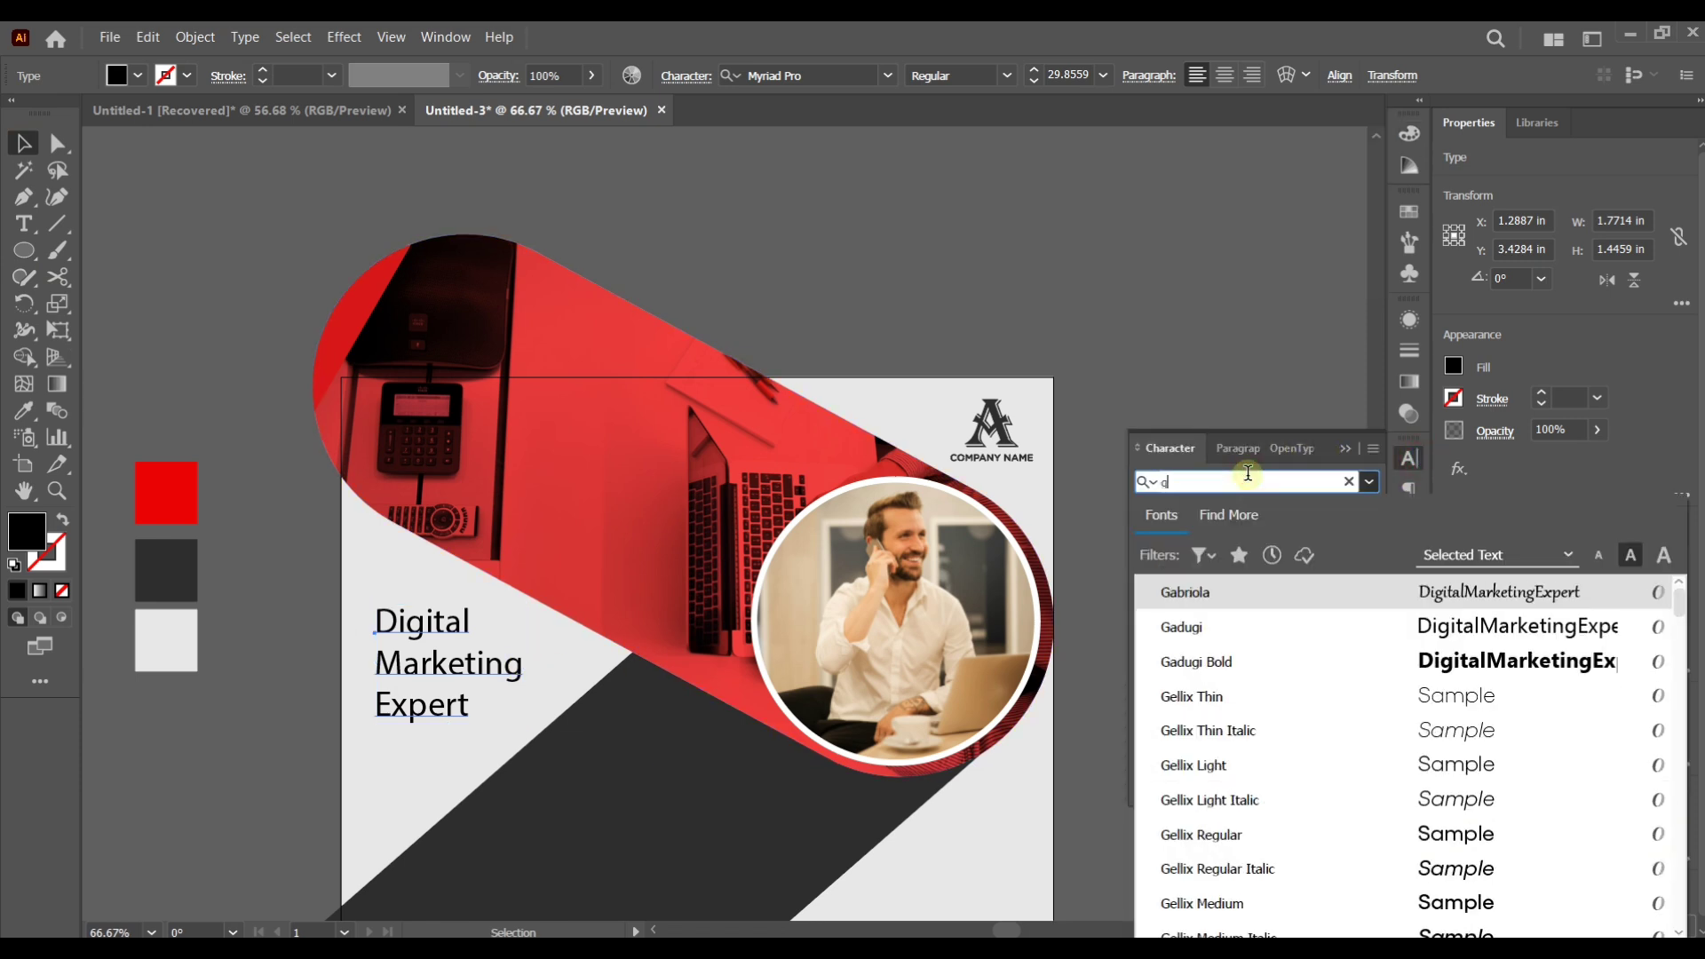
text(el)
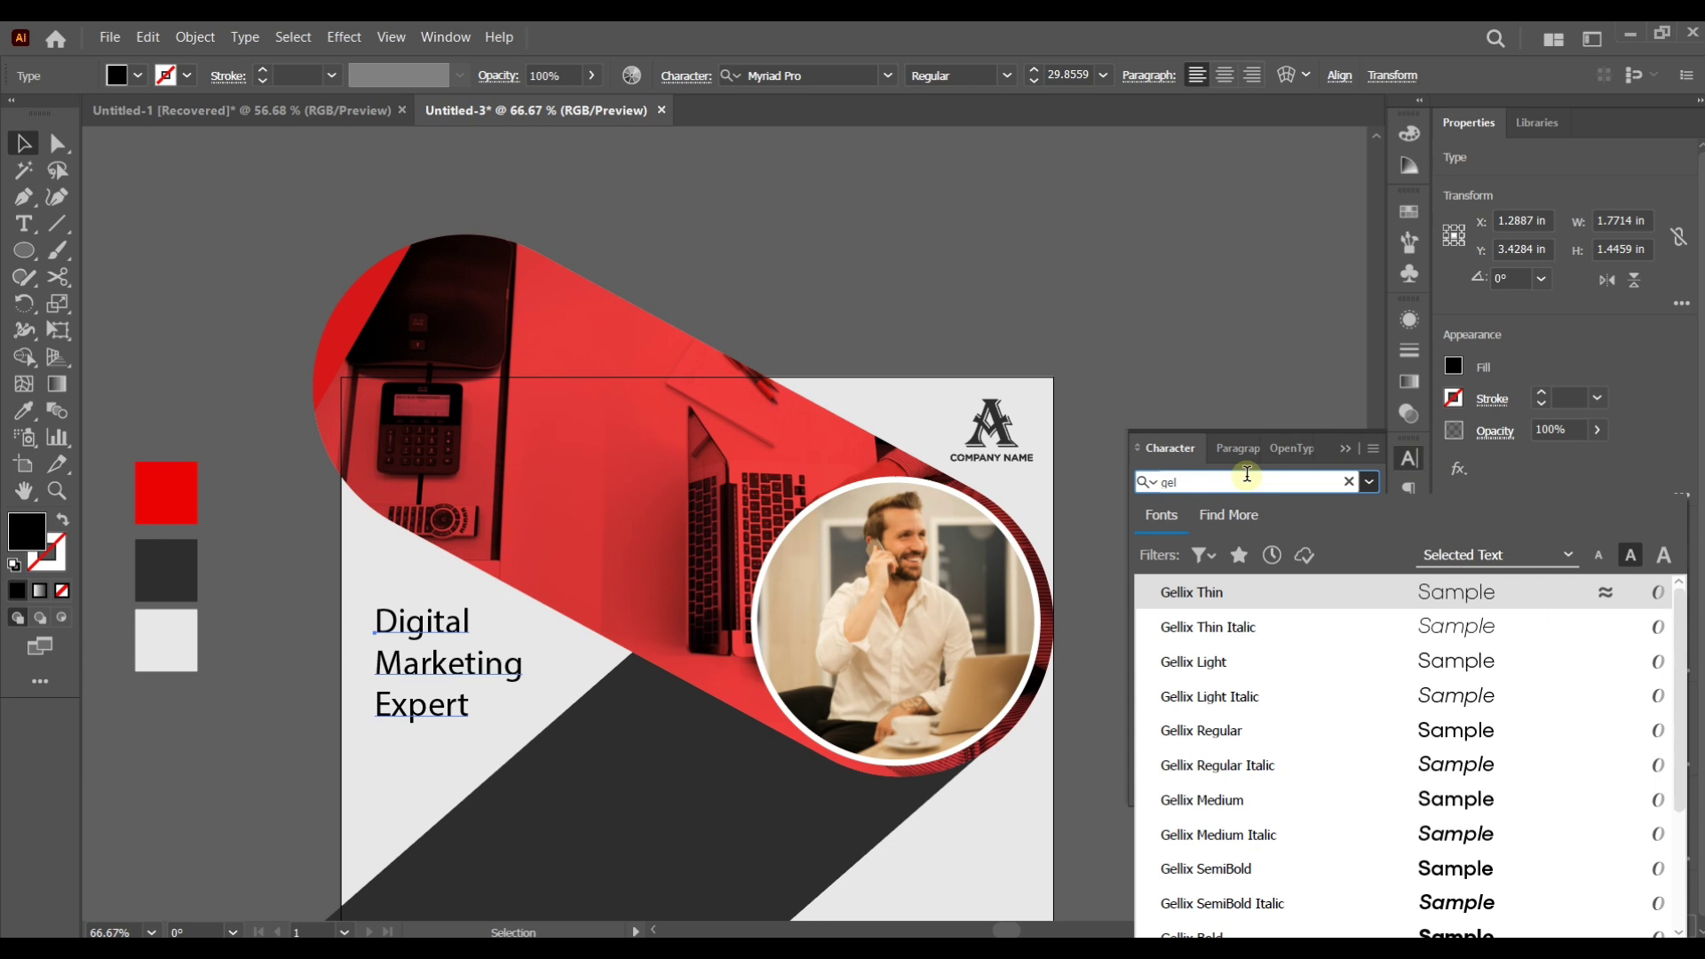
scroll(1237, 855, down, 2)
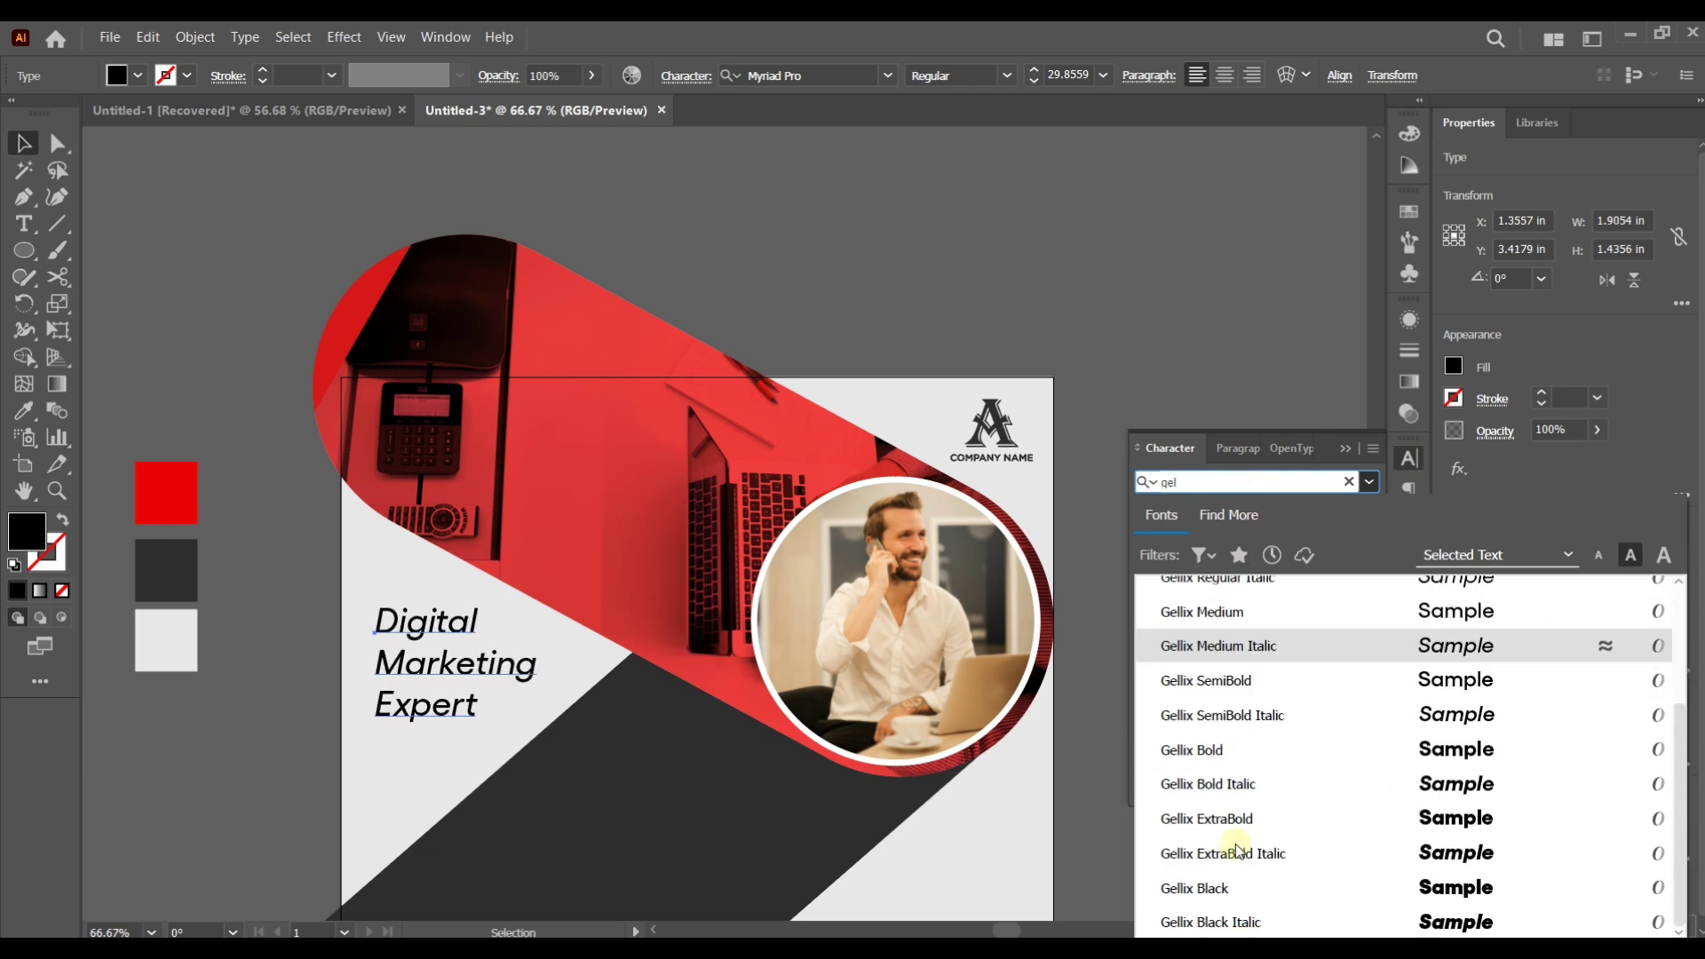
click(1233, 748)
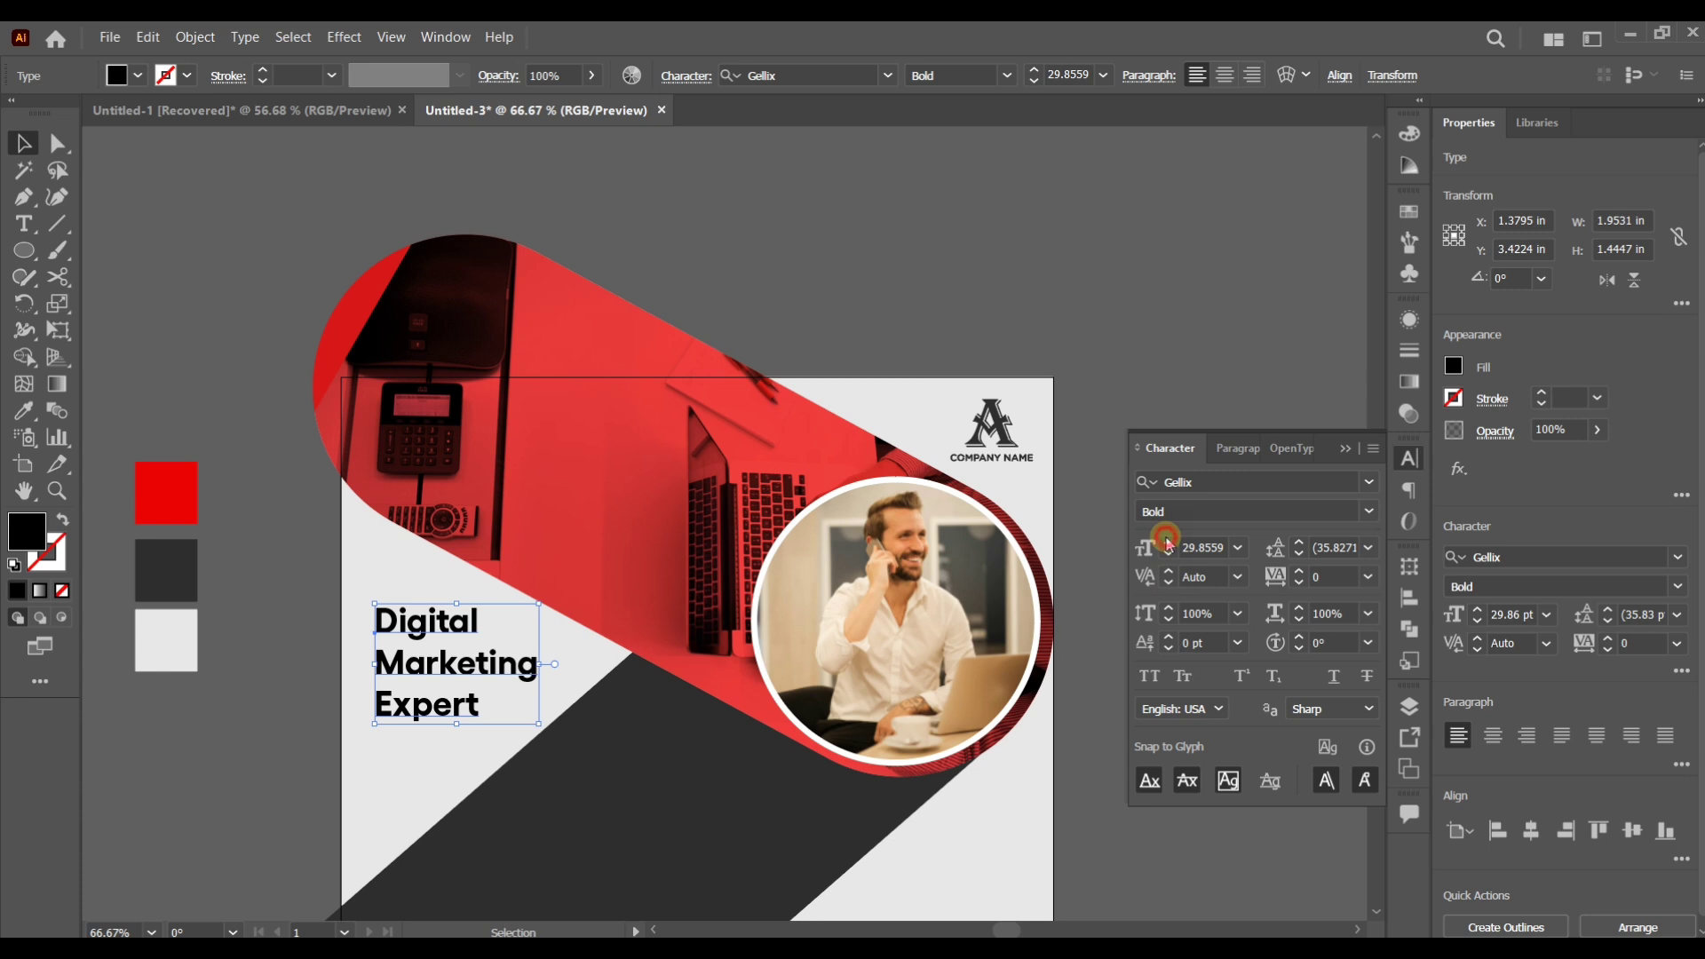
click(1169, 543)
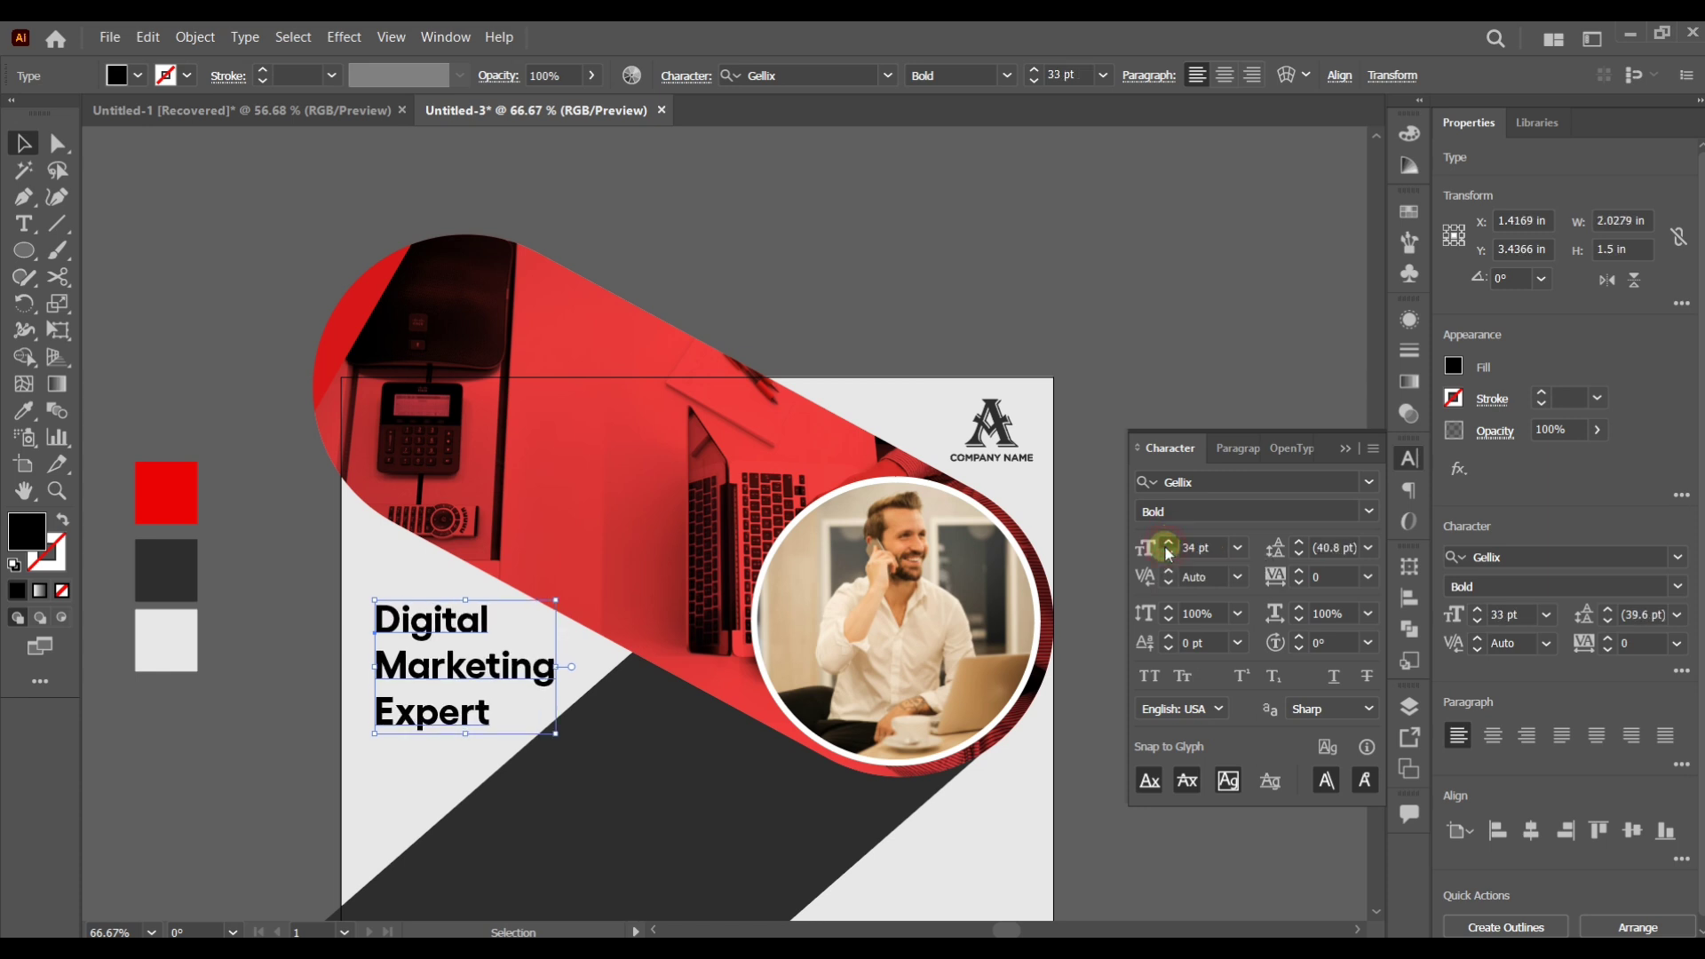
click(1169, 544)
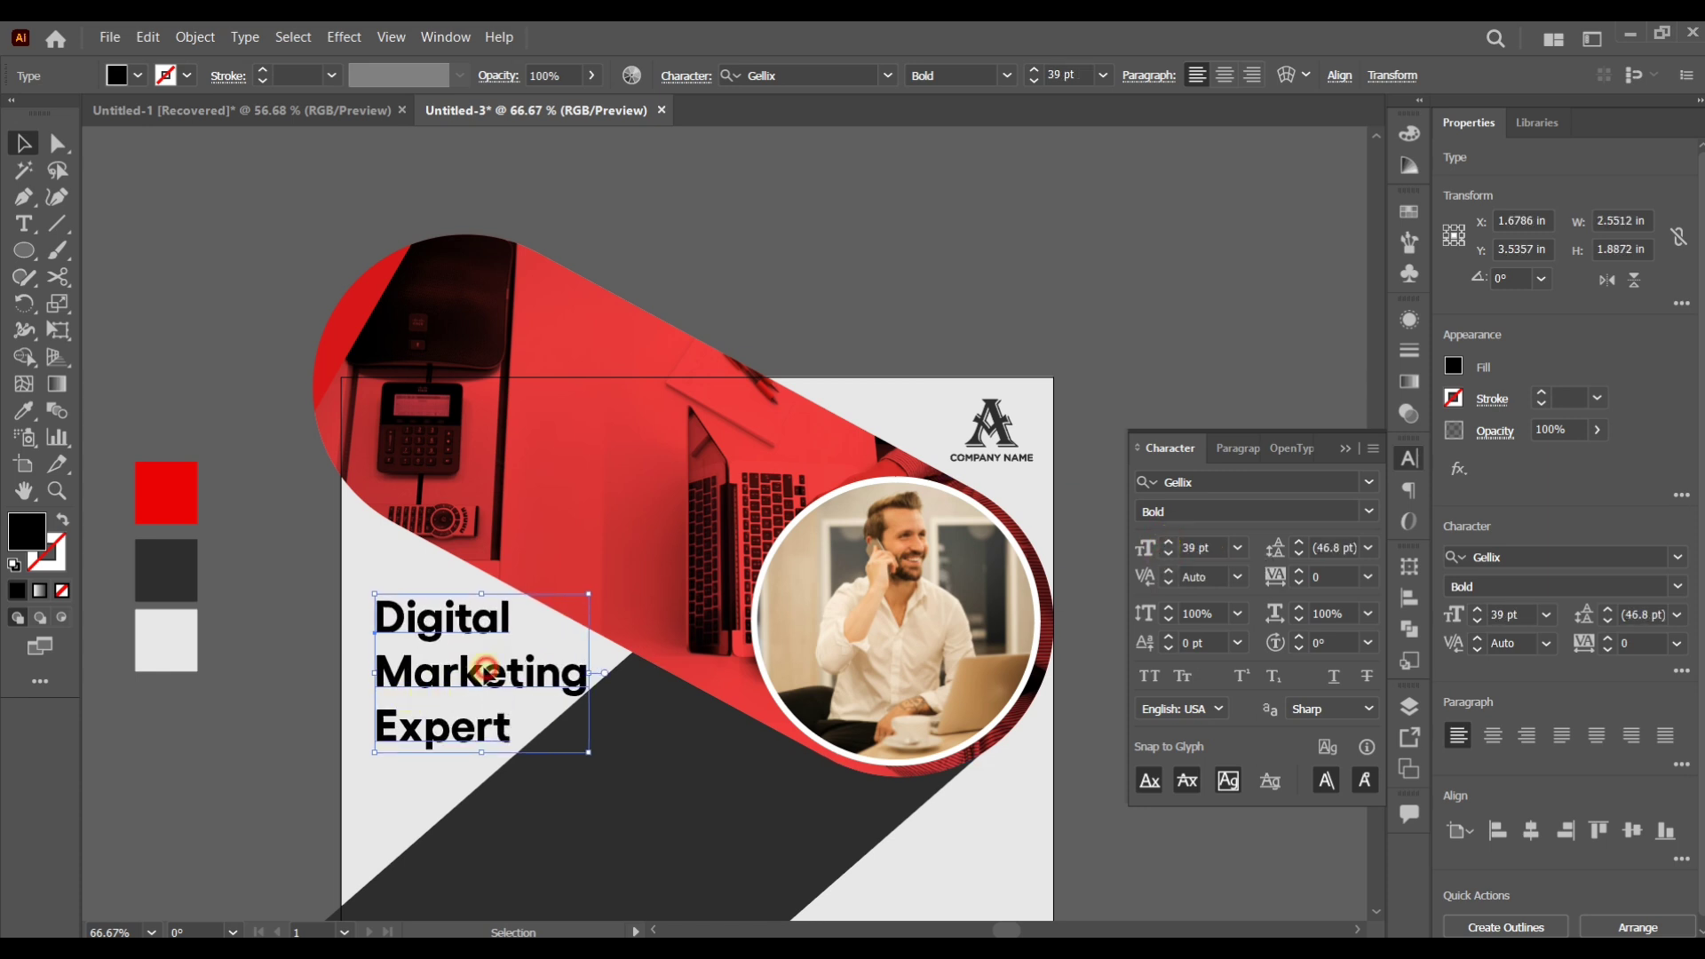
Step: Shift the heading slightly left into position on the flyer
drag(485, 670, 479, 672)
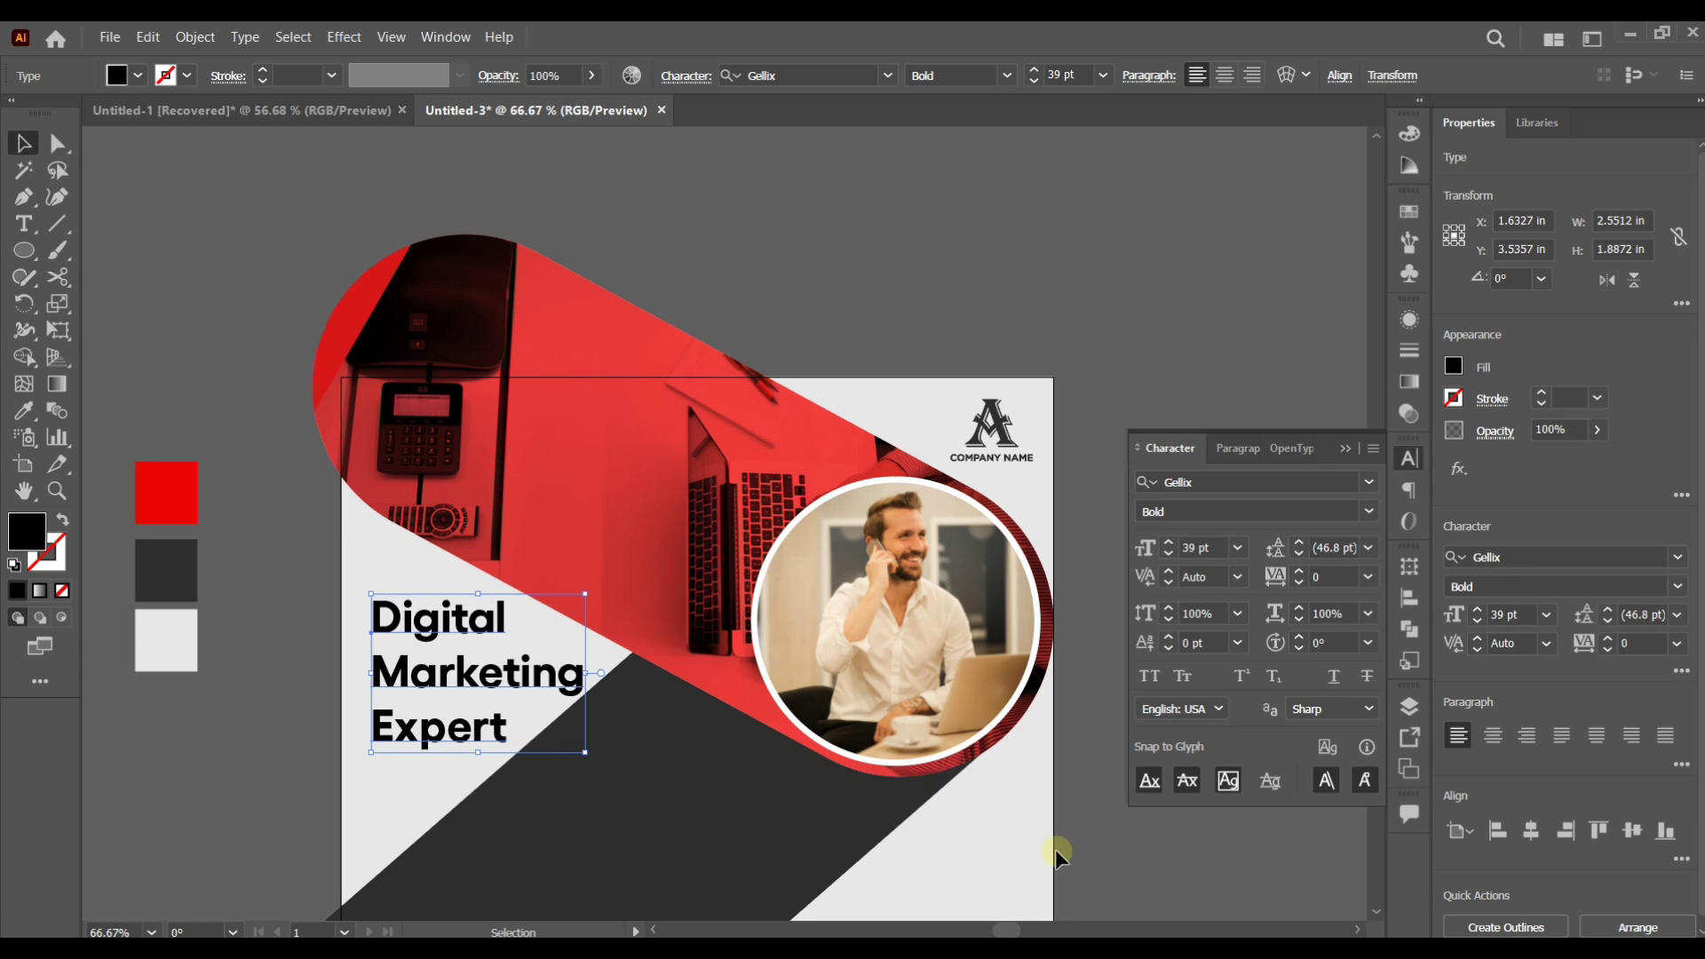
click(1169, 877)
scroll(804, 792, down, 3)
scroll(564, 586, up, 2)
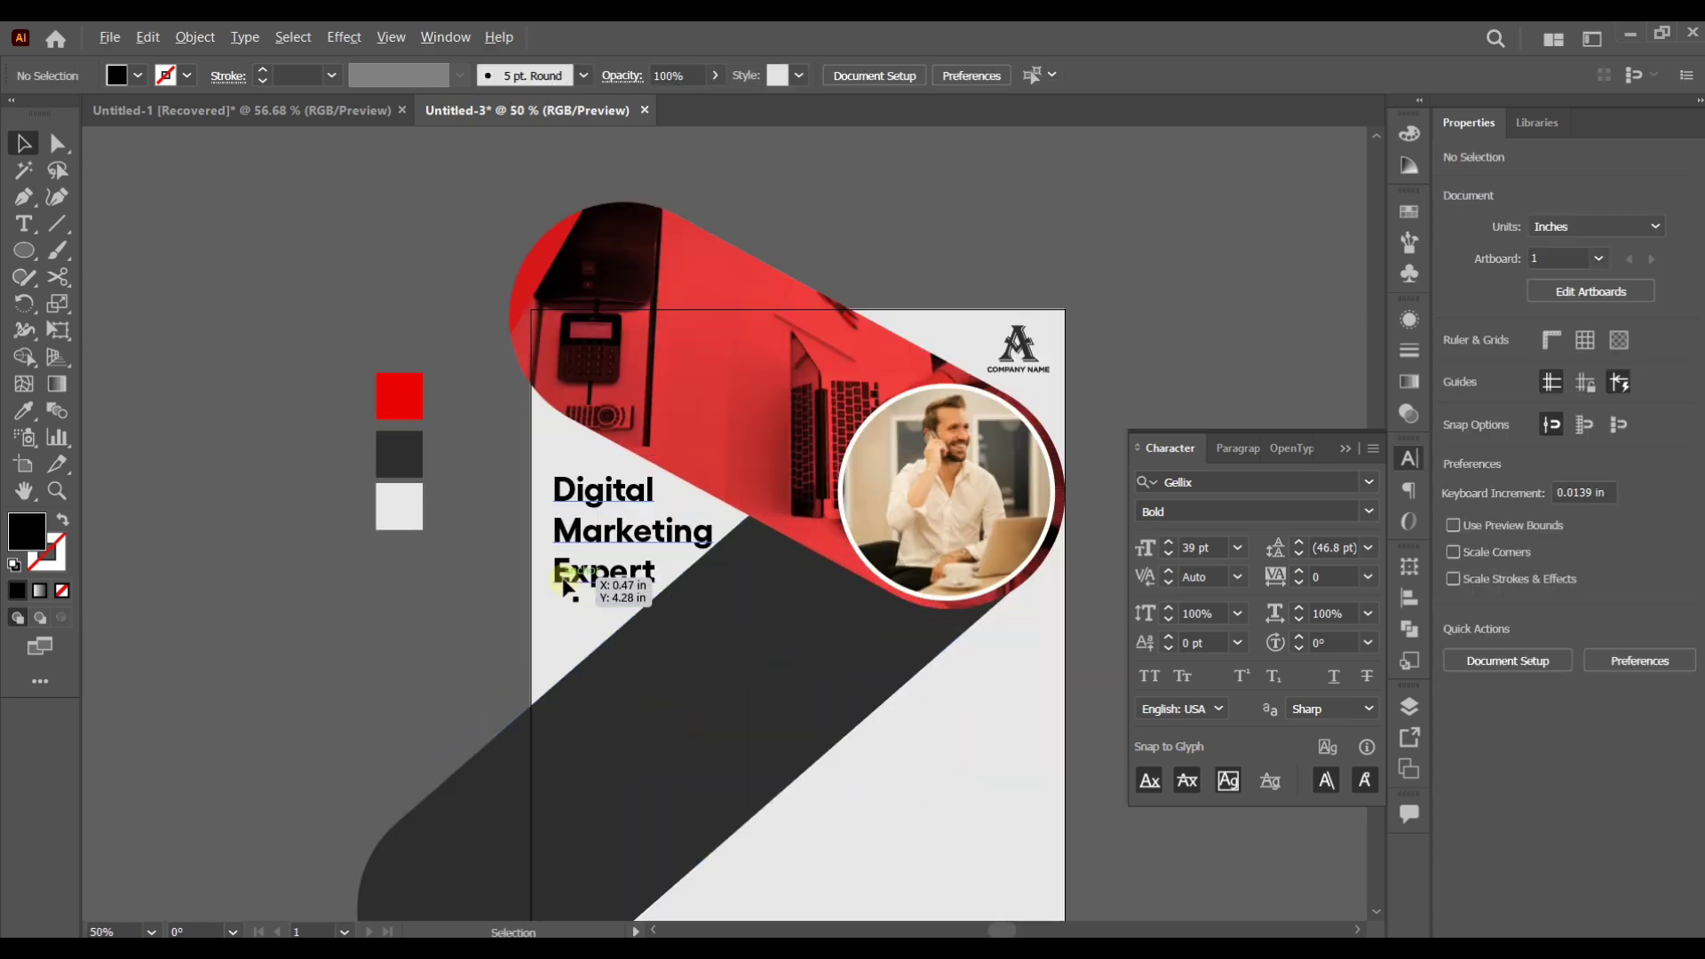
scroll(564, 586, up, 2)
drag(649, 504, 638, 479)
Step: Set the word Expert to the Gellix Medium weight
key(t)
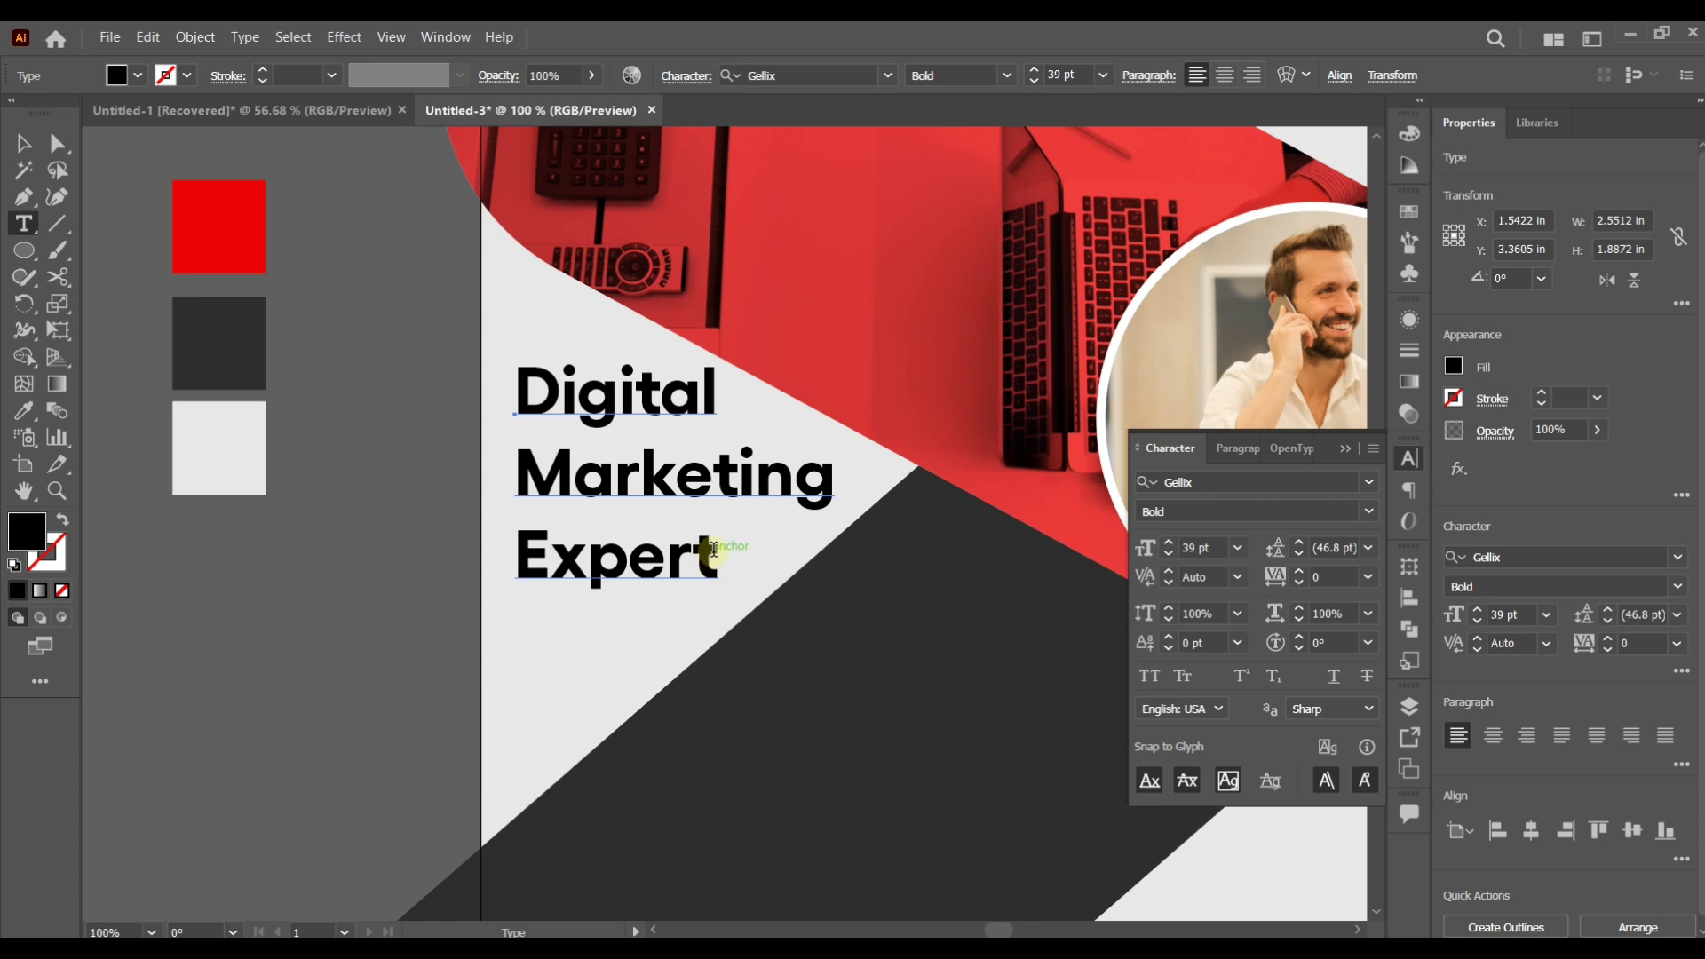
drag(714, 548, 470, 552)
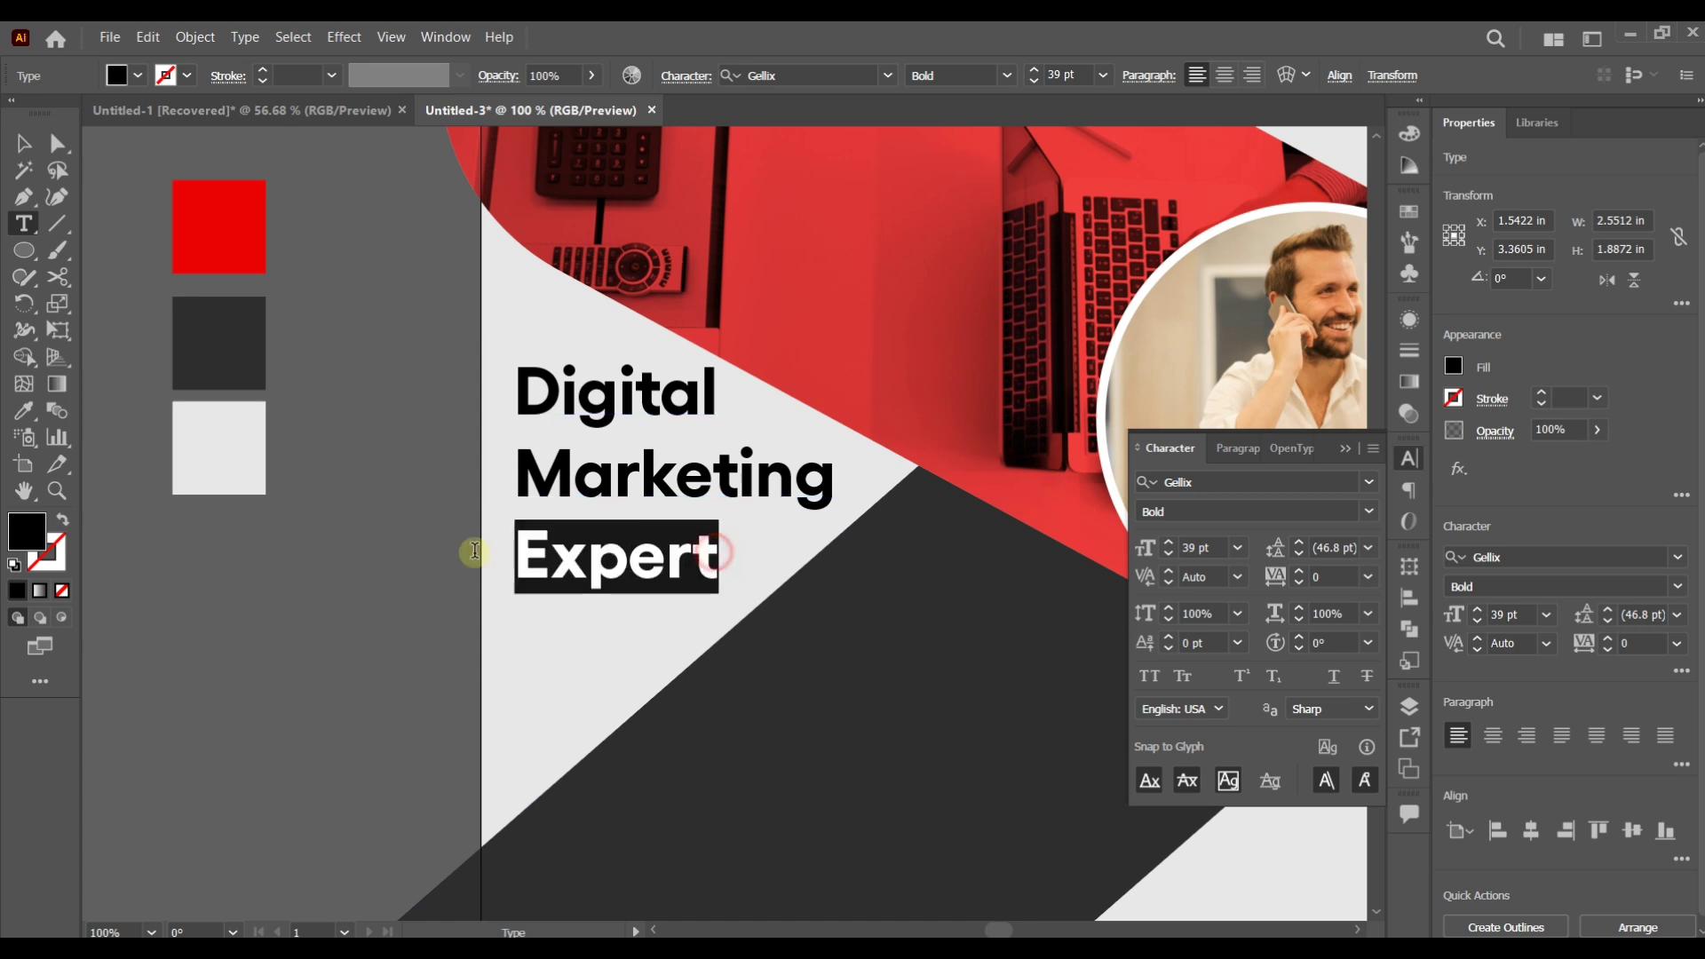
click(1370, 514)
click(1238, 682)
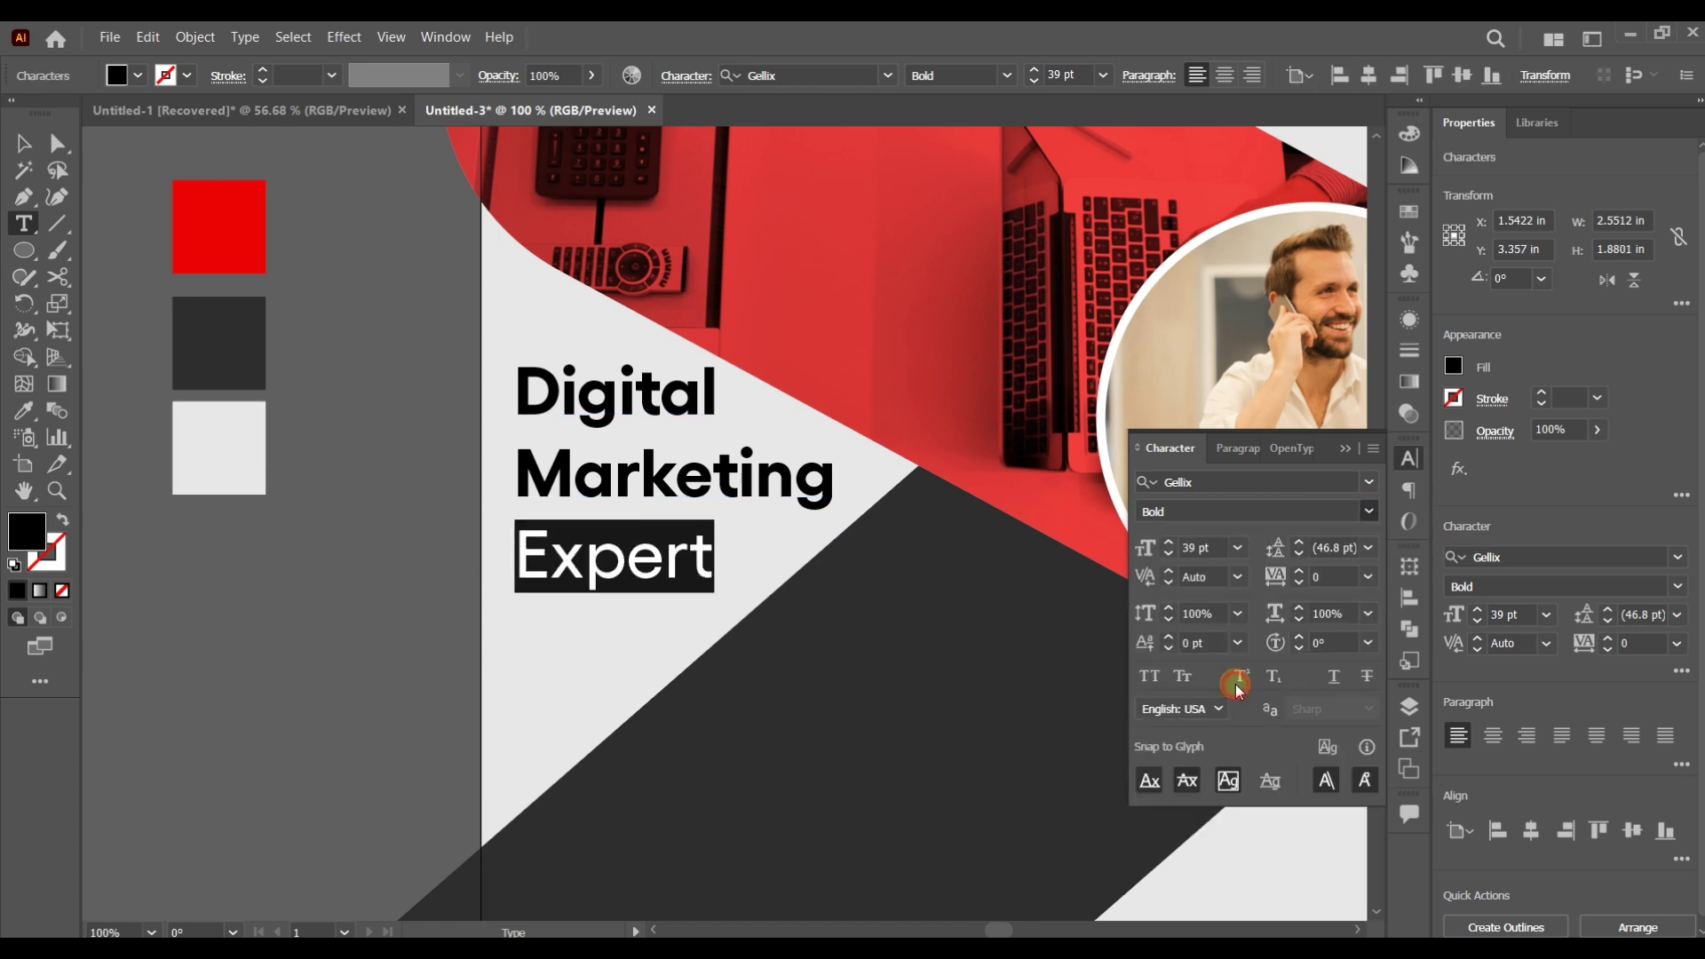
Step: Colour the word Expert with the red swatch
click(28, 410)
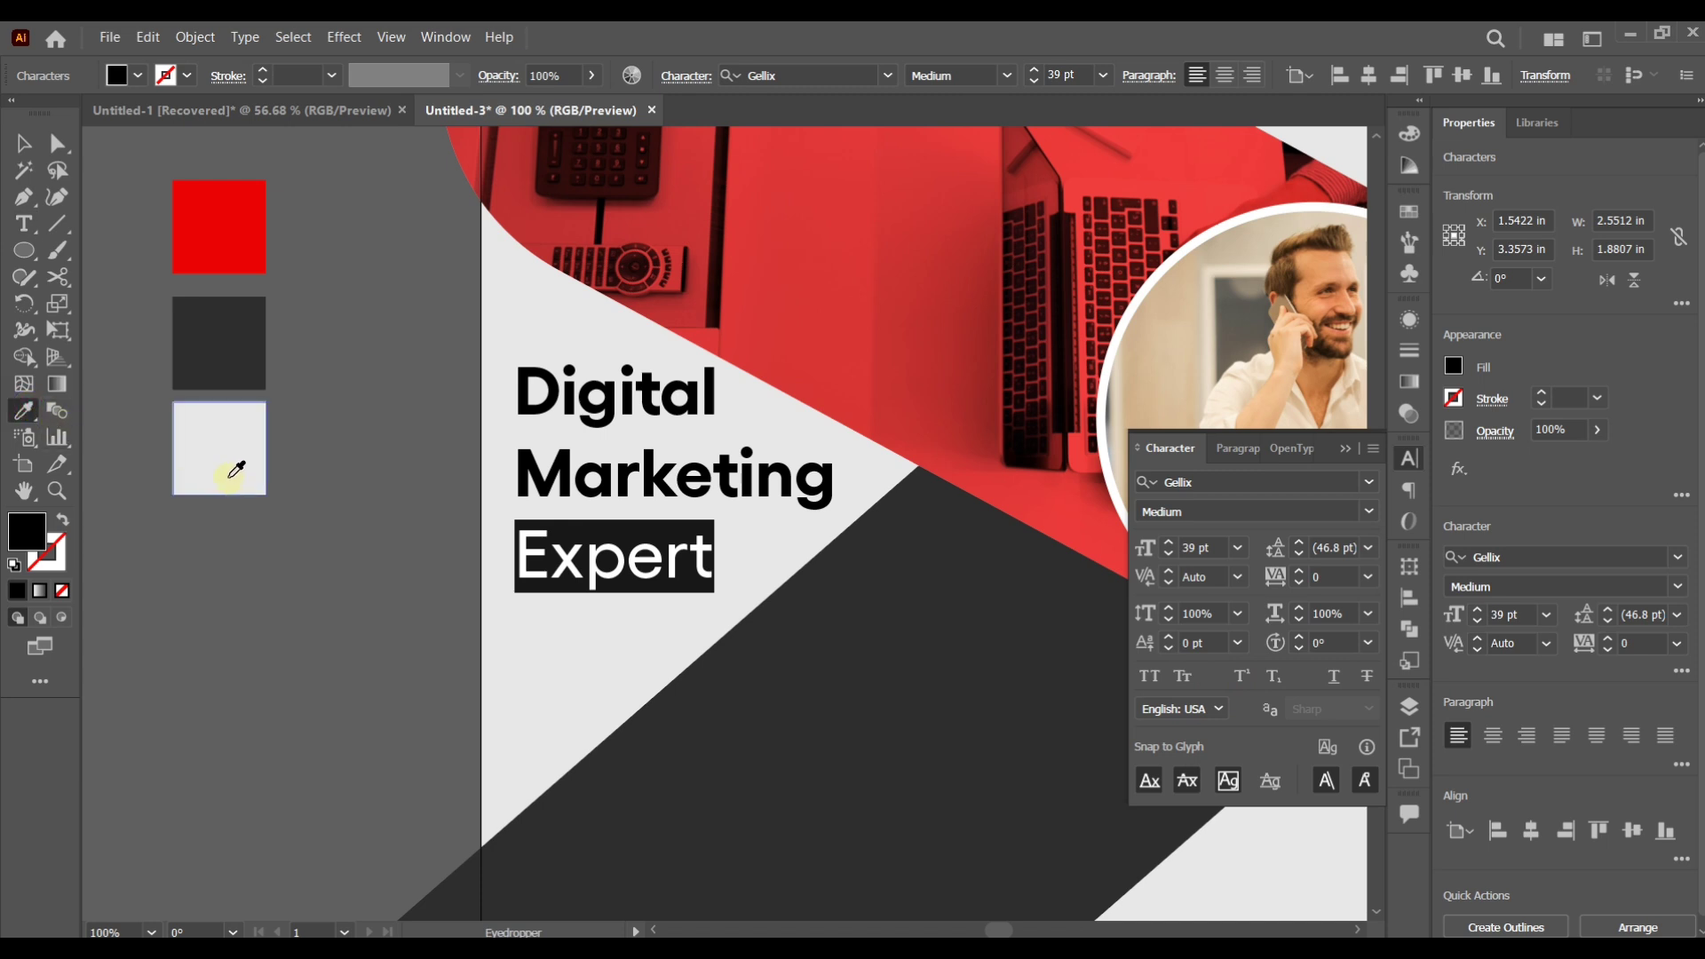
click(29, 222)
click(661, 384)
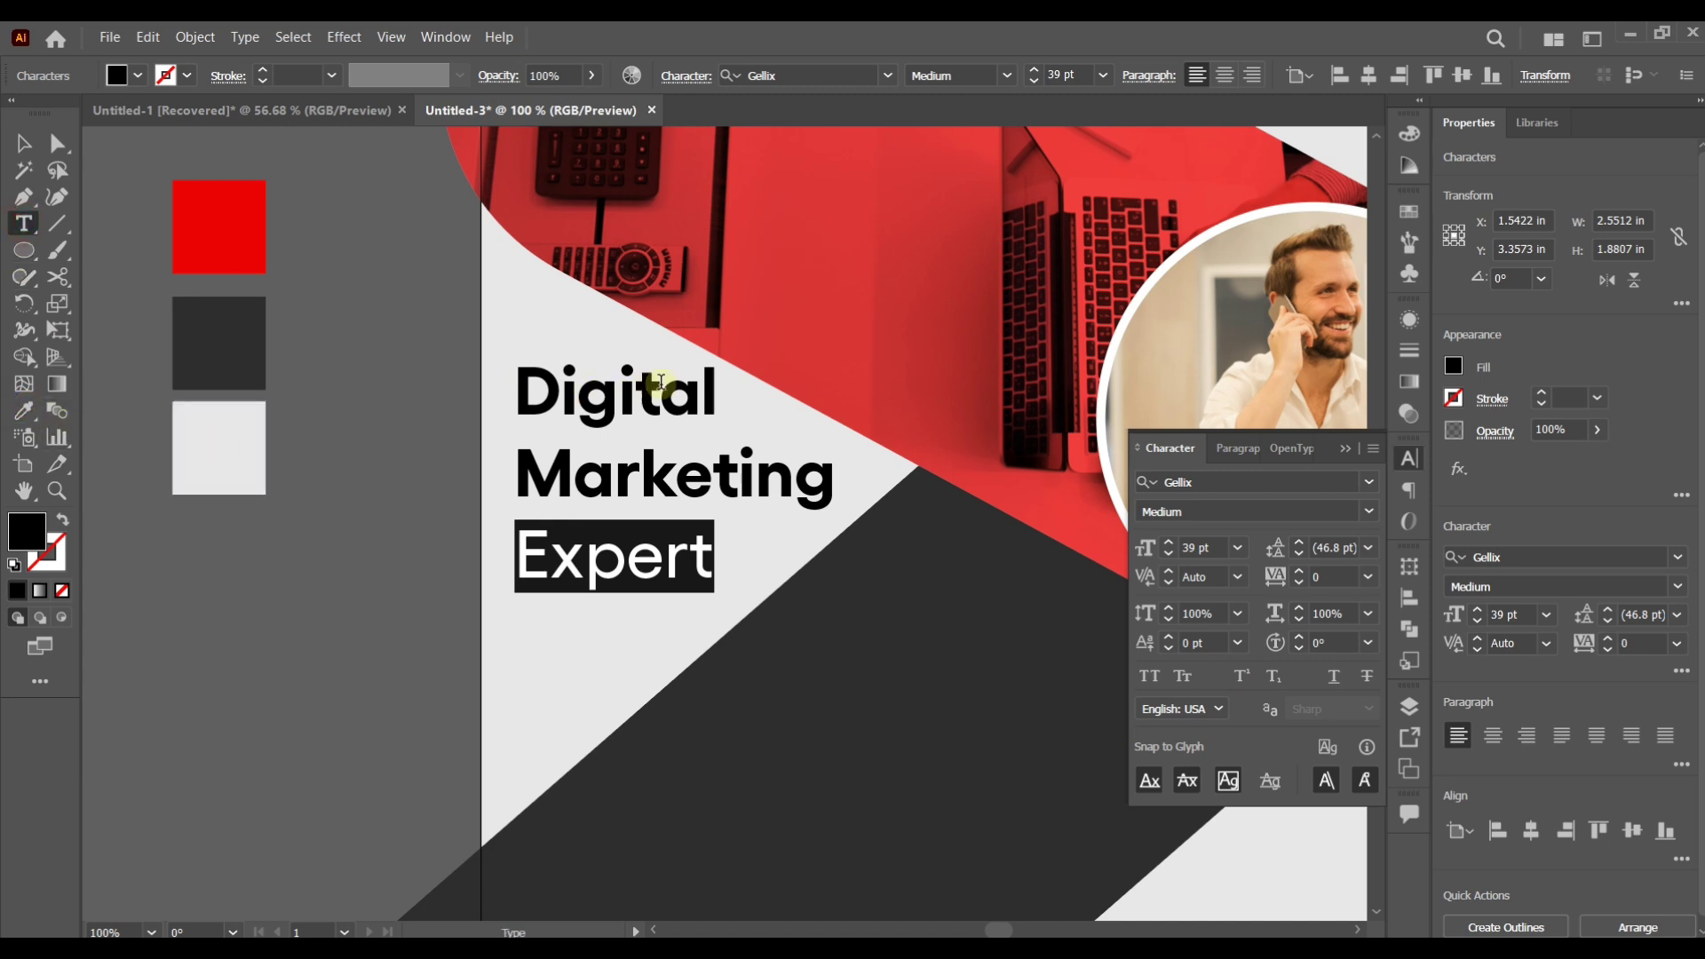
drag(712, 382, 494, 389)
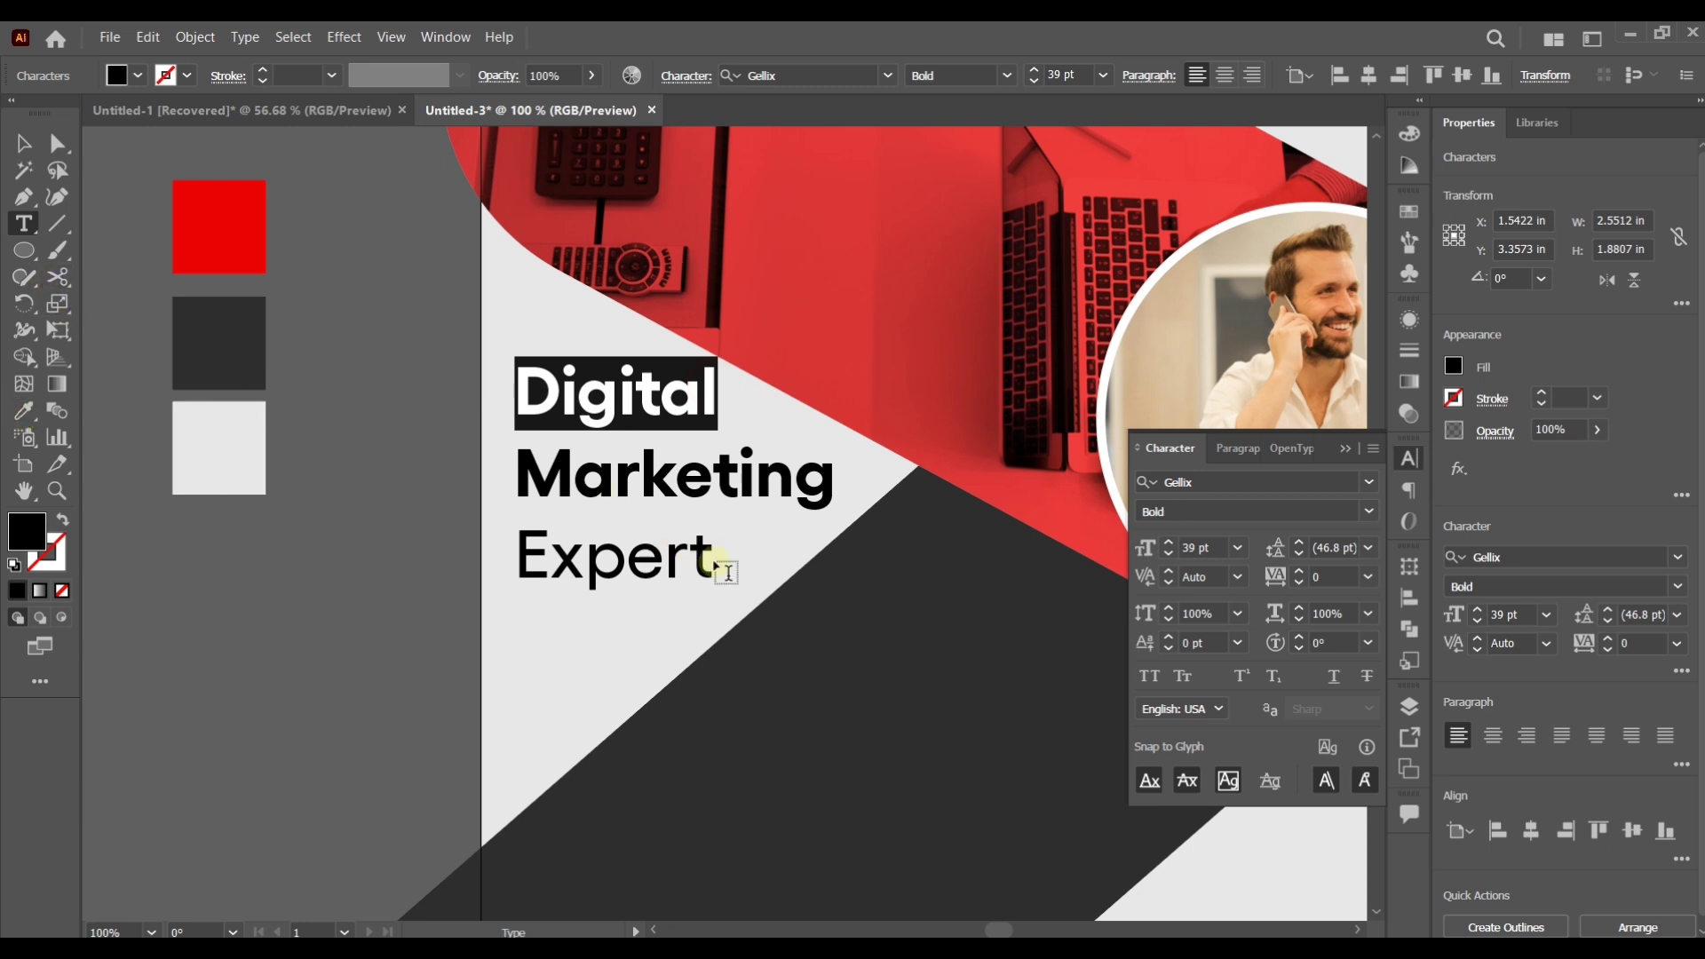
drag(707, 555, 514, 555)
click(24, 410)
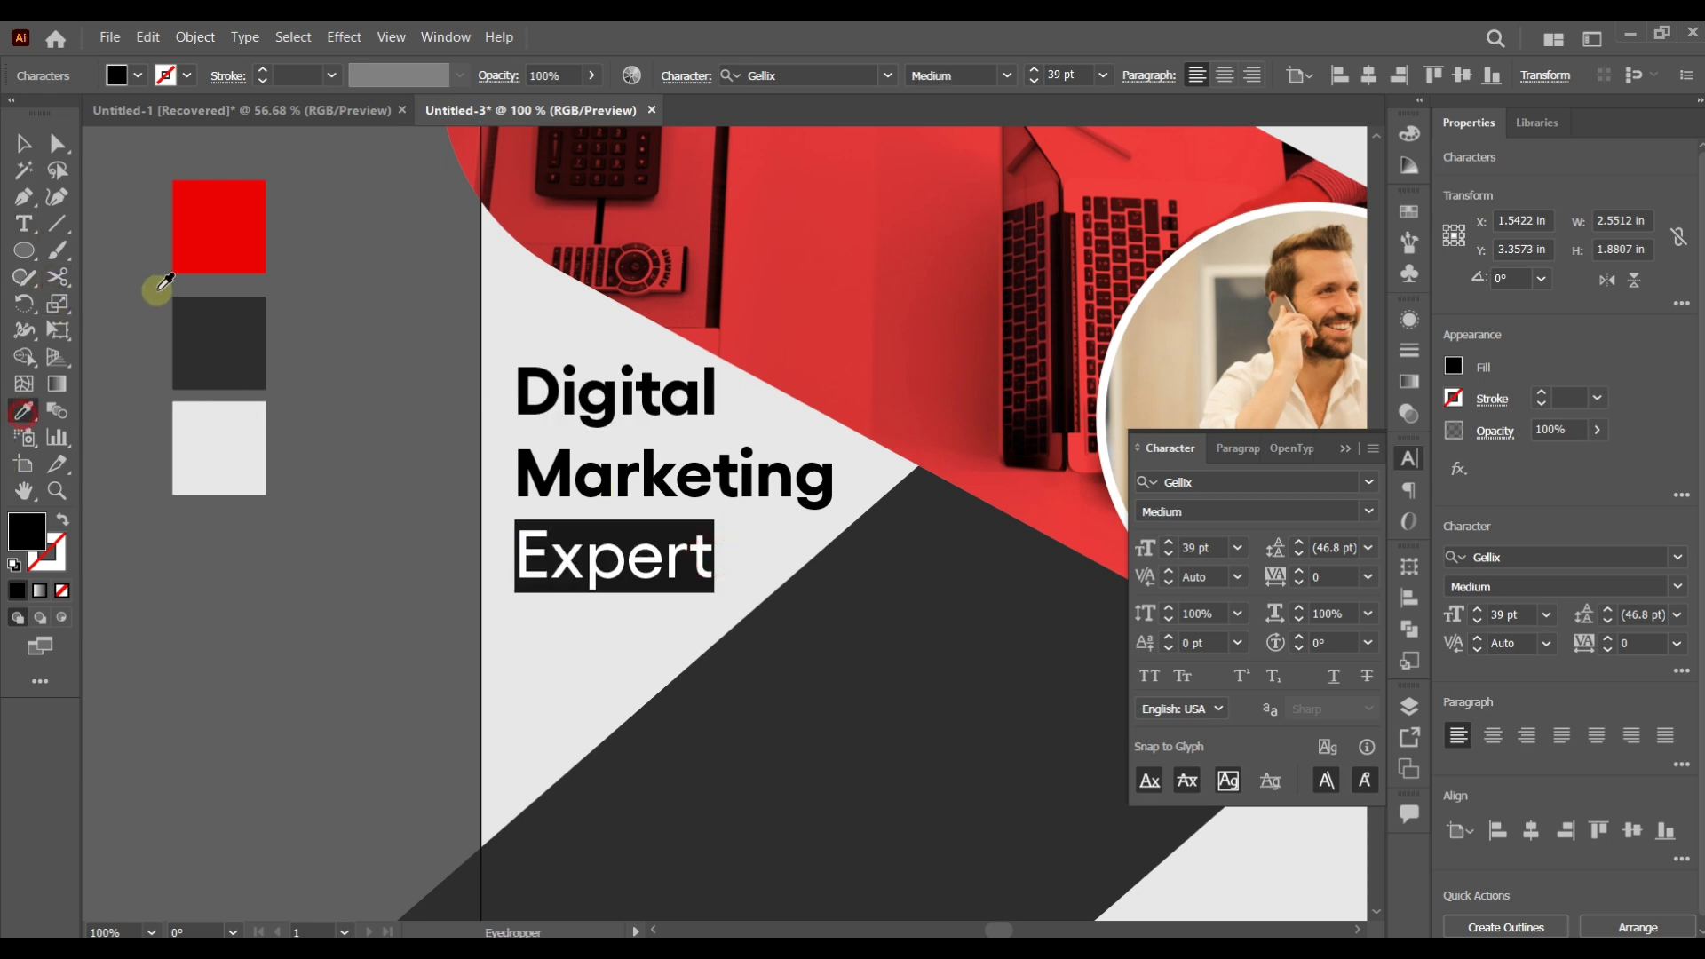
click(218, 227)
click(18, 158)
Step: Pan the view down to show the flyer's lower part
click(342, 643)
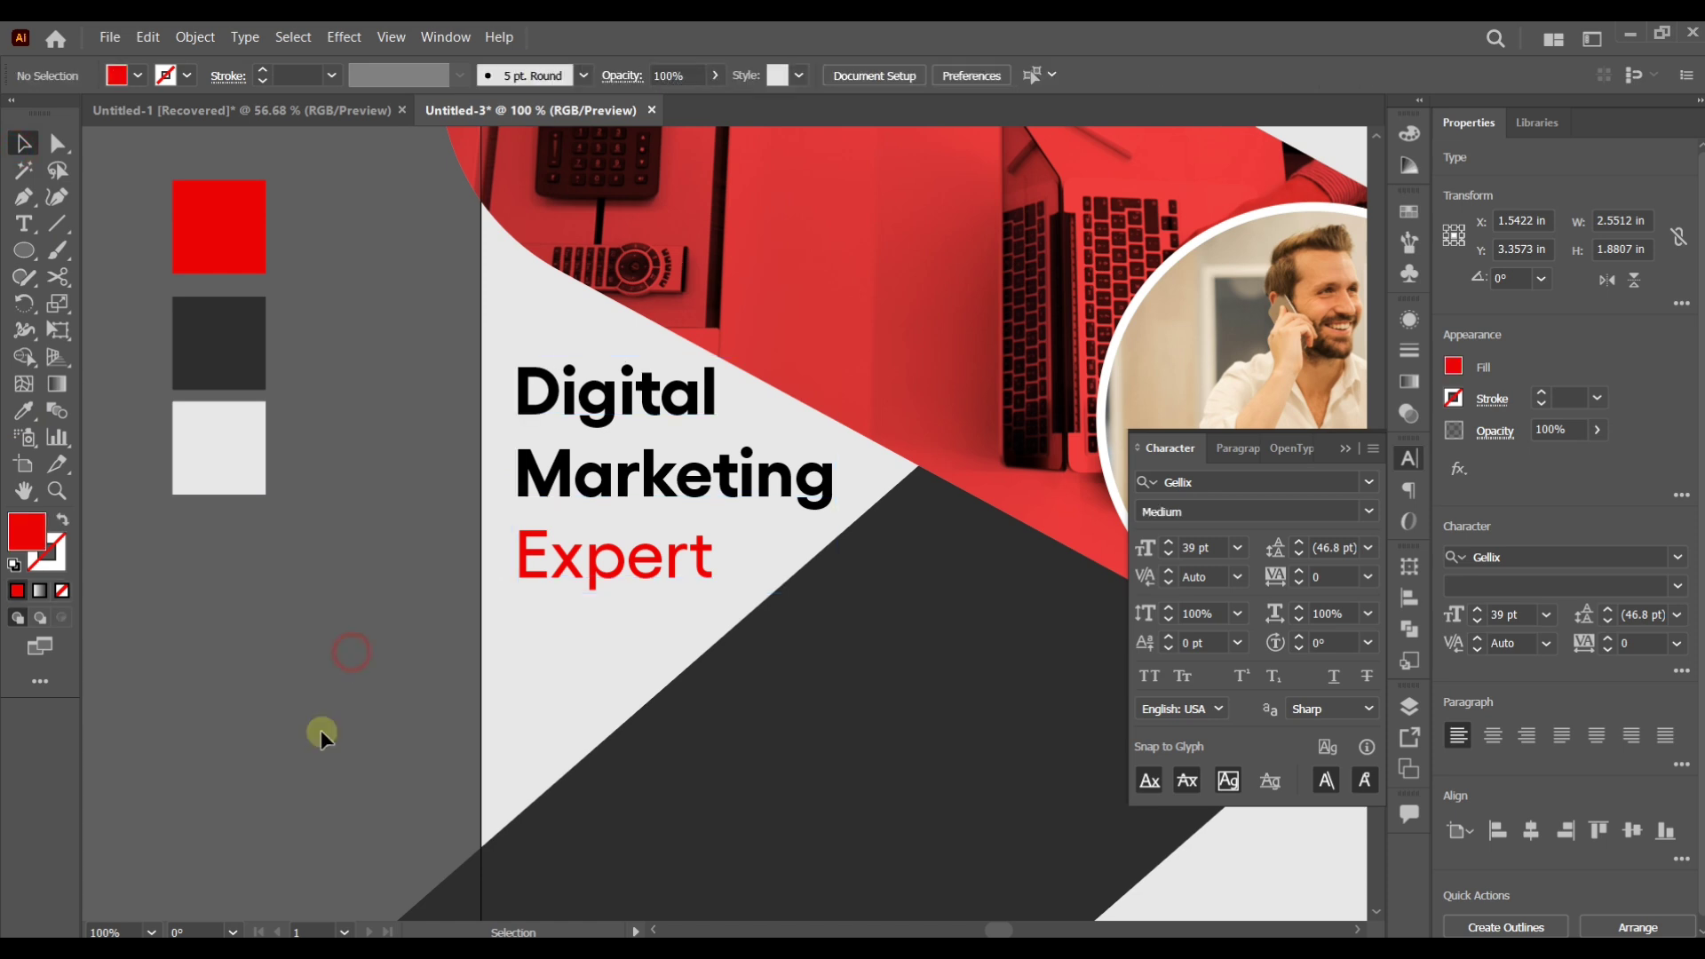
scroll(320, 728, down, 2)
drag(415, 835, 430, 696)
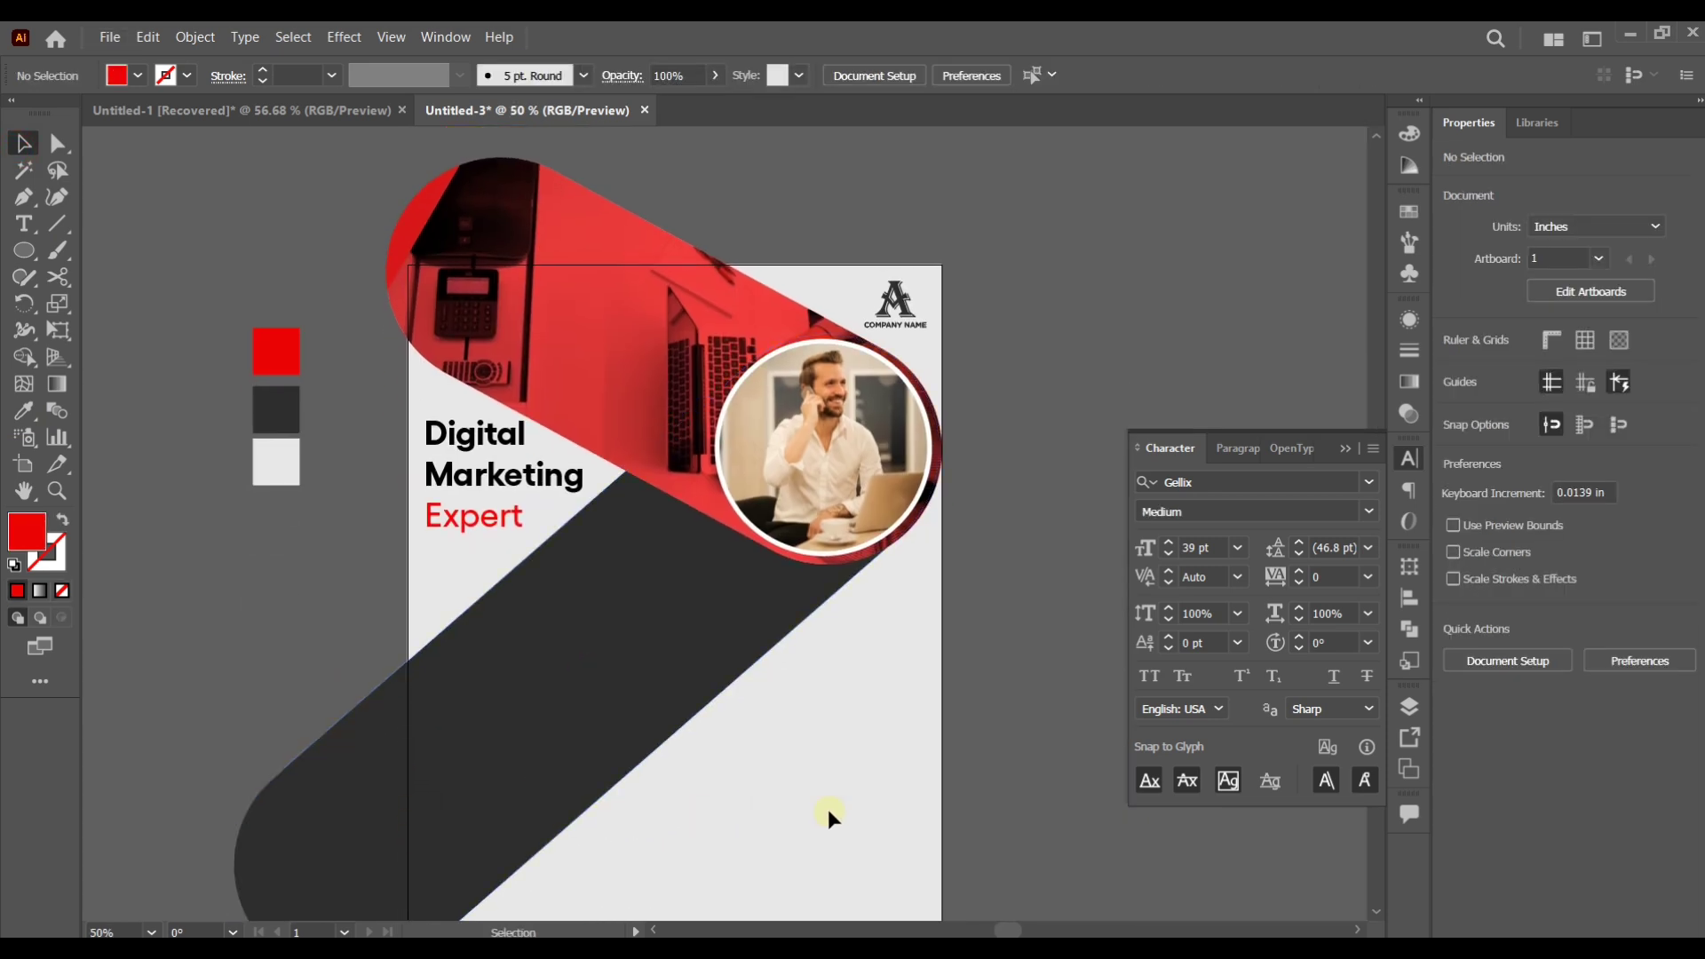
drag(968, 839, 926, 808)
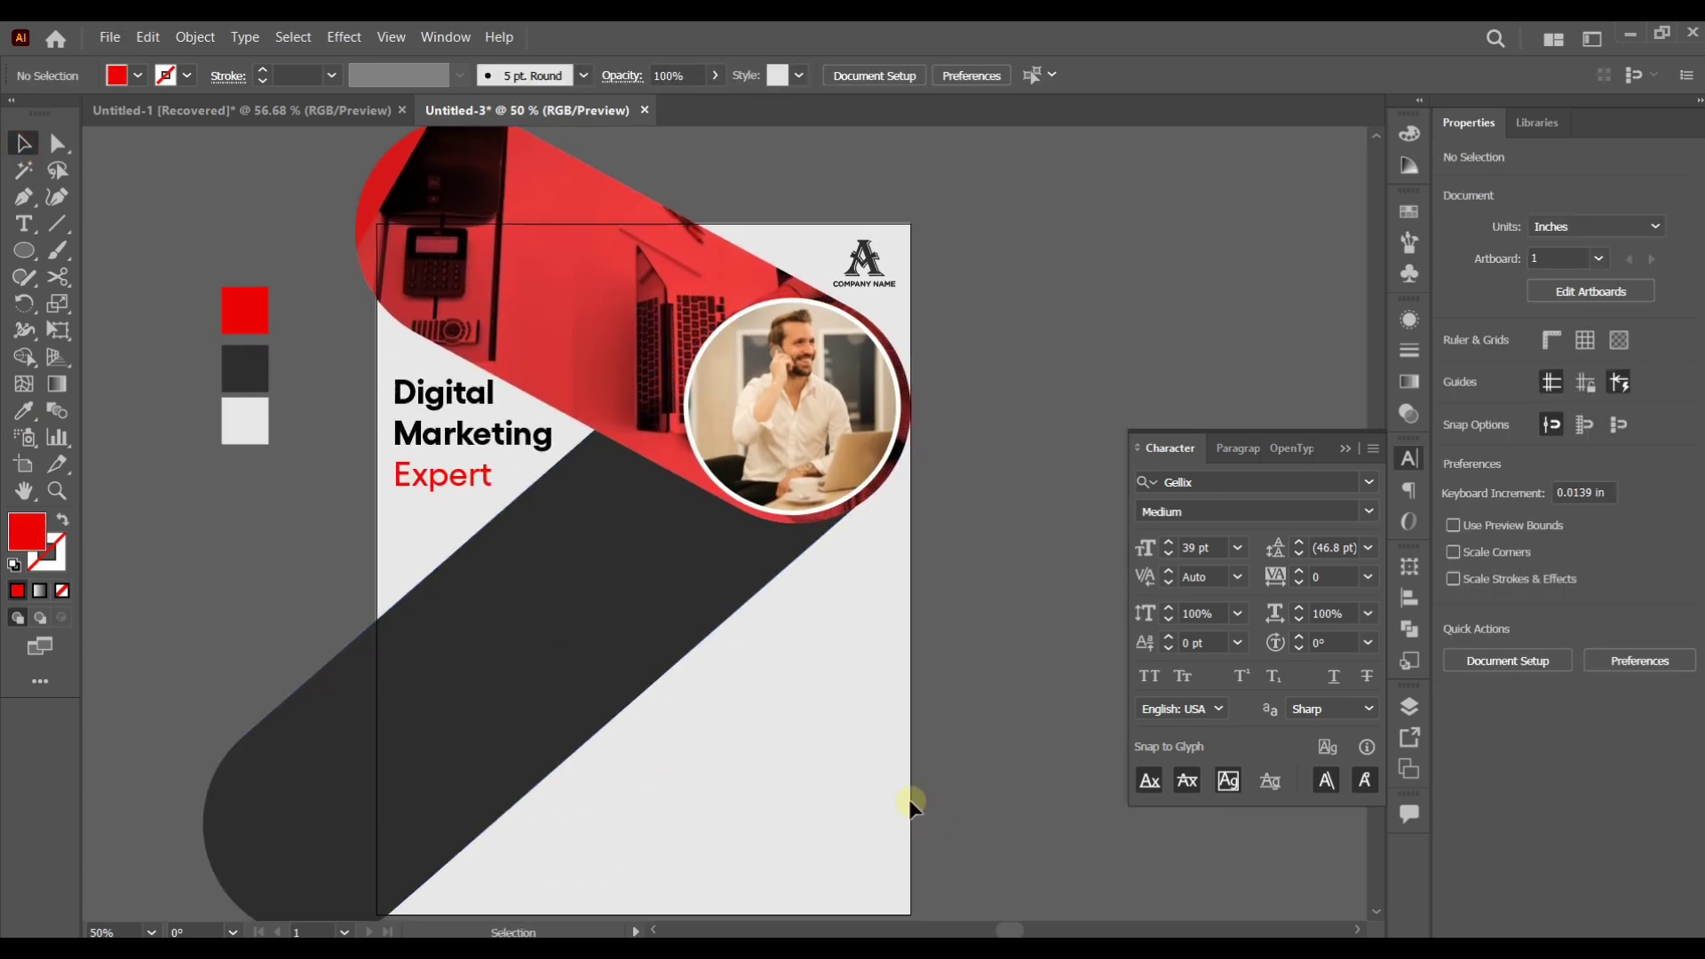
mouse_move(889, 662)
mouse_down()
mouse_move(875, 739)
mouse_move(858, 643)
mouse_move(842, 671)
mouse_up()
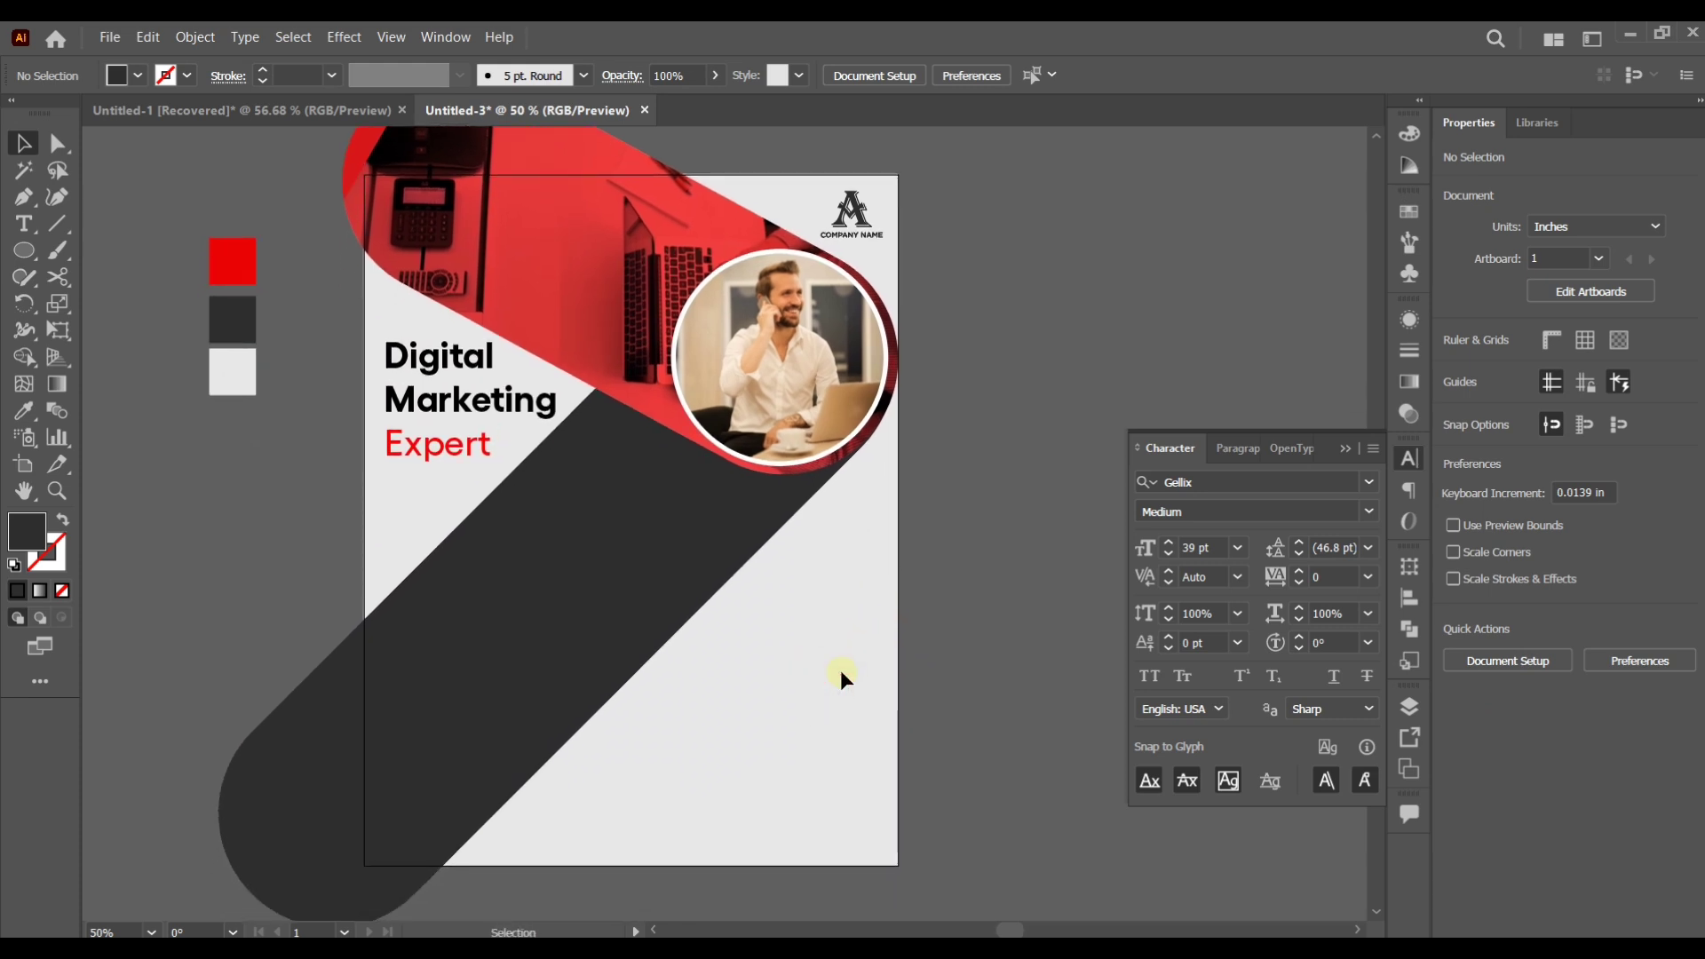
click(621, 491)
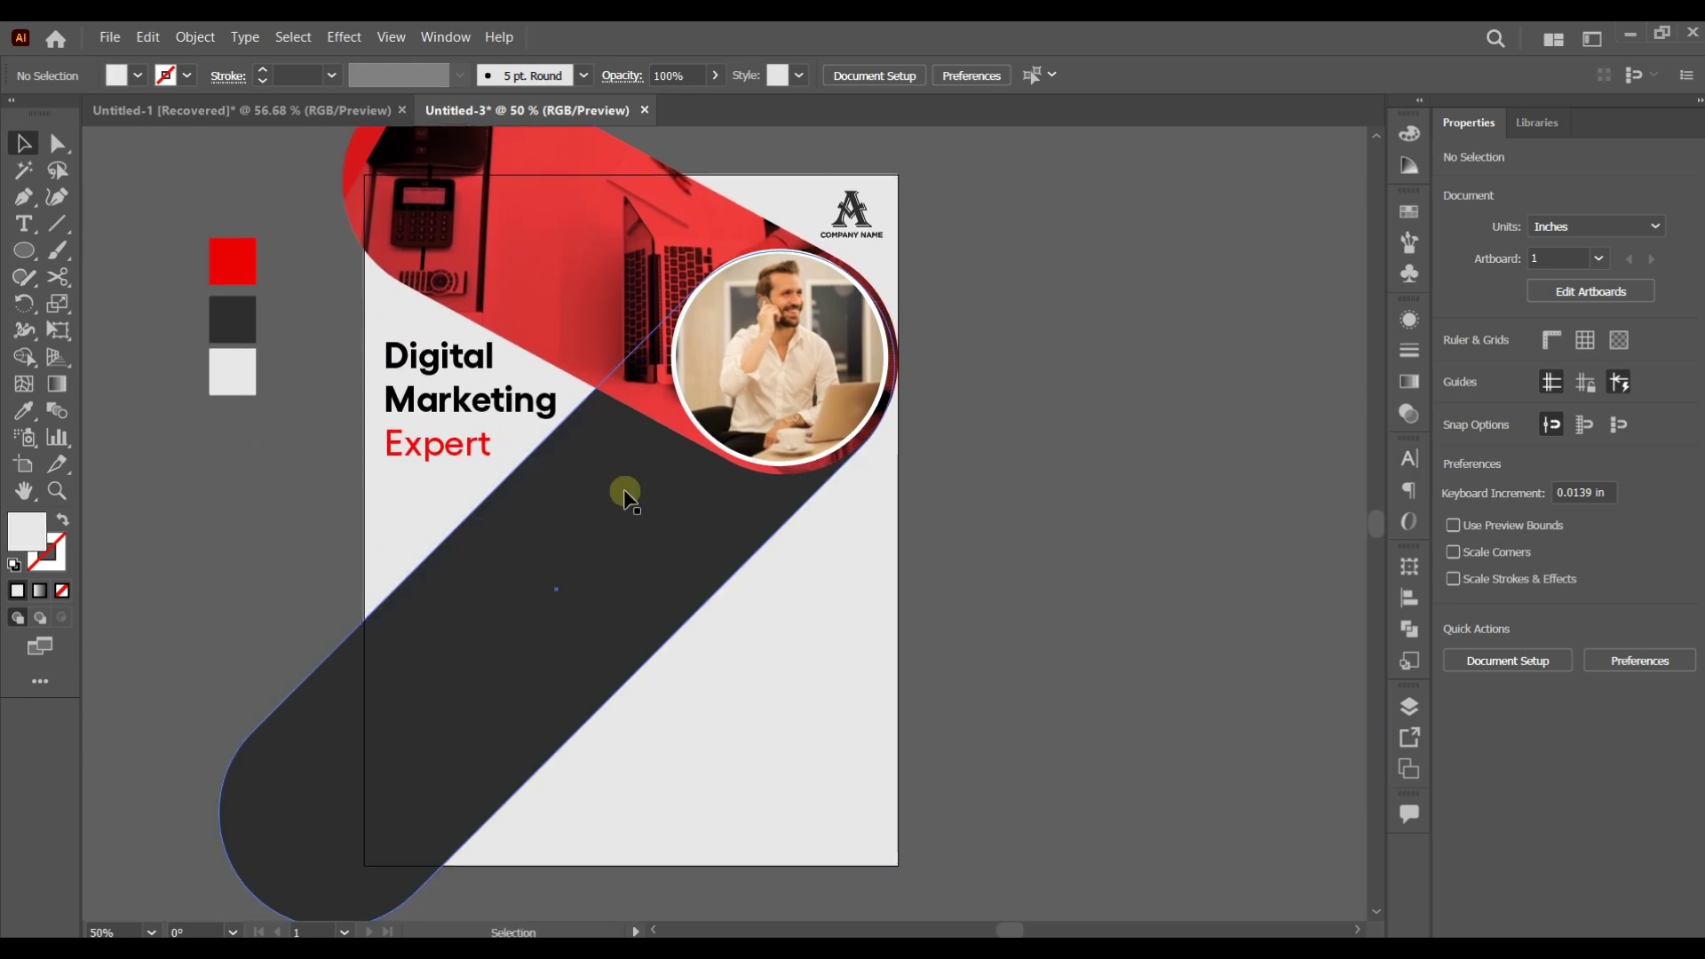
Step: Copy the three left contact icons from Untitled-1 beside the flyer's artboard
click(305, 116)
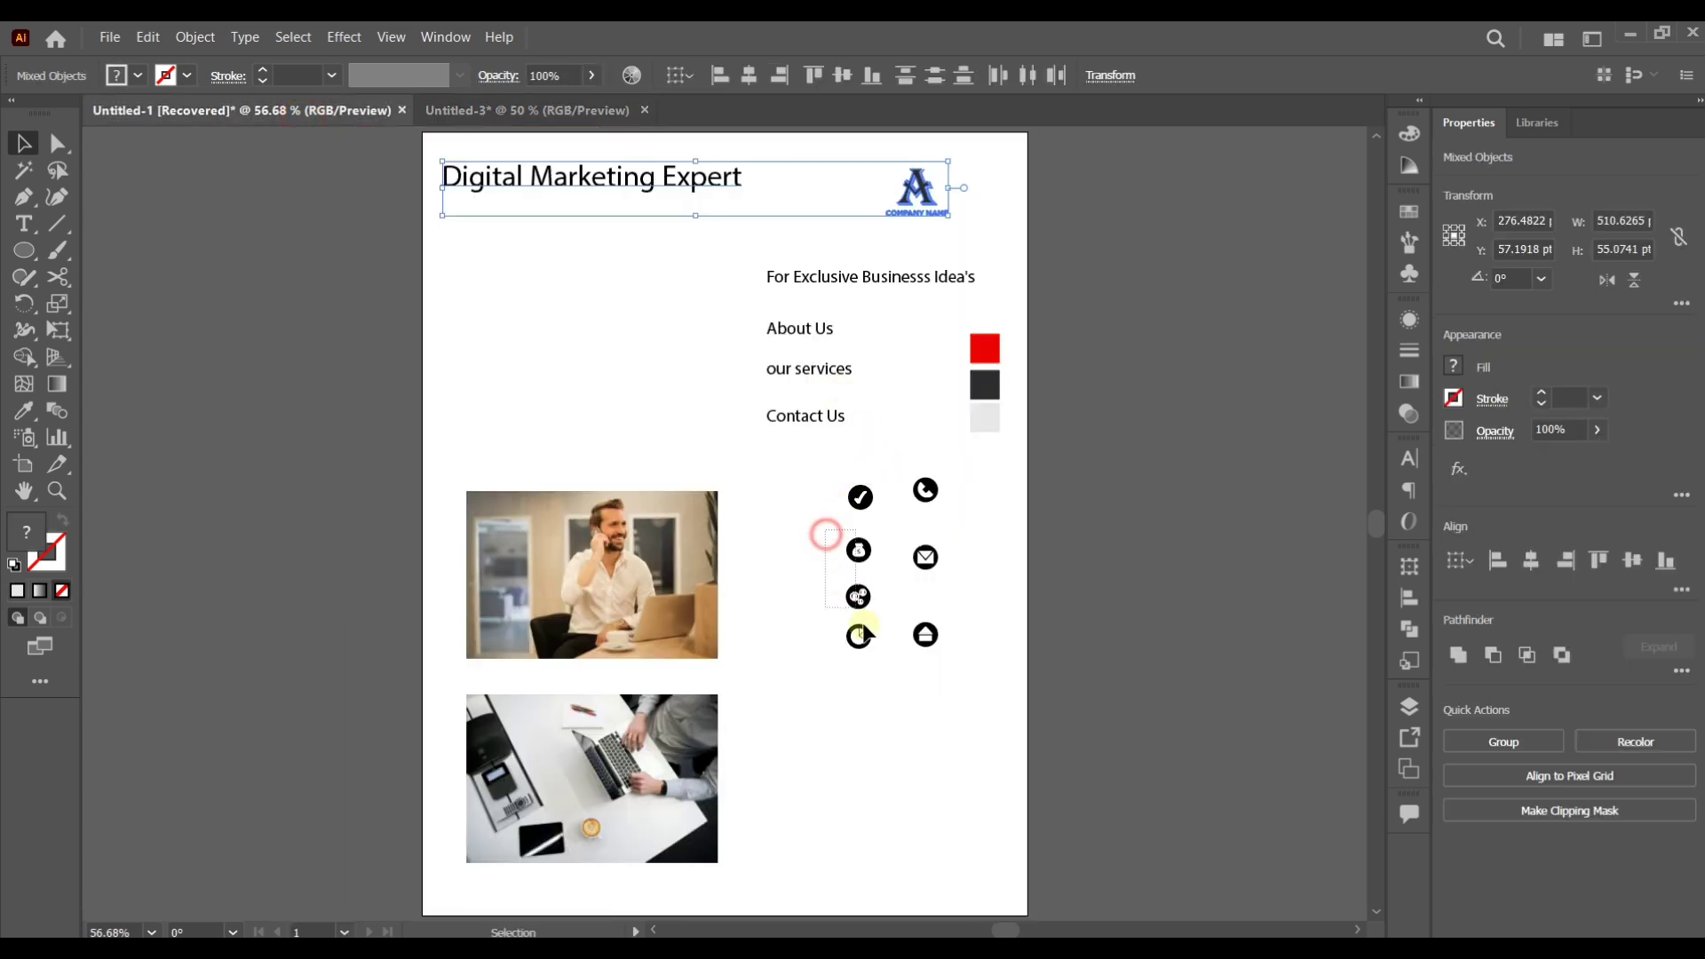
mouse_move(825, 534)
mouse_down()
mouse_move(866, 635)
mouse_move(567, 129)
mouse_move(565, 94)
mouse_move(569, 180)
mouse_up()
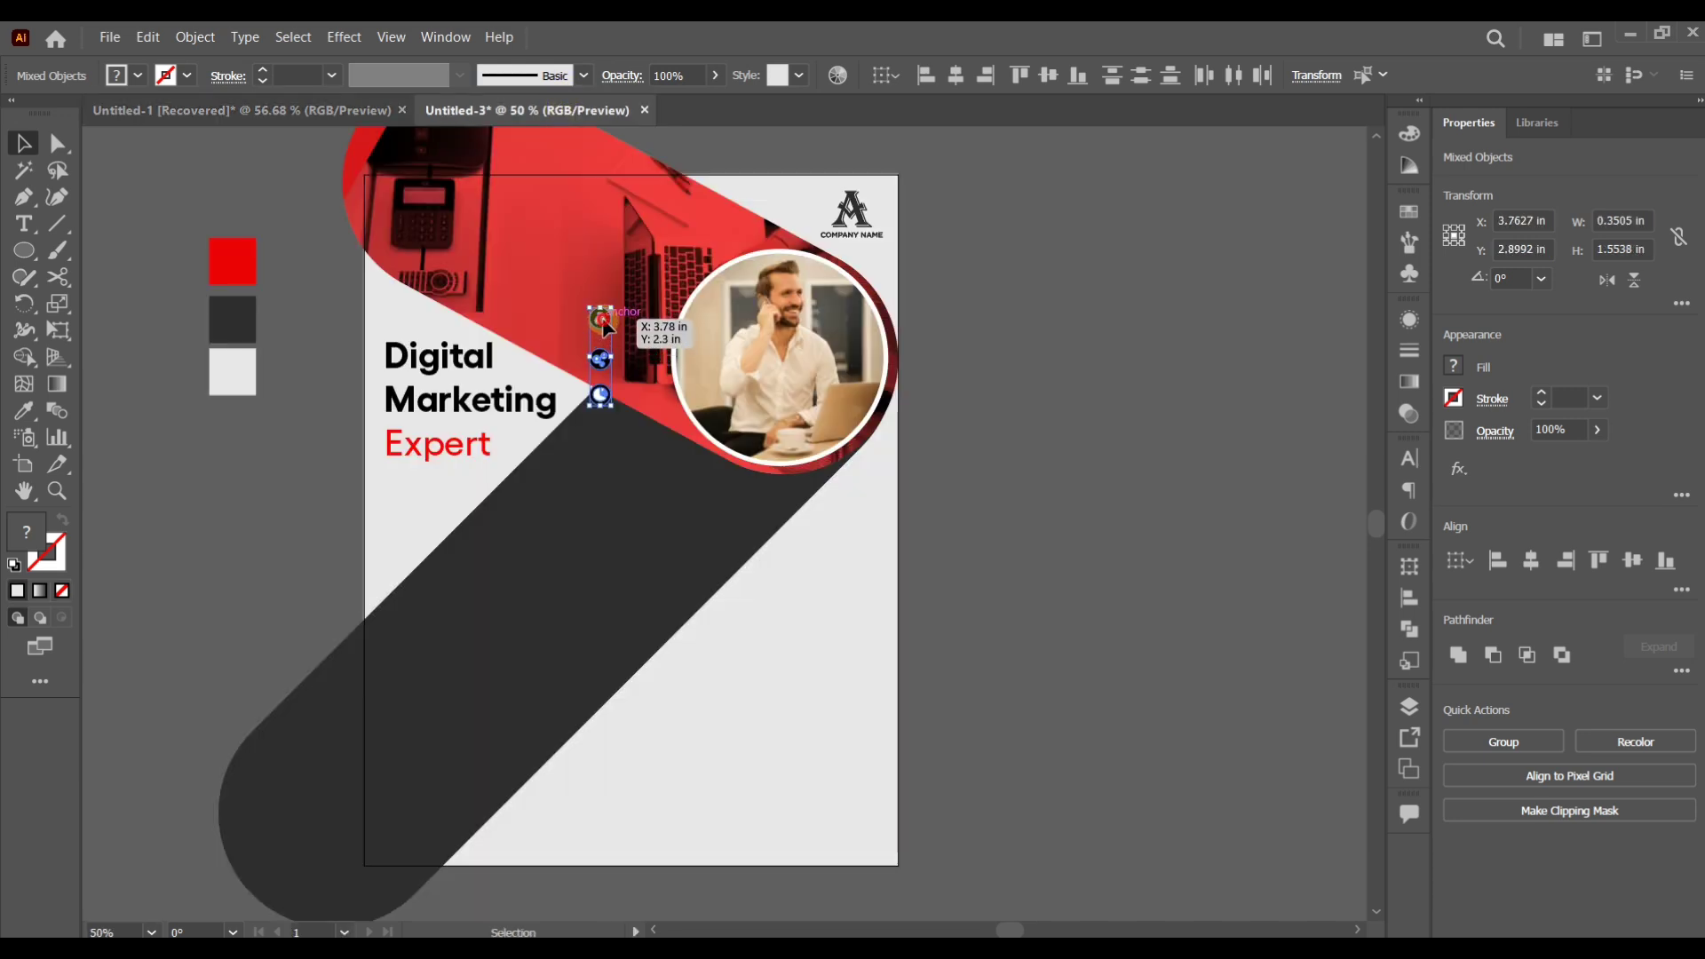
mouse_move(598, 325)
mouse_down()
mouse_move(843, 640)
mouse_move(927, 605)
mouse_up()
click(988, 668)
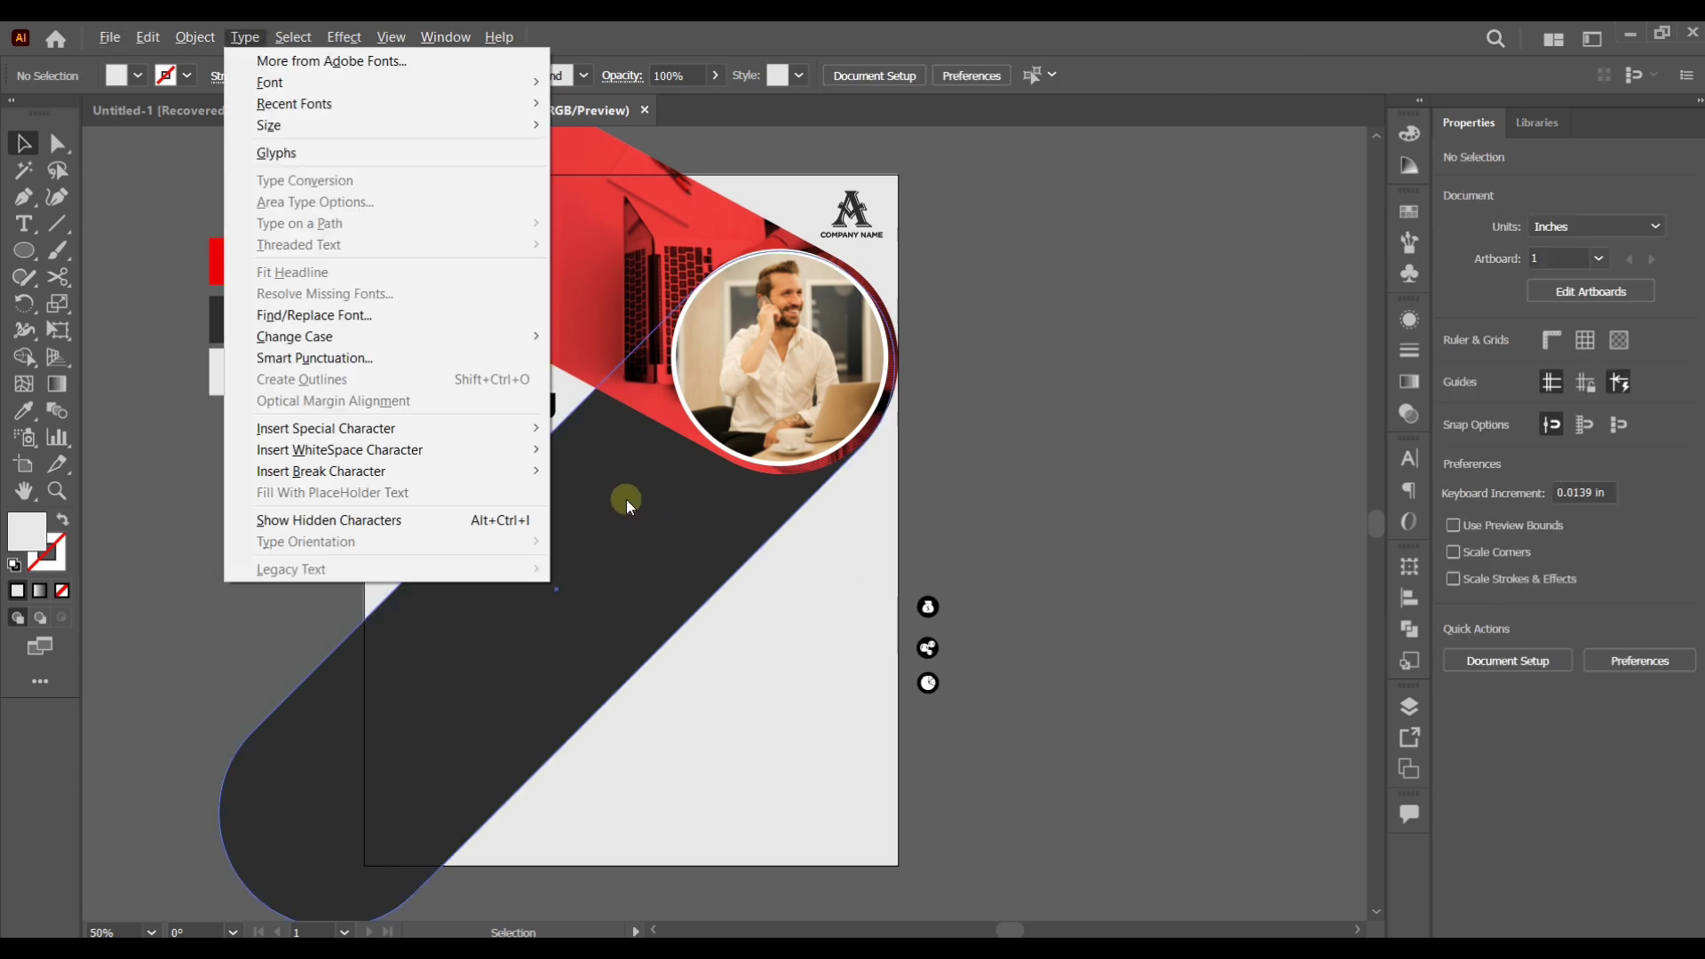
click(652, 515)
Step: Add an 'Our Services' text line on the dark band in light grey
key(t)
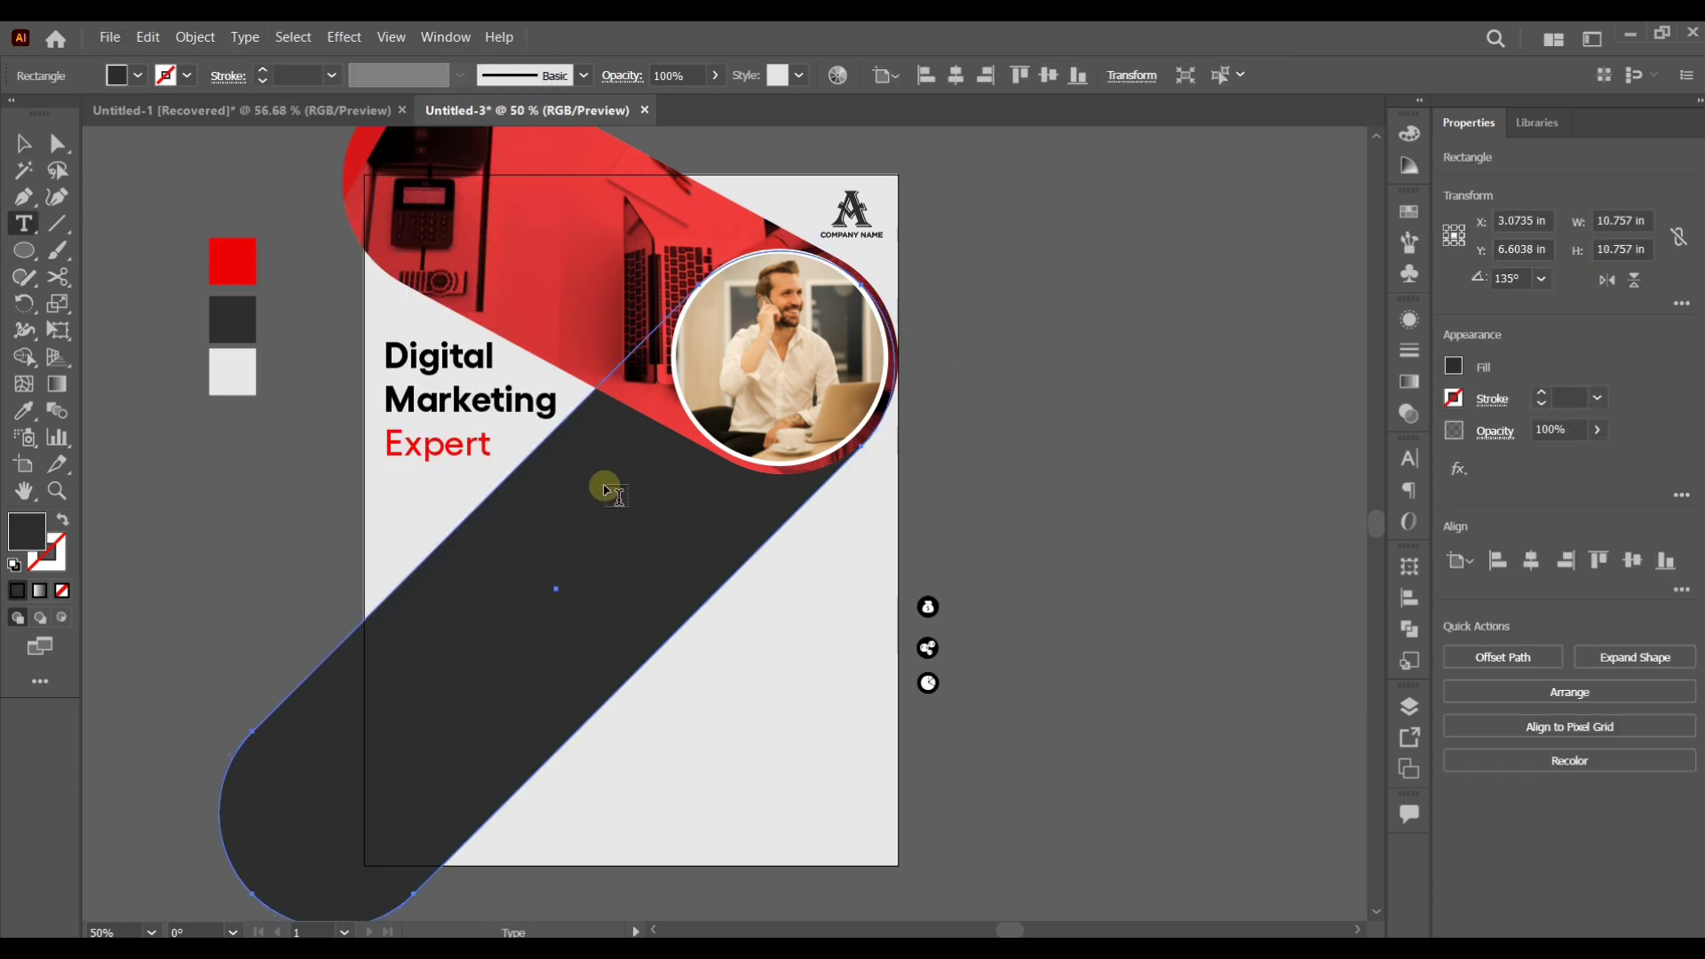
click(603, 482)
text(Our Service)
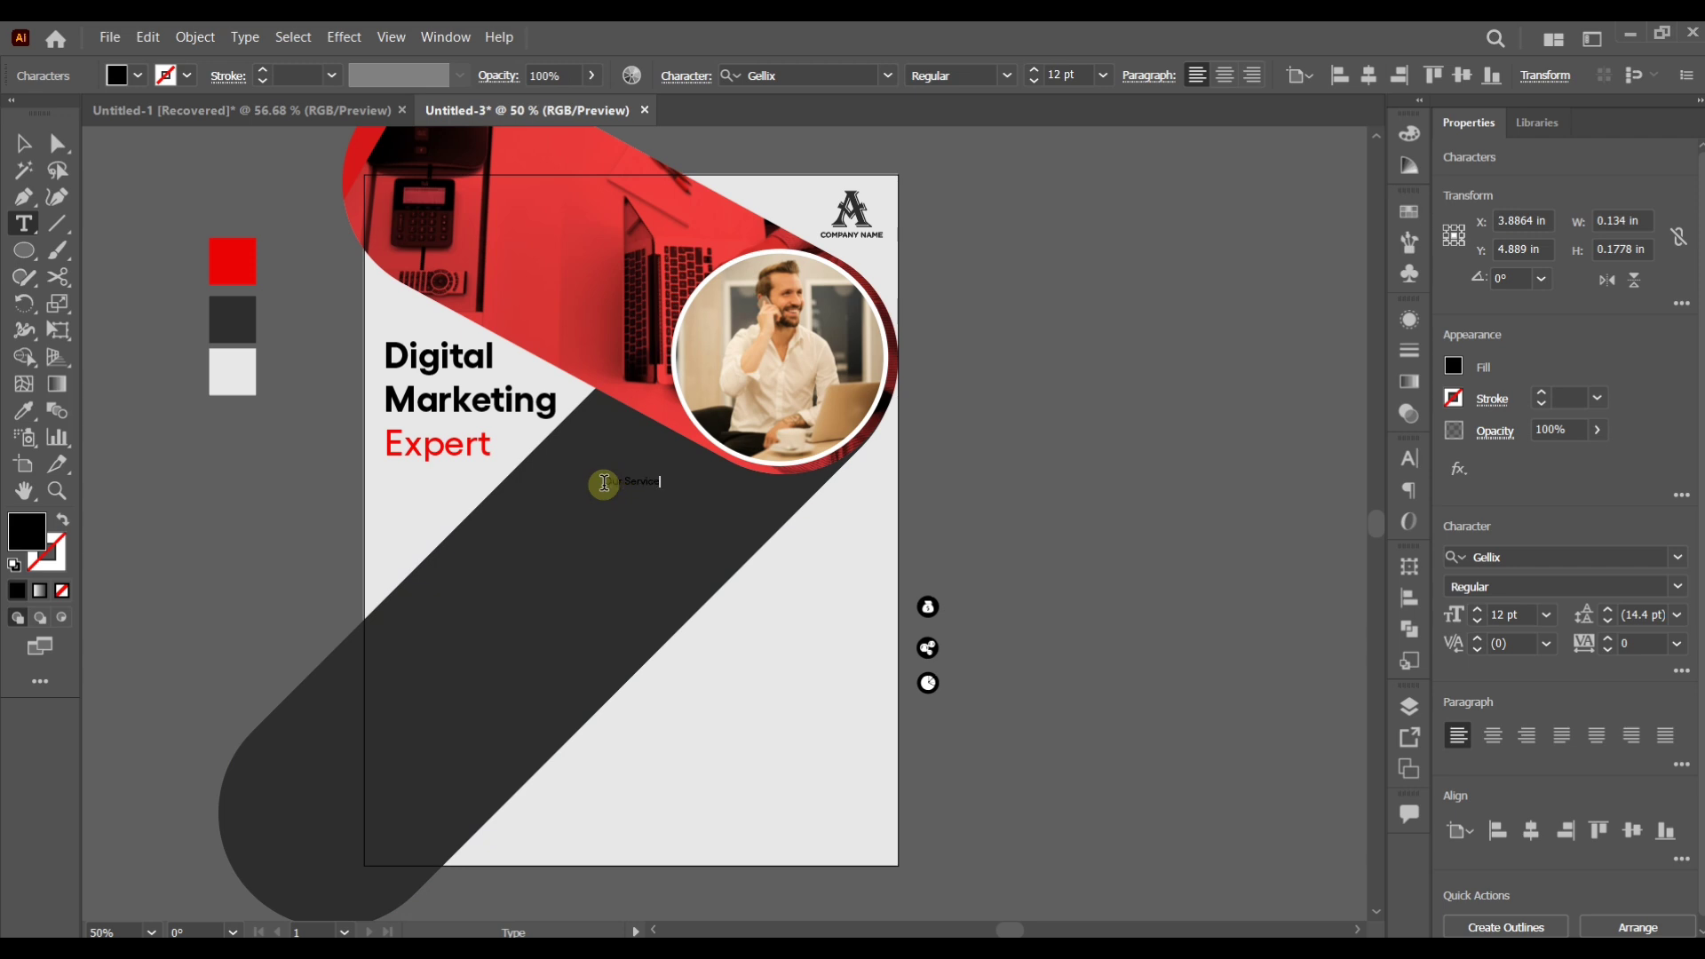
text(s)
key(Escape)
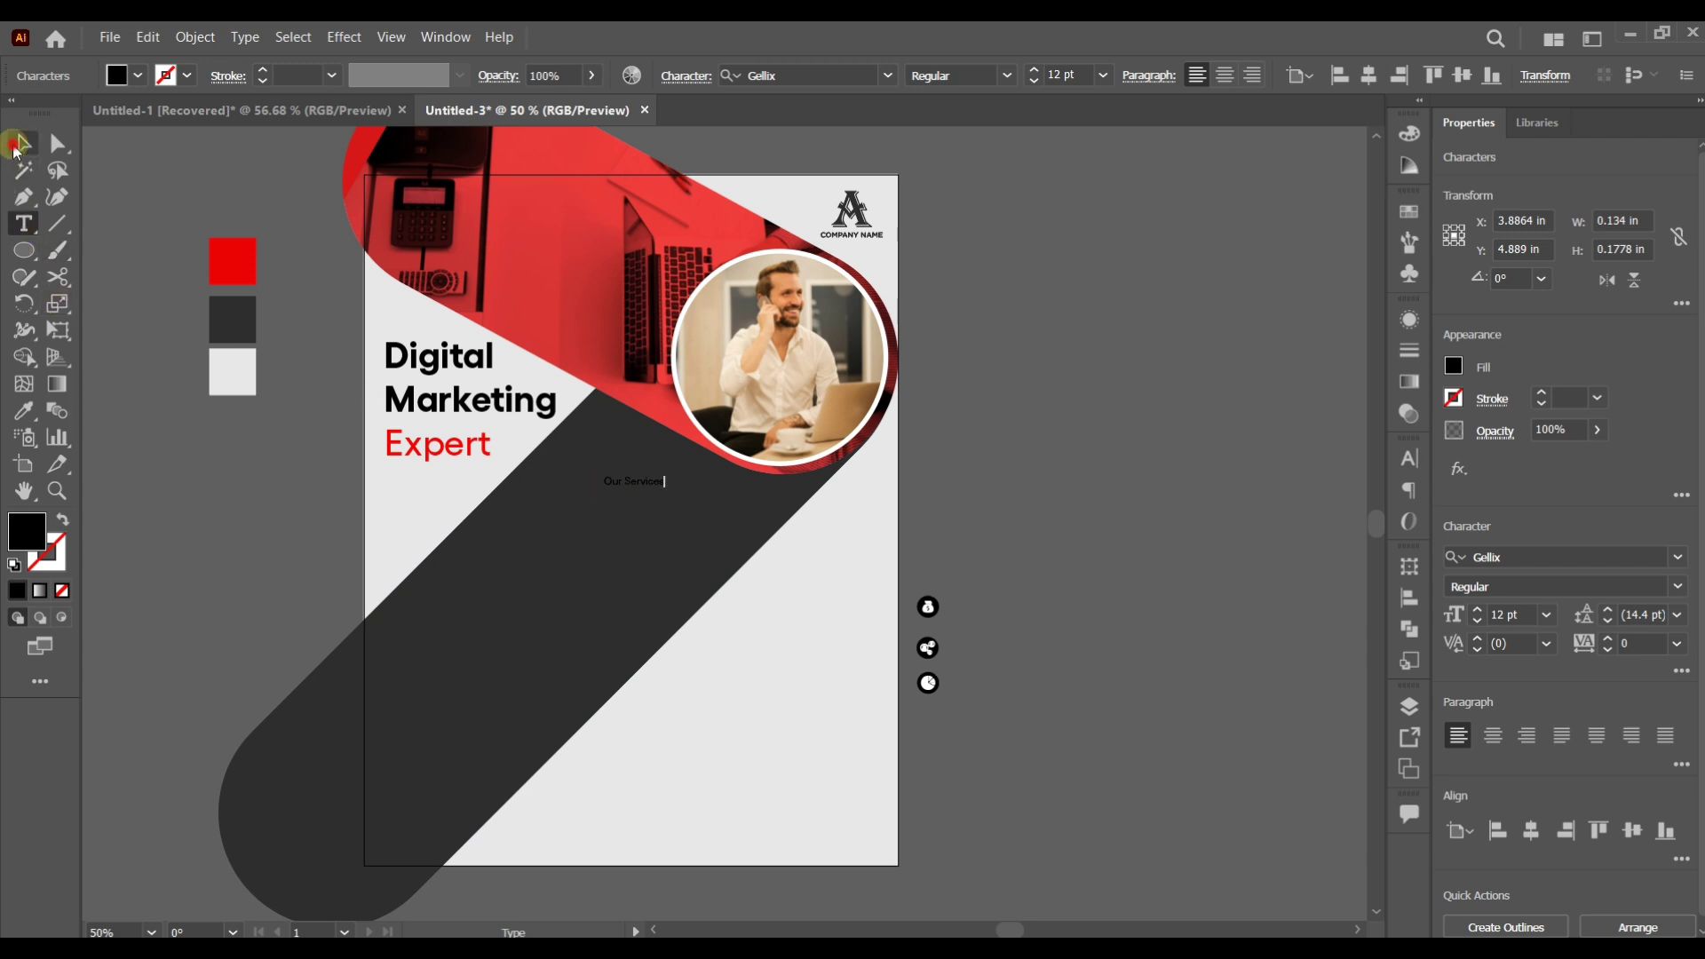
click(24, 412)
click(222, 376)
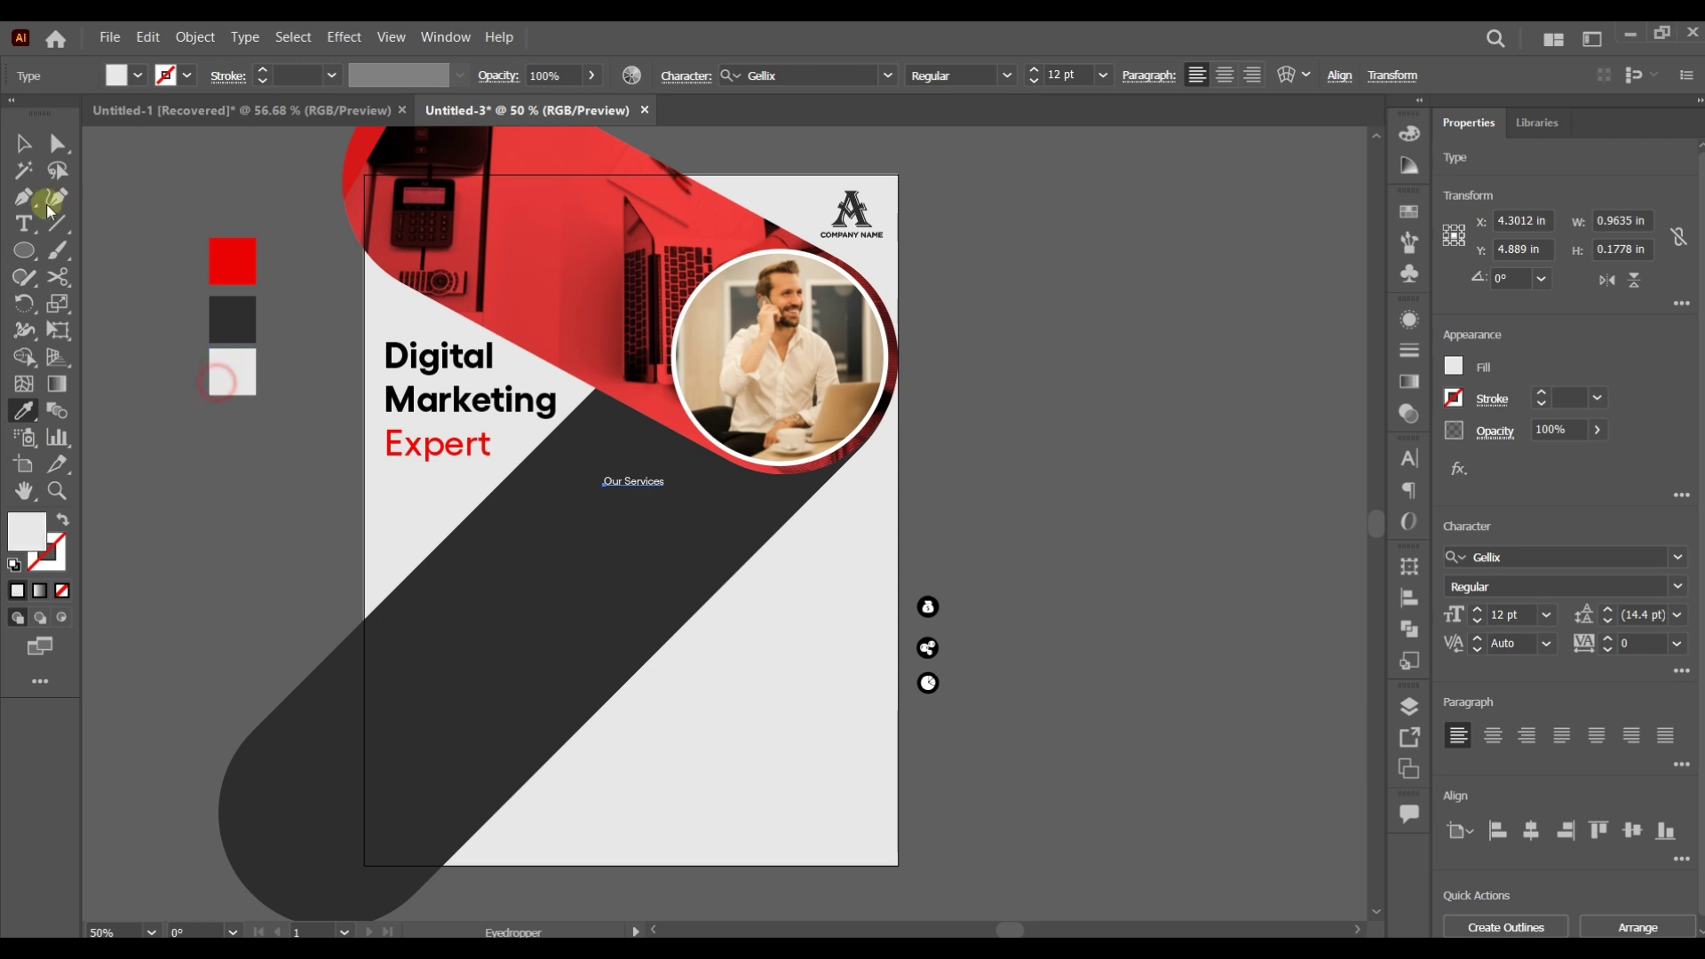
click(24, 142)
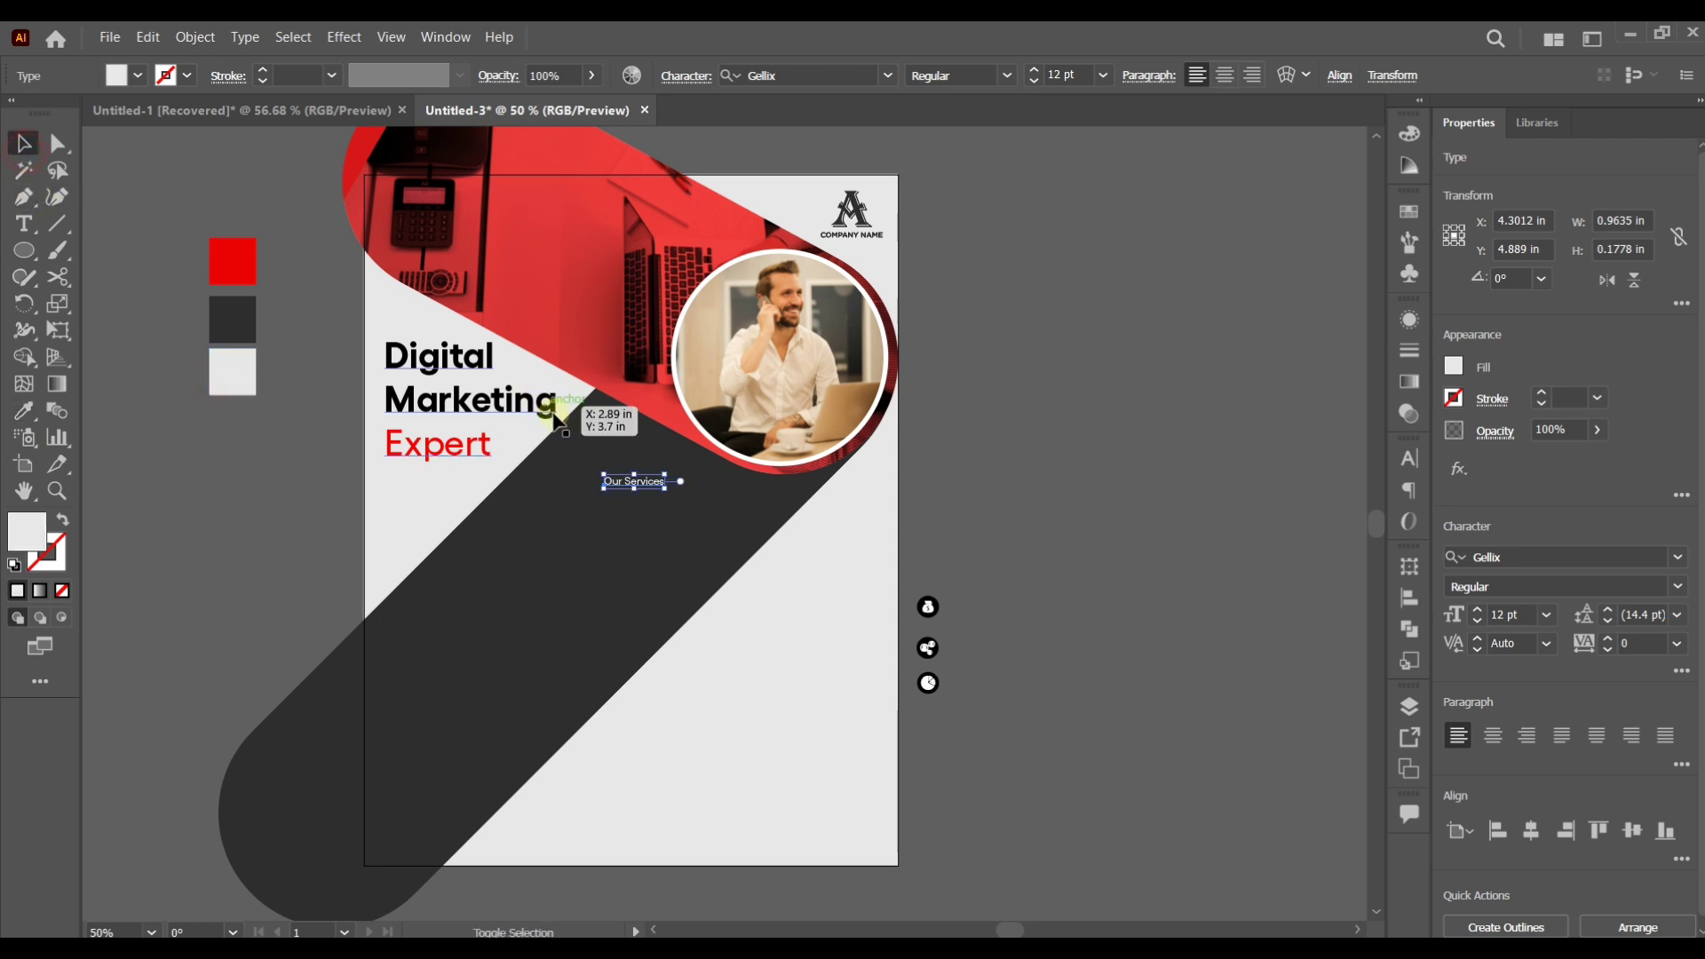
Step: Make Our Services Gellix SemiBold at 27 pt and nudge it left
click(1409, 457)
click(1169, 543)
click(1170, 543)
click(1170, 543)
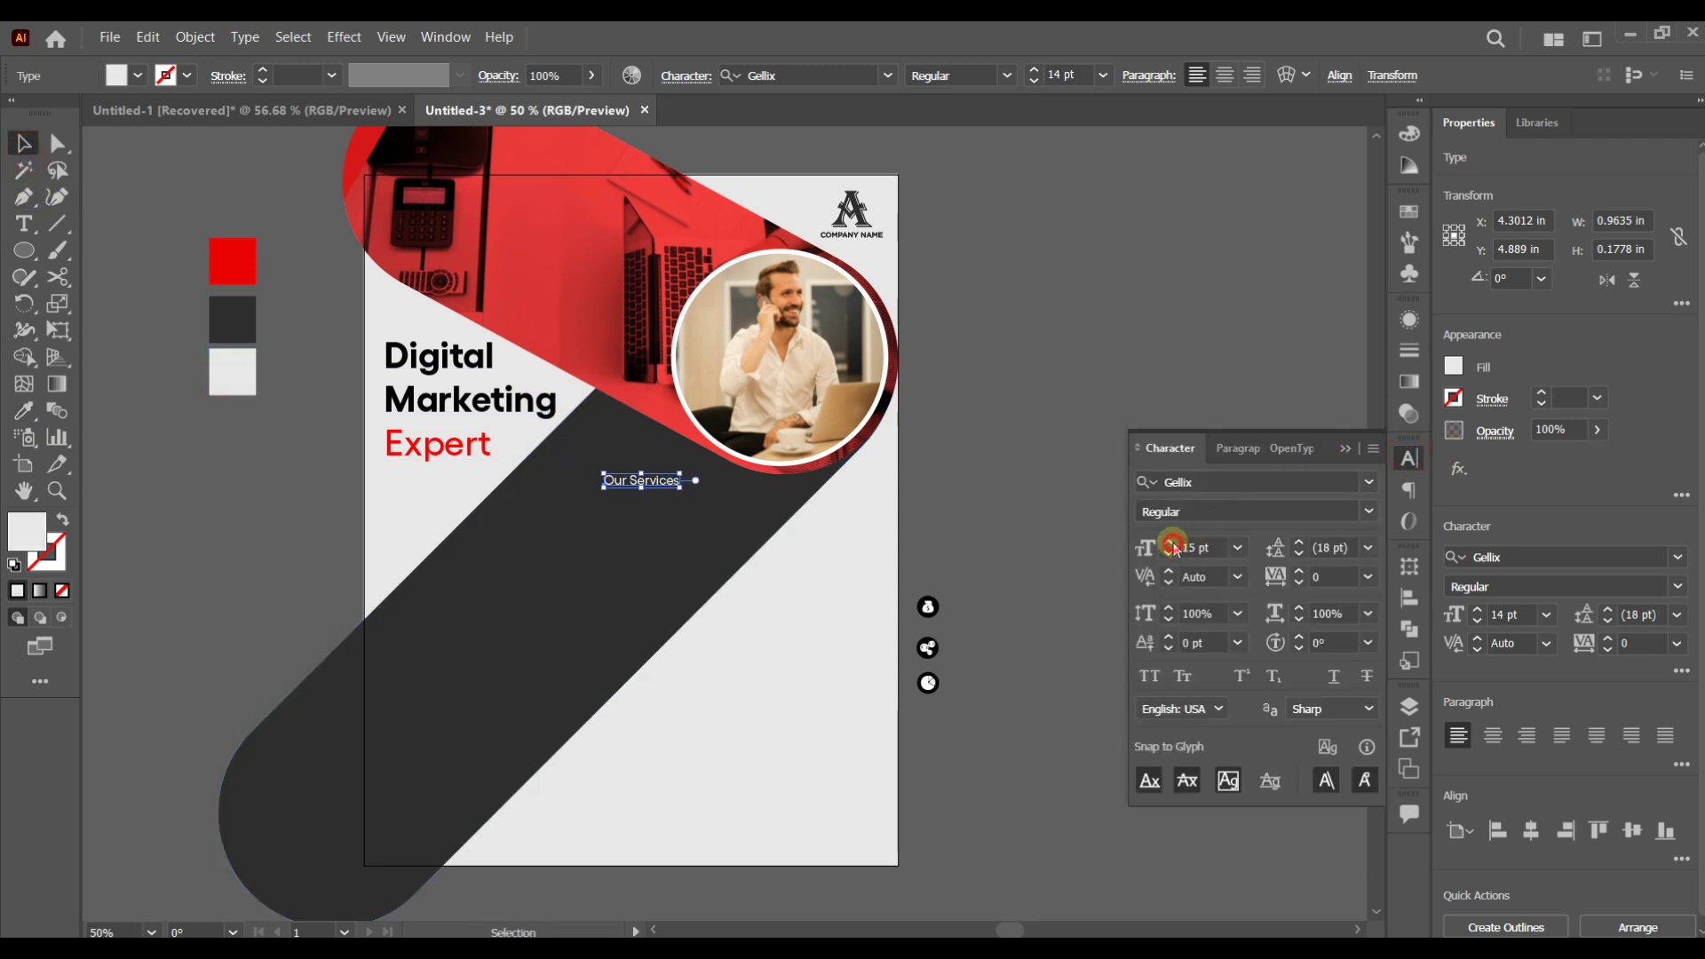
click(1370, 516)
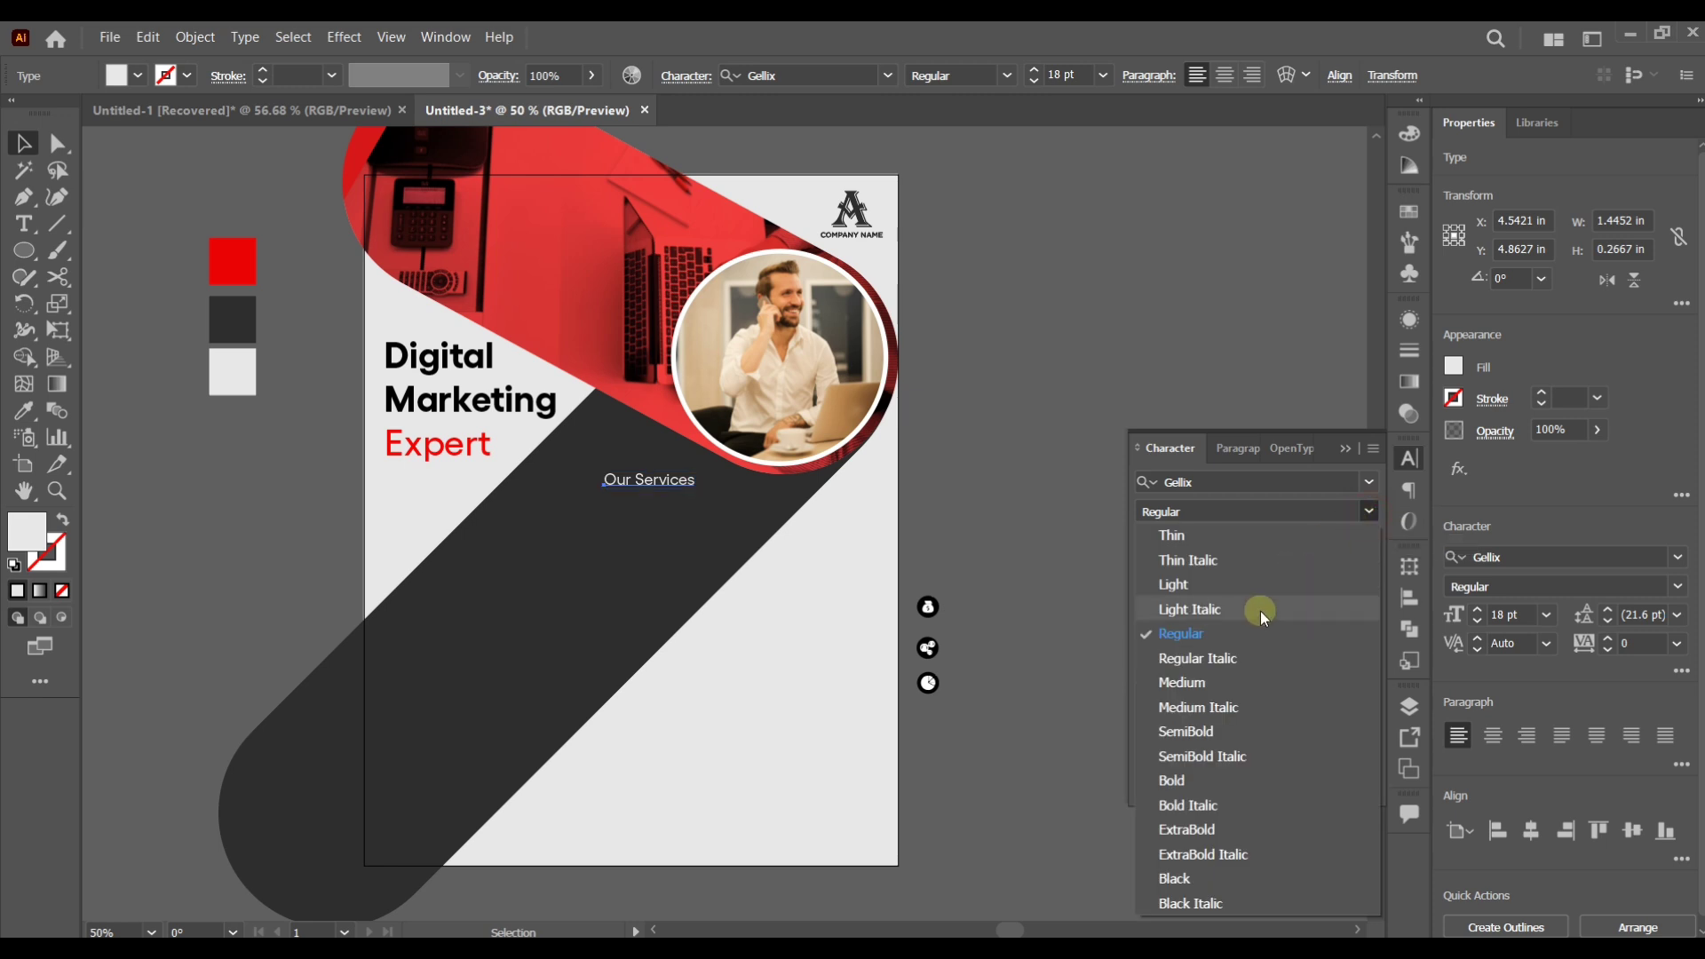
click(1215, 733)
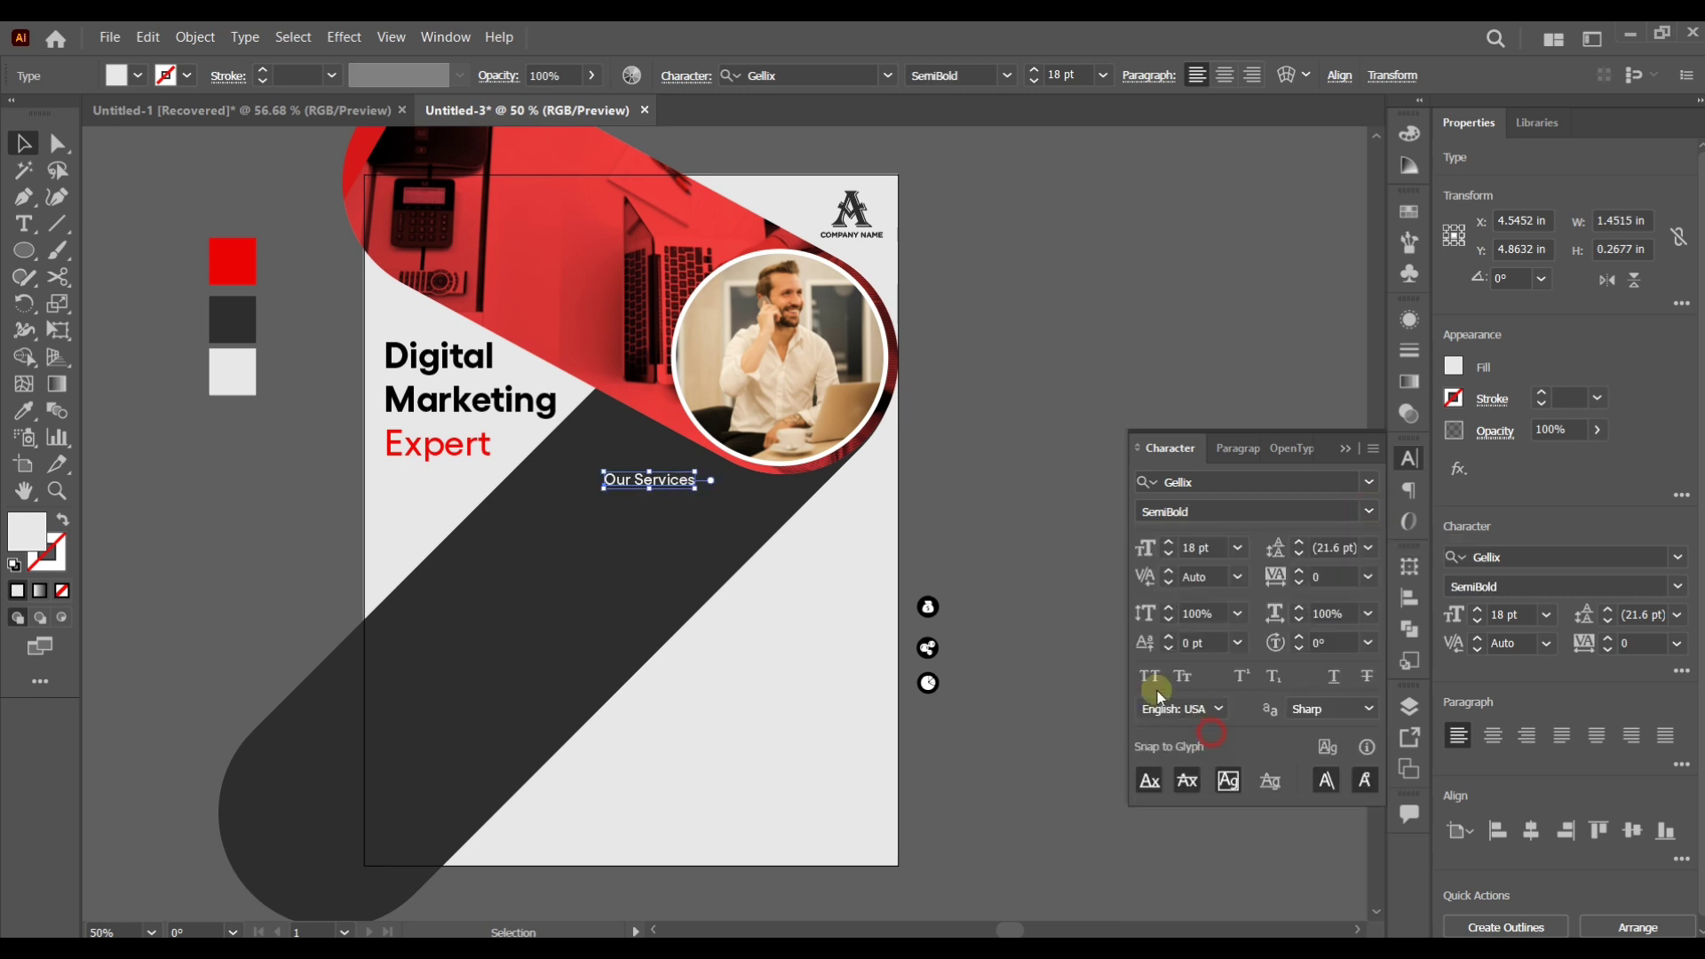
double_click(1170, 542)
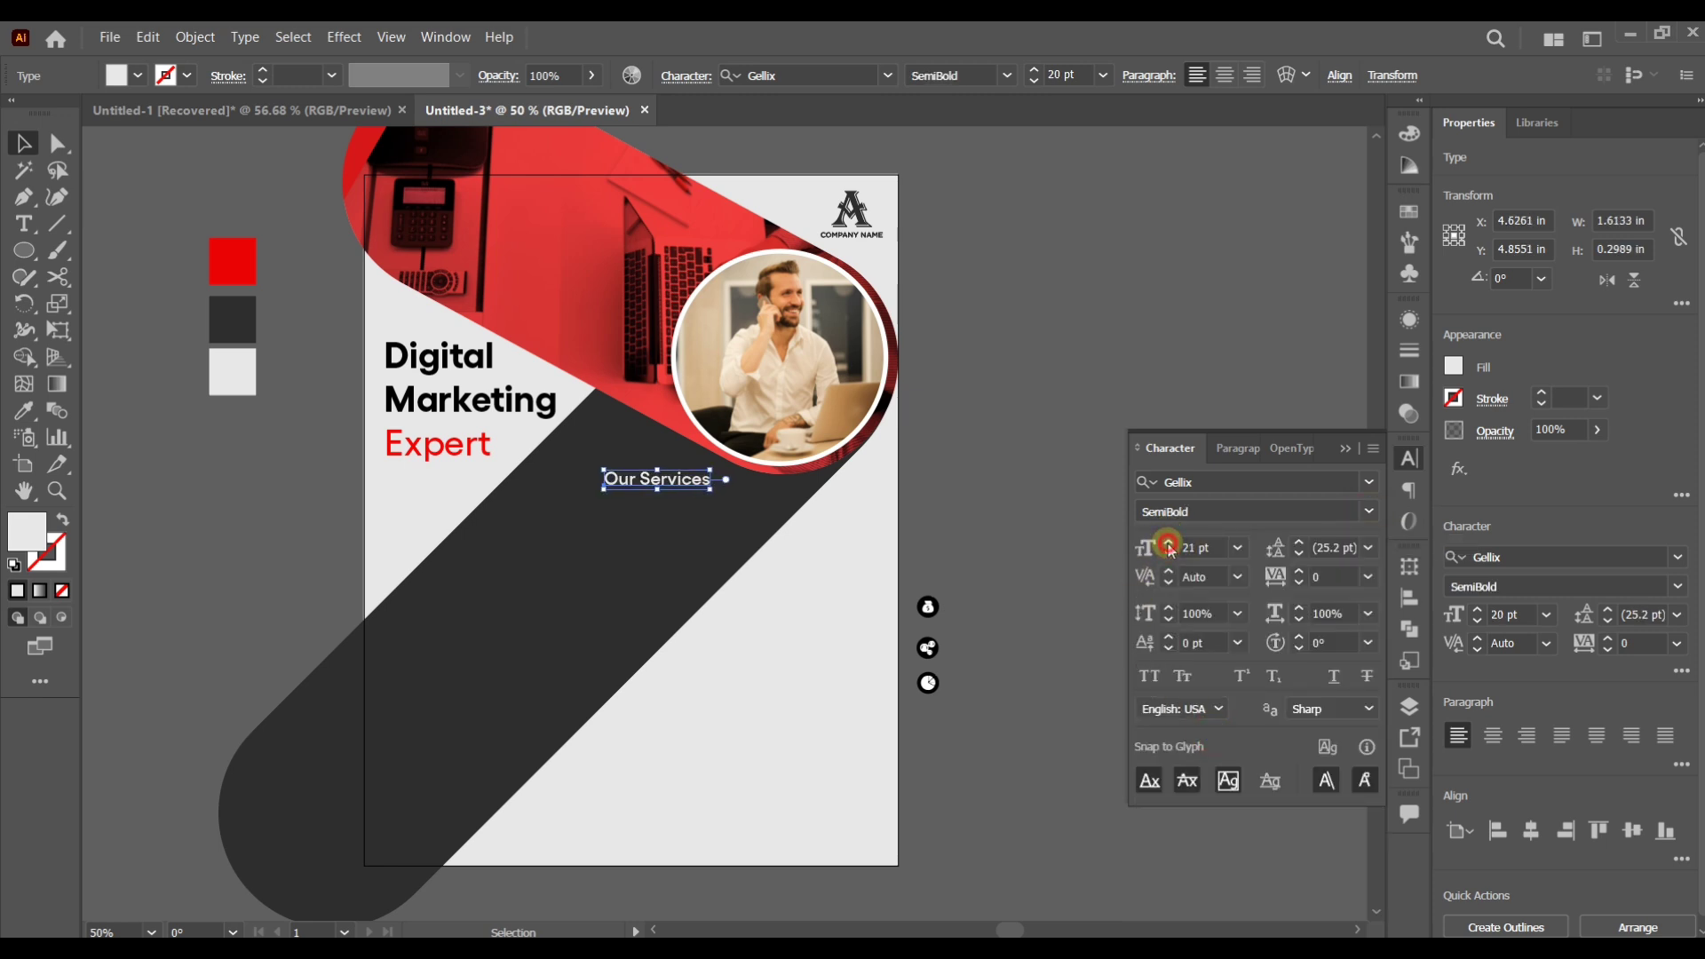
click(1169, 543)
double_click(1170, 543)
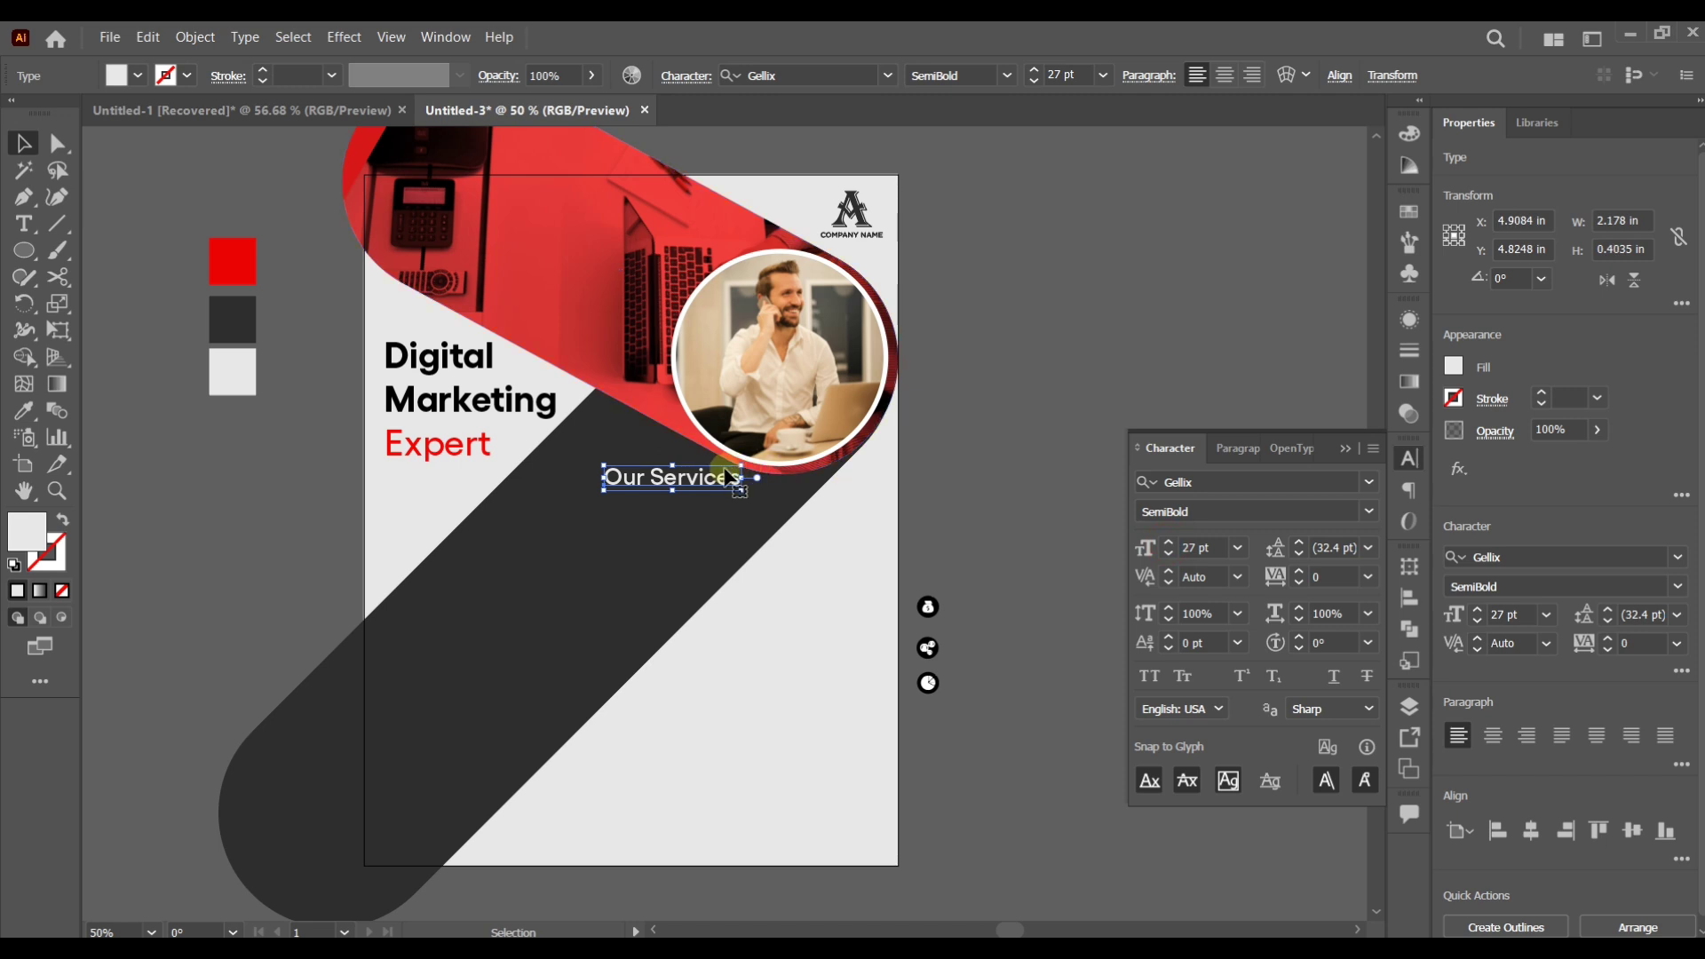
mouse_move(714, 483)
mouse_down()
mouse_move(684, 484)
mouse_move(695, 492)
mouse_up()
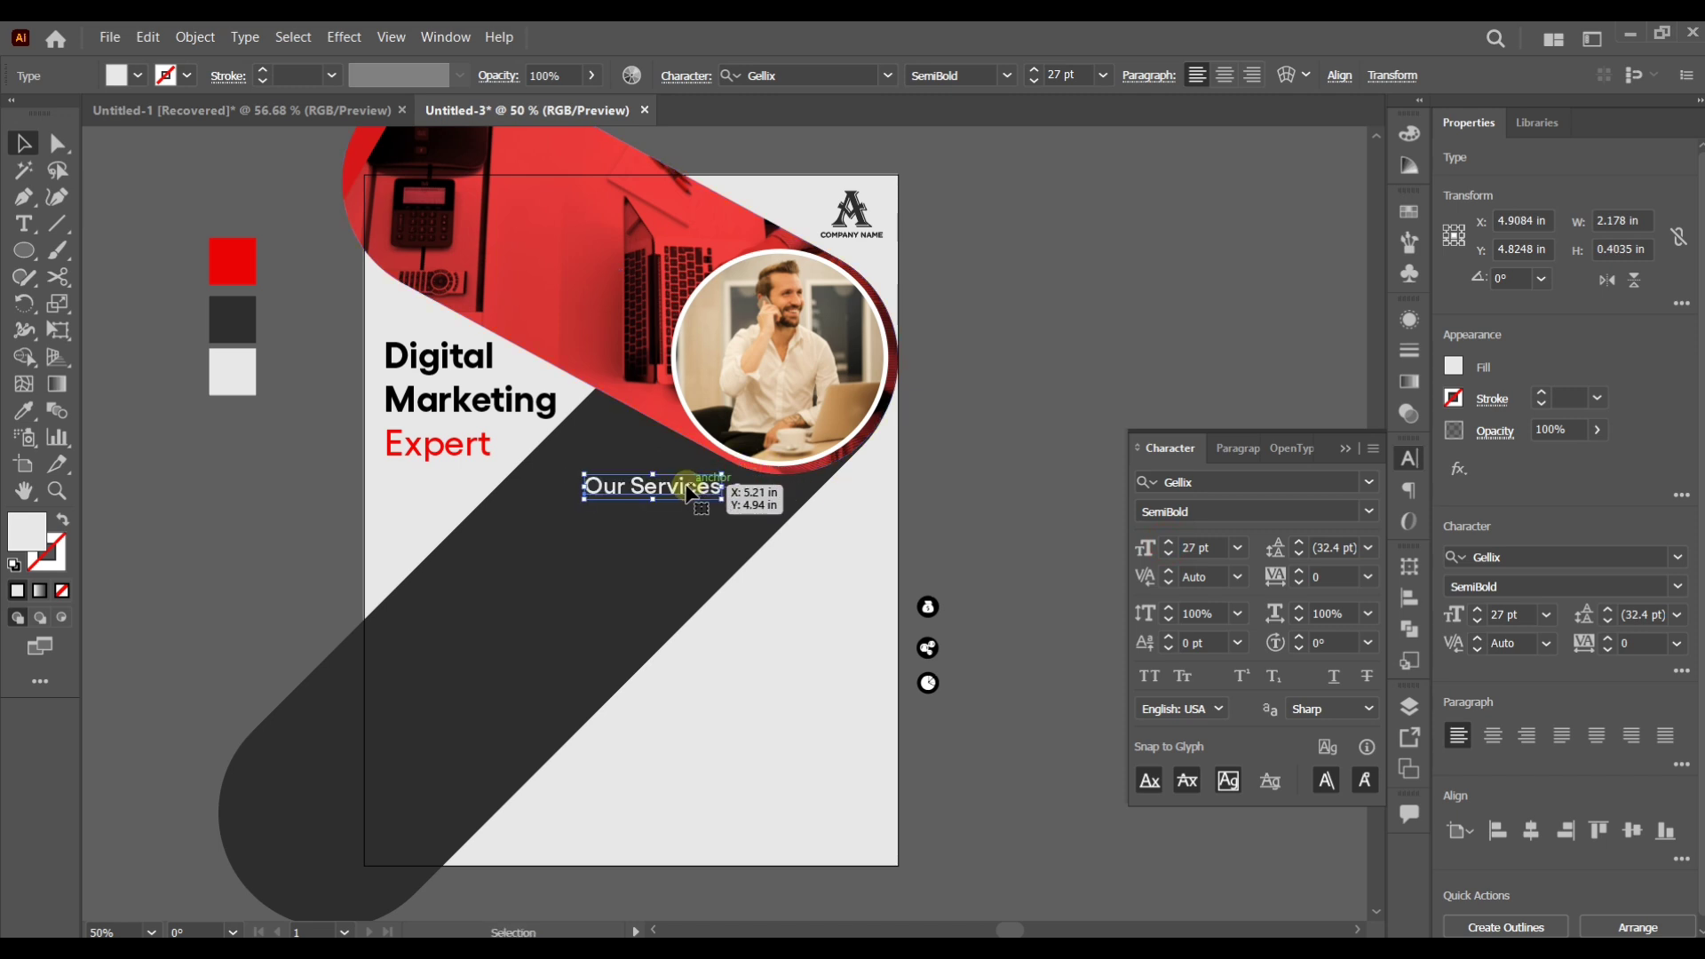
click(1043, 738)
scroll(598, 542, up, 1)
Step: Duplicate the Our Services heading to a copy below it
scroll(609, 518, up, 1)
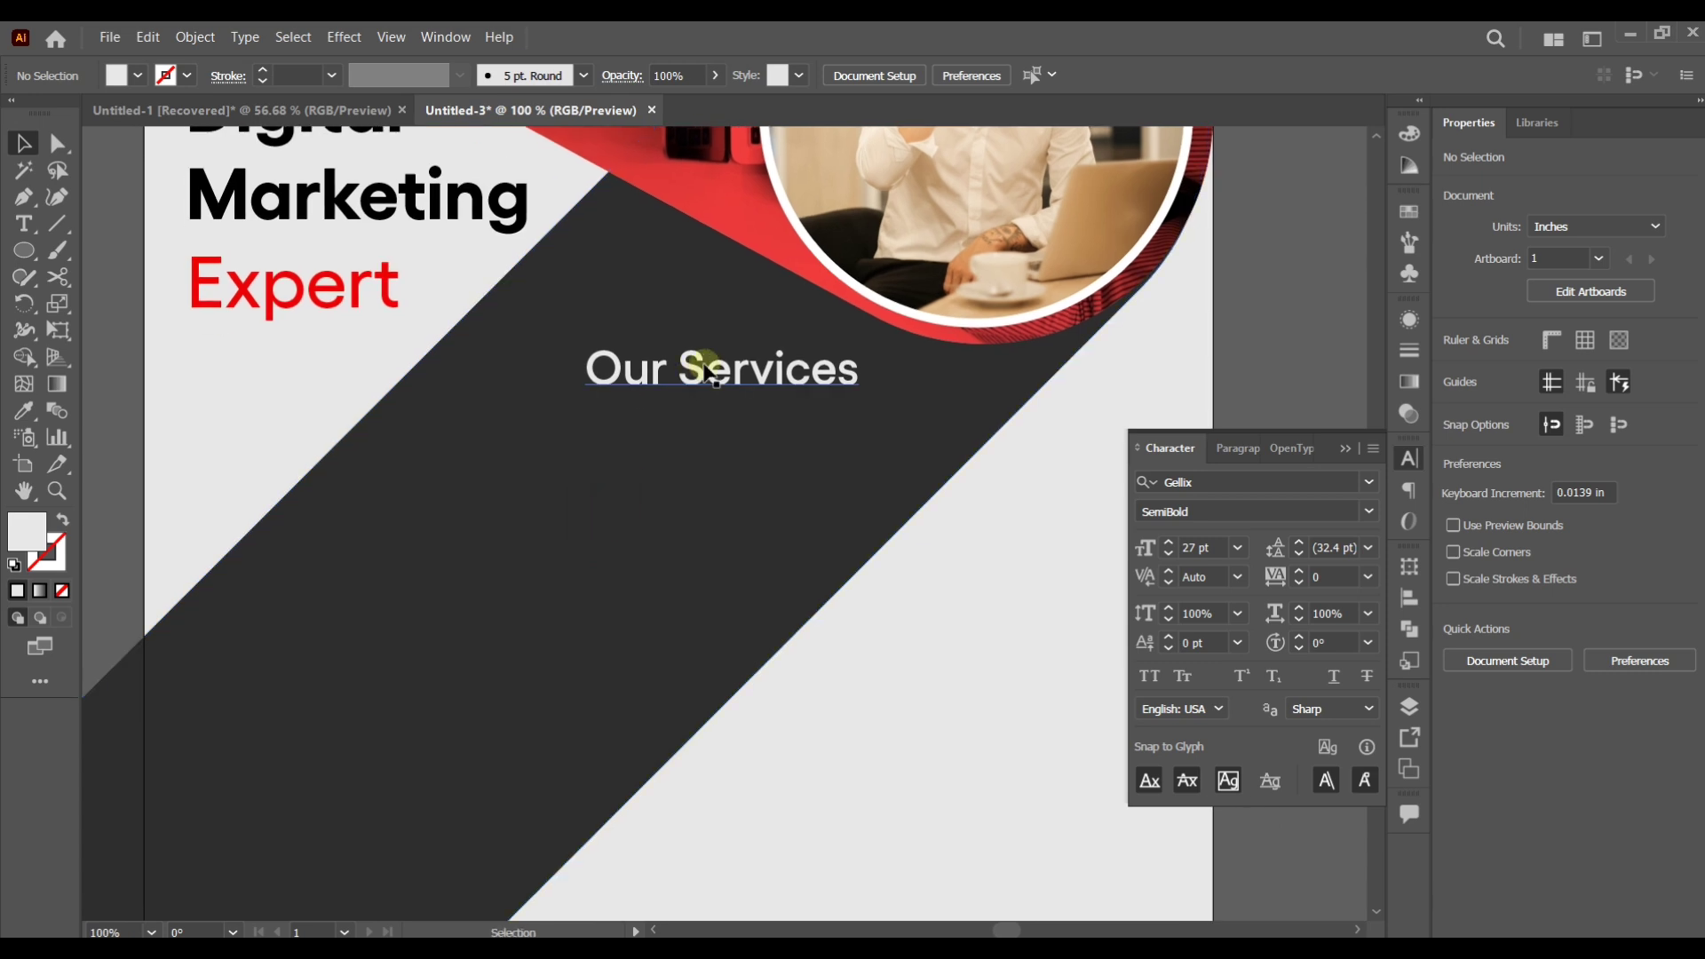
click(708, 371)
scroll(708, 364, down, 1)
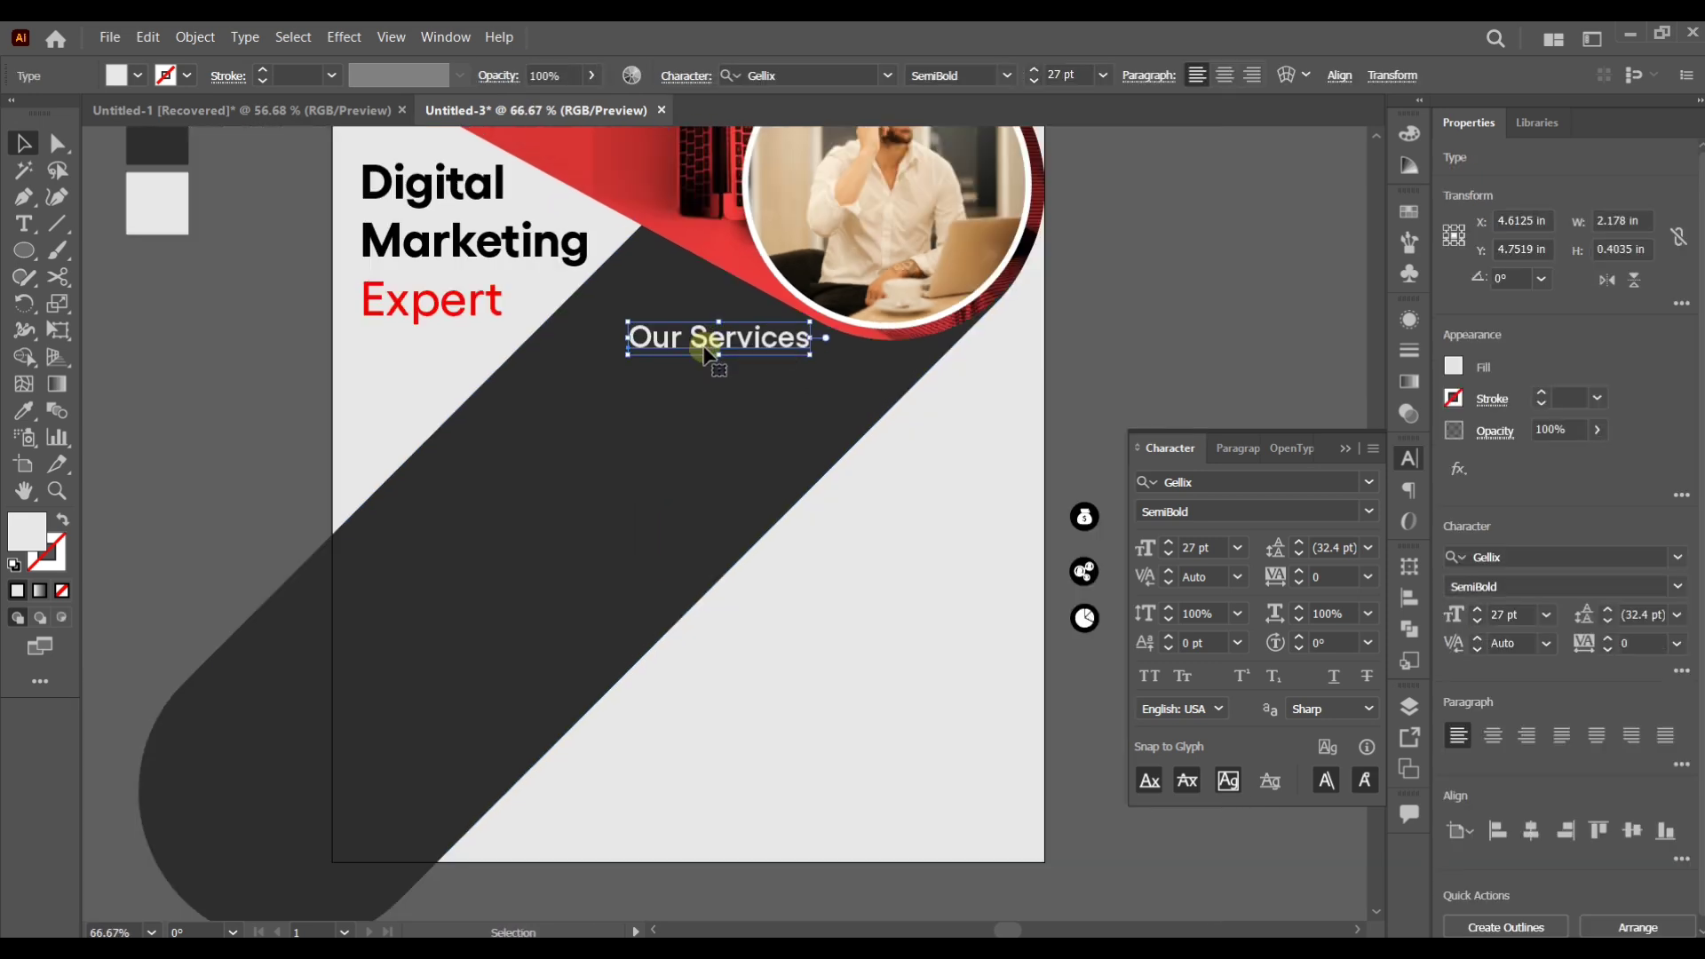
drag(706, 351, 654, 425)
click(1094, 328)
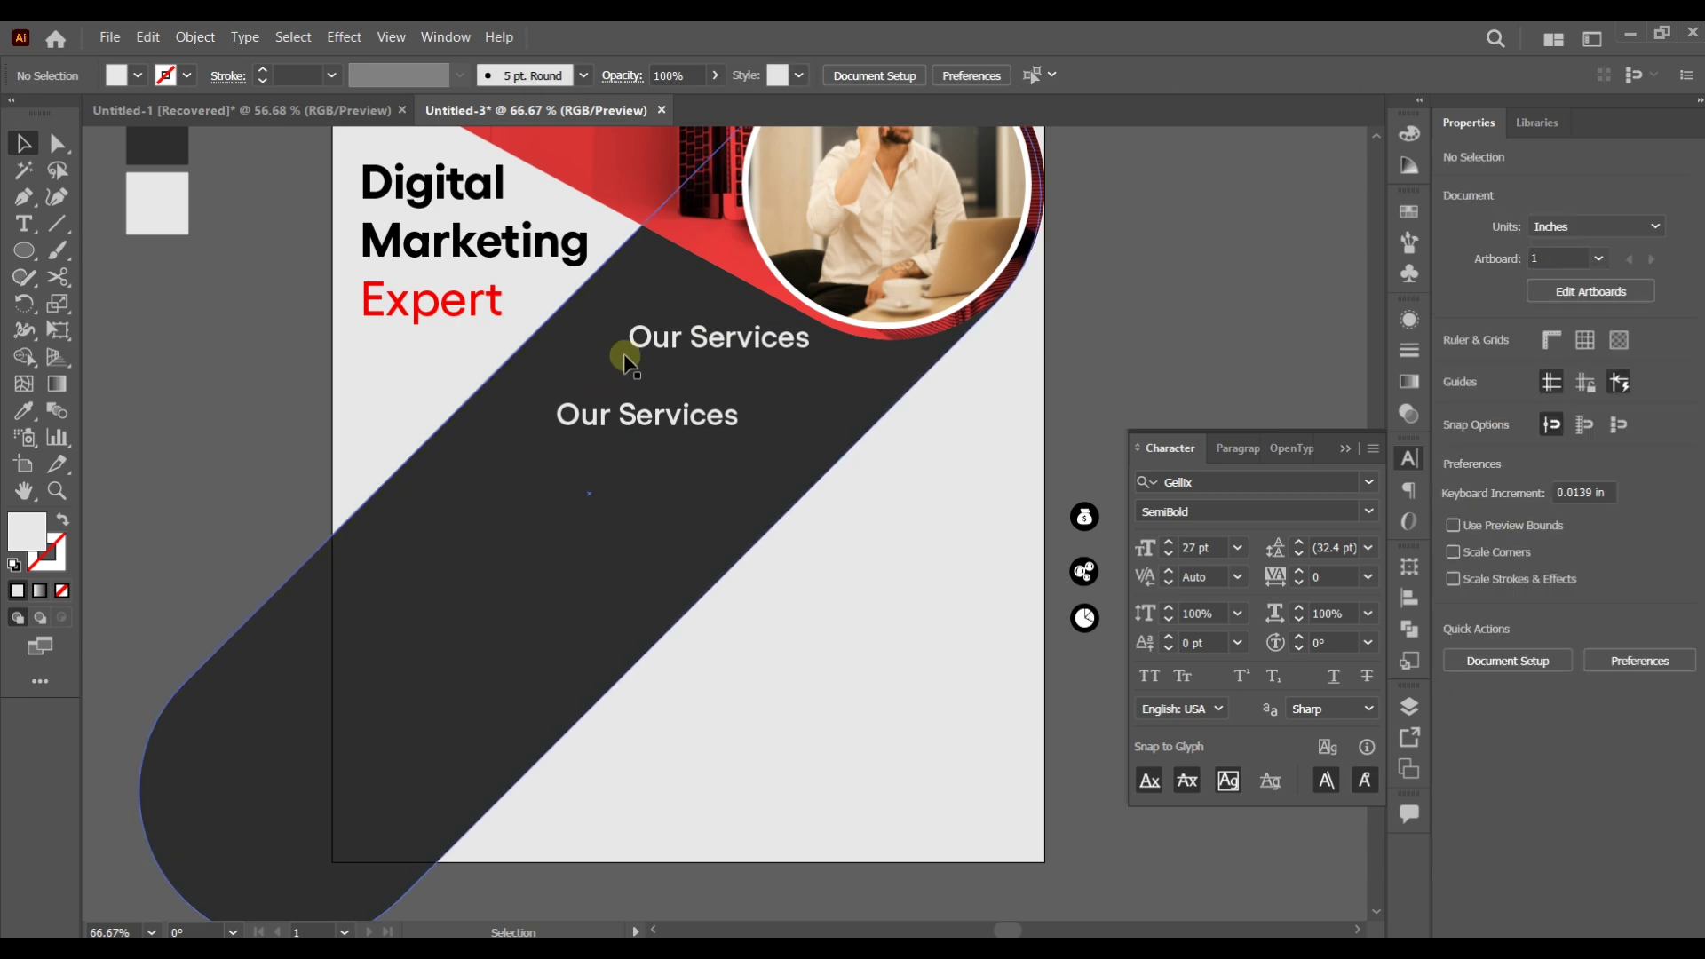
Step: Colour the word Services in the upper heading red
key(t)
click(695, 338)
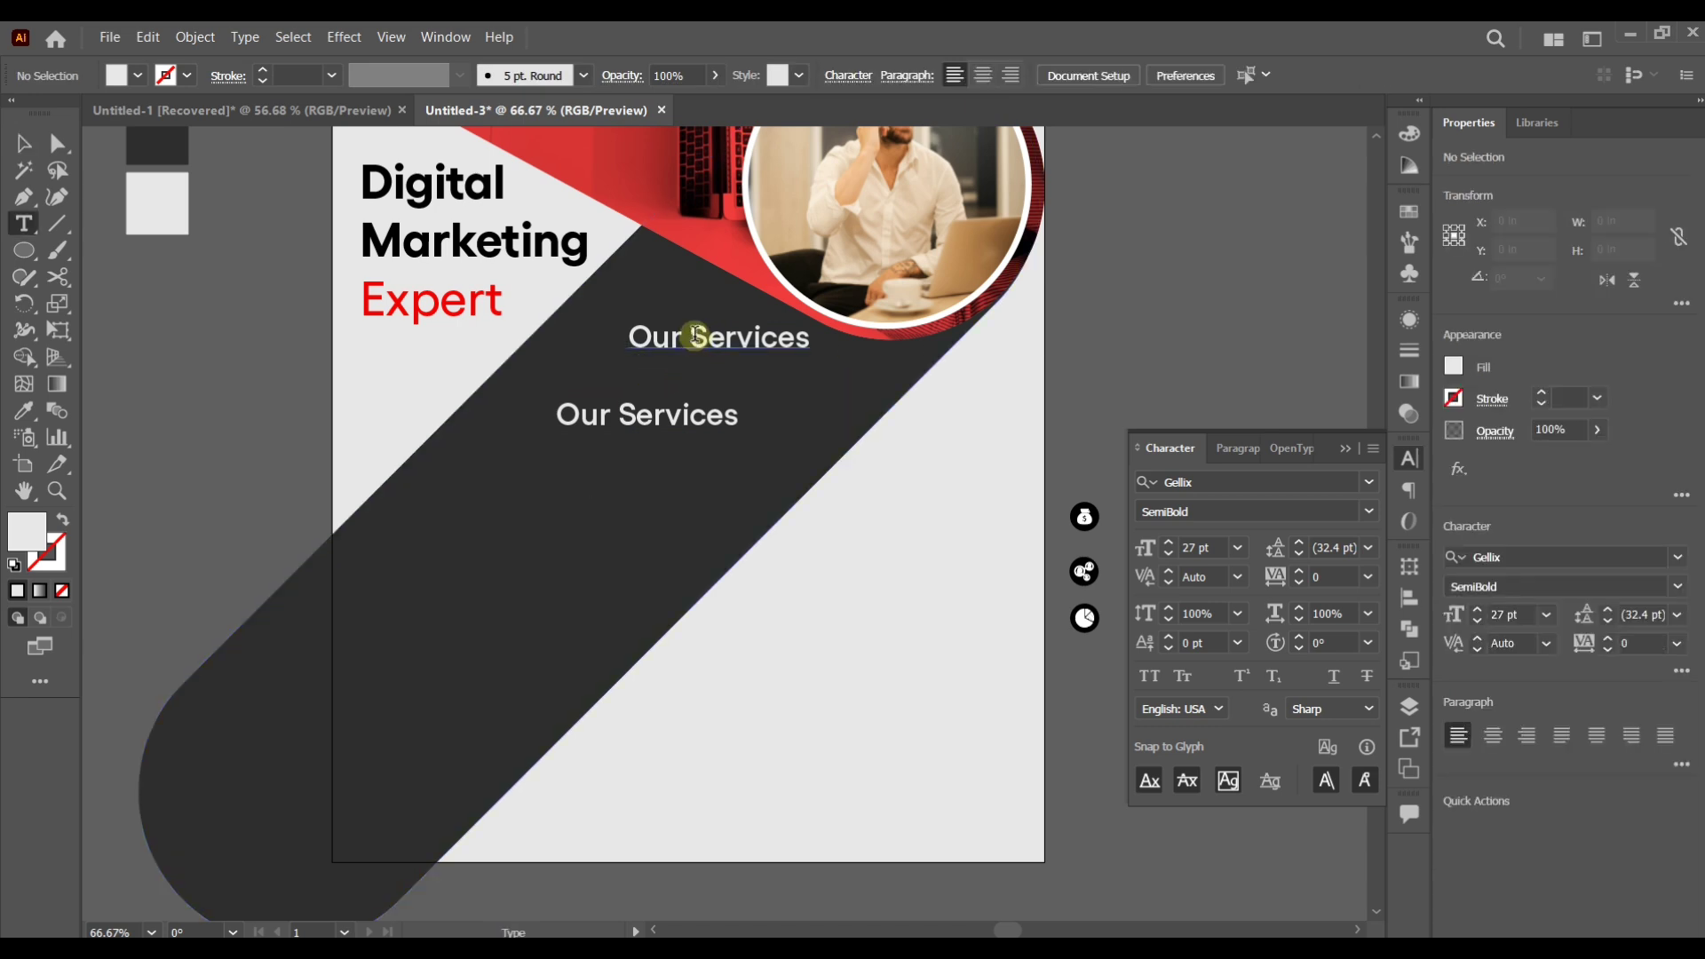
drag(691, 338, 841, 337)
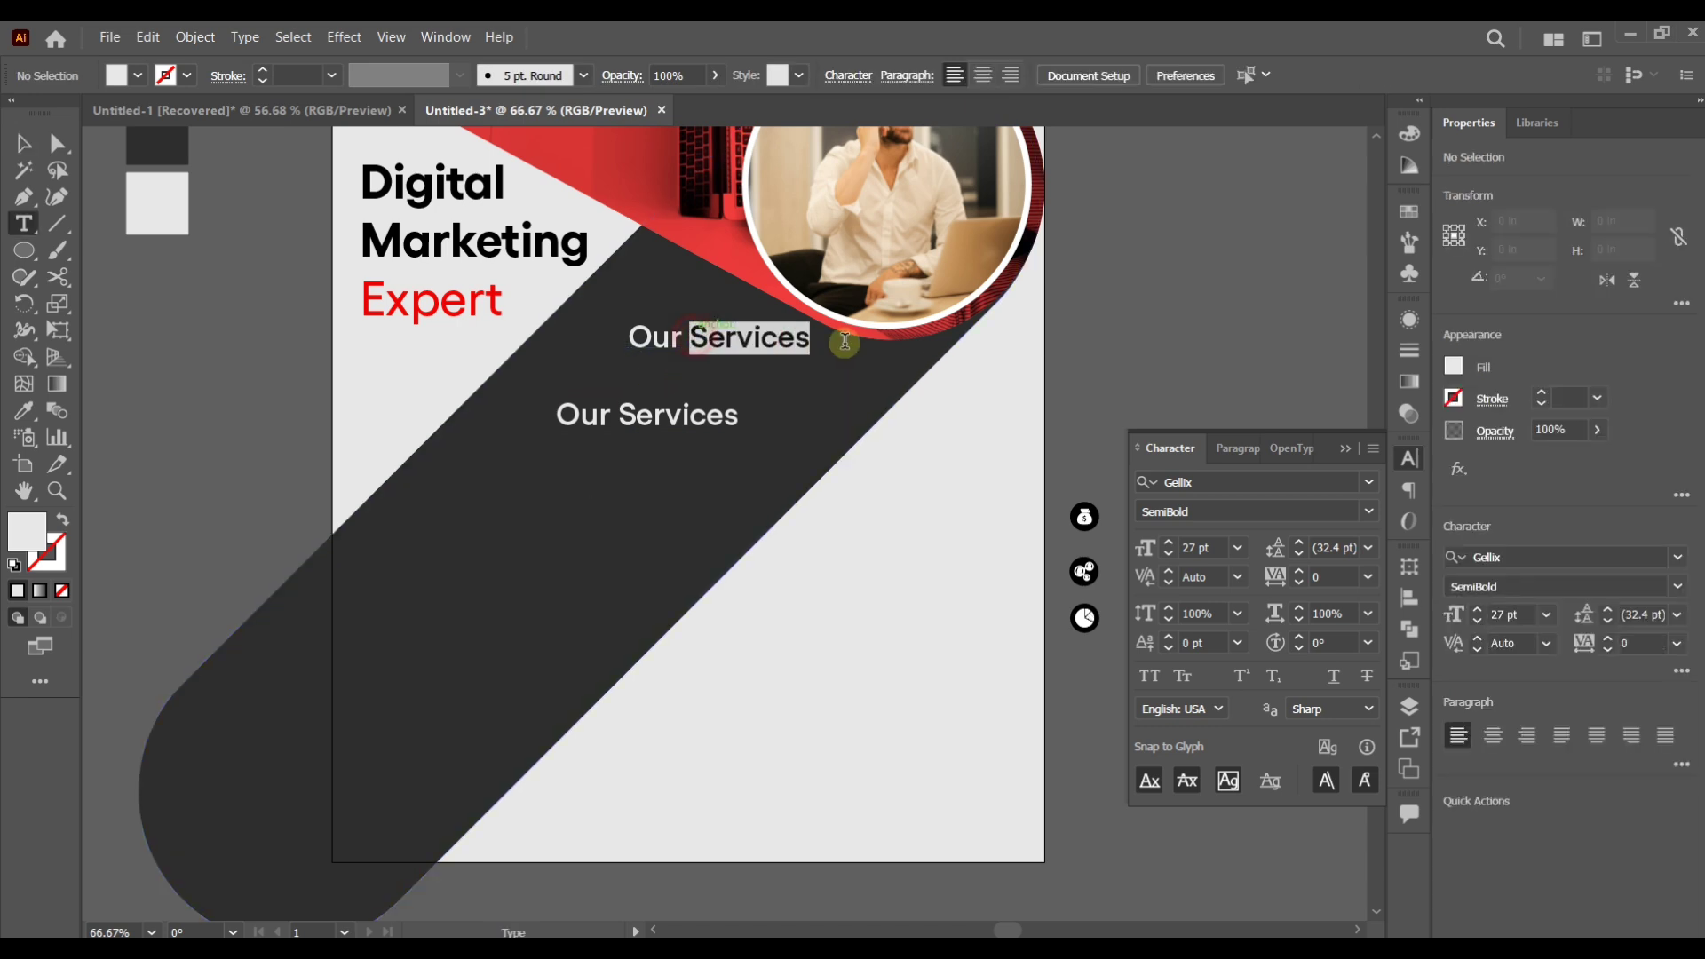
click(22, 417)
scroll(152, 384, up, 2)
click(155, 161)
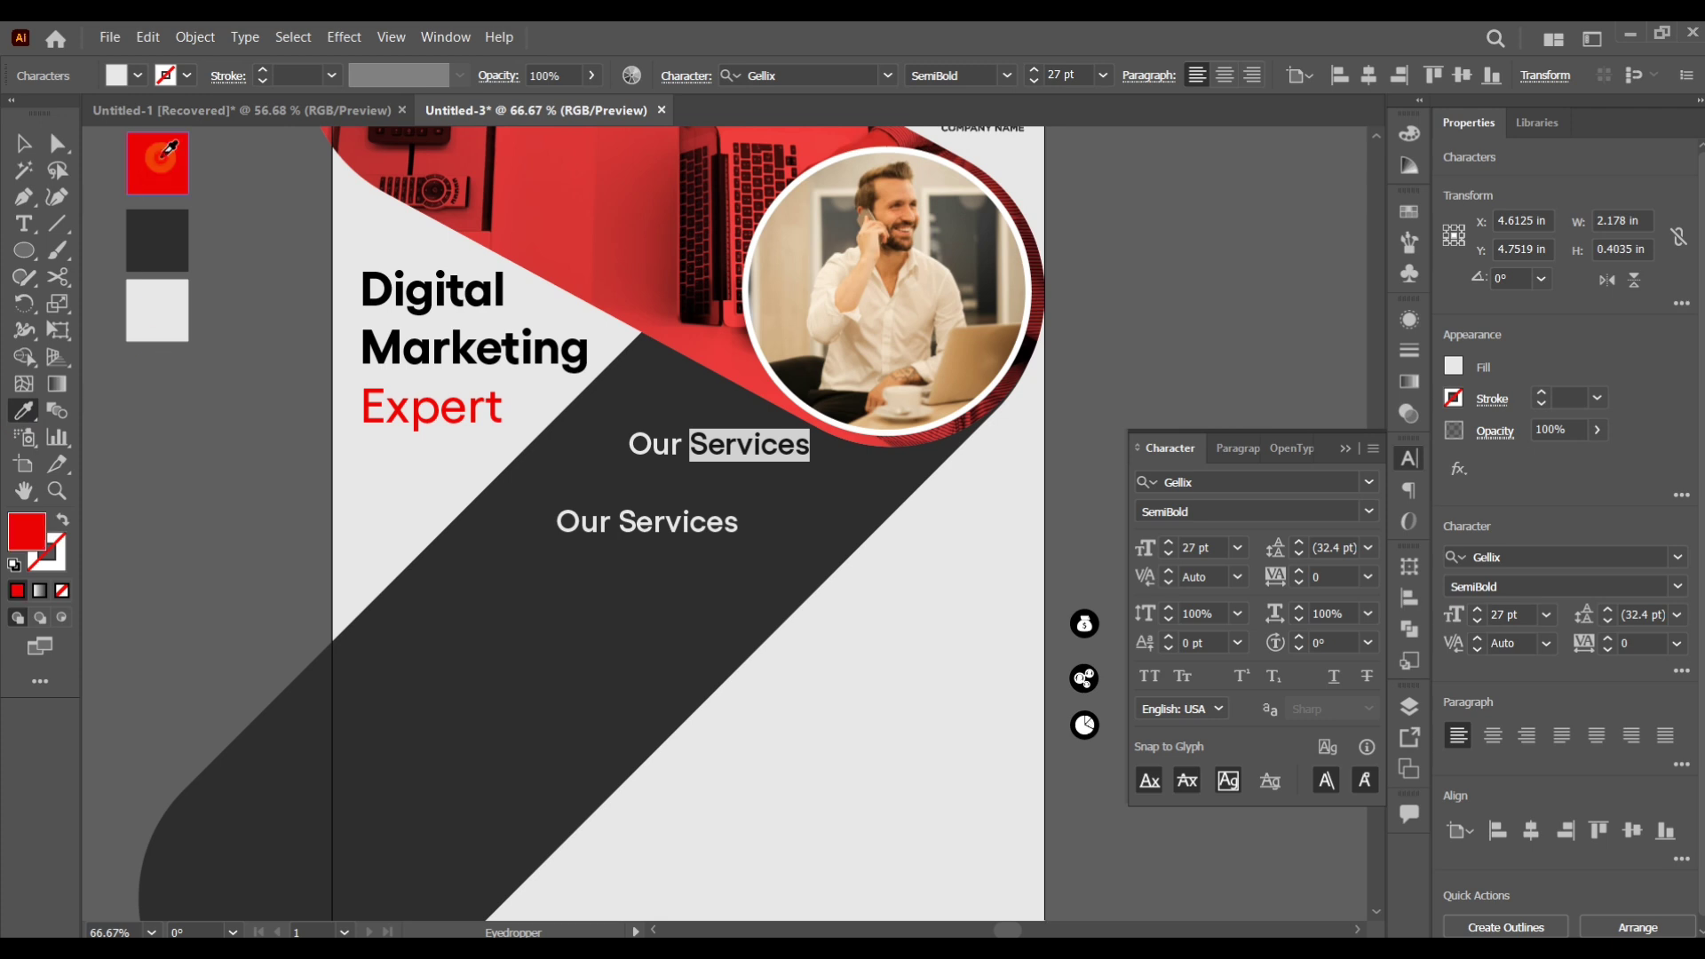
click(19, 140)
click(207, 457)
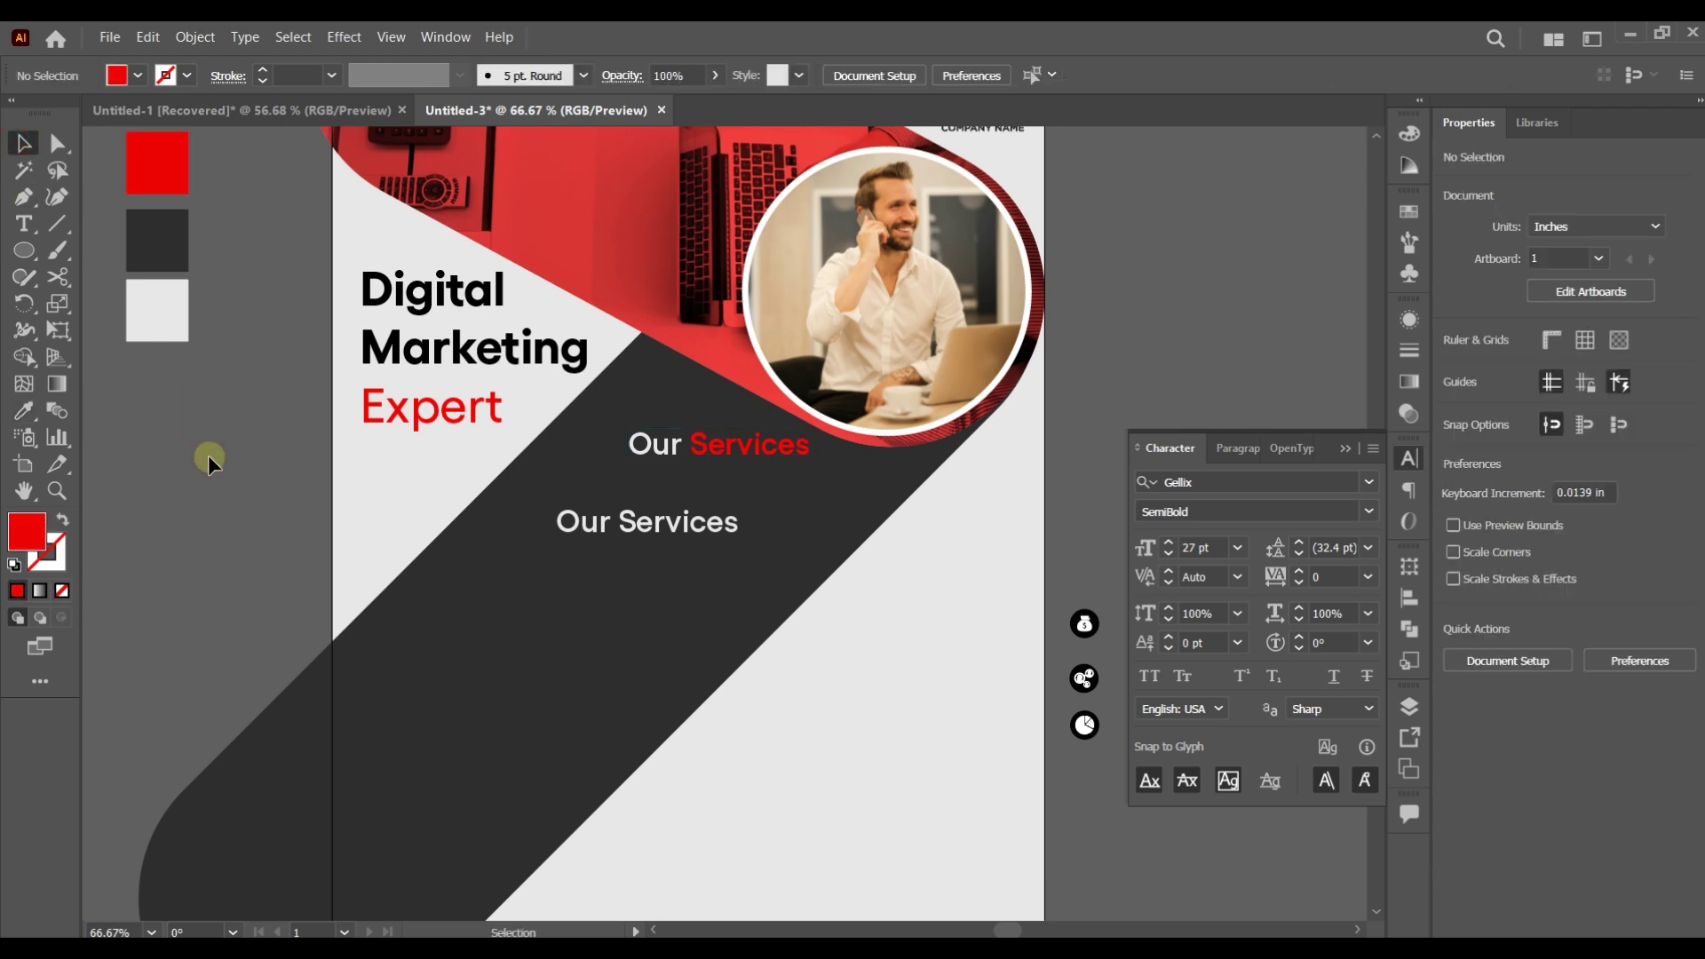
Step: Draw a red-stroked line under the word Services
click(55, 227)
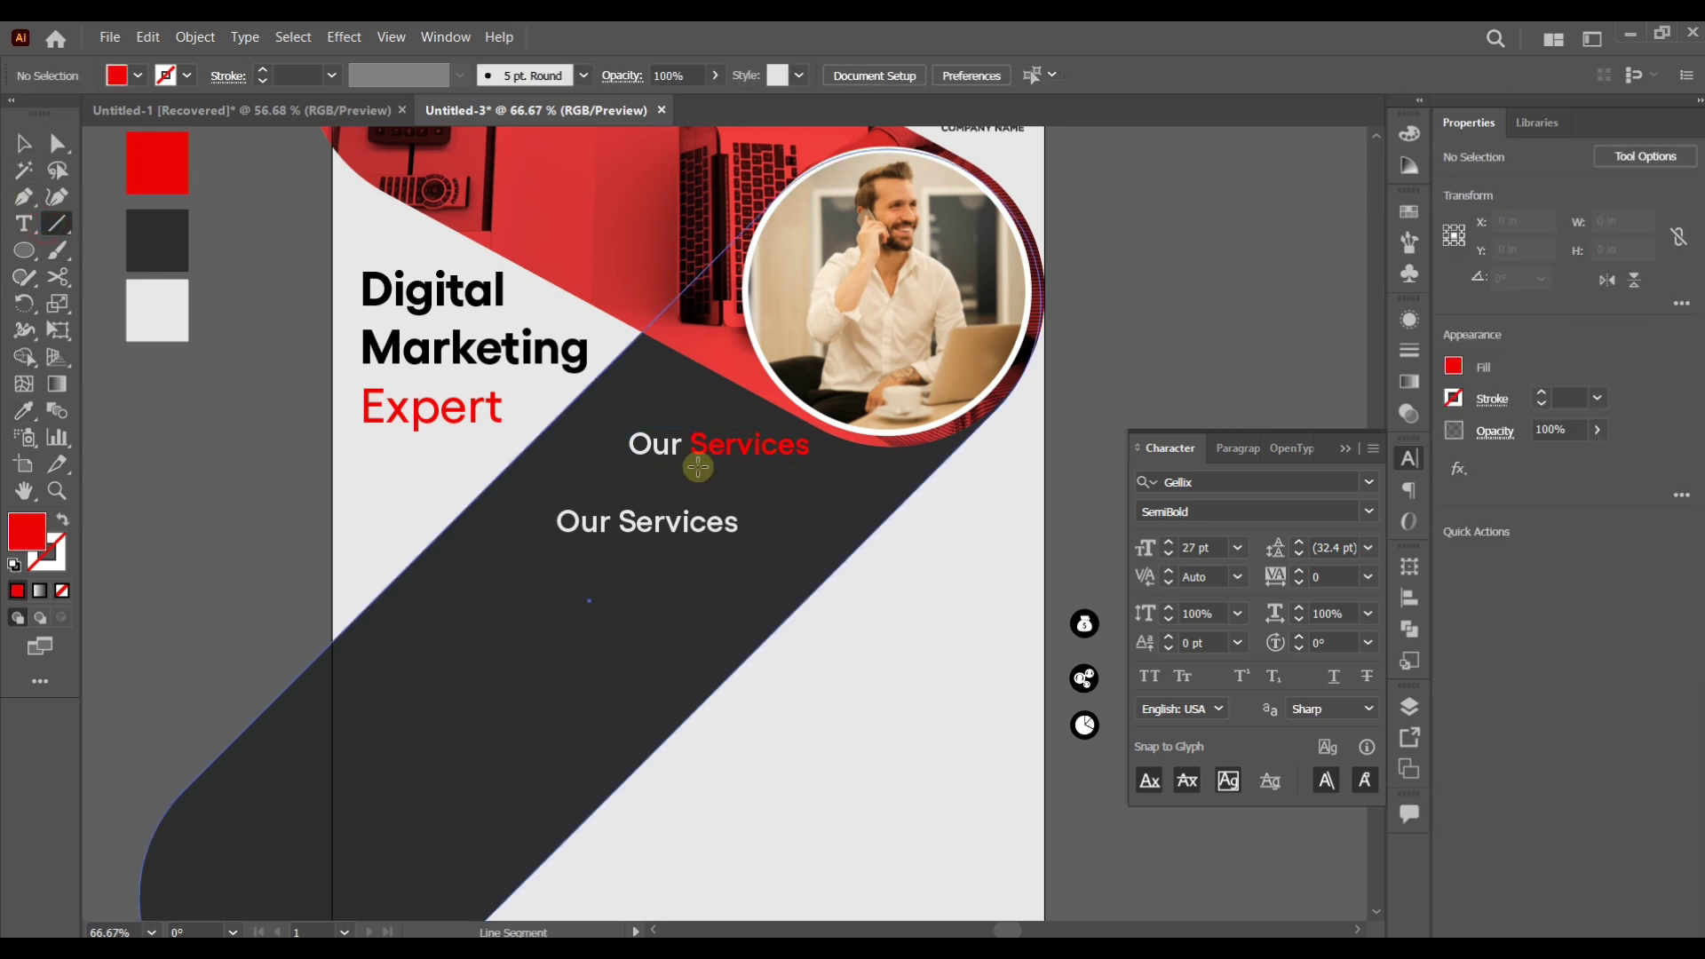
drag(691, 463, 810, 464)
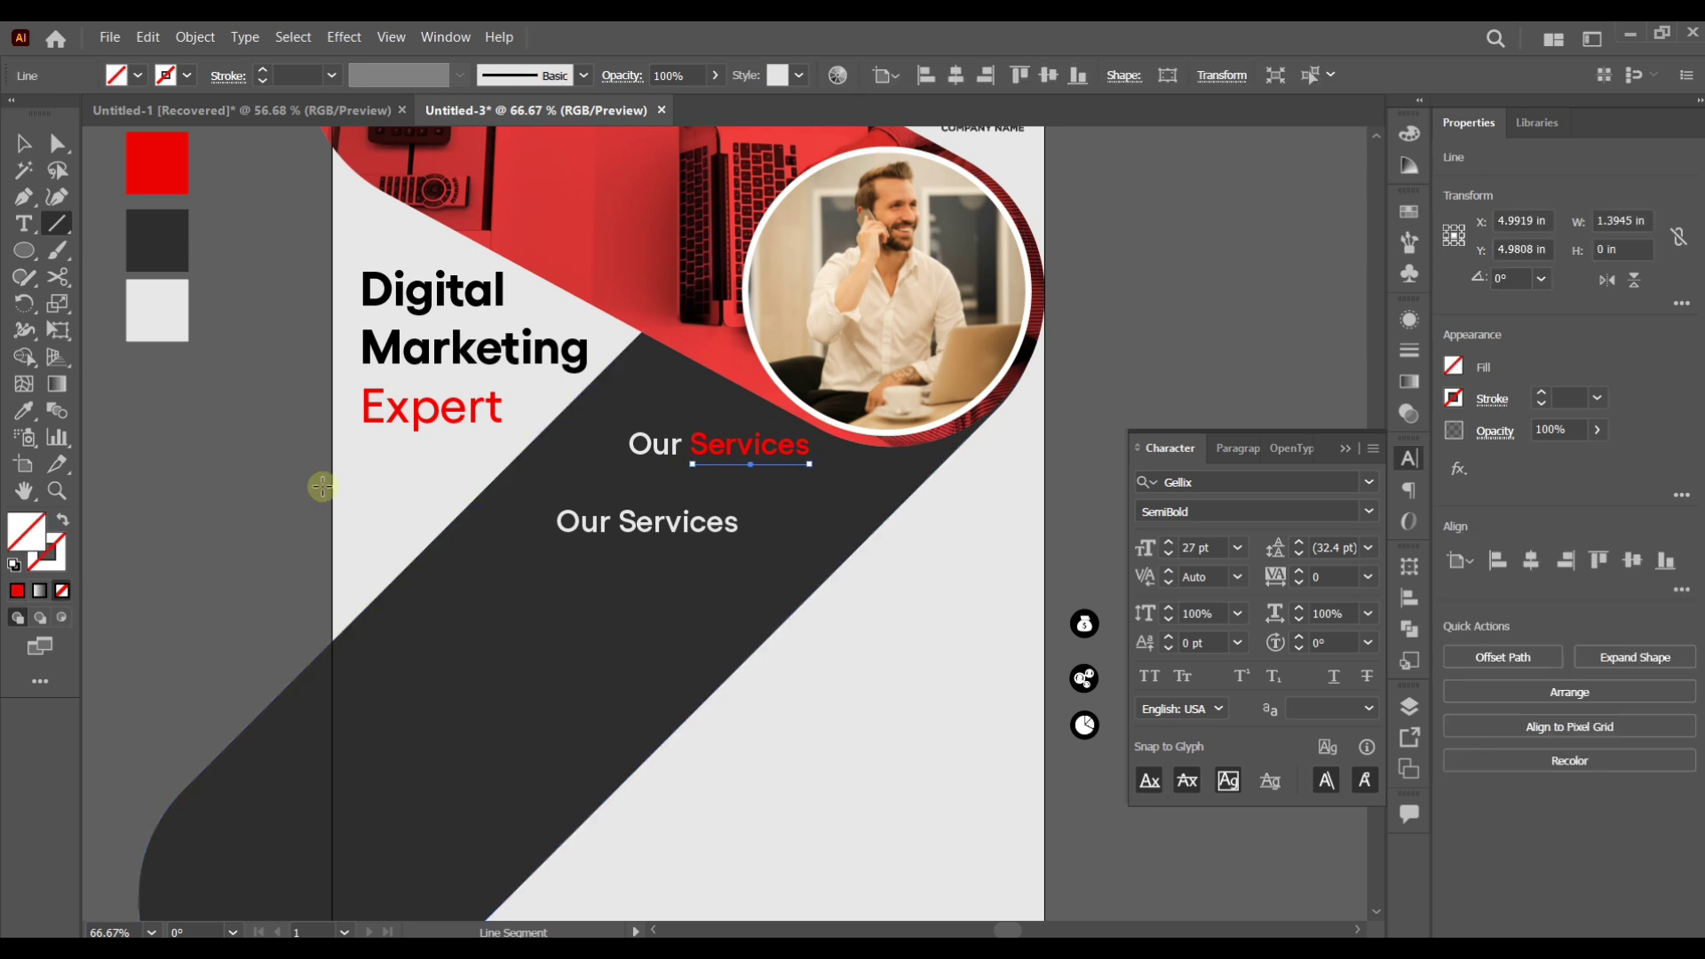
click(24, 411)
click(49, 549)
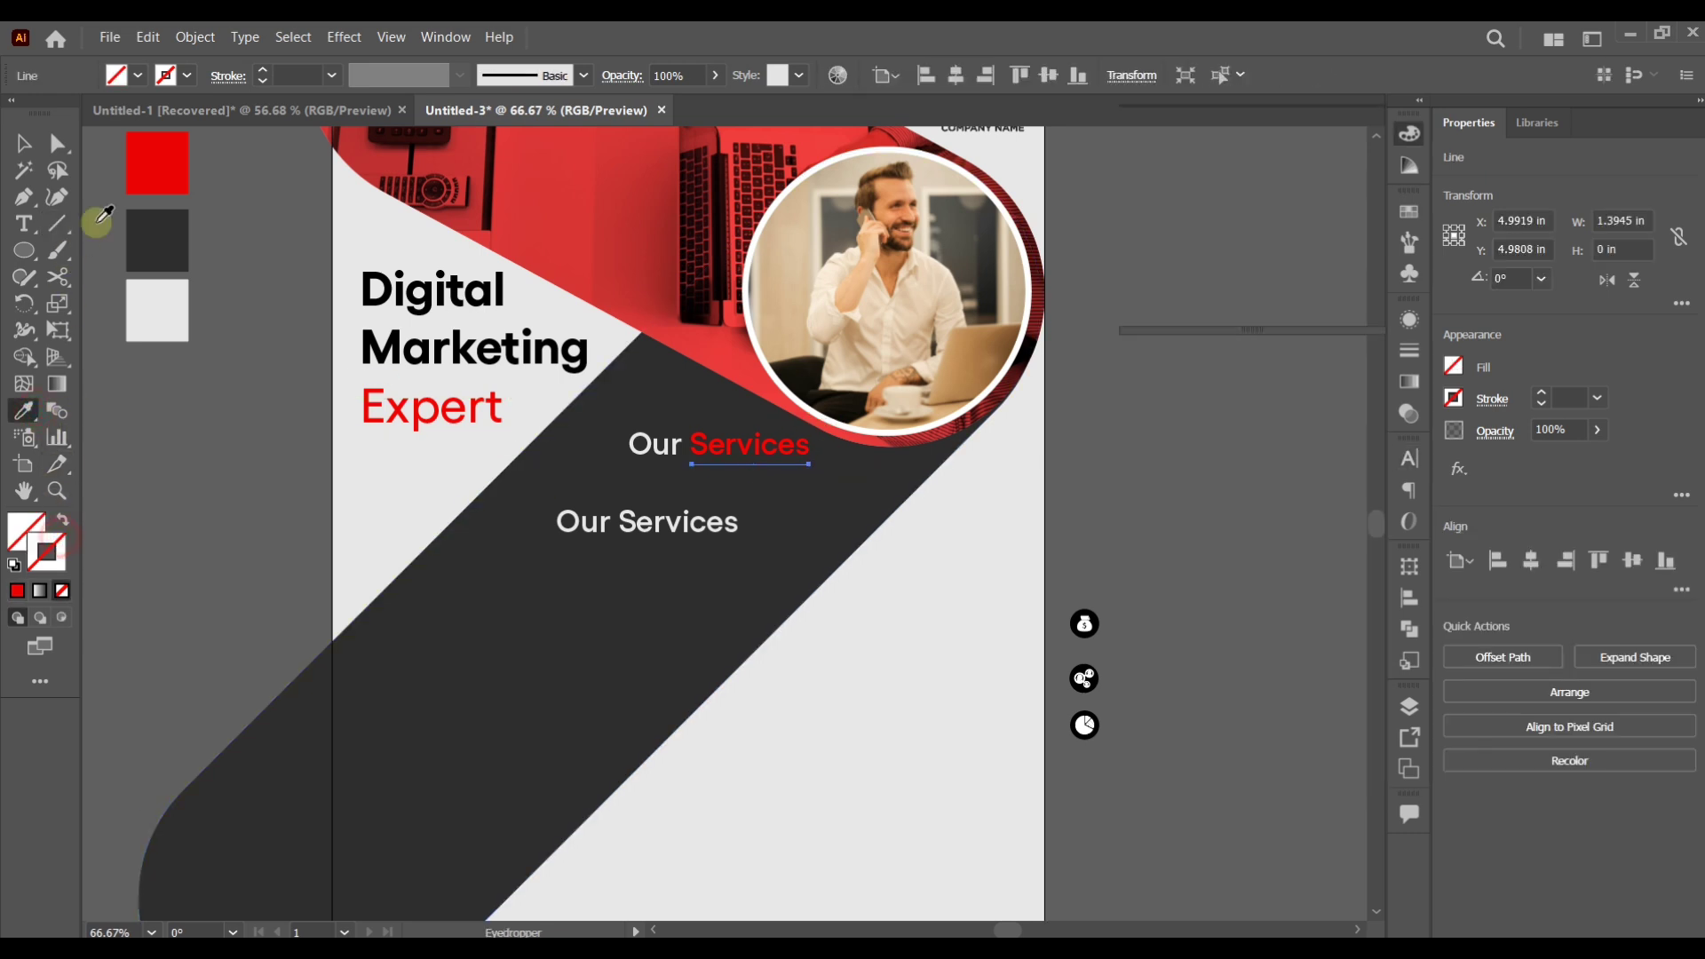
click(155, 173)
click(34, 142)
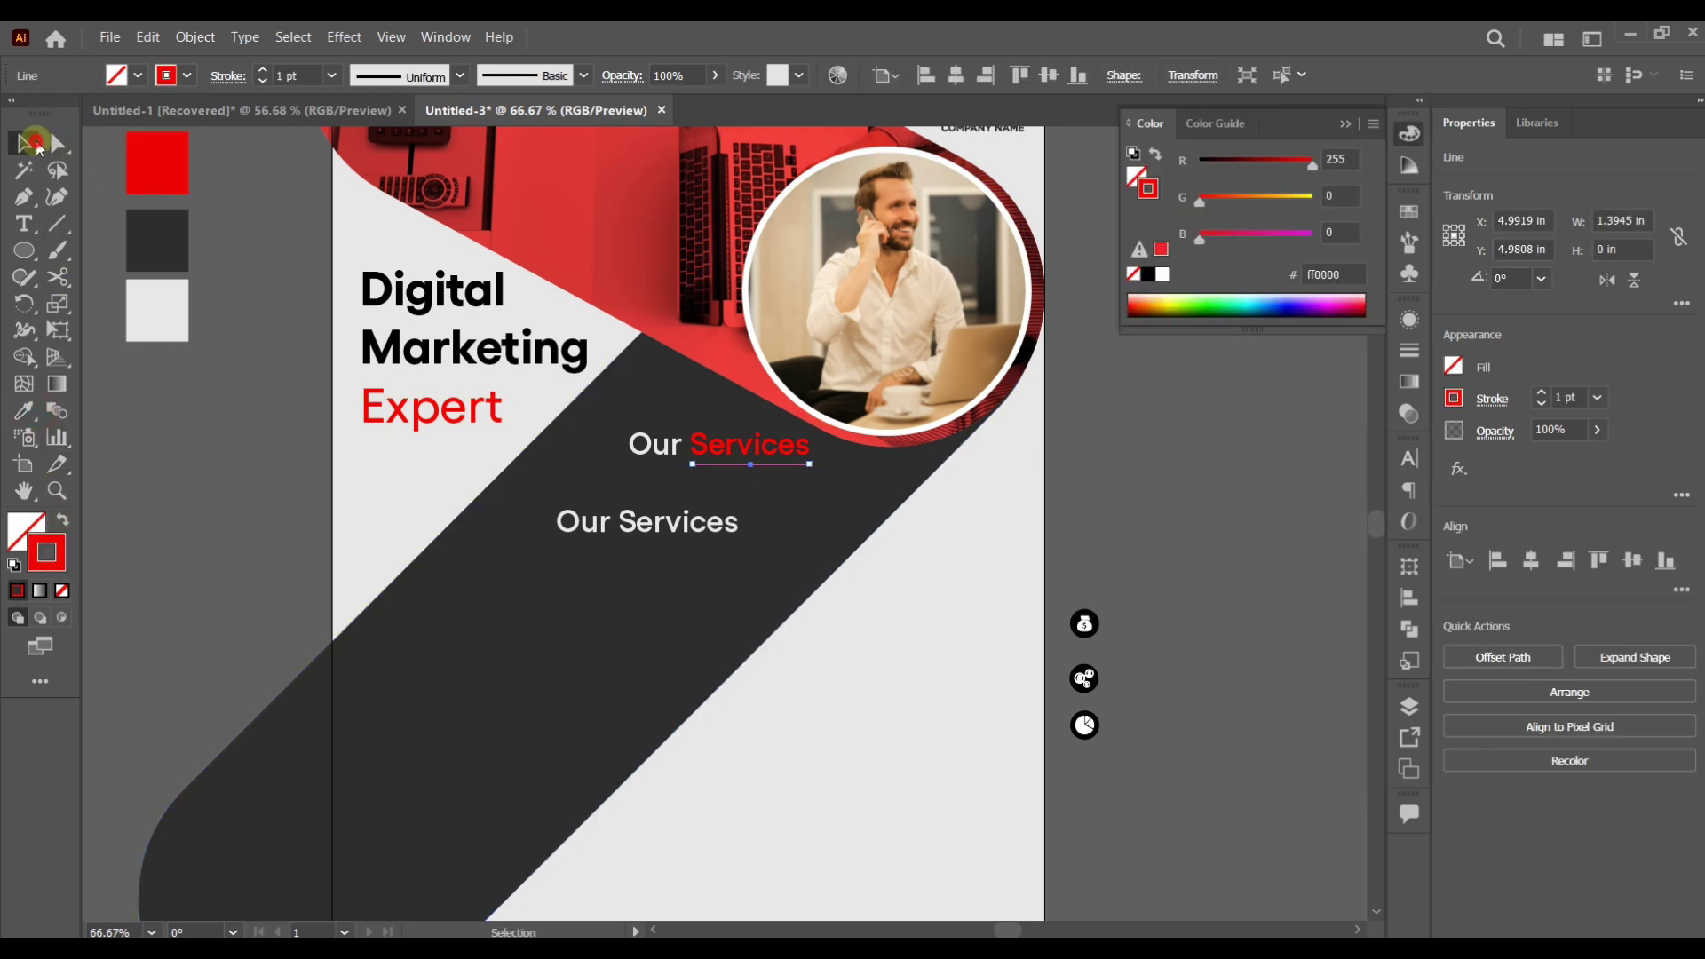
click(243, 539)
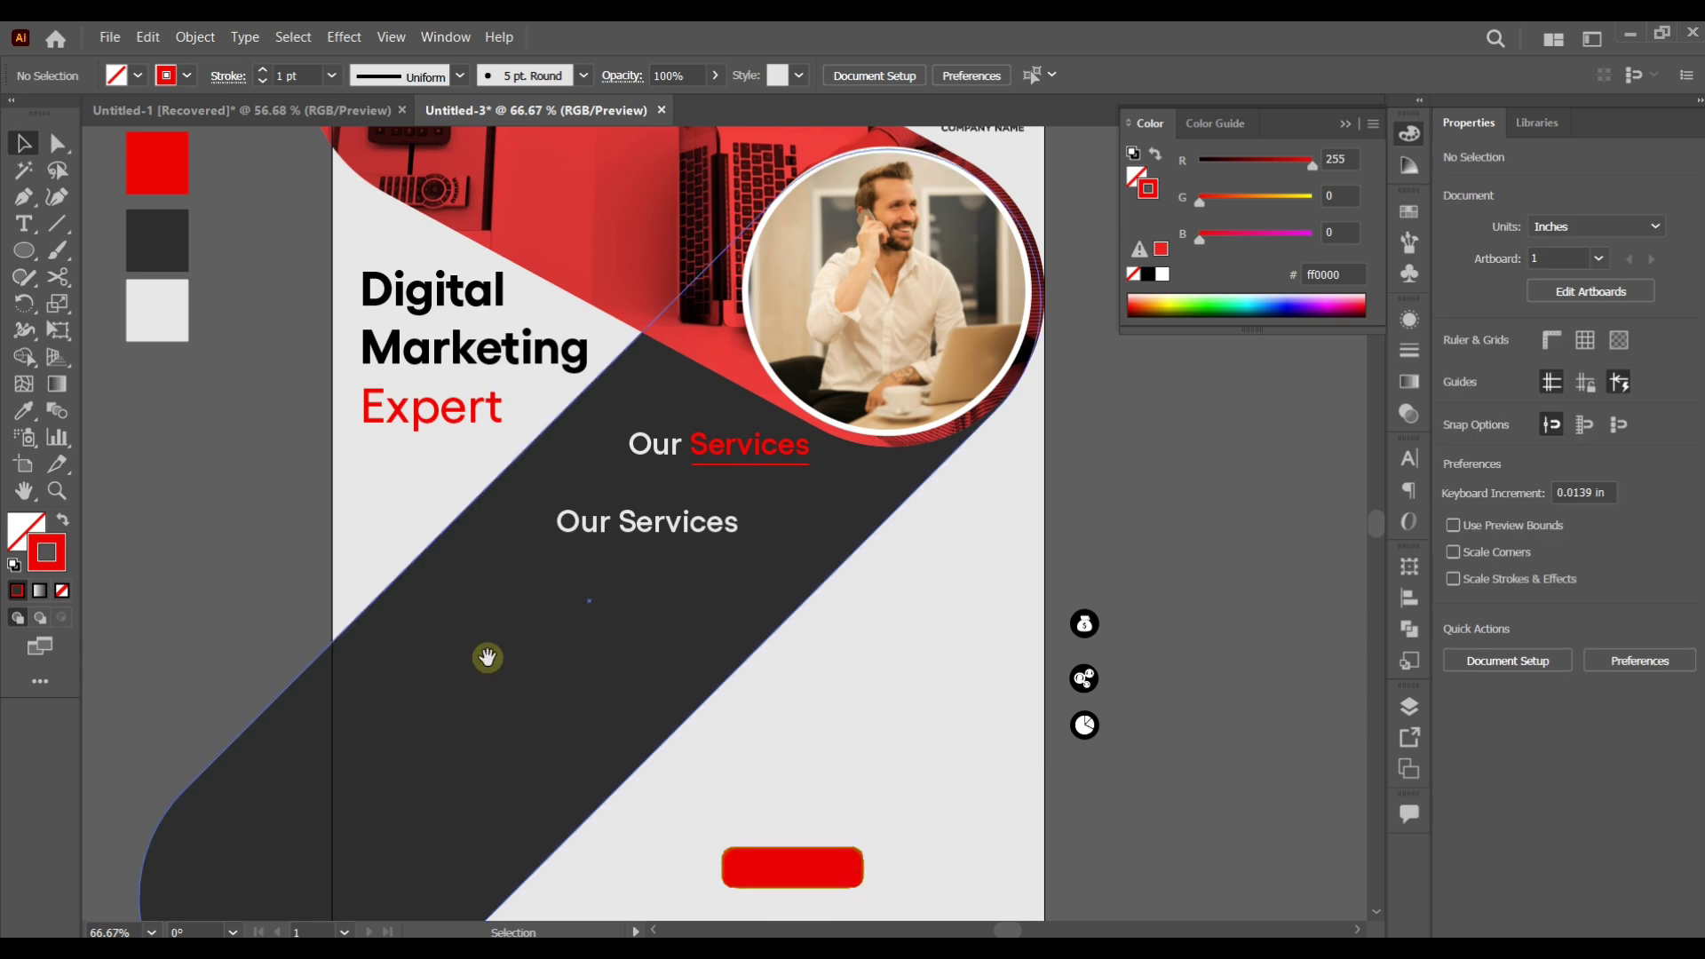
Step: Reposition the lower copy and make the upper heading white
drag(487, 654, 569, 573)
drag(694, 484, 710, 470)
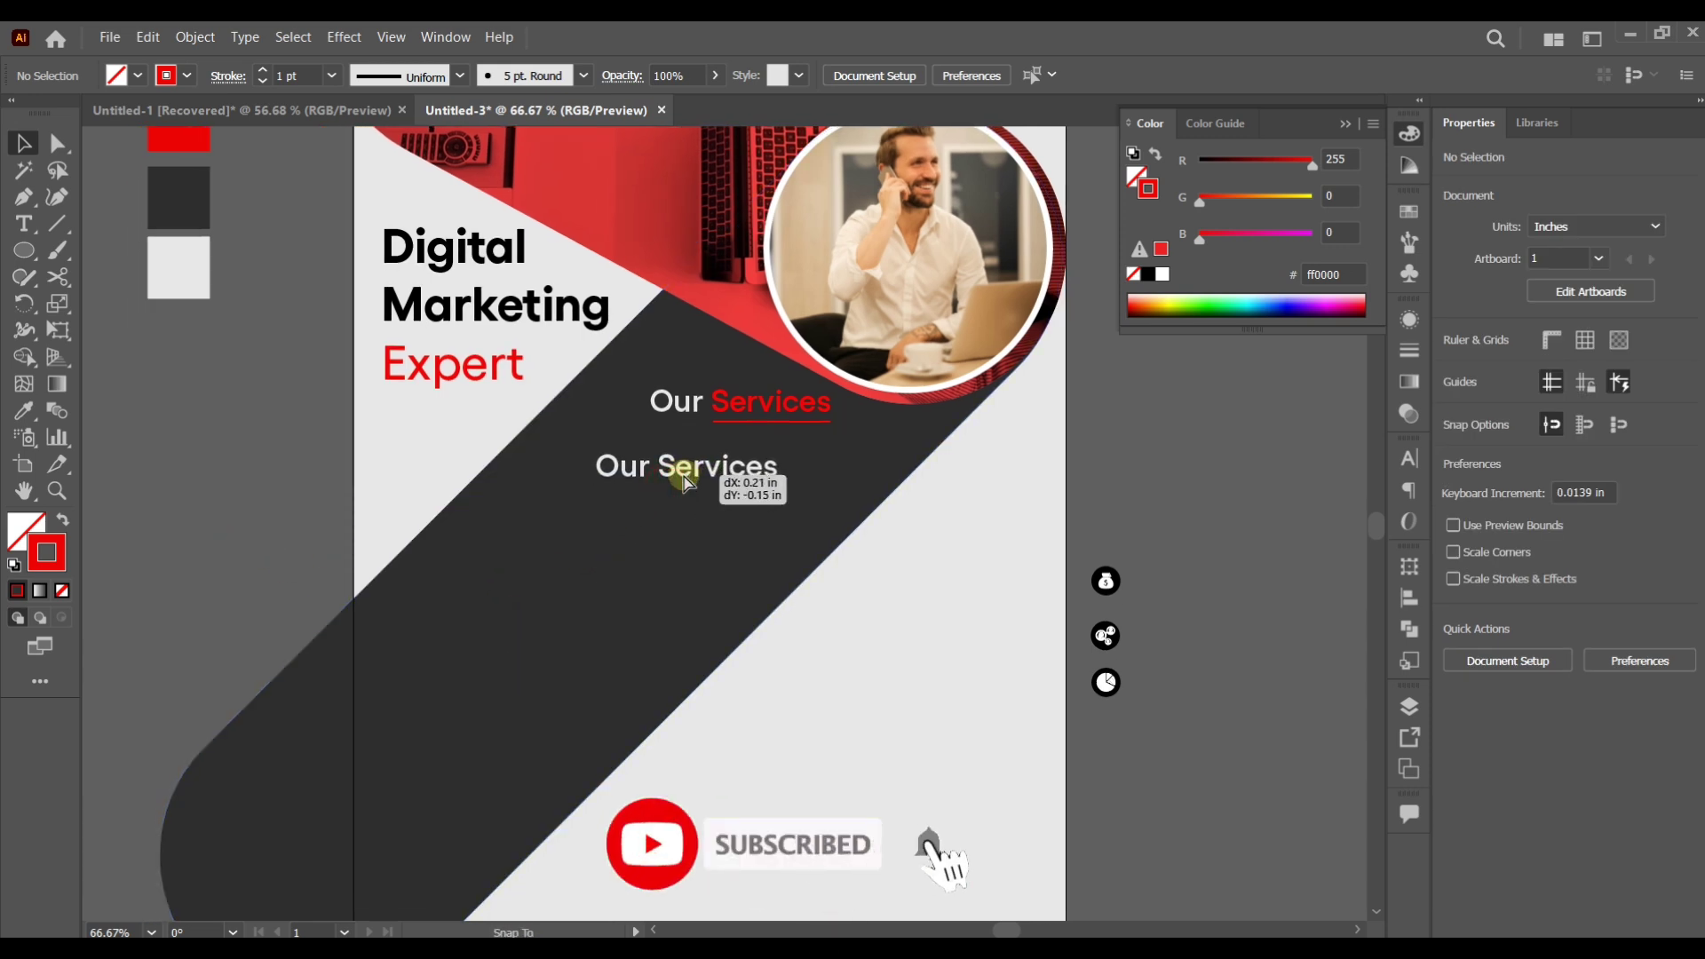
click(769, 404)
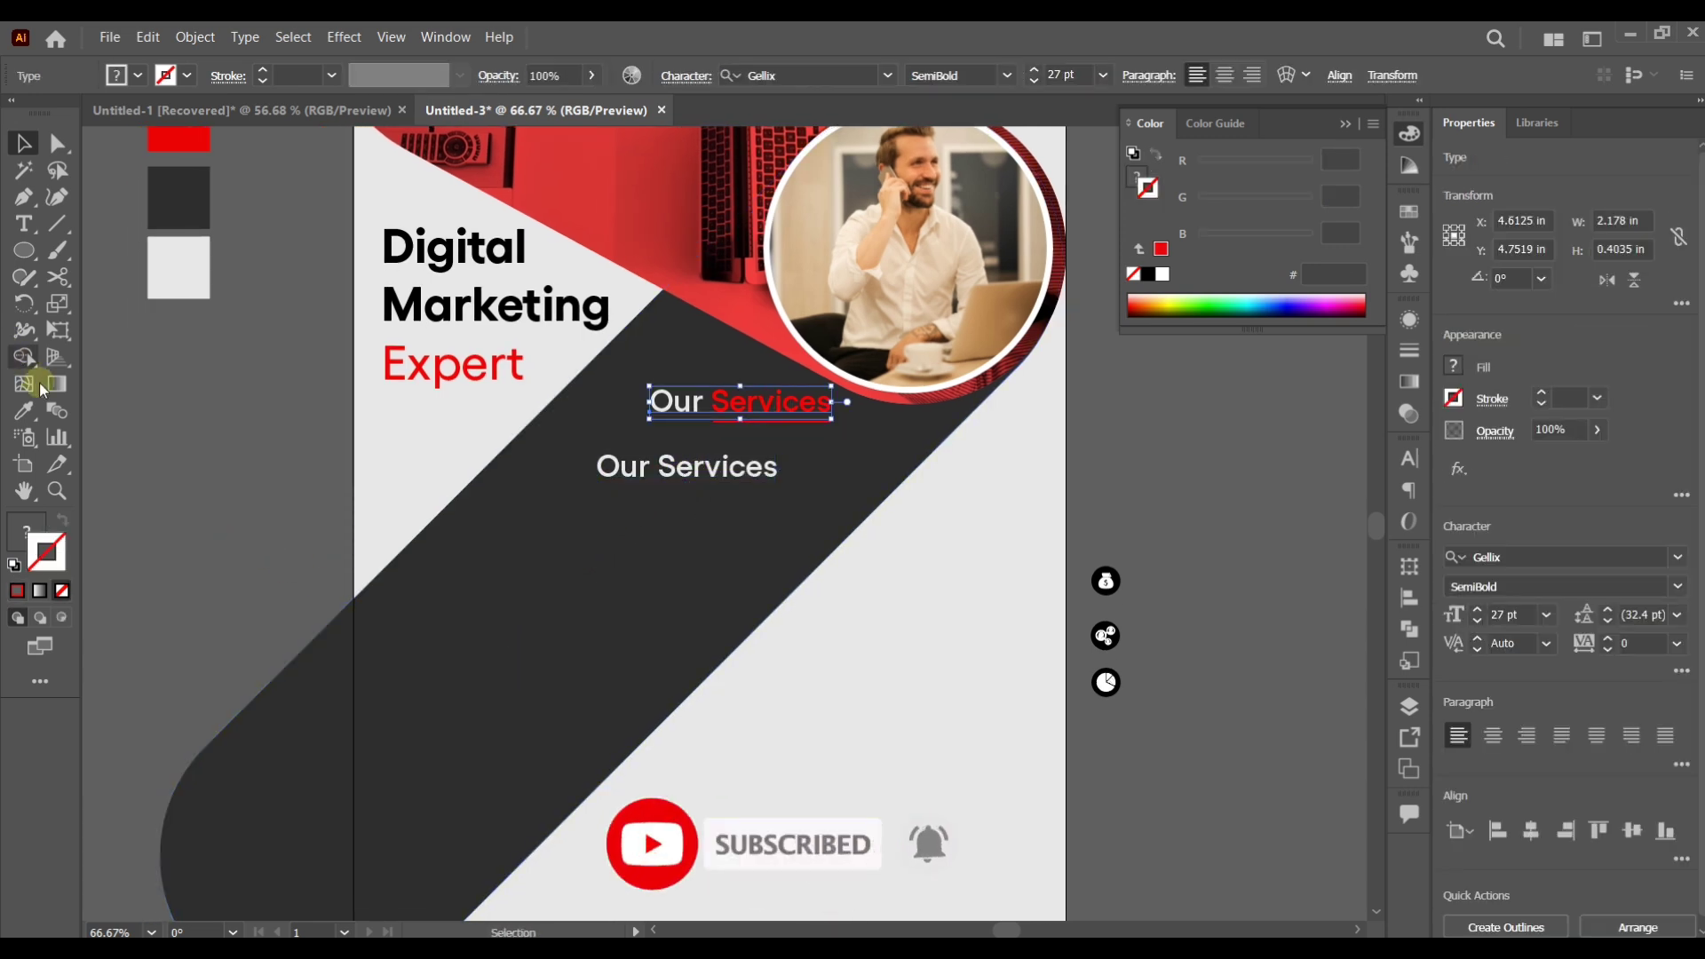
click(24, 410)
click(178, 267)
click(24, 144)
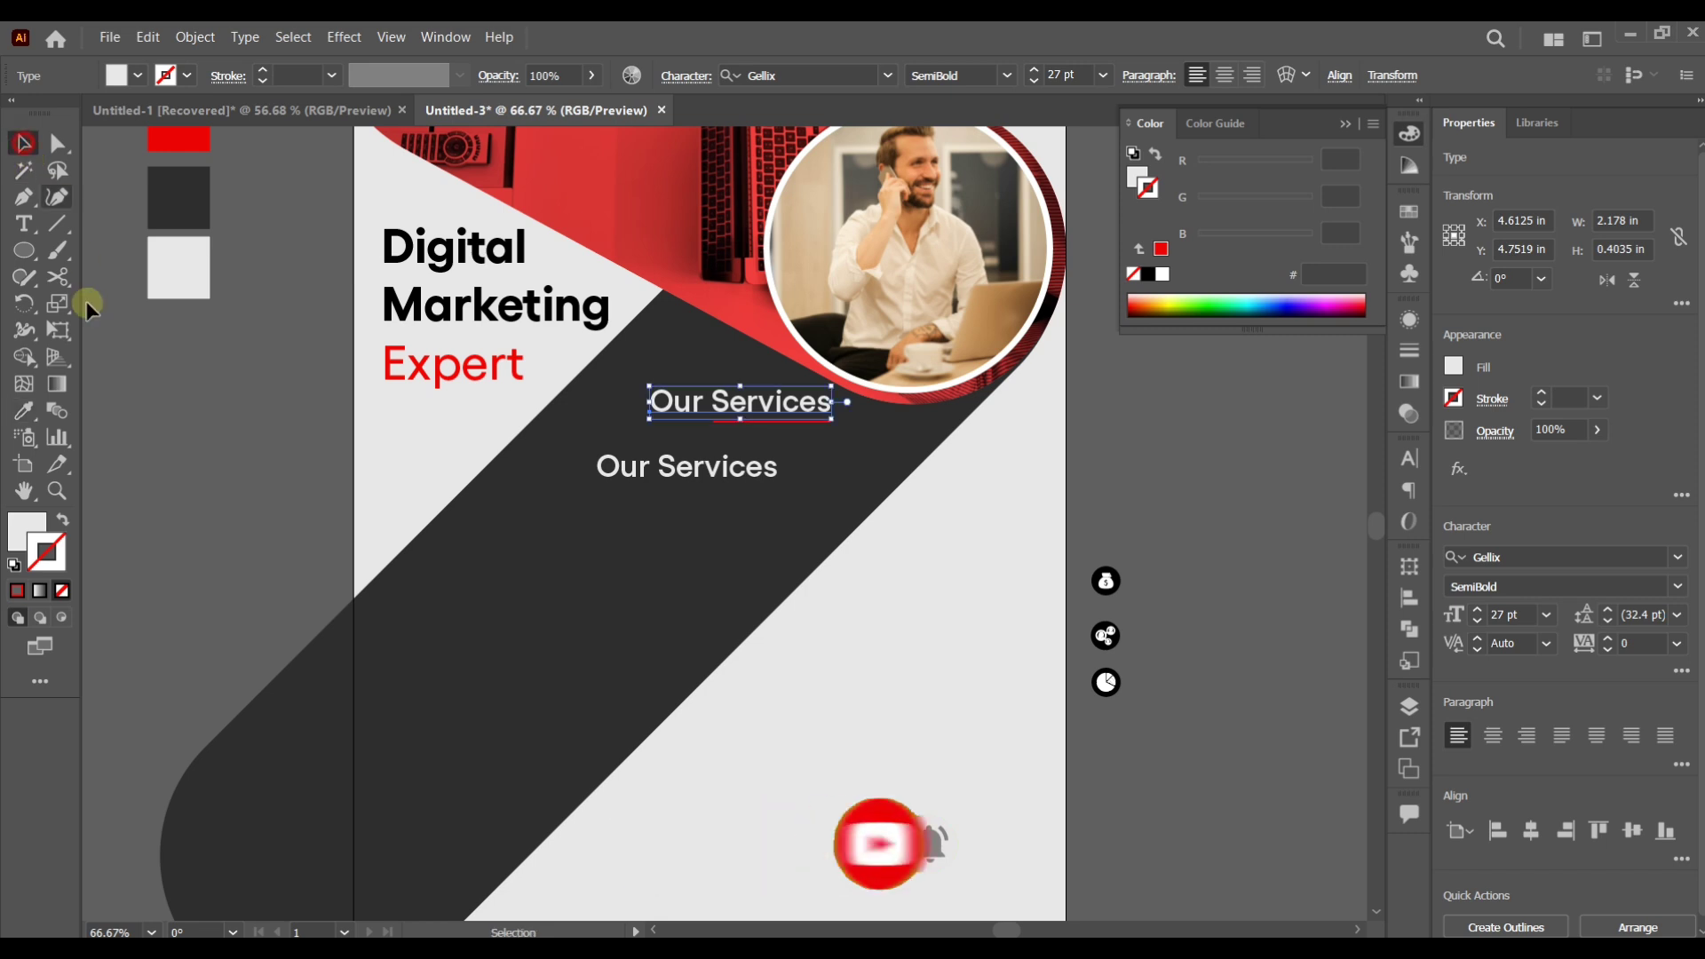
click(167, 441)
scroll(263, 464, down, 2)
Step: Retype the lower copy as 'Your Text' in Gellix Medium 24 pt and move it down-left
double_click(755, 416)
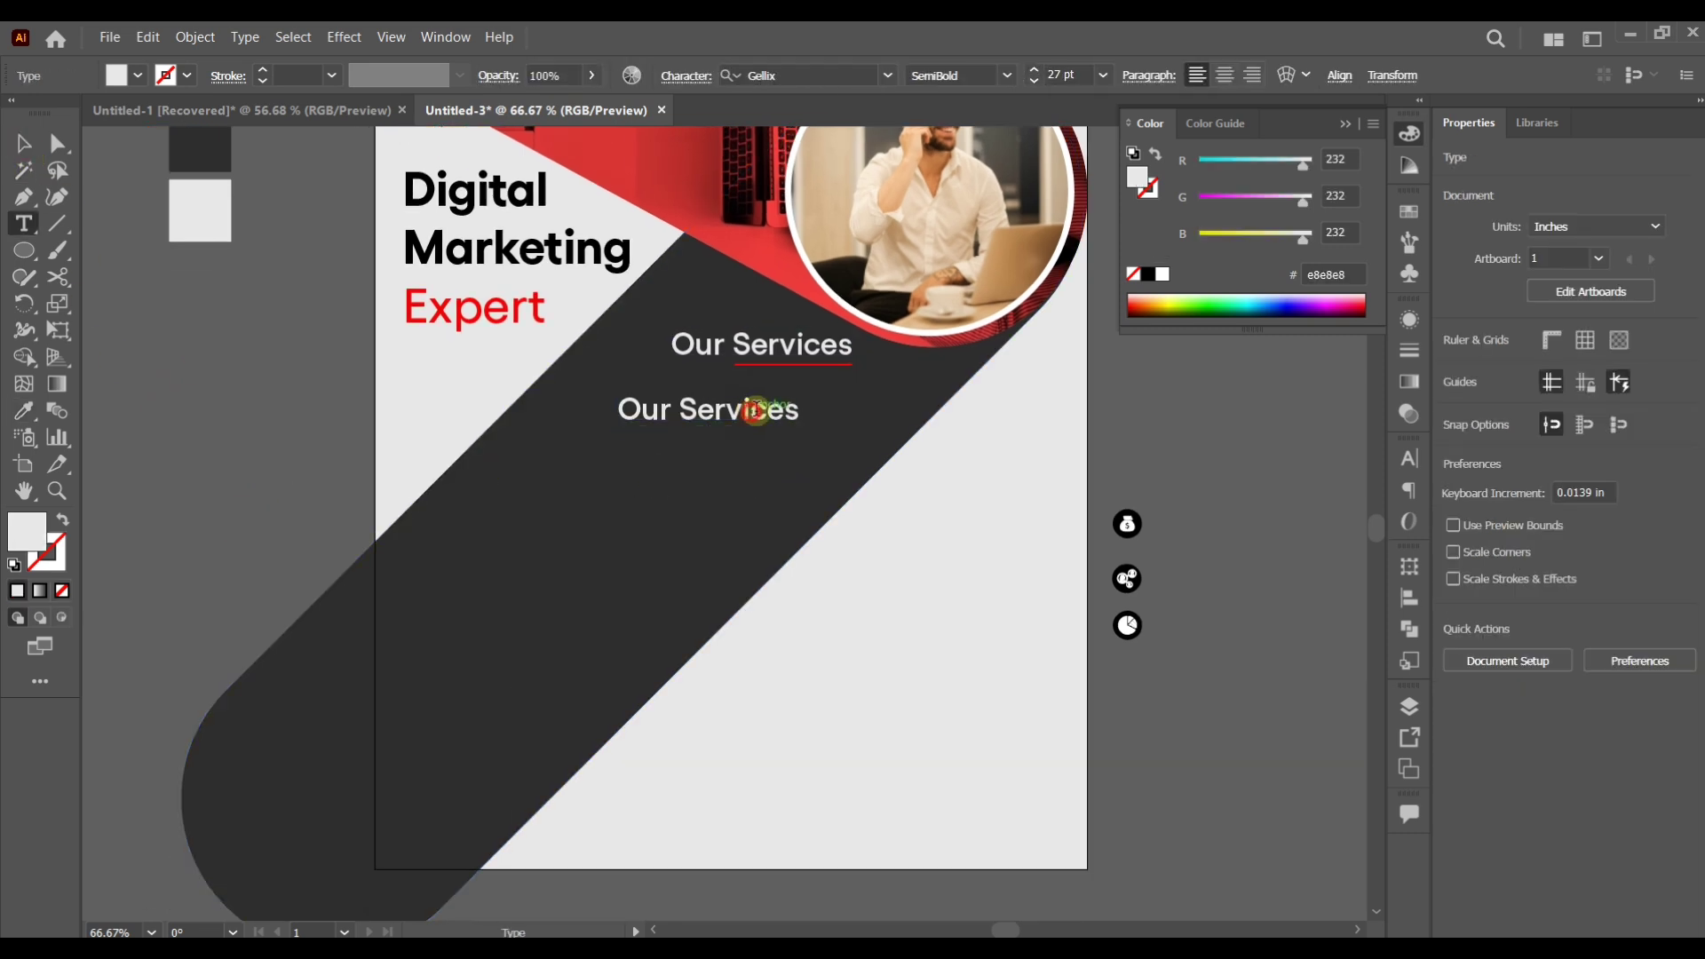
drag(799, 409, 515, 404)
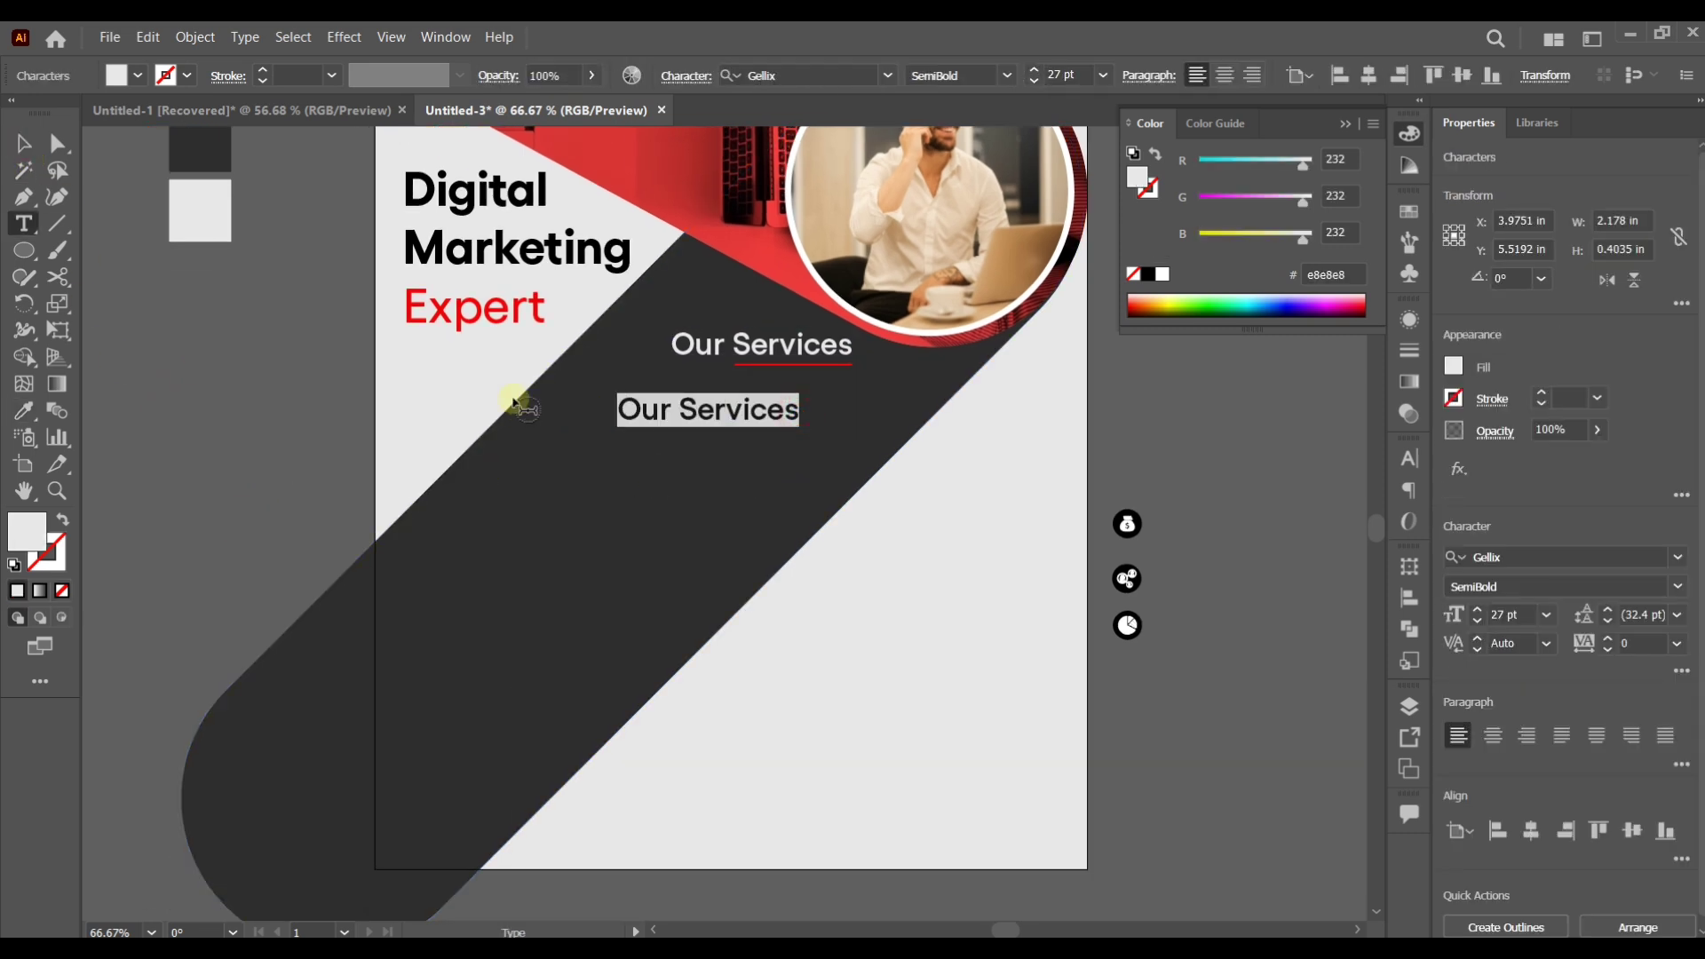
text(Your Text)
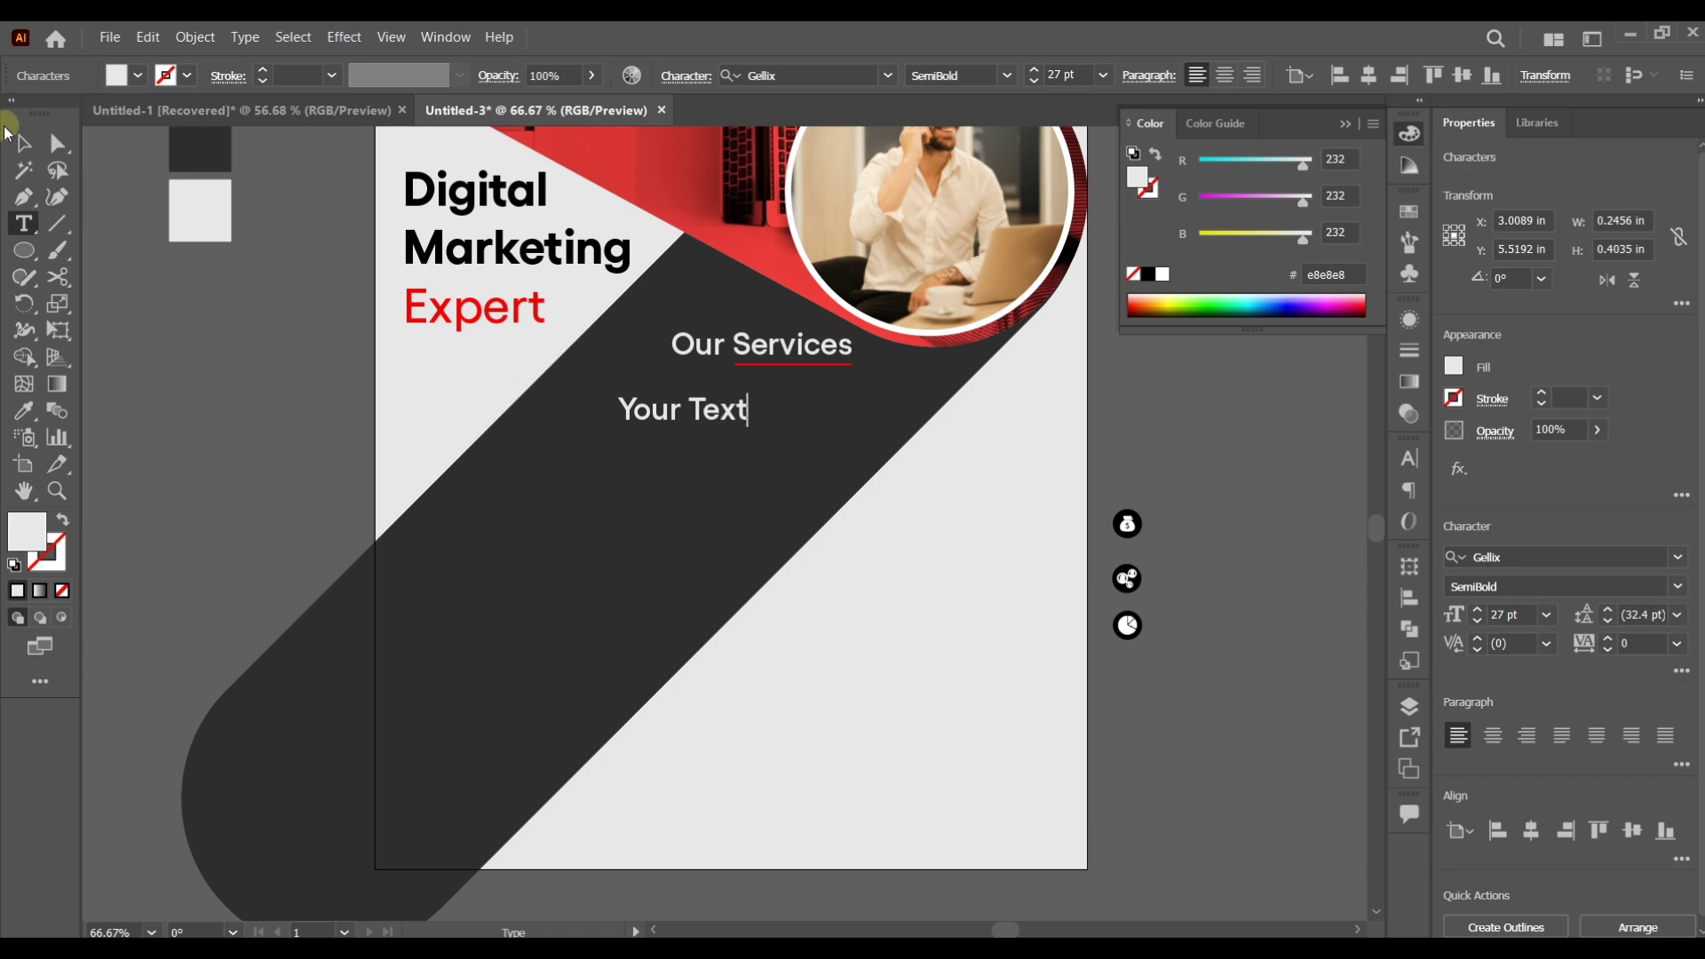
click(21, 142)
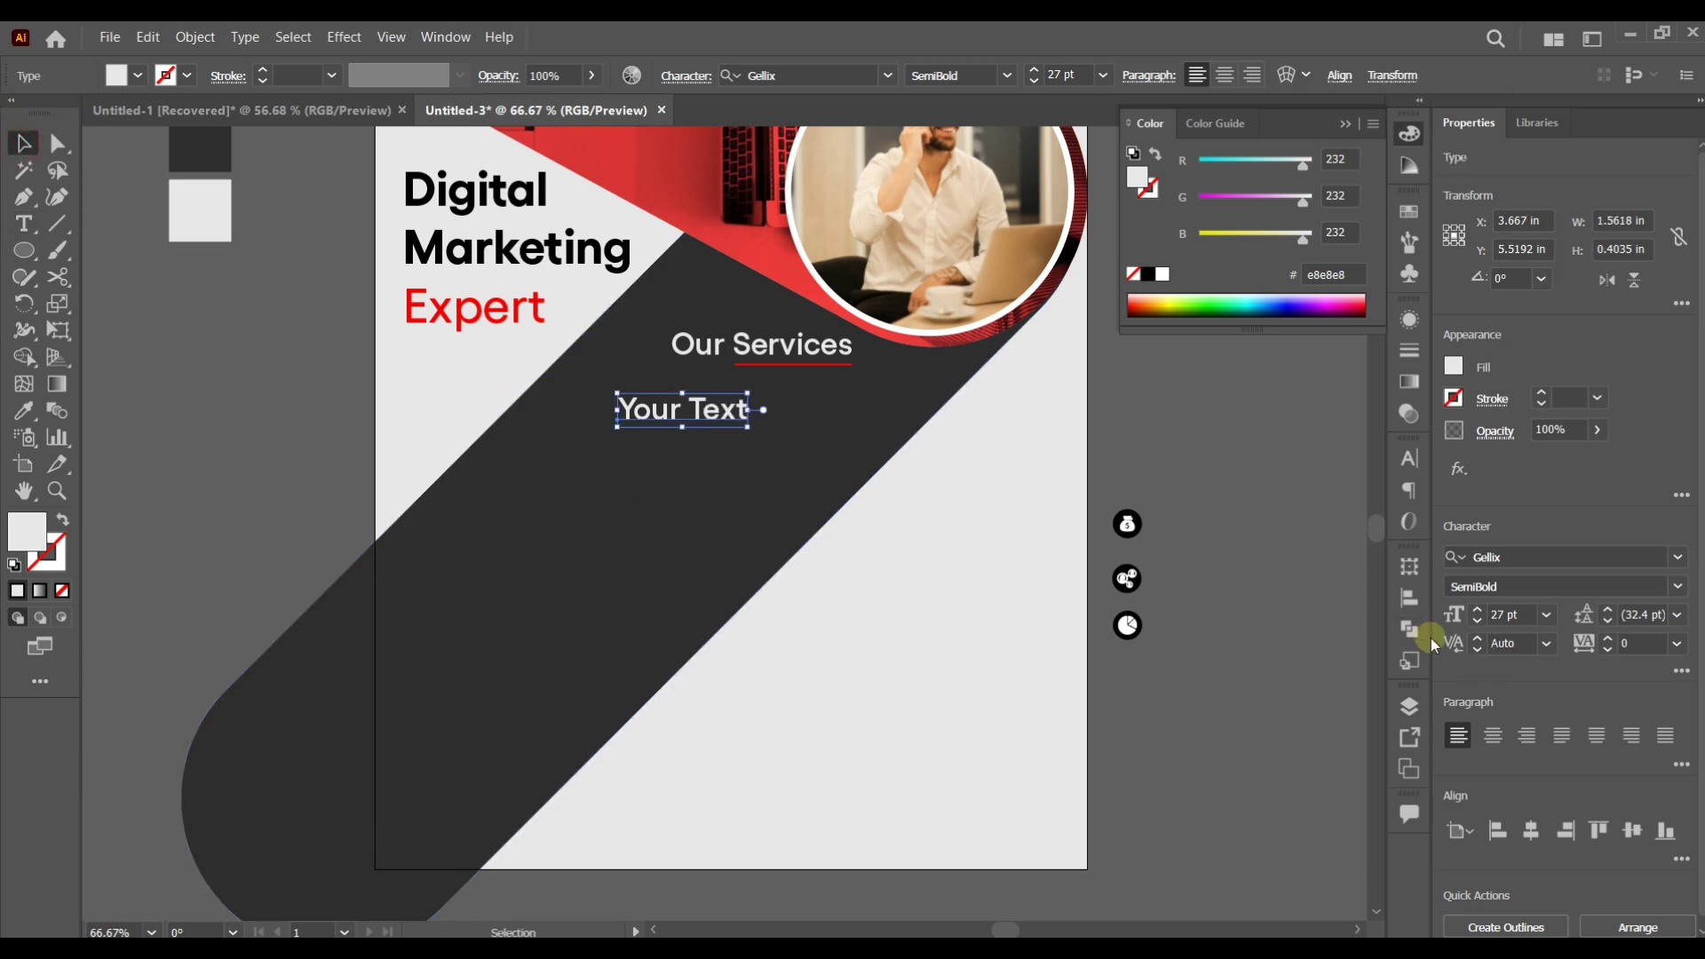
click(1410, 460)
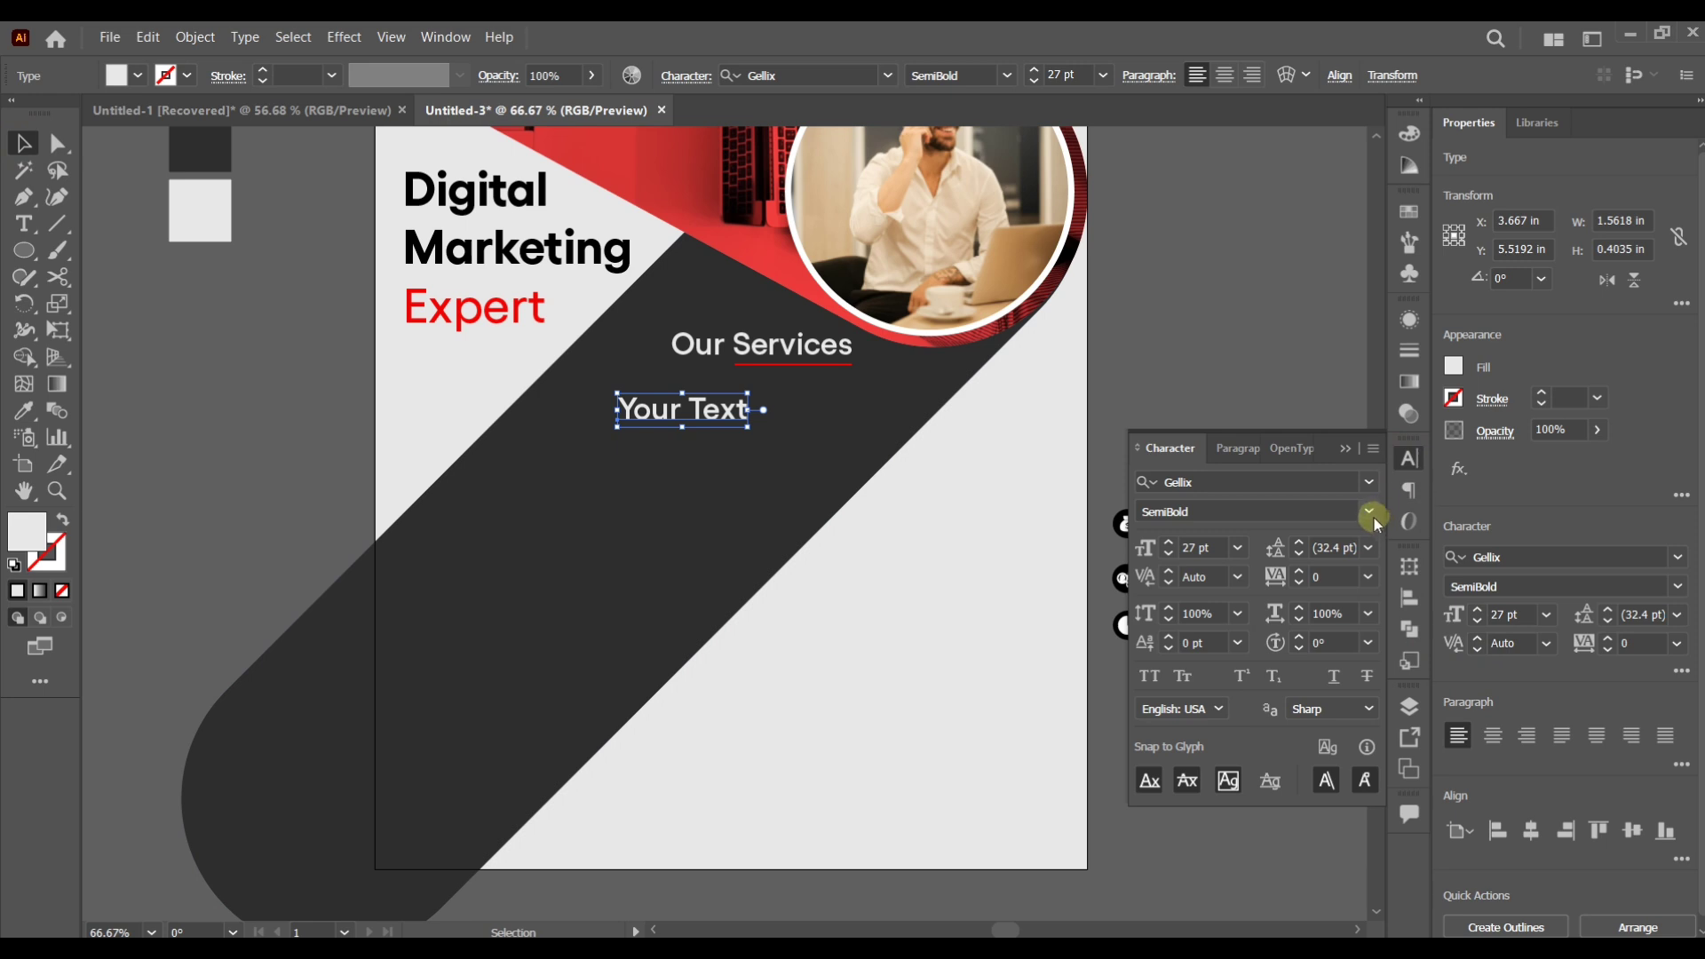
click(1368, 512)
click(1223, 684)
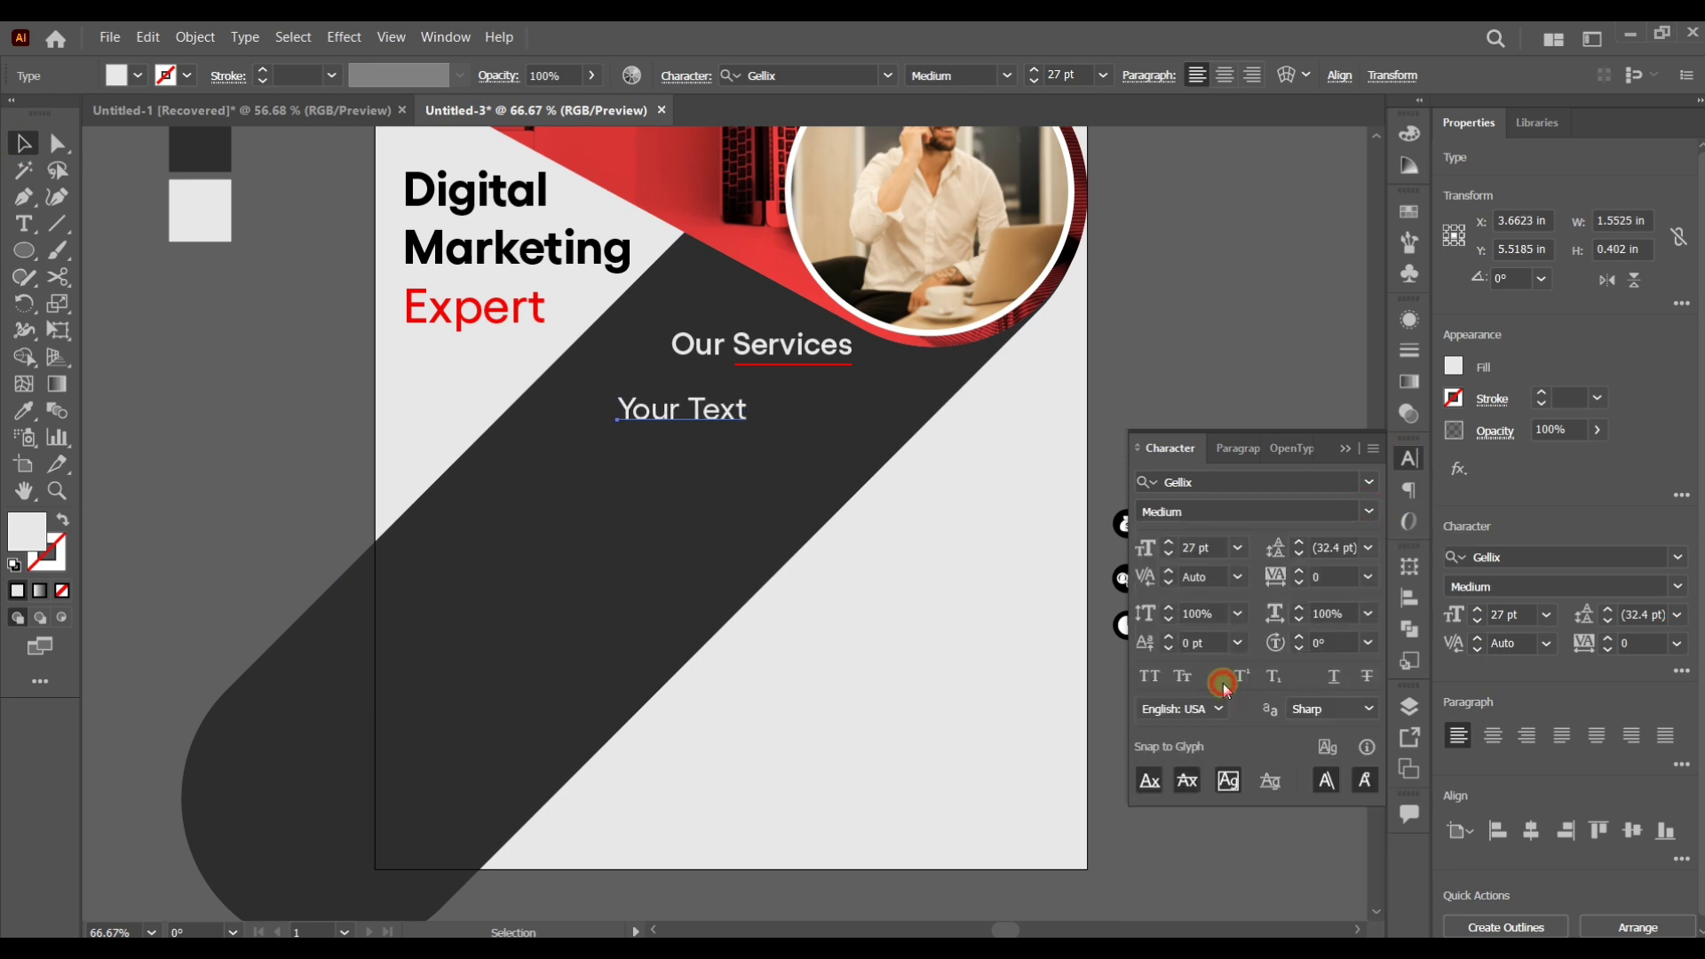
click(1171, 556)
click(1170, 556)
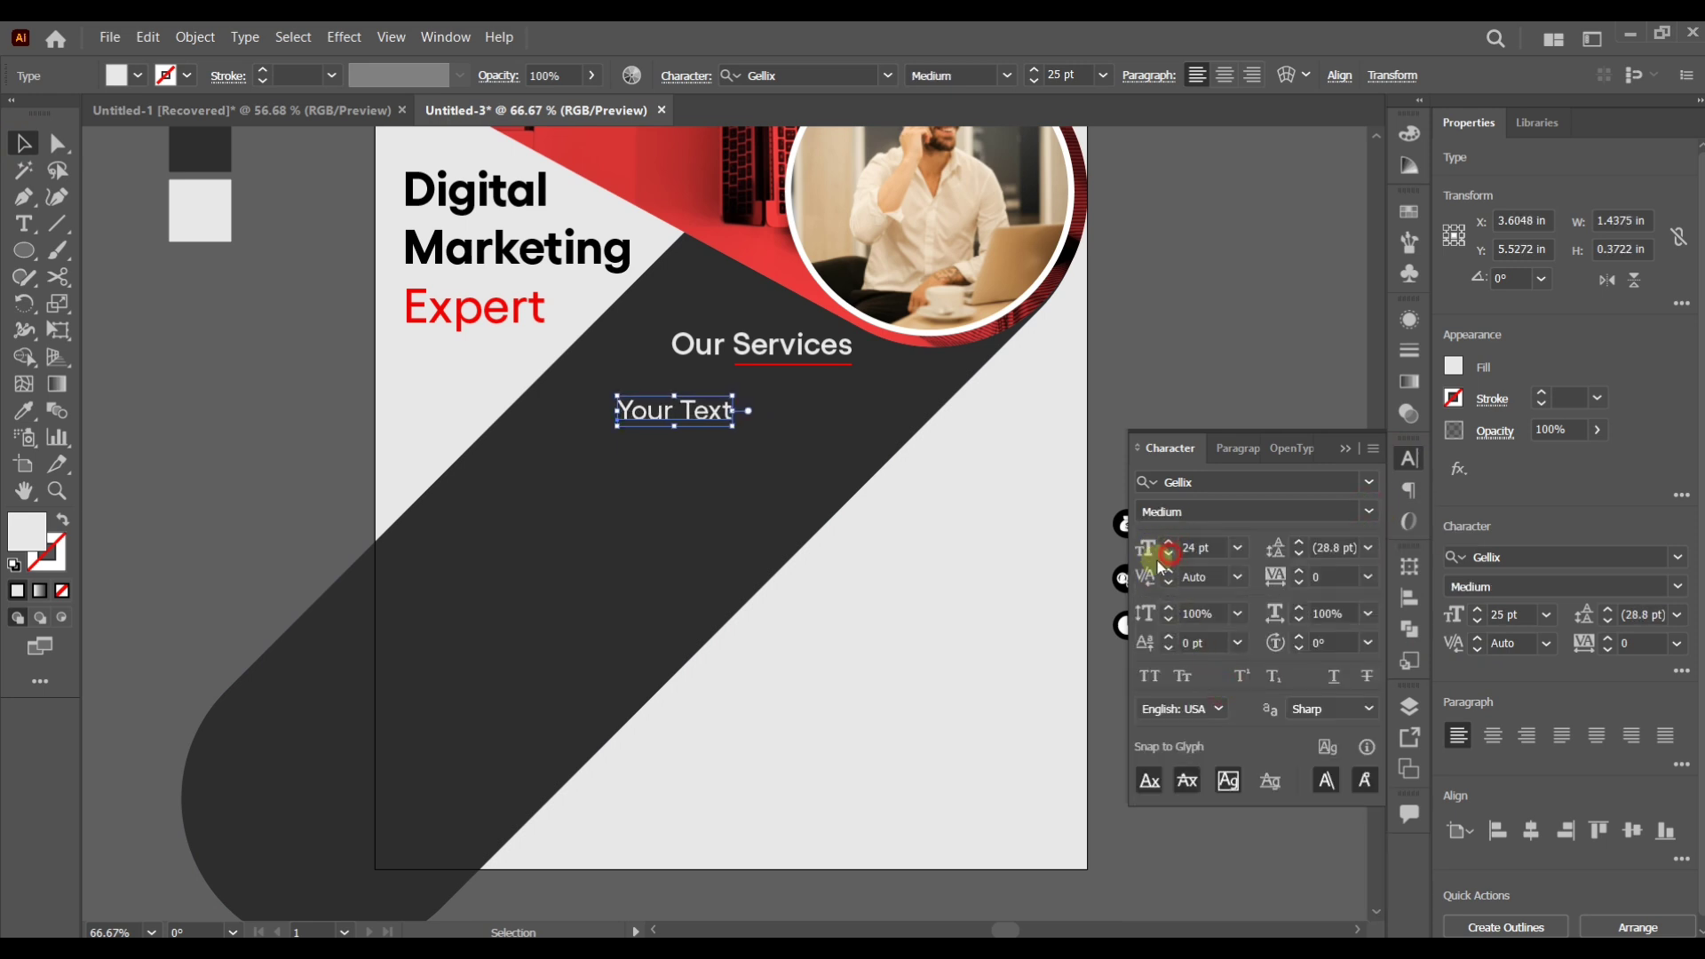
mouse_move(616, 387)
mouse_down()
mouse_move(601, 411)
mouse_move(618, 392)
mouse_up()
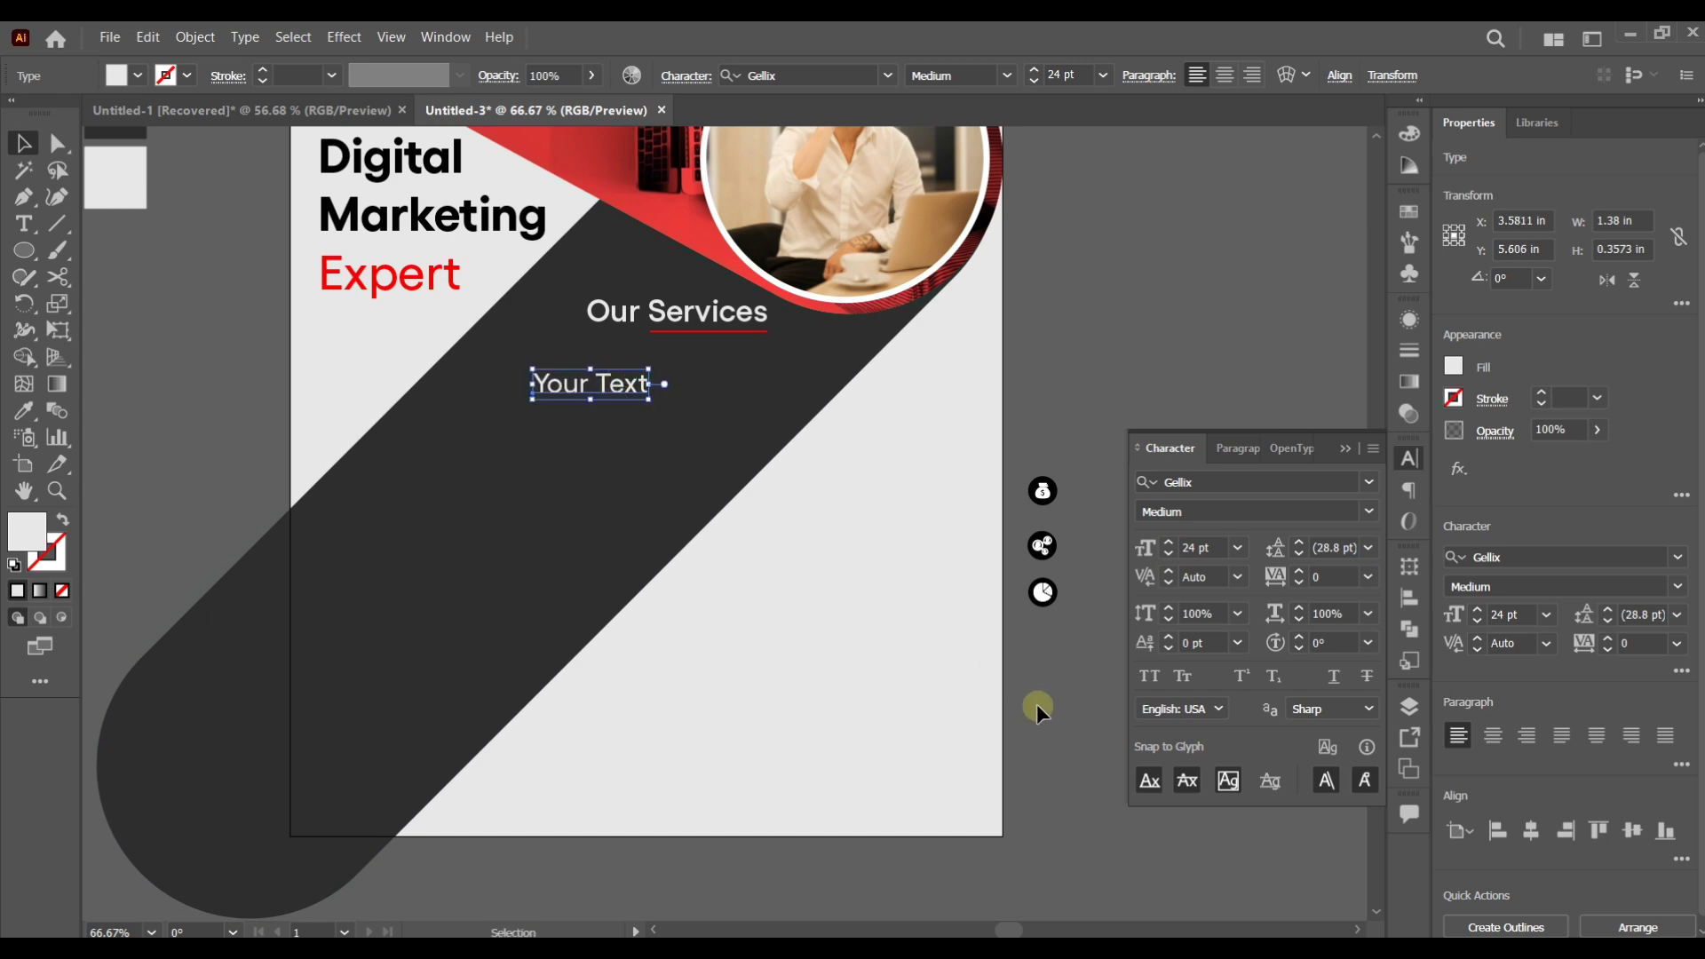
Step: Draw a text area below Your Text filled with Regular-weight placeholder text
click(24, 223)
drag(468, 423, 711, 491)
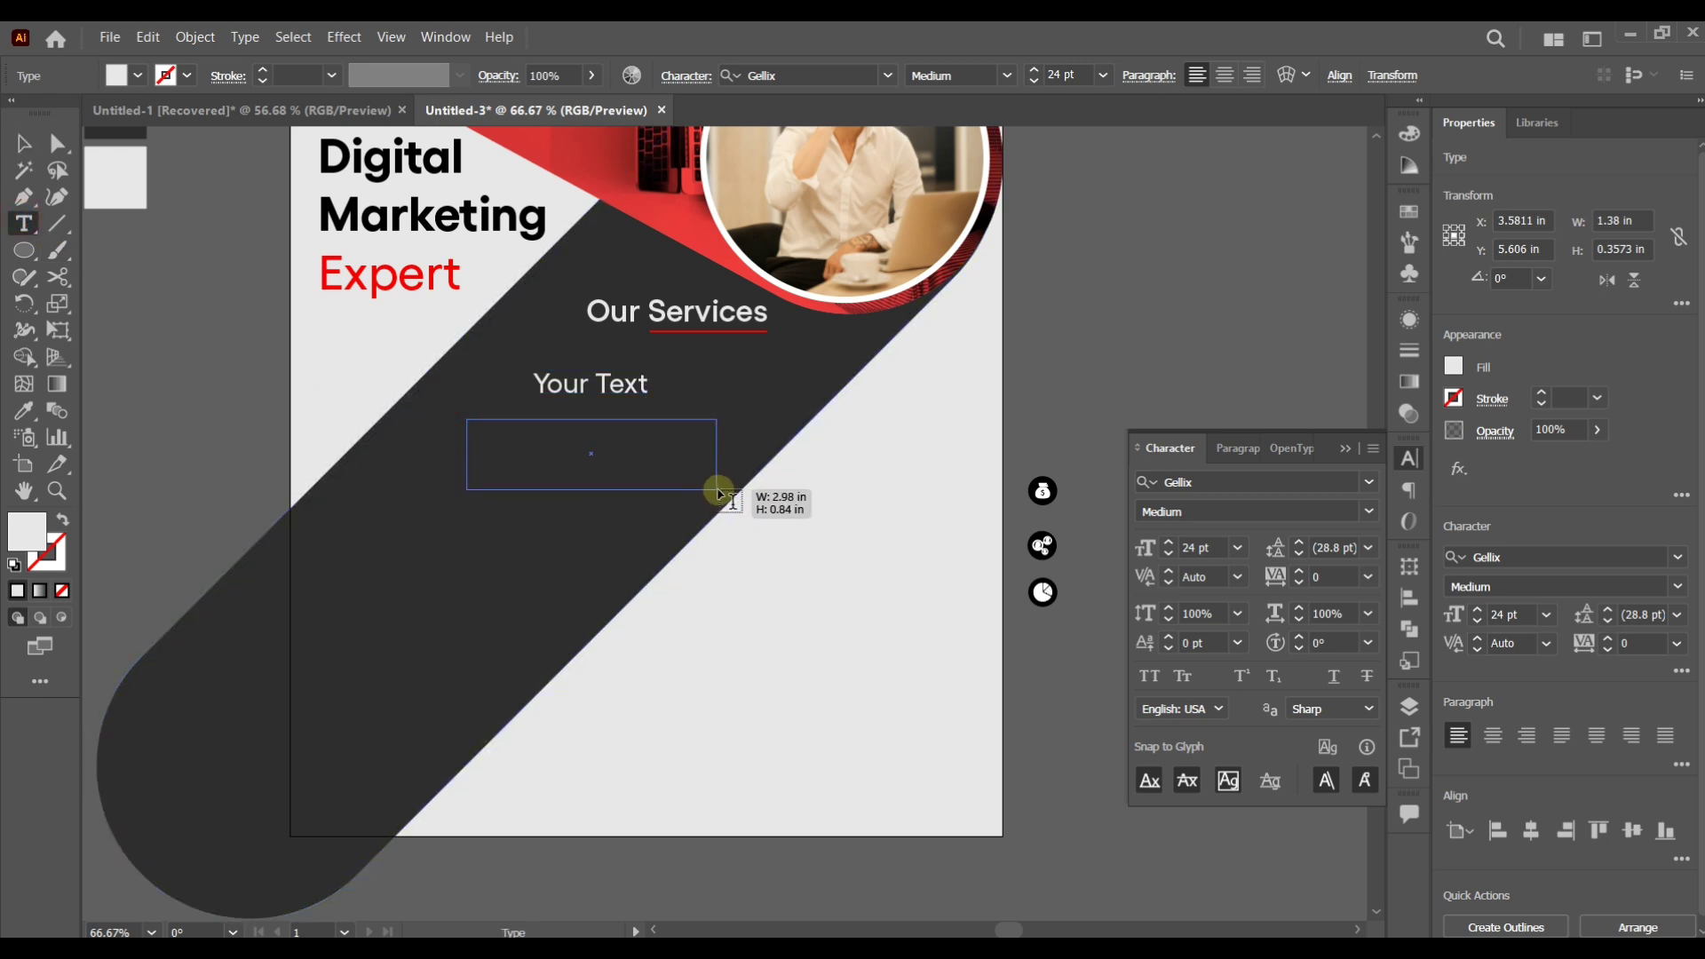
drag(716, 494, 711, 495)
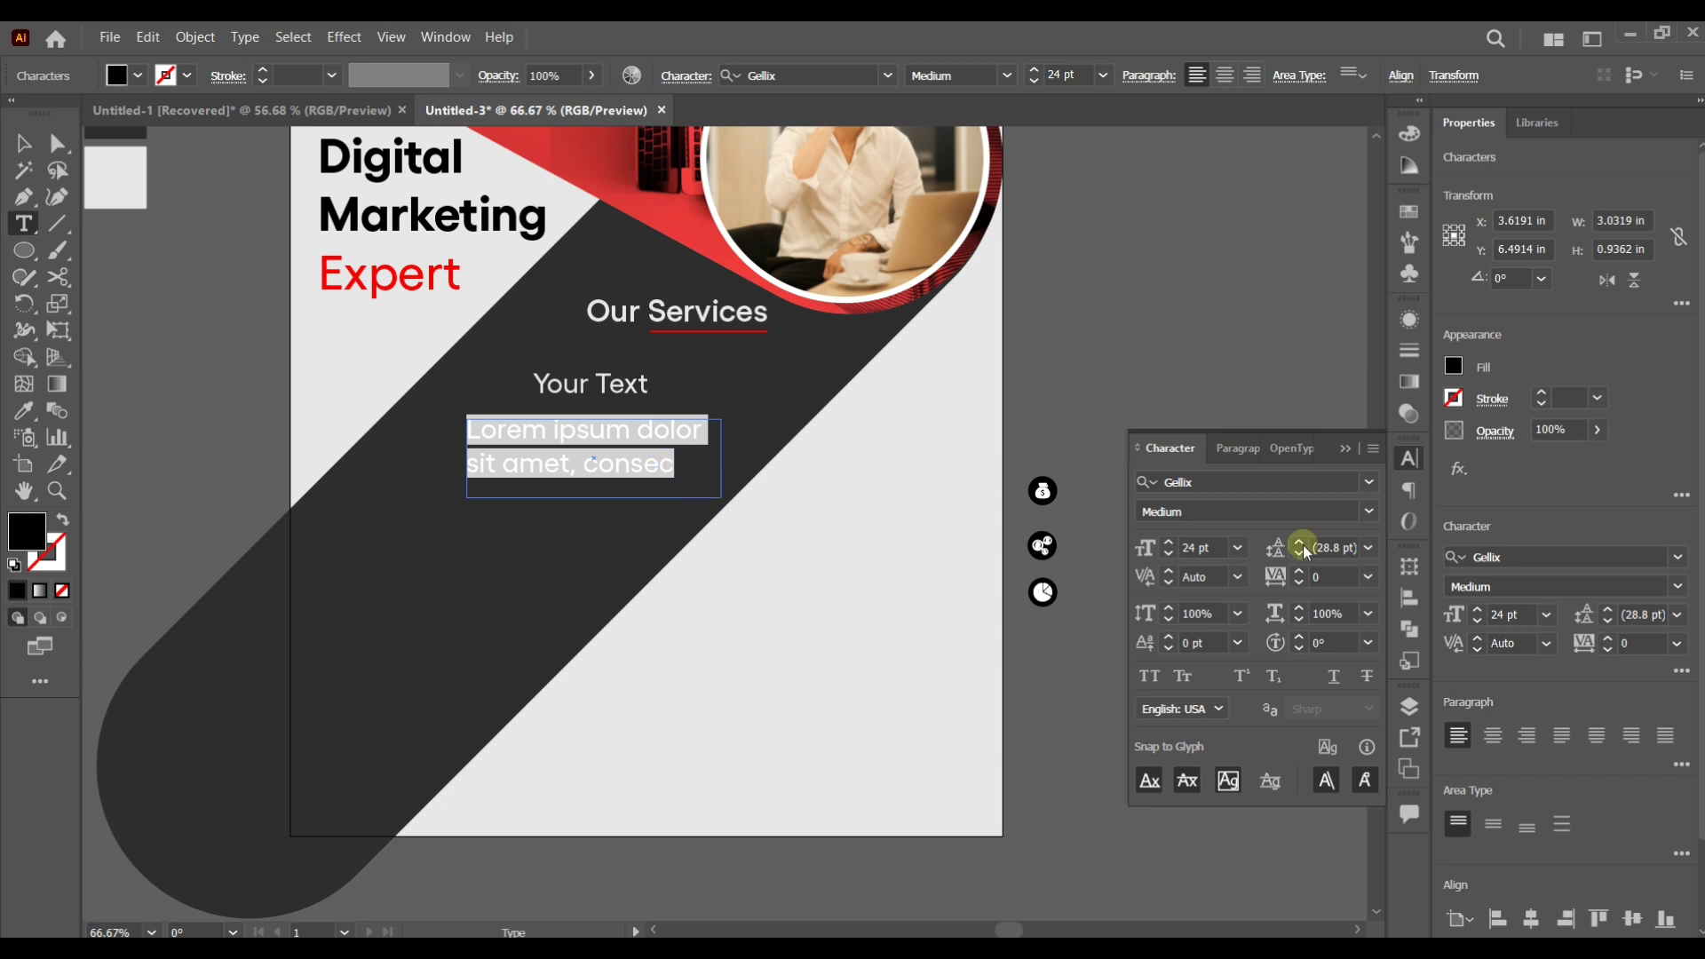
click(1169, 554)
click(1169, 554)
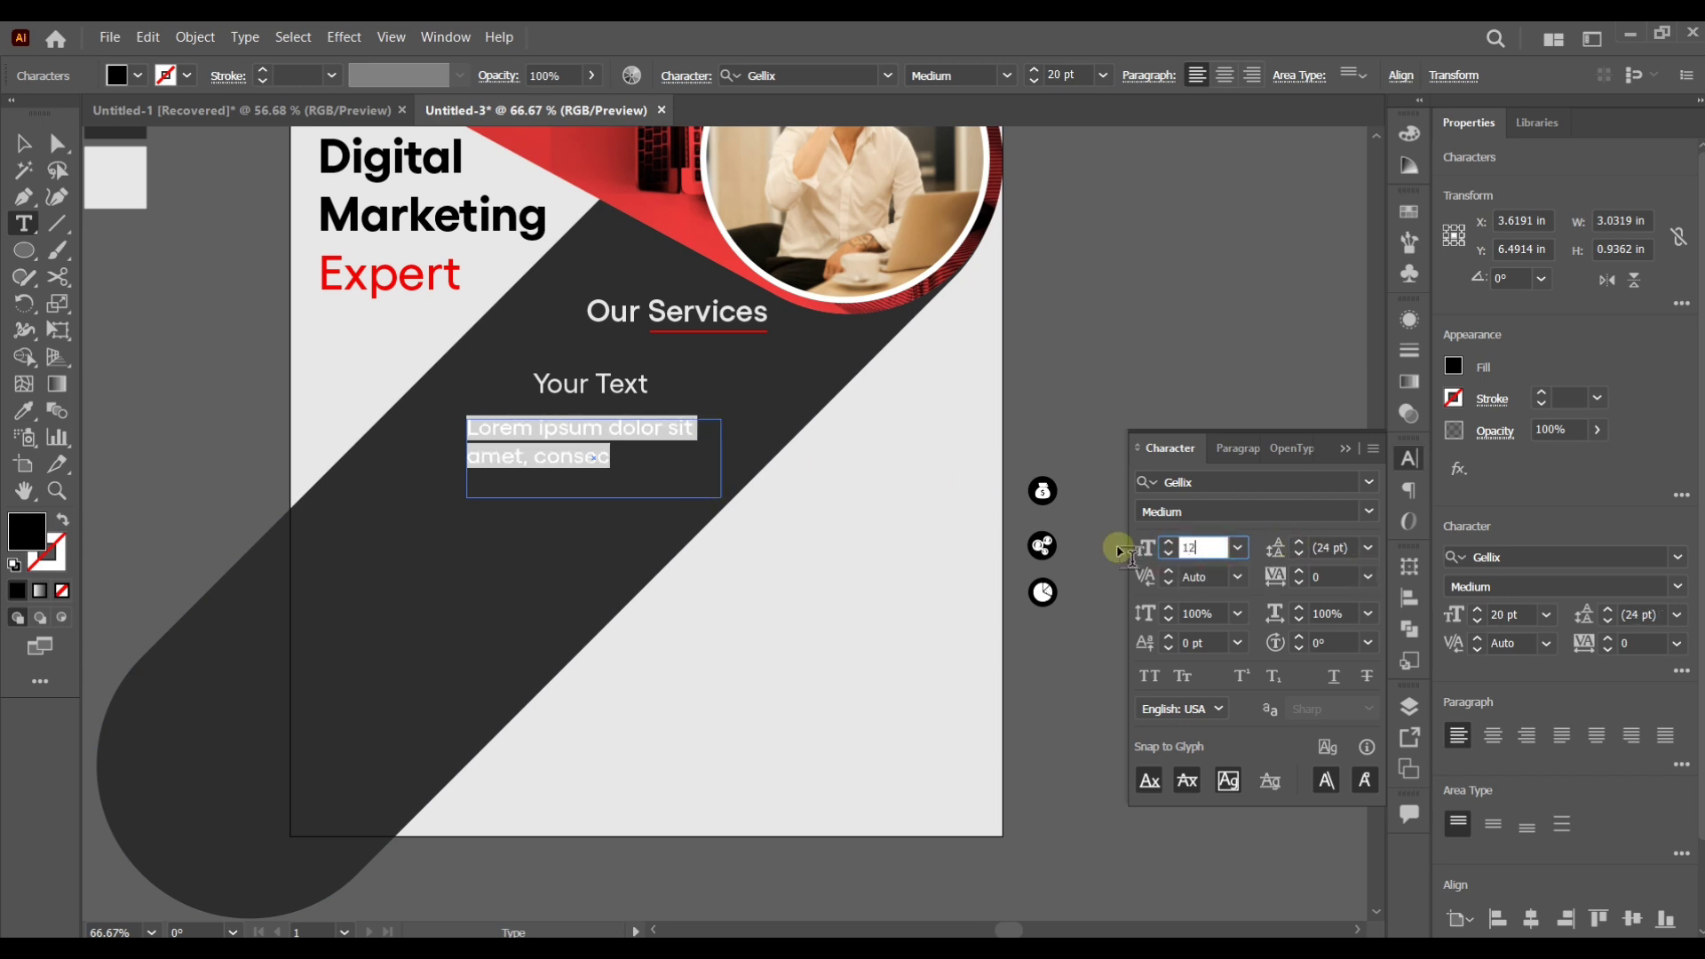
click(1372, 508)
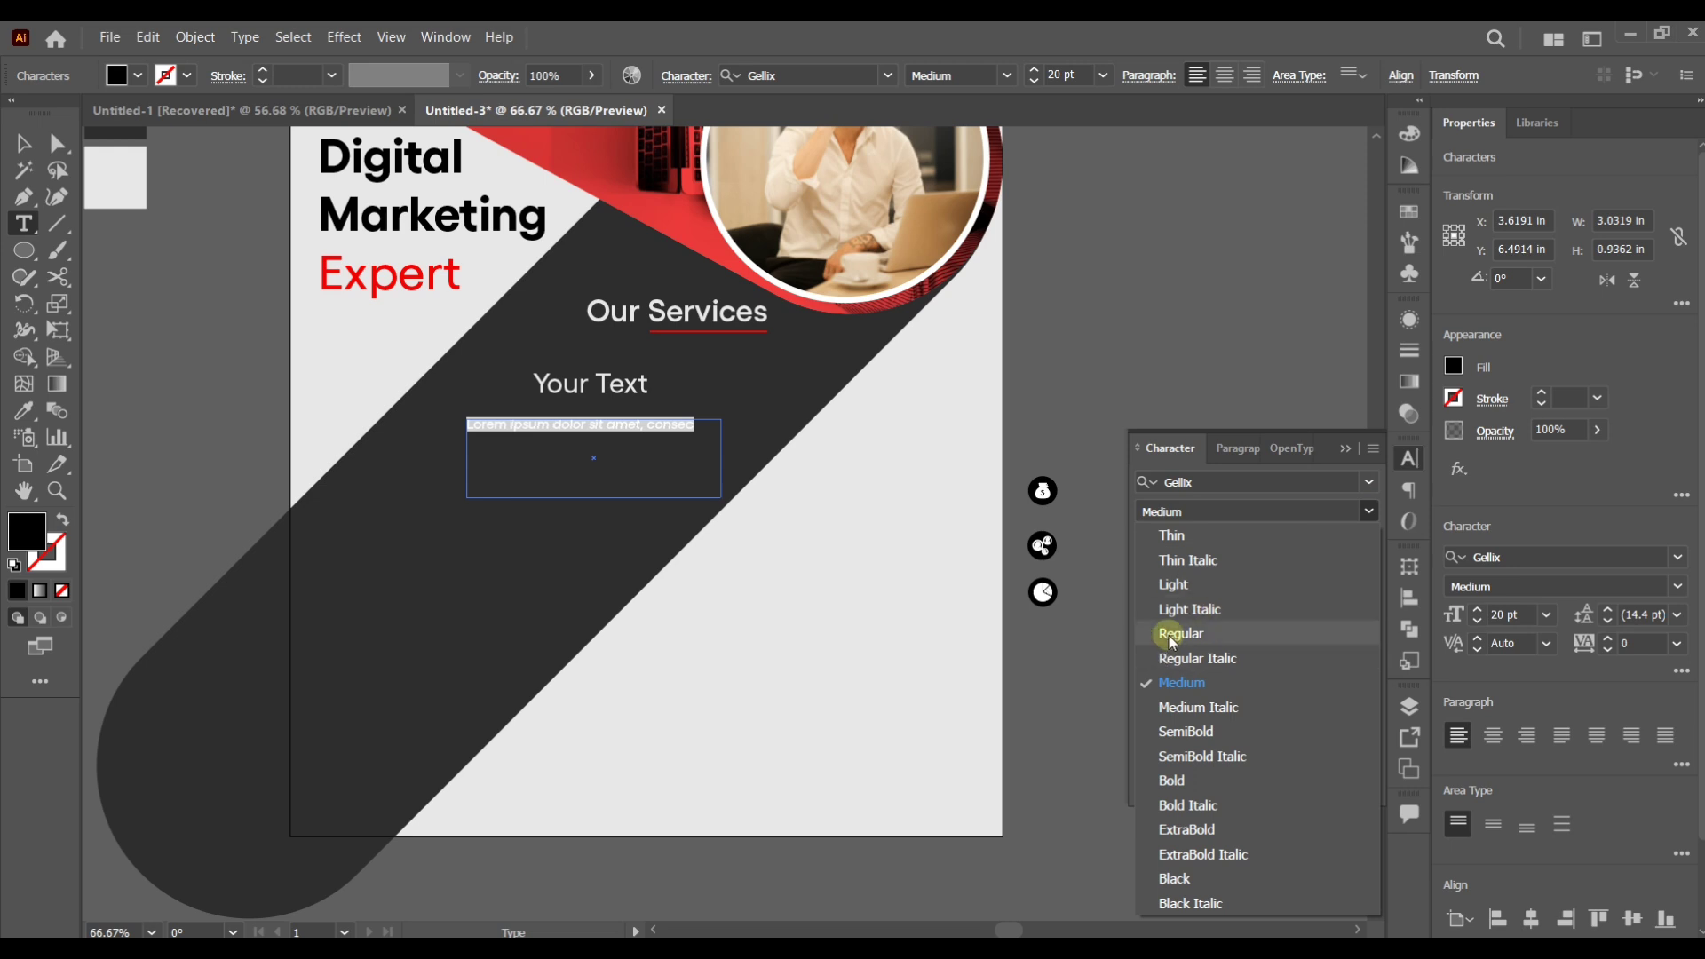
click(1169, 632)
click(246, 40)
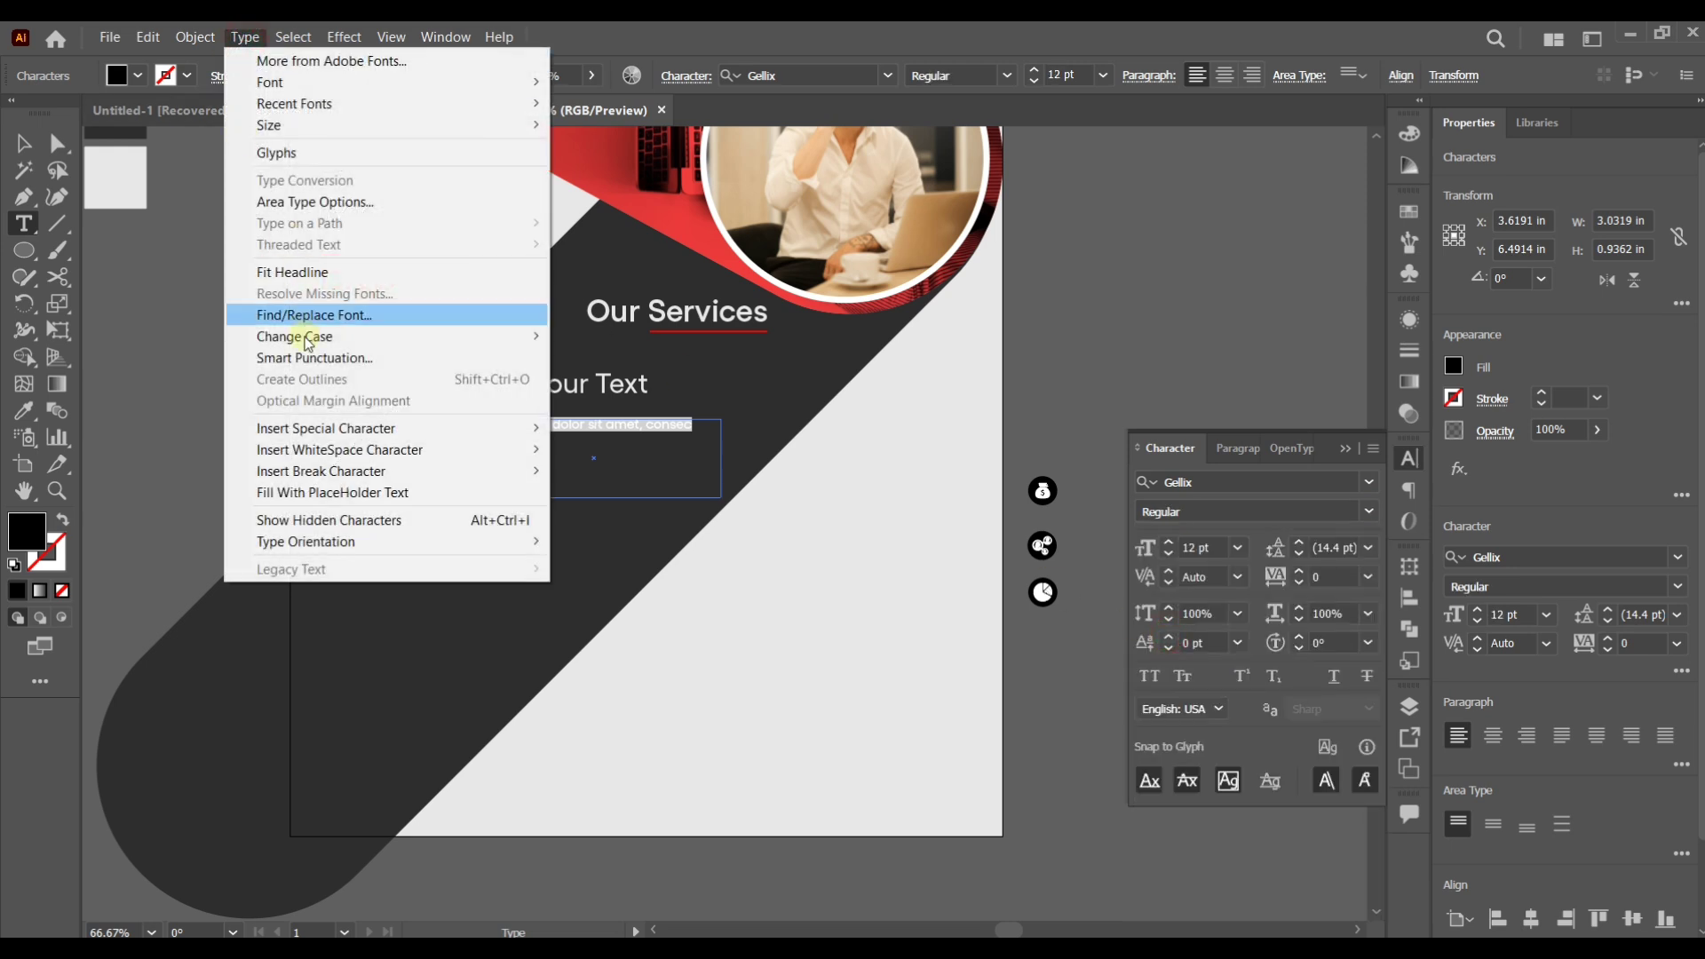
click(304, 497)
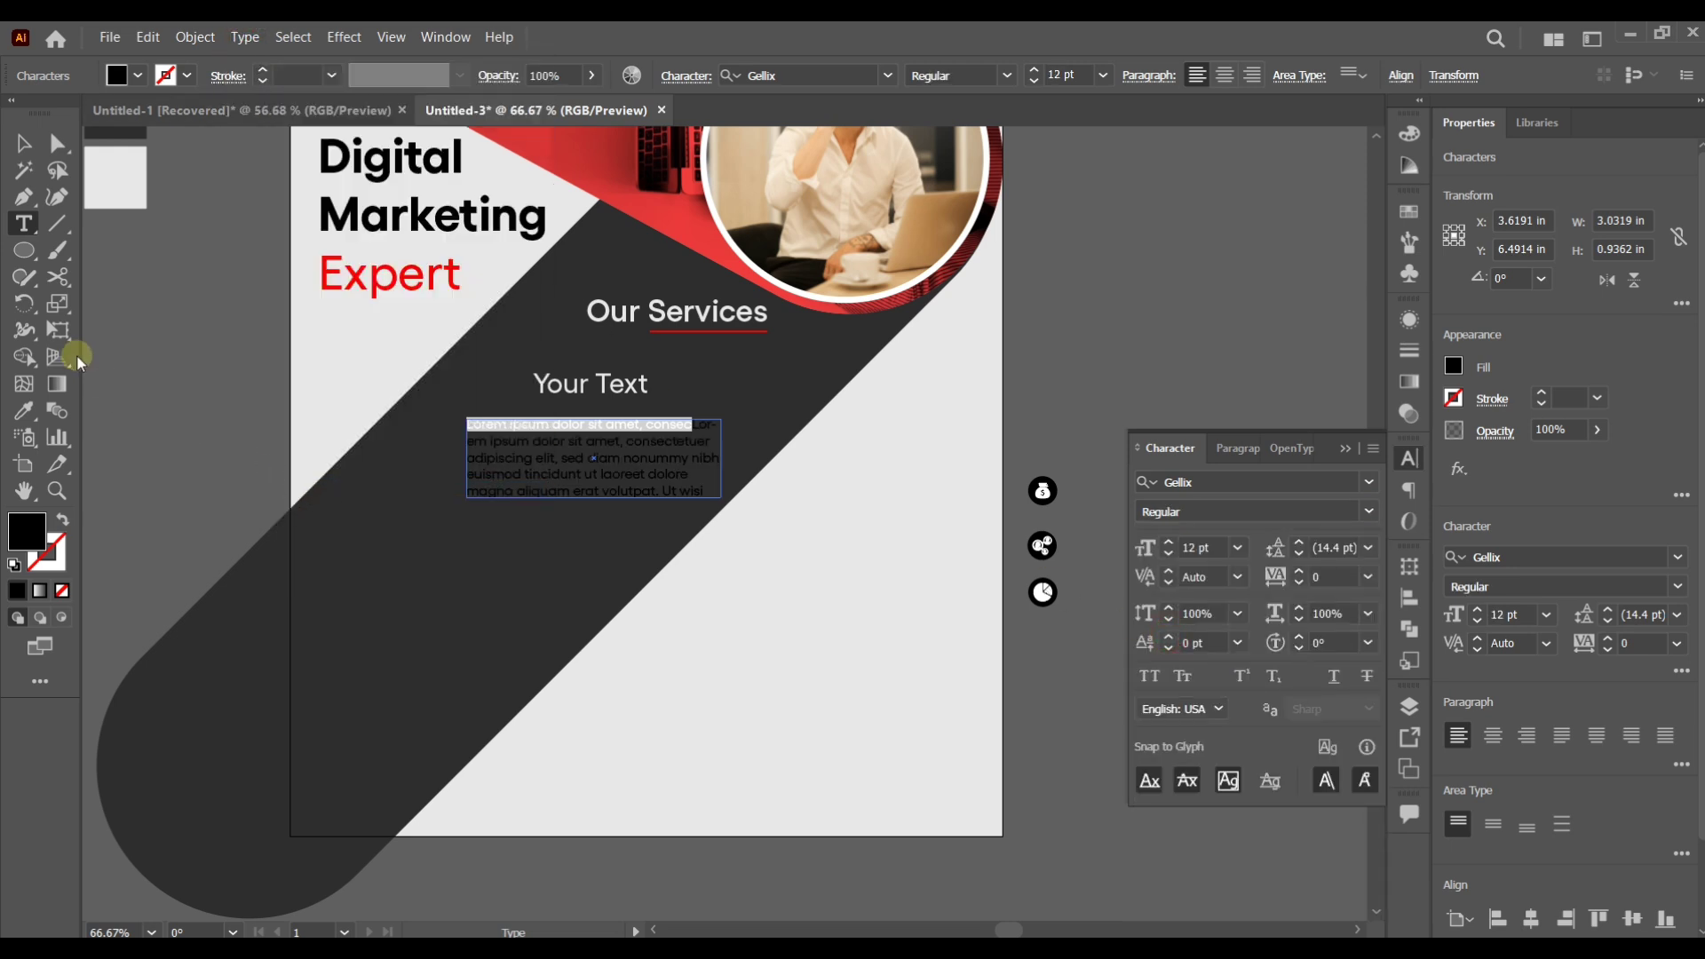
Step: Make the placeholder text light grey at 10 pt and nudge it under the heading
click(27, 419)
click(888, 666)
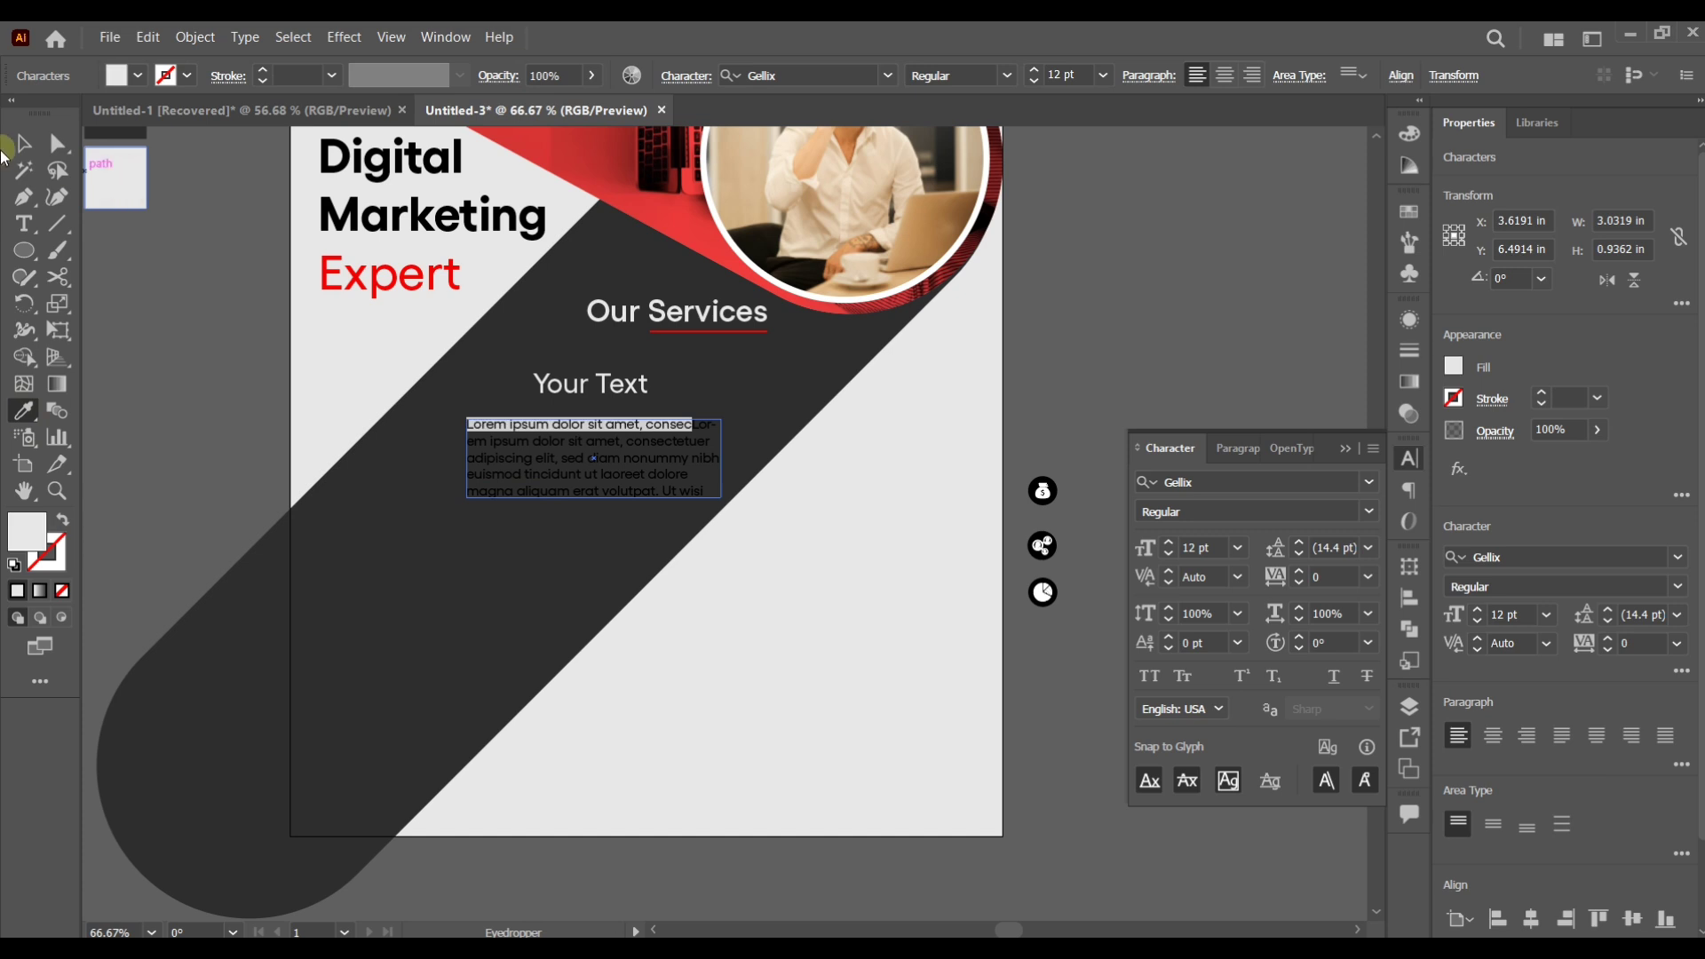
click(21, 142)
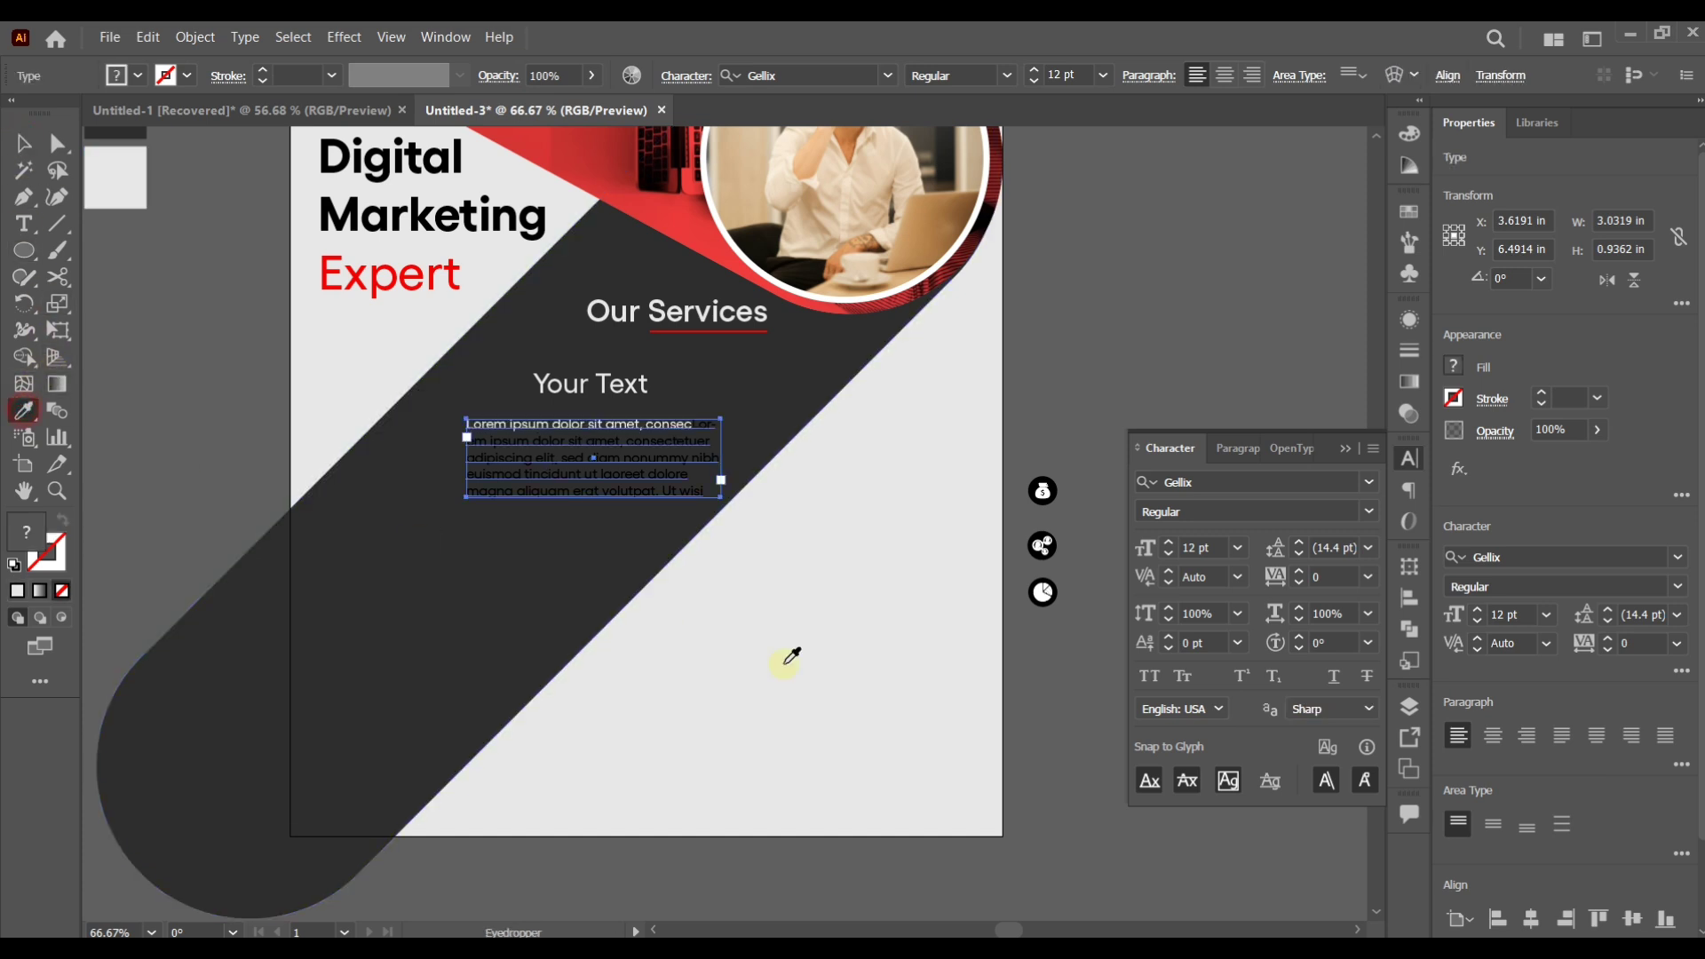
click(785, 663)
click(23, 142)
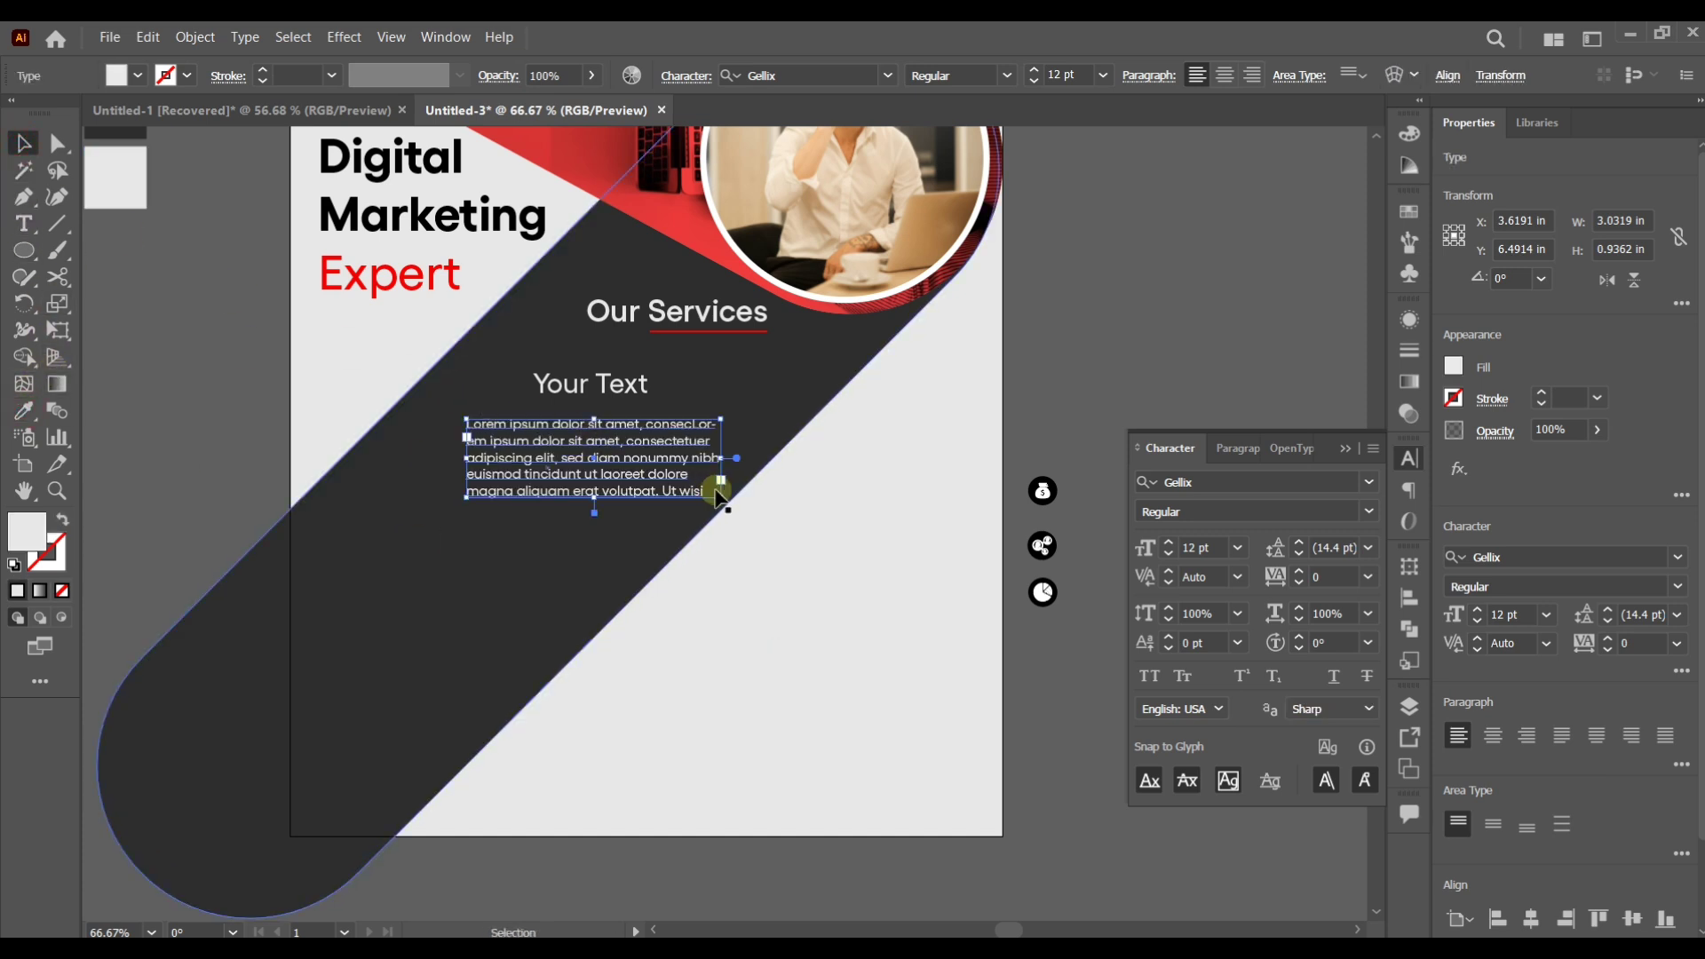
shift+click(584, 499)
drag(597, 500, 604, 457)
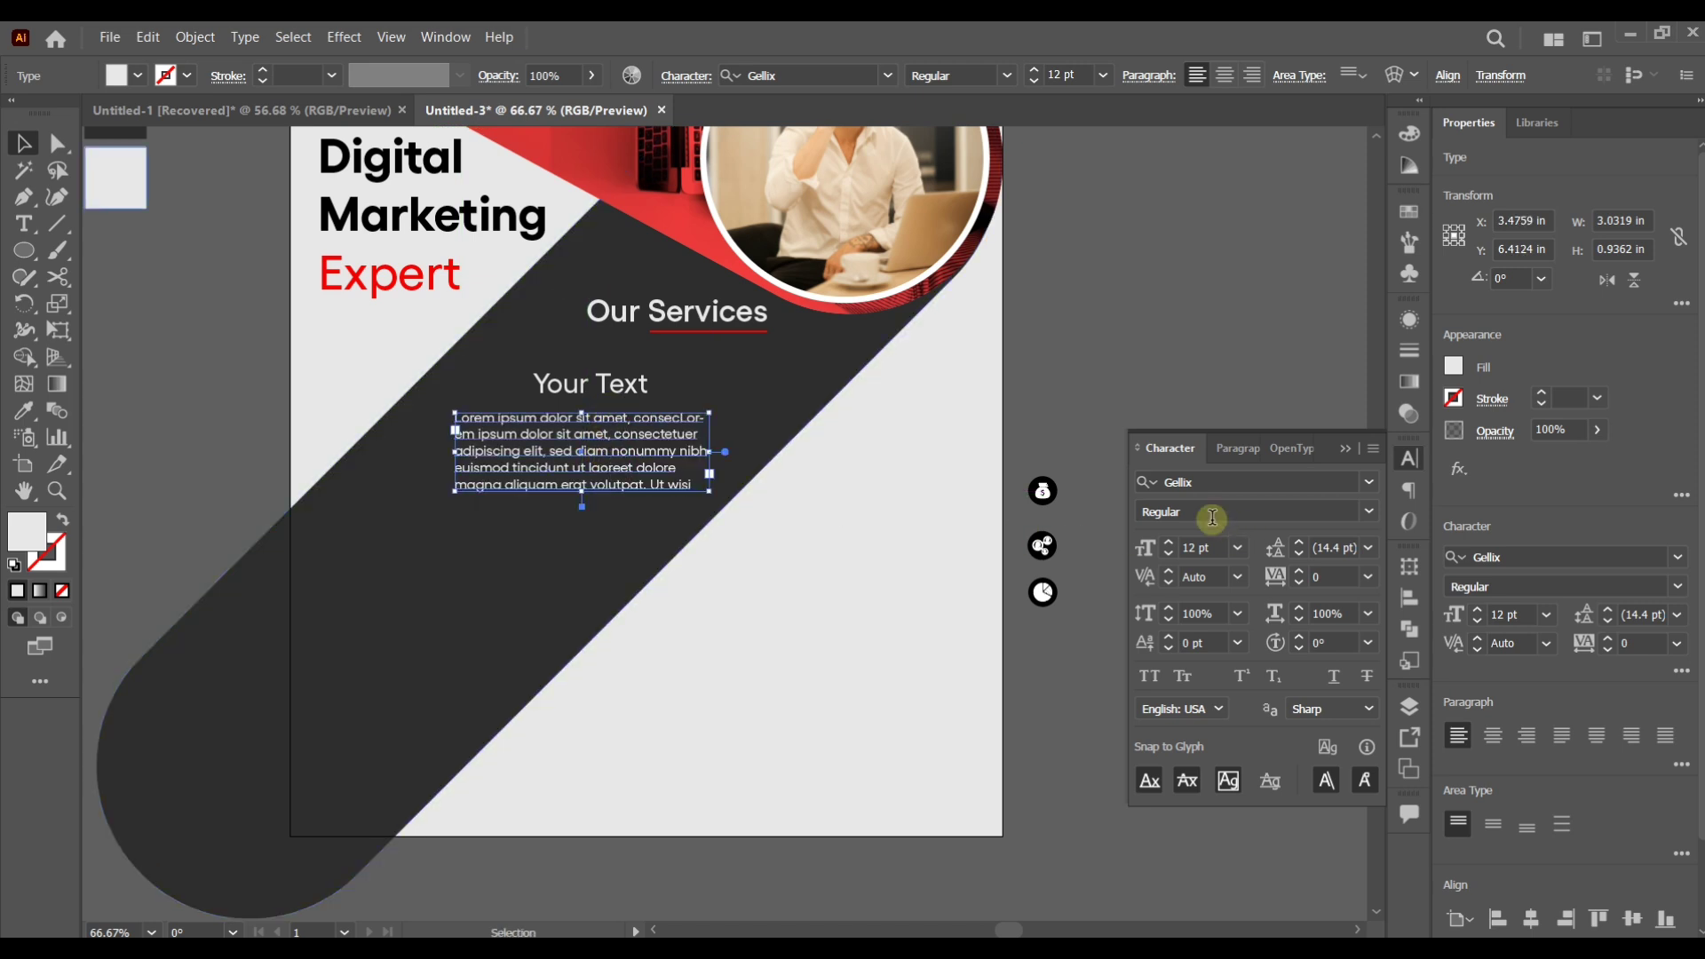
click(1167, 556)
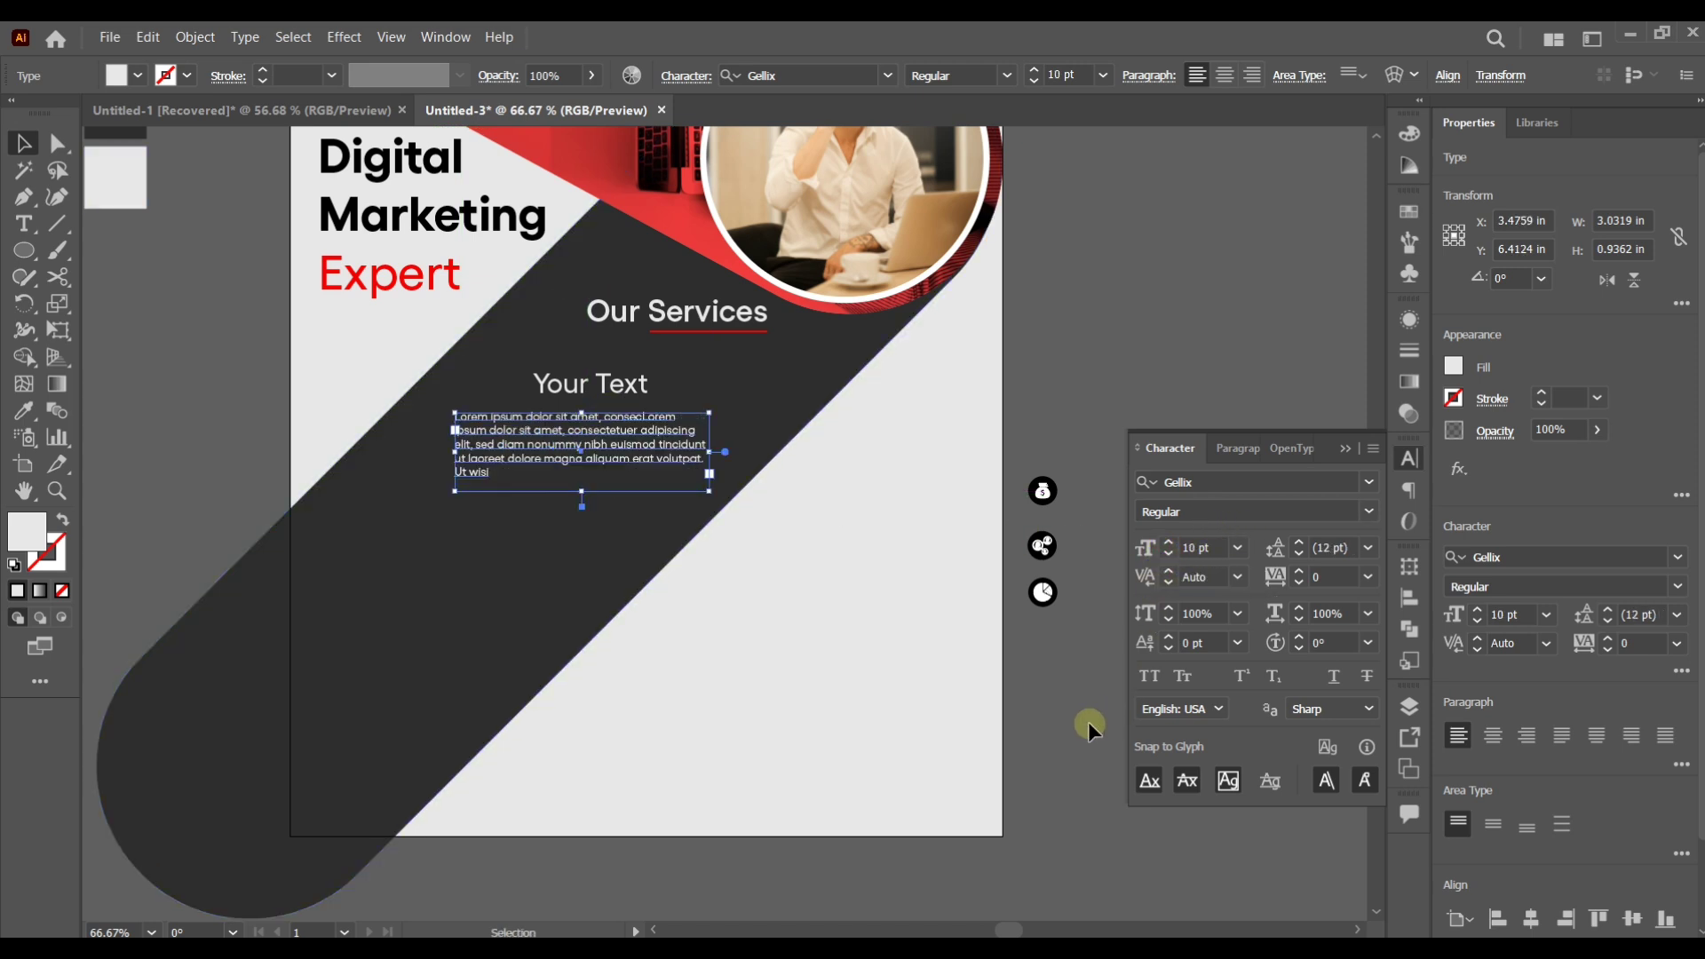
Step: Duplicate the Your Text section twice down the dark band
click(1062, 716)
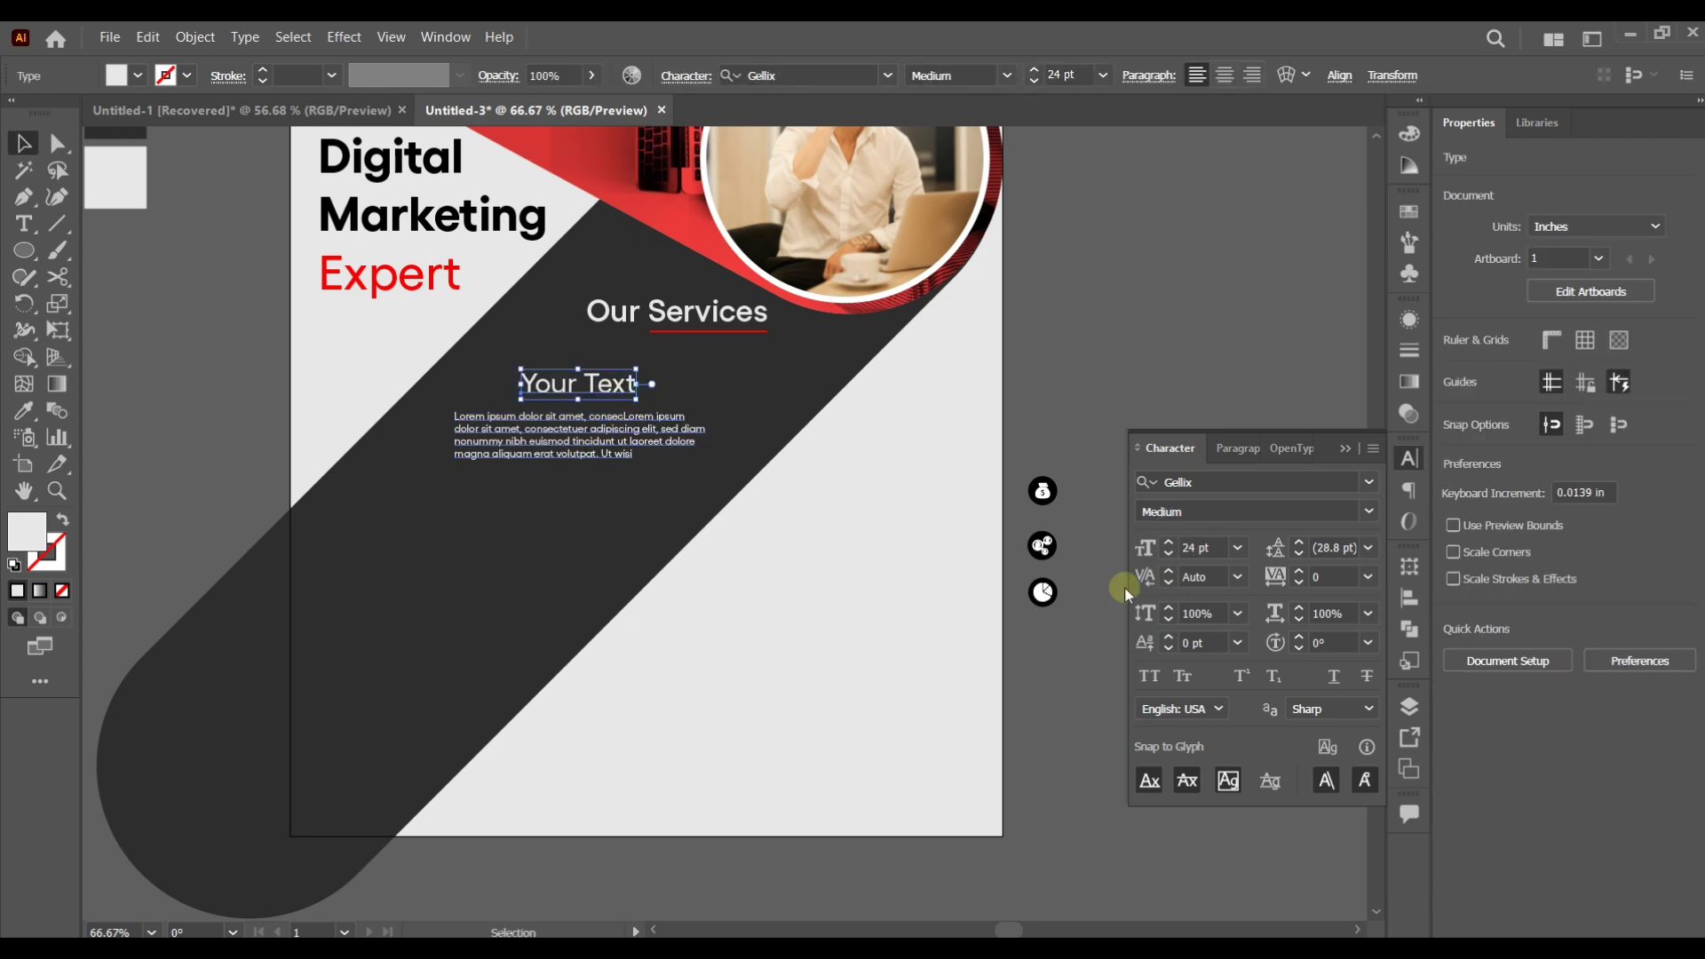
click(655, 455)
mouse_move(655, 454)
mouse_down()
mouse_move(609, 571)
mouse_move(571, 551)
mouse_up()
key(ctrl+d)
shift+click(571, 503)
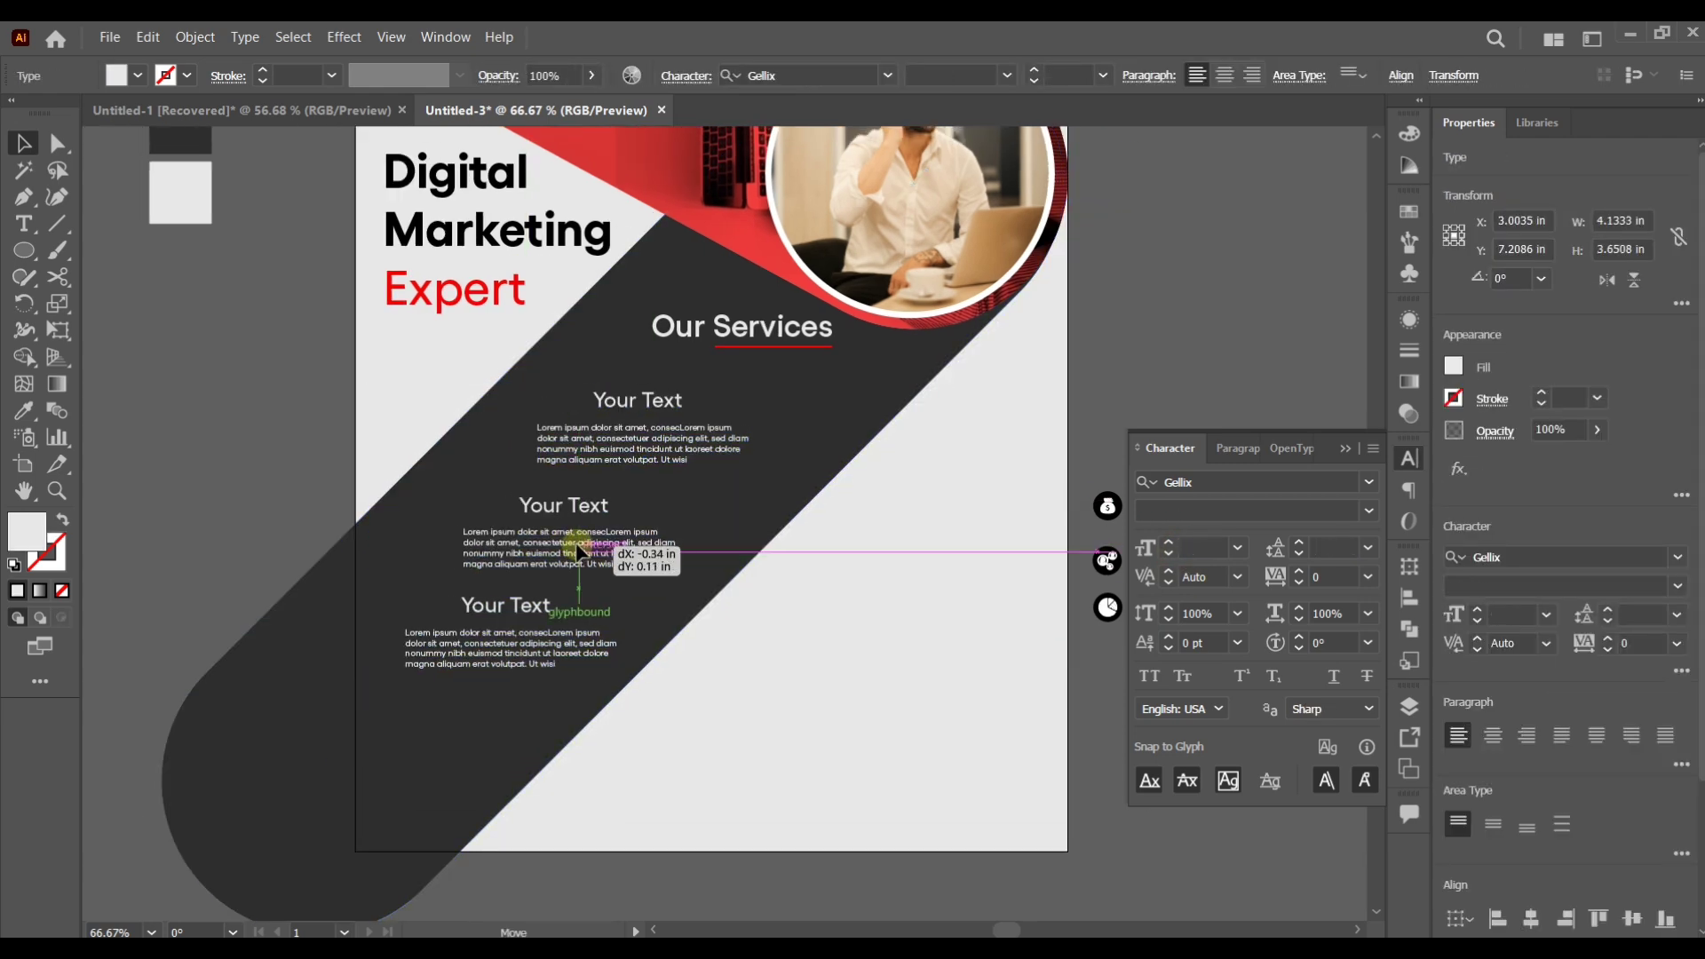
click(1190, 861)
scroll(654, 411, up, 1)
scroll(661, 444, up, 1)
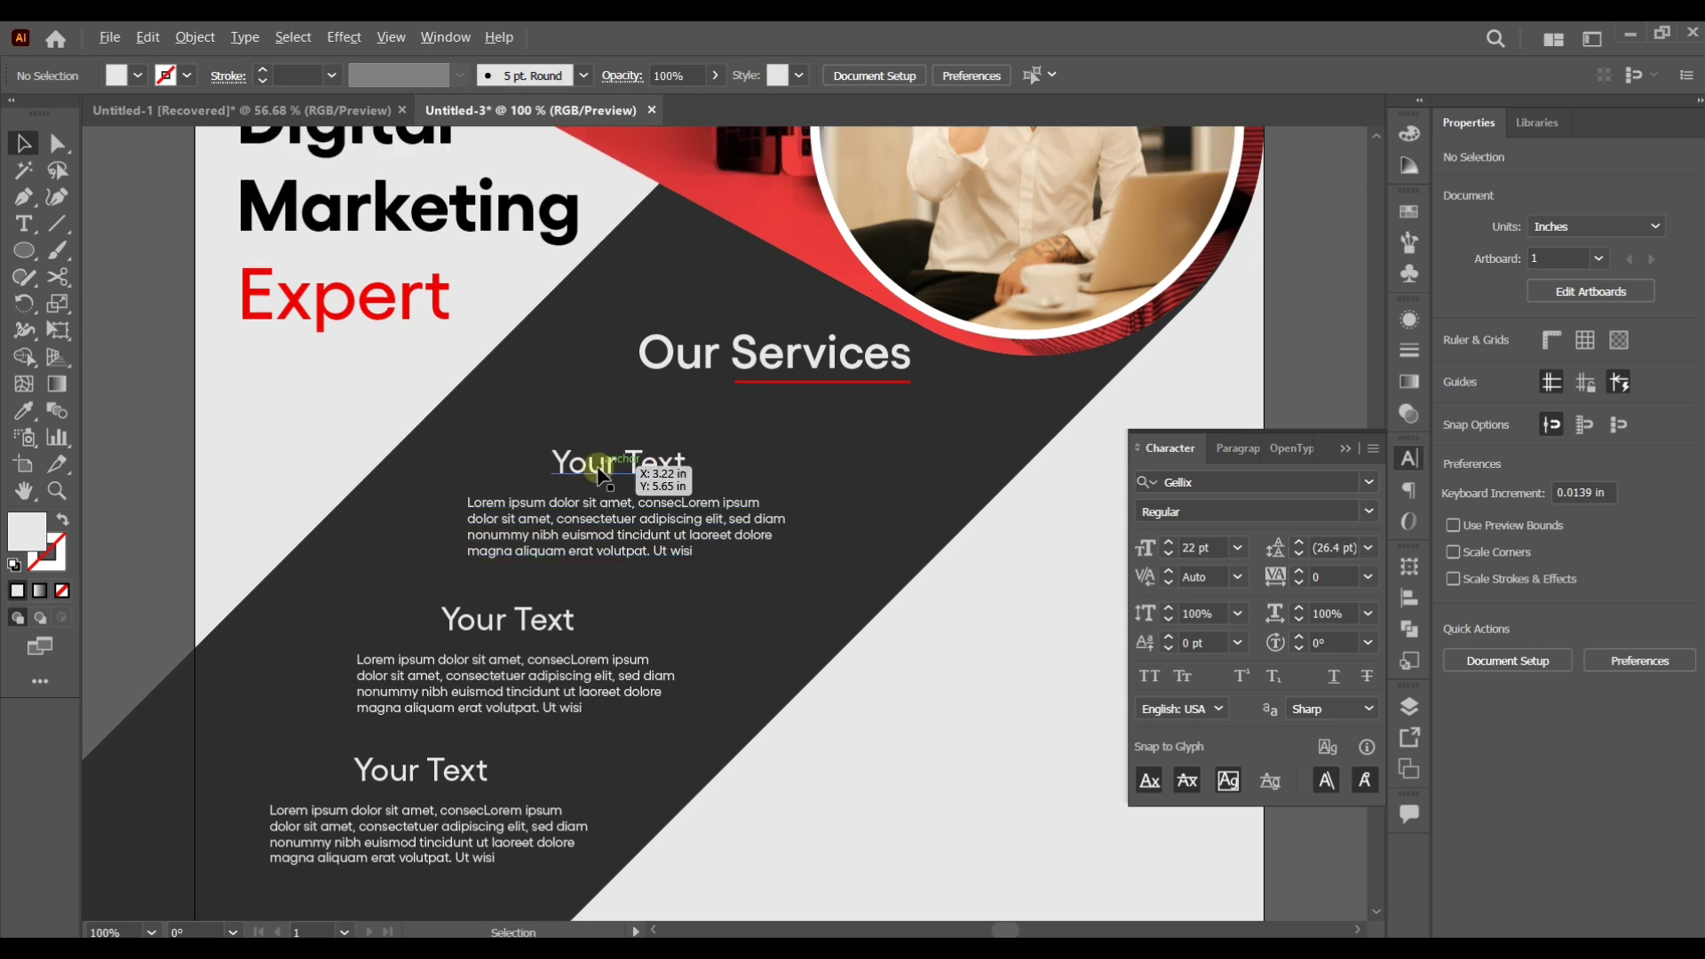
Step: Copy the red underline beneath each Your Text heading, shortened
click(619, 508)
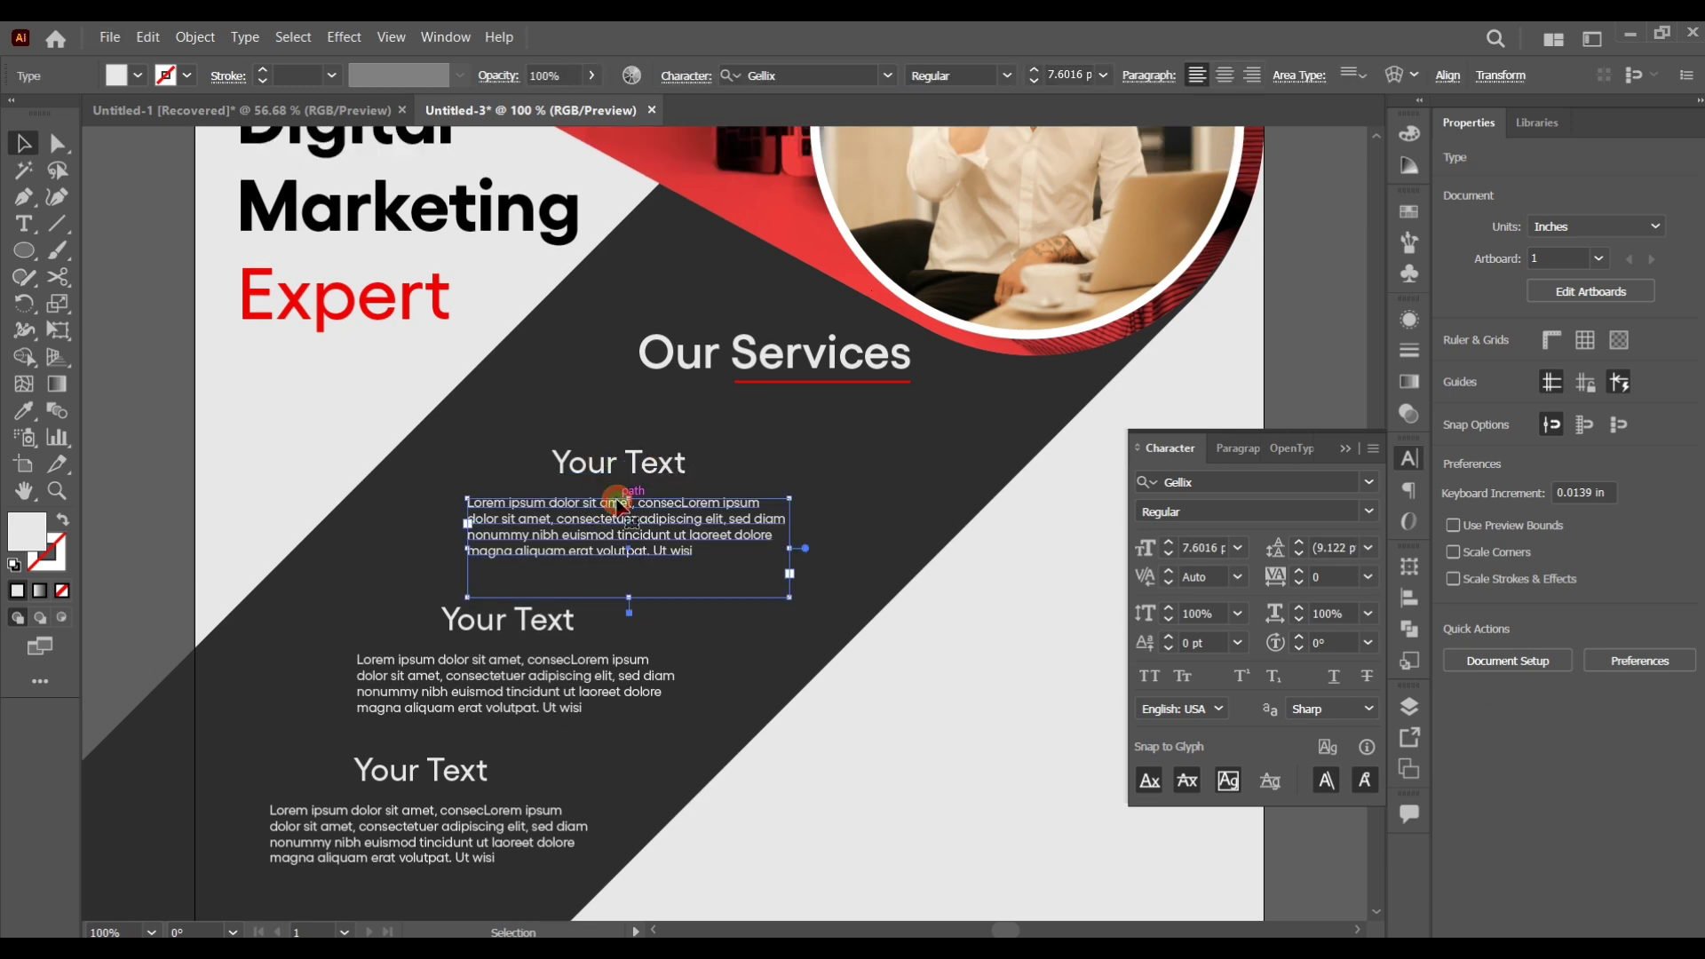
click(783, 393)
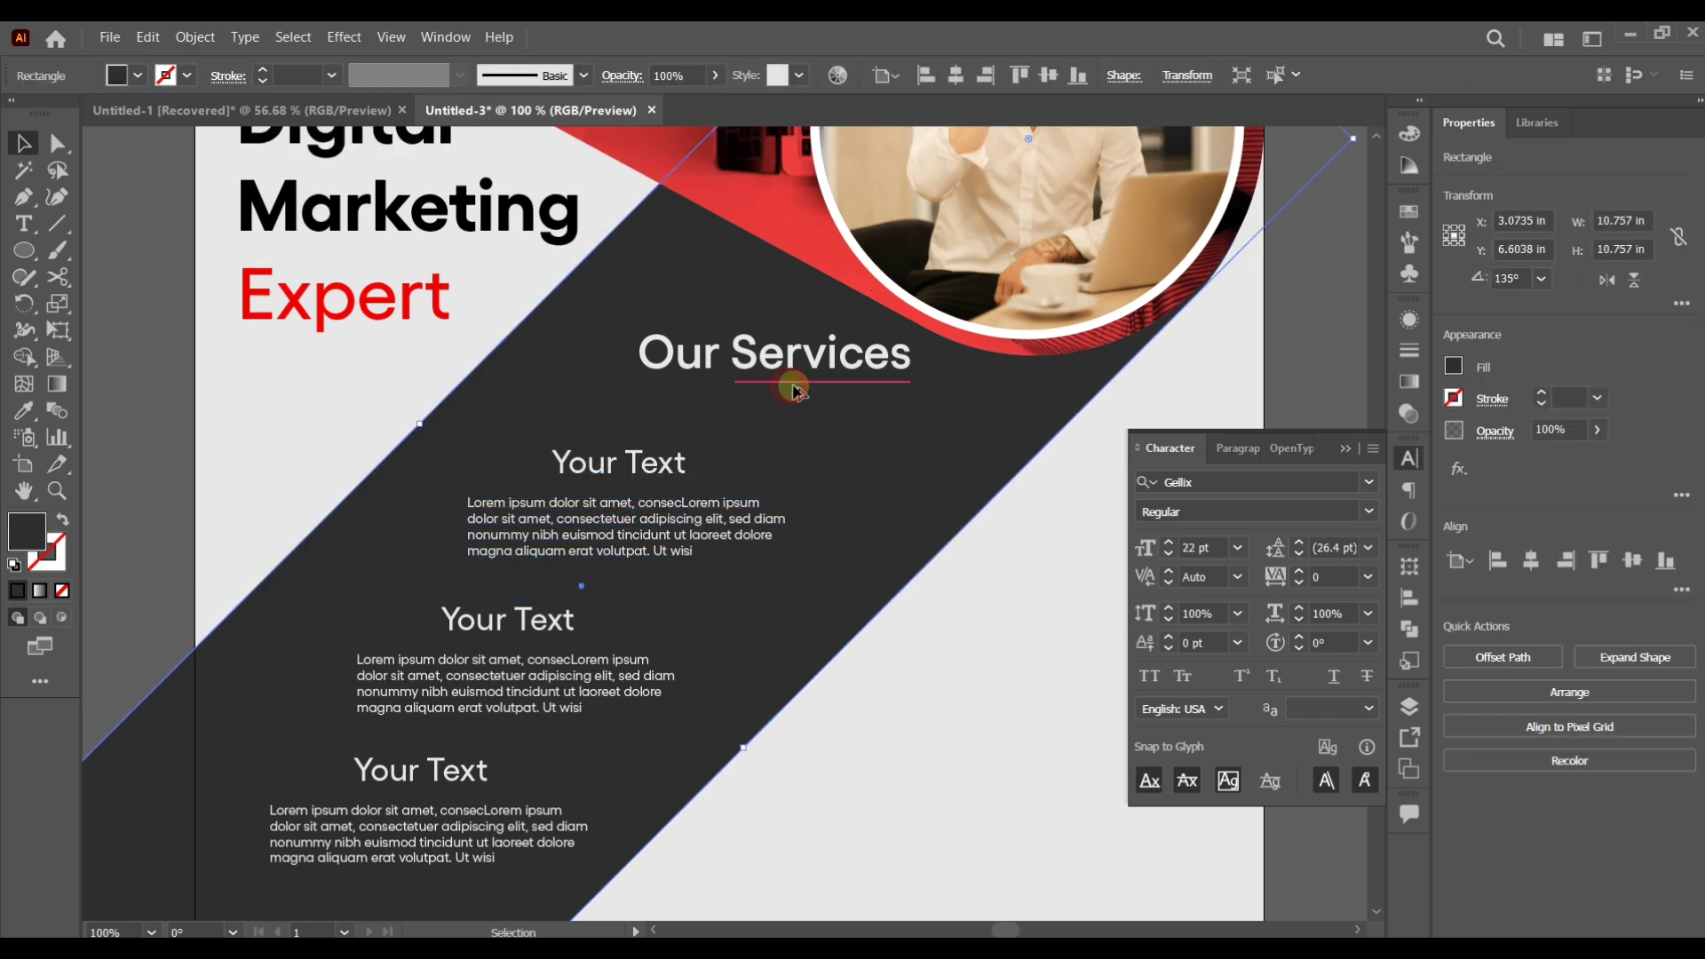
drag(793, 391, 696, 486)
scroll(696, 485, up, 3)
scroll(799, 450, down, 2)
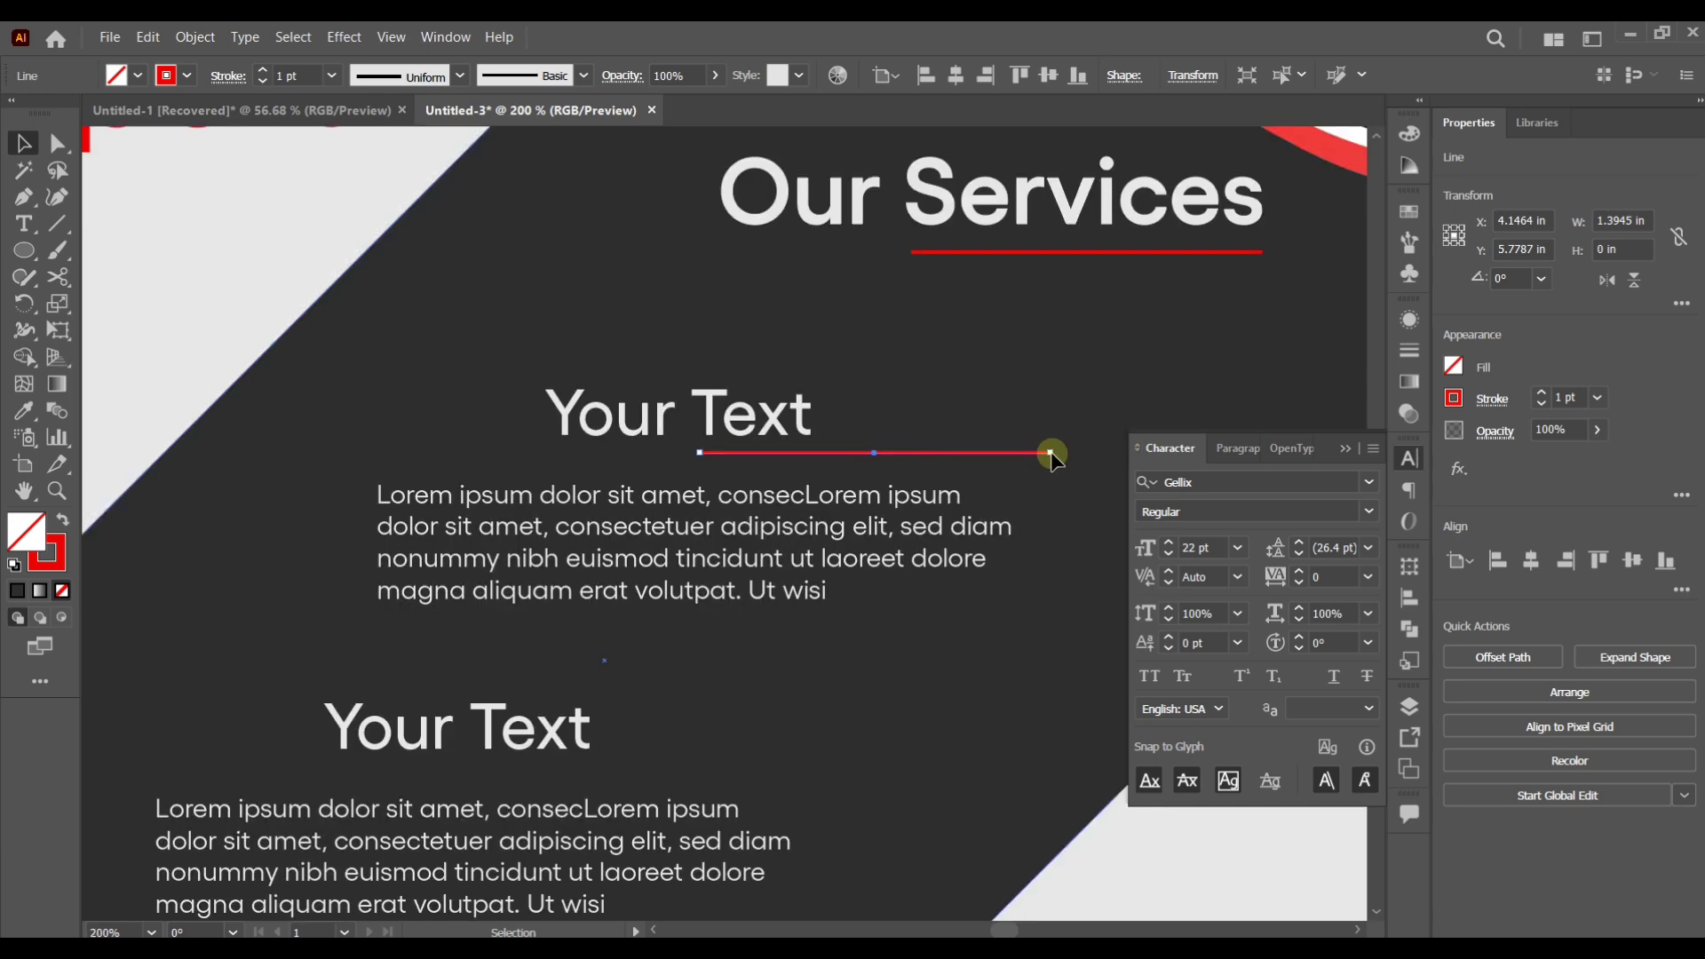
mouse_move(1052, 455)
mouse_down()
mouse_move(812, 453)
mouse_move(935, 324)
mouse_move(691, 638)
mouse_move(812, 367)
mouse_move(636, 671)
mouse_up()
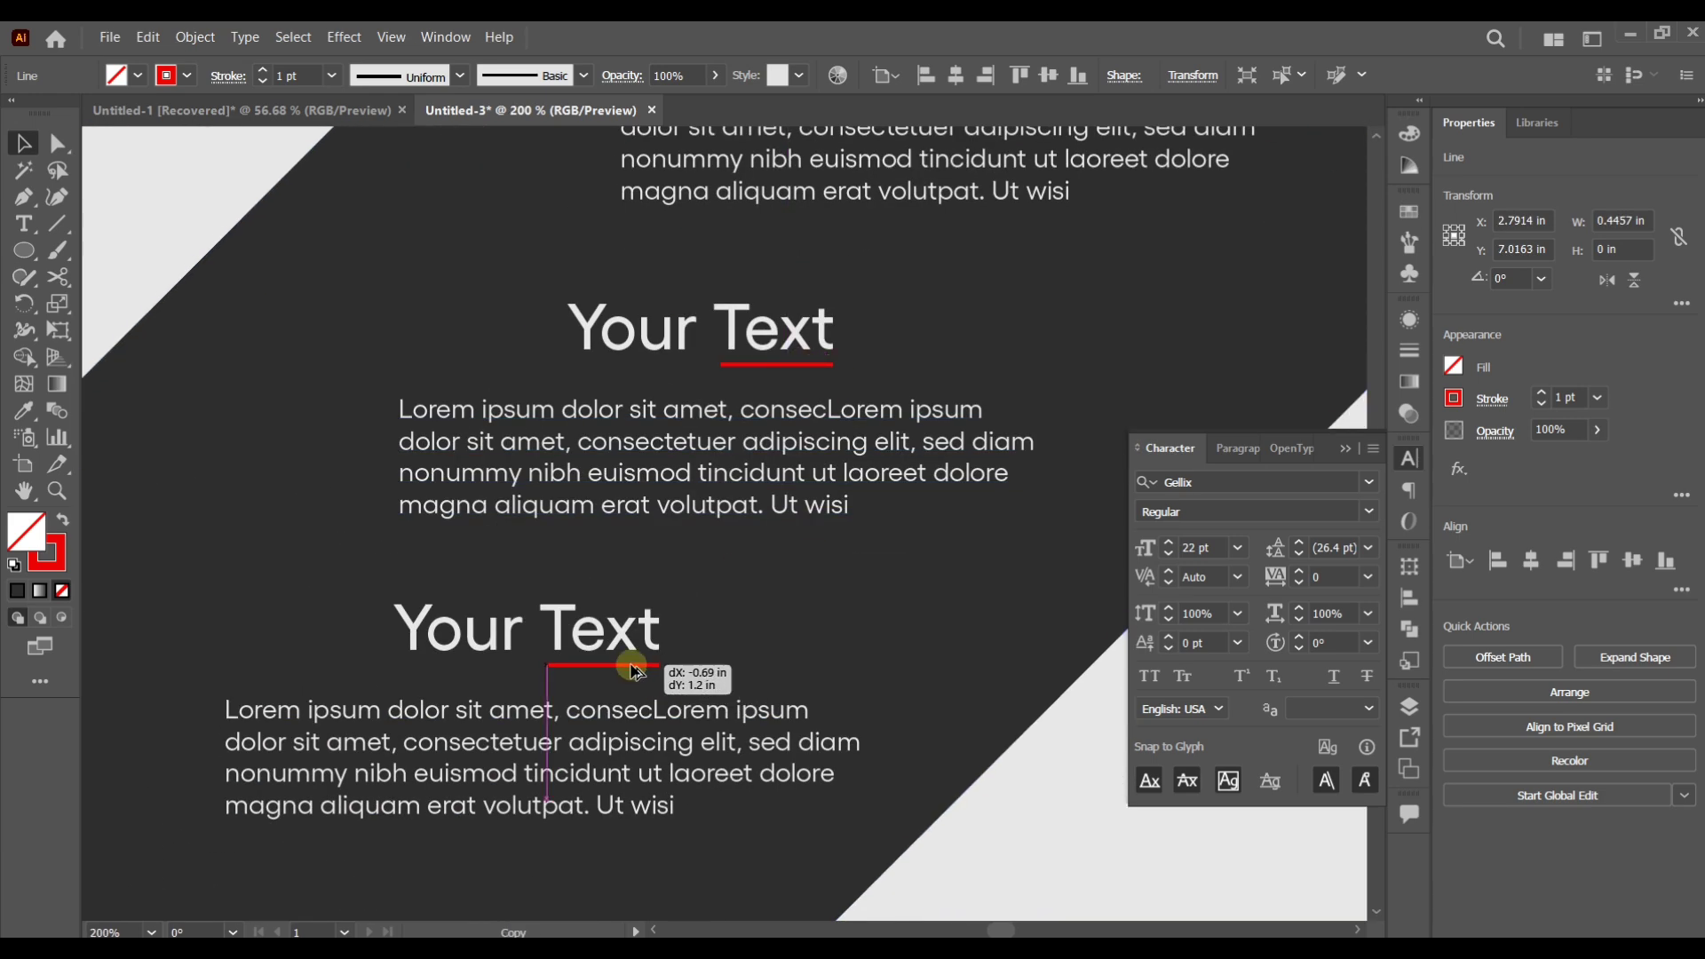
scroll(702, 657, down, 3)
scroll(888, 710, down, 2)
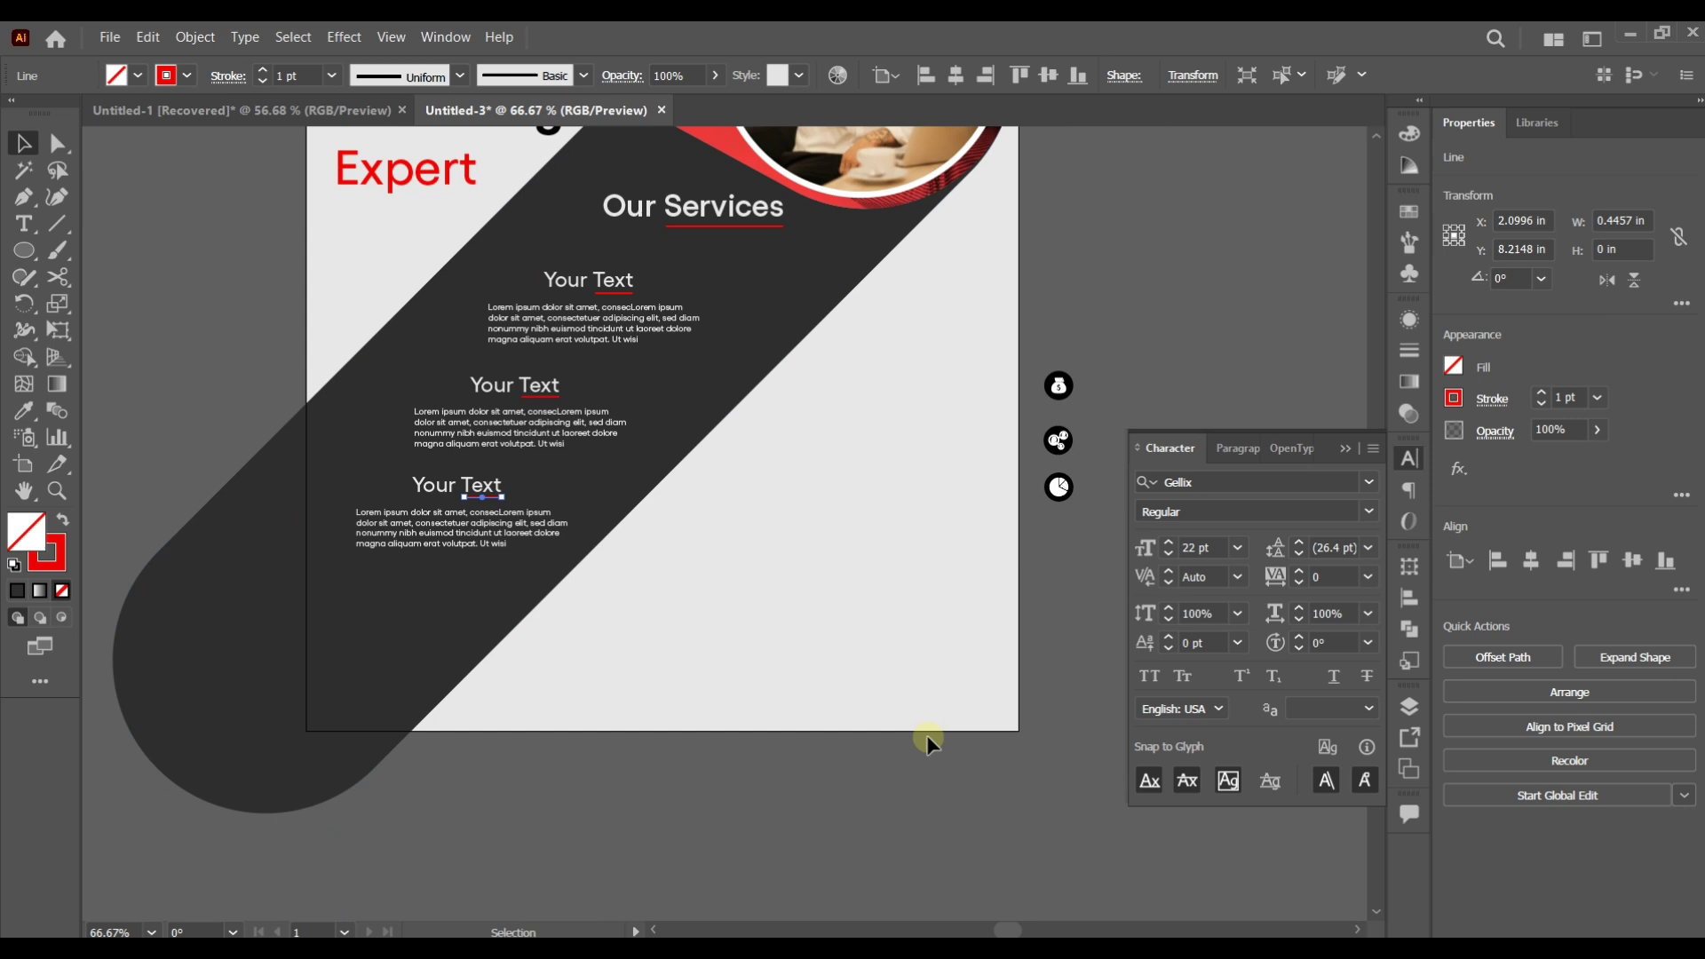
click(917, 833)
scroll(924, 840, up, 1)
scroll(959, 710, up, 1)
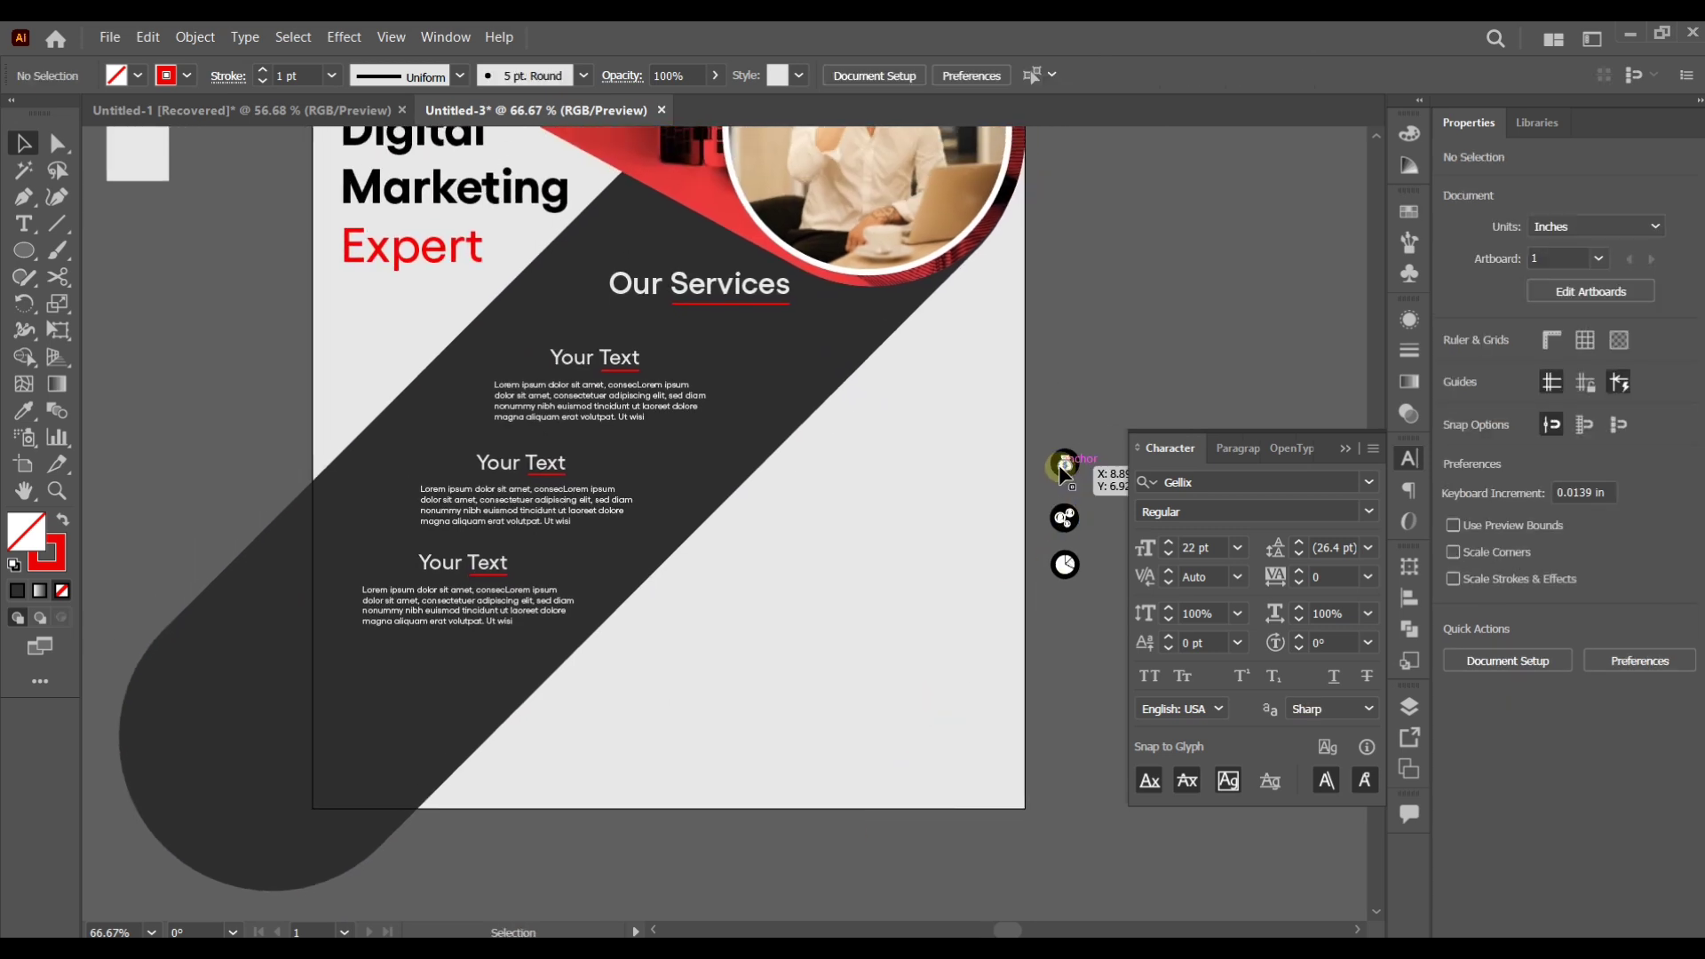
Step: Make the three service icons' circles light grey like the page background
drag(1034, 439, 1096, 478)
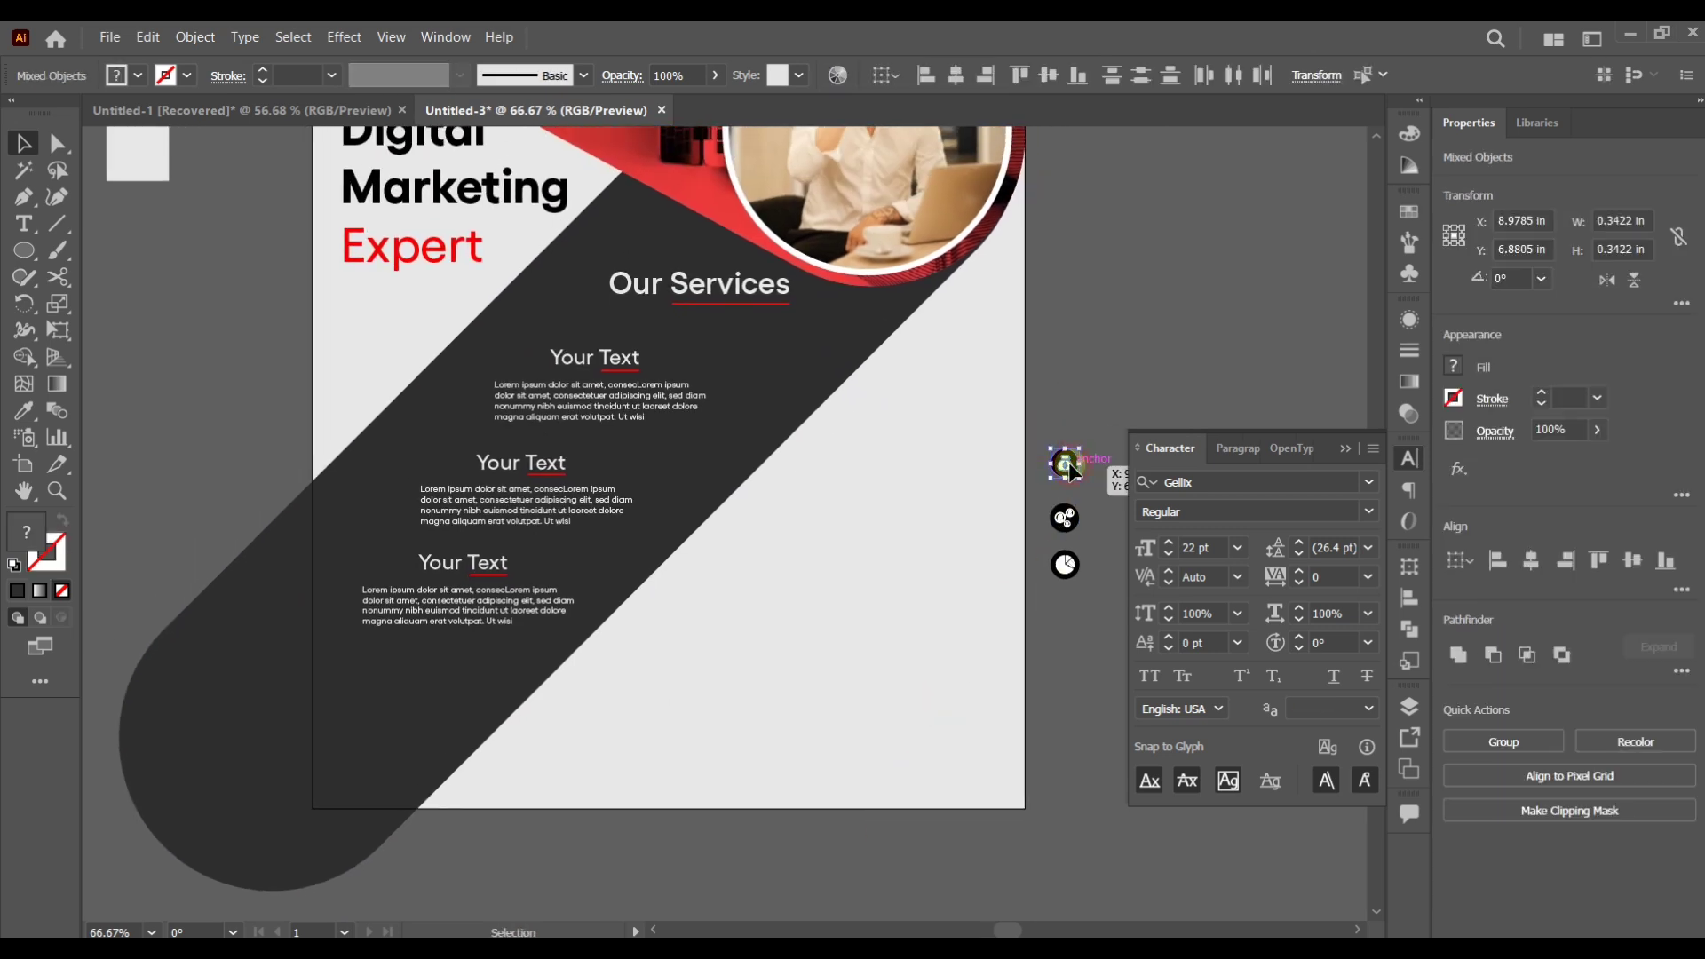
drag(1053, 406, 1077, 587)
right_click(1076, 586)
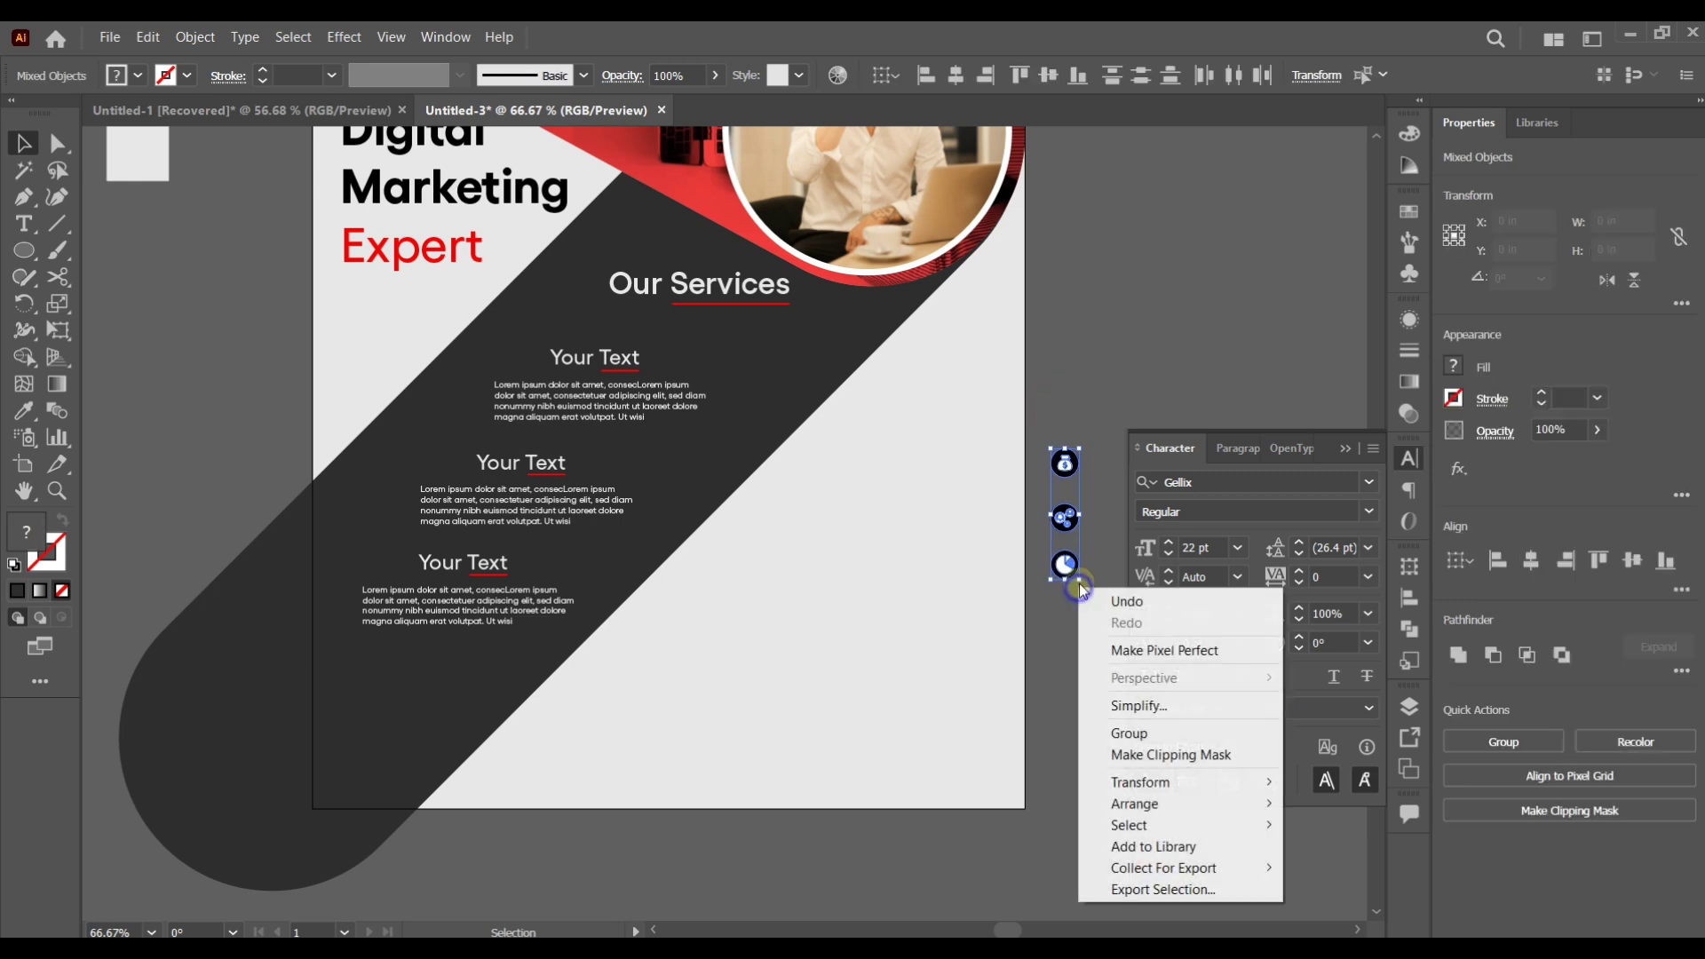
click(1058, 711)
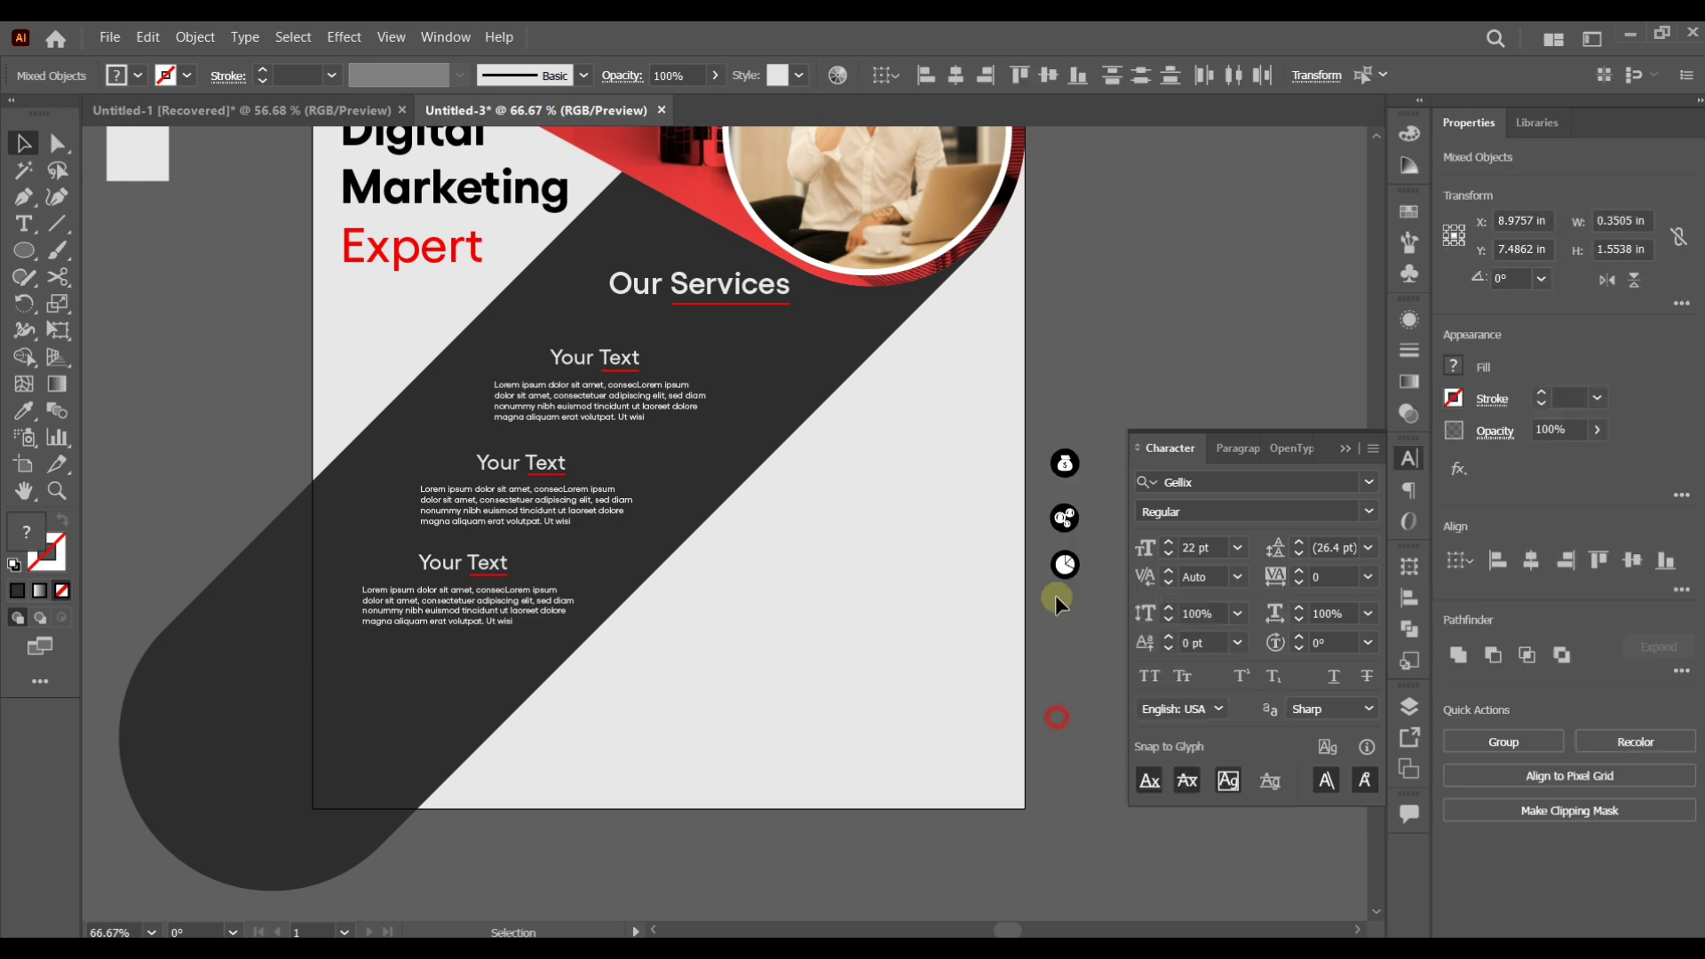
scroll(1078, 575, up, 2)
click(1070, 552)
shift+click(1048, 439)
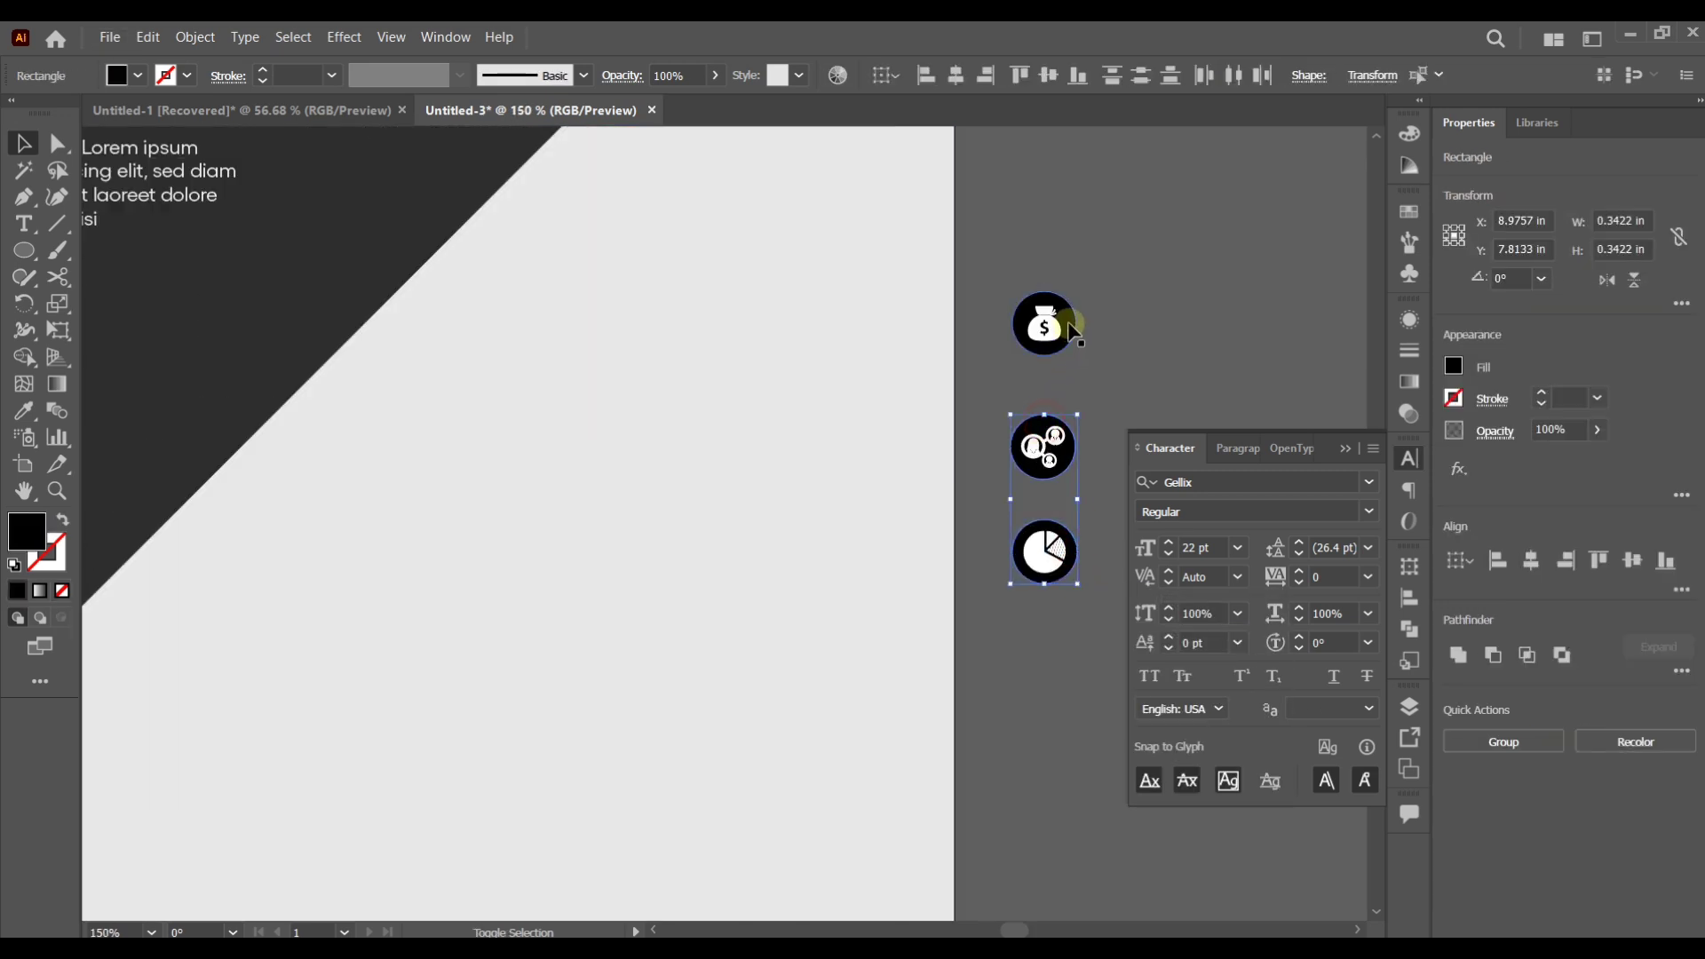
click(24, 411)
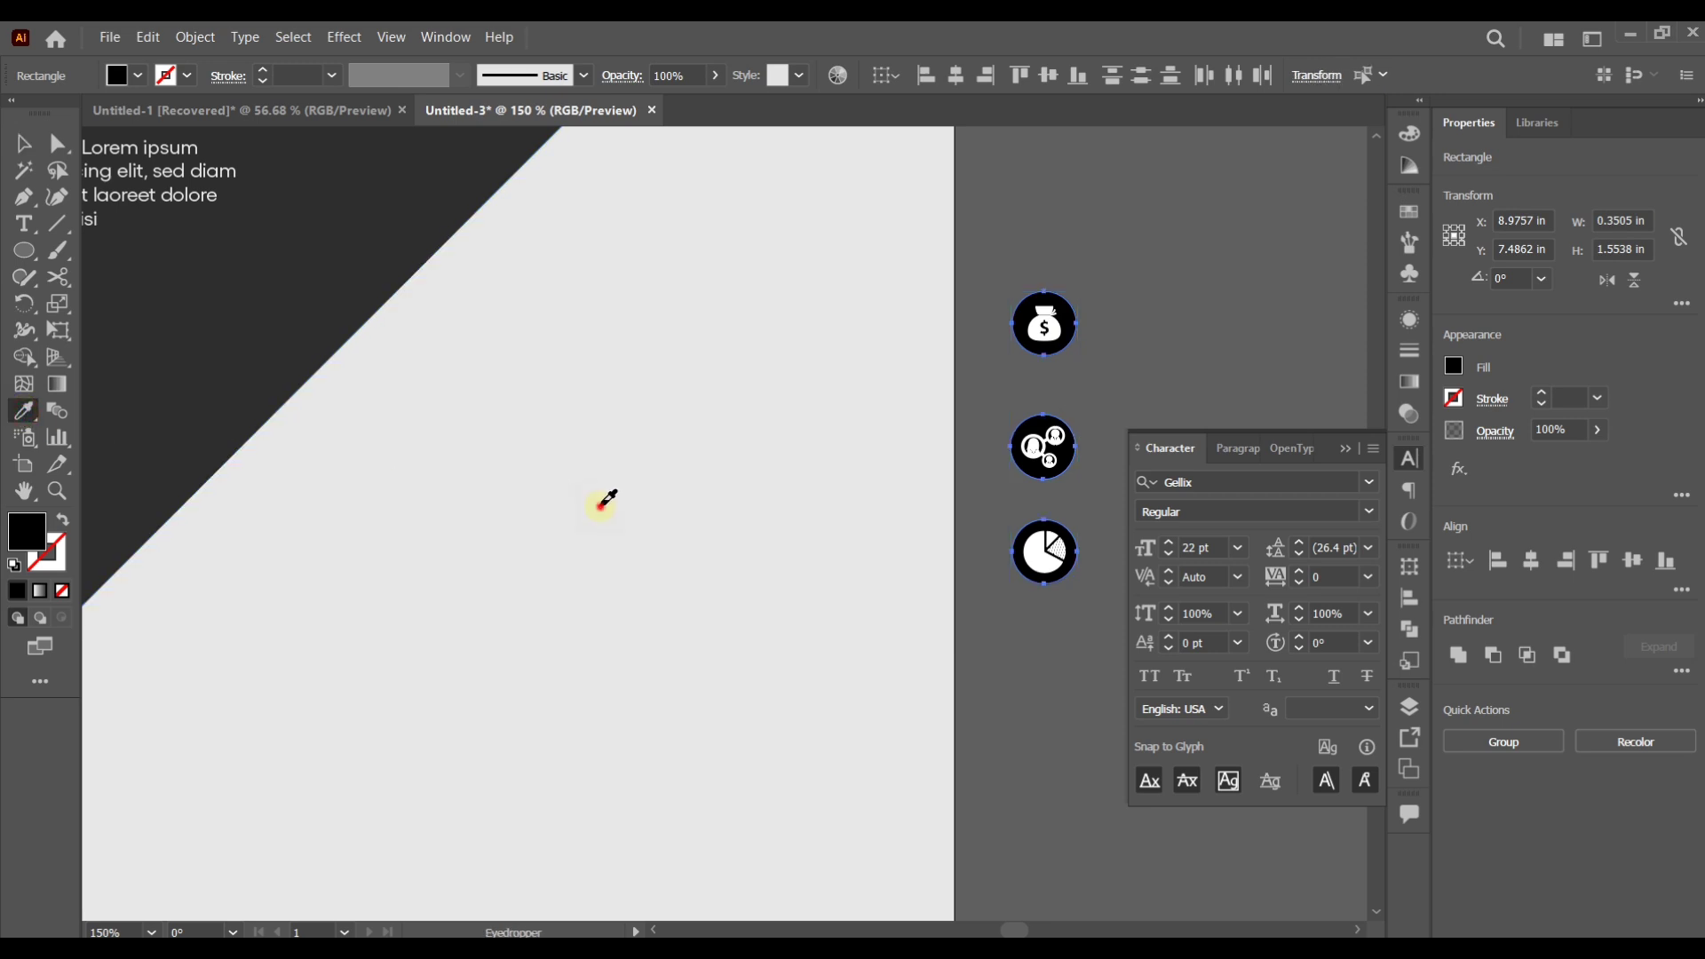
click(597, 499)
click(22, 142)
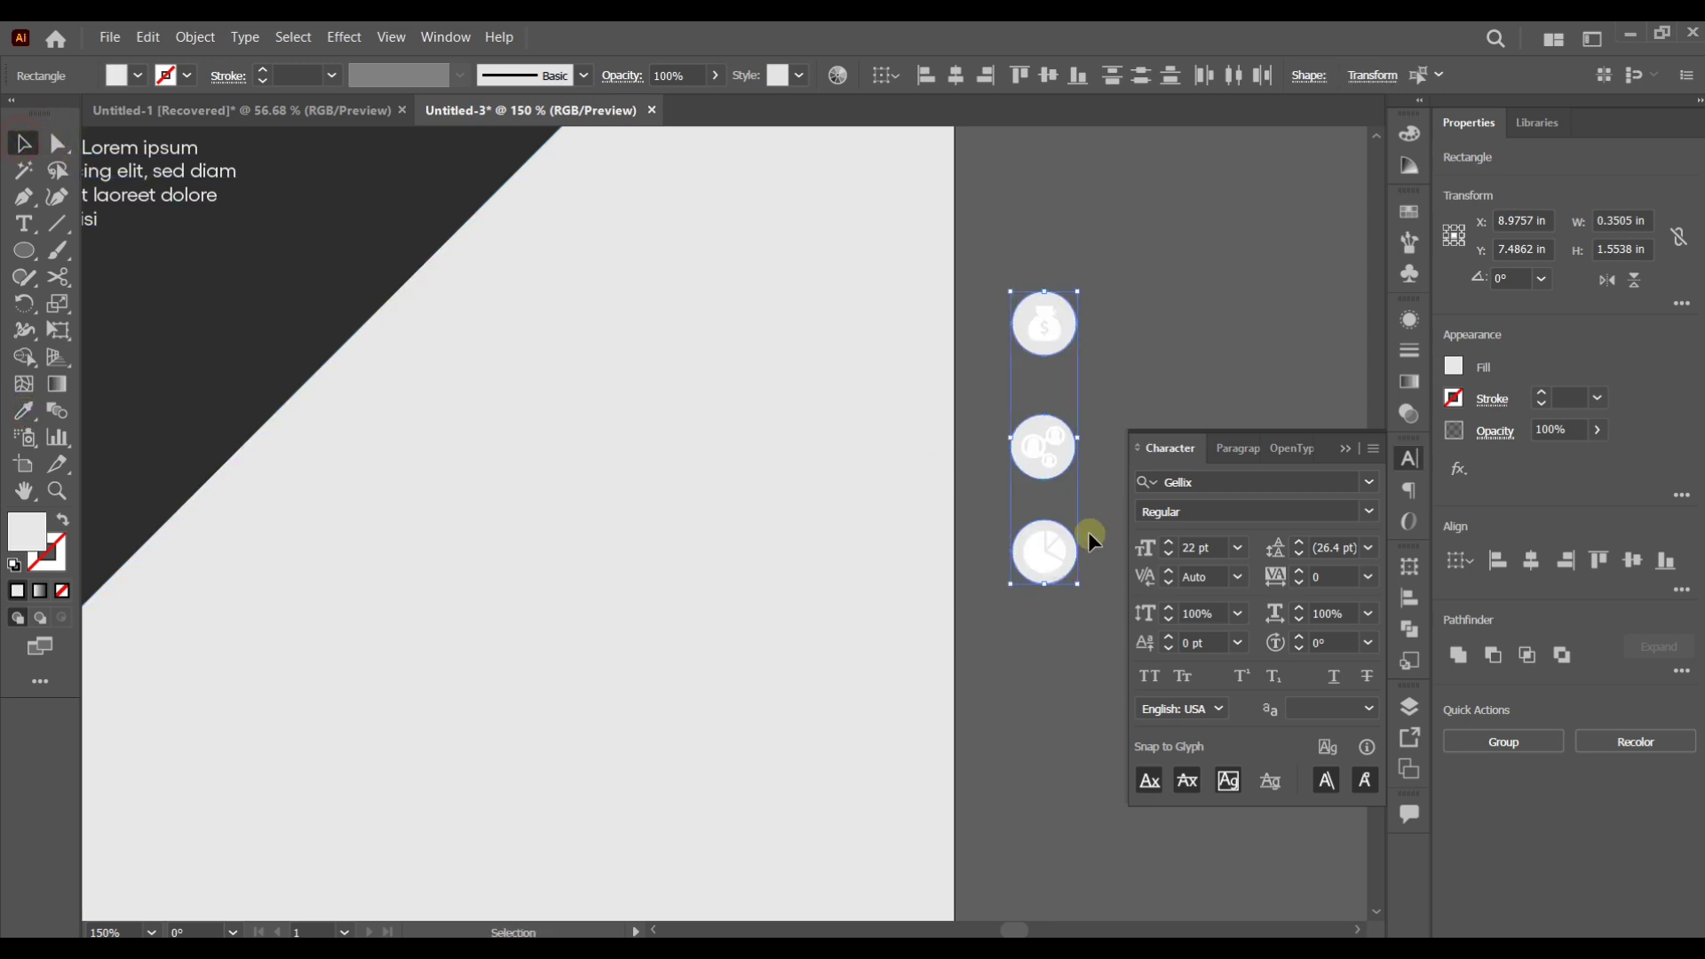
Step: Make the money-bag, people and pie-chart glyphs dark like the band
click(1043, 557)
shift+click(1041, 446)
shift+click(1044, 326)
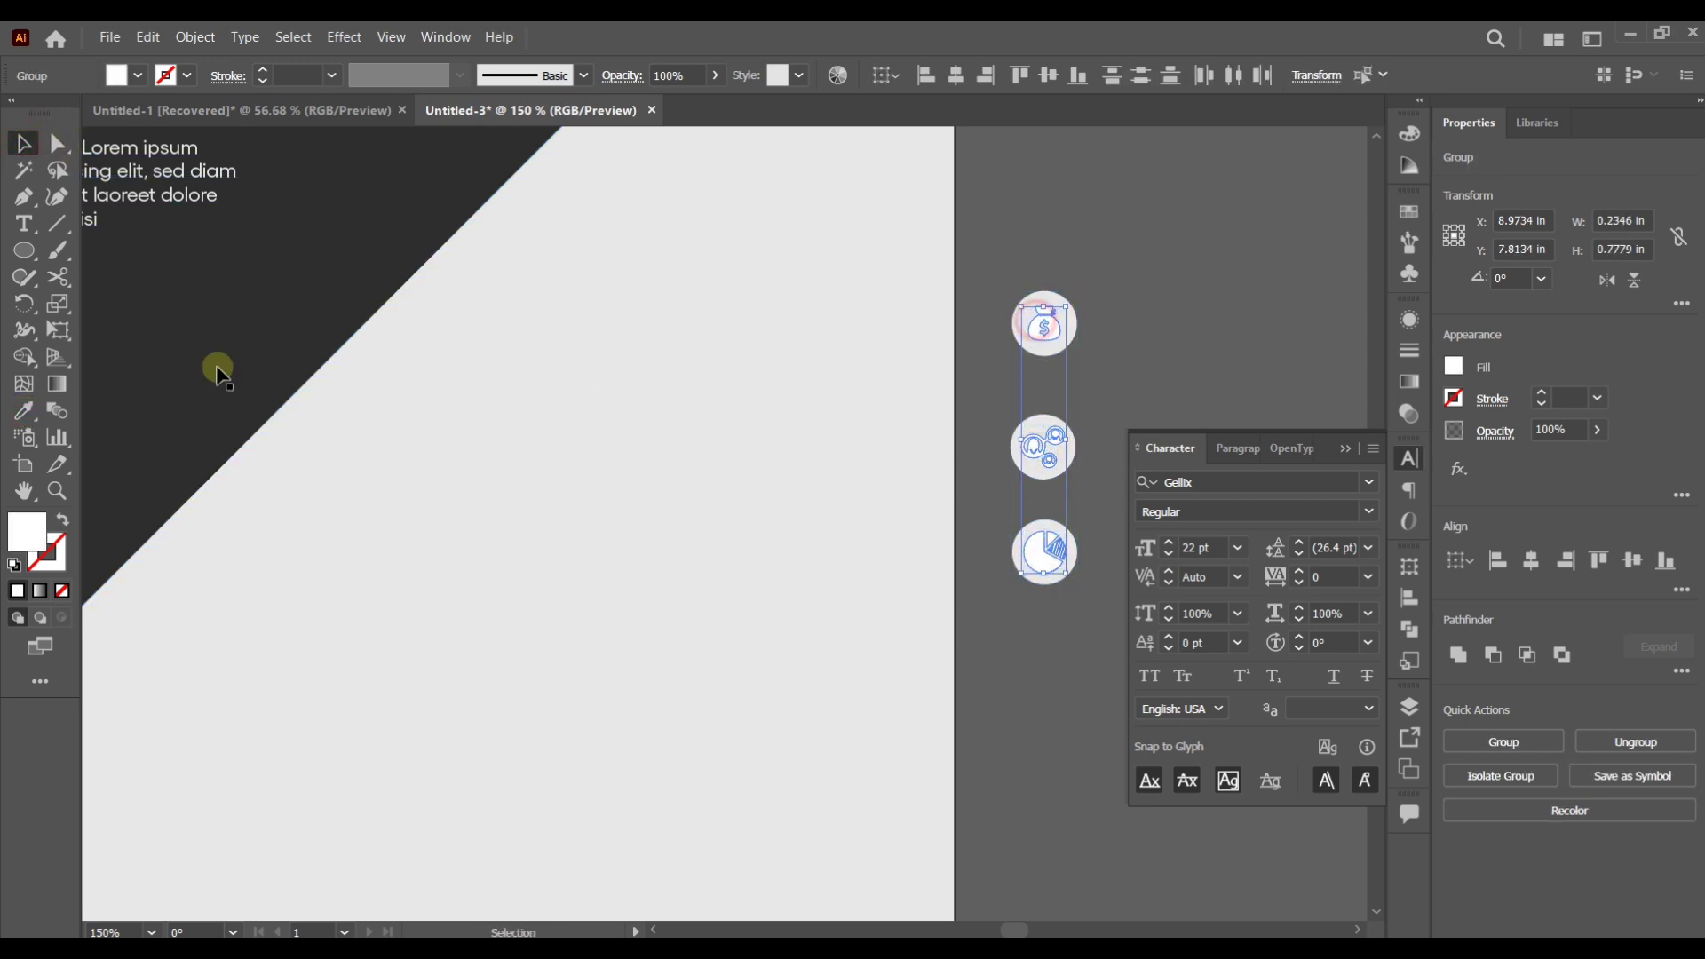
click(25, 412)
click(331, 281)
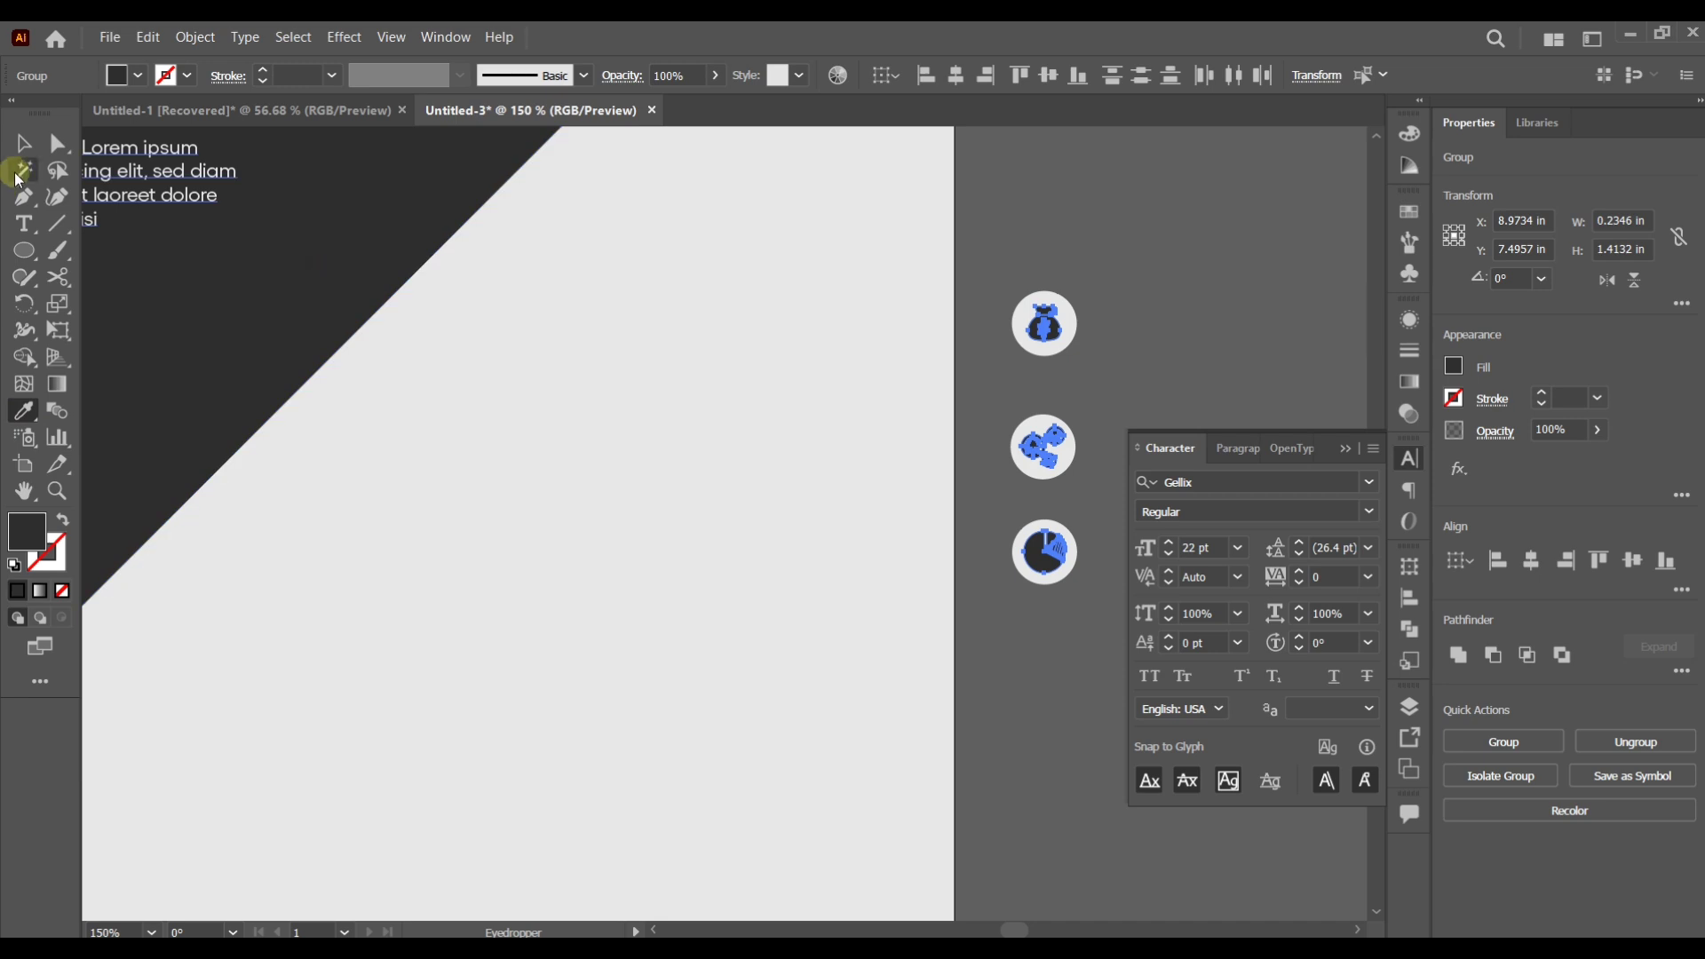
click(22, 143)
Step: Select the icons' inner parts with Direct Selection to inspect their grouping
click(986, 364)
key(a)
drag(985, 364, 1092, 293)
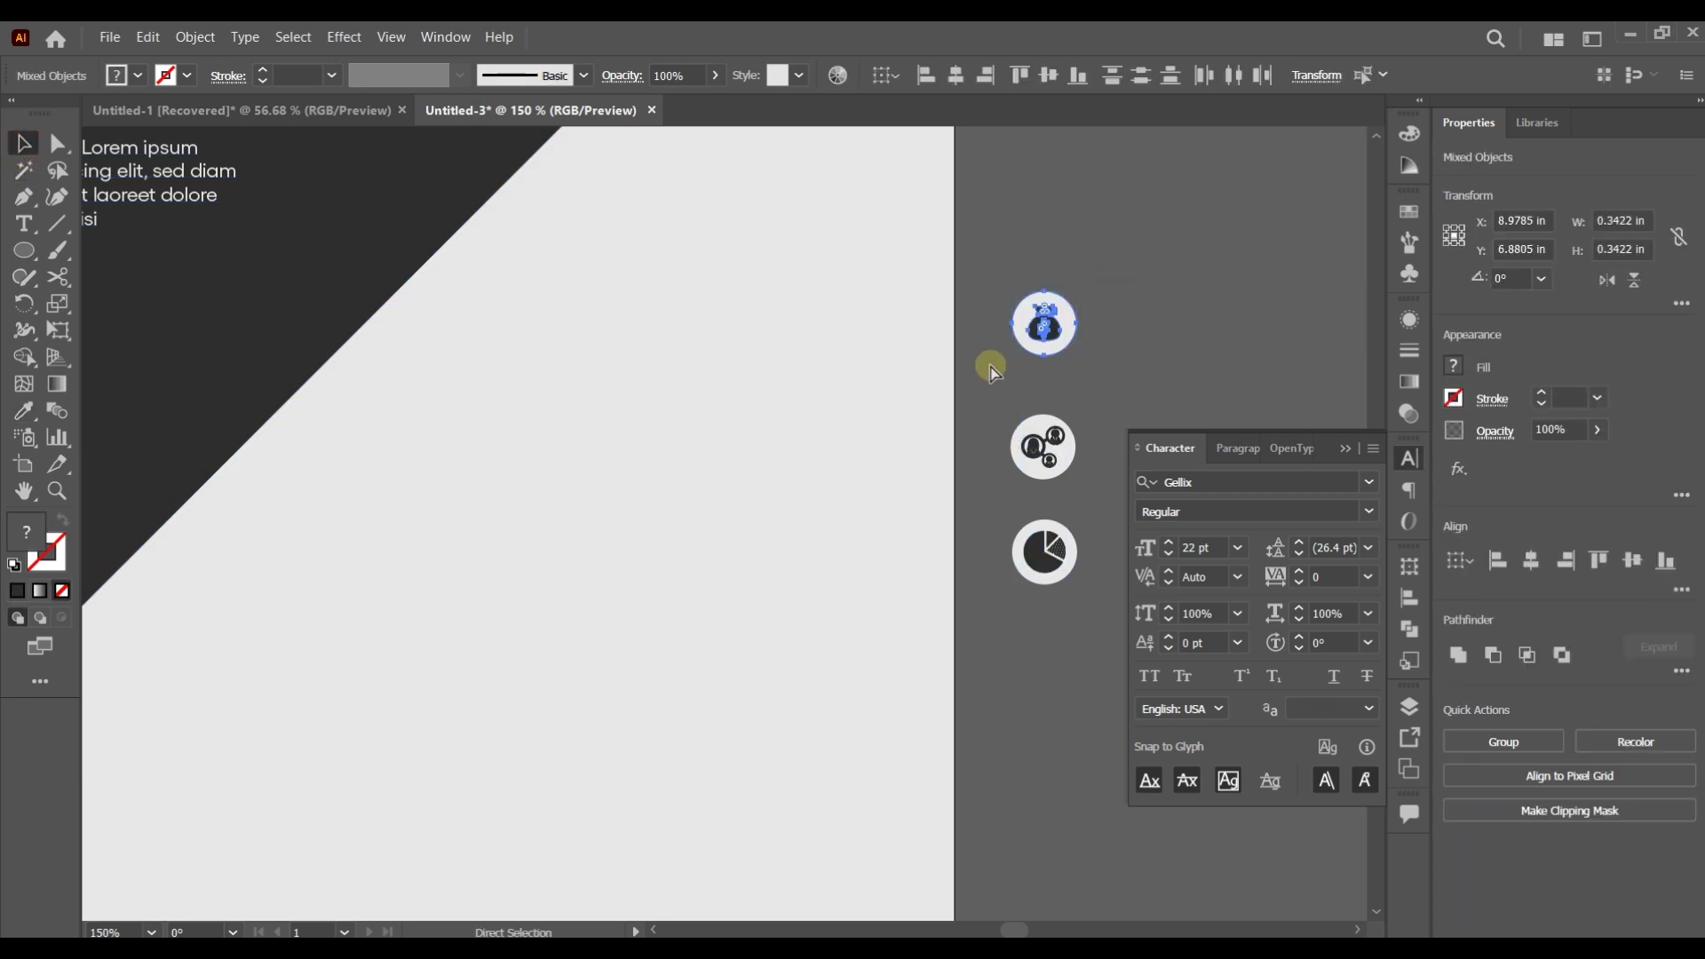
drag(1014, 477, 1016, 479)
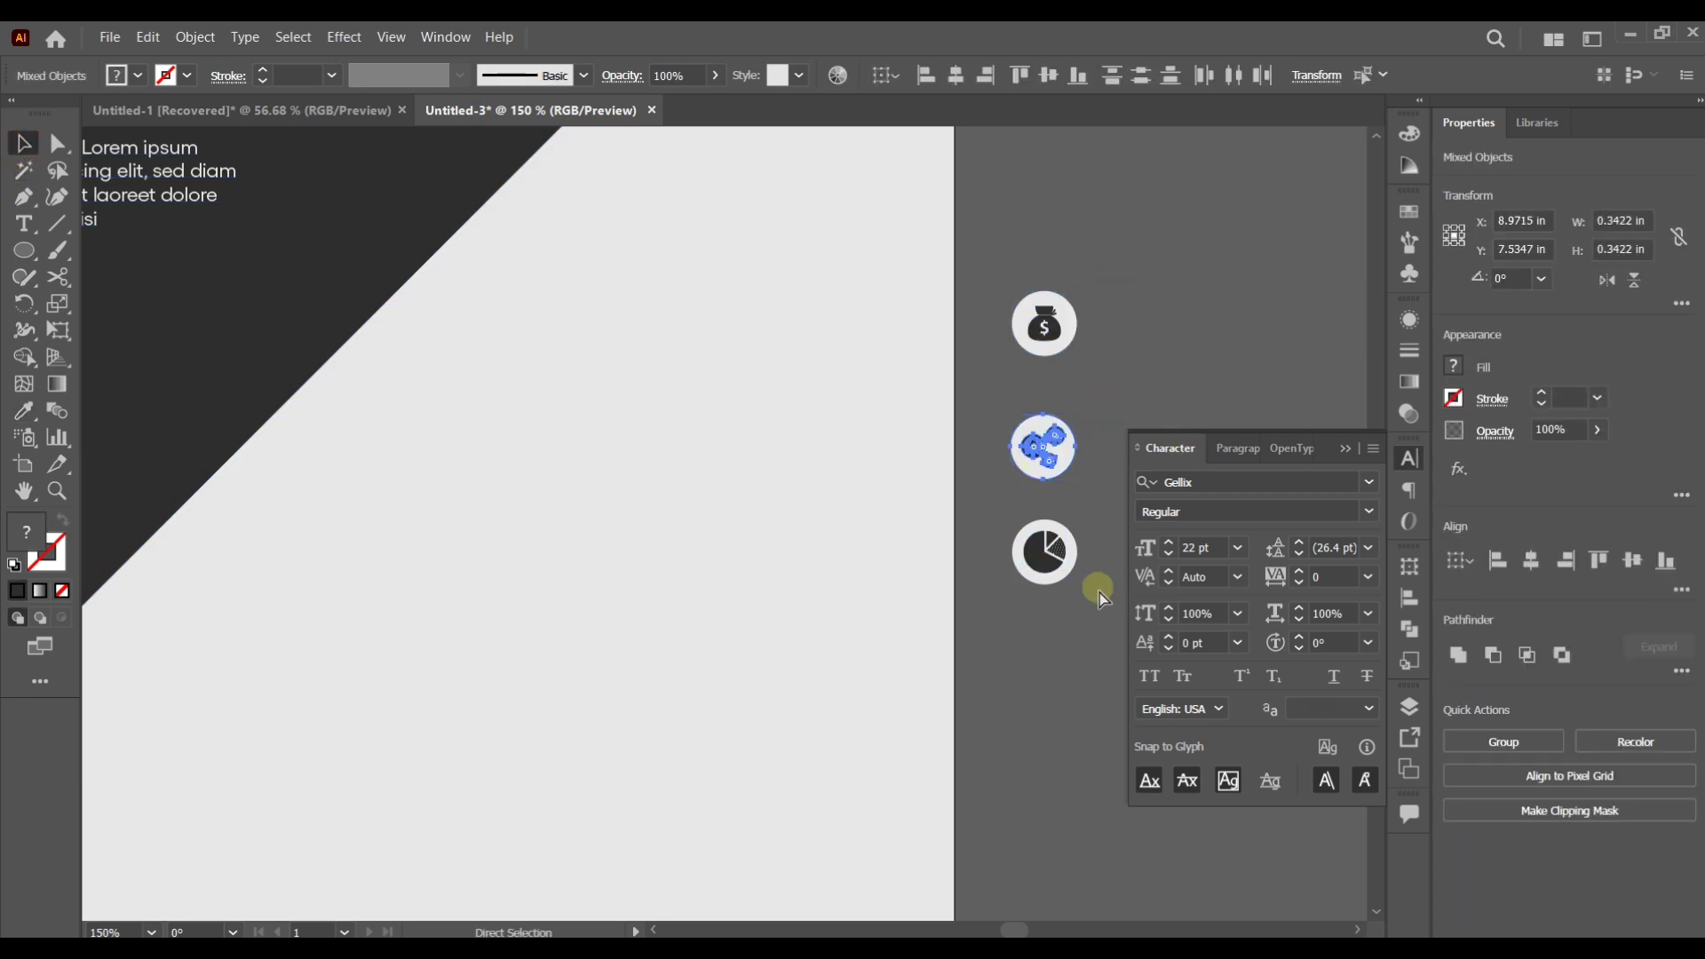
key(v)
click(1053, 536)
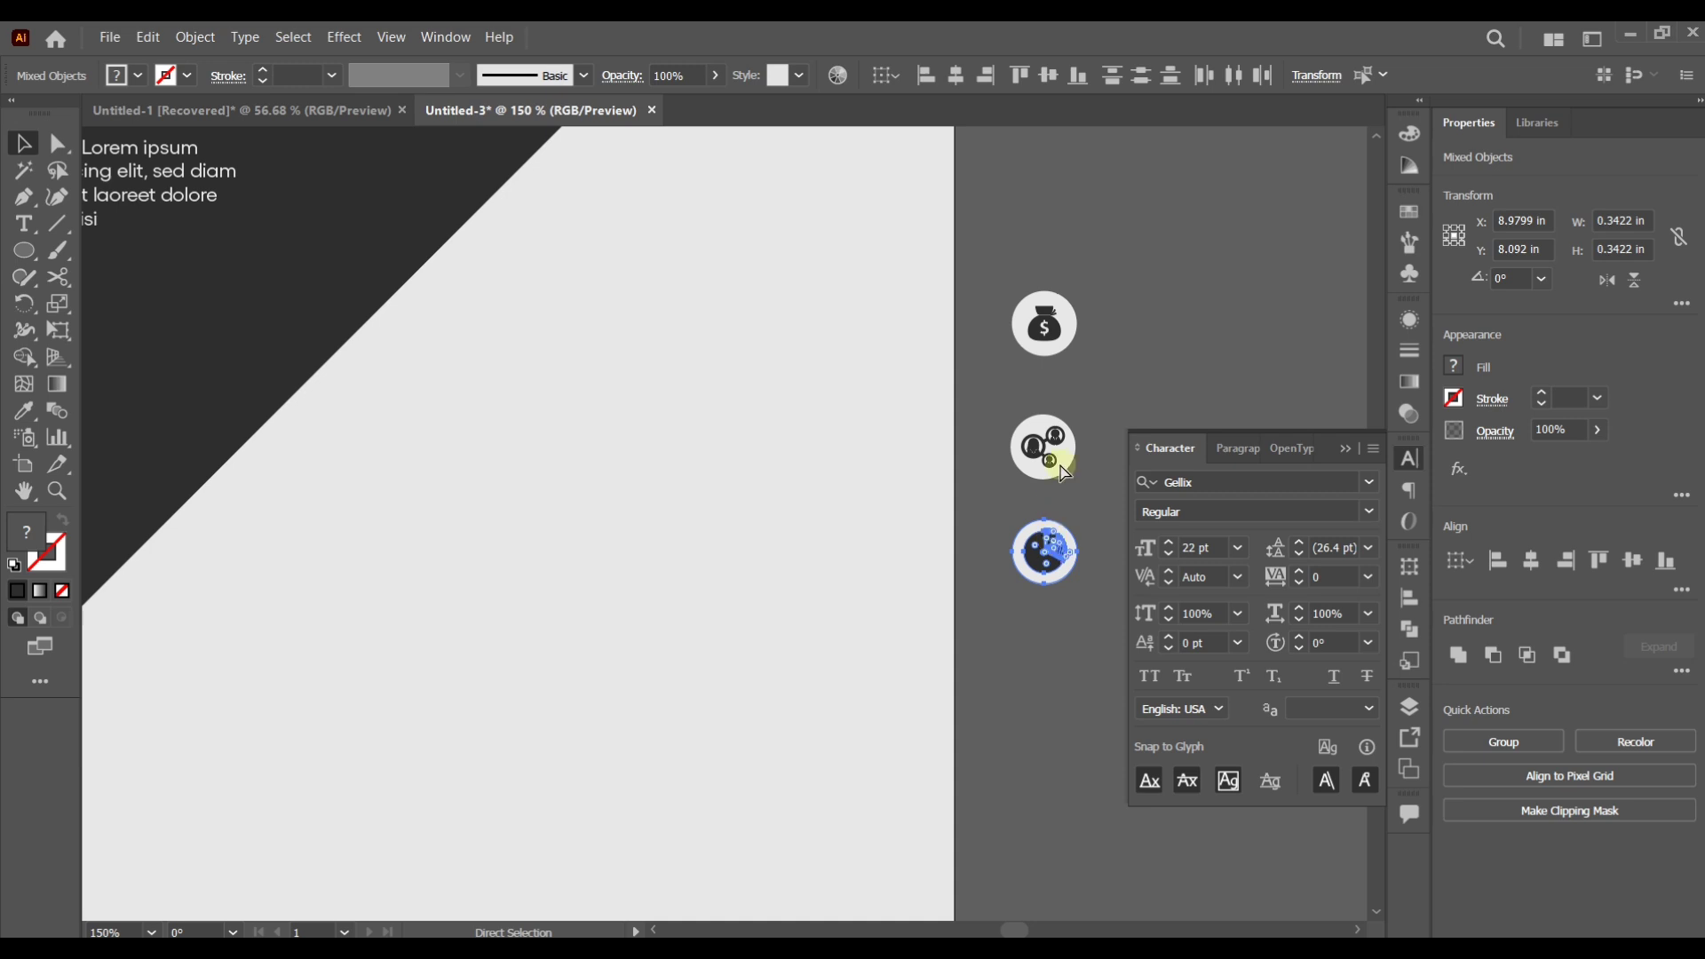
click(1056, 606)
scroll(1053, 600, down, 2)
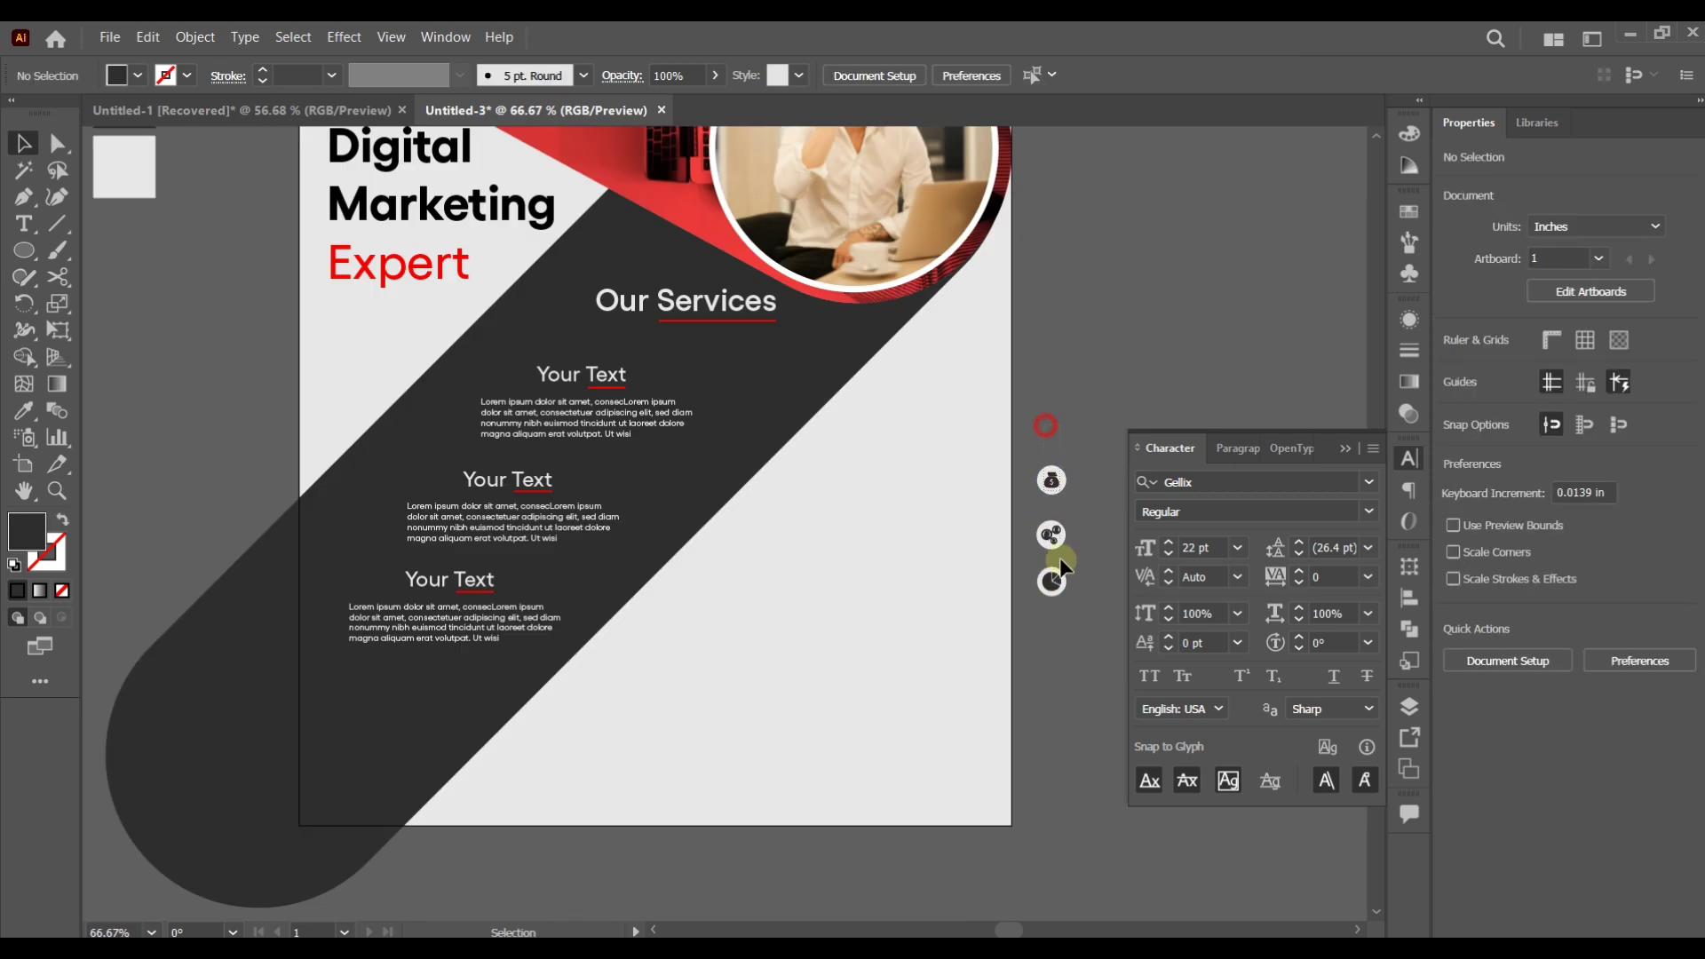
Step: Place the money-bag, people and pie icons beside the top, middle and bottom Your Text headings
mouse_move(1057, 560)
mouse_down()
mouse_move(798, 566)
mouse_move(374, 530)
mouse_up()
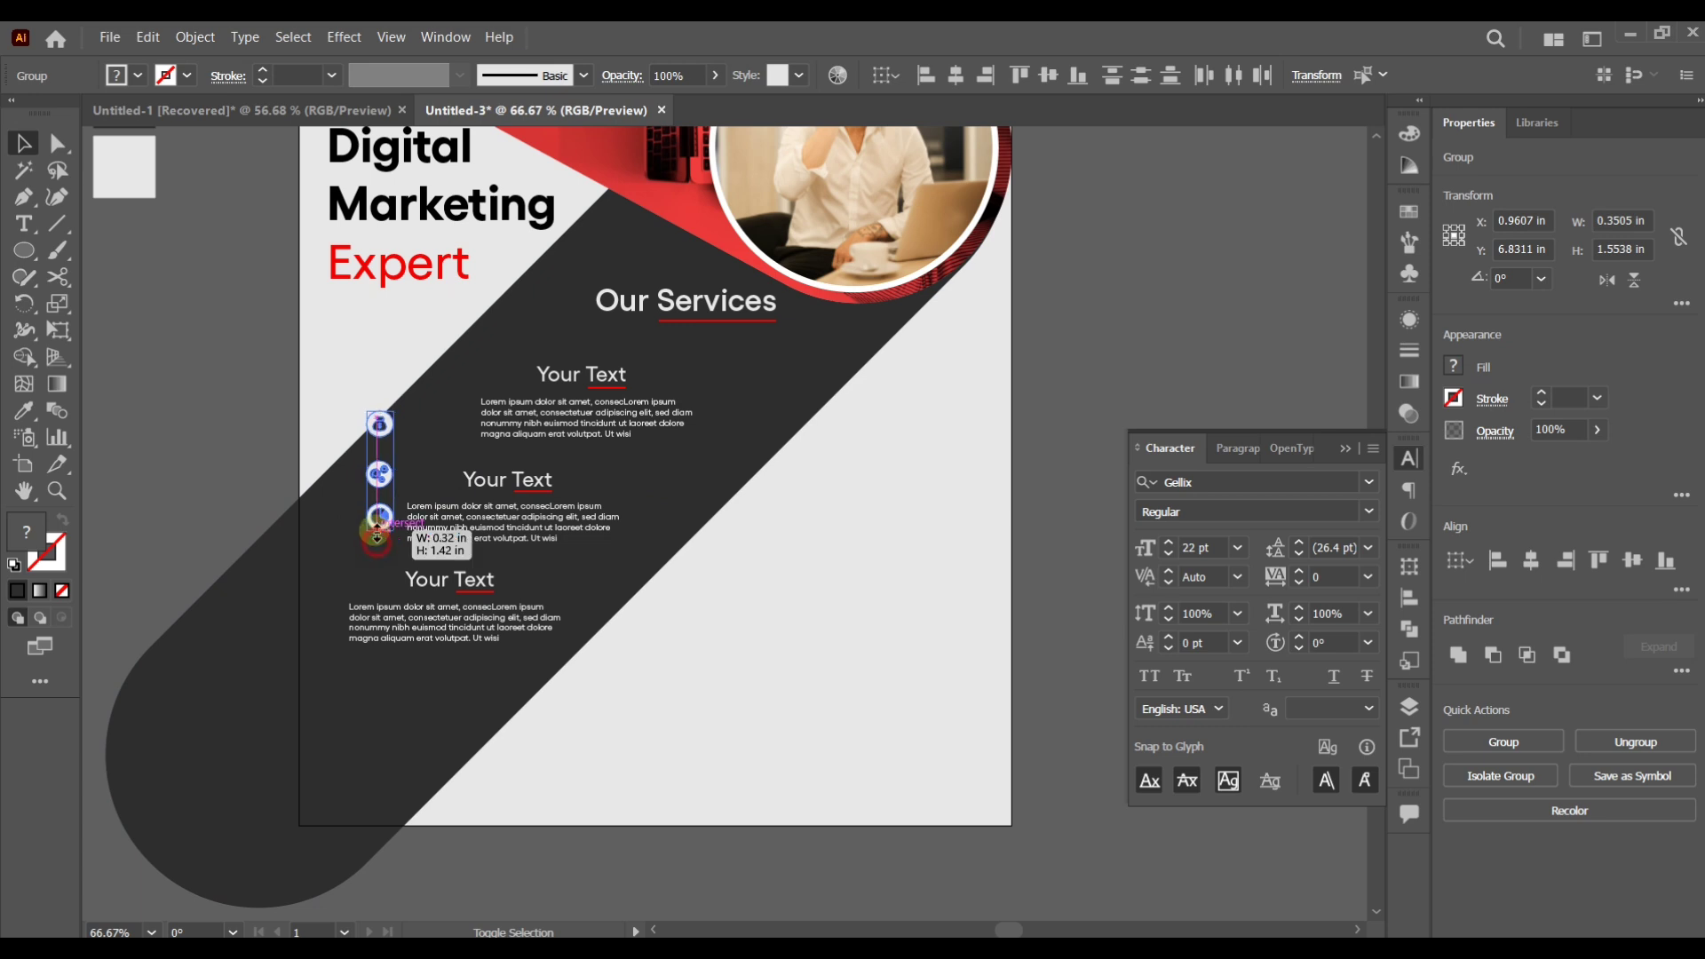
click(1039, 530)
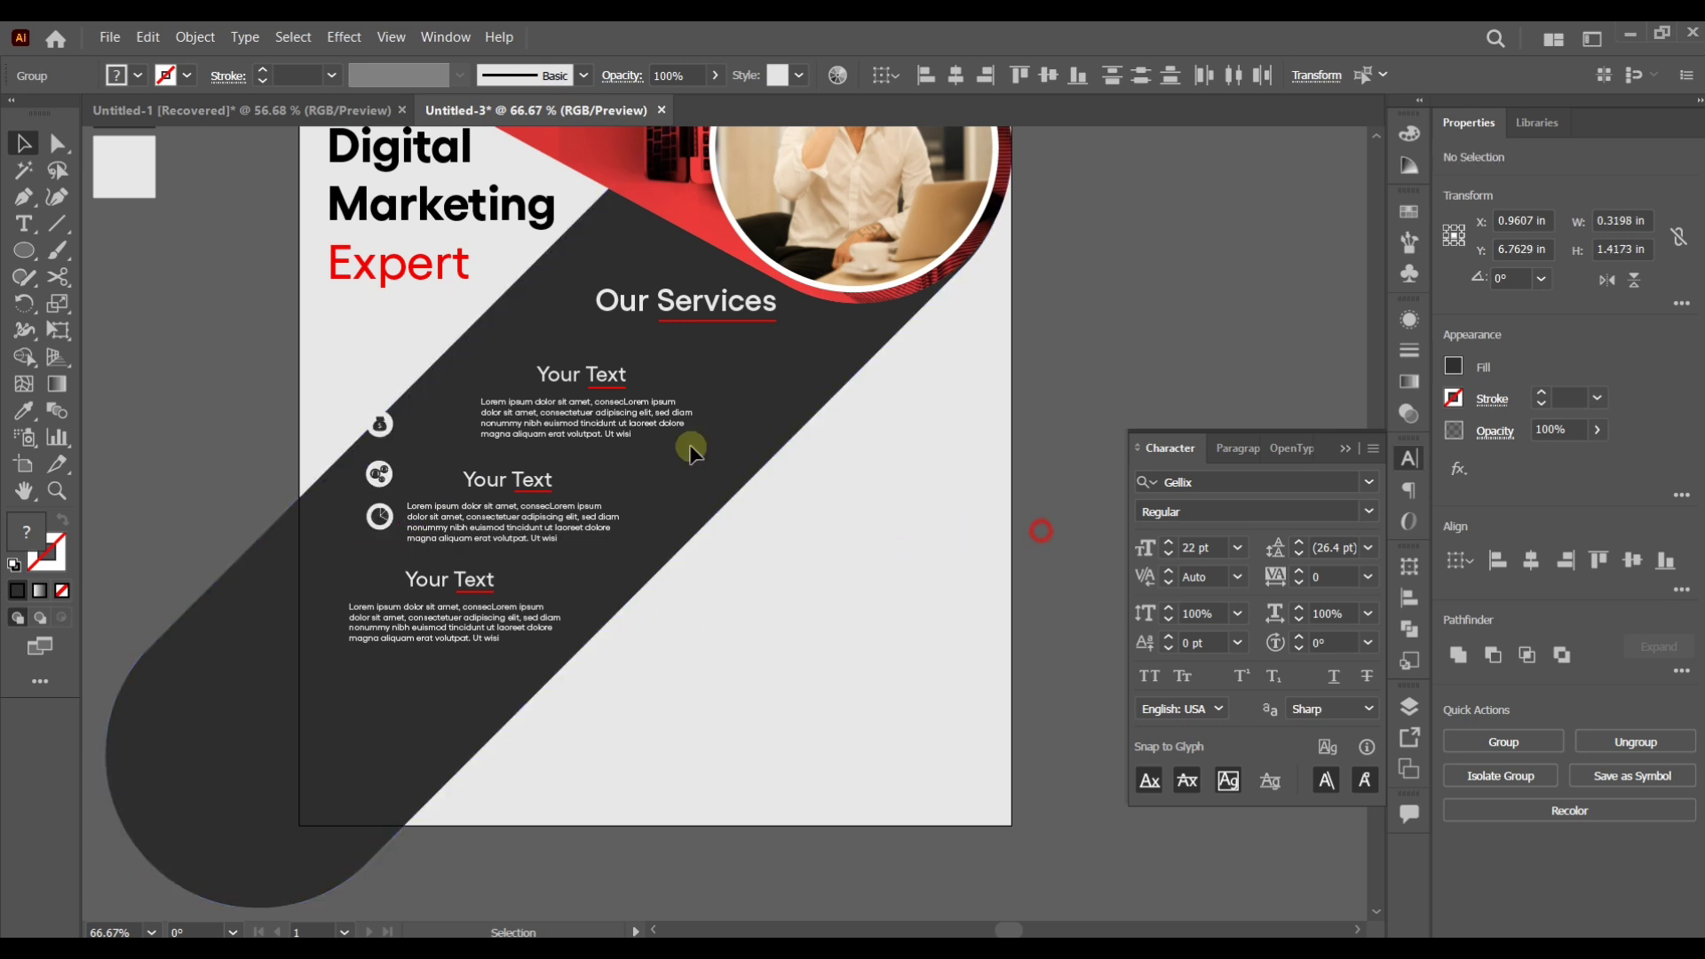
scroll(405, 419, up, 1)
drag(402, 426, 577, 352)
scroll(578, 352, up, 2)
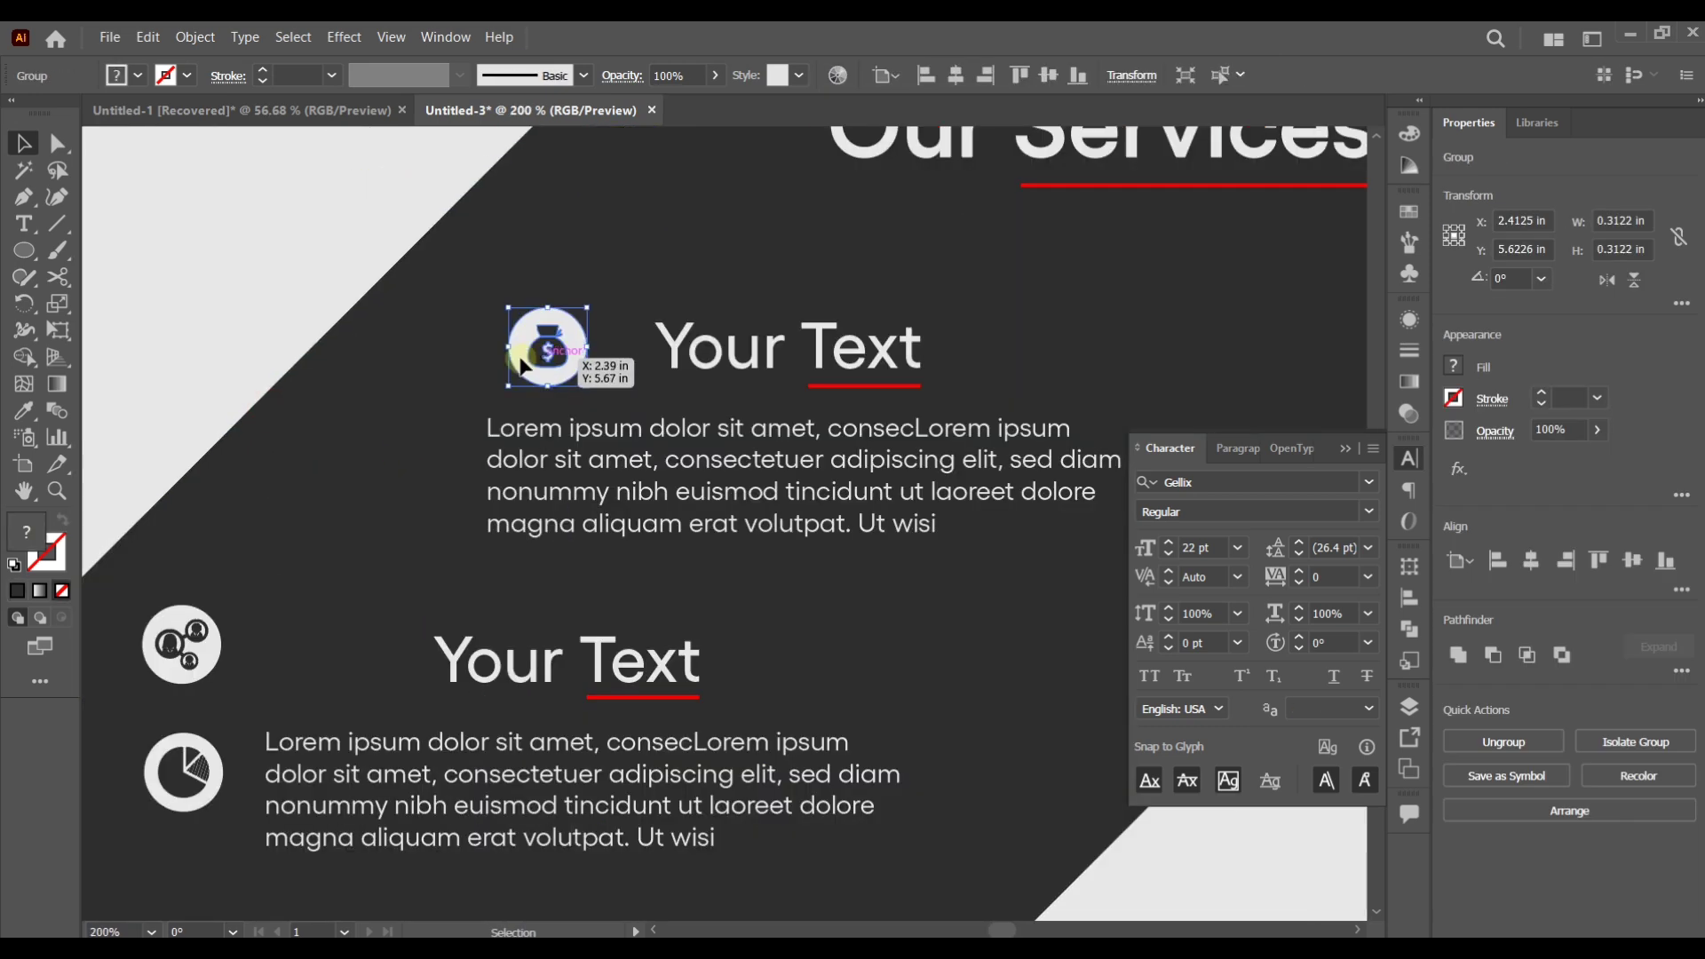
drag(442, 572, 643, 406)
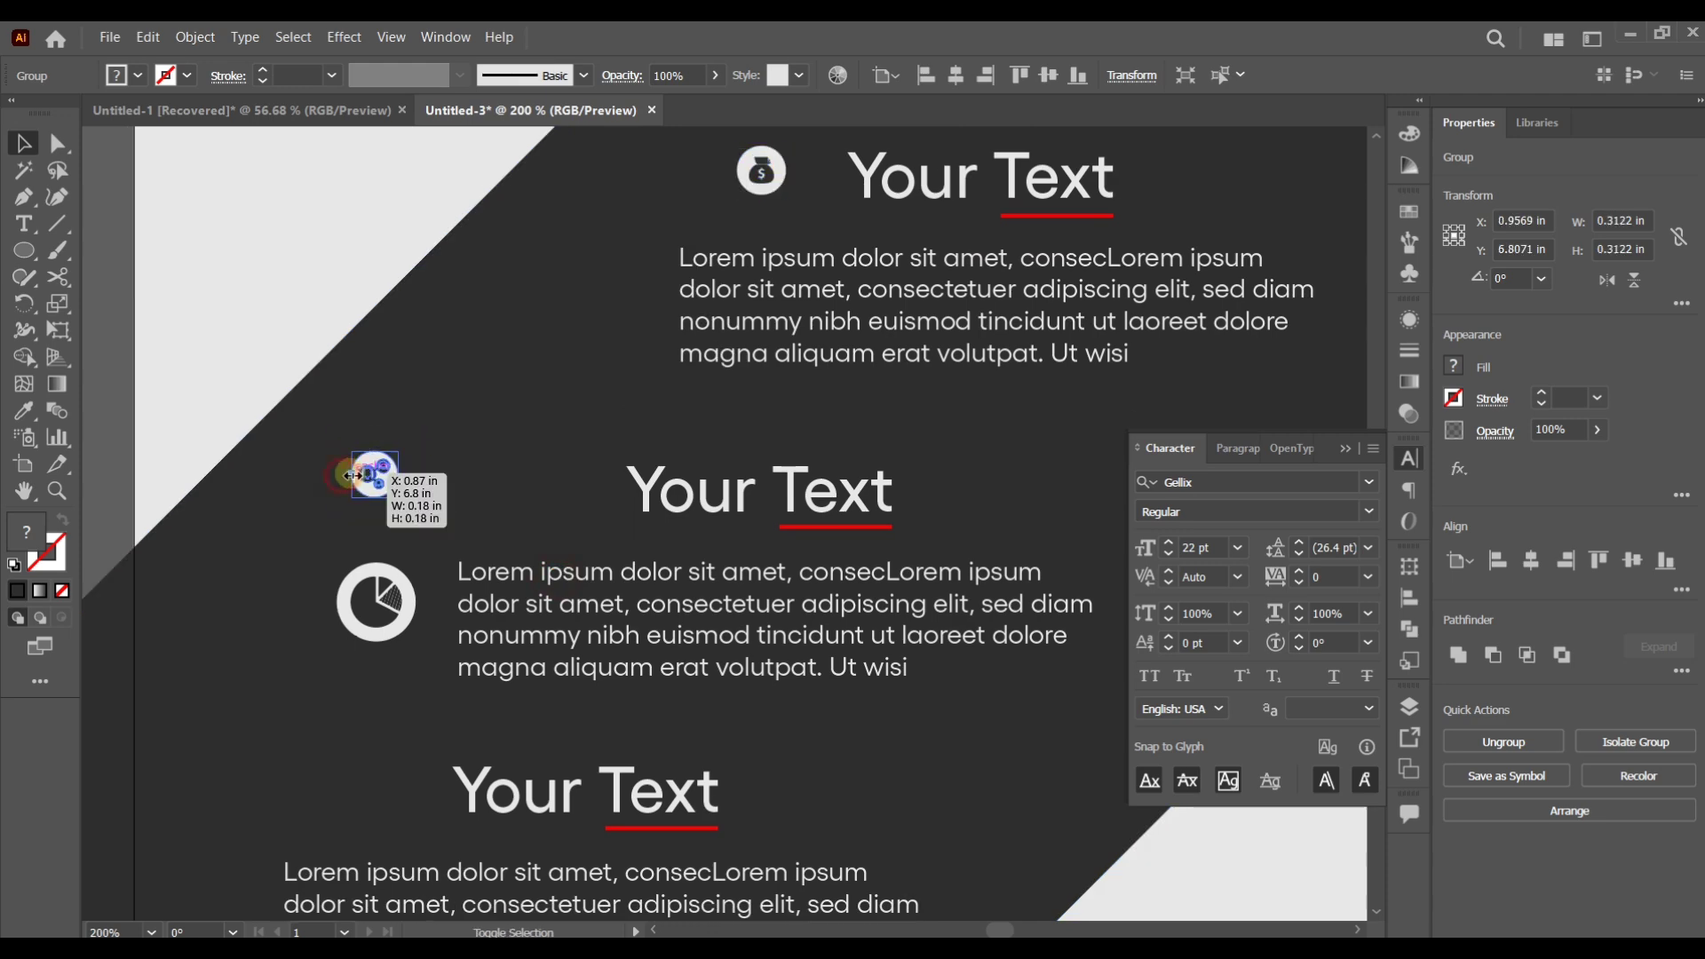
drag(374, 477, 544, 486)
scroll(531, 582, down, 1)
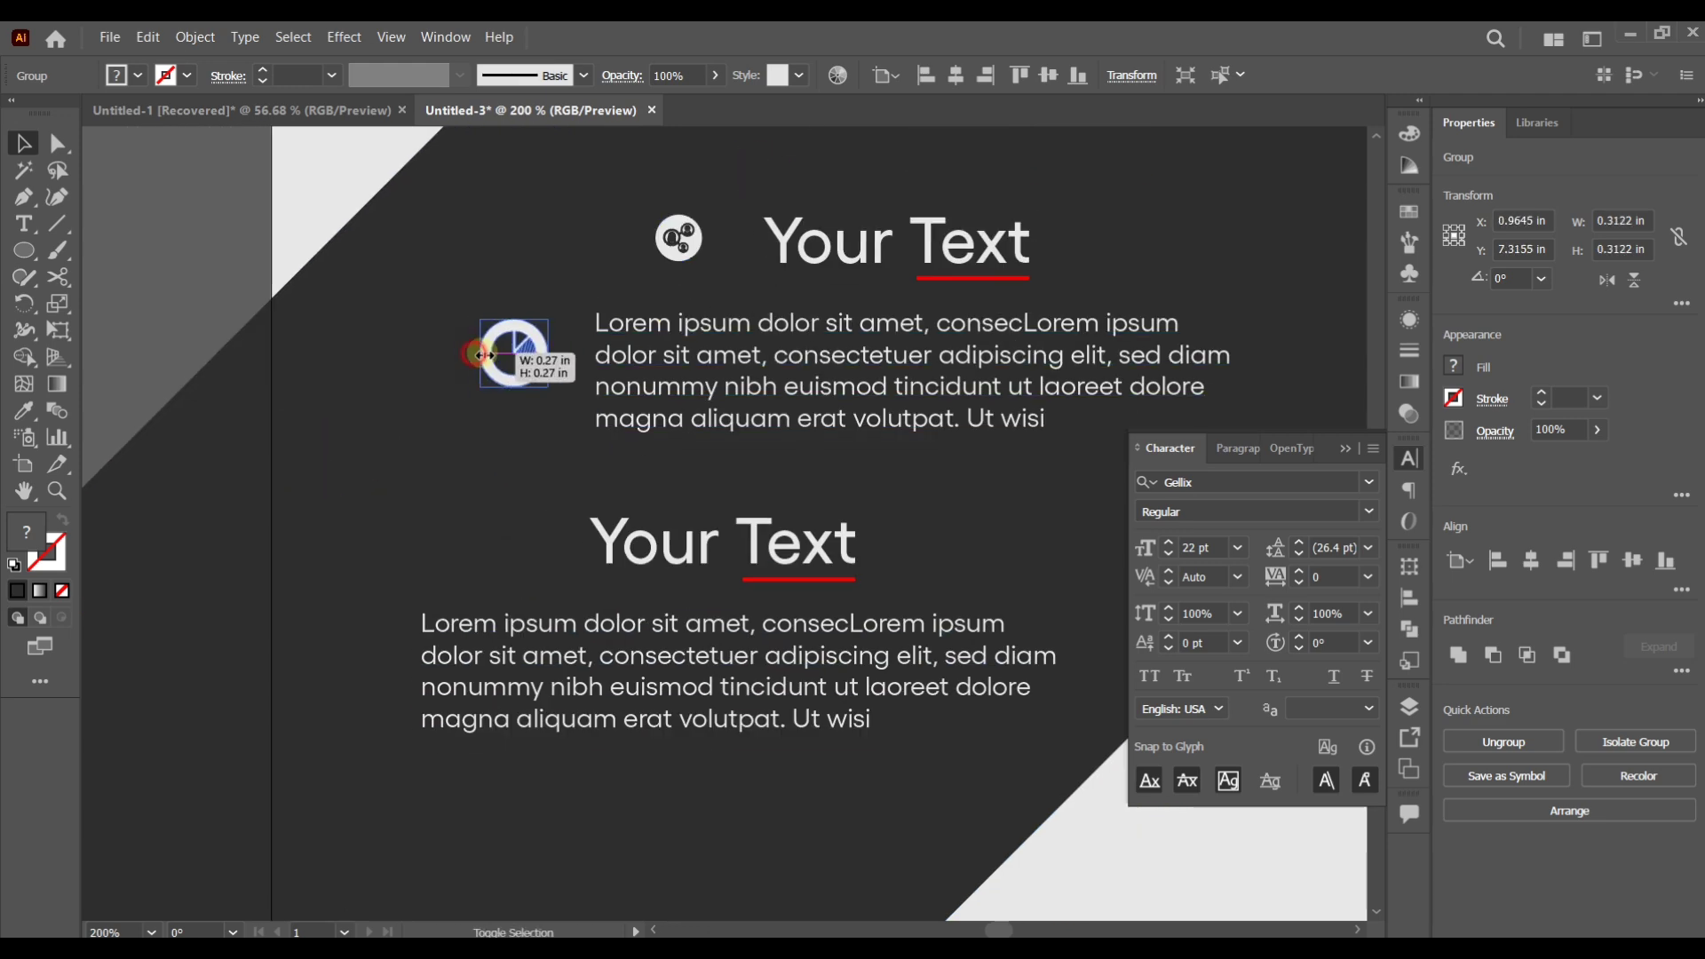
drag(533, 343, 495, 544)
scroll(495, 545, down, 1)
drag(913, 745, 651, 852)
scroll(498, 409, up, 3)
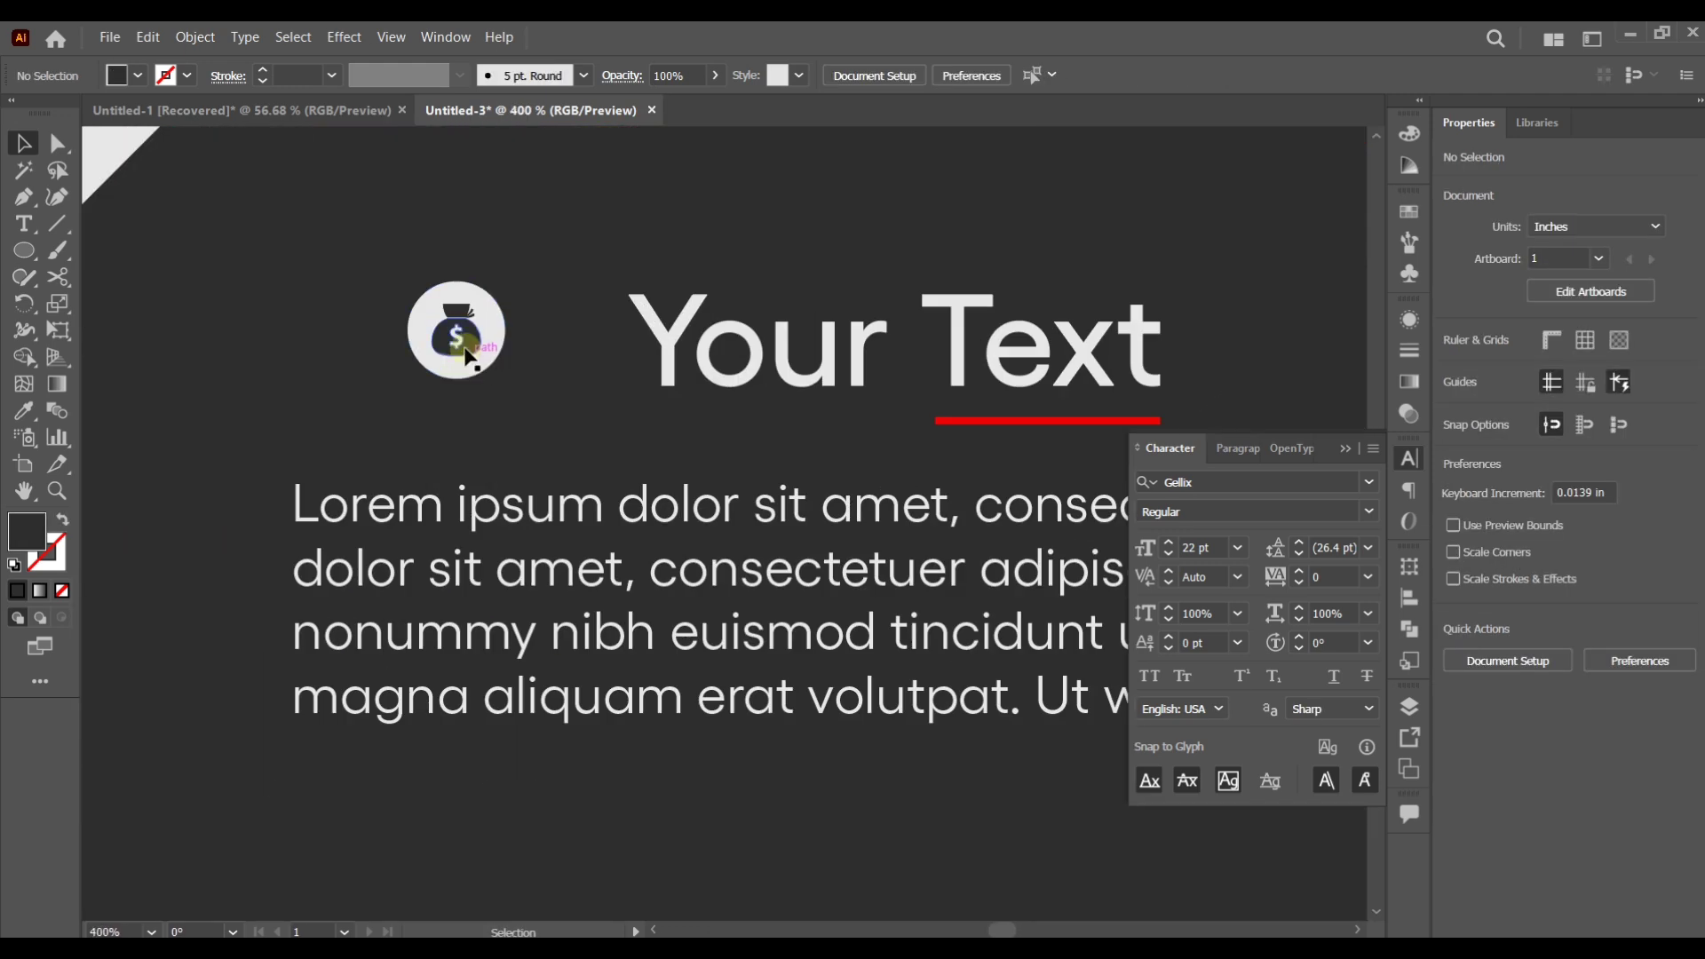
scroll(497, 408, down, 3)
scroll(819, 792, down, 1)
scroll(855, 614, up, 1)
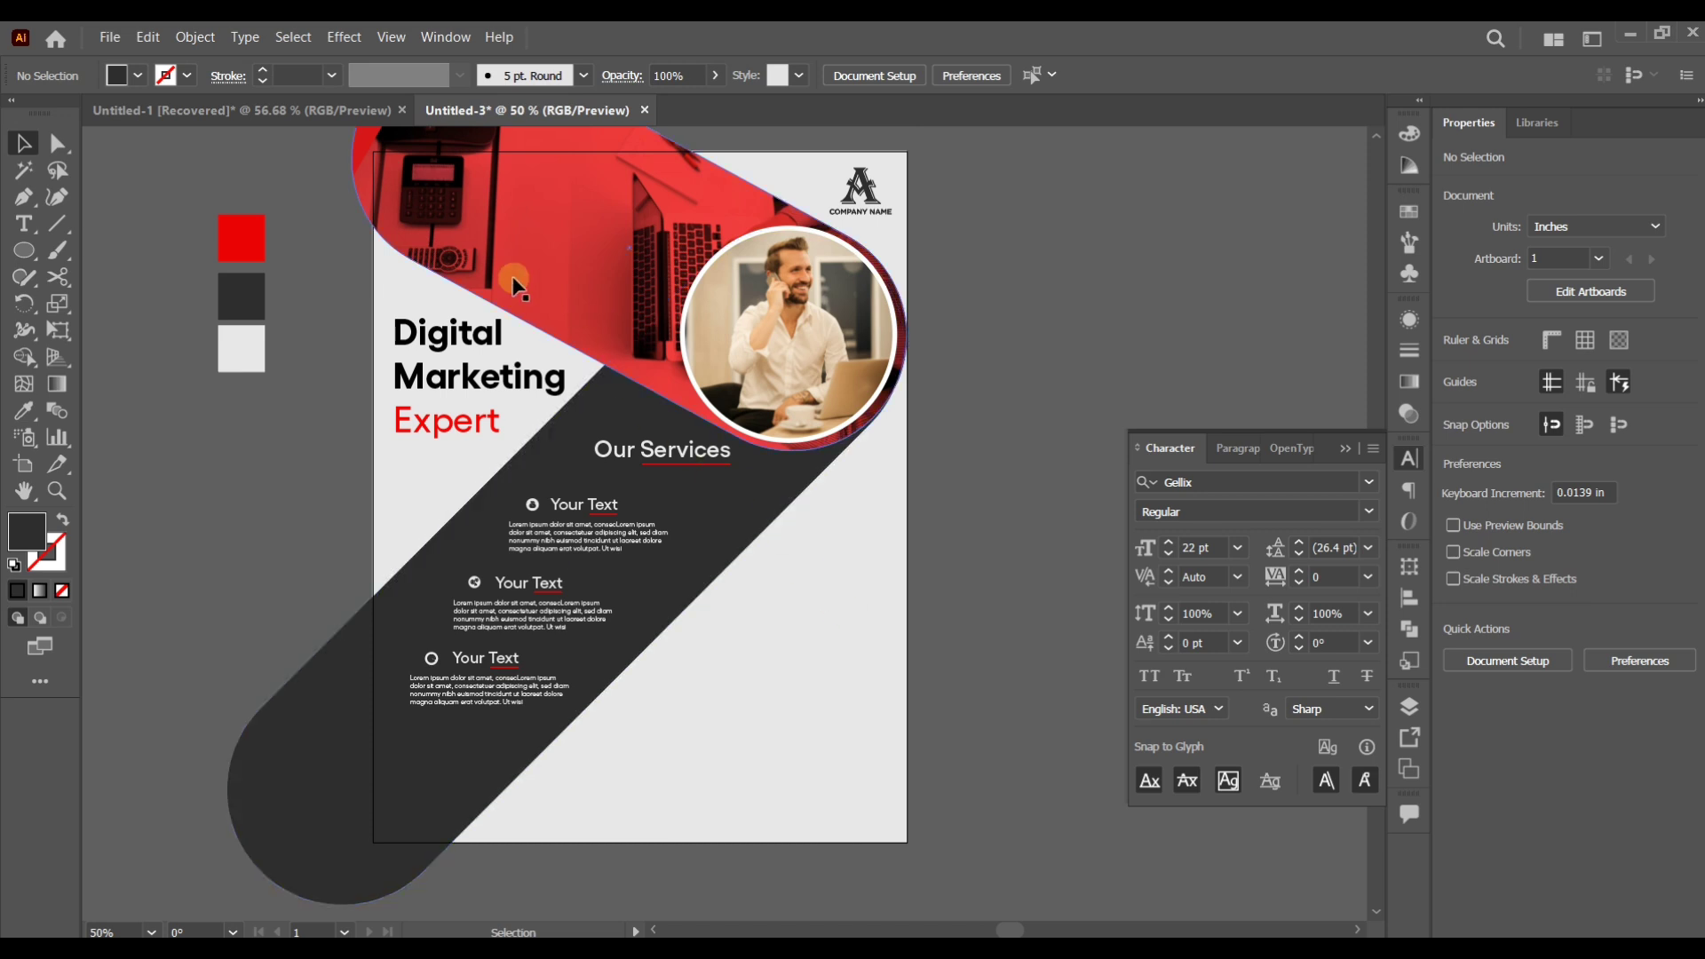
Step: Carry the About Us / our services / Contact Us text block from Untitled-1 beside the flyer
click(358, 121)
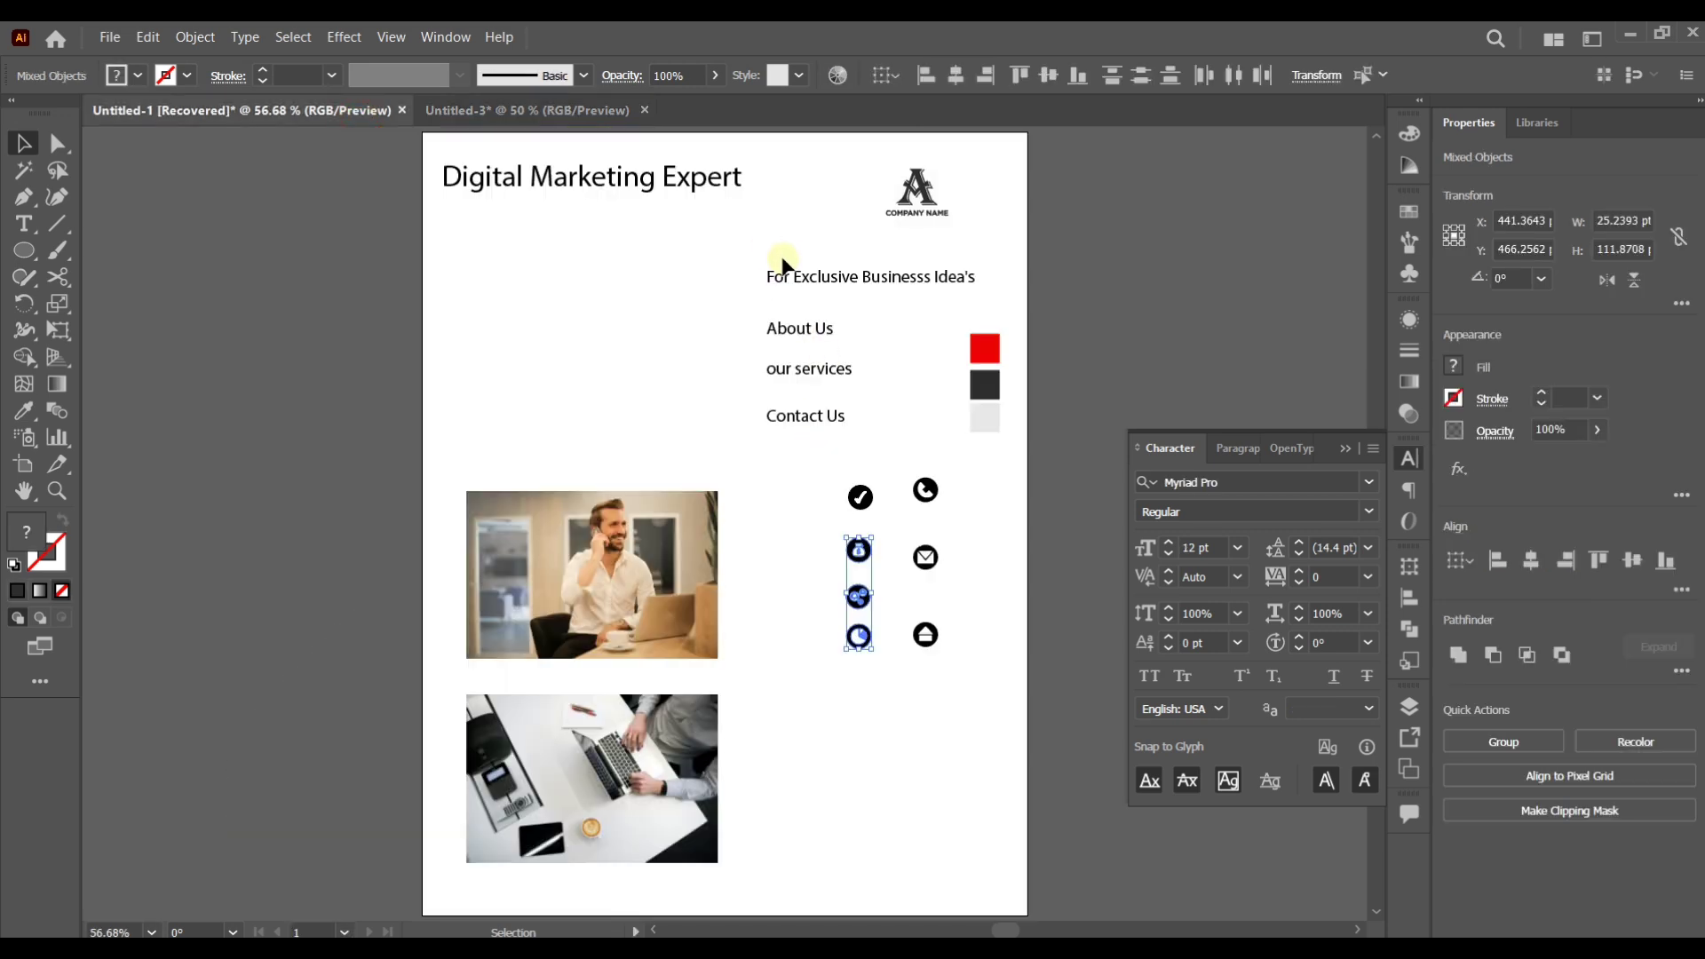
click(806, 328)
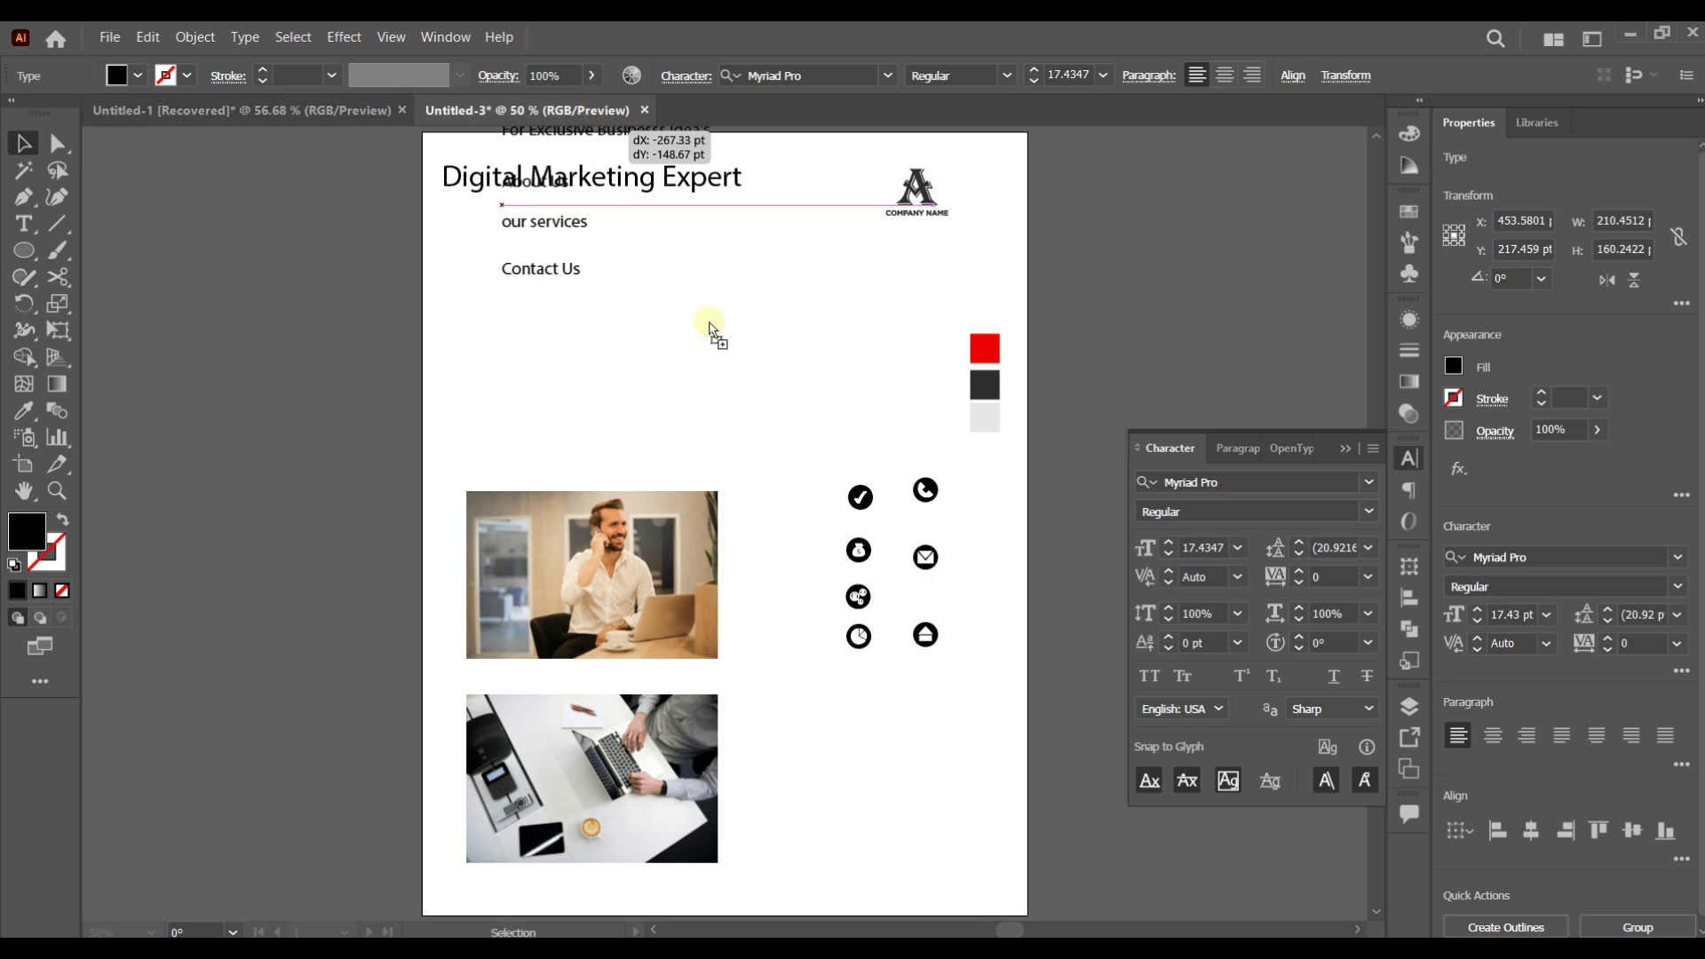
mouse_move(756, 252)
mouse_down()
mouse_move(742, 386)
mouse_move(661, 455)
mouse_move(997, 450)
mouse_up()
click(1027, 720)
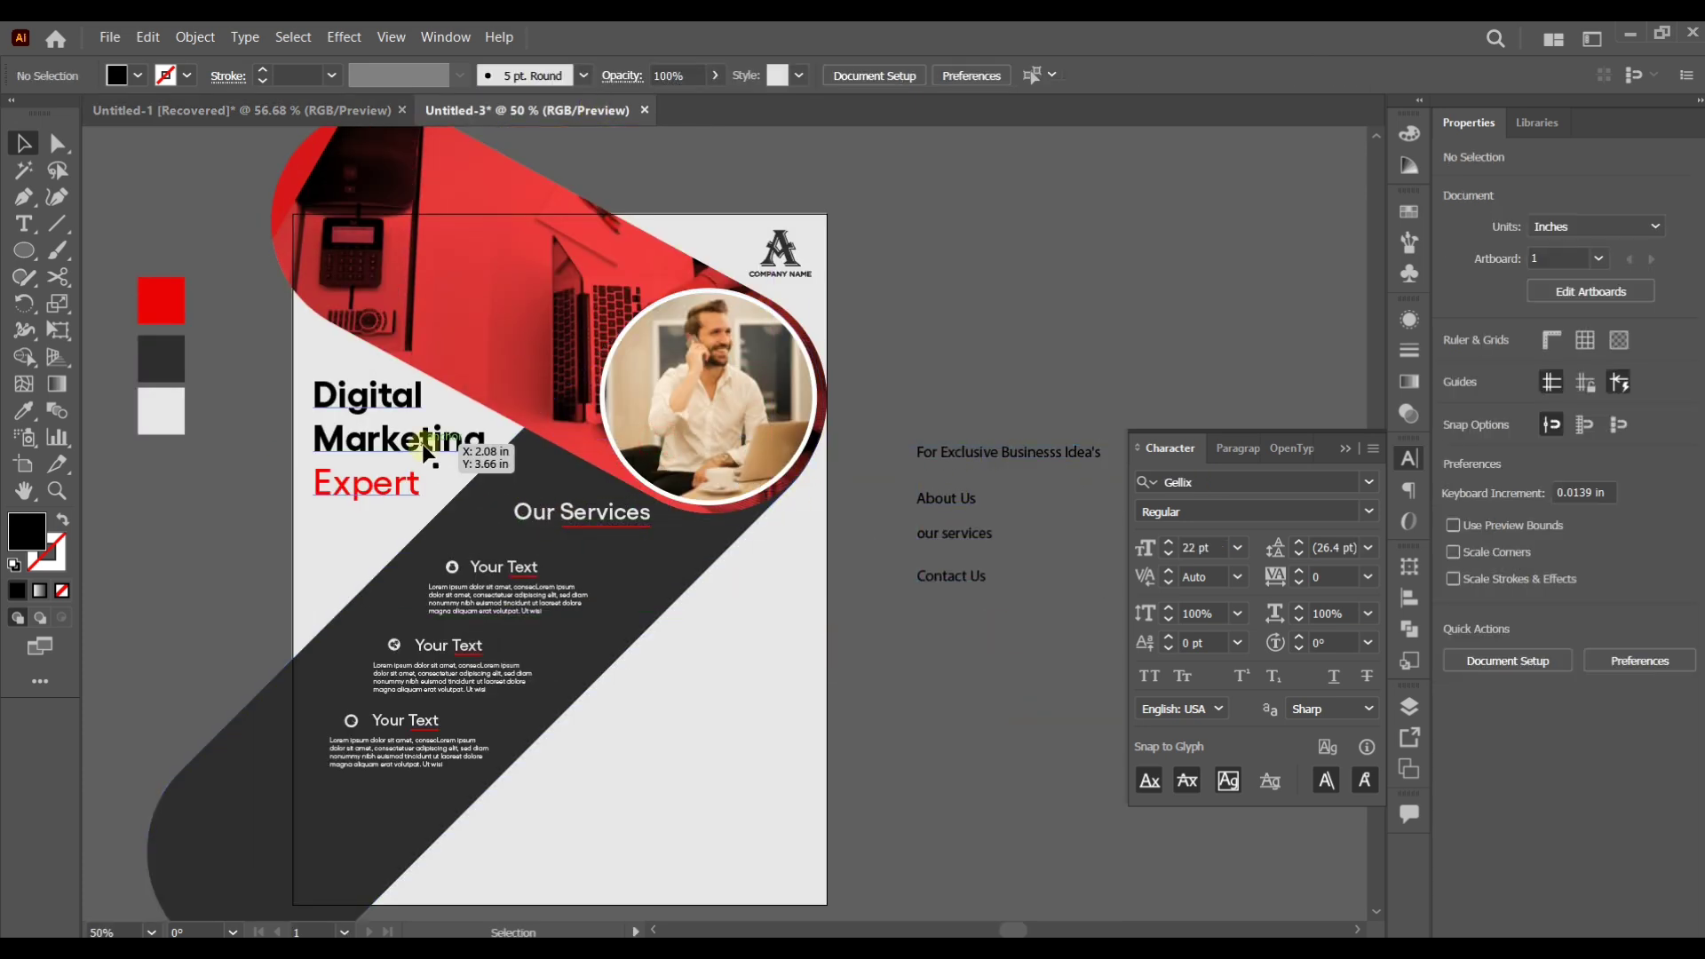
Step: Put Digital Marketing Expert on the red band in light grey, enlarged to about 45 pt
drag(426, 454, 551, 316)
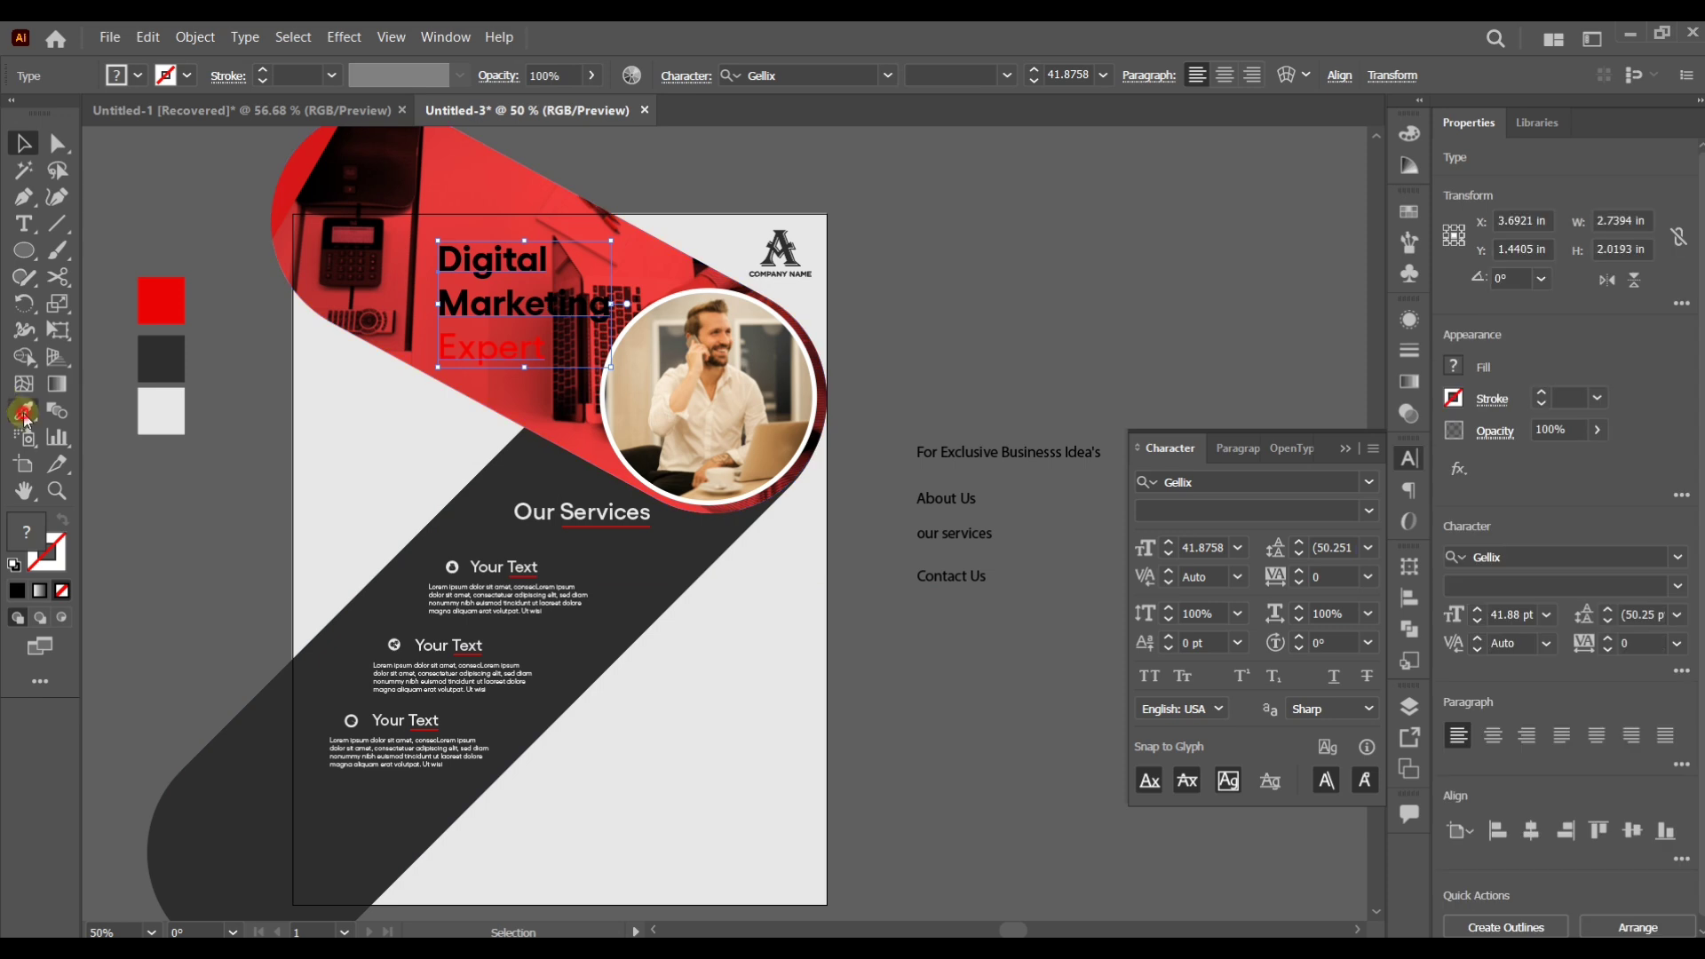
click(24, 411)
click(335, 439)
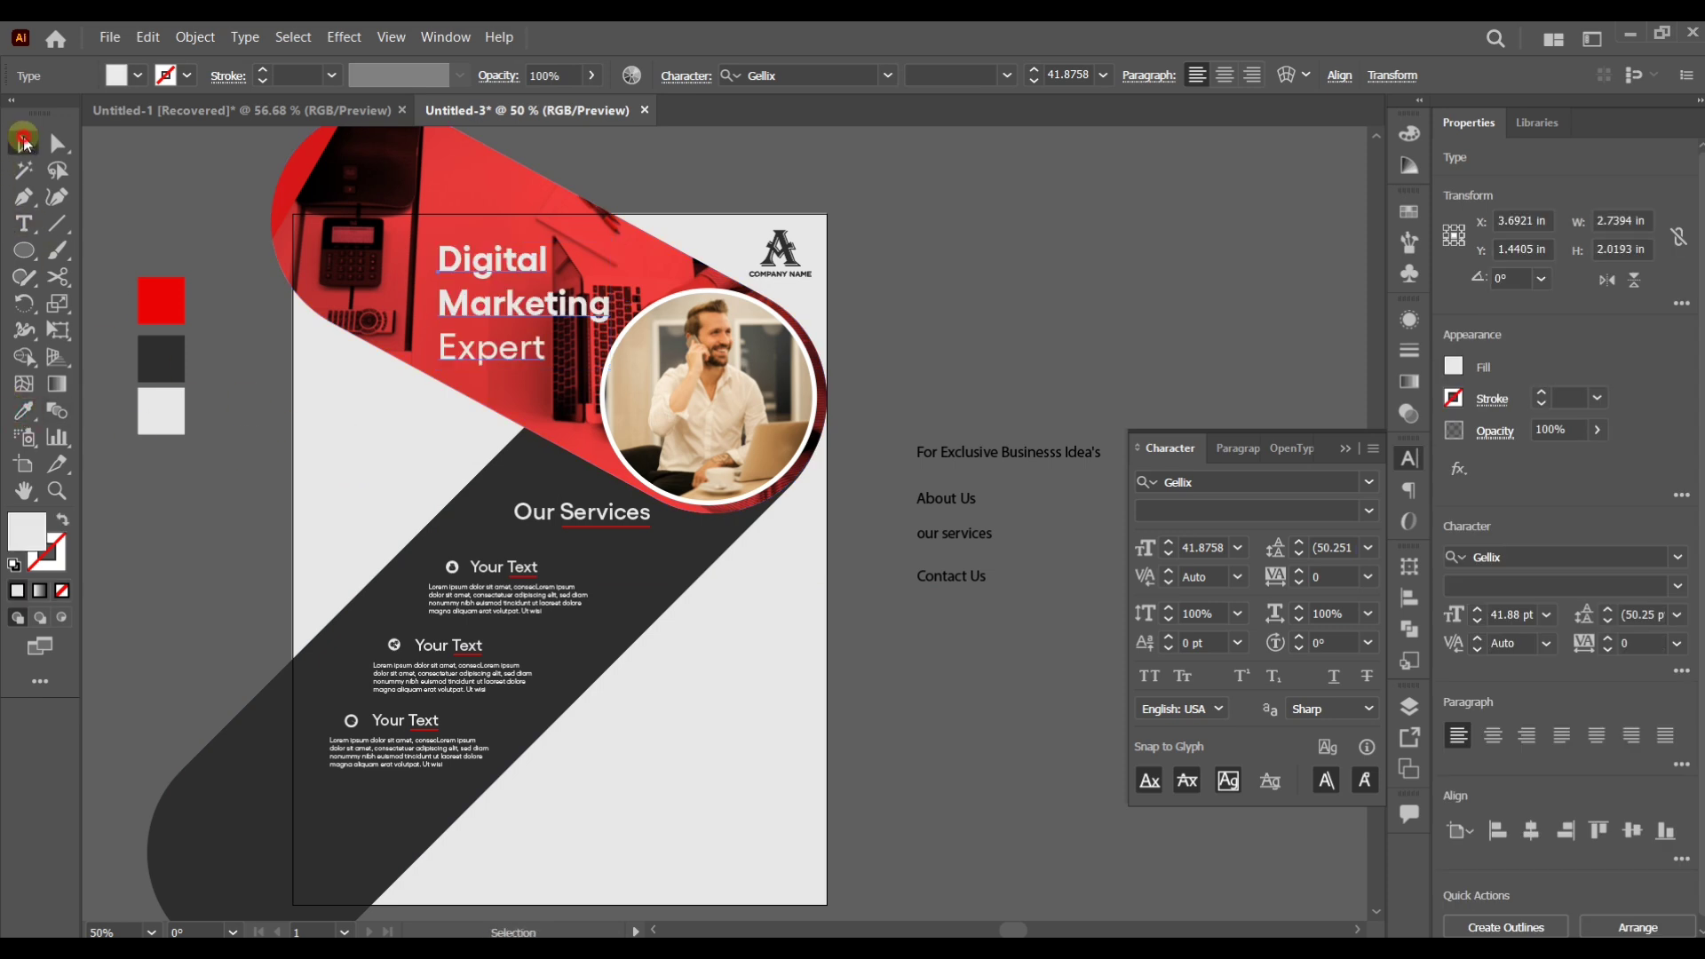
scroll(373, 293, up, 1)
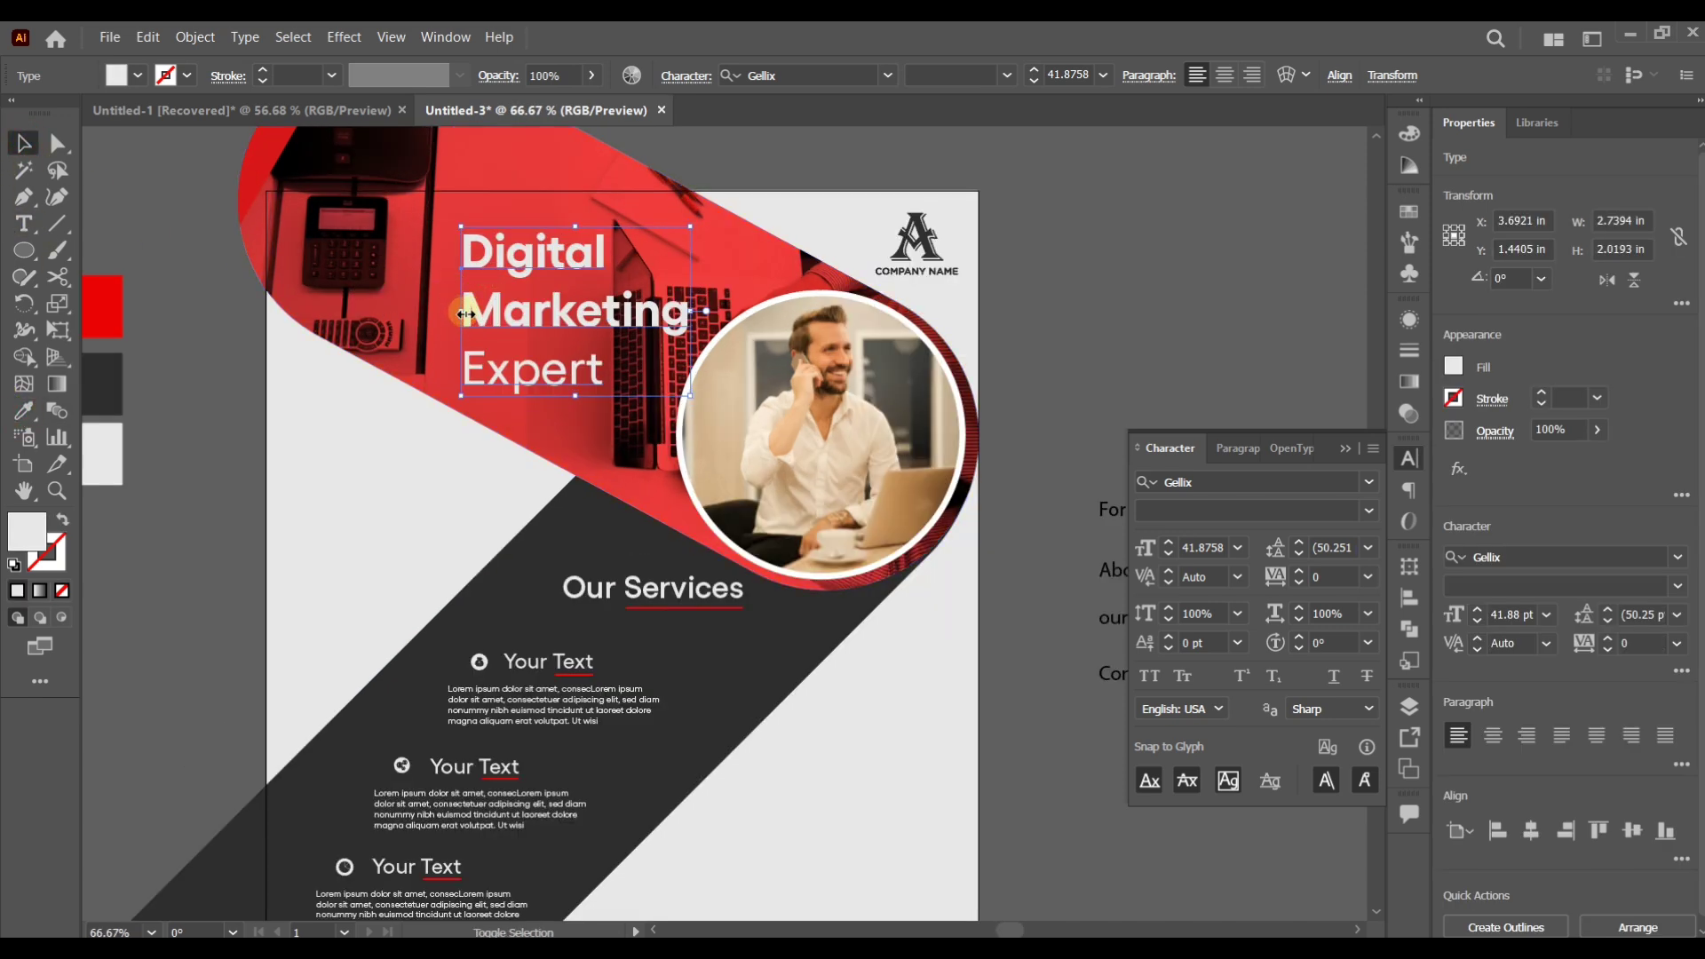
mouse_move(461, 313)
mouse_down()
mouse_move(442, 312)
mouse_move(520, 307)
mouse_up()
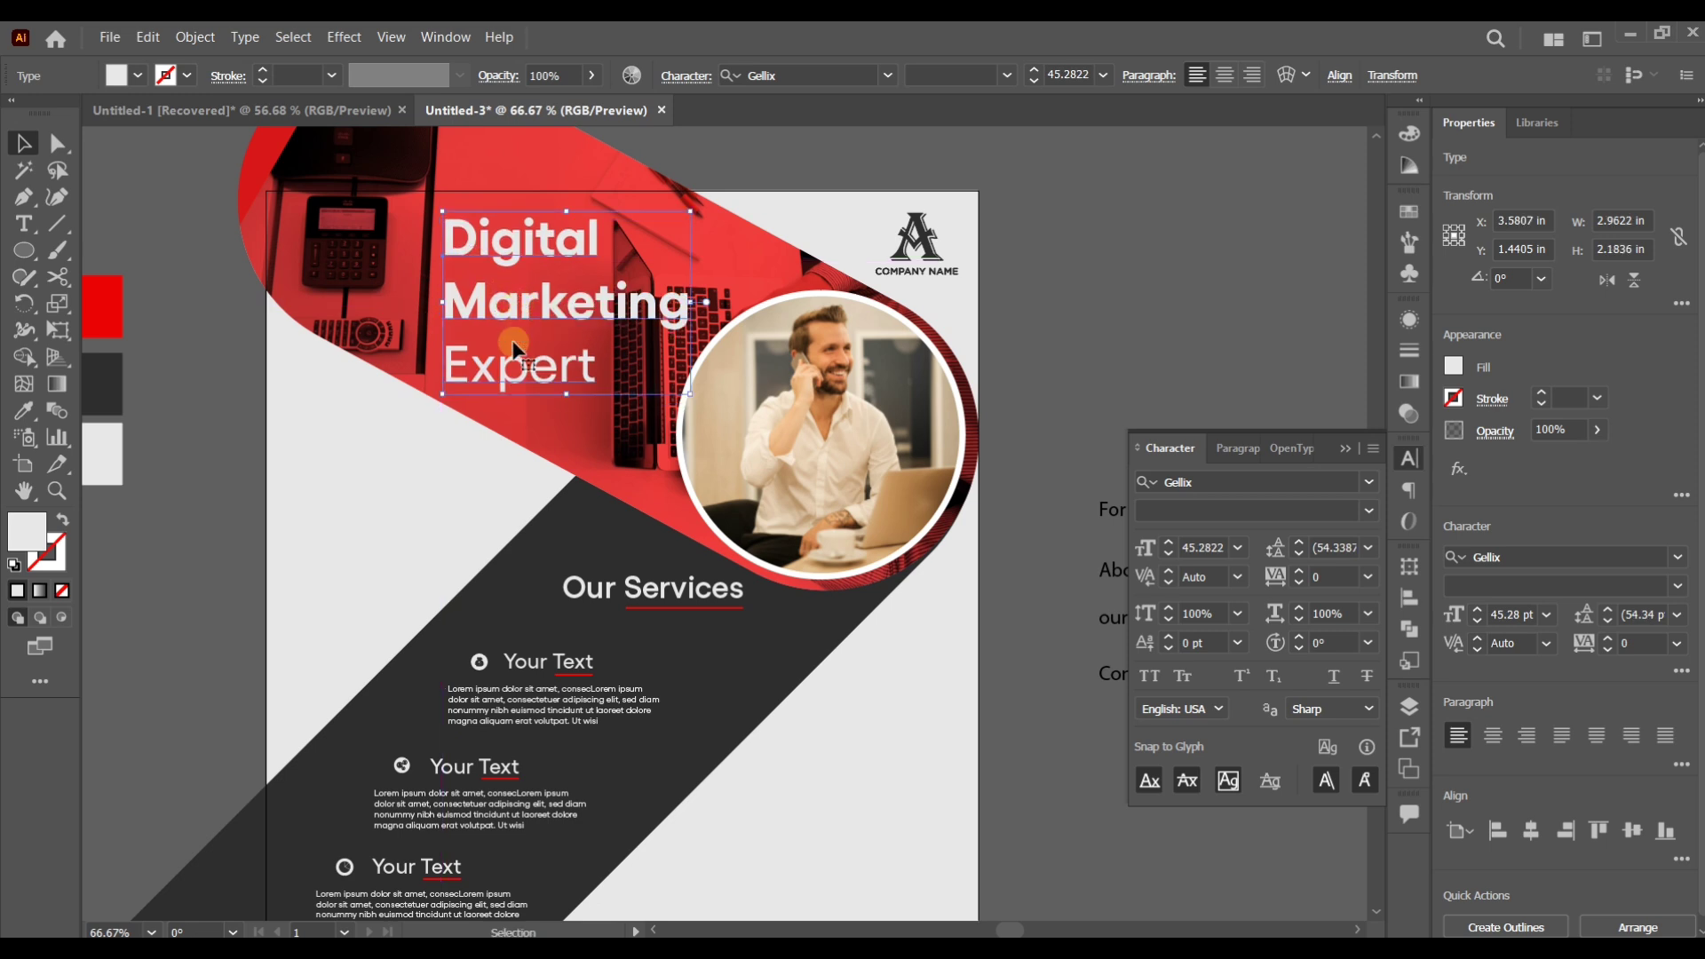
click(1014, 721)
drag(1003, 706, 809, 624)
Step: Place a dark grey About Us heading styled like Our Services below the title
drag(939, 487, 107, 345)
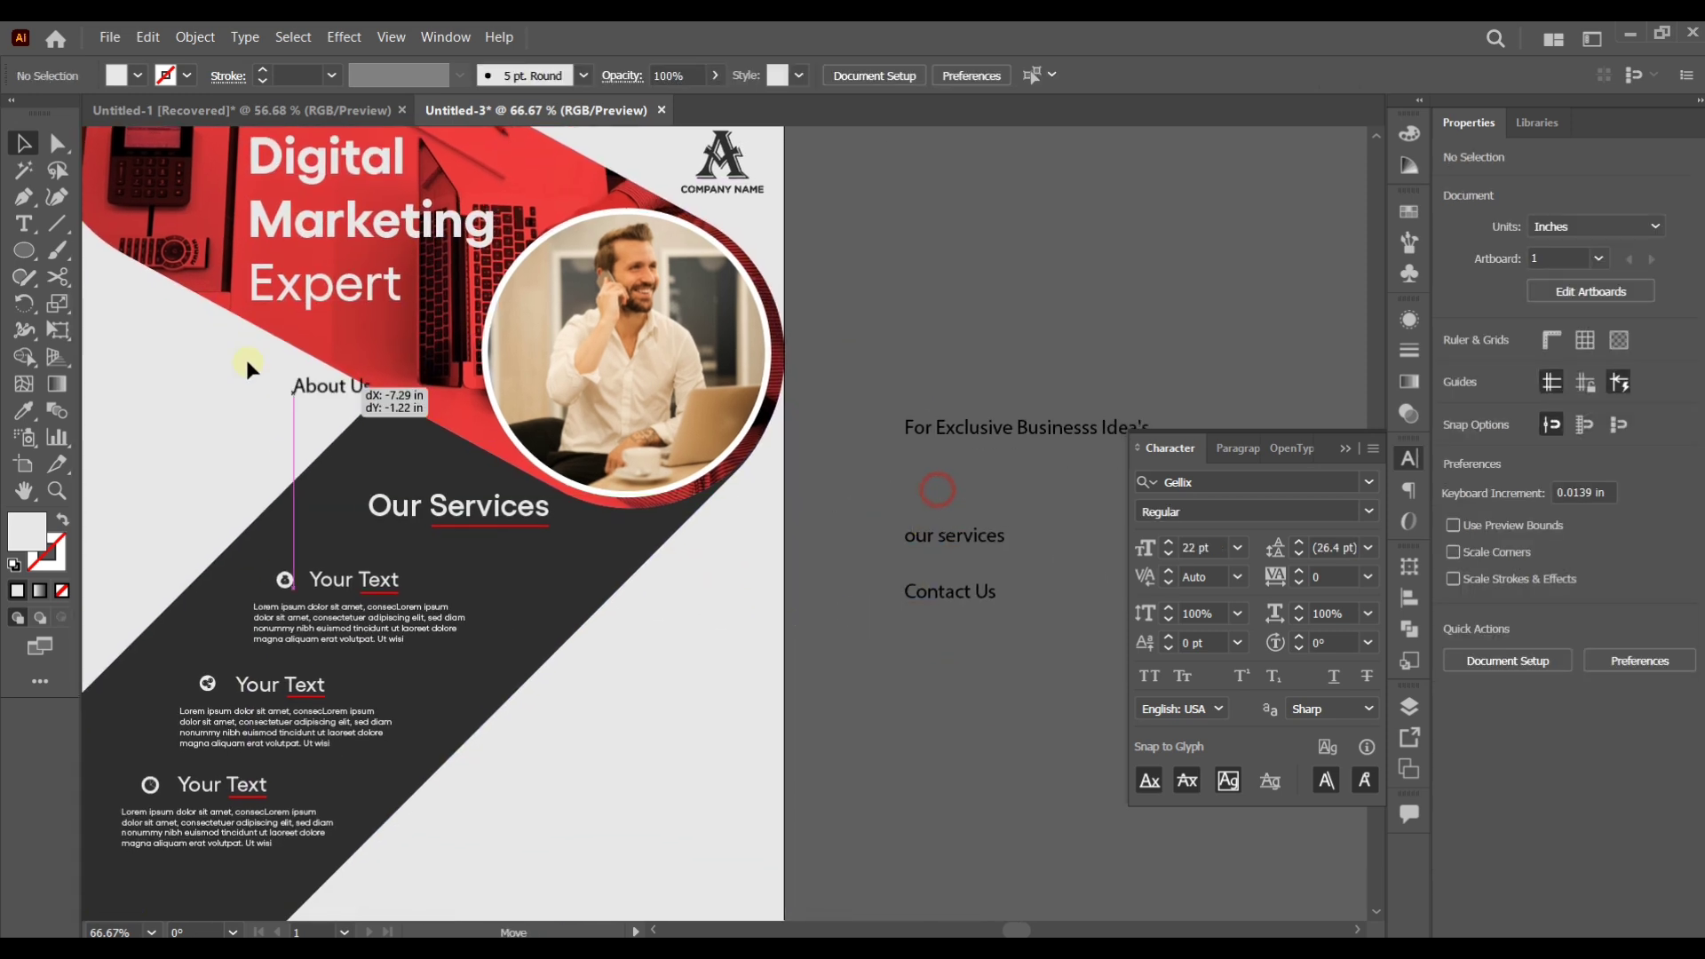
click(24, 411)
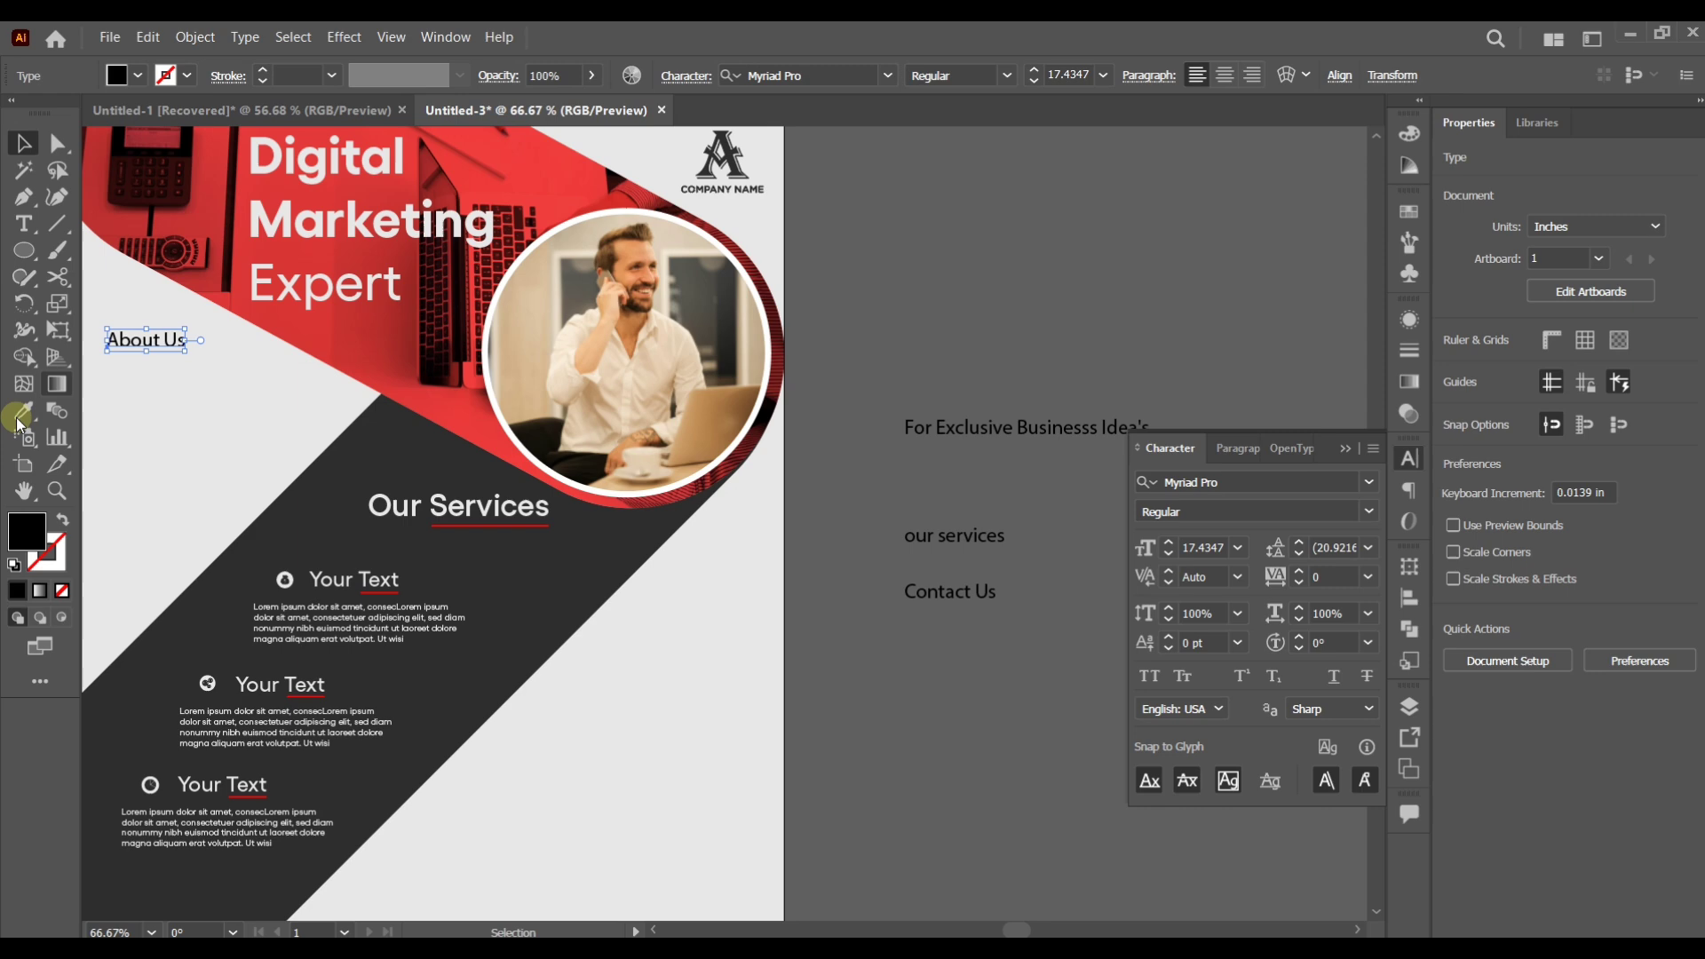
click(488, 506)
click(300, 531)
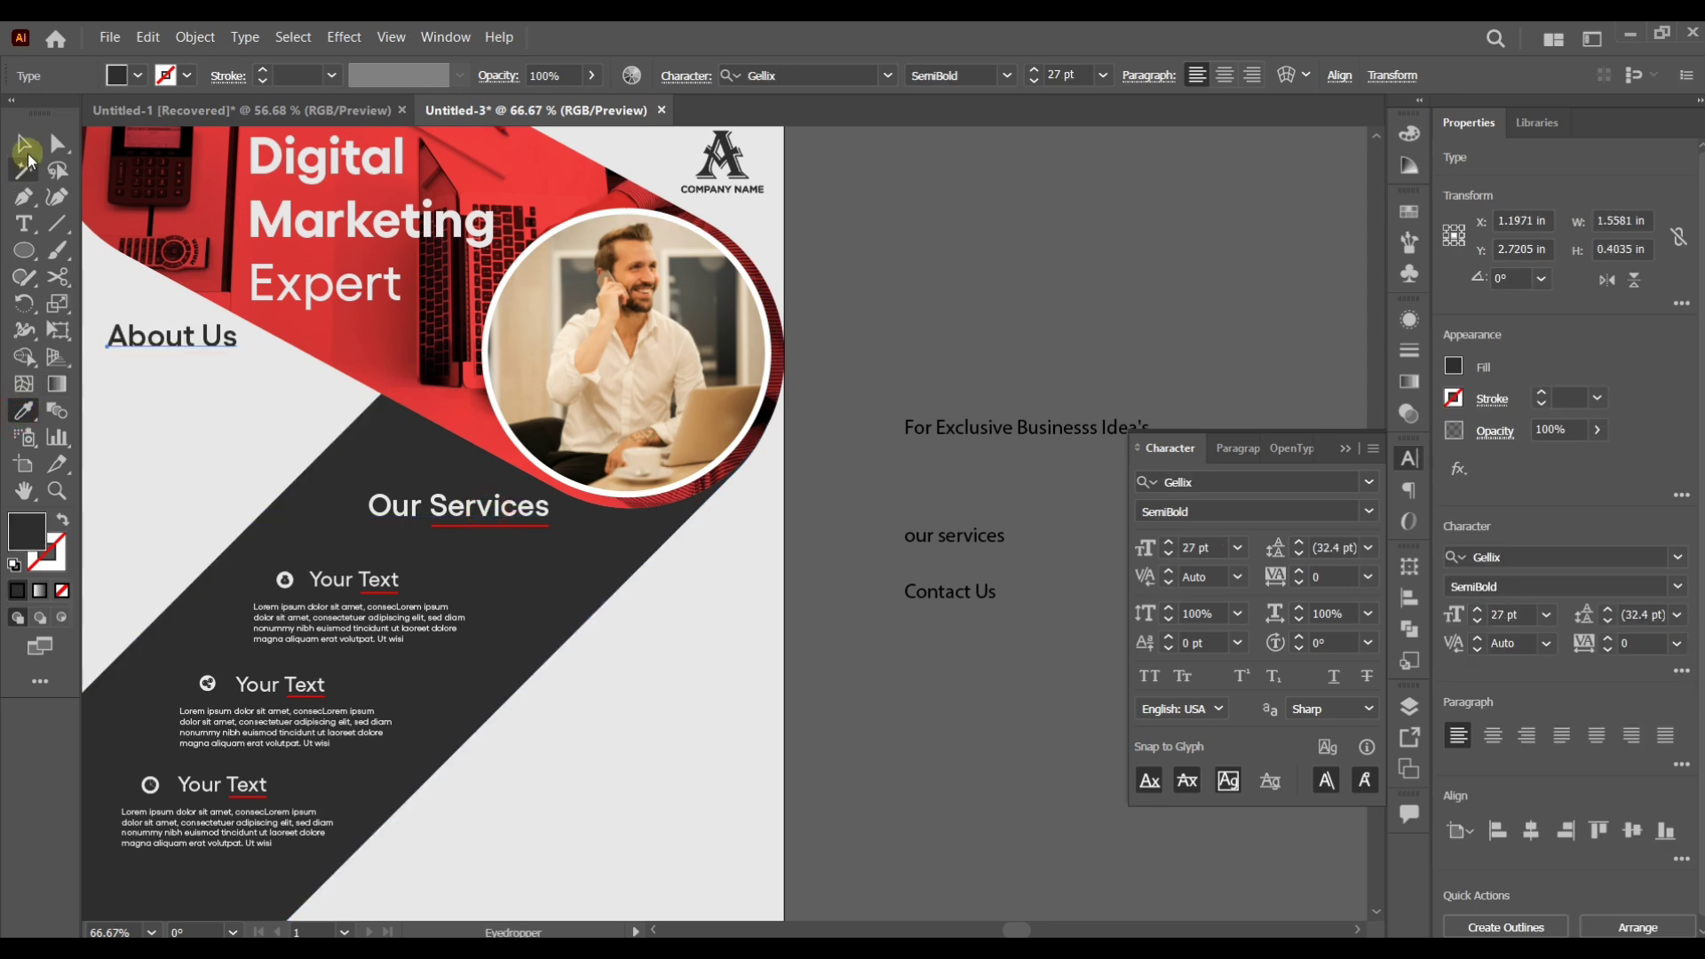
drag(275, 497, 486, 574)
drag(413, 411, 423, 441)
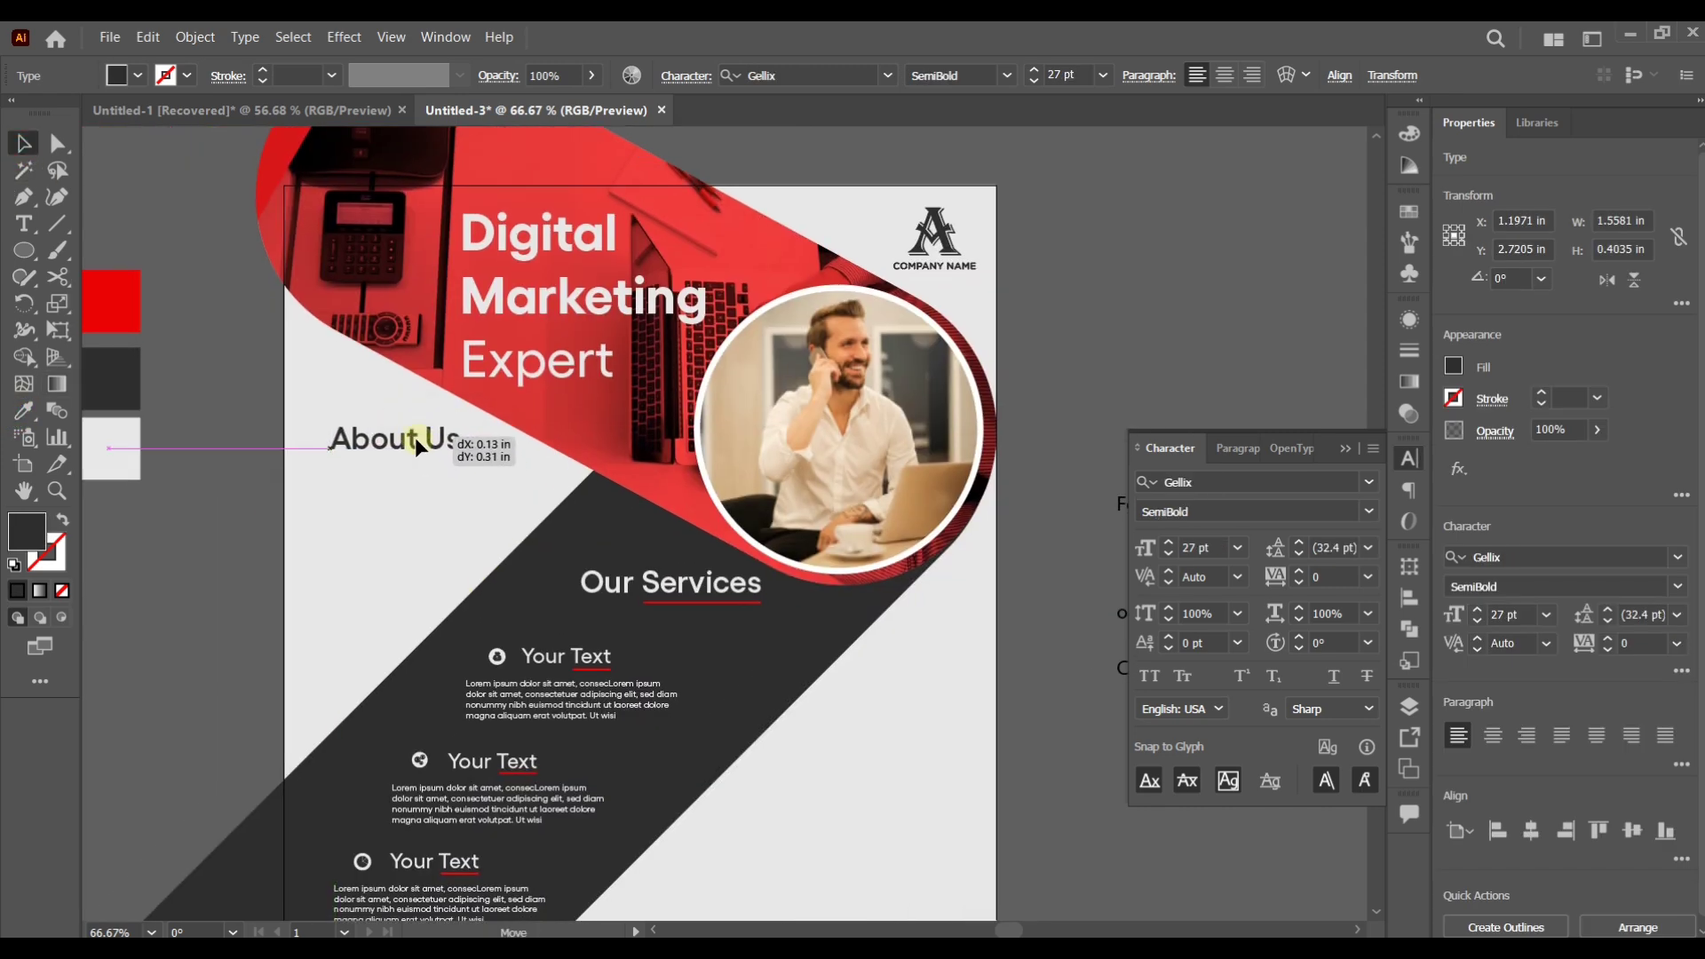
Step: Copy a lorem paragraph under About Us, colour it dark grey and rewrap its frame
click(1152, 892)
drag(613, 697, 411, 513)
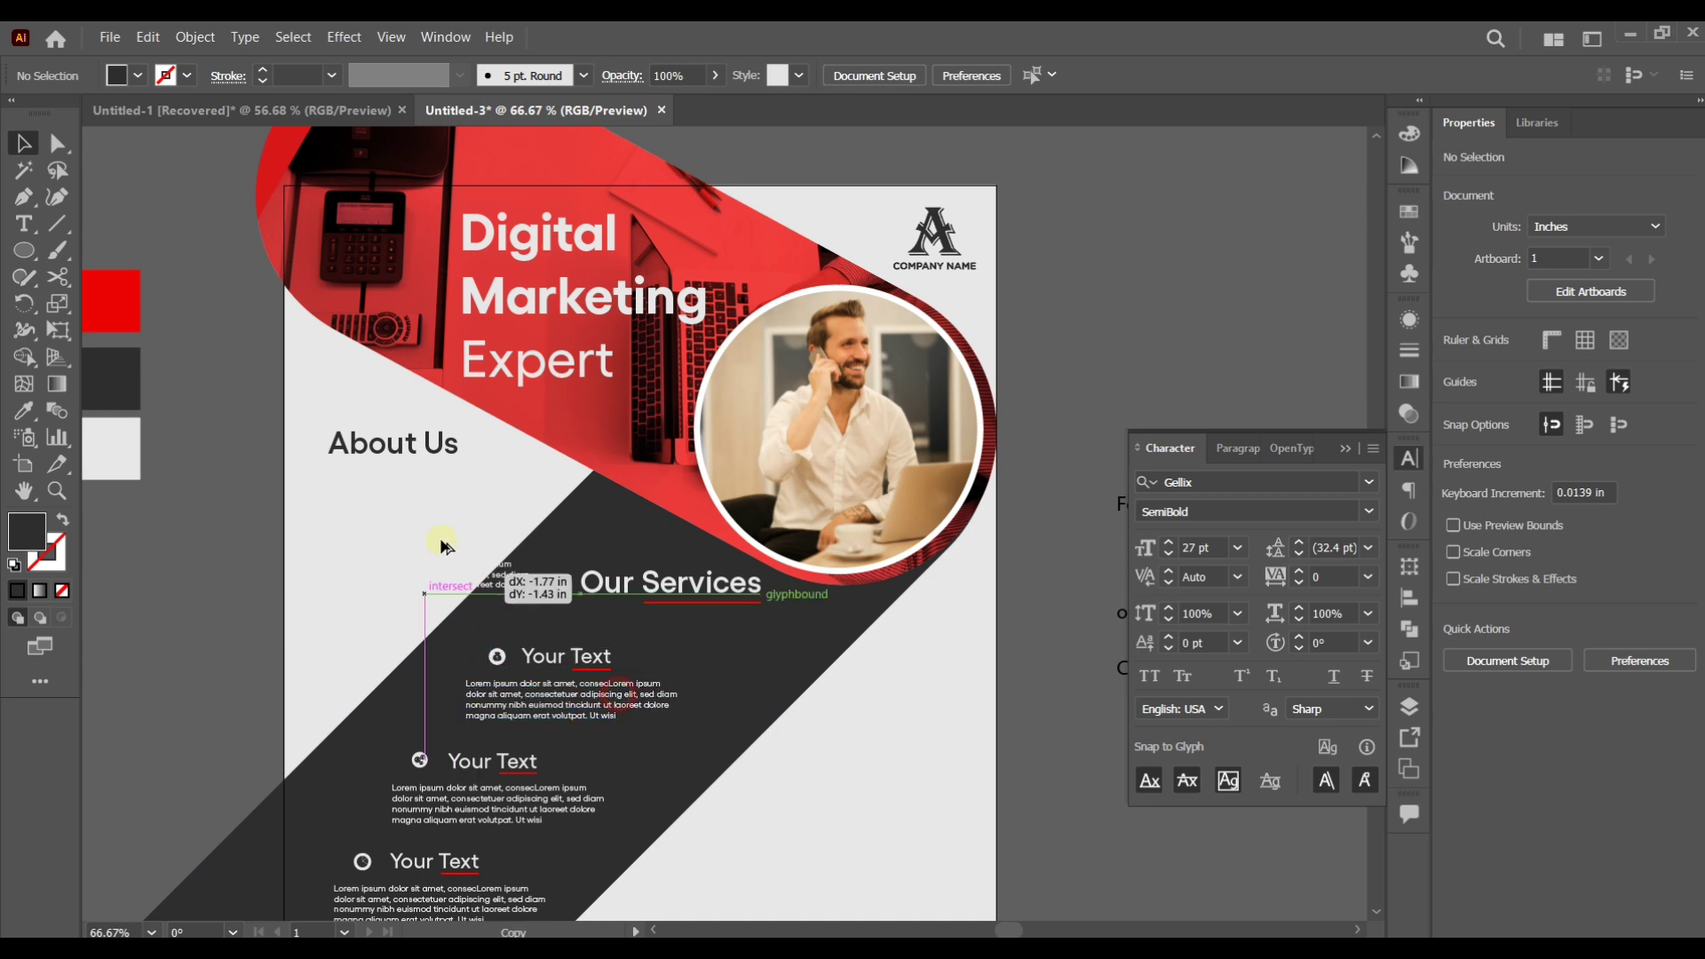
click(24, 410)
click(109, 379)
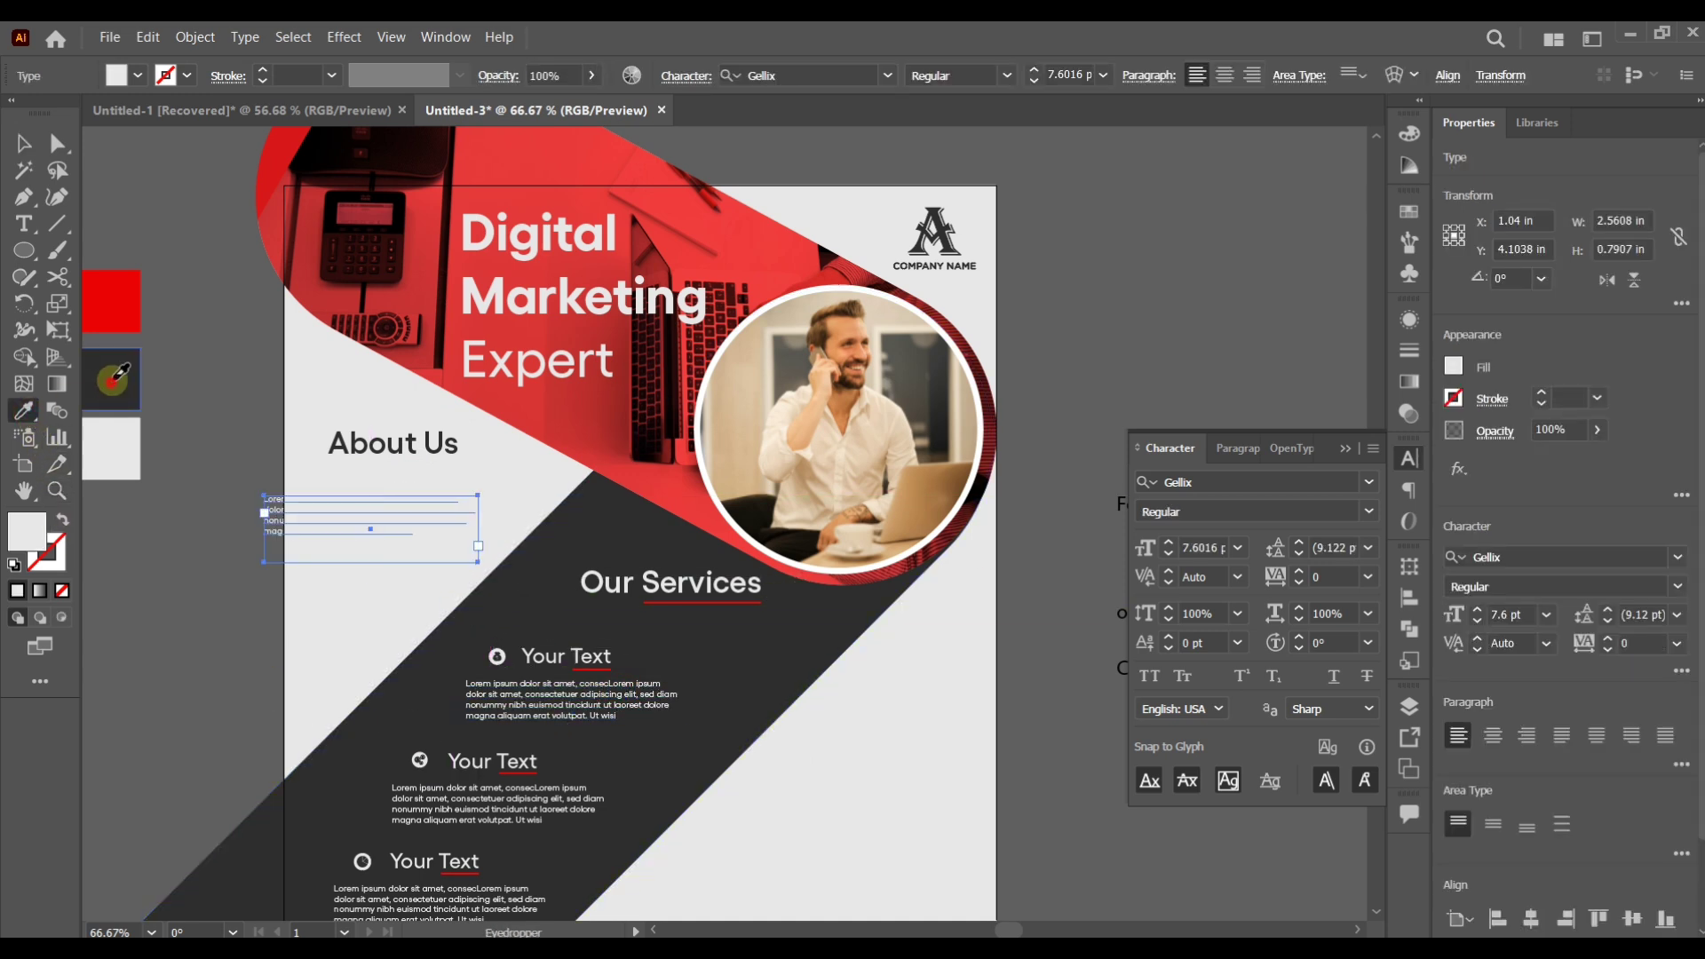
click(20, 145)
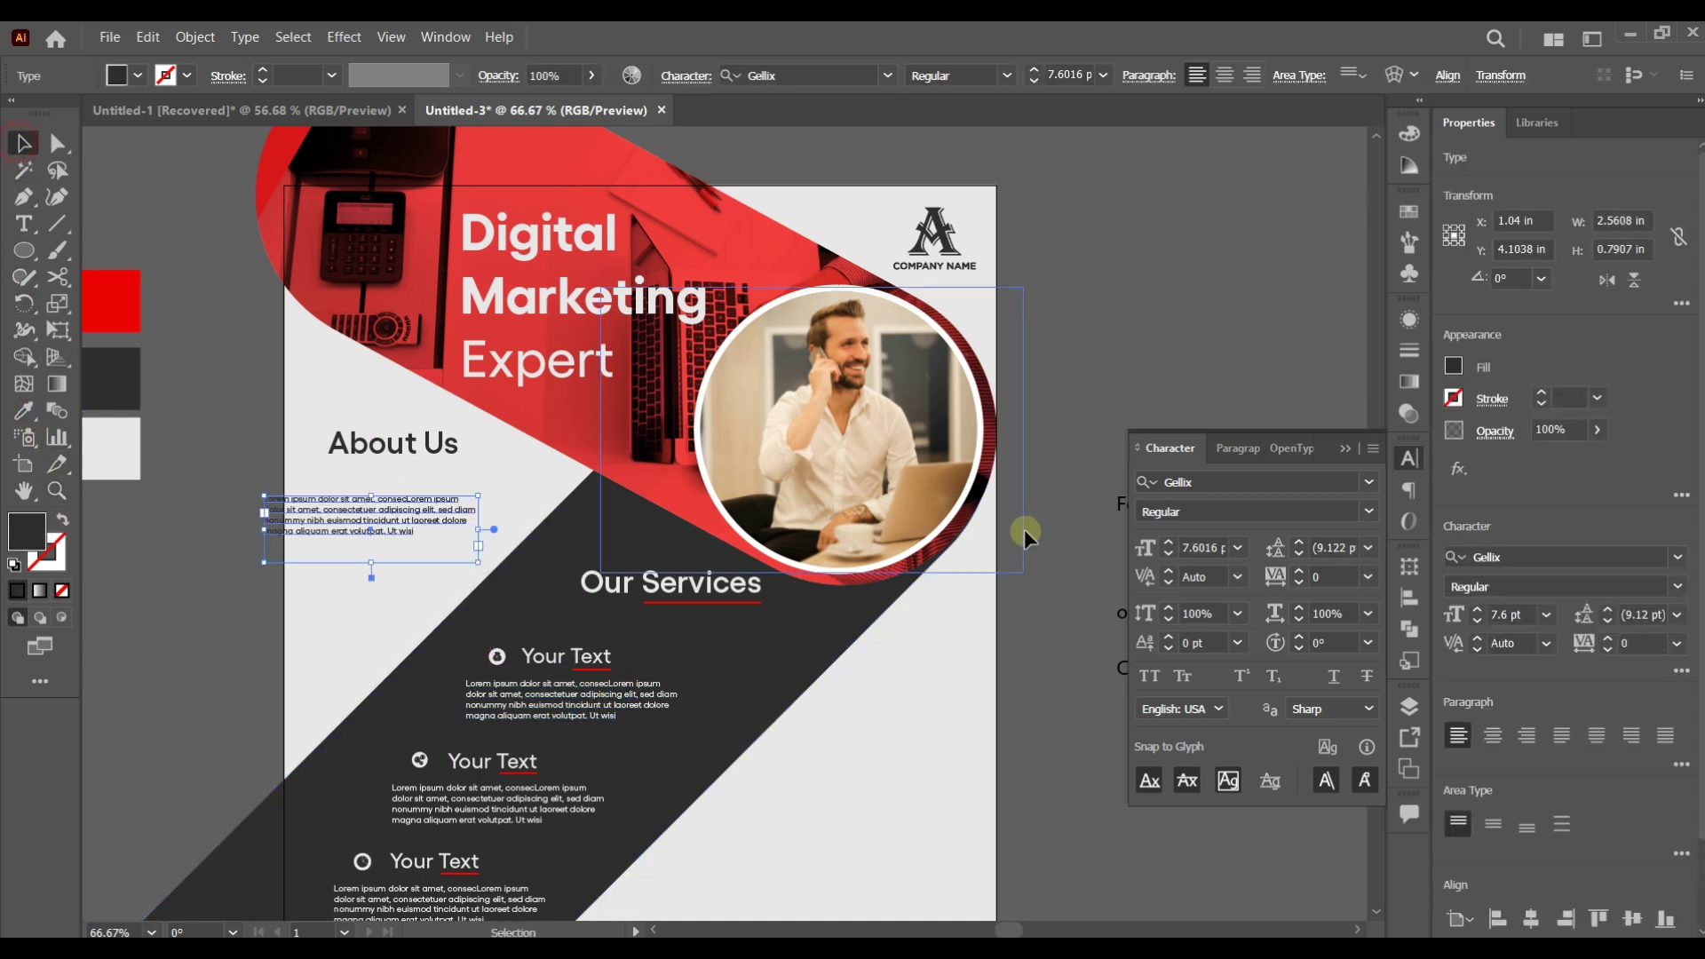
click(1169, 543)
mouse_move(402, 502)
mouse_down()
mouse_move(457, 487)
mouse_move(522, 508)
mouse_up()
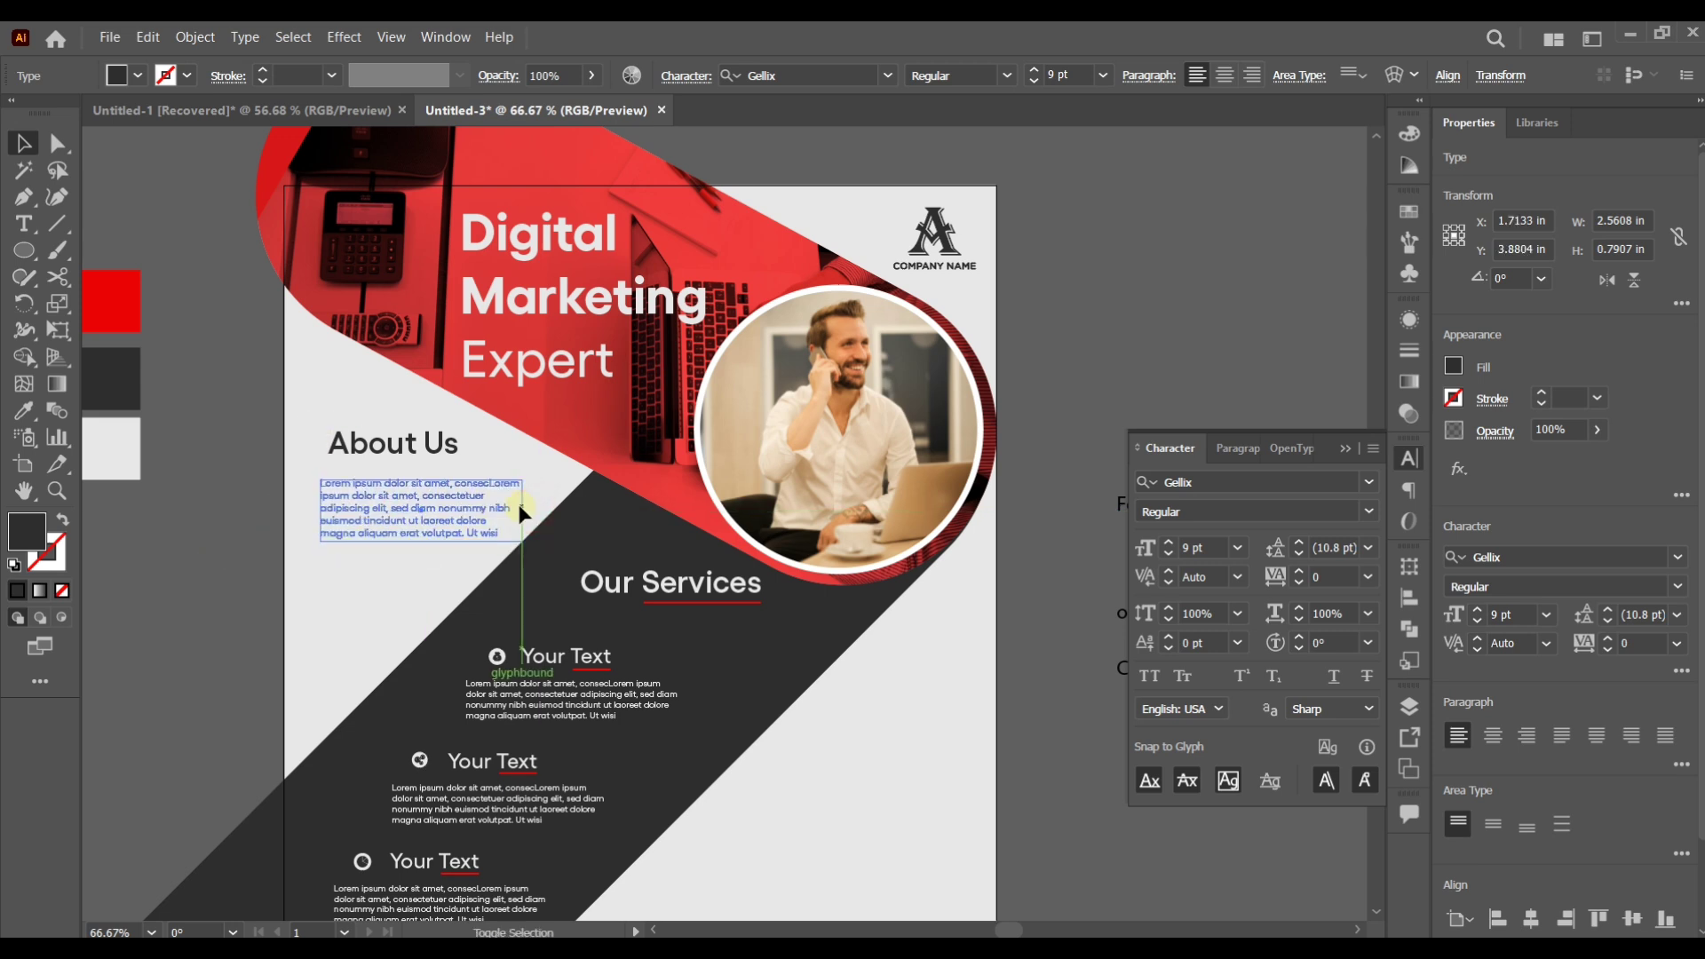
mouse_move(423, 543)
mouse_down()
mouse_move(426, 561)
mouse_move(425, 525)
mouse_up()
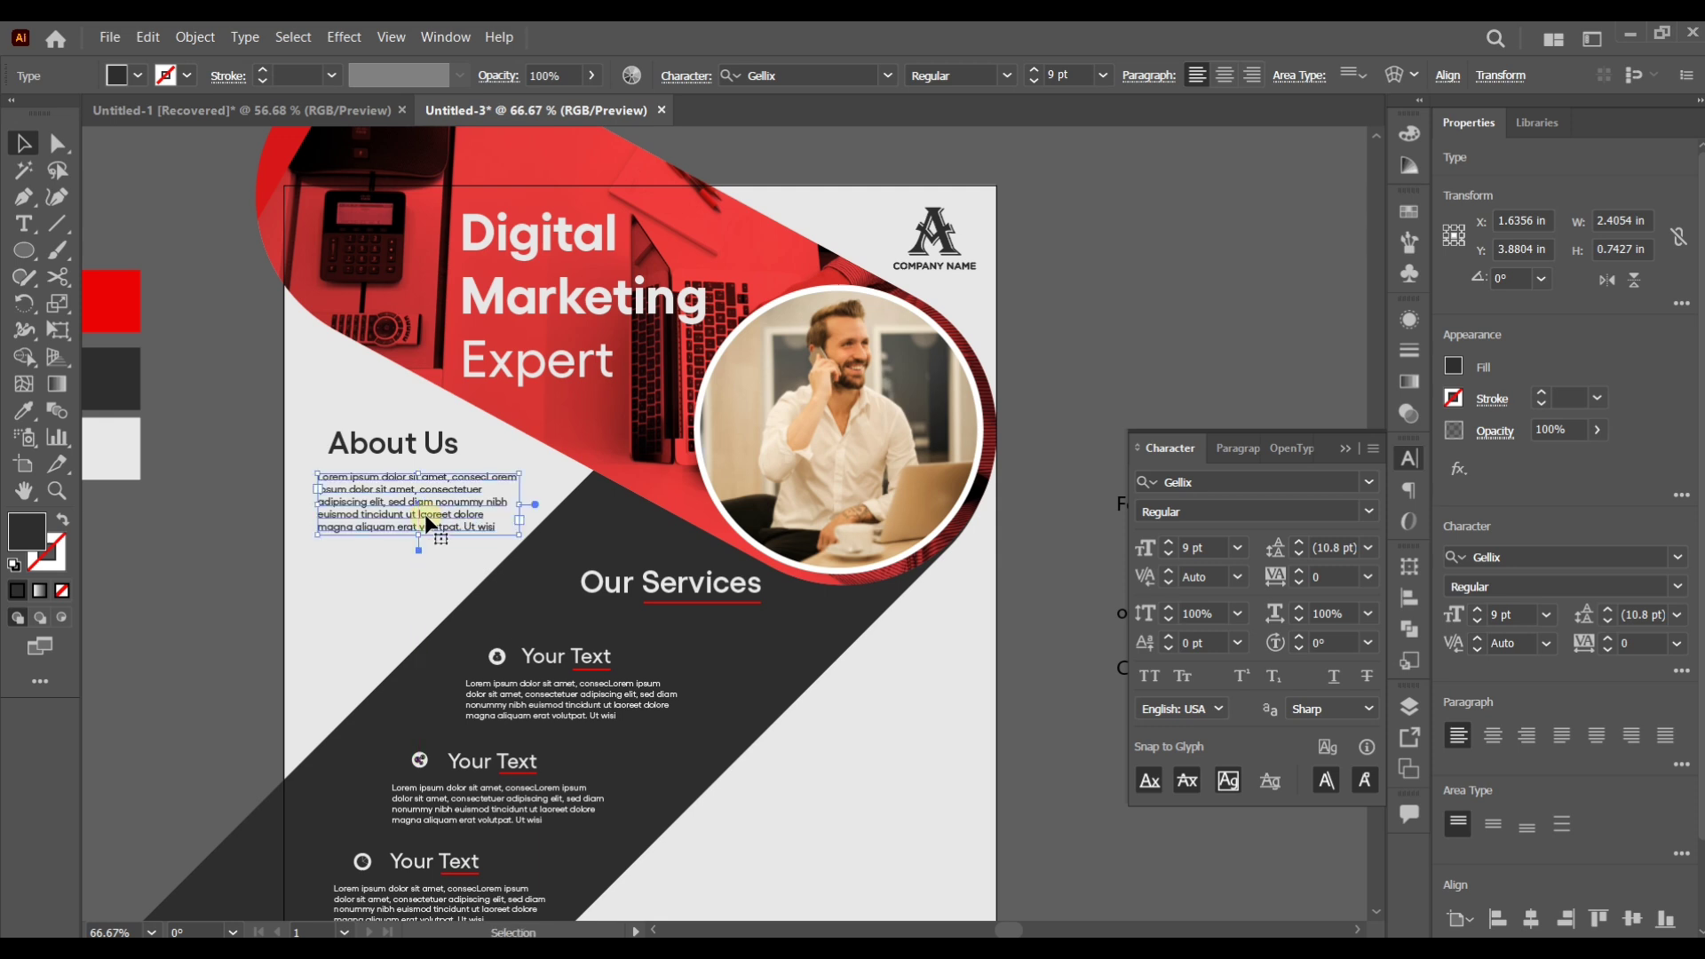
Step: Set the About Us paragraph to 11 pt and align it under its heading
click(1169, 543)
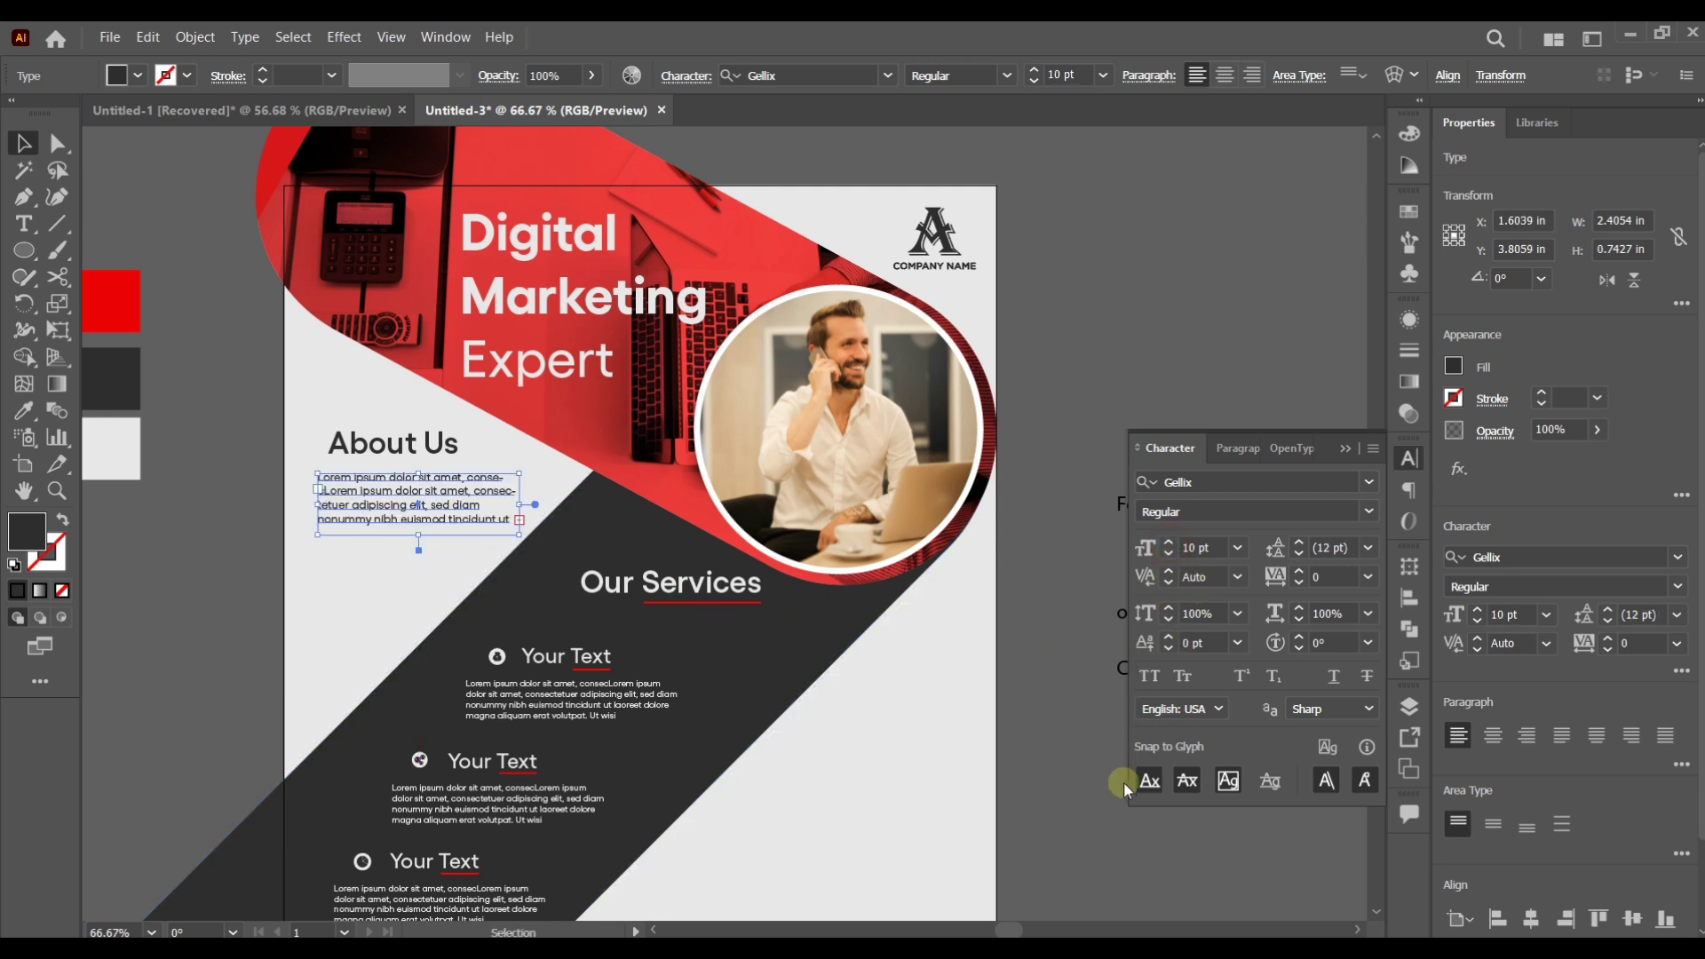
click(1169, 544)
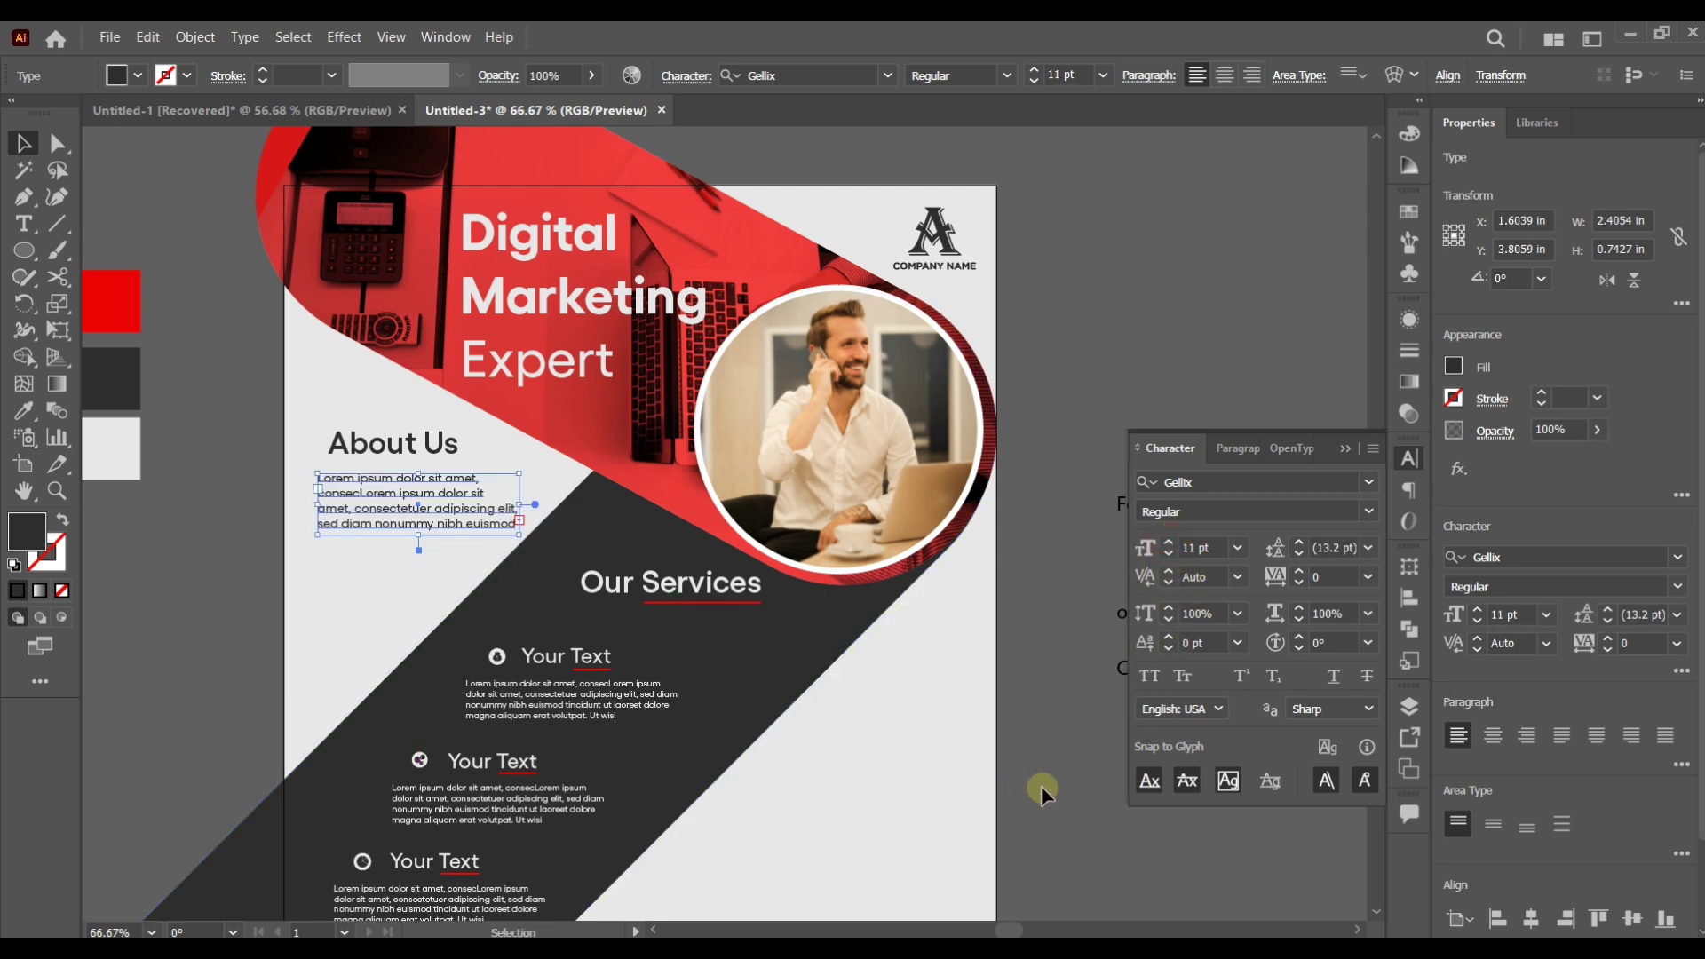
click(1074, 804)
scroll(799, 666, down, 1)
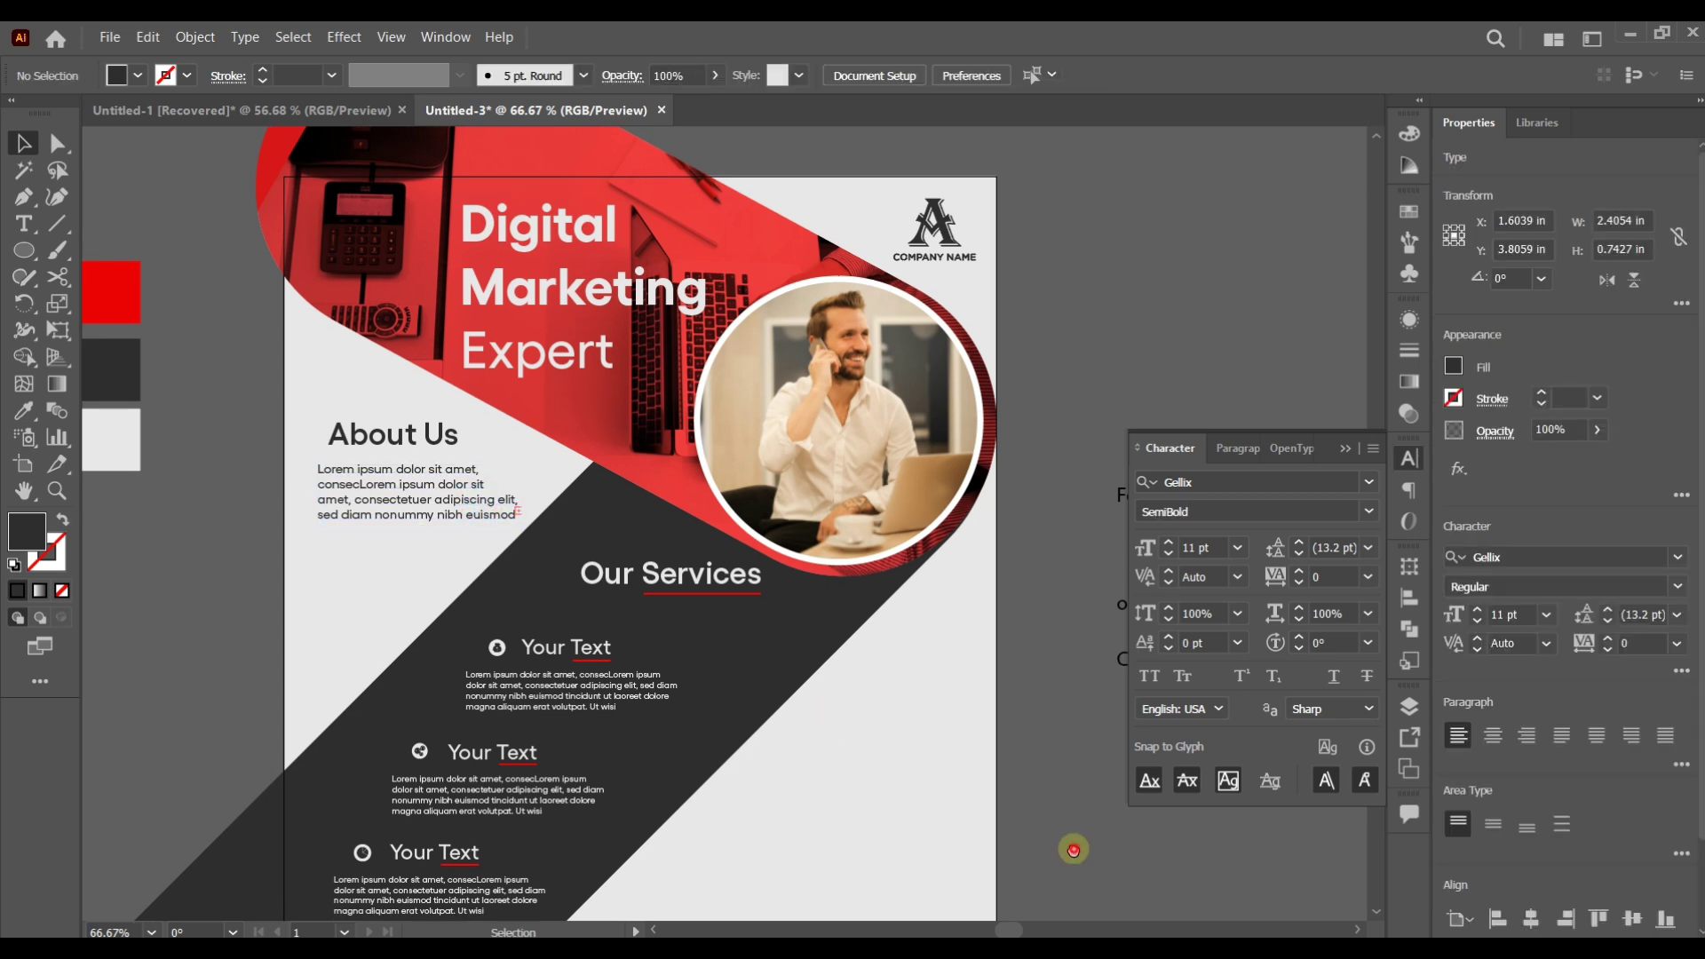
drag(1045, 818, 894, 652)
scroll(915, 654, down, 2)
scroll(622, 551, up, 3)
scroll(621, 551, left, 3)
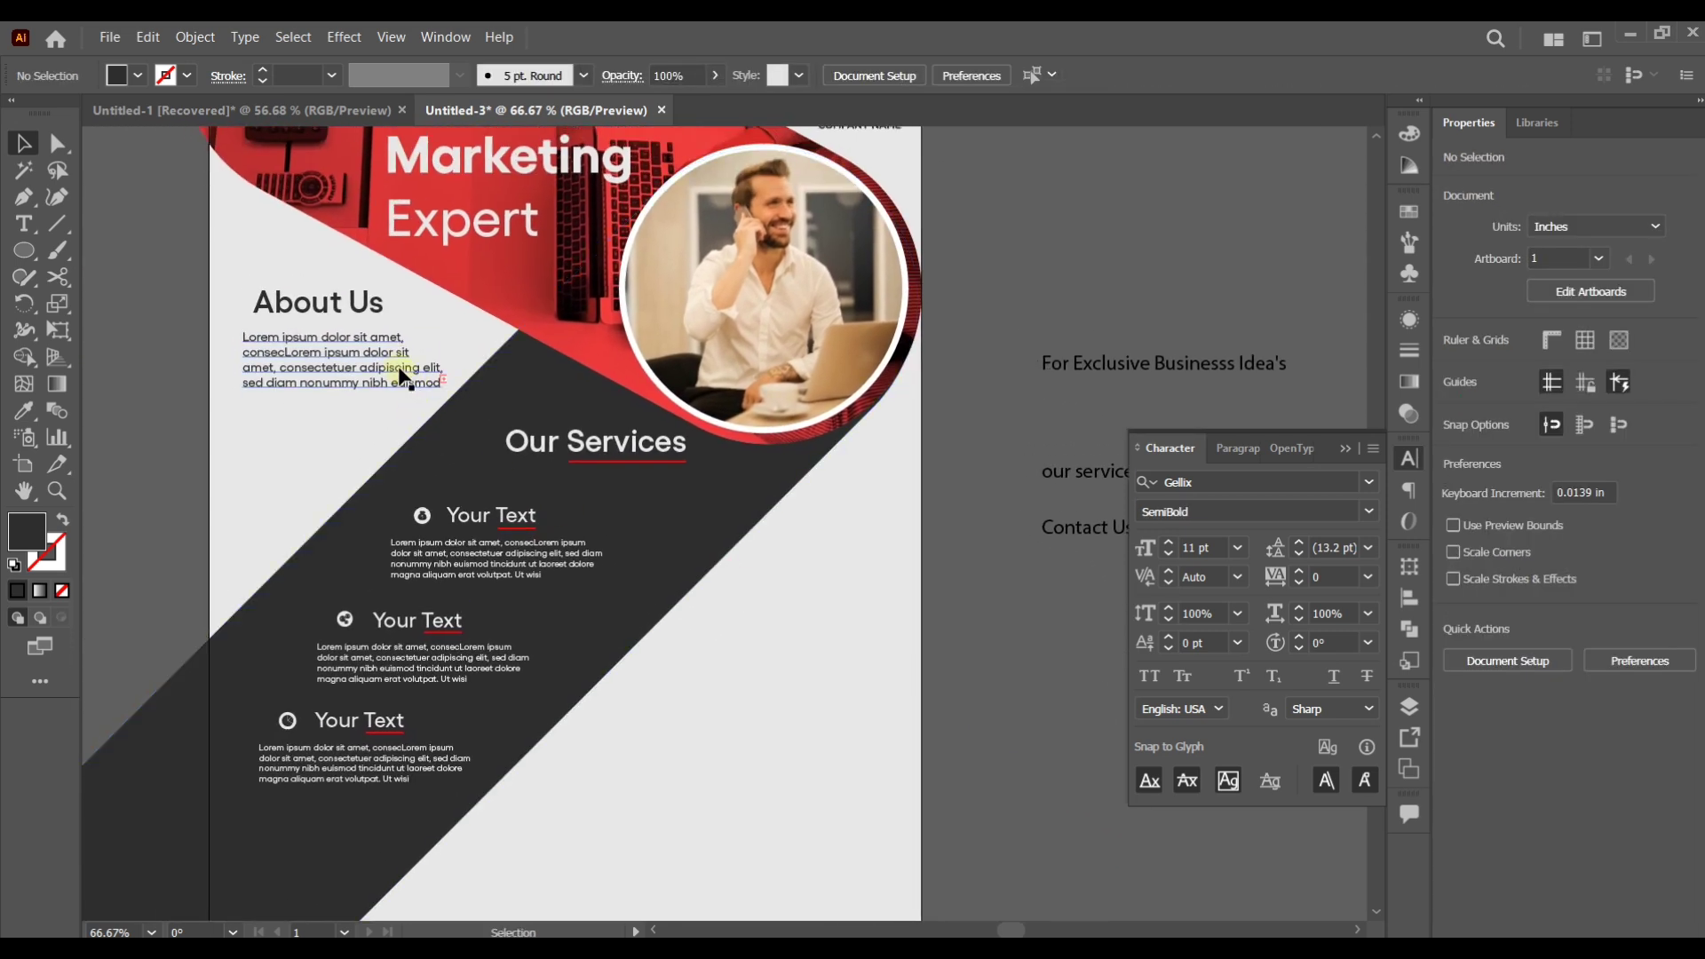
drag(391, 364, 389, 368)
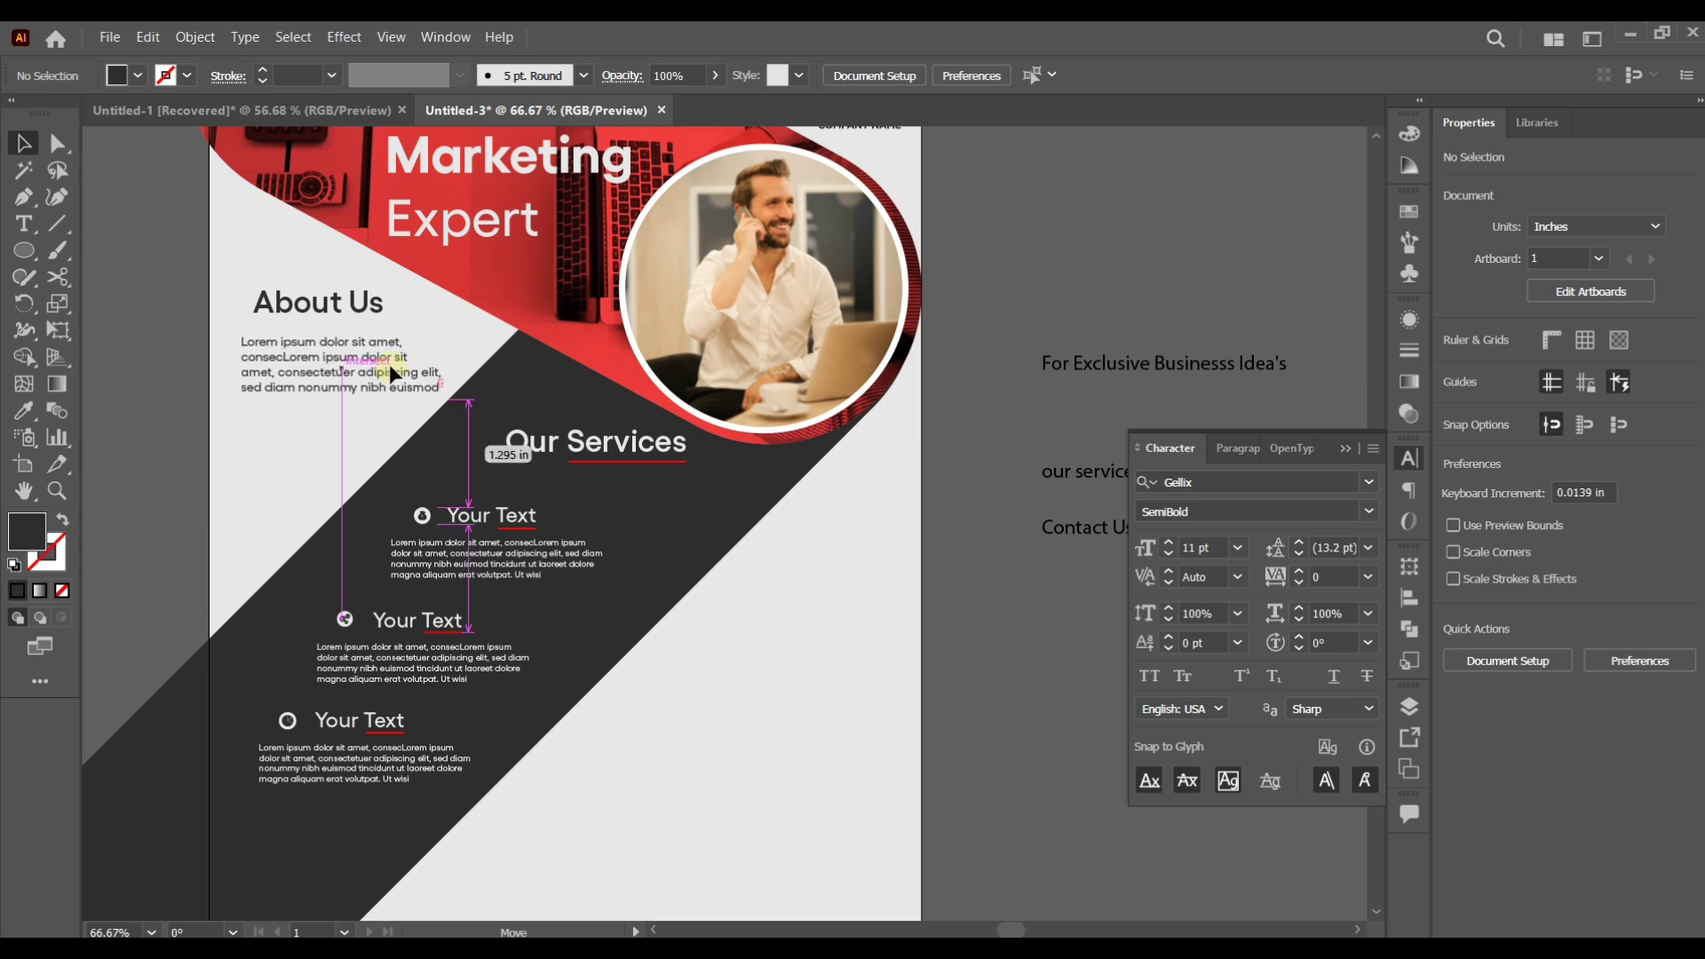
Step: Move the For Exclusive Businesss Idea's tagline onto the flyer, styled like About Us
click(1003, 749)
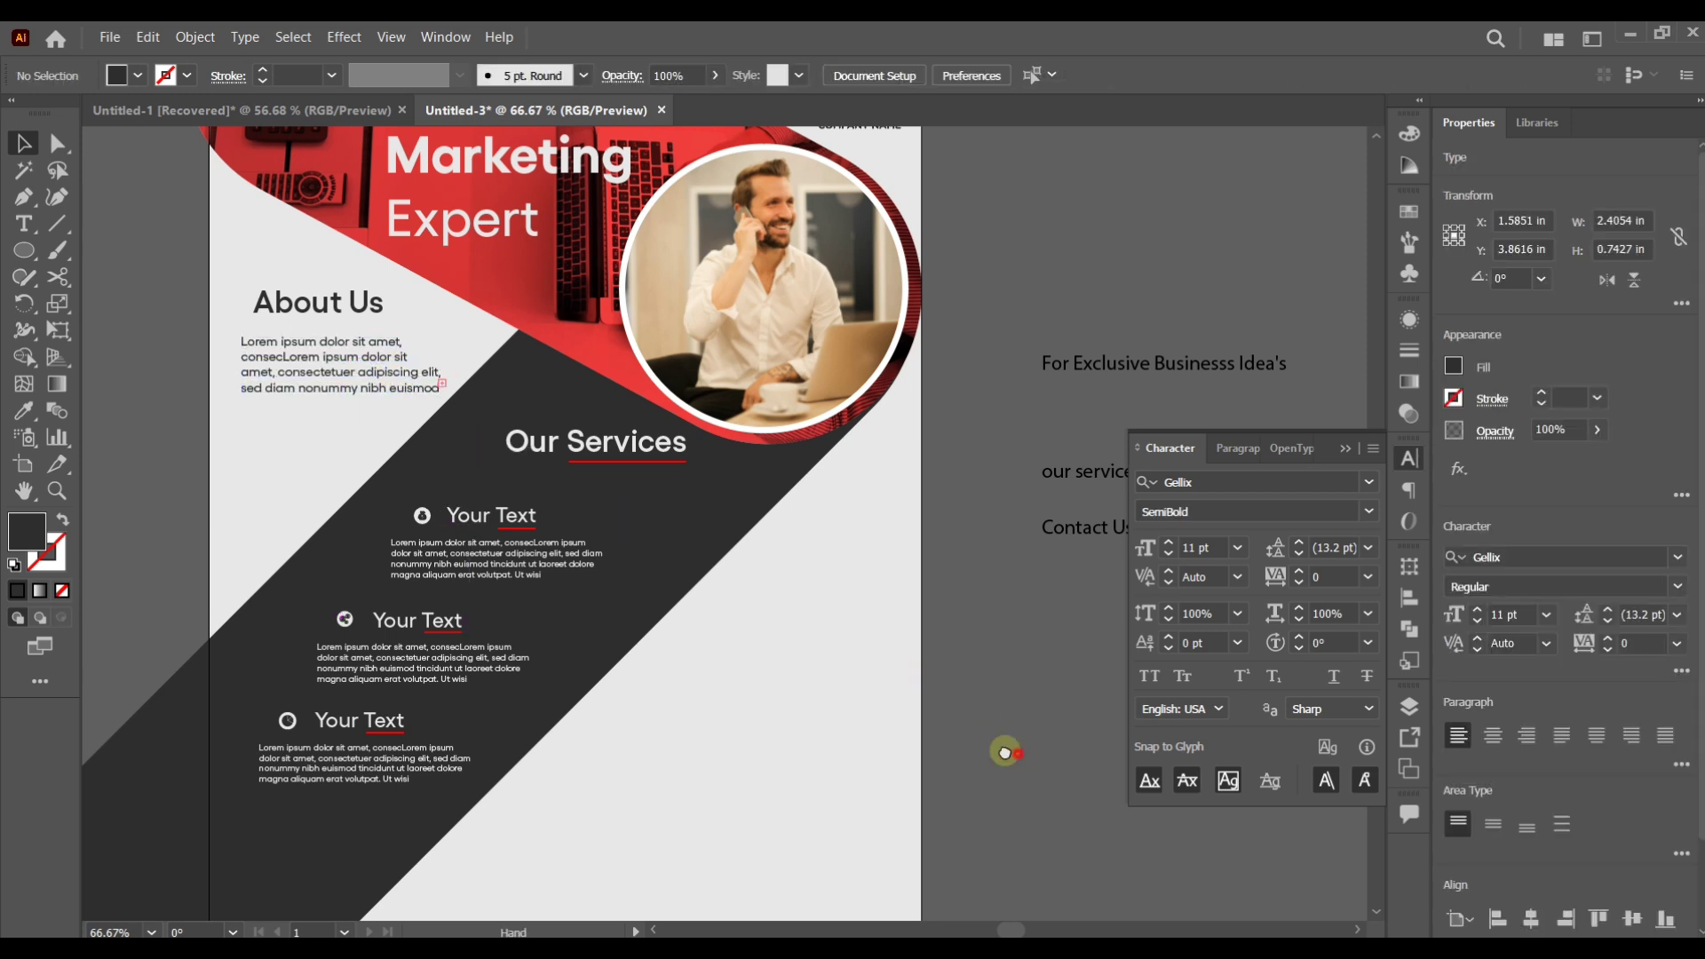
drag(1001, 750, 858, 631)
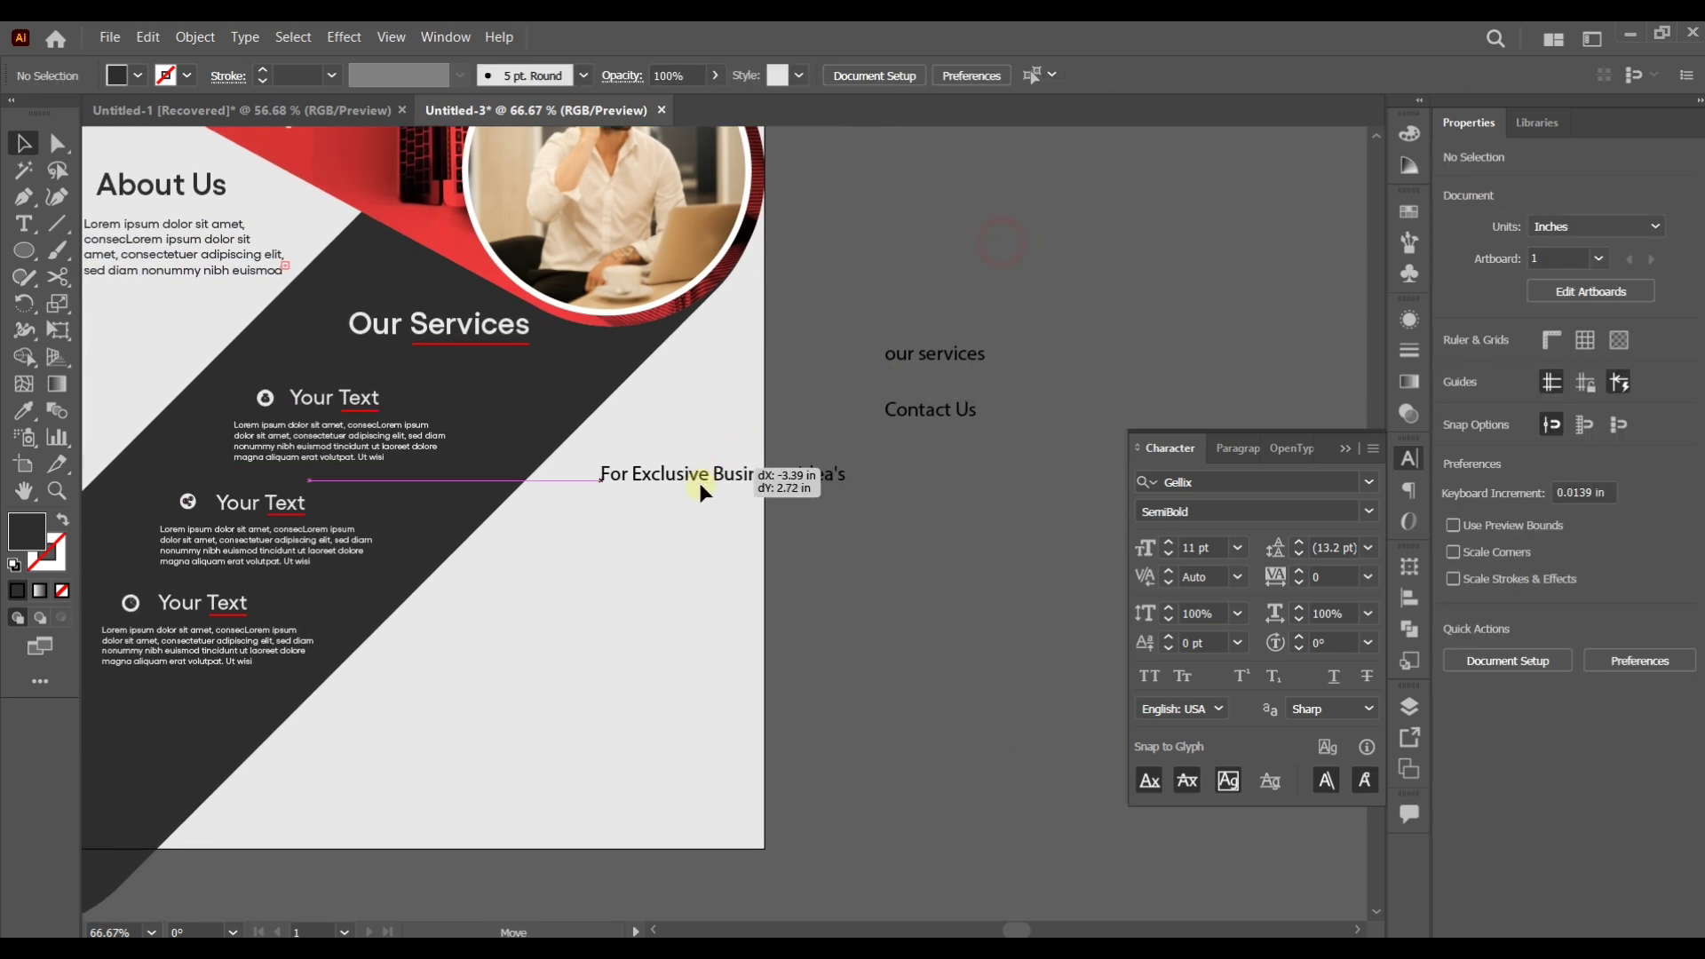
drag(1003, 248, 667, 493)
click(42, 409)
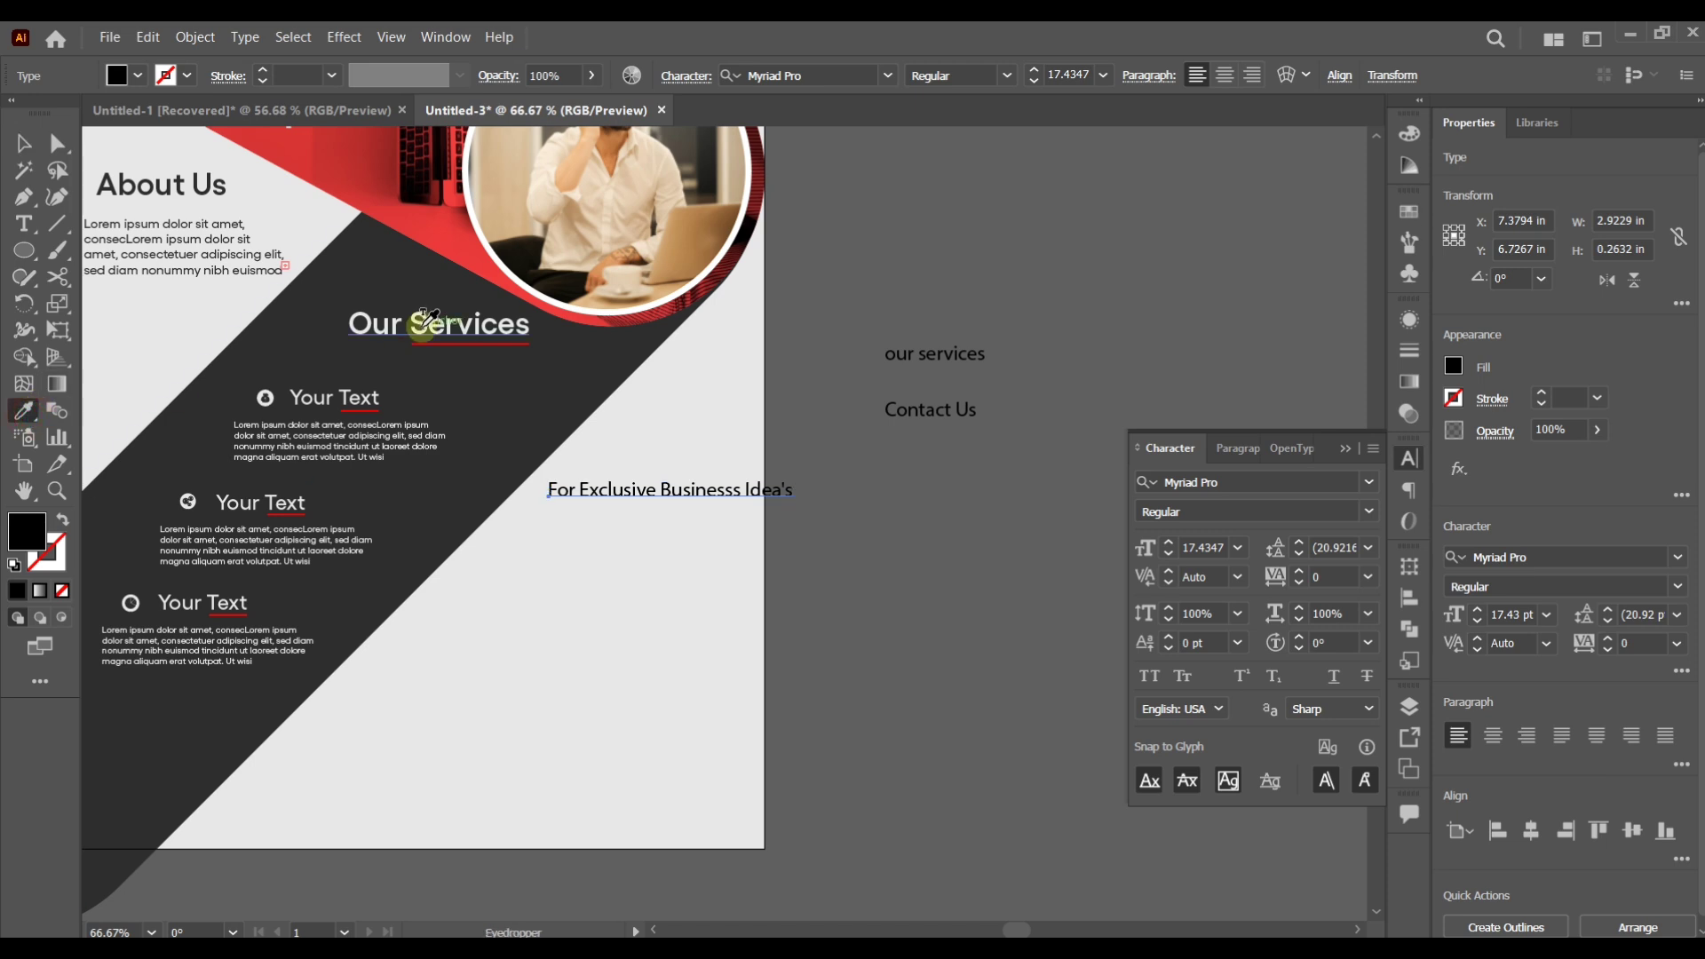
click(191, 182)
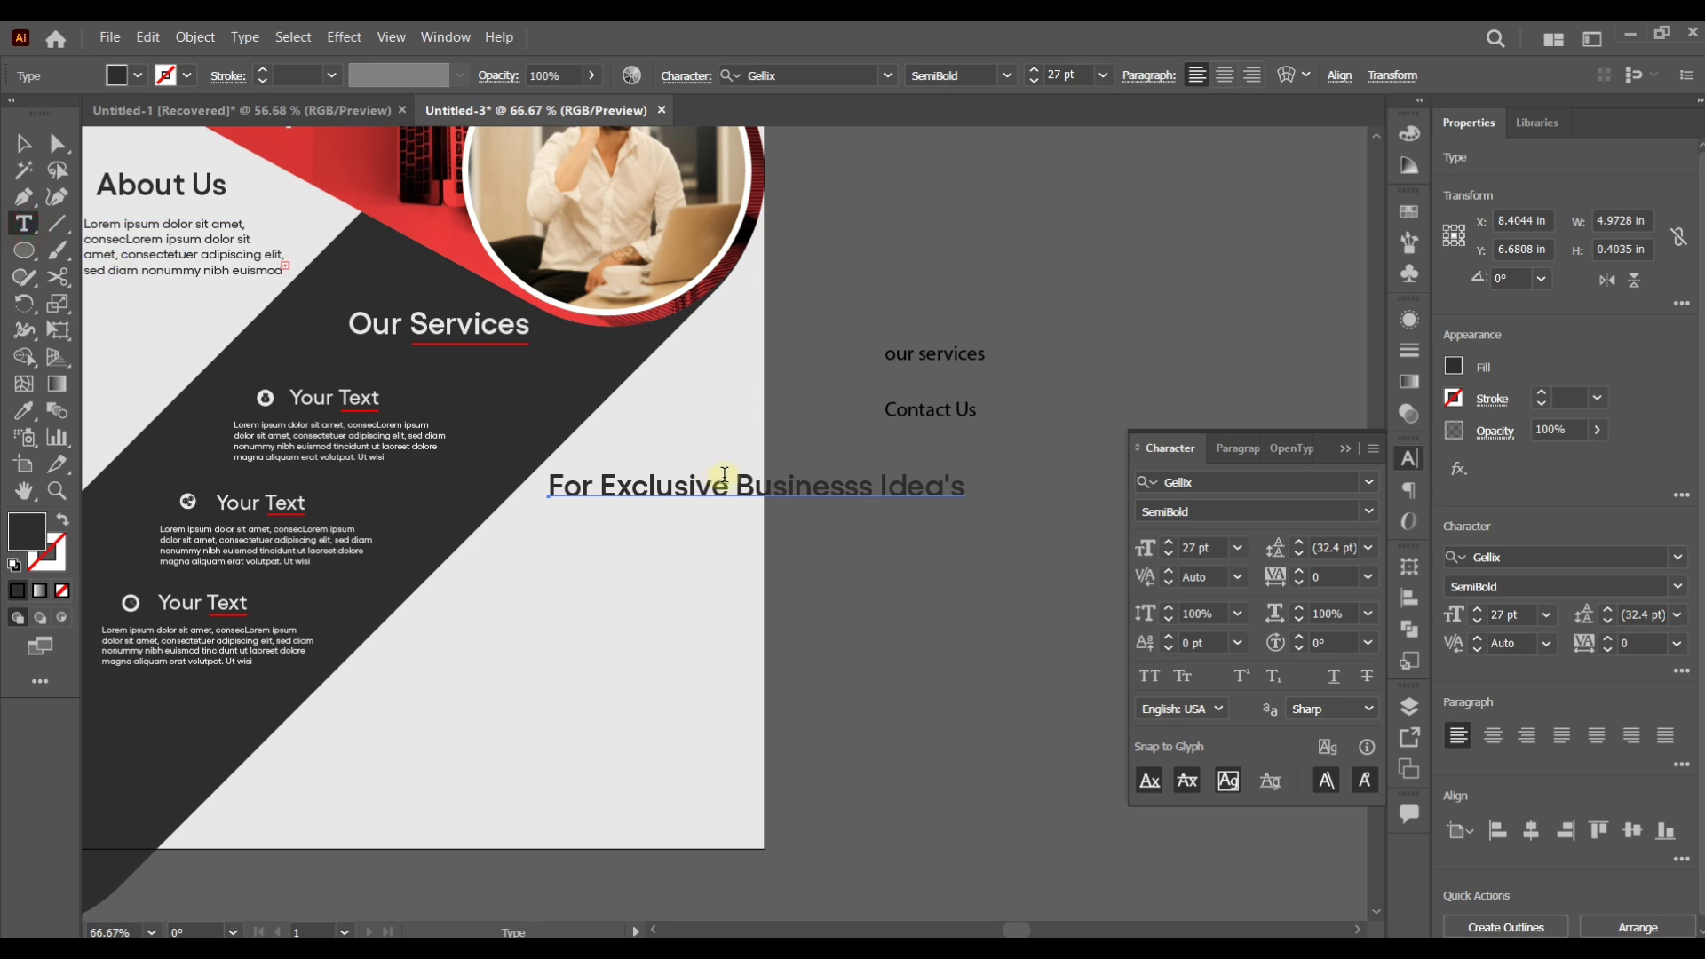
Step: Break the tagline before Businesss onto two lines and shrink it slightly
click(740, 486)
key(Return)
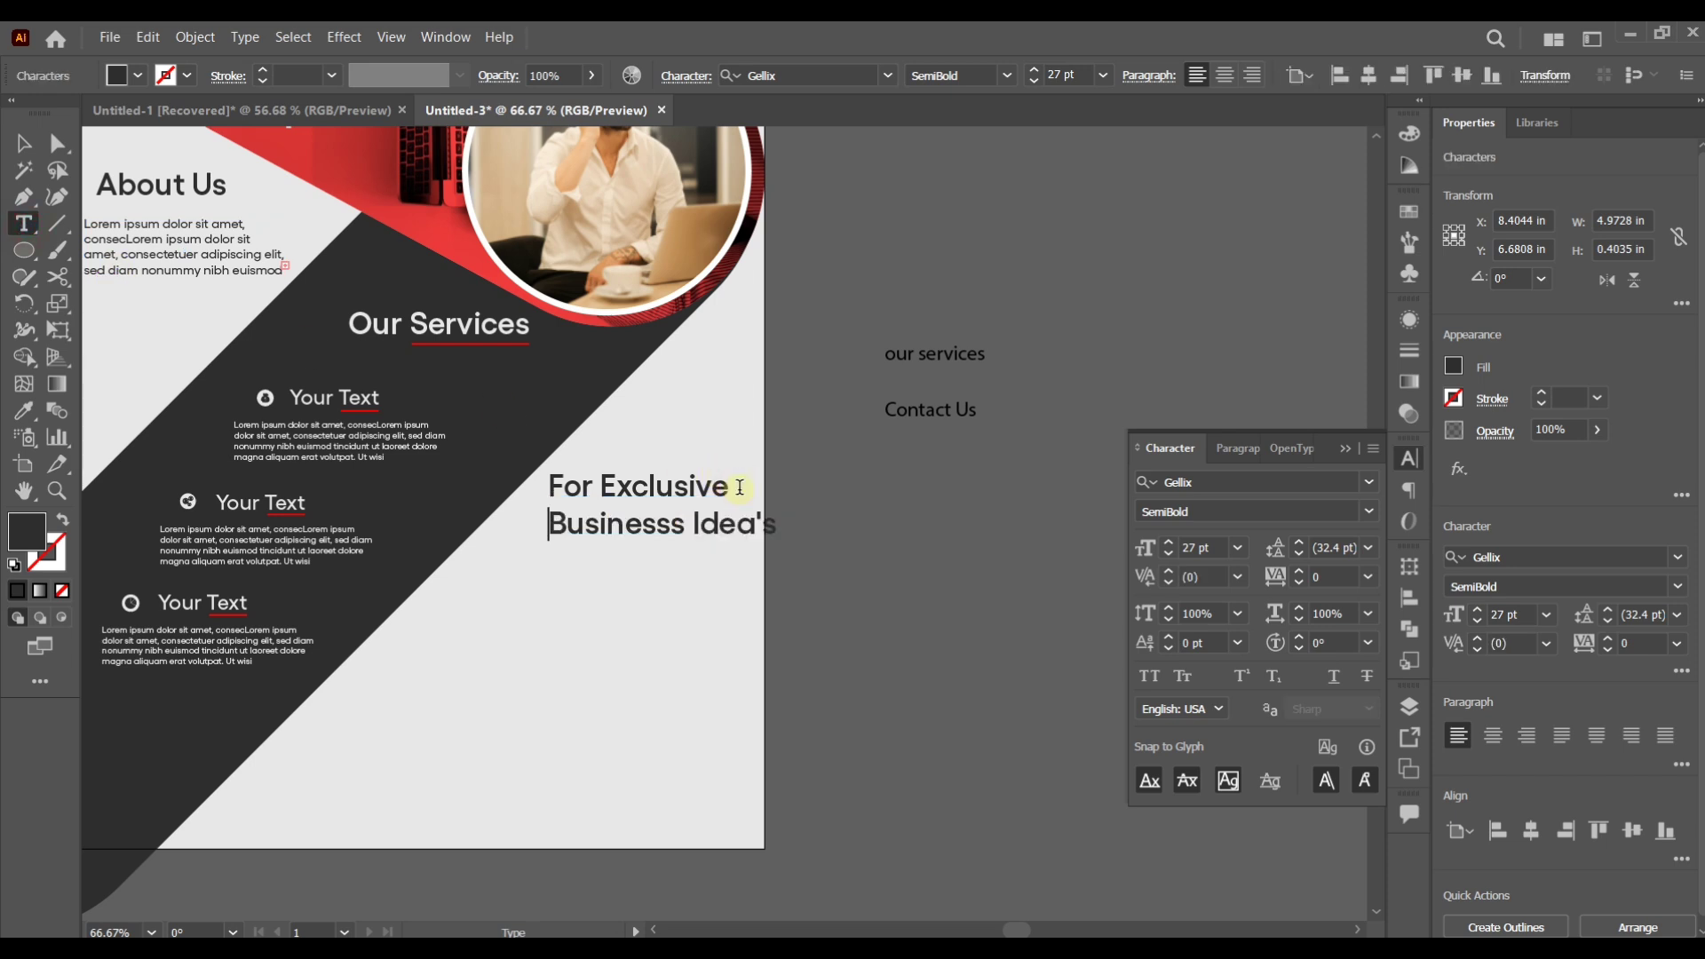
key(Escape)
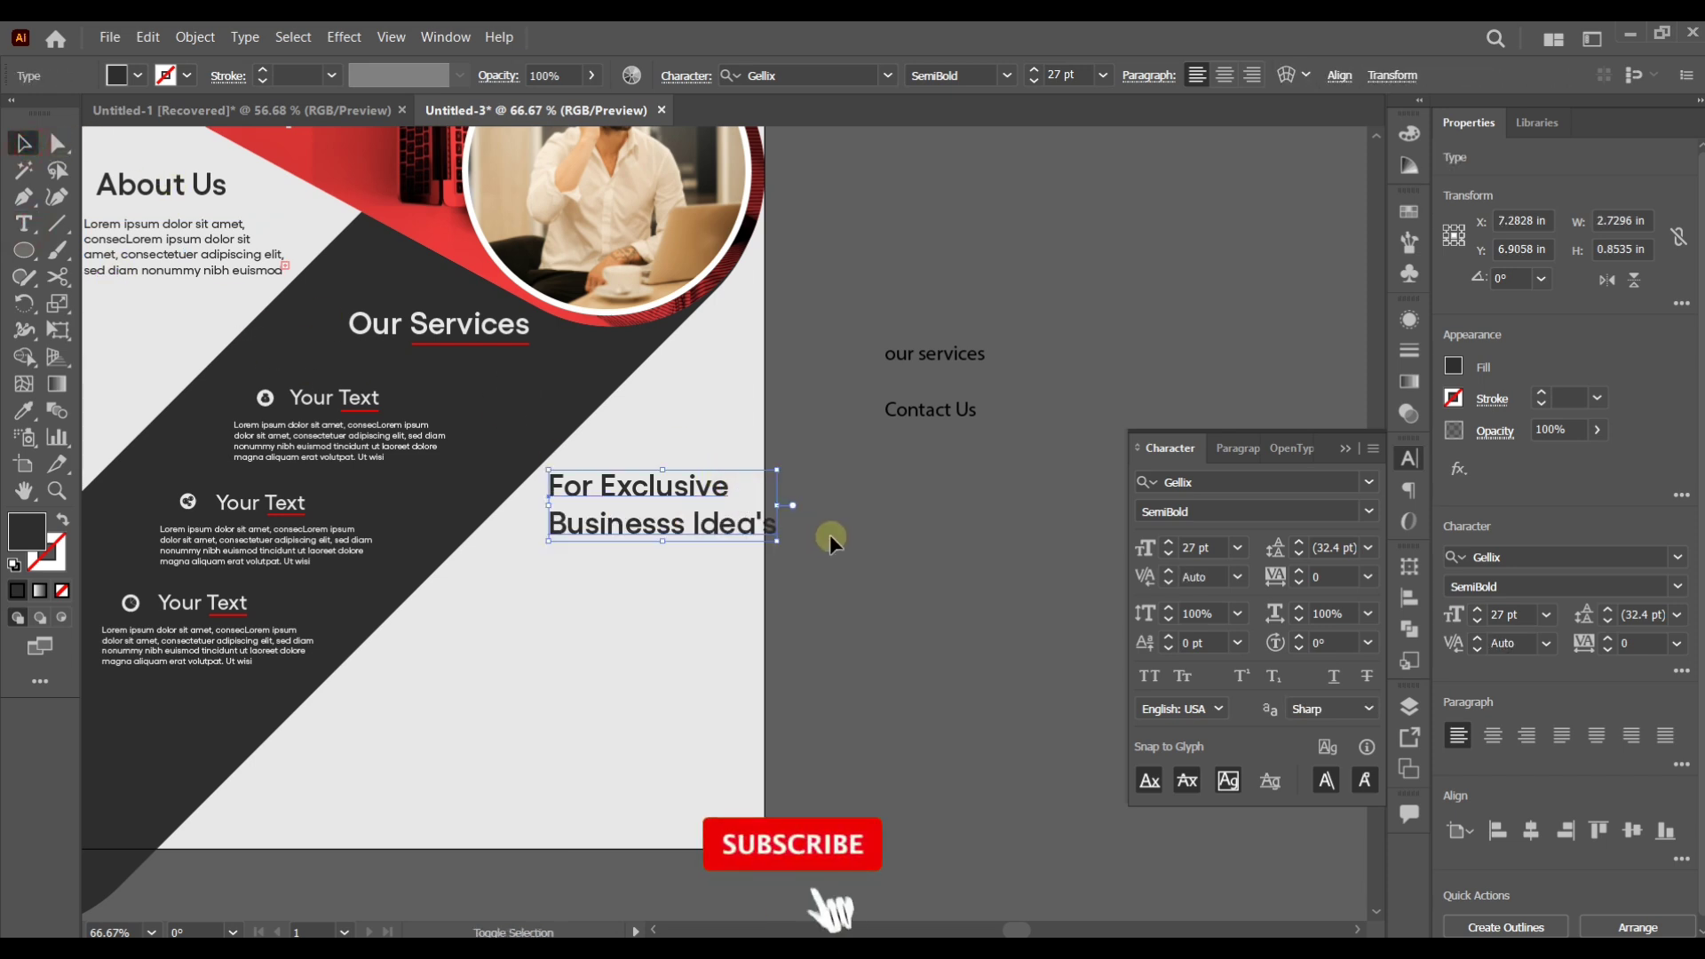
drag(777, 506, 741, 505)
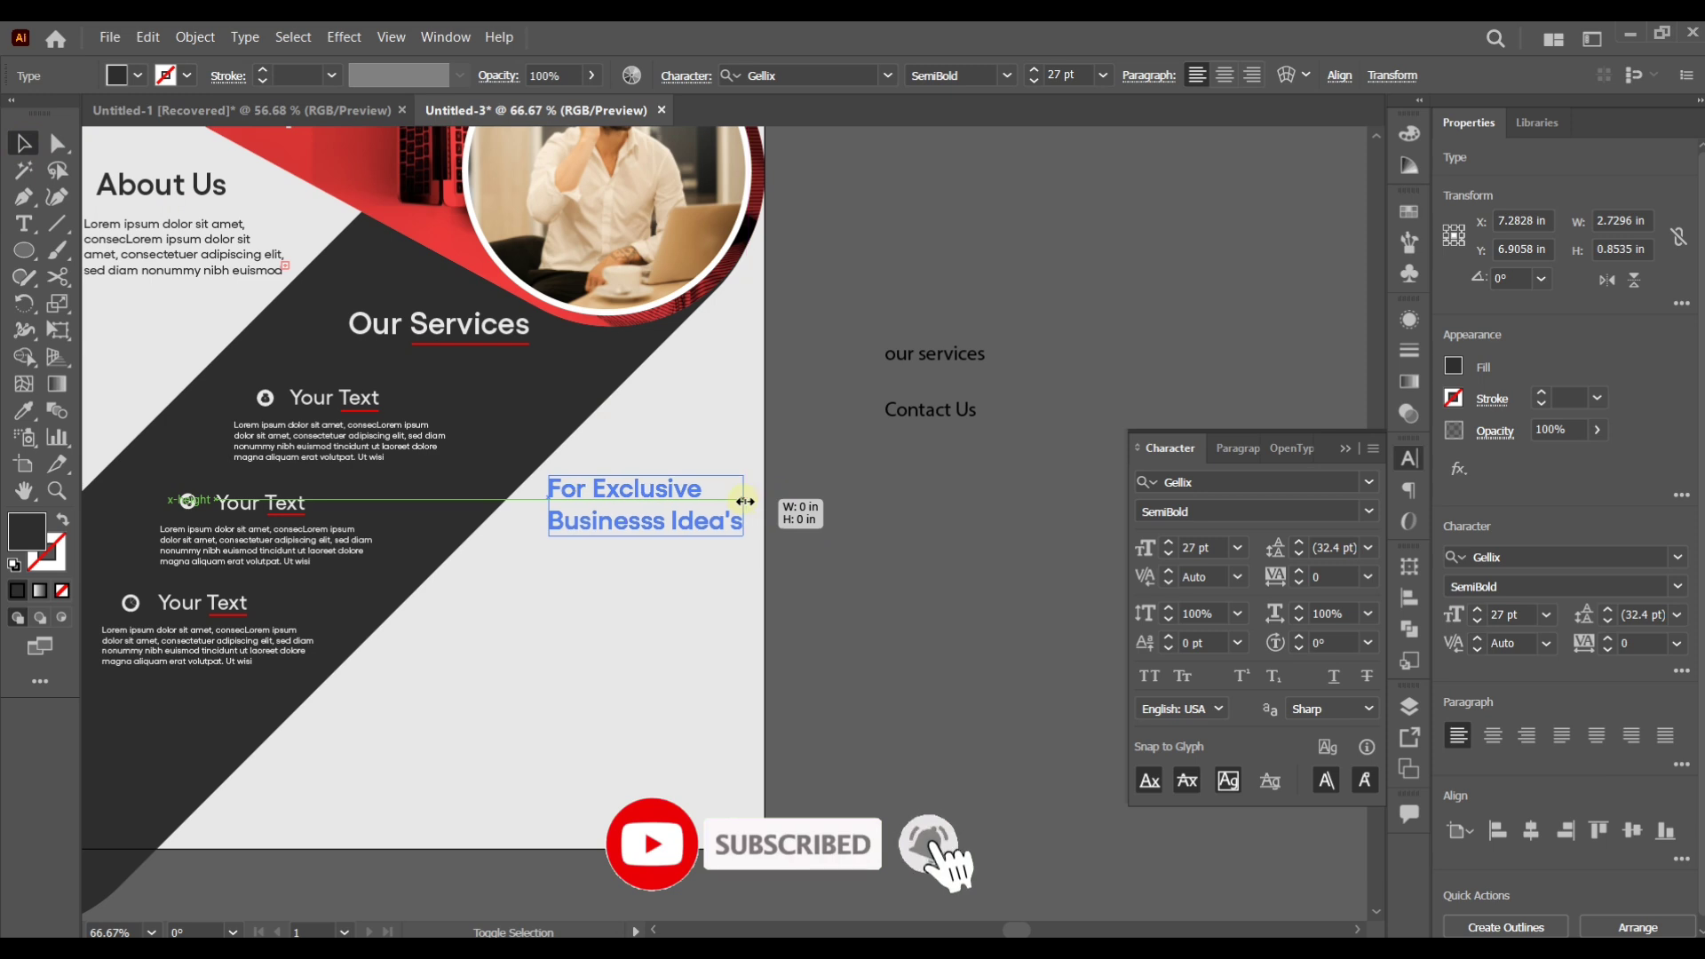
click(857, 571)
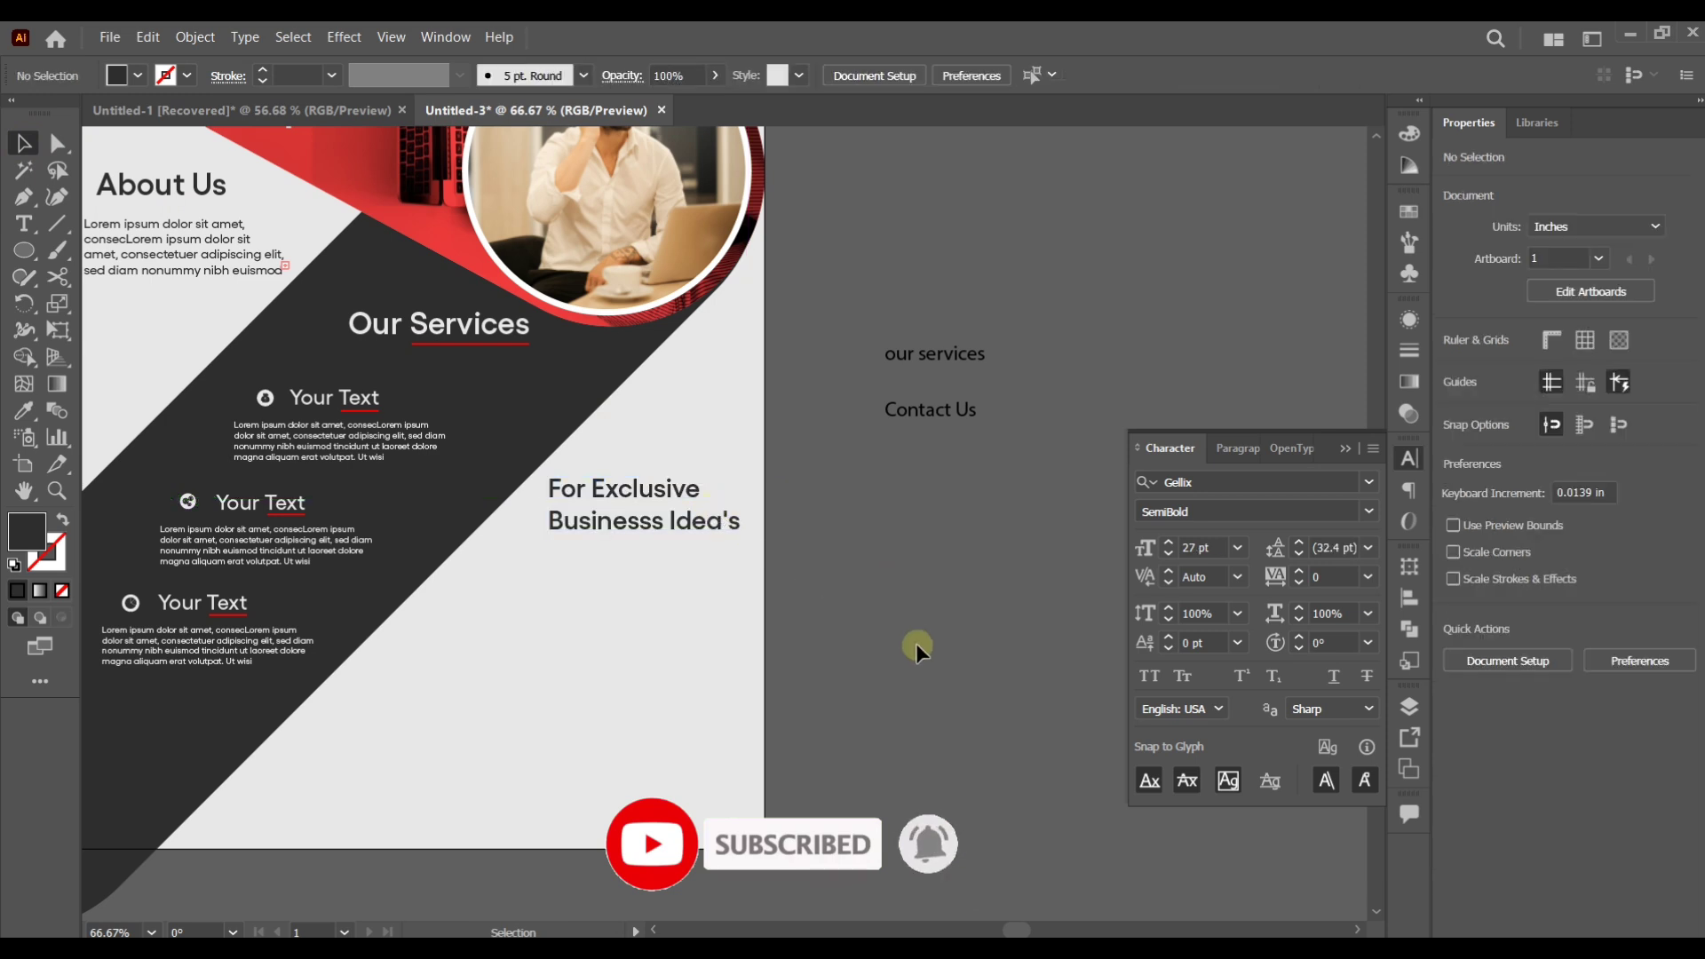
scroll(749, 559, up, 3)
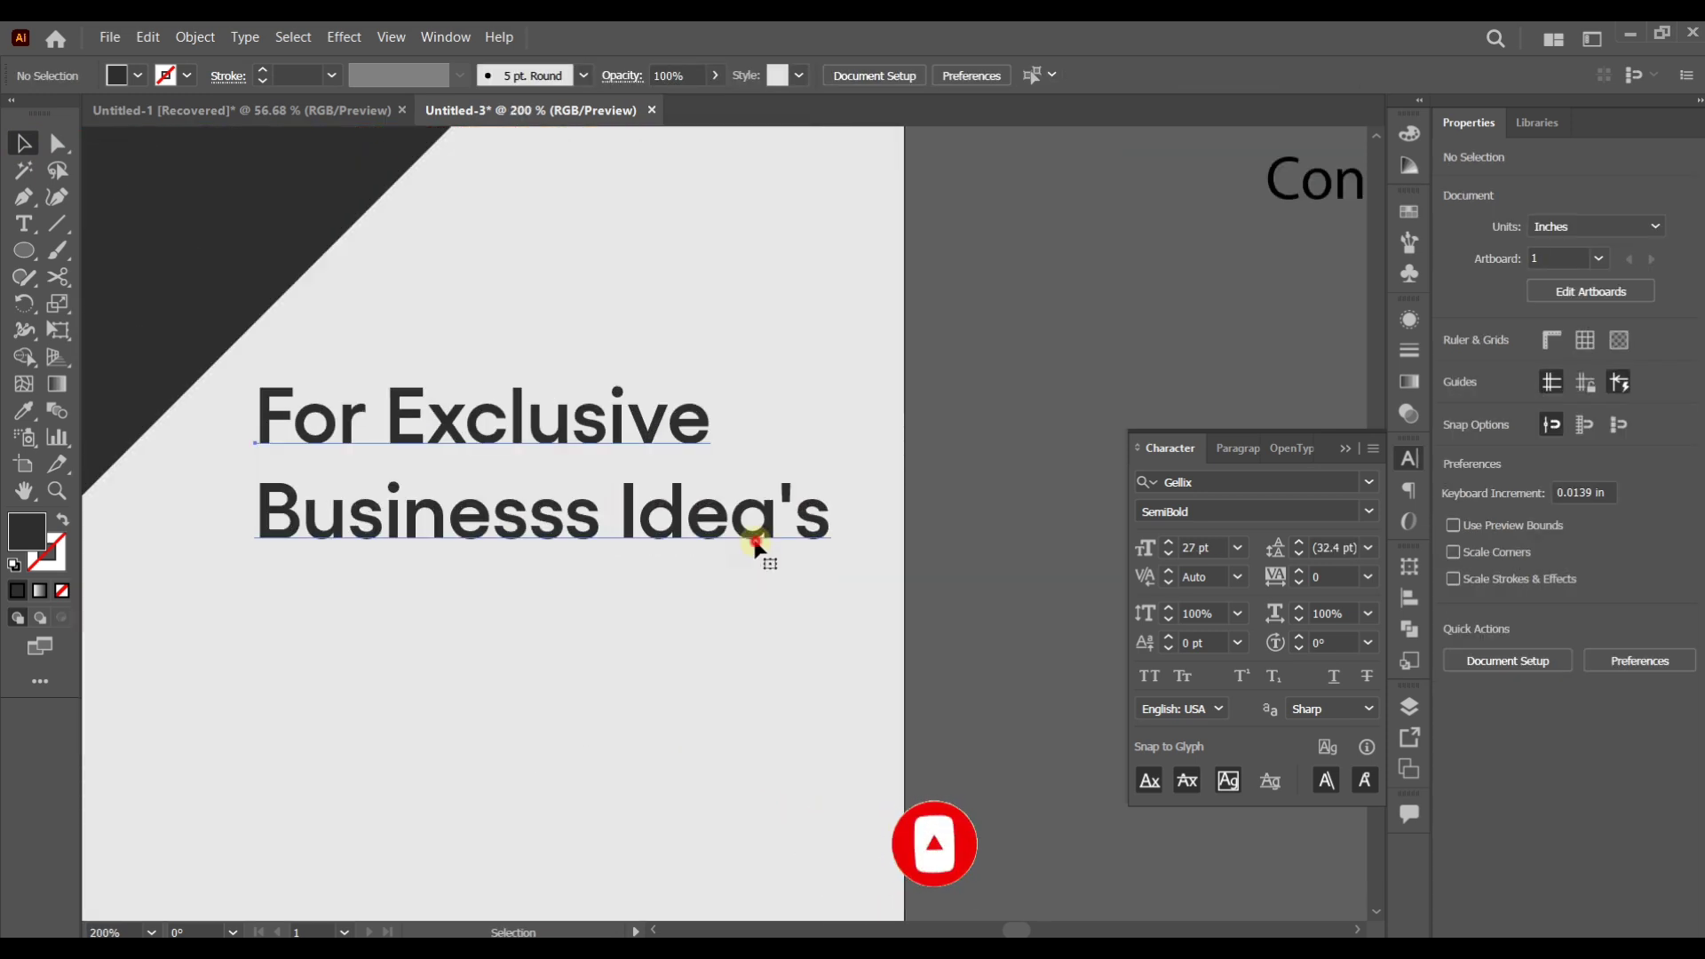
click(821, 476)
drag(819, 467, 797, 471)
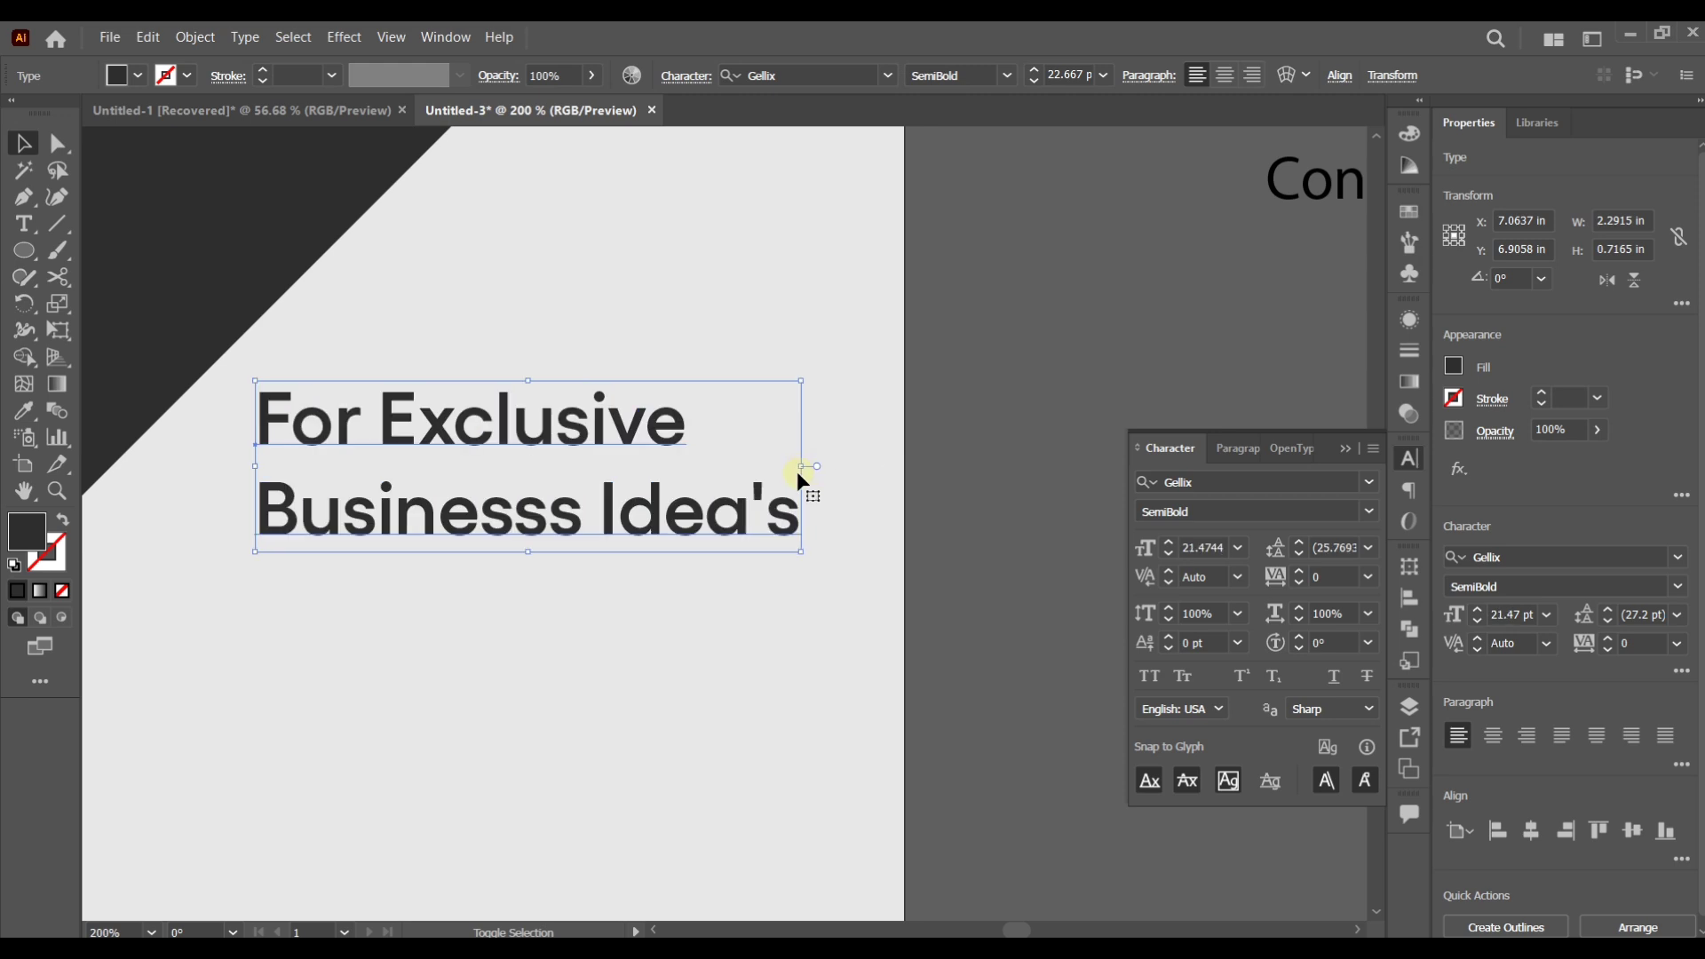
scroll(872, 578, down, 3)
click(899, 584)
scroll(895, 618, up, 1)
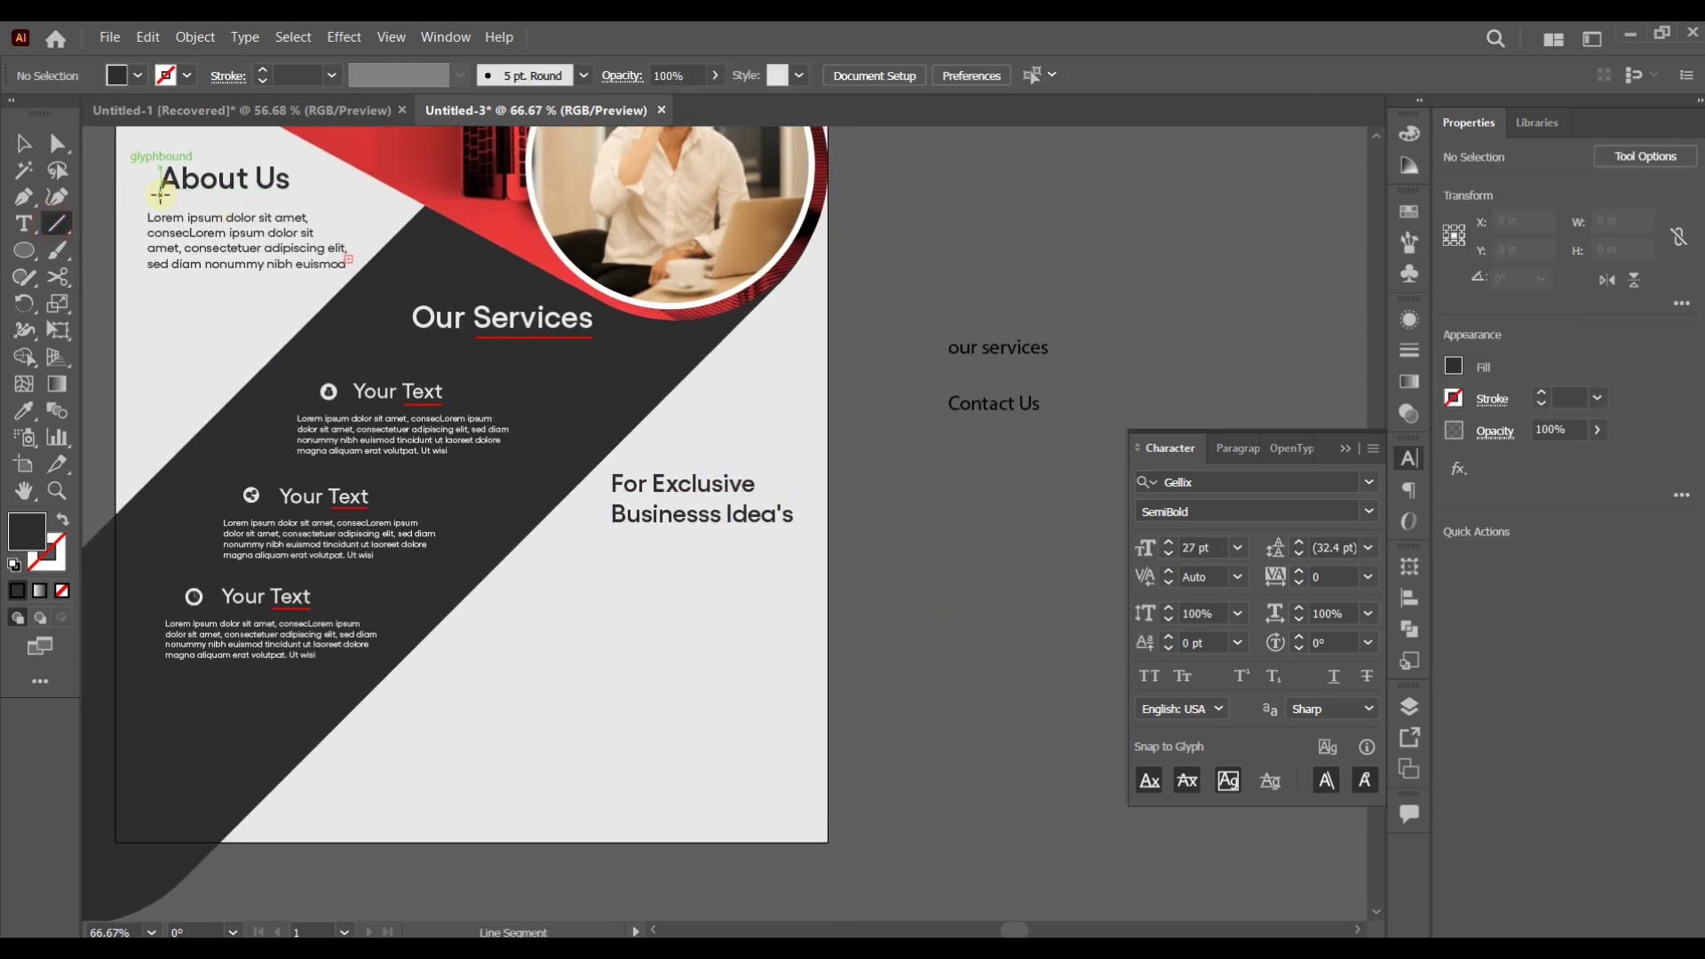
Step: Draw a short red underline beneath the About Us heading
drag(161, 194, 246, 194)
click(23, 407)
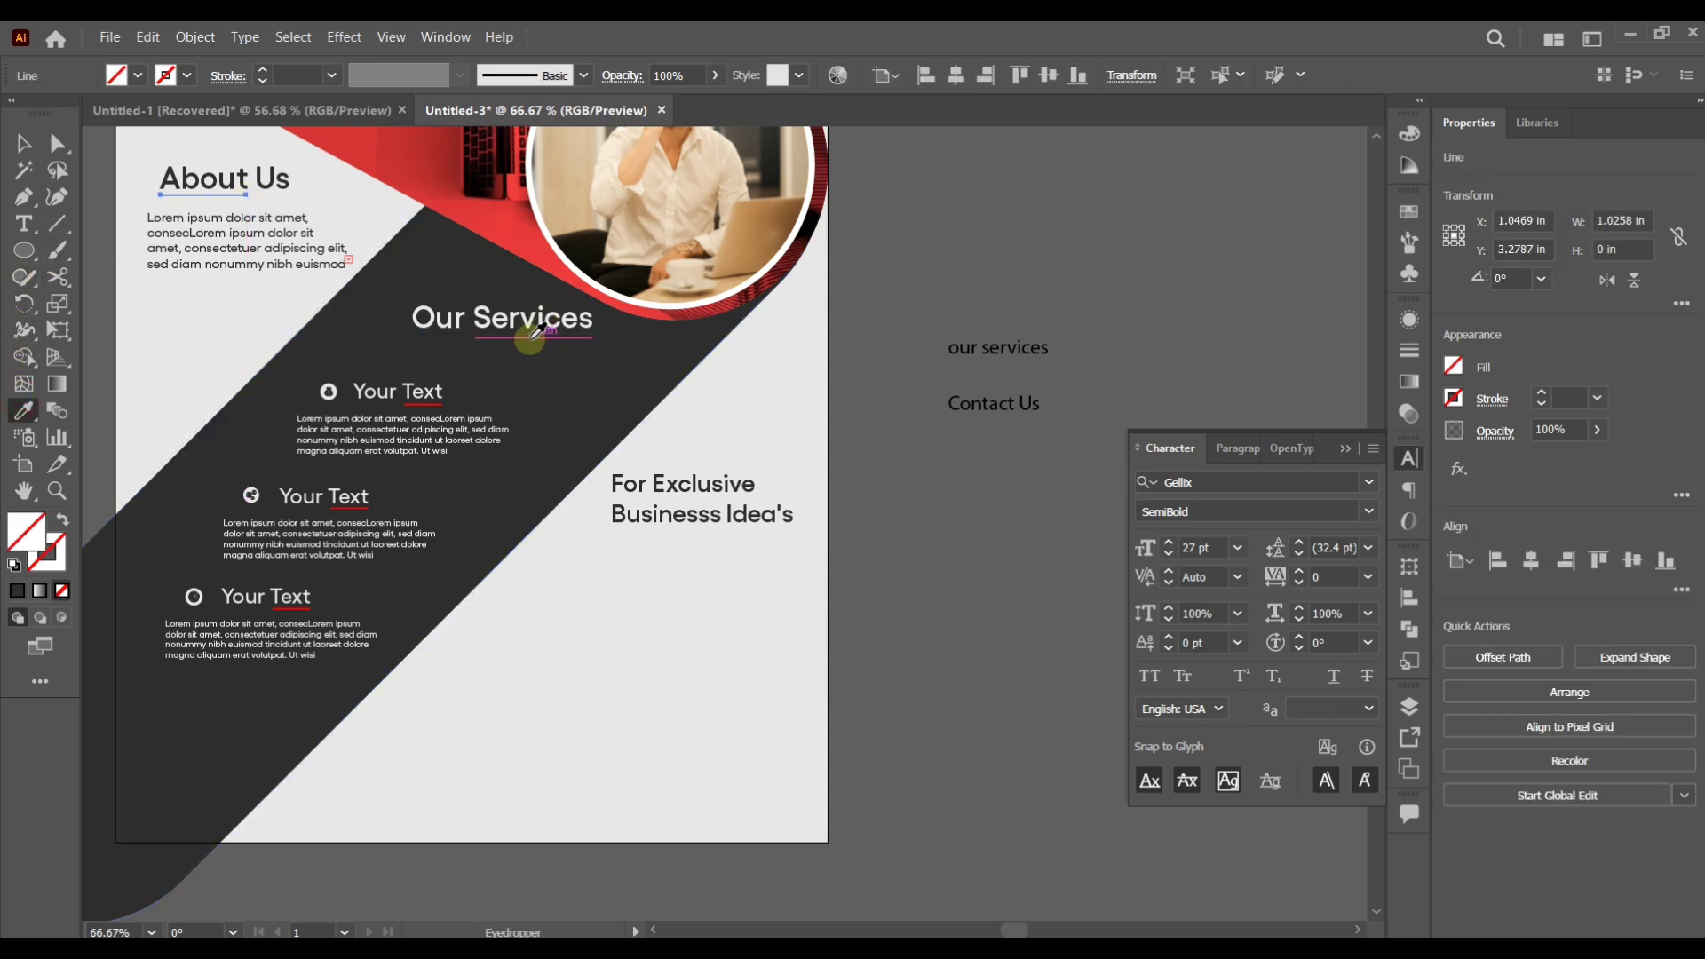
click(533, 337)
click(22, 142)
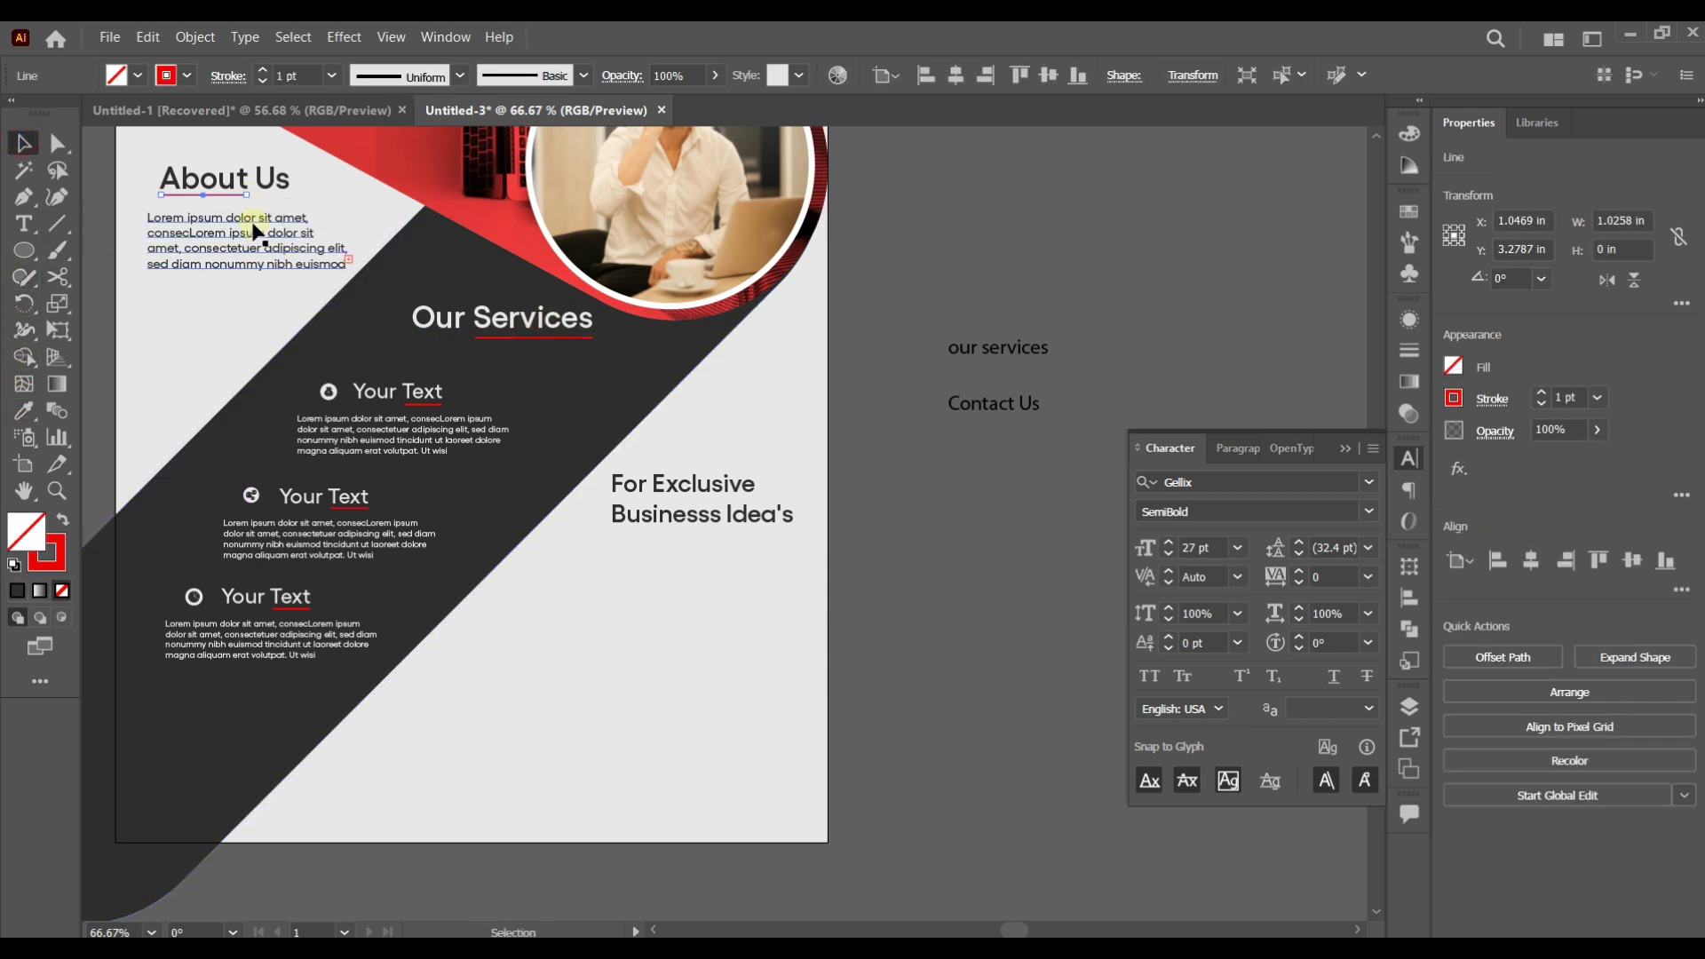
drag(229, 200, 957, 621)
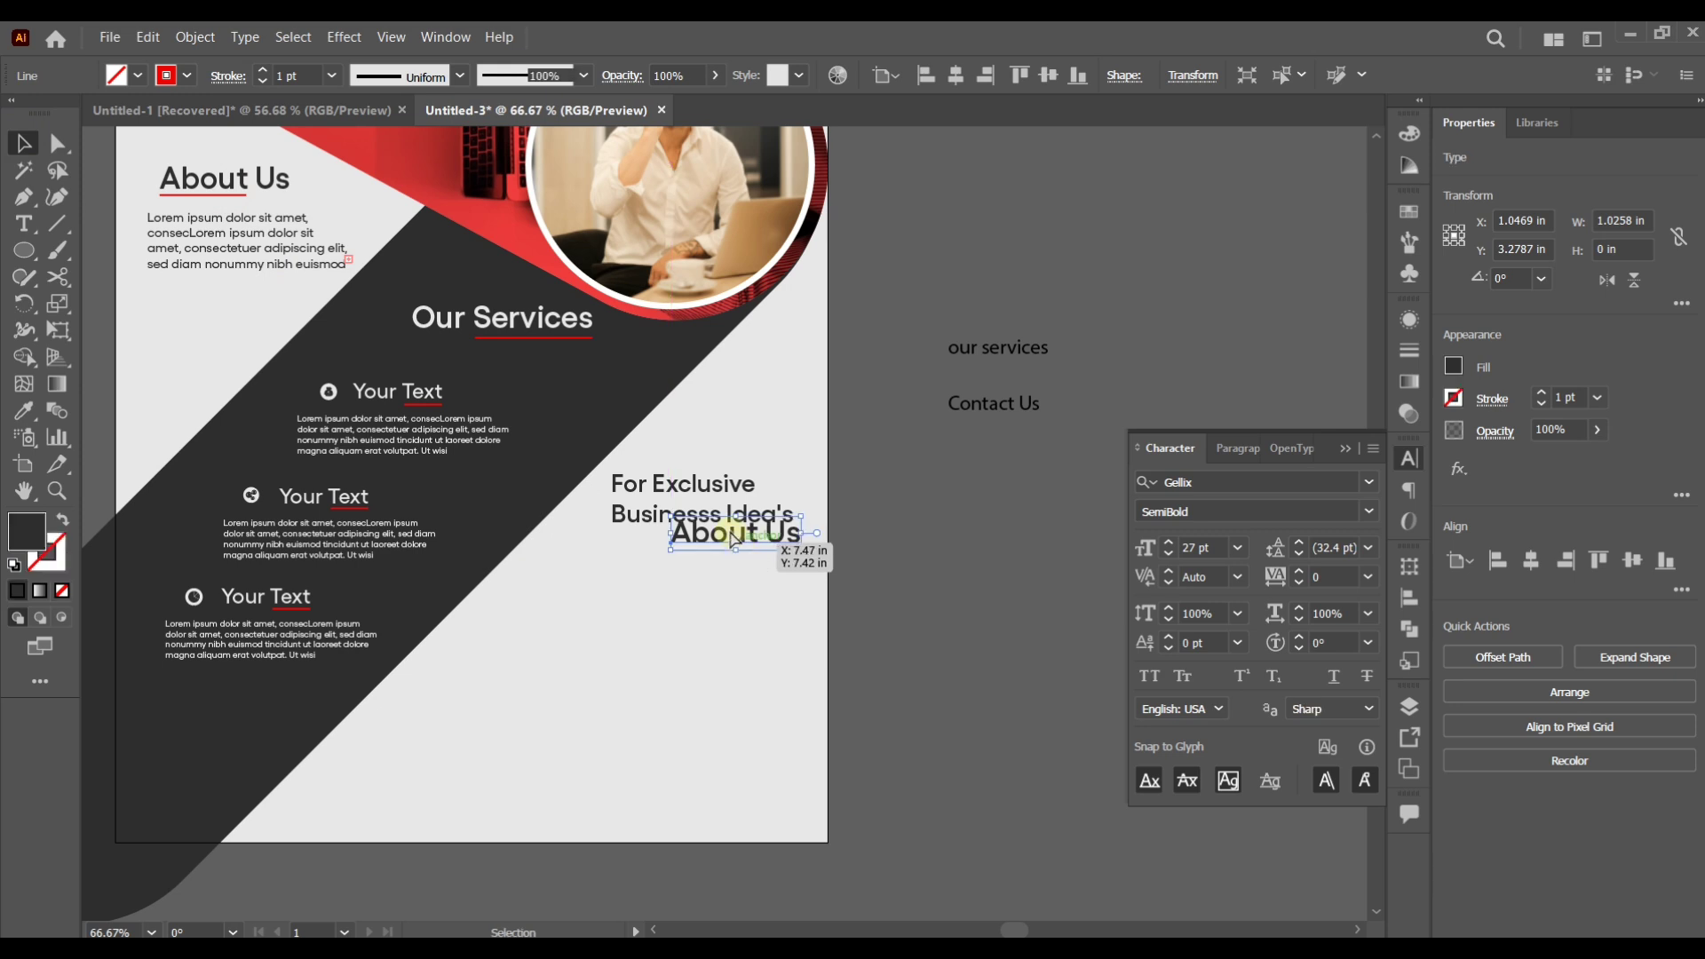
click(957, 621)
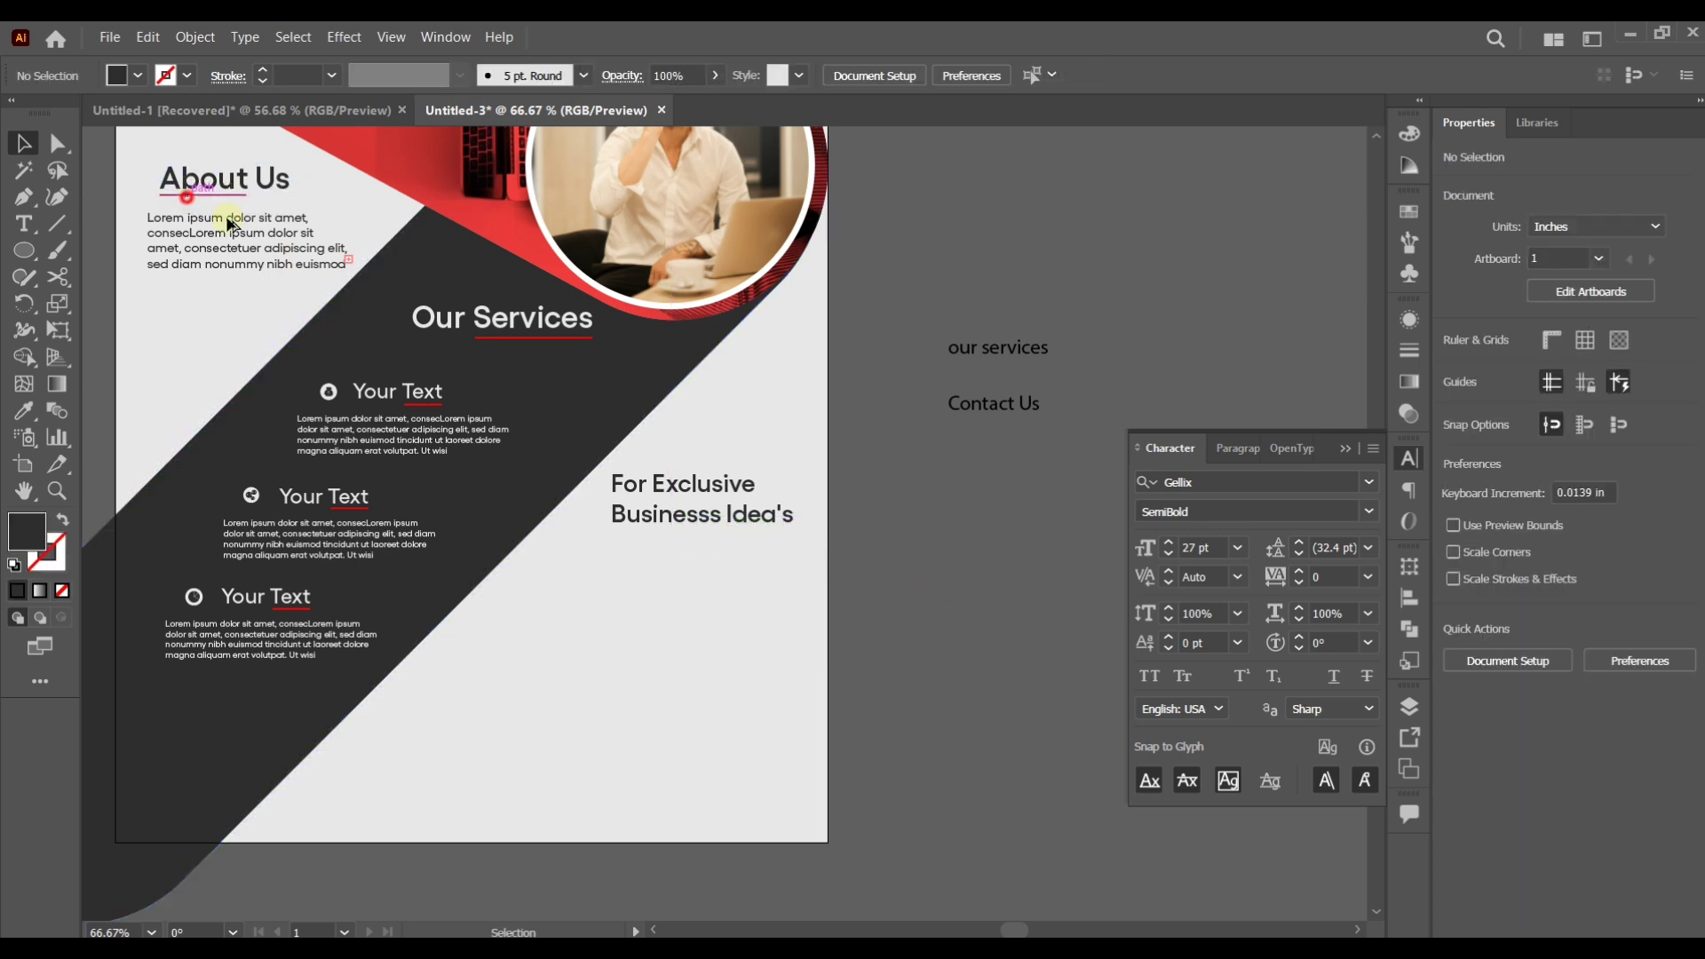
Step: Copy the red underline to sit directly under Idea's
drag(229, 222, 771, 542)
scroll(771, 542, up, 3)
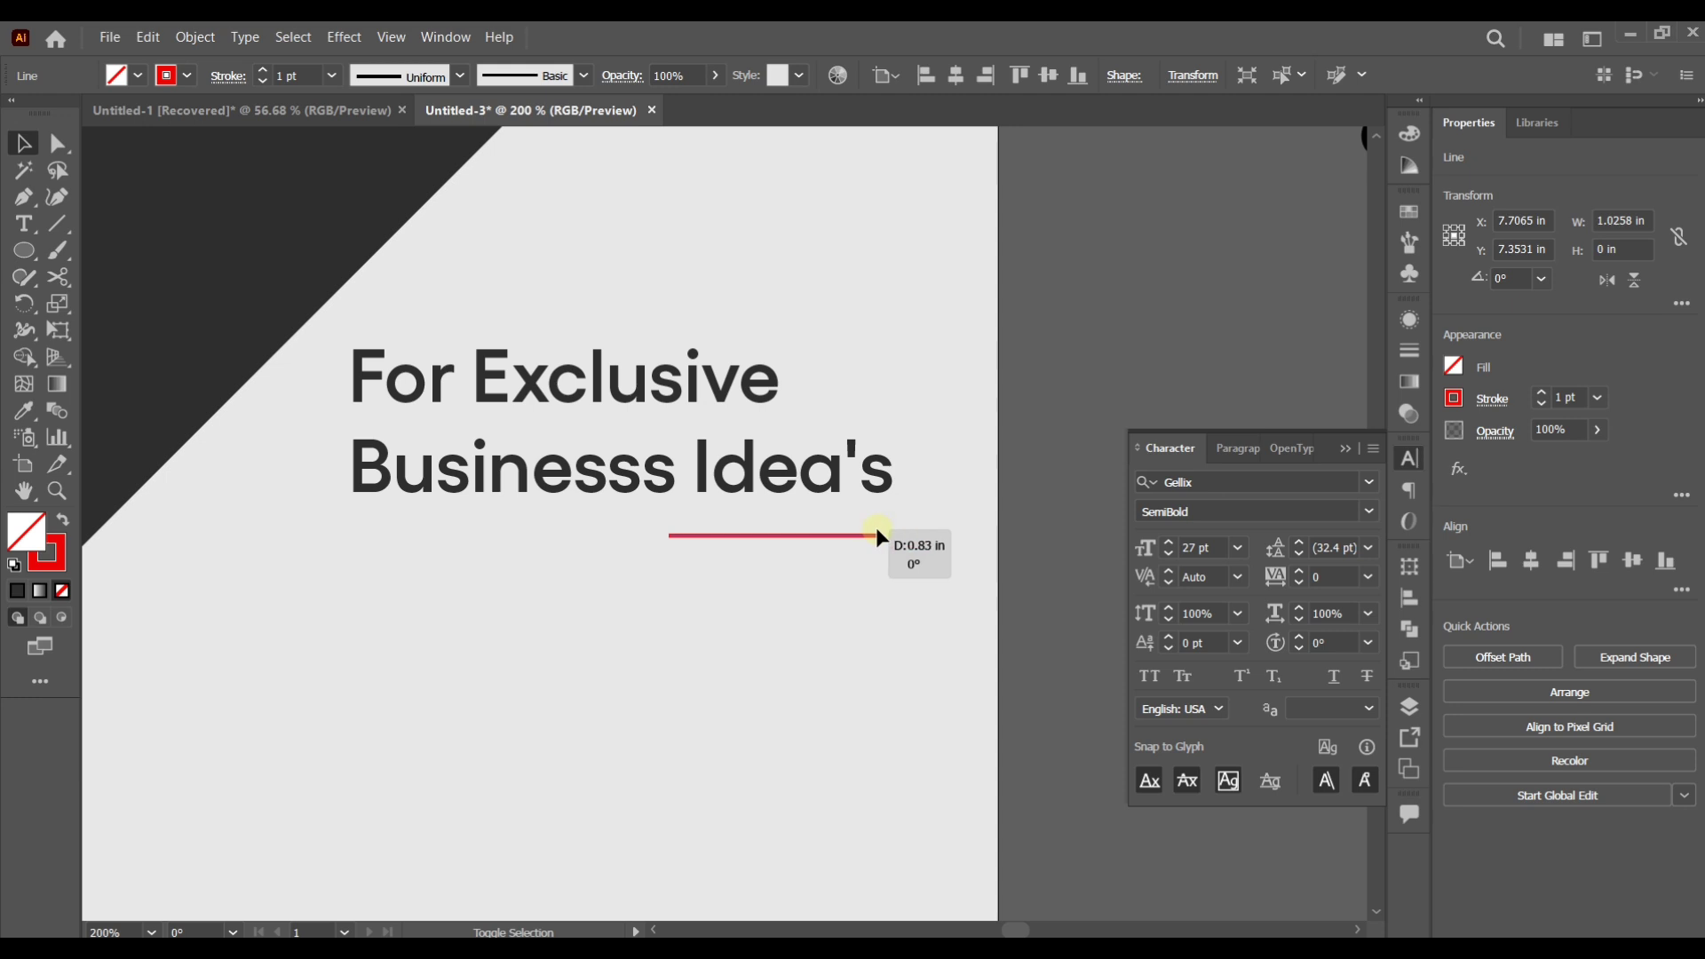
drag(835, 533, 859, 515)
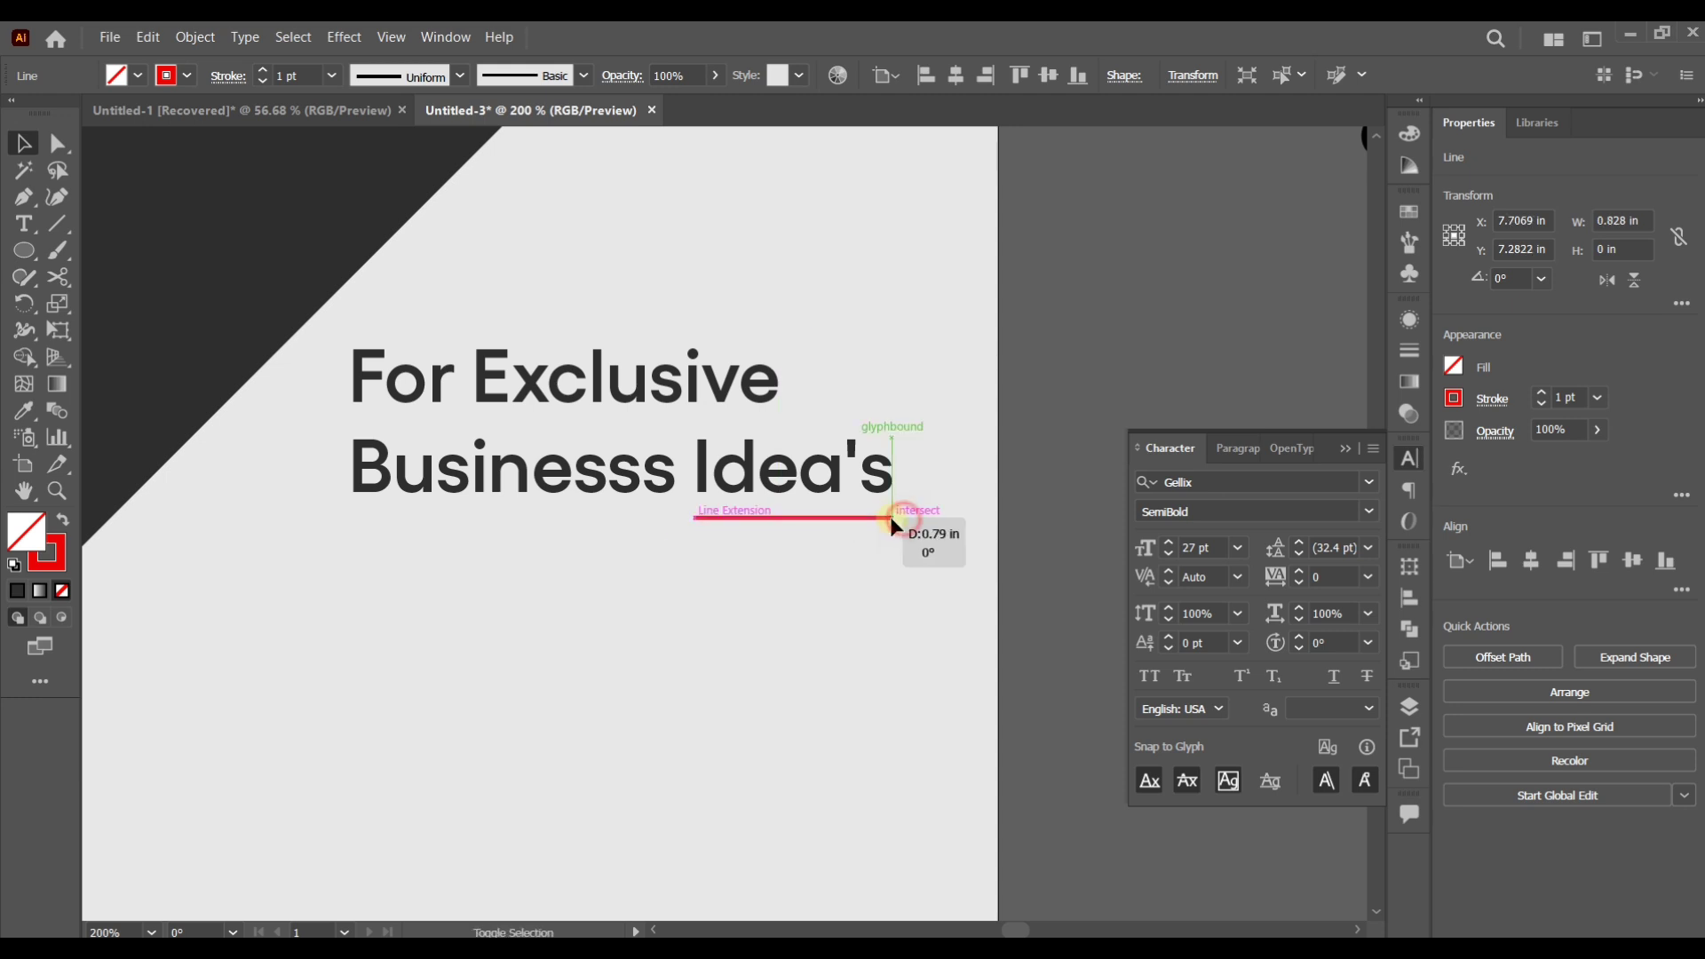
scroll(888, 516, down, 5)
click(999, 650)
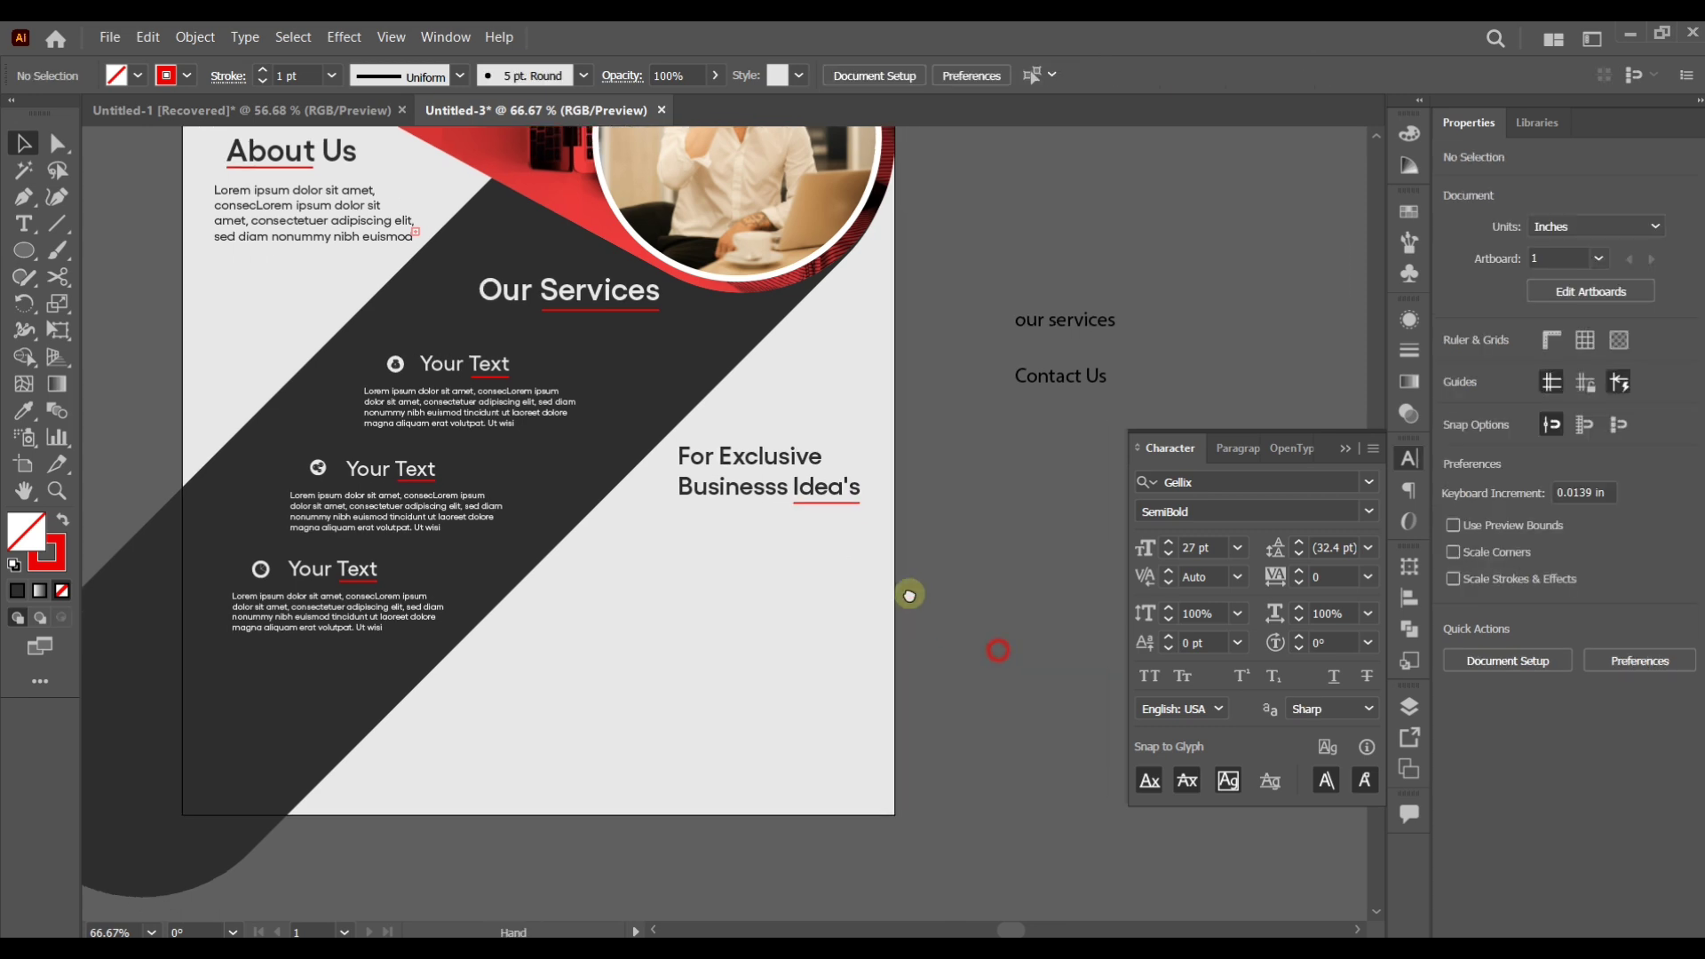
click(436, 347)
Step: Place a copy of the lorem paragraph under the Businesss Idea's heading
drag(436, 347, 711, 528)
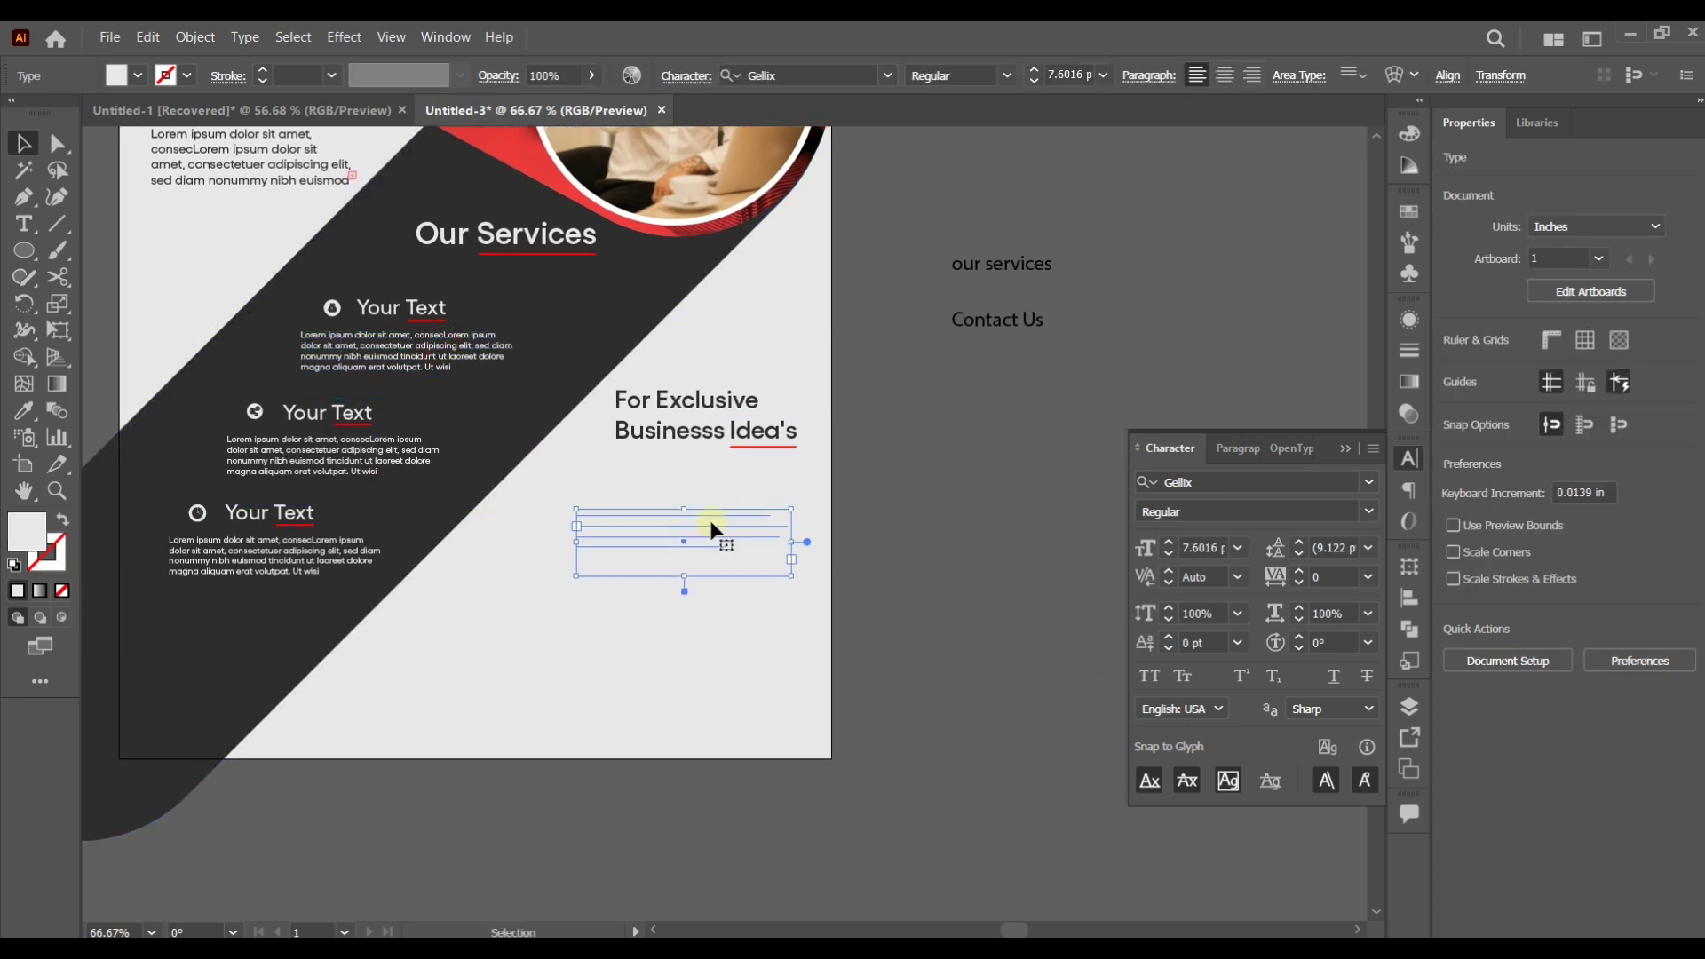
key(ctrl+z)
drag(155, 182, 600, 517)
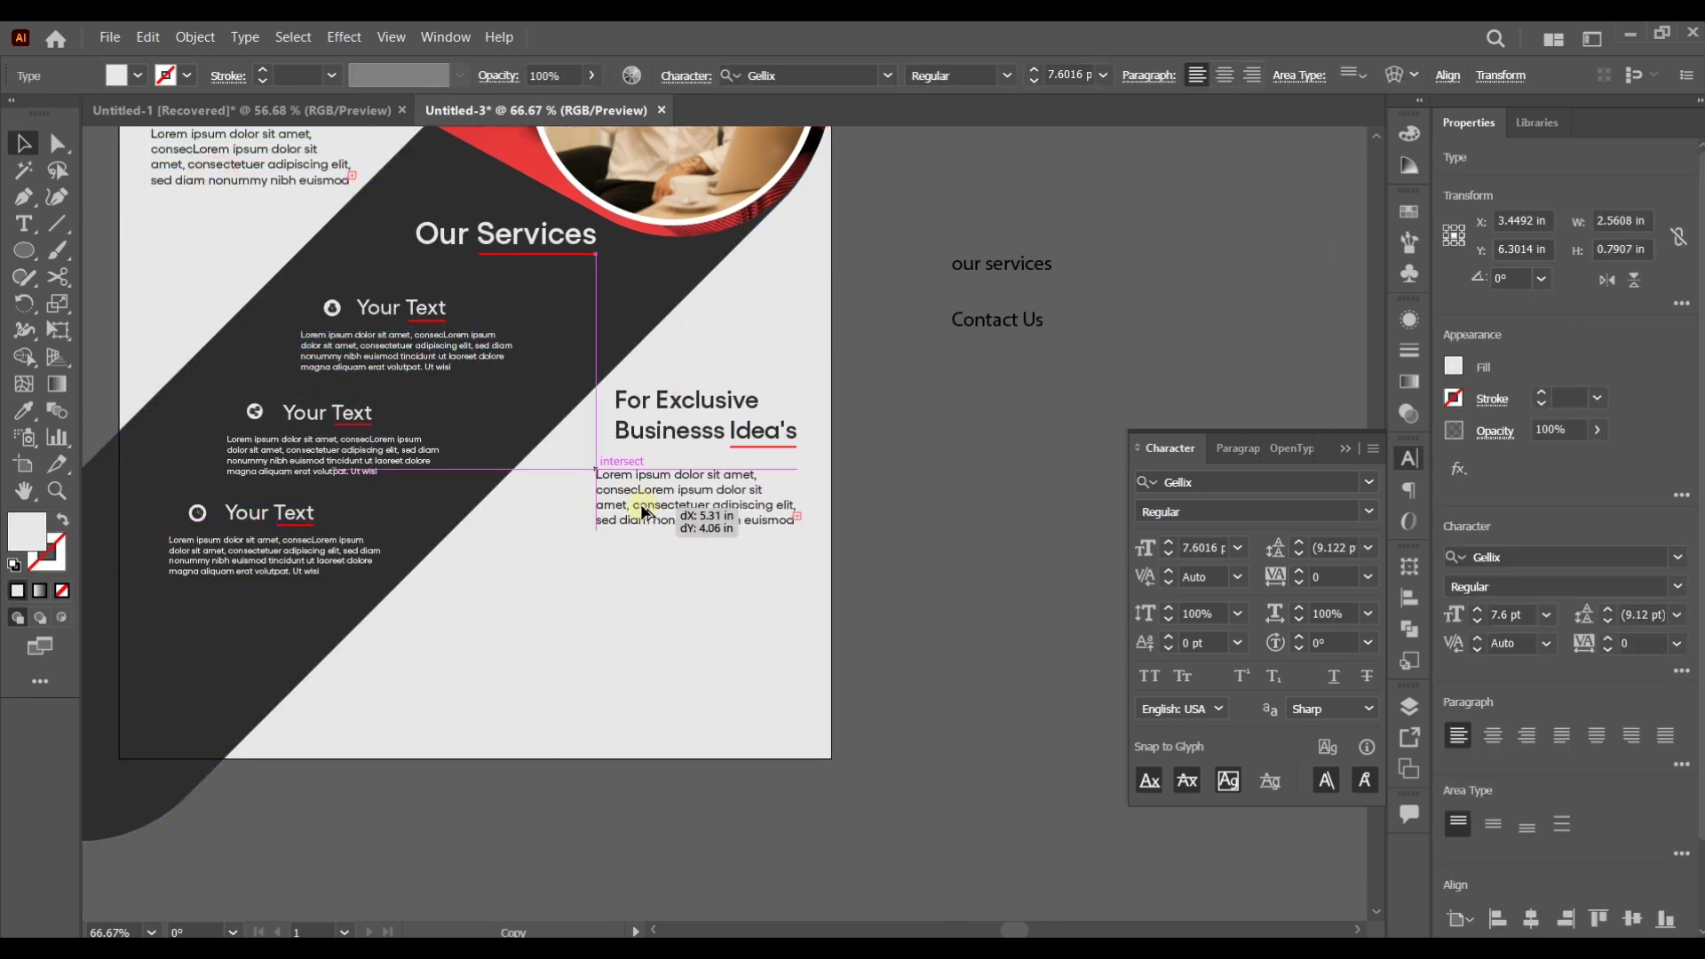
click(947, 586)
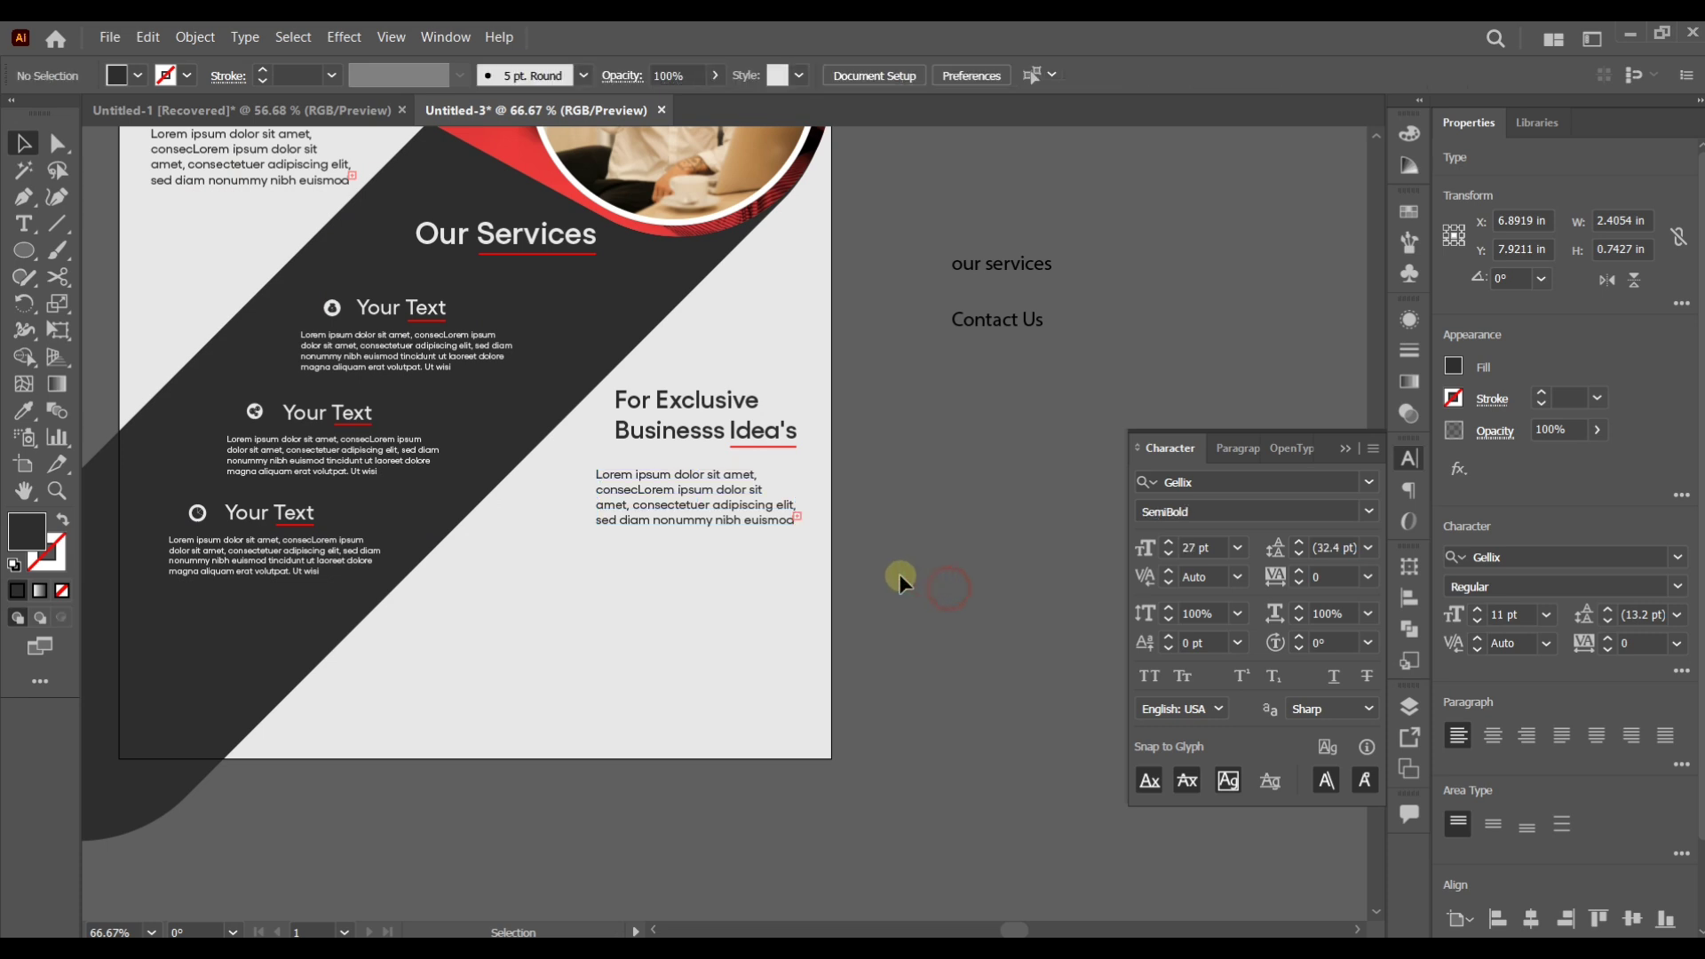
click(726, 511)
click(881, 576)
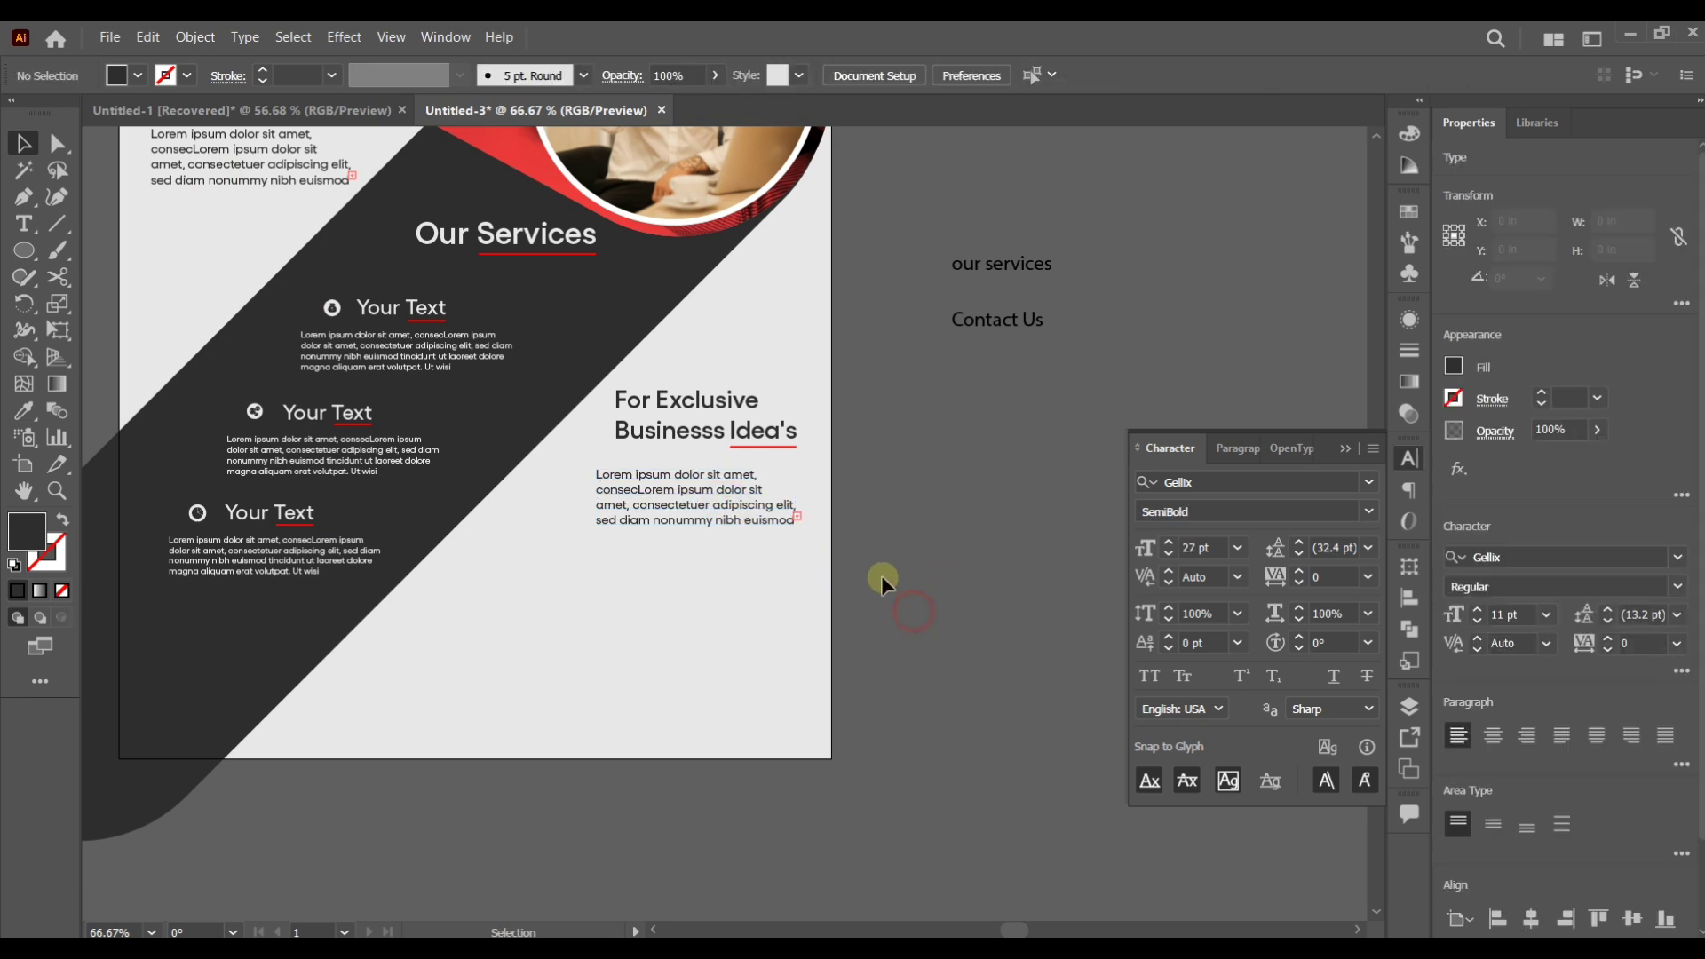
scroll(562, 377, up, 1)
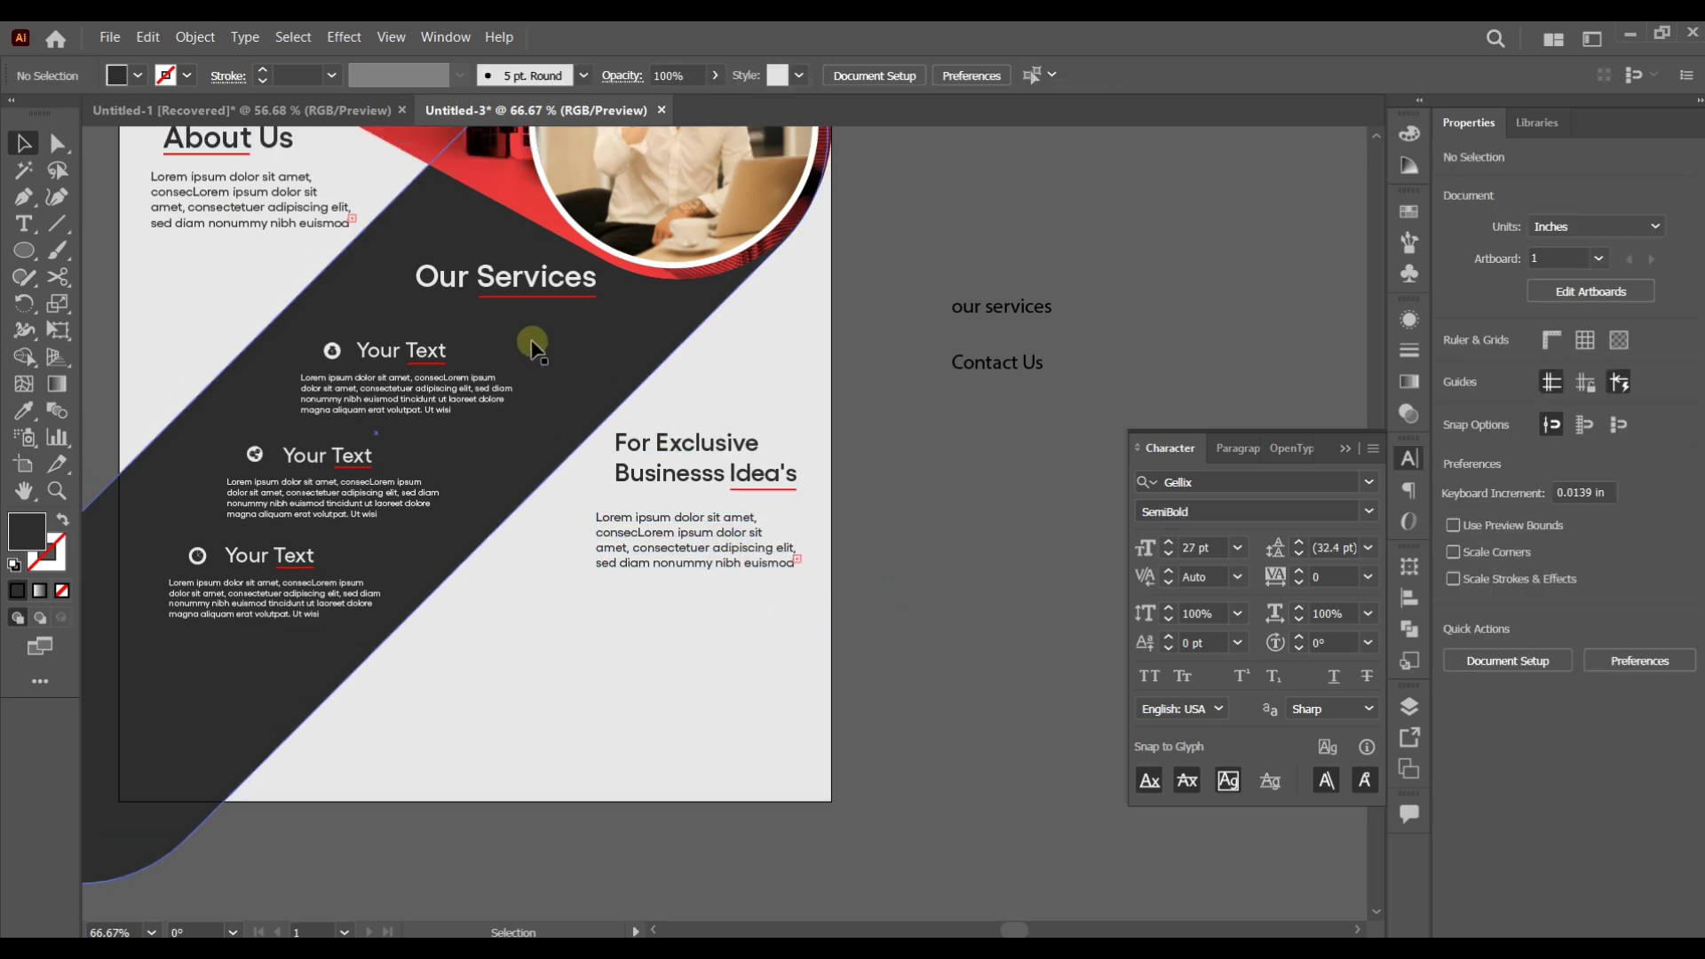
Step: Copy the checkmark, phone, mail and home icons from Untitled-1 and scale them tighter
click(346, 111)
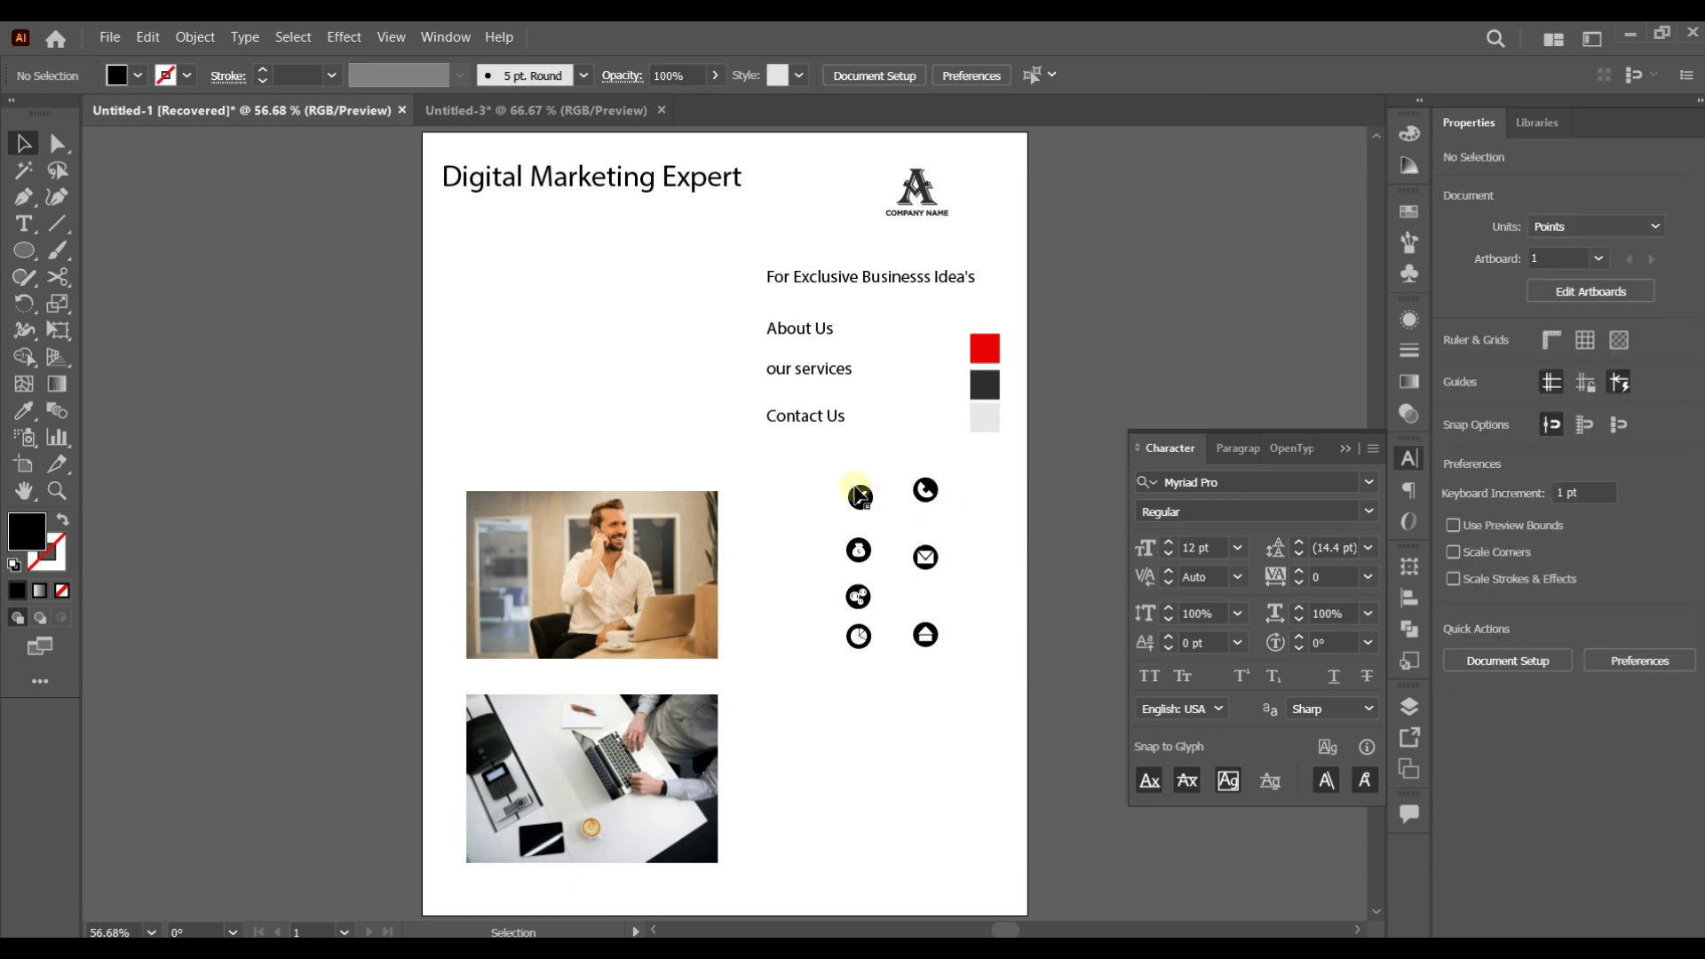
drag(947, 510, 945, 505)
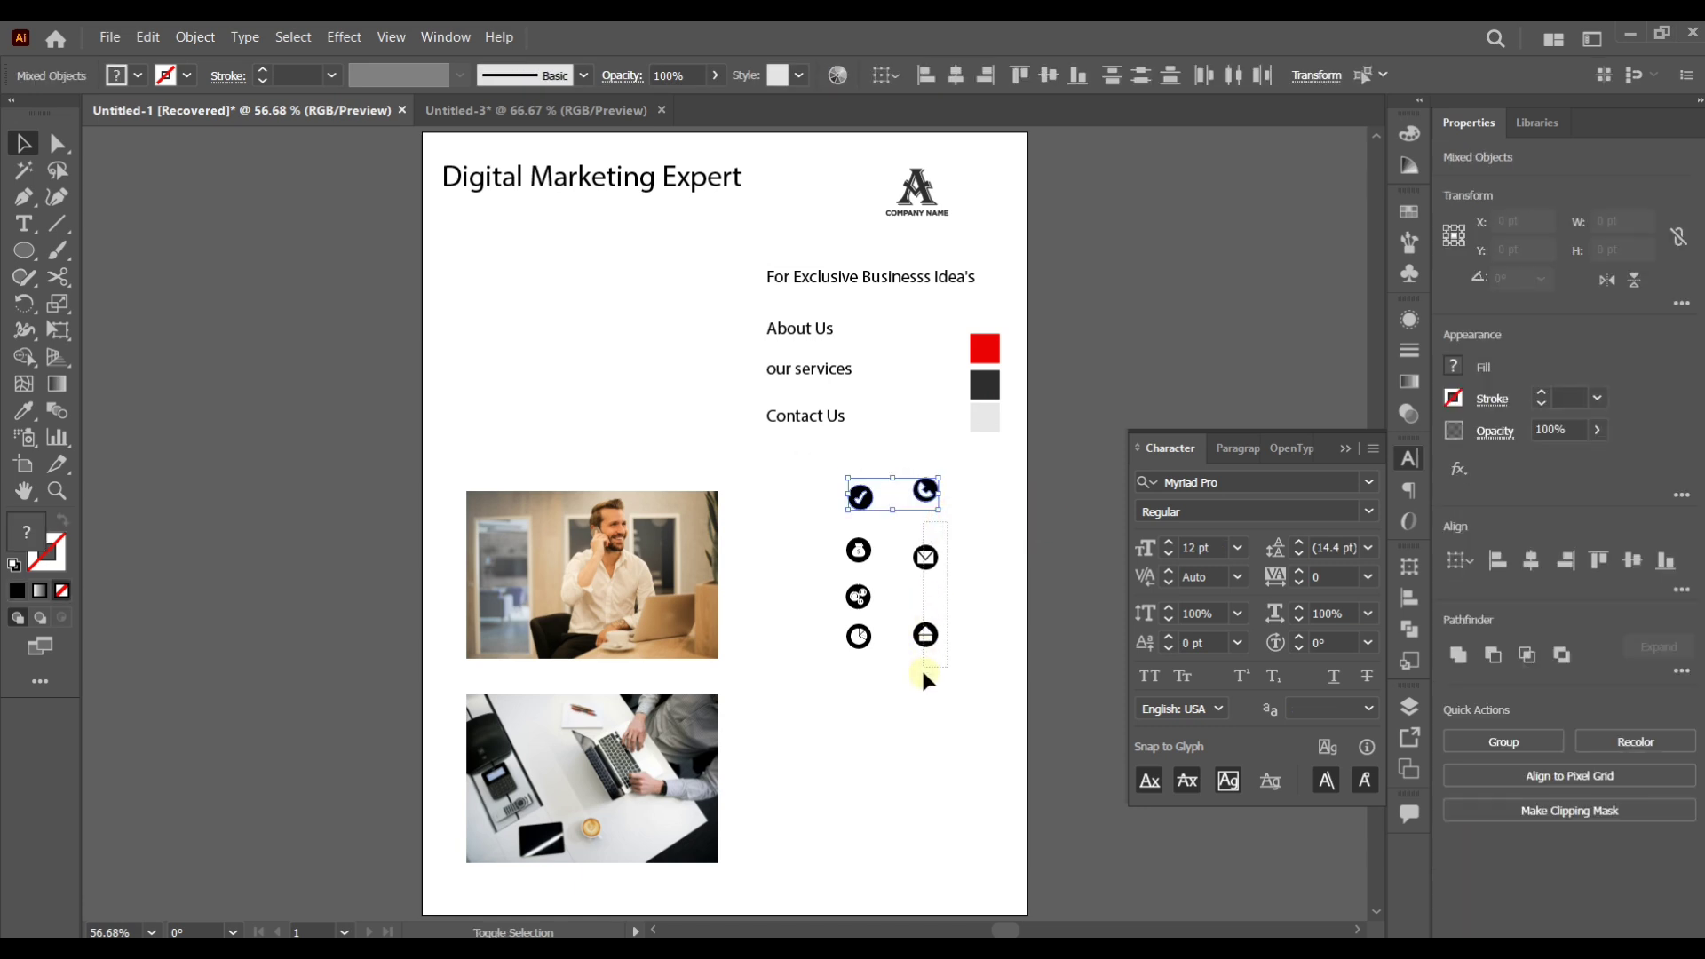
mouse_move(925, 634)
mouse_down()
mouse_move(612, 146)
mouse_move(848, 543)
mouse_move(770, 553)
mouse_move(896, 684)
mouse_up()
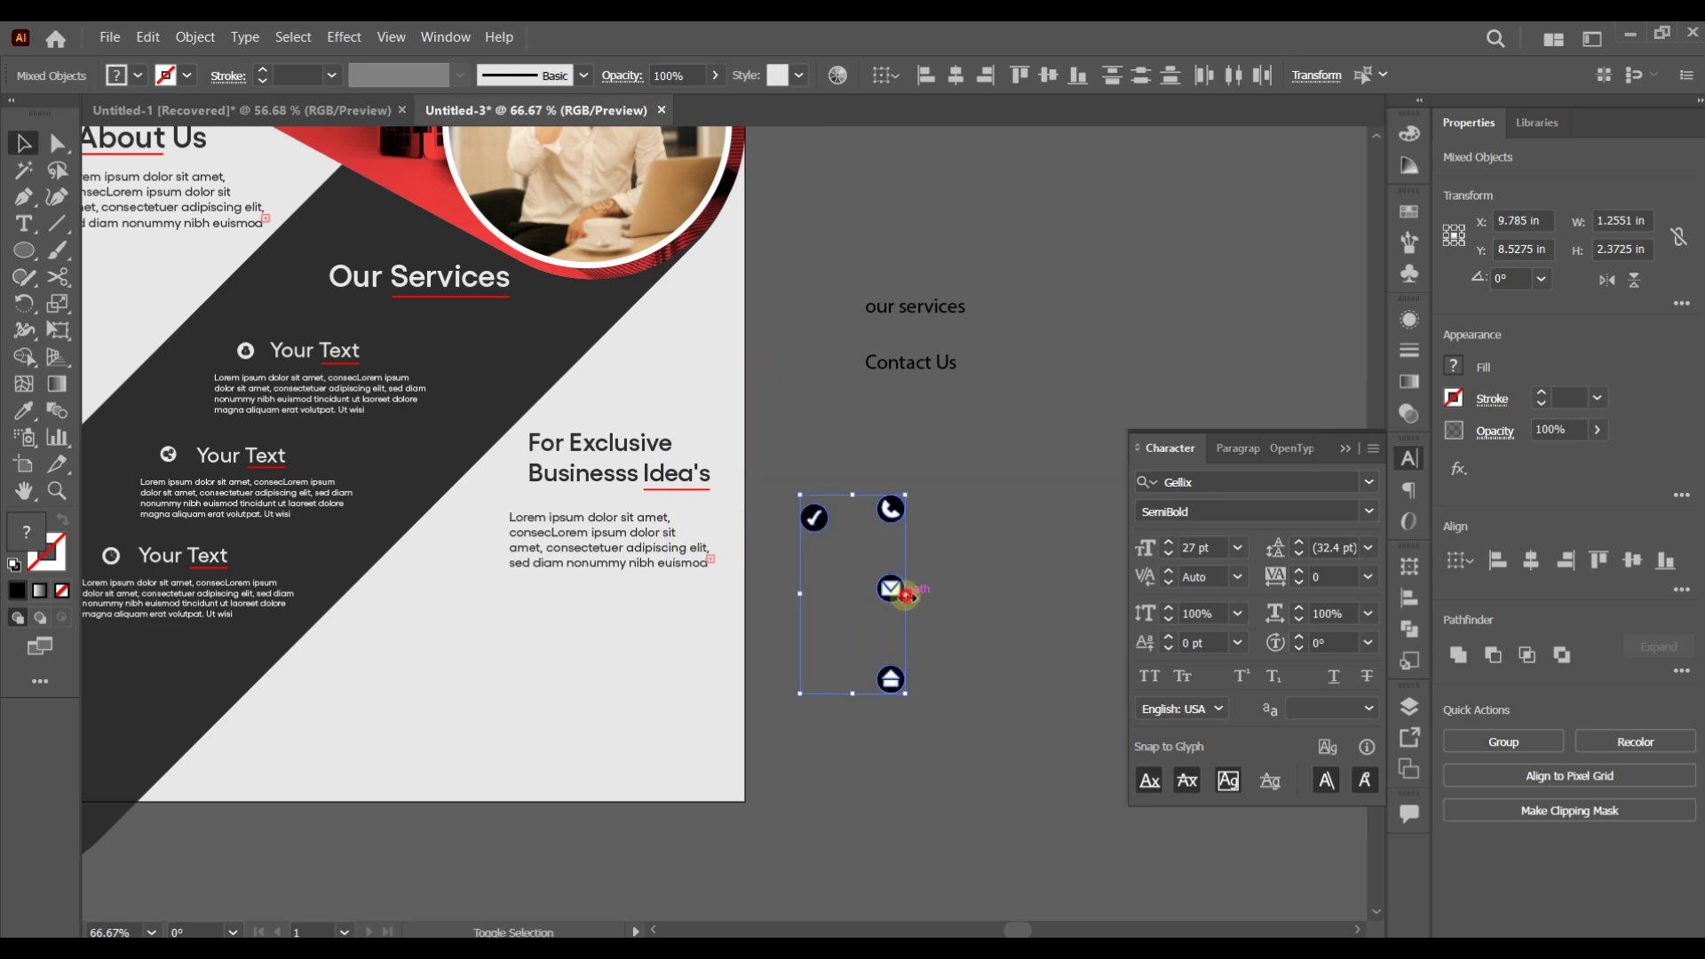
drag(906, 593, 892, 592)
click(974, 658)
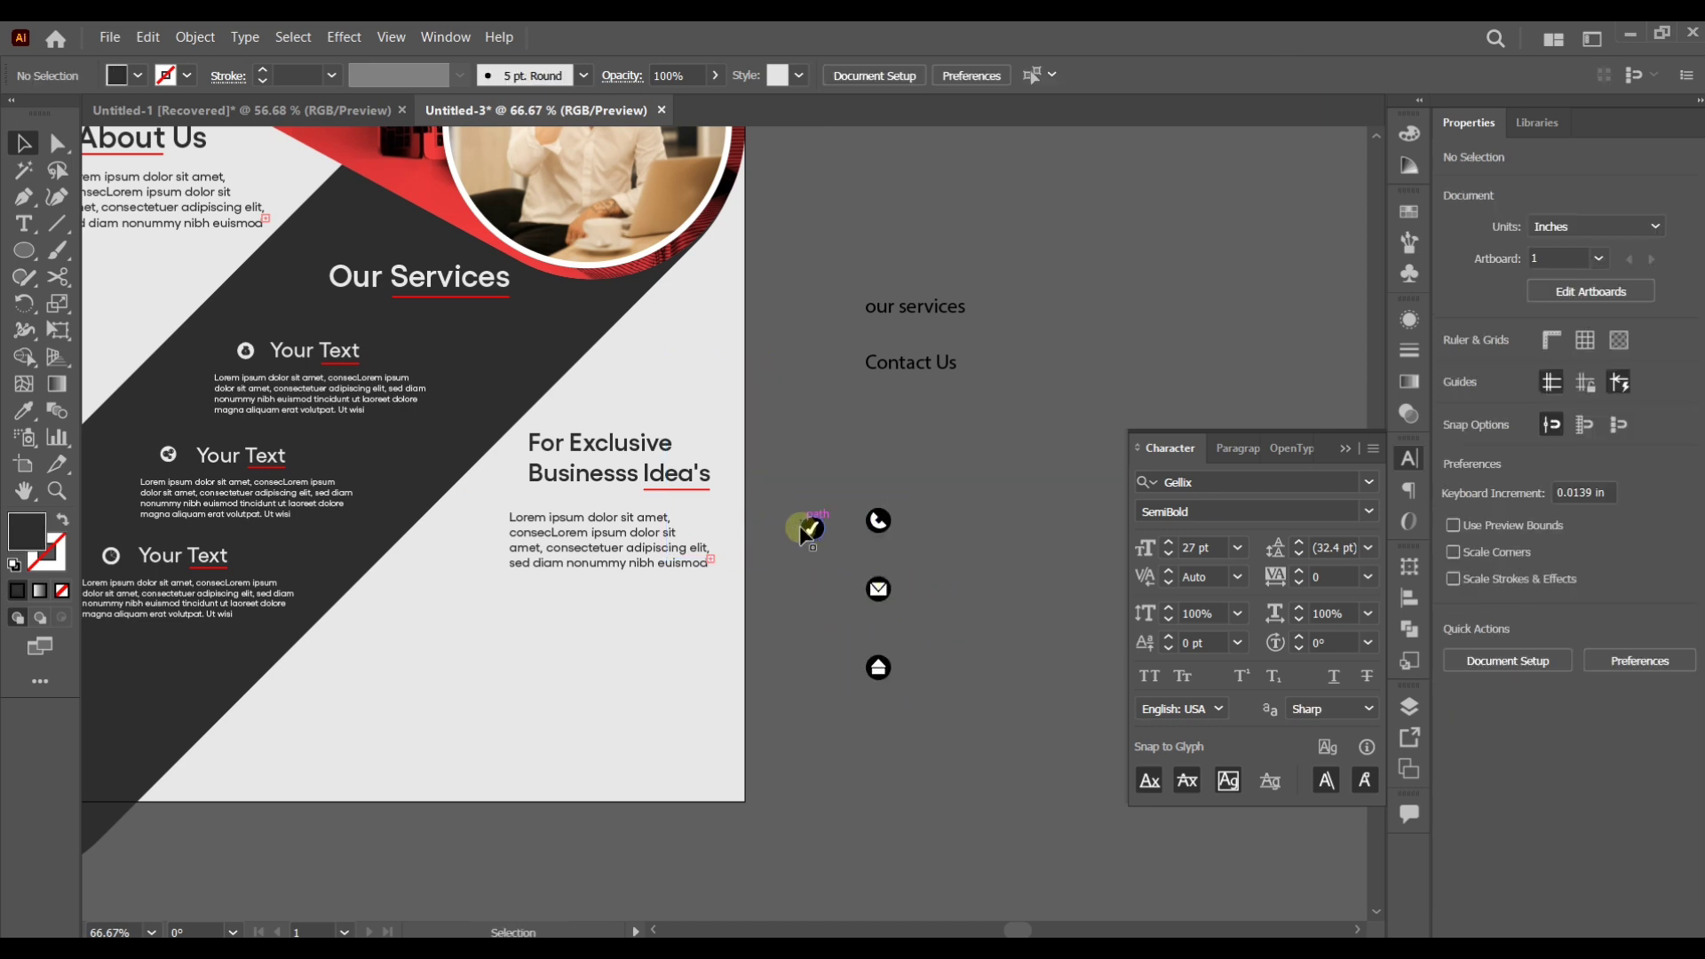
scroll(808, 530, up, 3)
drag(792, 544, 919, 533)
click(955, 523)
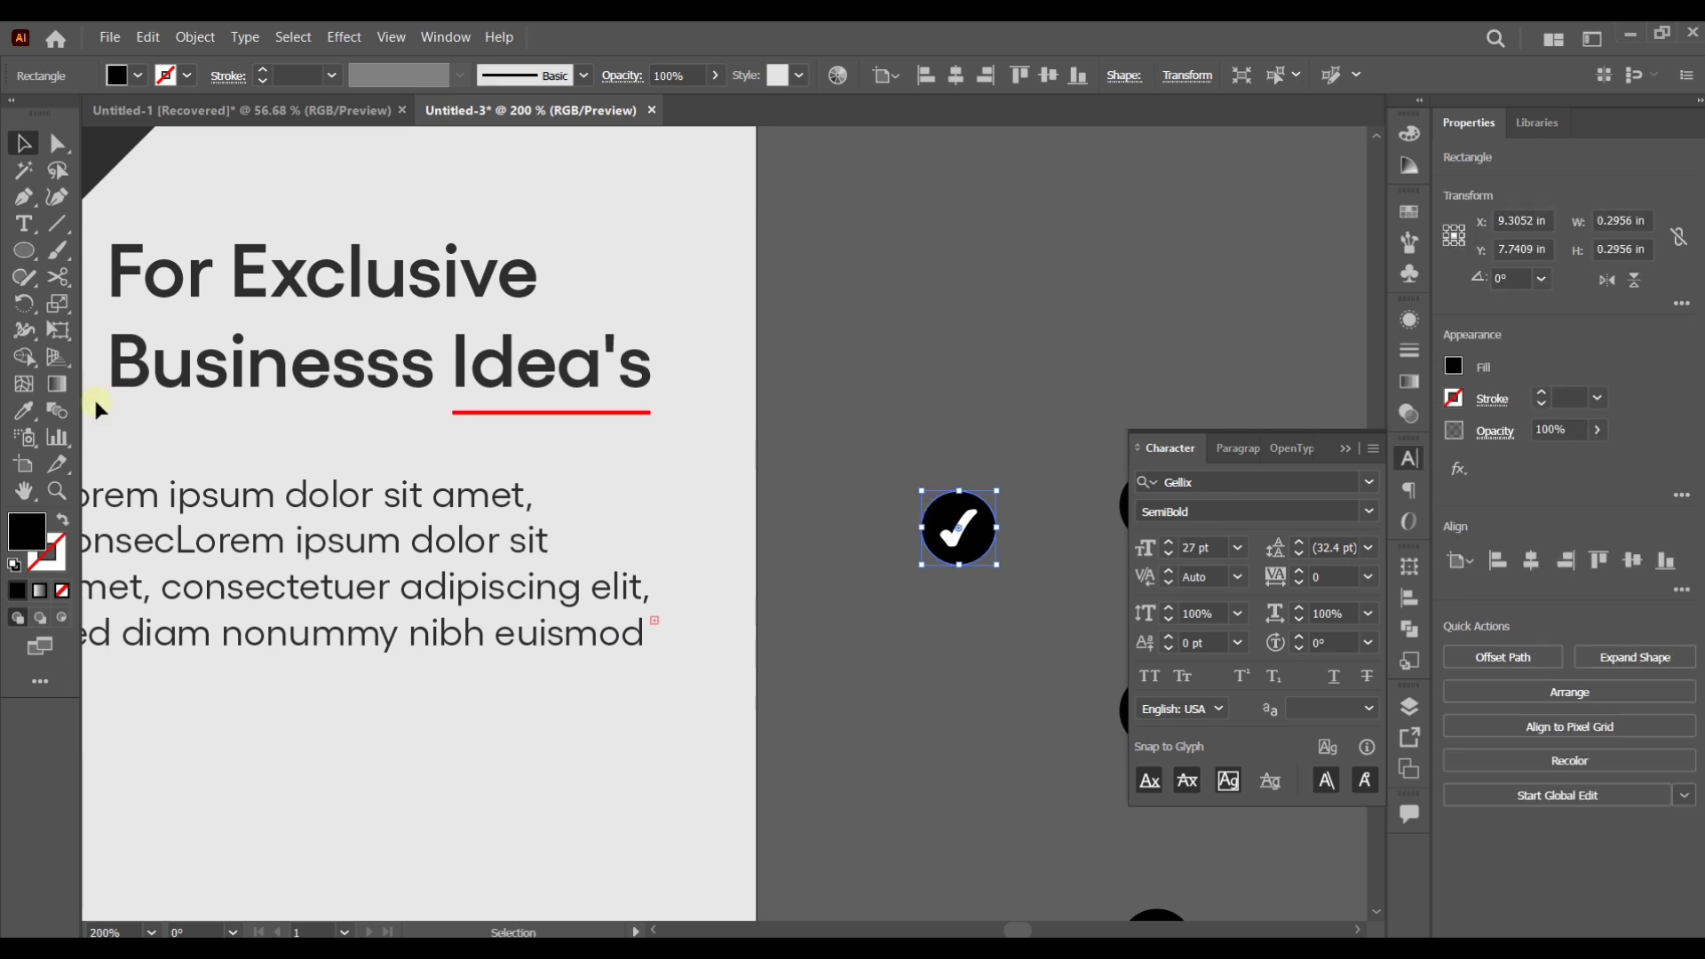
Step: Colour the checkmark red and place it beside the paragraph under the tagline
click(24, 410)
scroll(323, 483, down, 3)
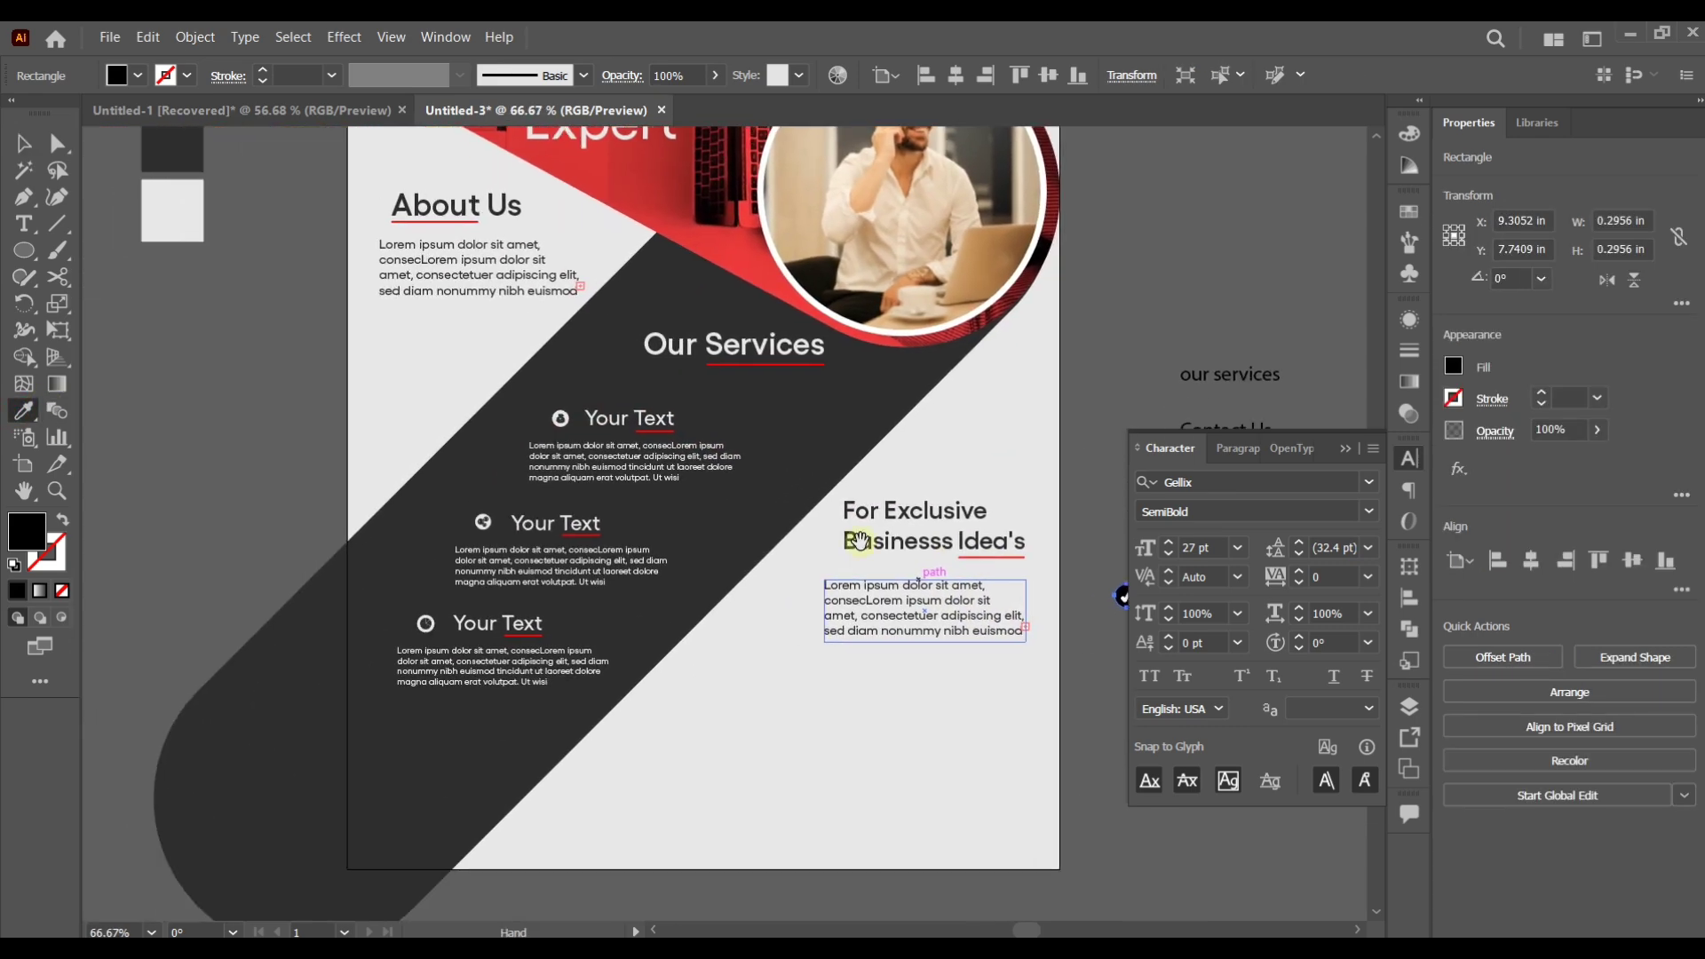
drag(224, 393, 169, 578)
click(146, 242)
drag(506, 590, 98, 370)
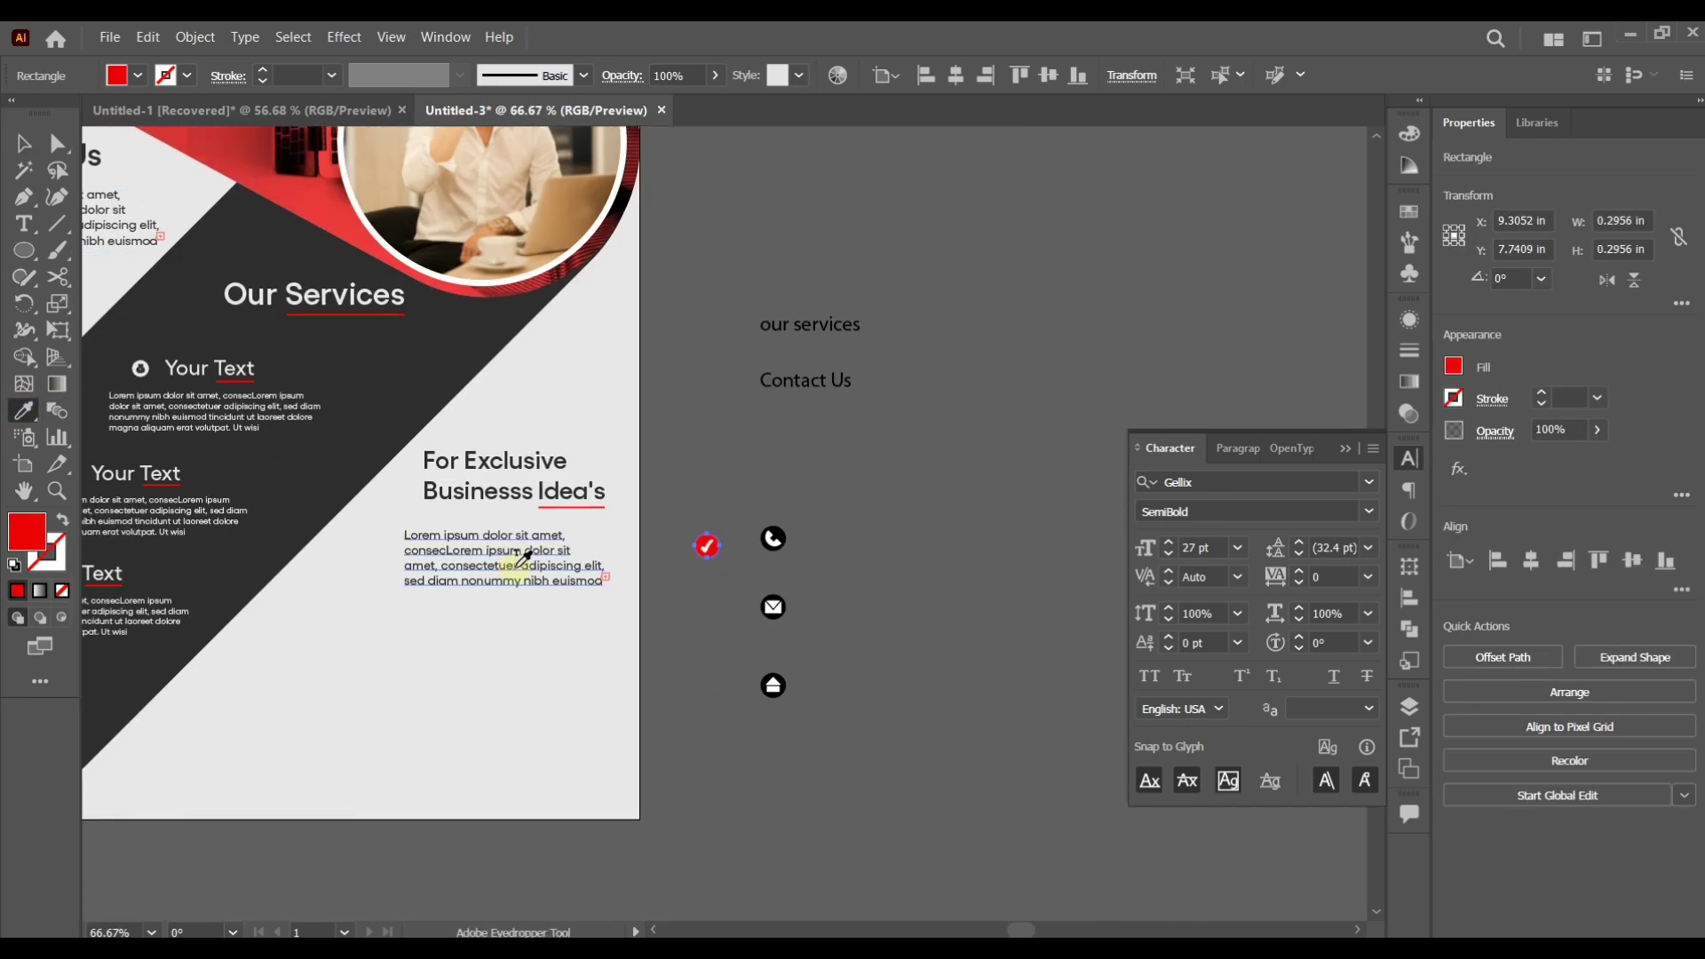
click(26, 137)
click(686, 628)
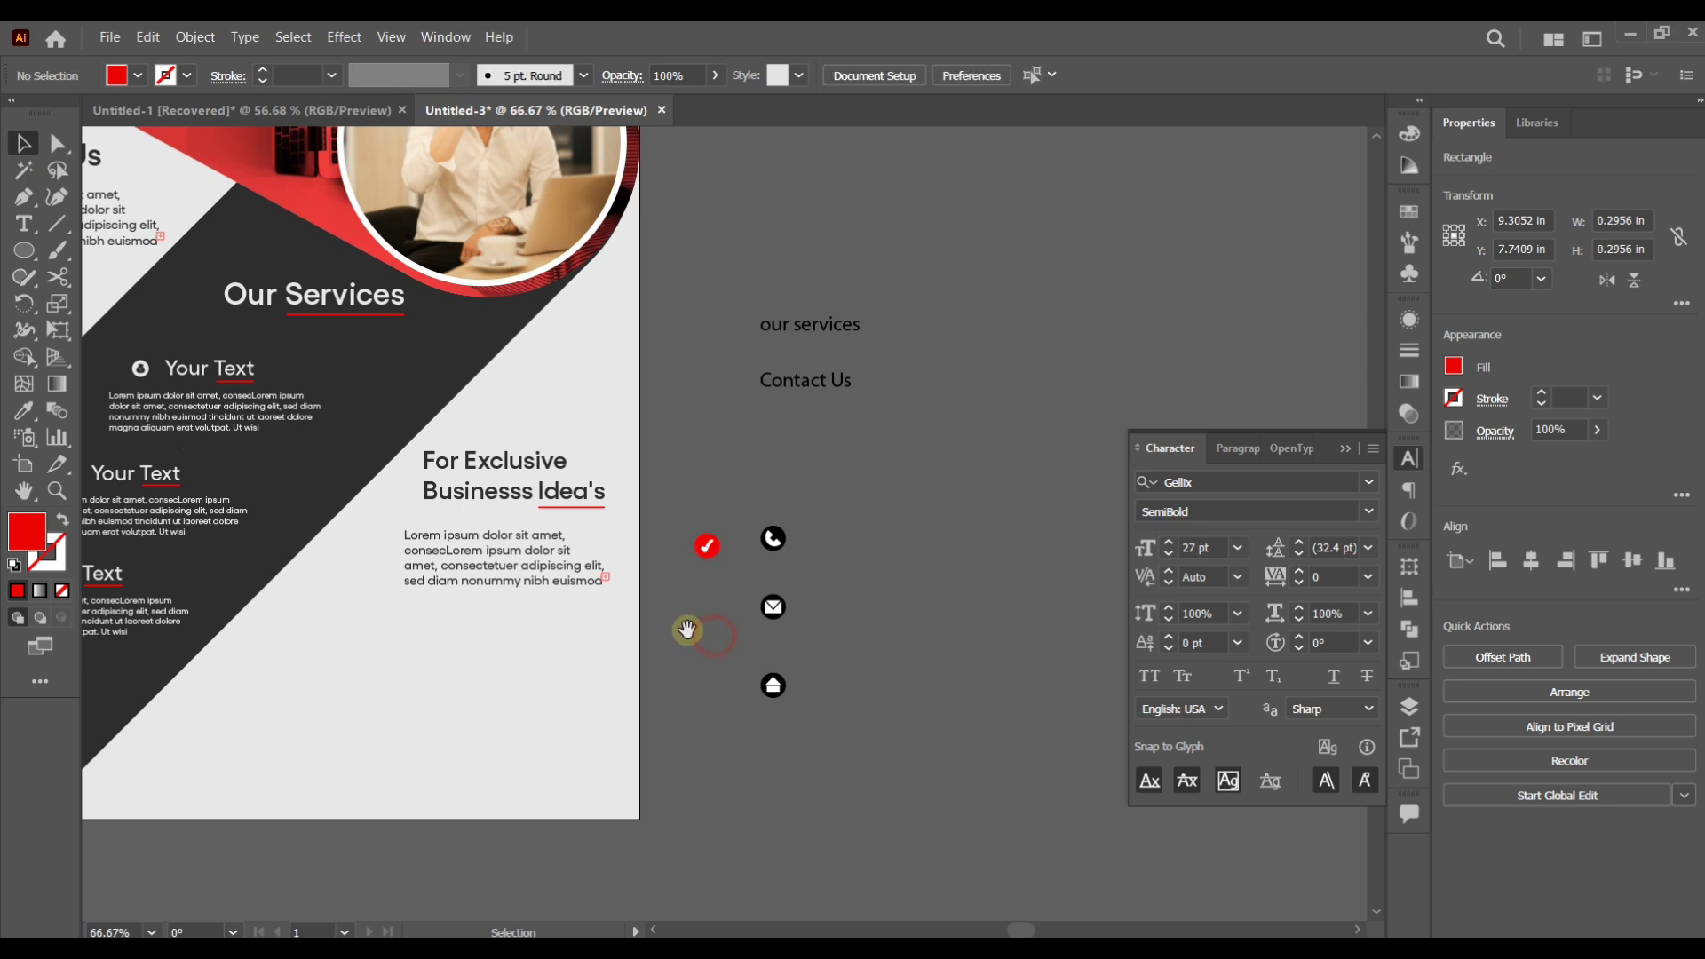
scroll(792, 557, left, 3)
drag(833, 572, 489, 572)
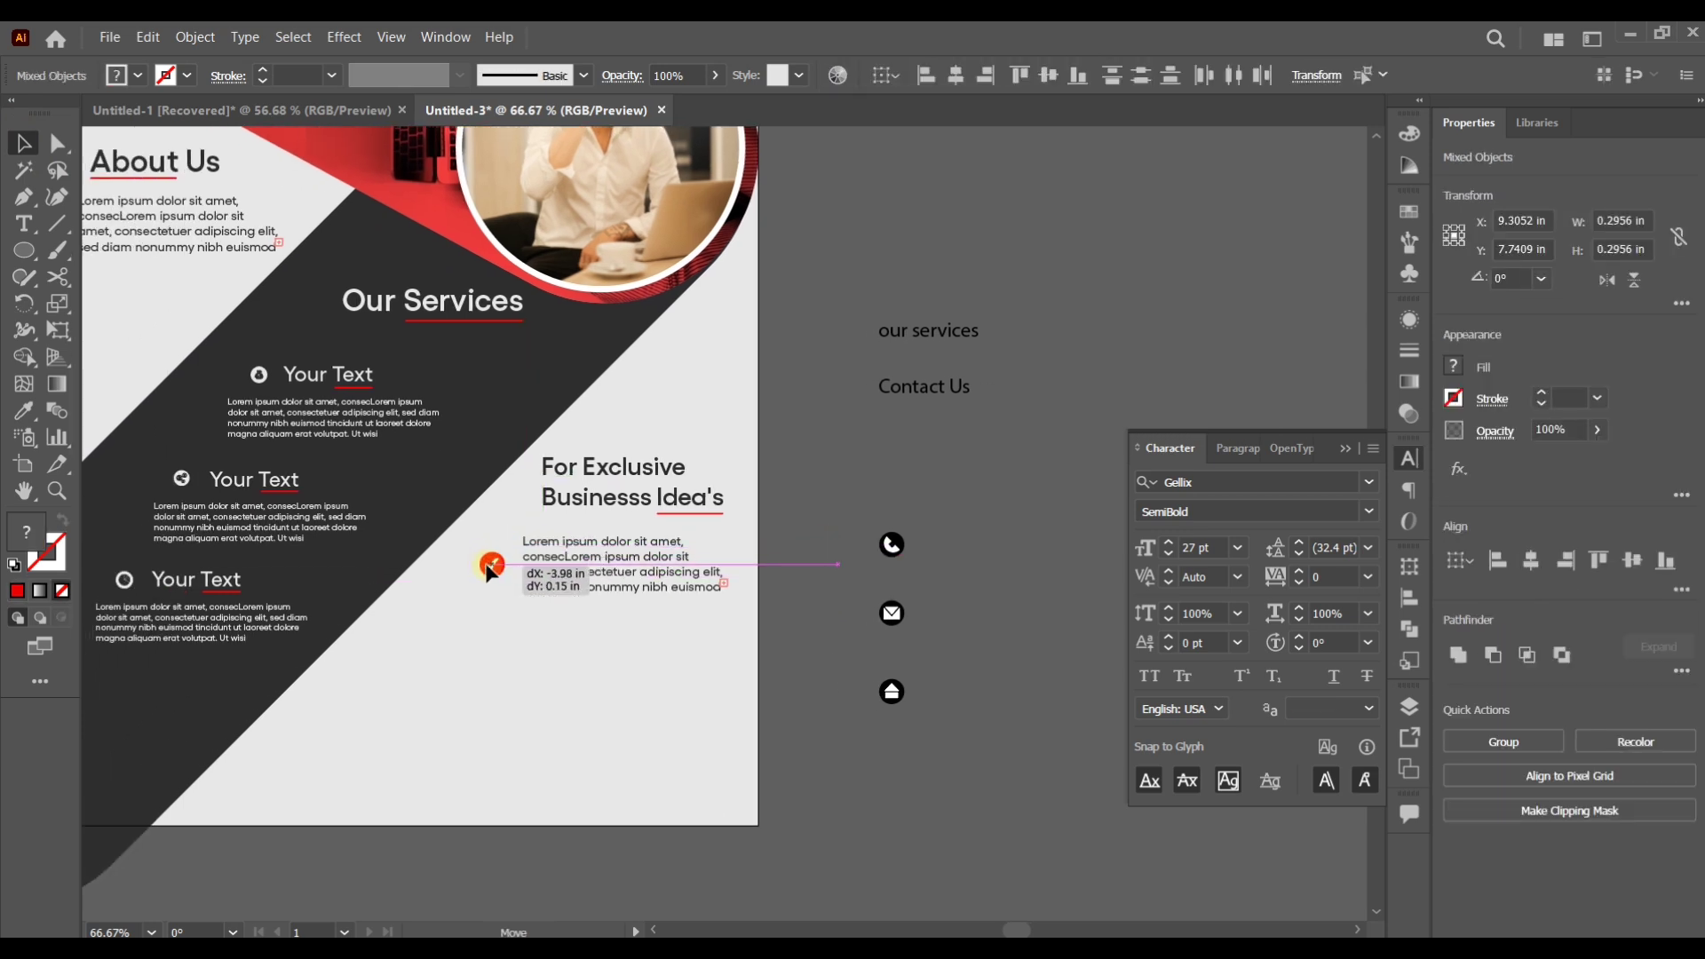
drag(489, 573, 490, 574)
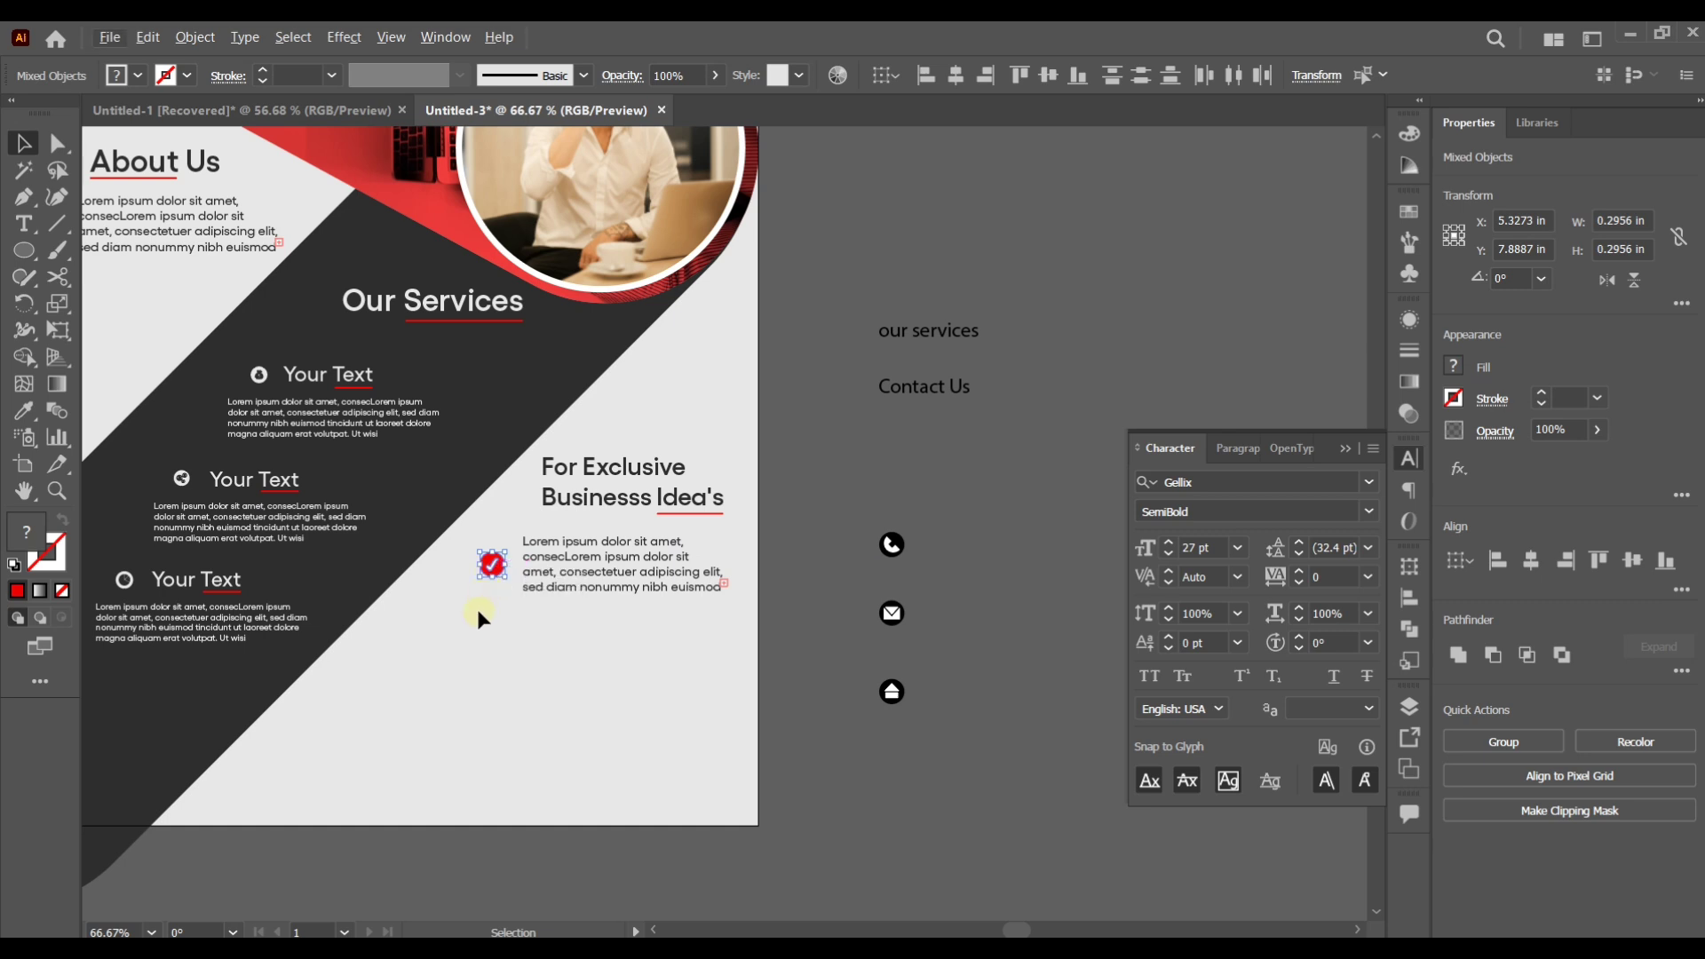
mouse_move(473, 636)
mouse_down()
mouse_move(619, 585)
mouse_move(604, 560)
mouse_move(576, 648)
mouse_up()
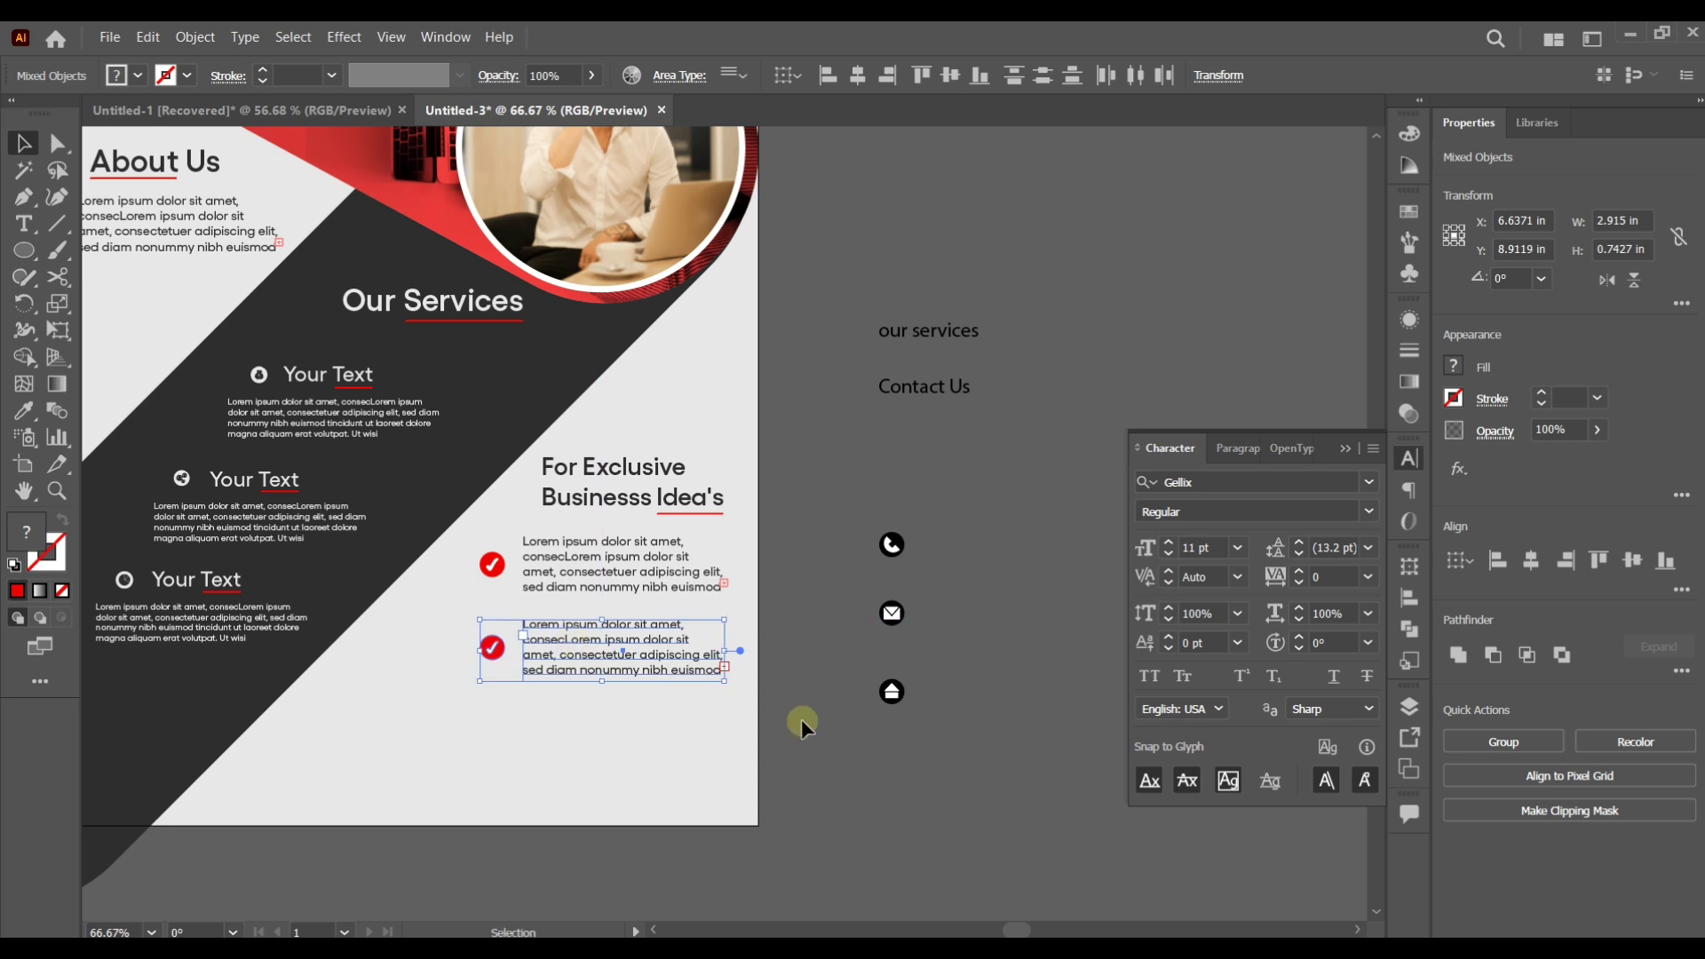
Step: Draw an 8.49 × 0.47 in red footer rectangle across the artboard bottom
click(875, 767)
drag(856, 755, 813, 695)
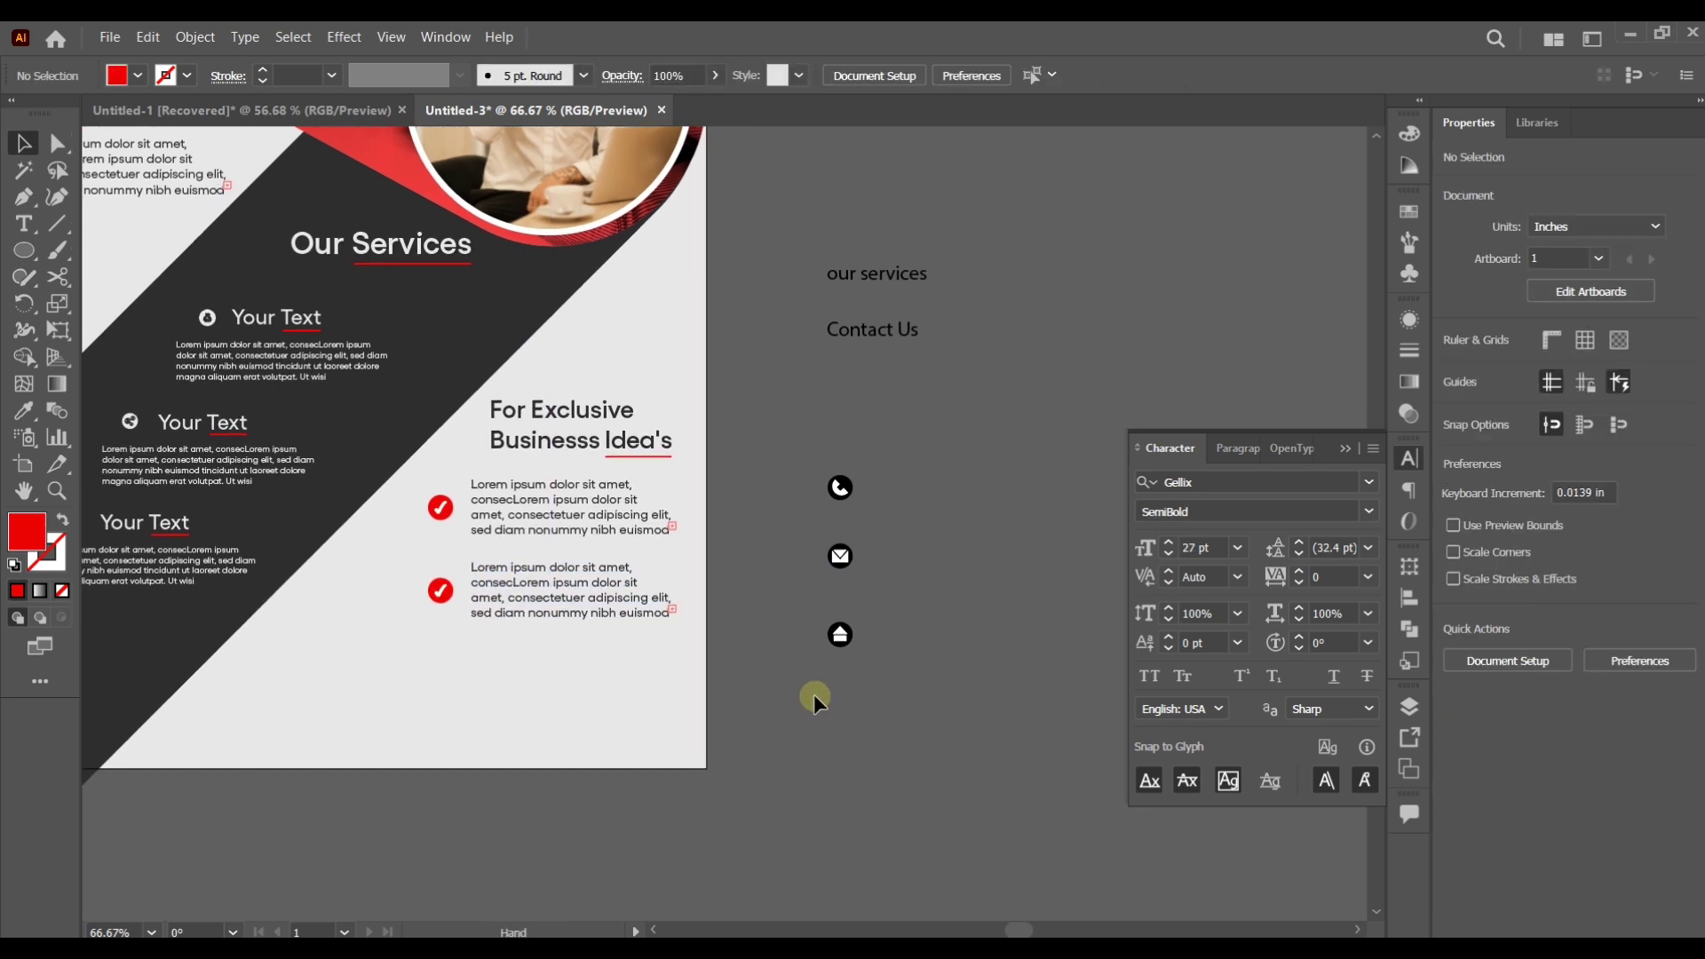
drag(700, 761, 867, 768)
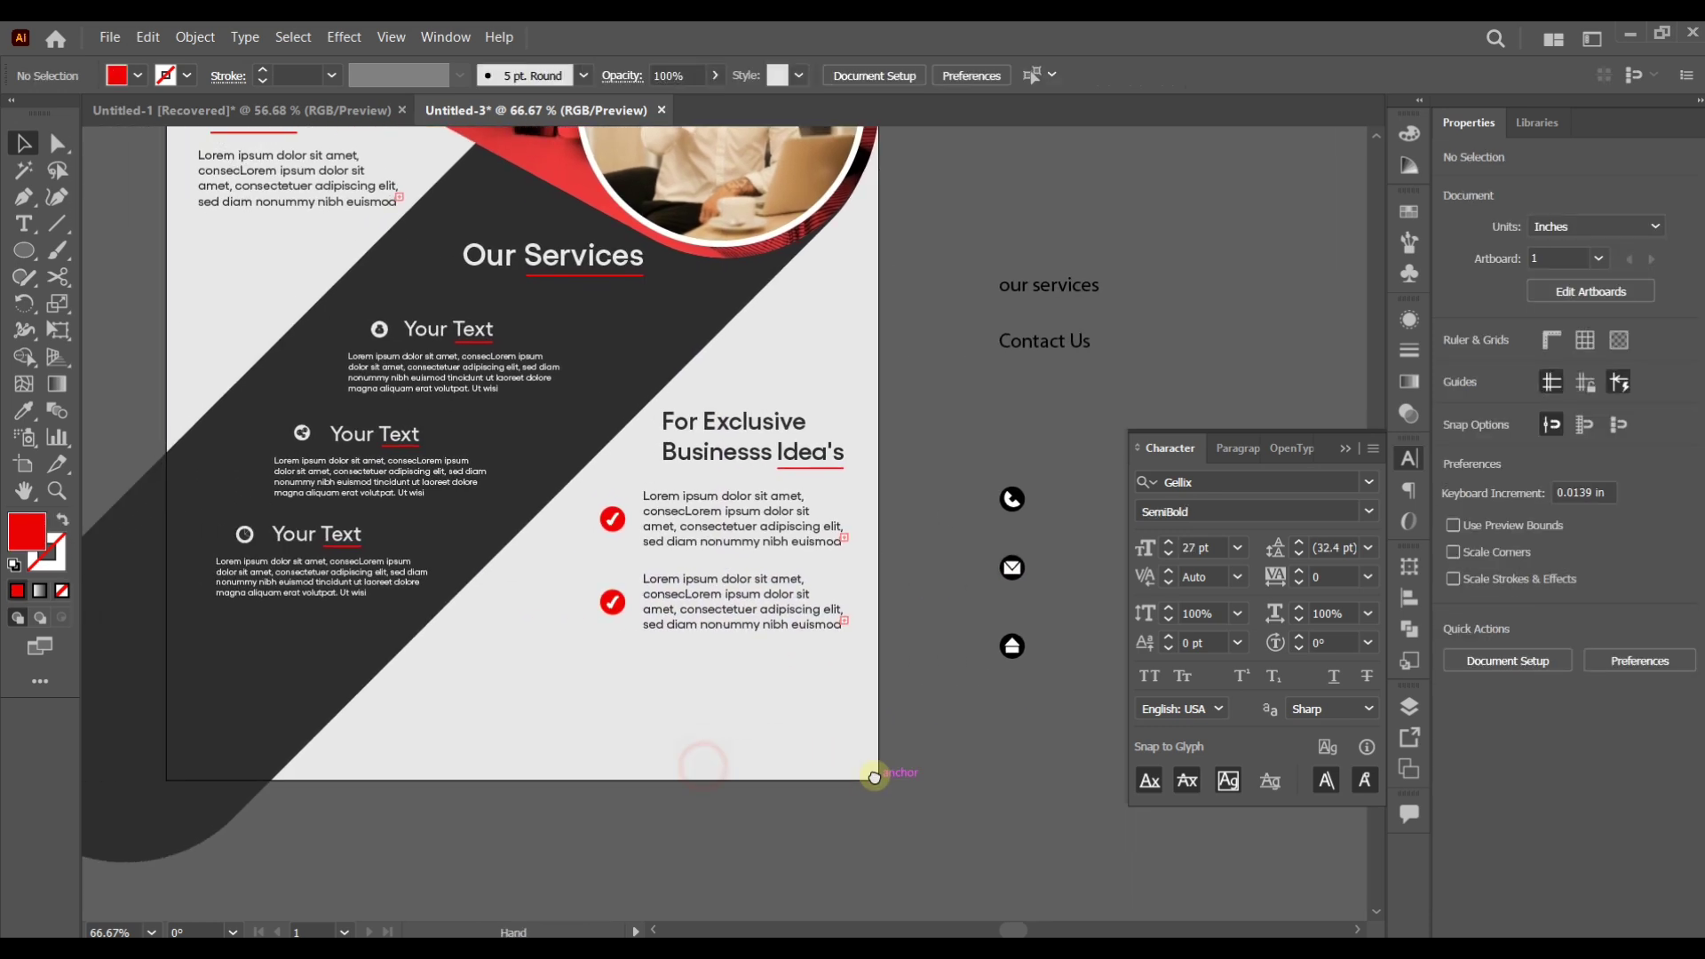
drag(24, 260, 102, 251)
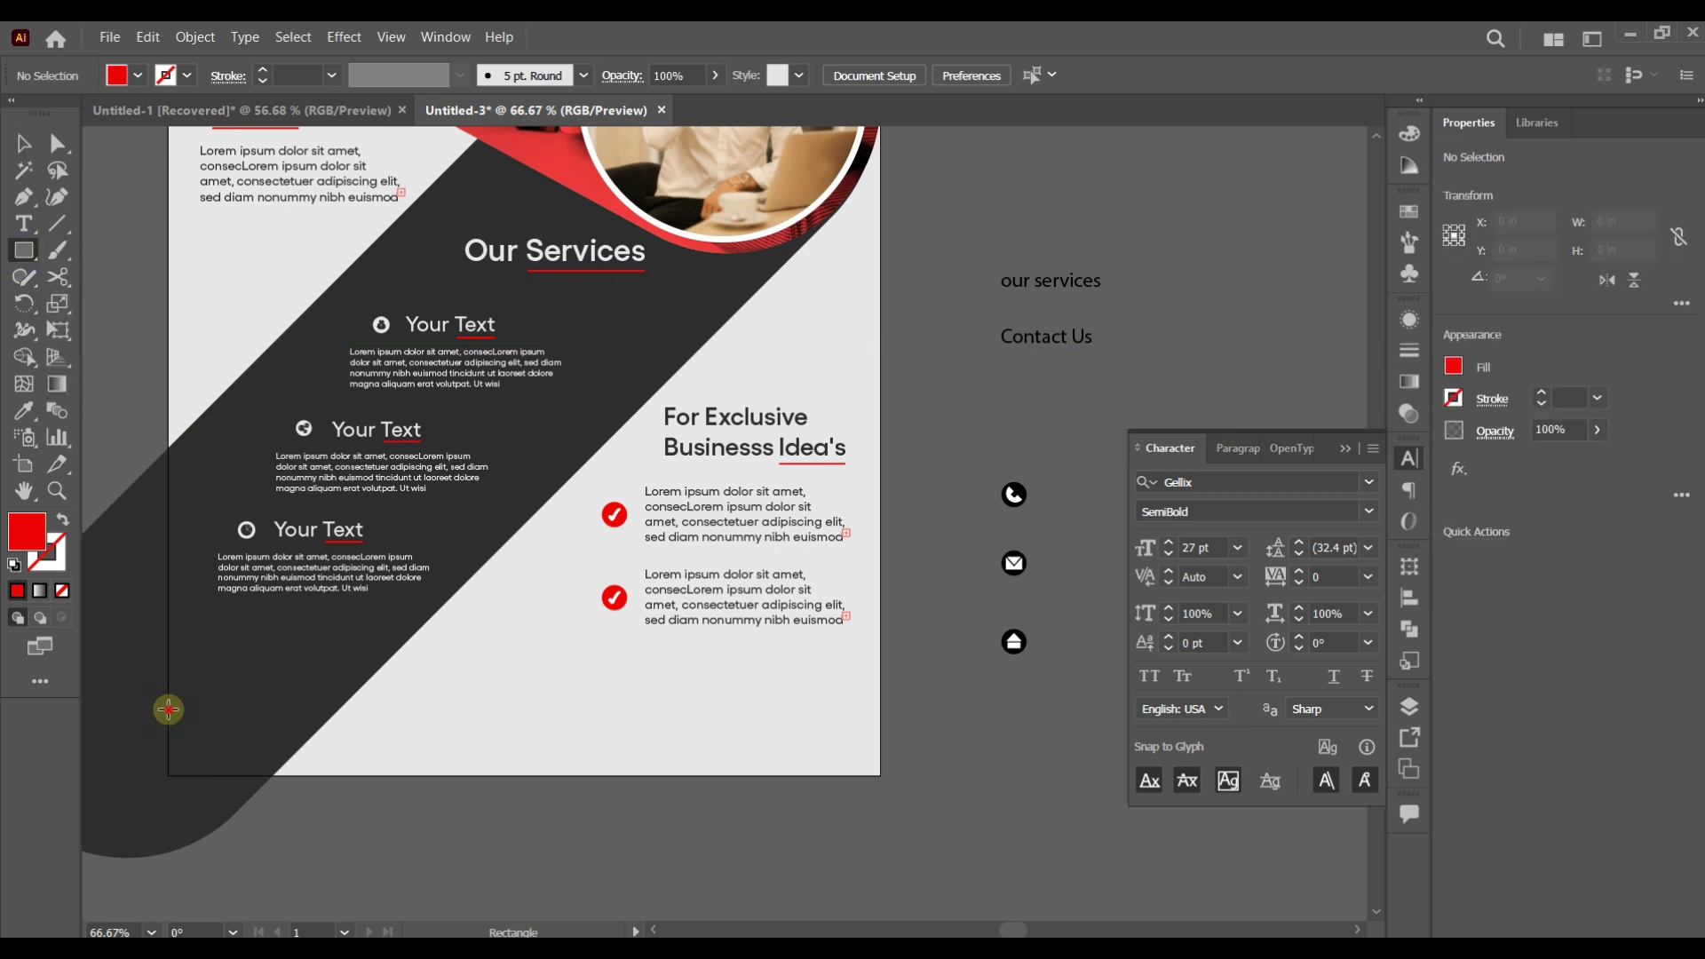
drag(169, 709, 879, 750)
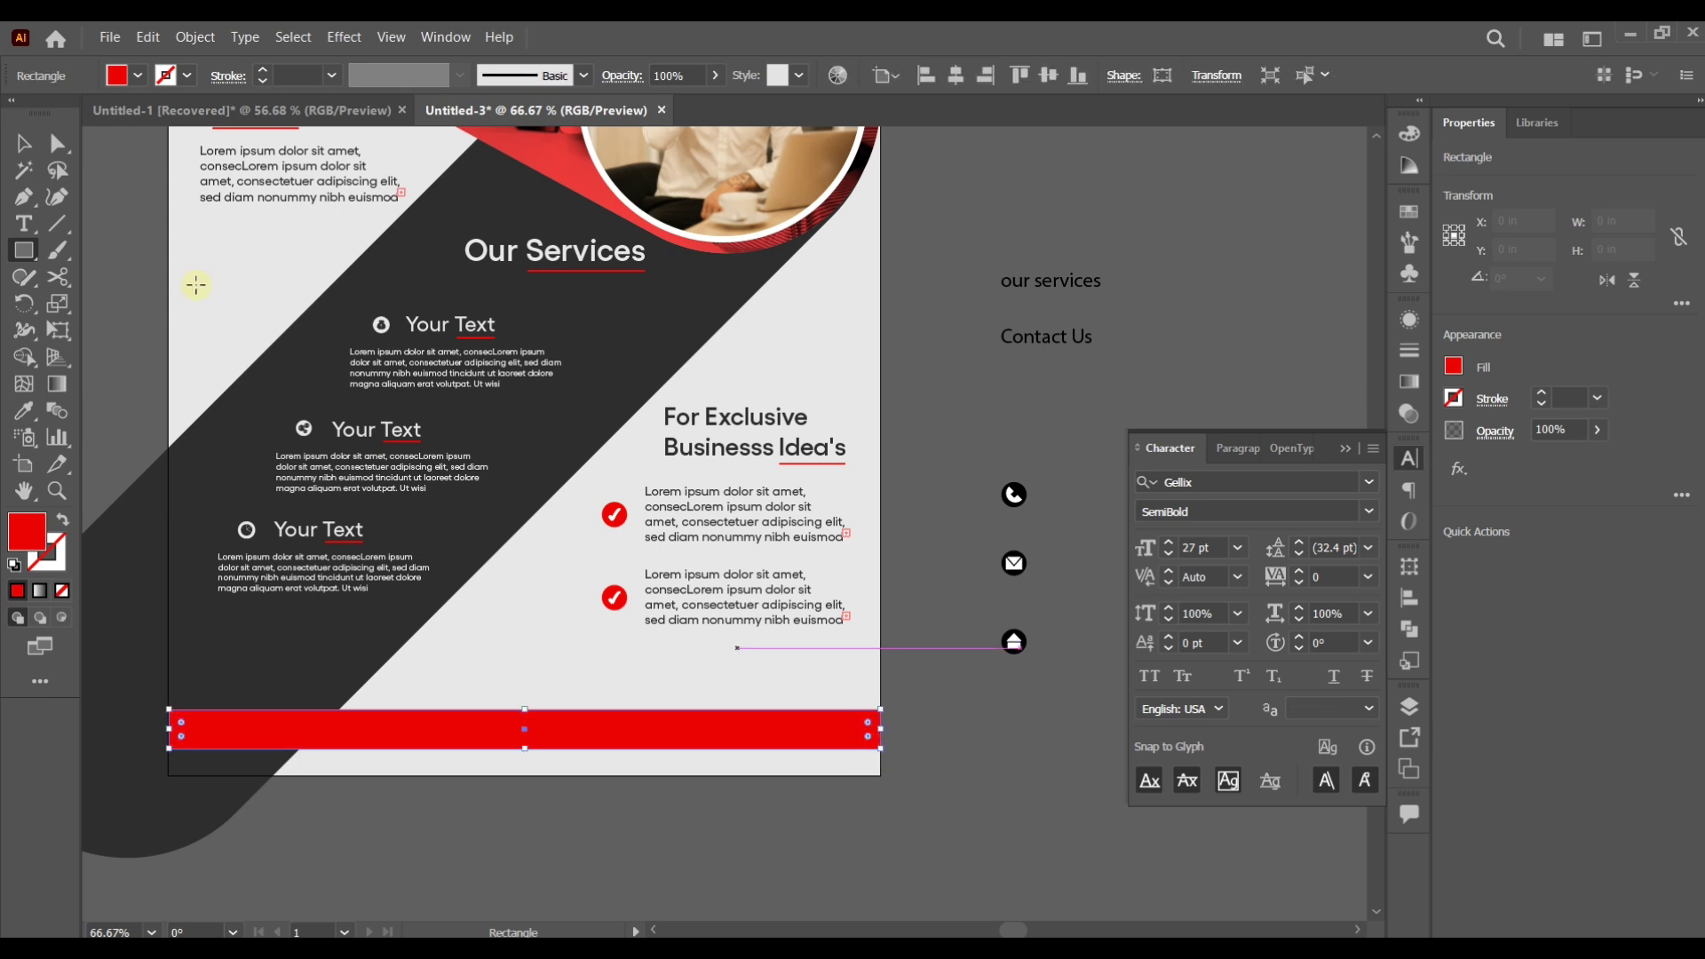
click(23, 142)
click(691, 866)
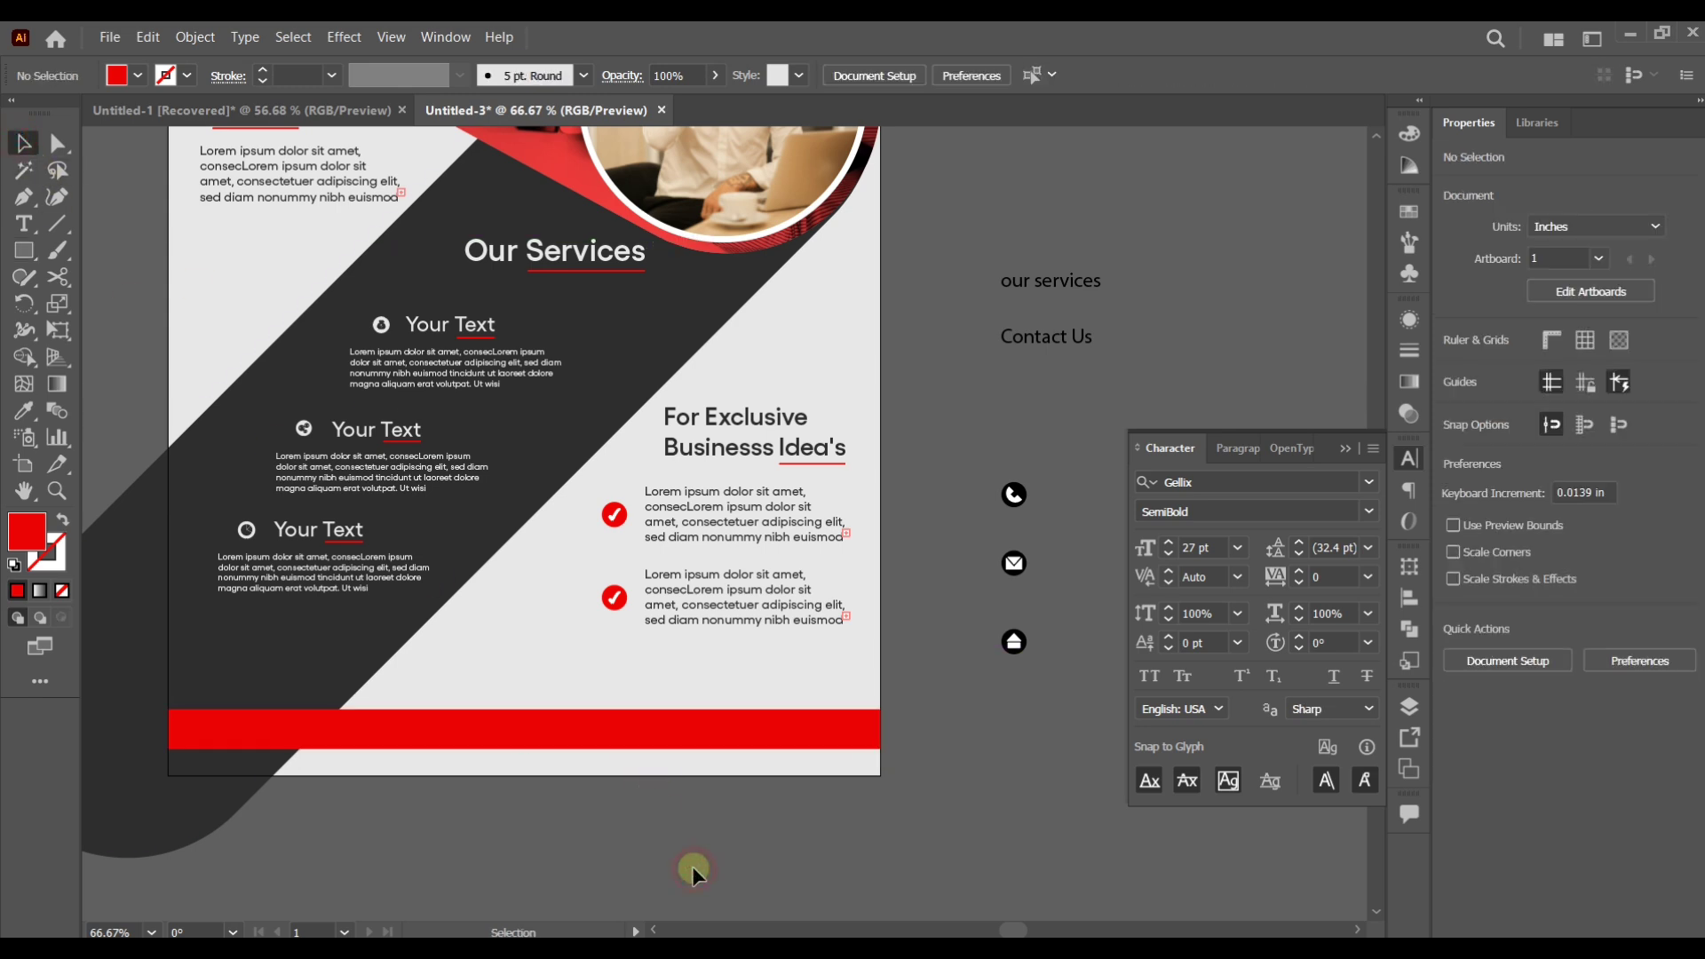
drag(691, 866, 674, 778)
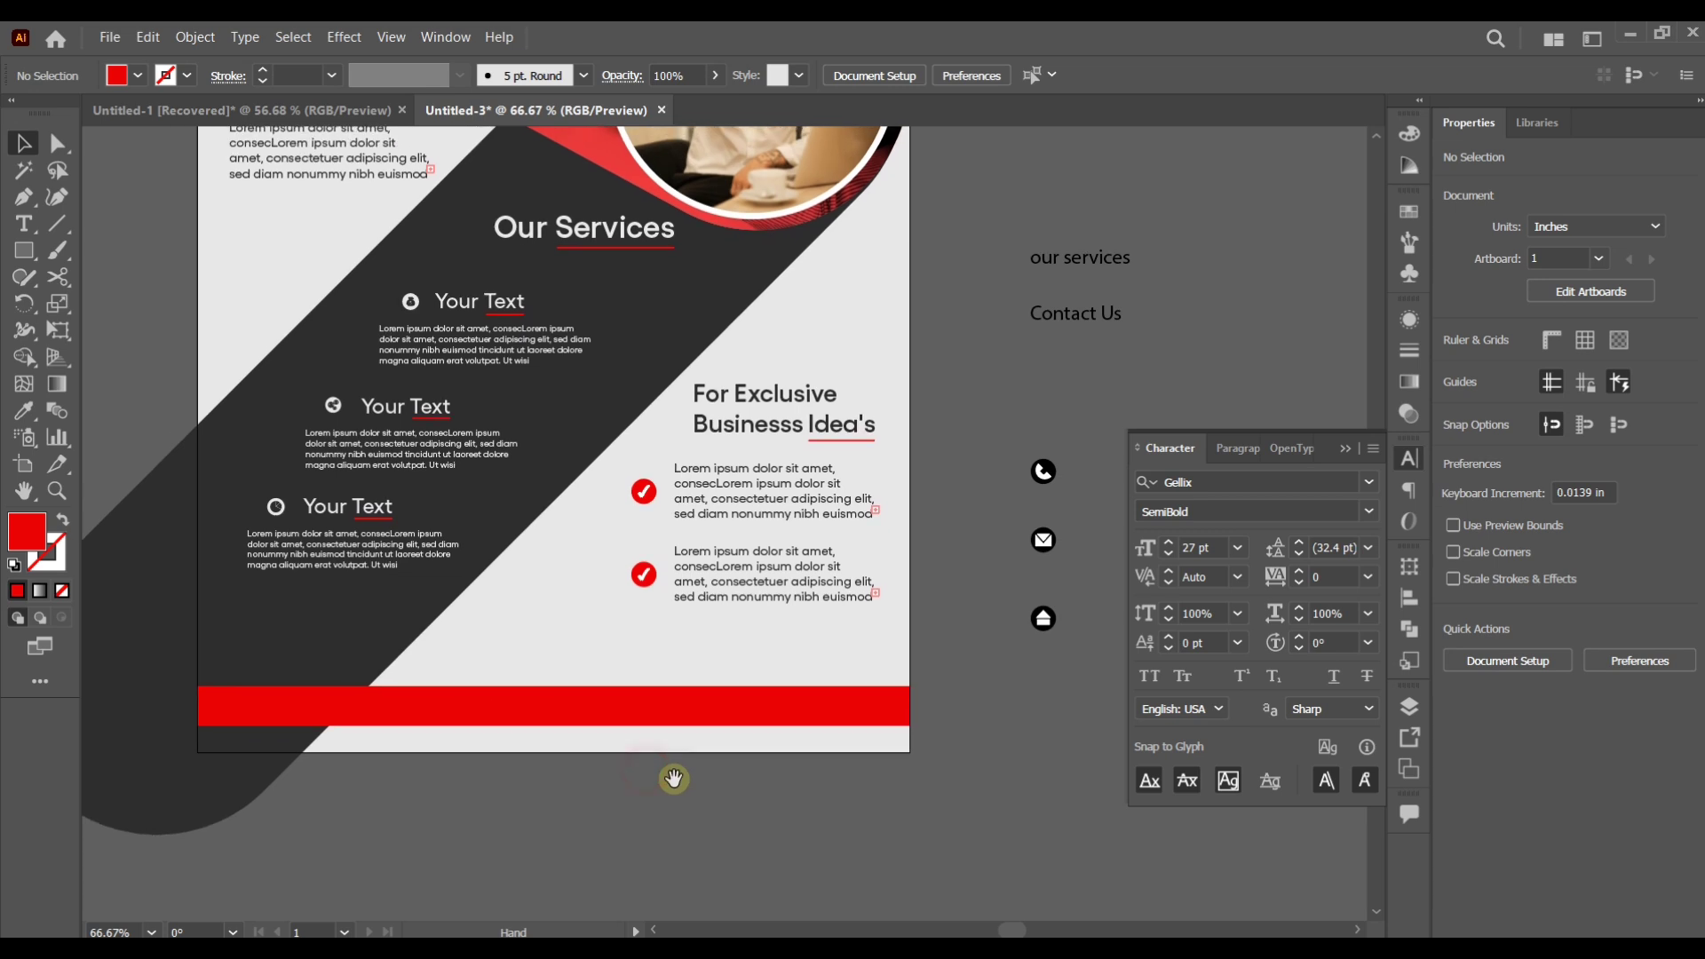
Step: Nudge the Business Ideas heading and checkmark bullets slightly lower
drag(831, 604, 839, 611)
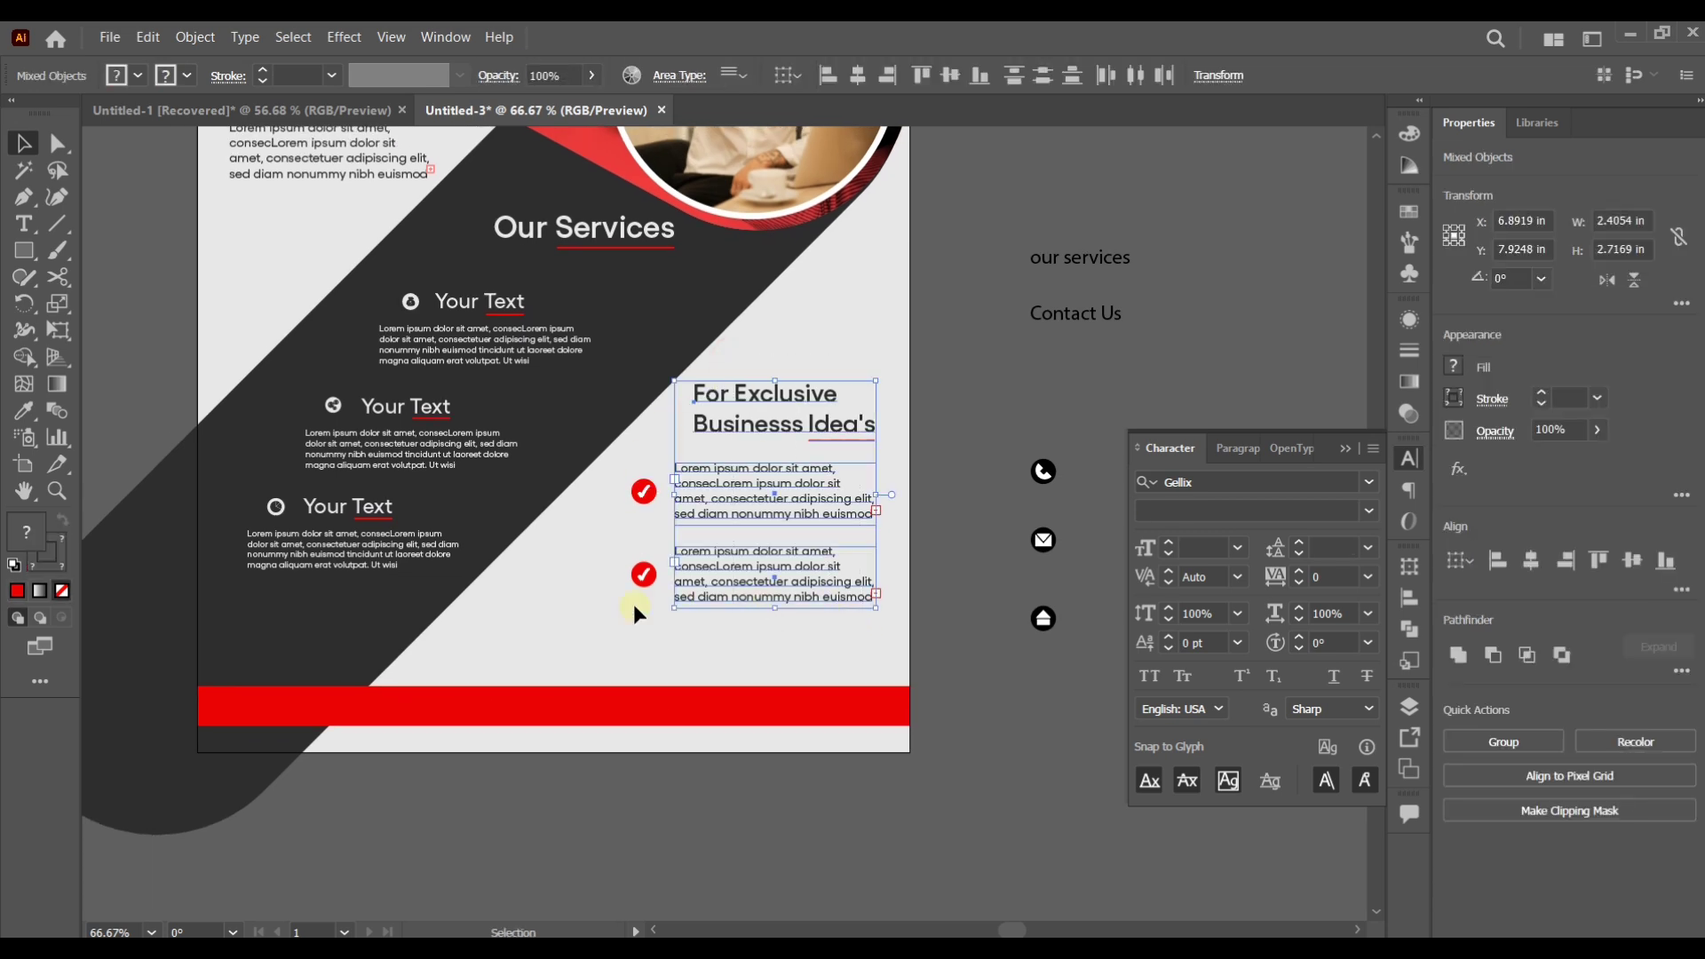
drag(629, 625, 766, 517)
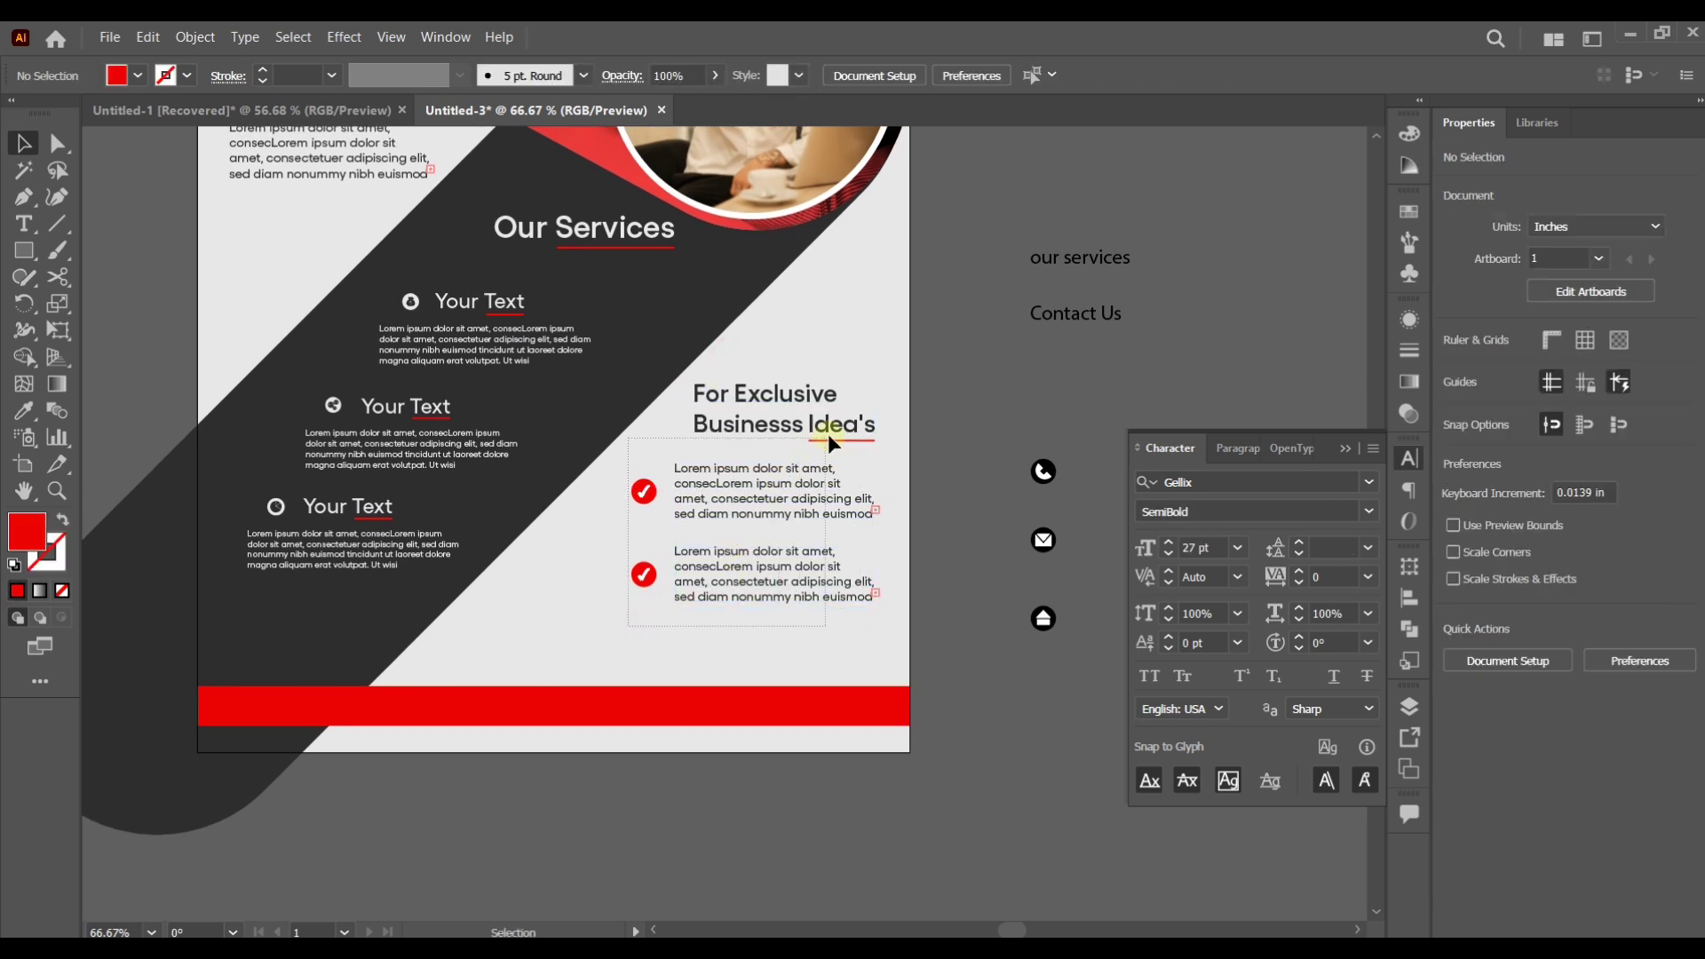
mouse_move(840, 433)
mouse_down()
mouse_move(803, 423)
mouse_move(794, 451)
mouse_up()
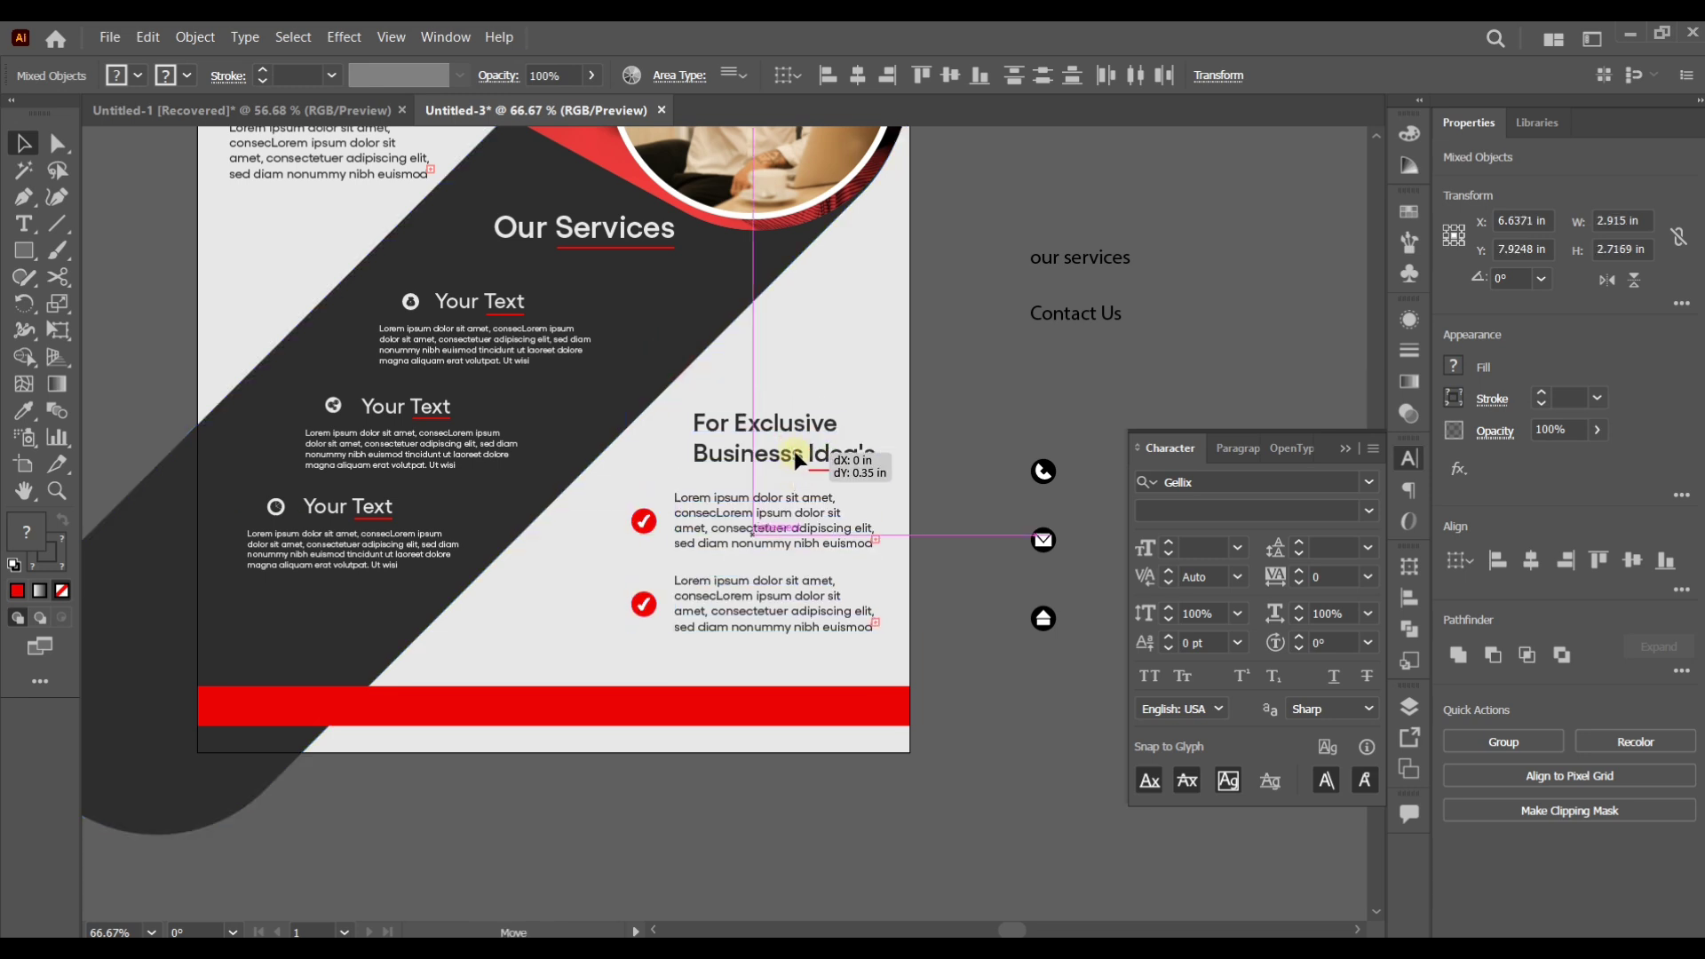
key(ctrl+shift+a)
scroll(274, 563, up, 2)
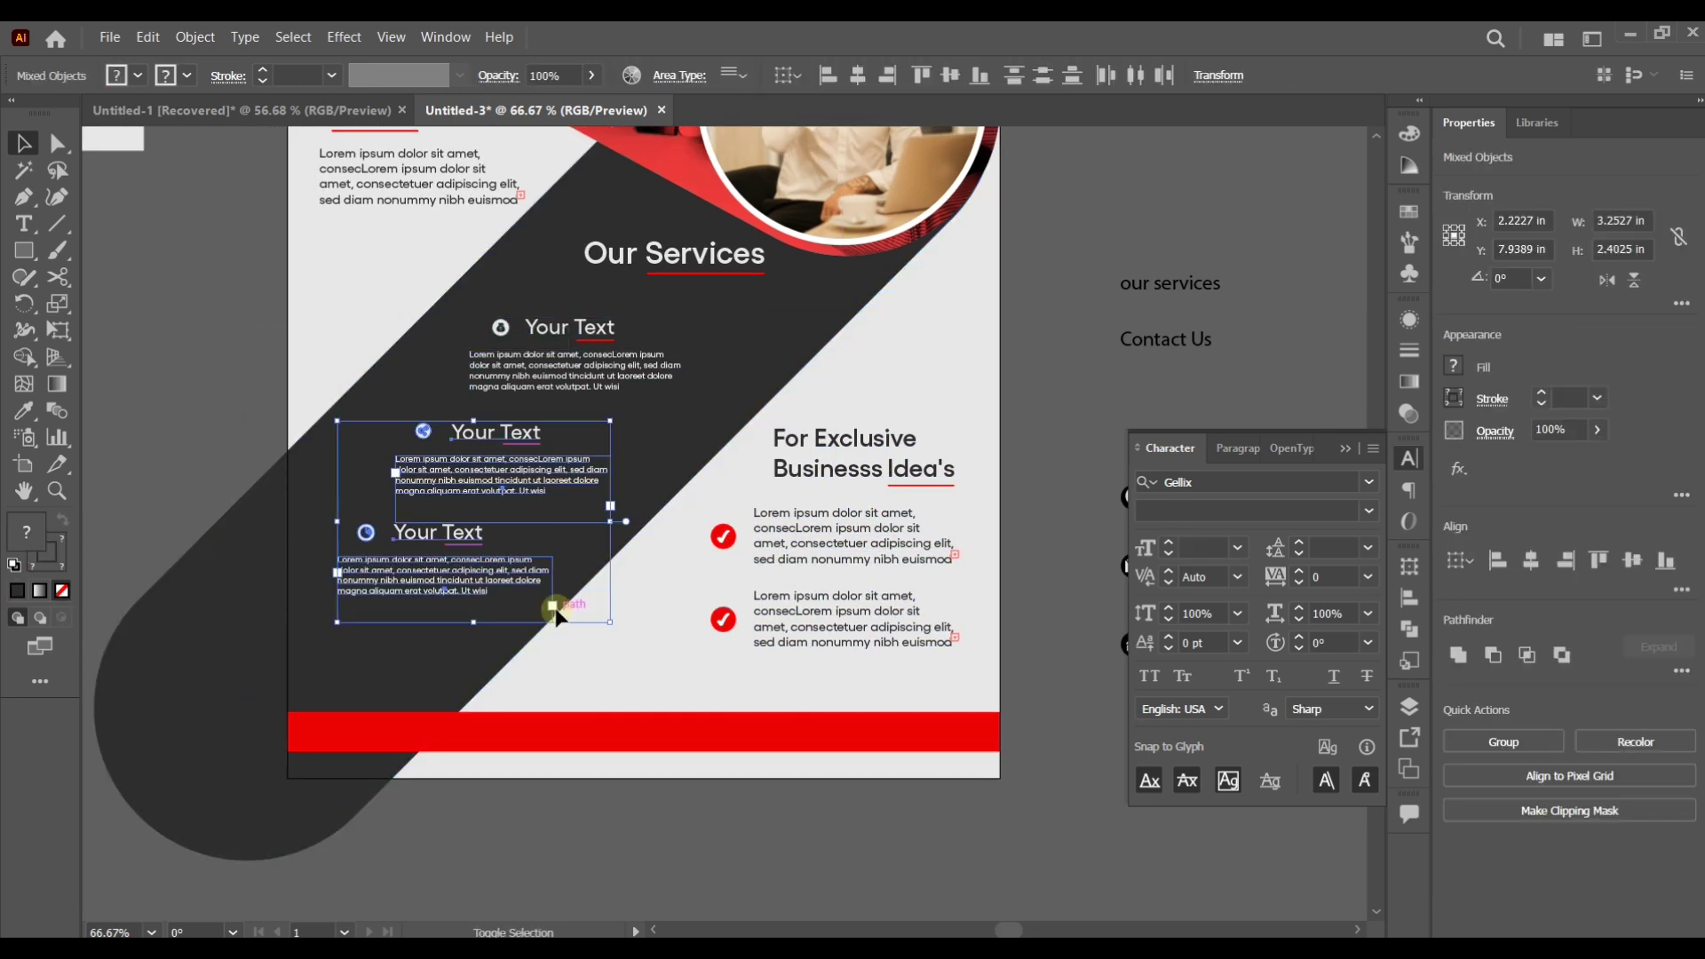
Step: Pull a vertical ruler guide and shift the bottom Your Text block left to it
drag(563, 563, 556, 588)
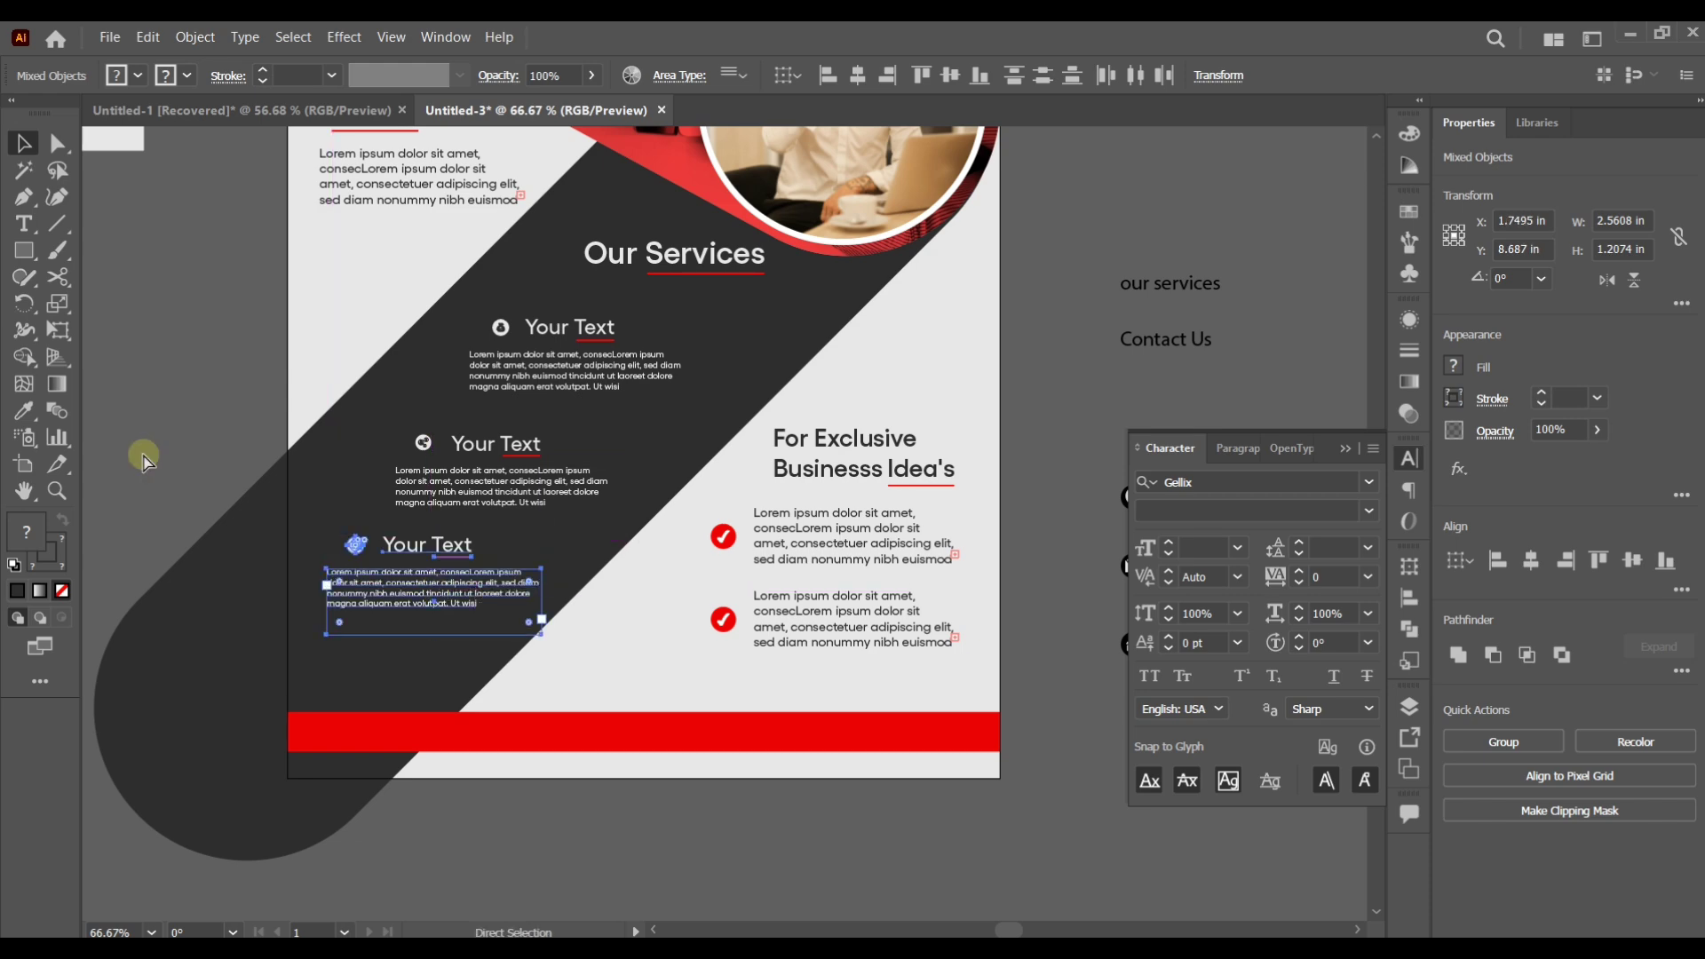
key(ctrl+r)
drag(89, 398, 321, 397)
scroll(321, 398, up, 3)
drag(266, 604, 197, 604)
scroll(444, 621, down, 3)
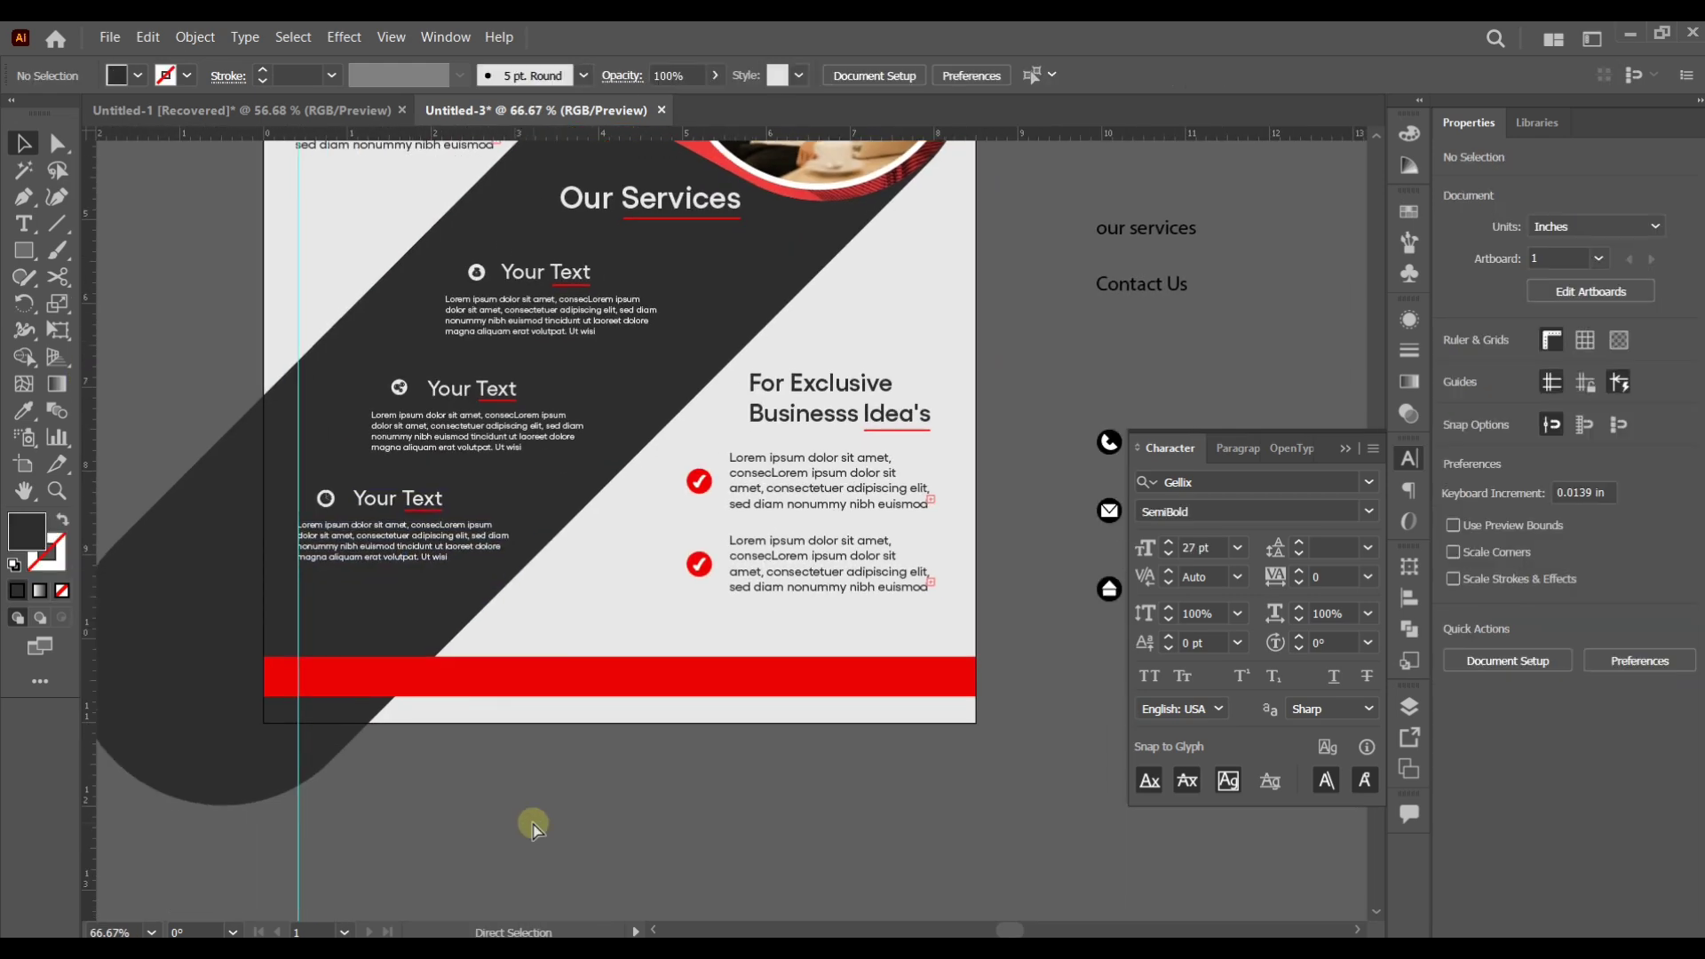
click(587, 779)
scroll(591, 764, down, 2)
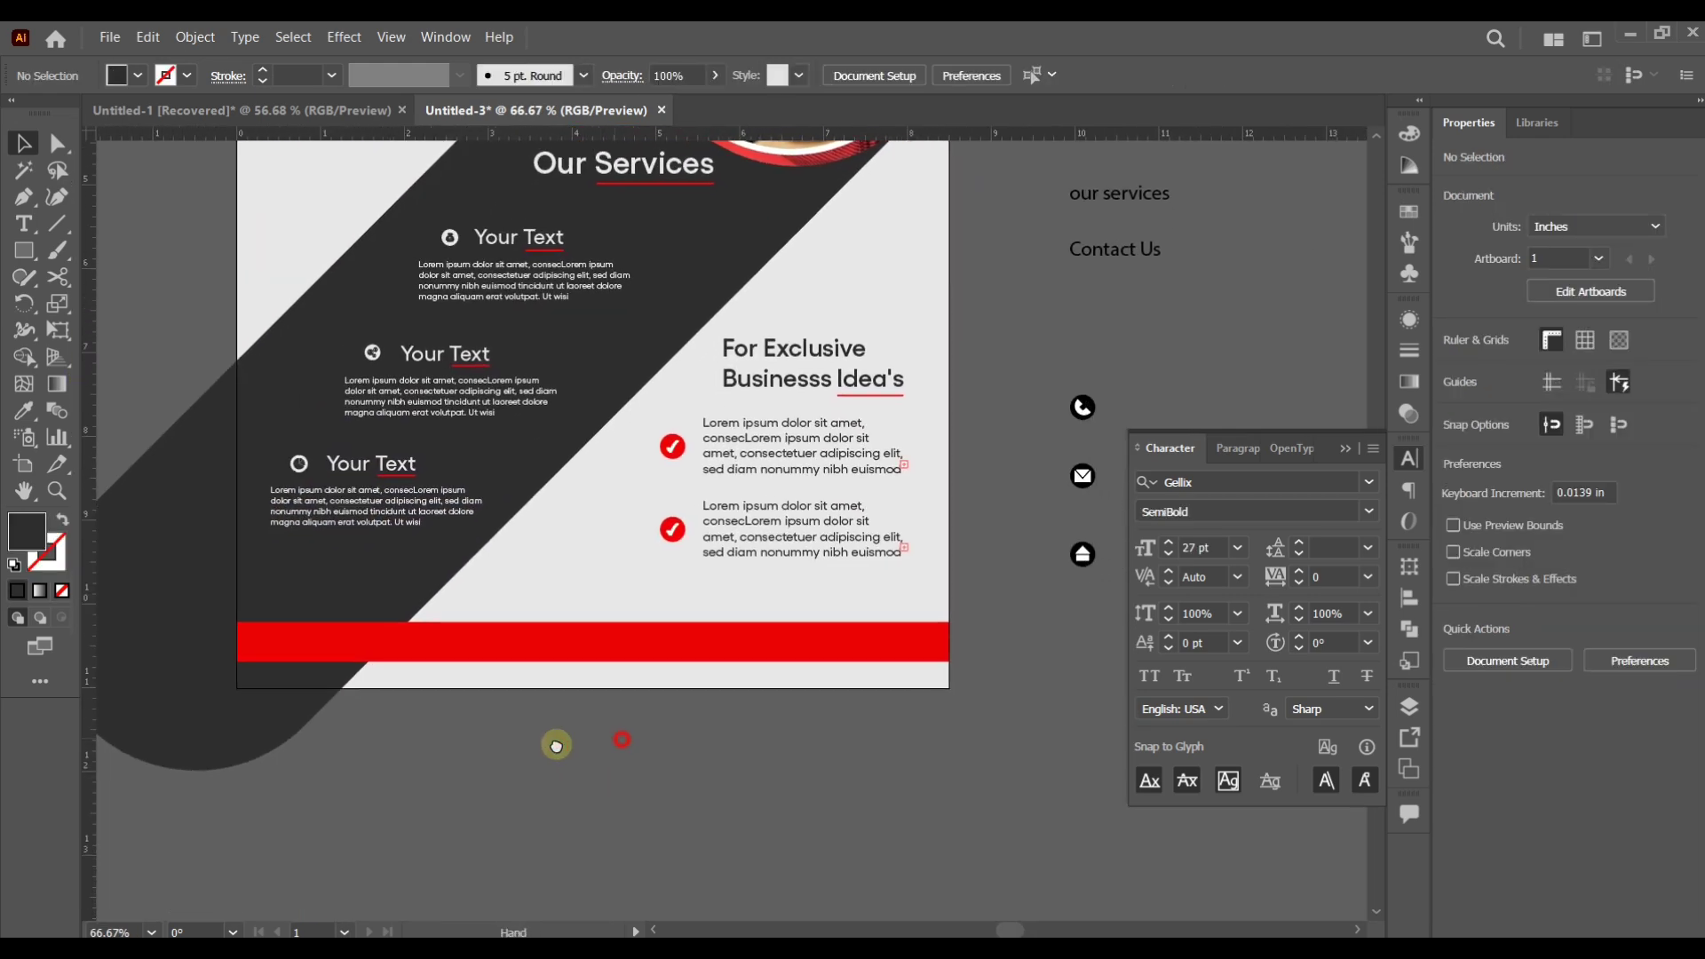
scroll(550, 746, right, 3)
Step: Move the phone, mail and home icons down to the footer's lower left
drag(970, 387, 999, 422)
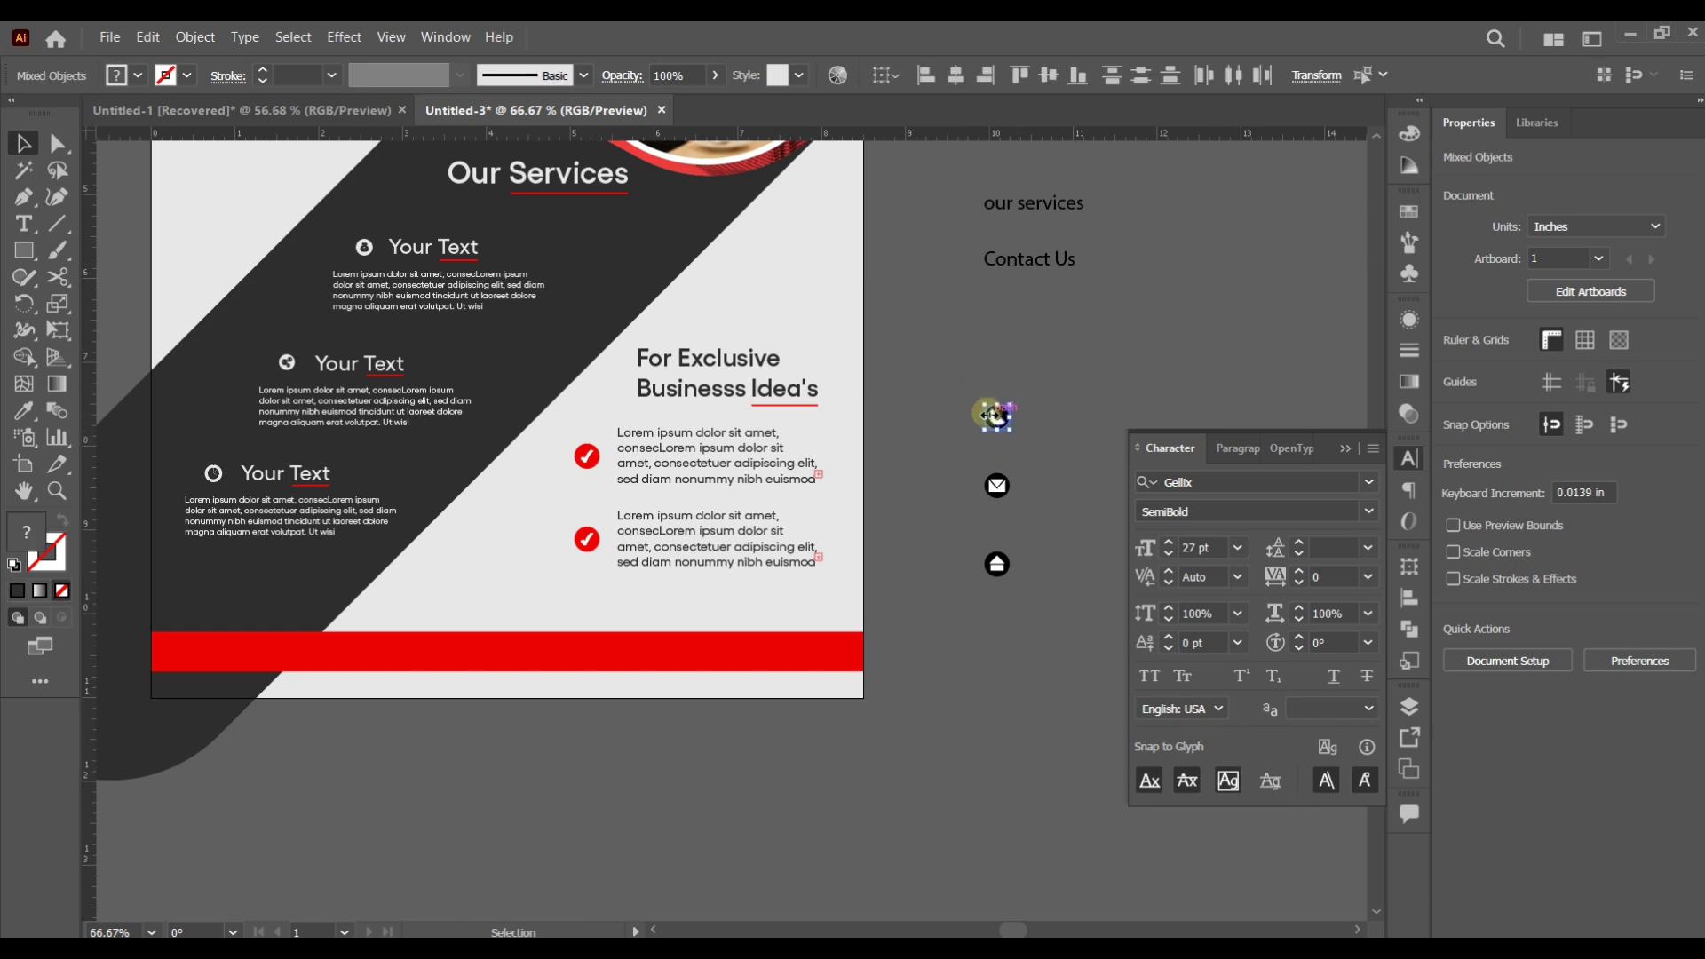
click(986, 417)
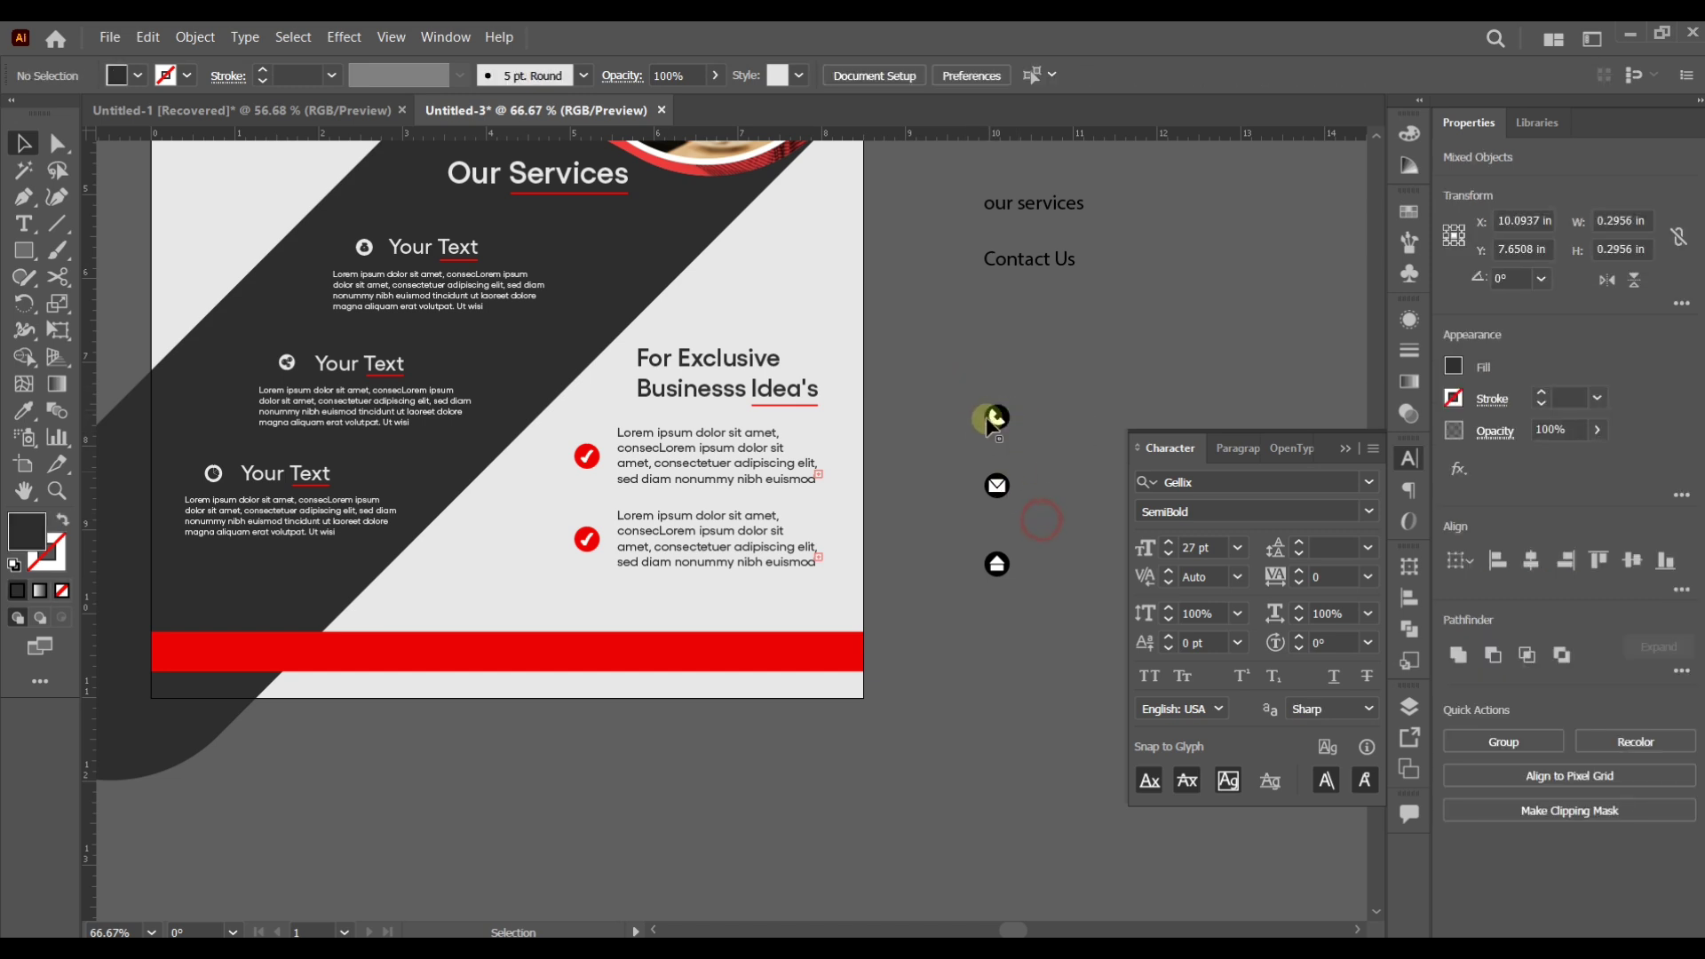
click(981, 402)
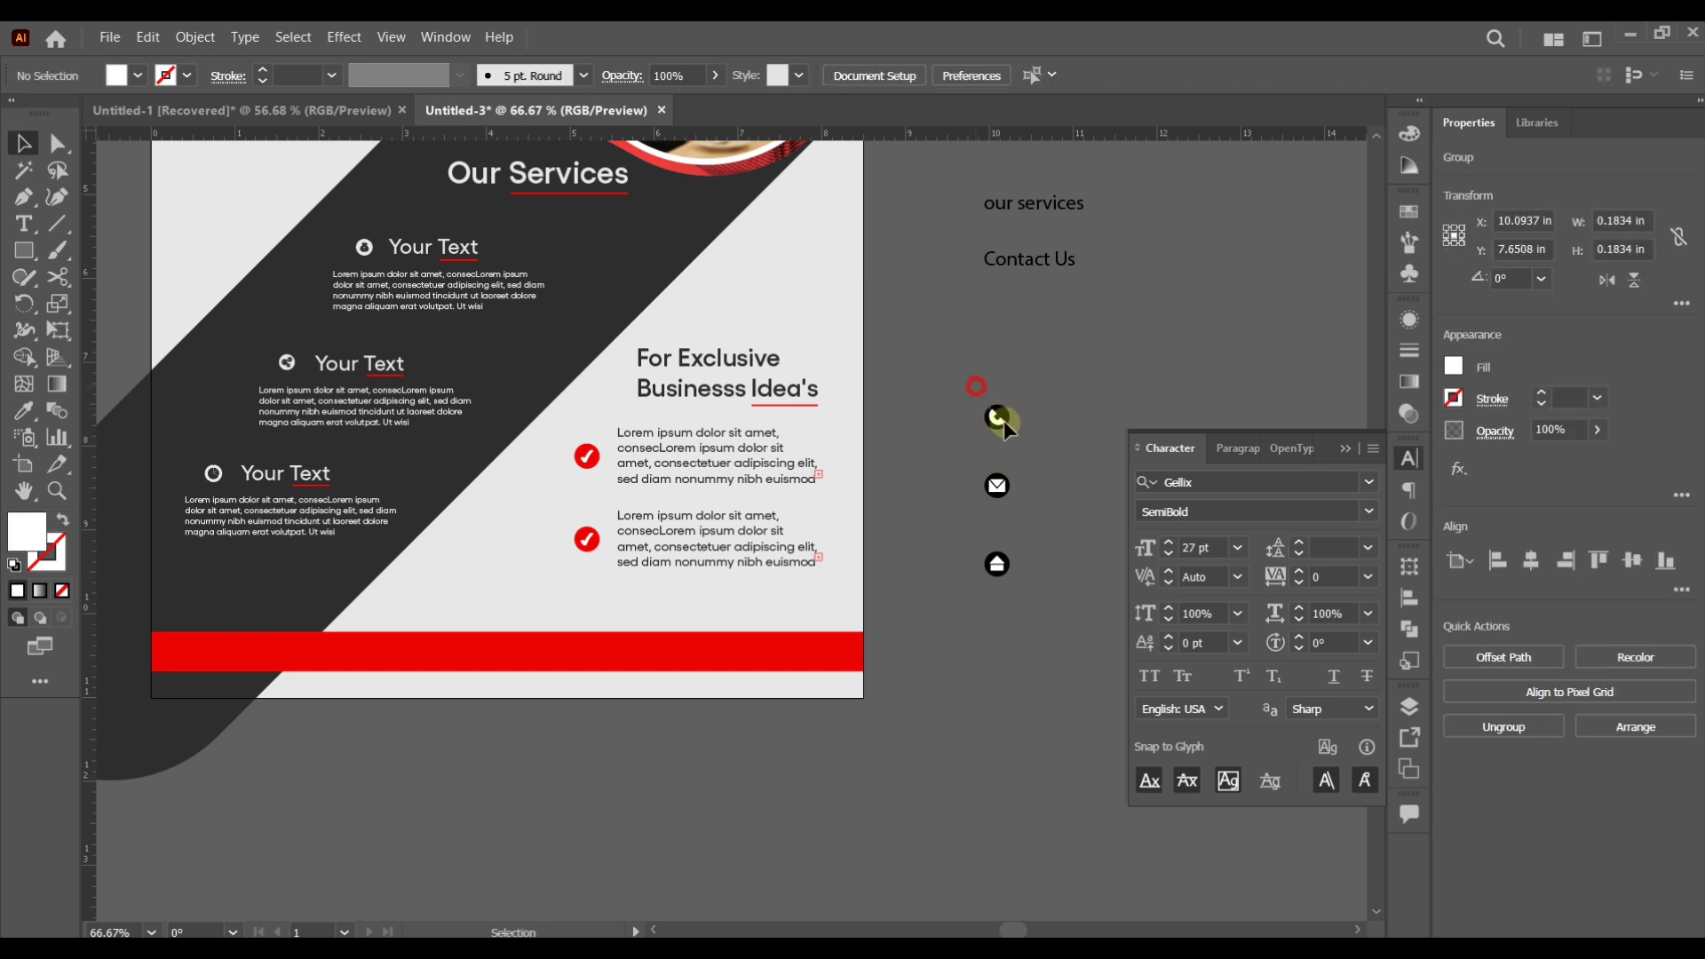
shift+click(997, 485)
shift+click(997, 564)
drag(997, 564, 241, 797)
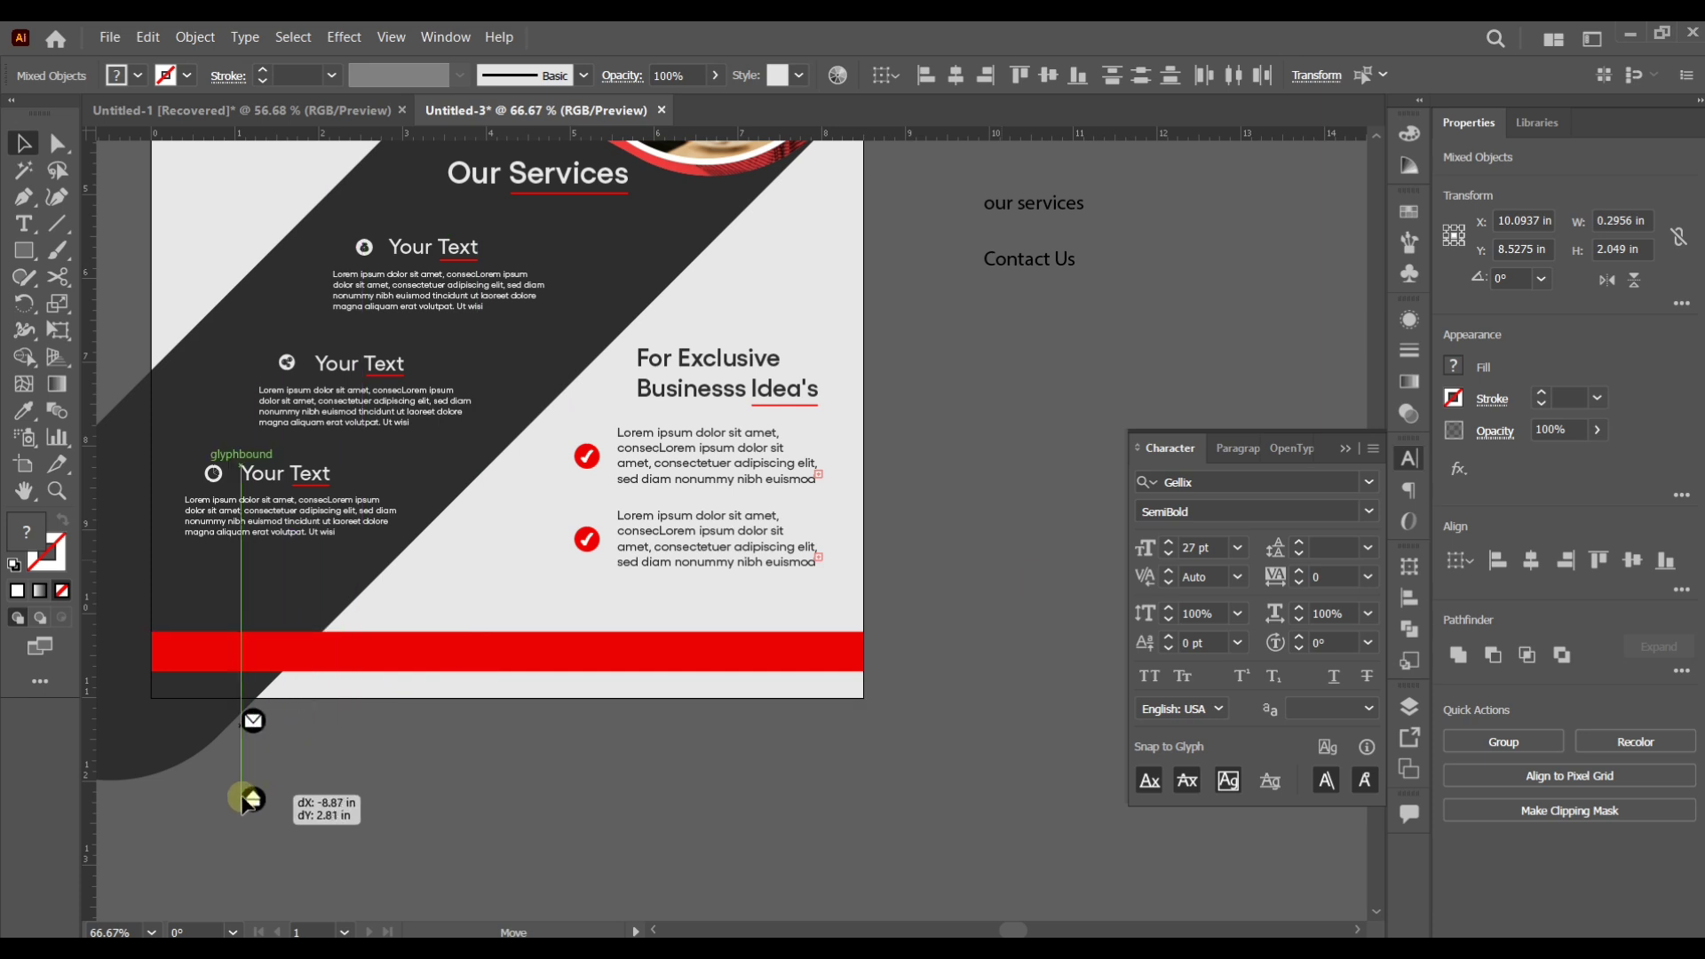
Step: Bring the icons in front of the red band, with the phone icon at its left end
right_click(242, 797)
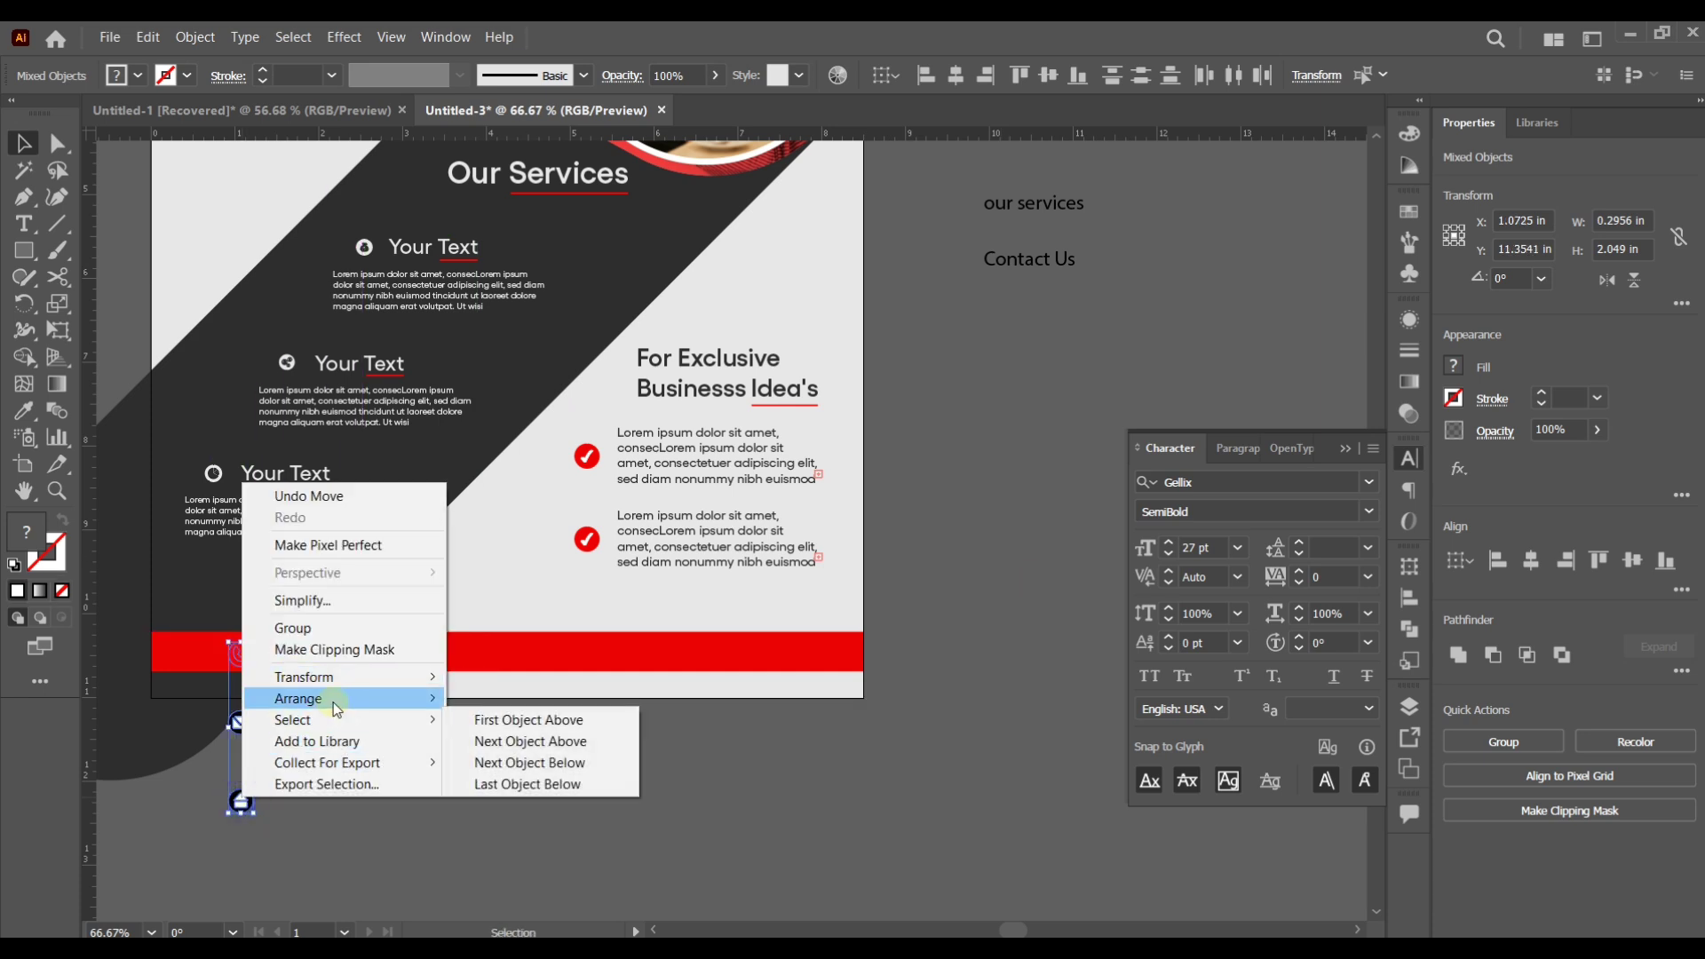
click(458, 690)
drag(398, 815, 710, 815)
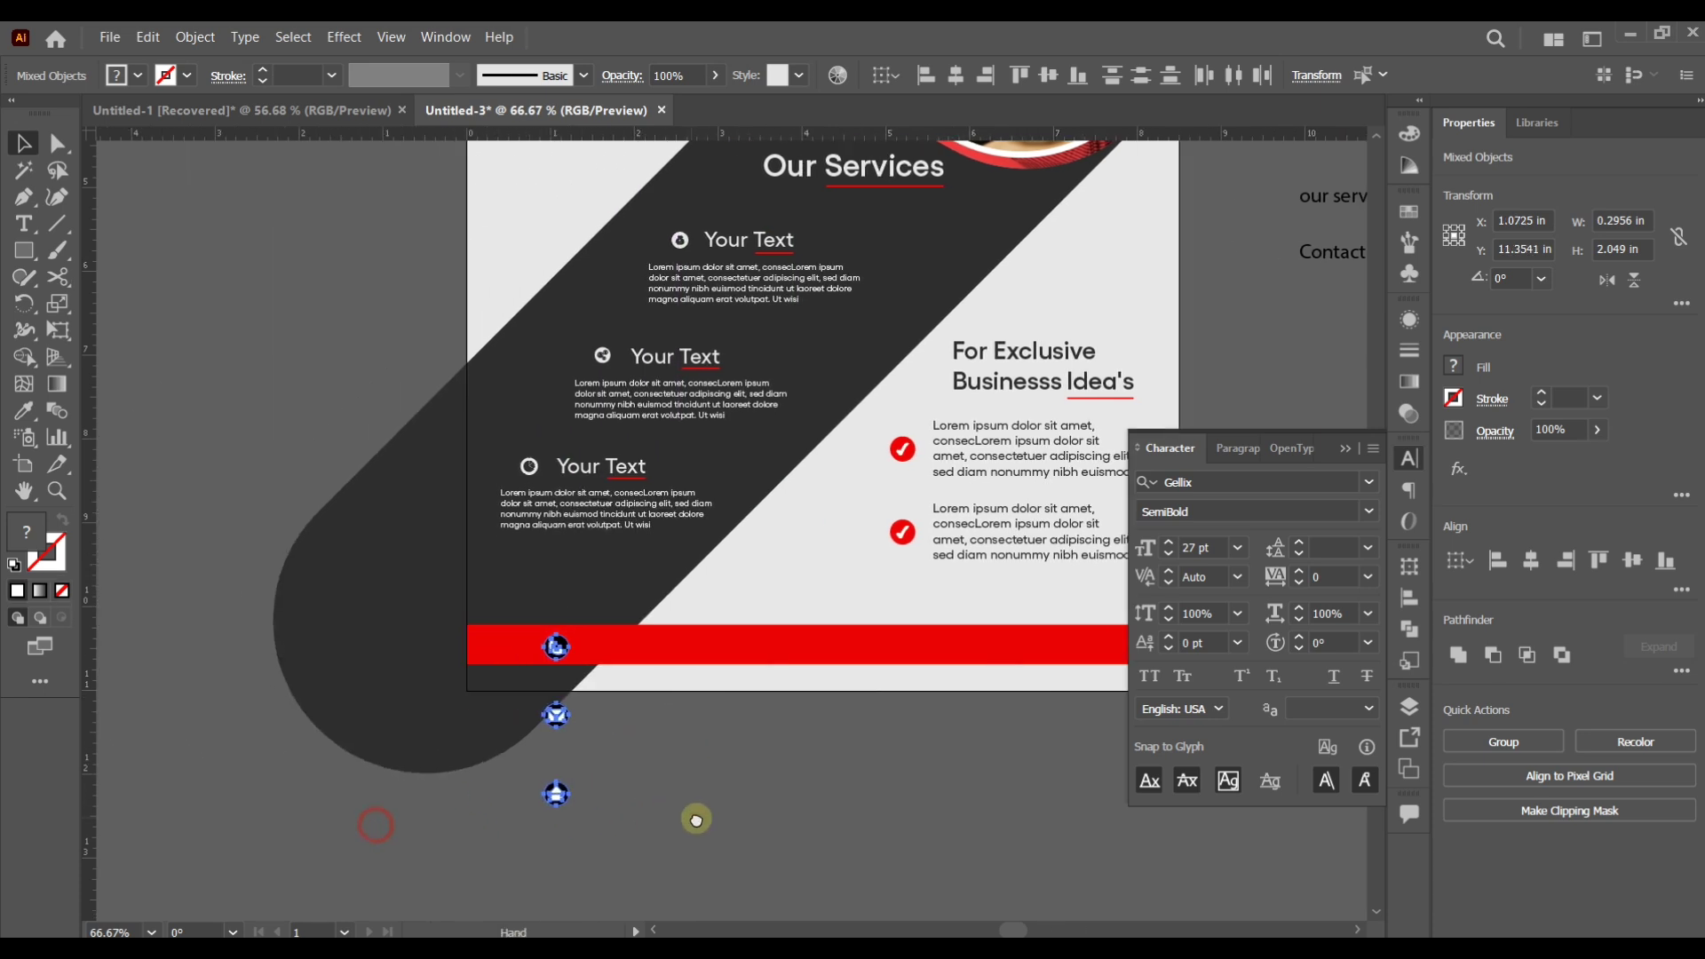
drag(563, 718, 518, 715)
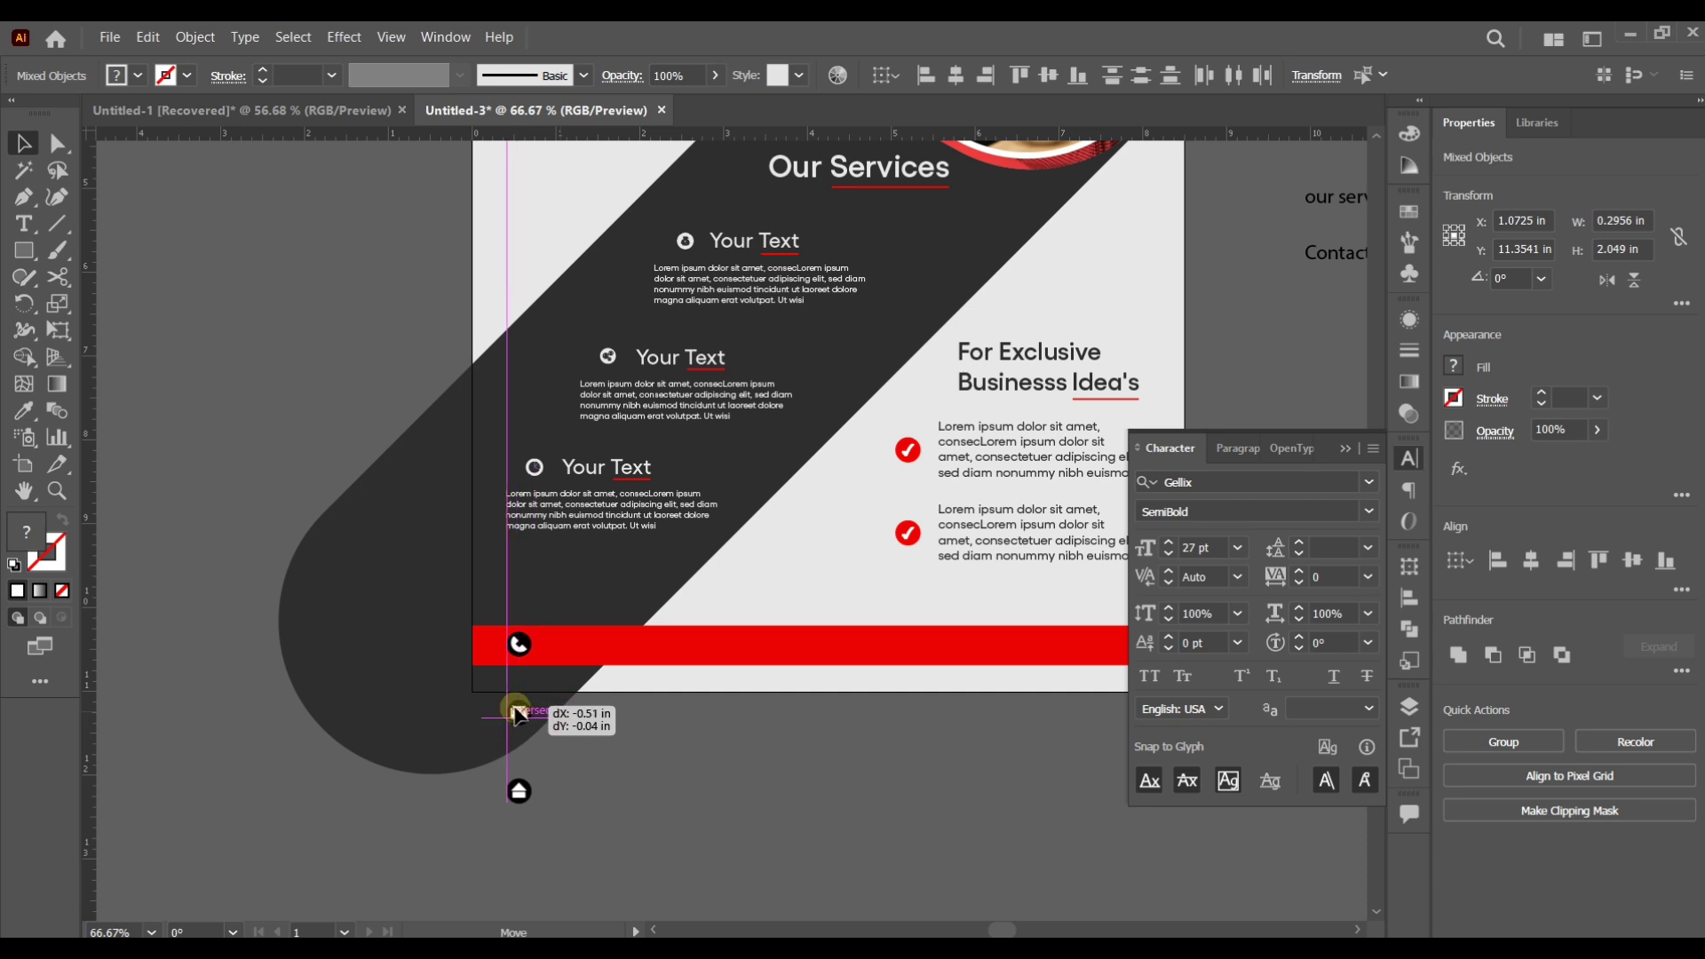
click(668, 832)
drag(670, 831, 525, 814)
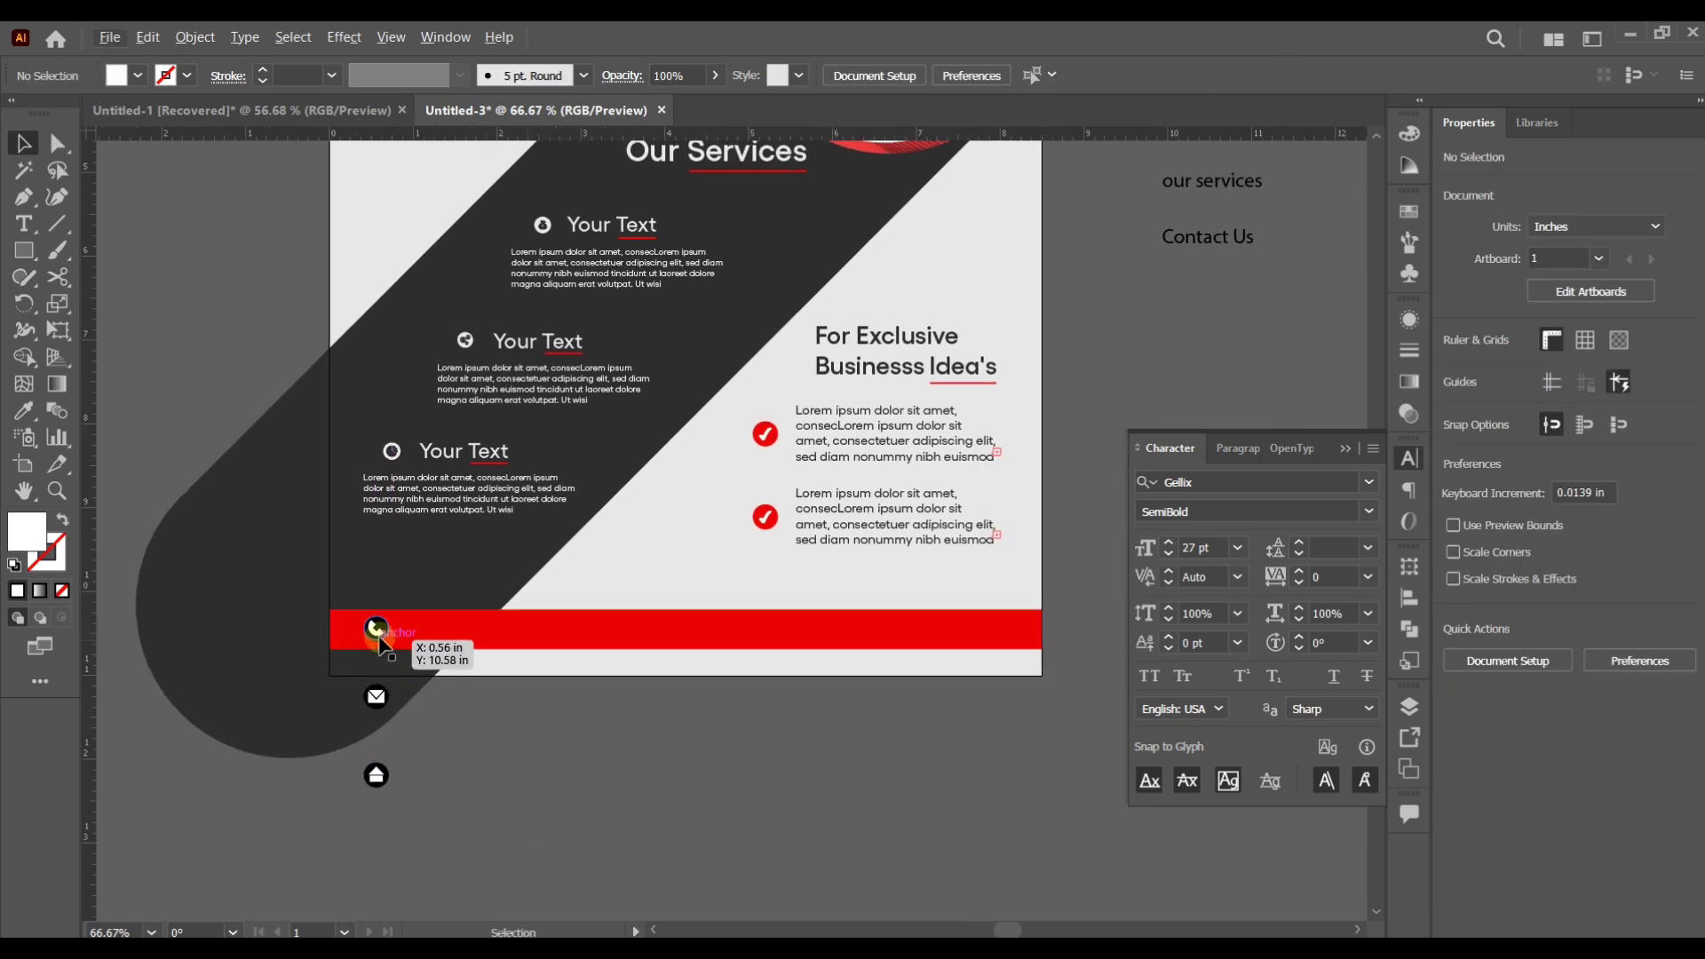
scroll(371, 653, up, 2)
scroll(373, 649, down, 1)
drag(392, 635, 277, 652)
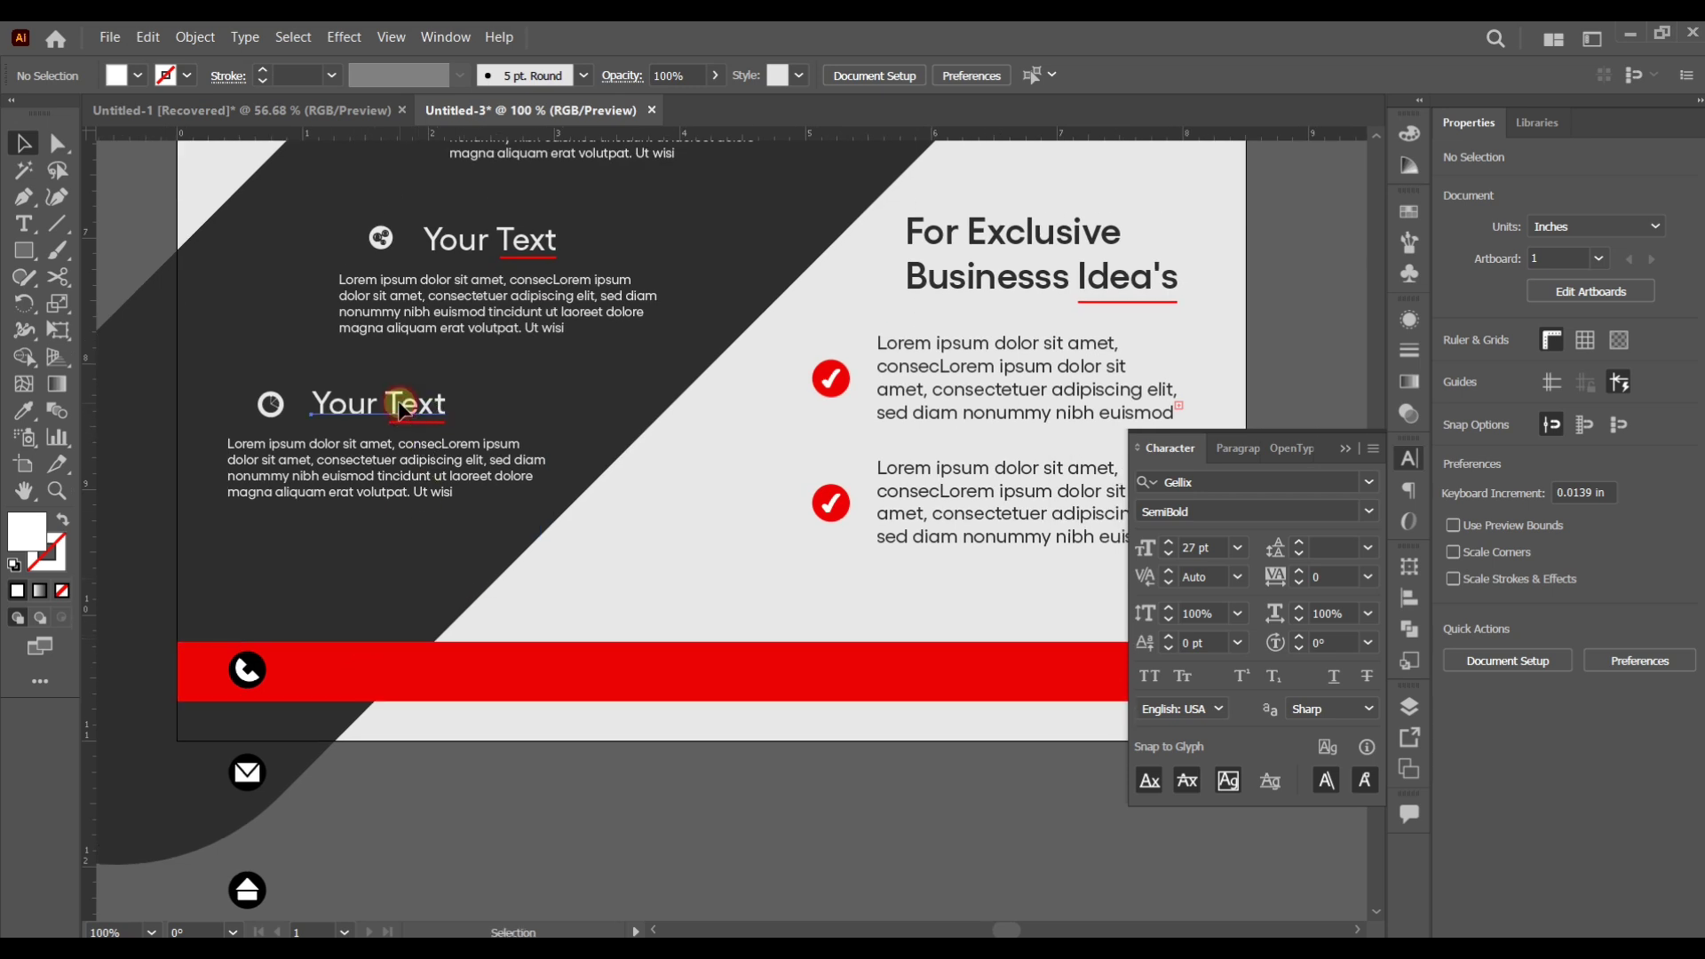
Step: Copy a Your Text heading onto the red band and bring it to the front
drag(401, 410, 431, 676)
right_click(431, 672)
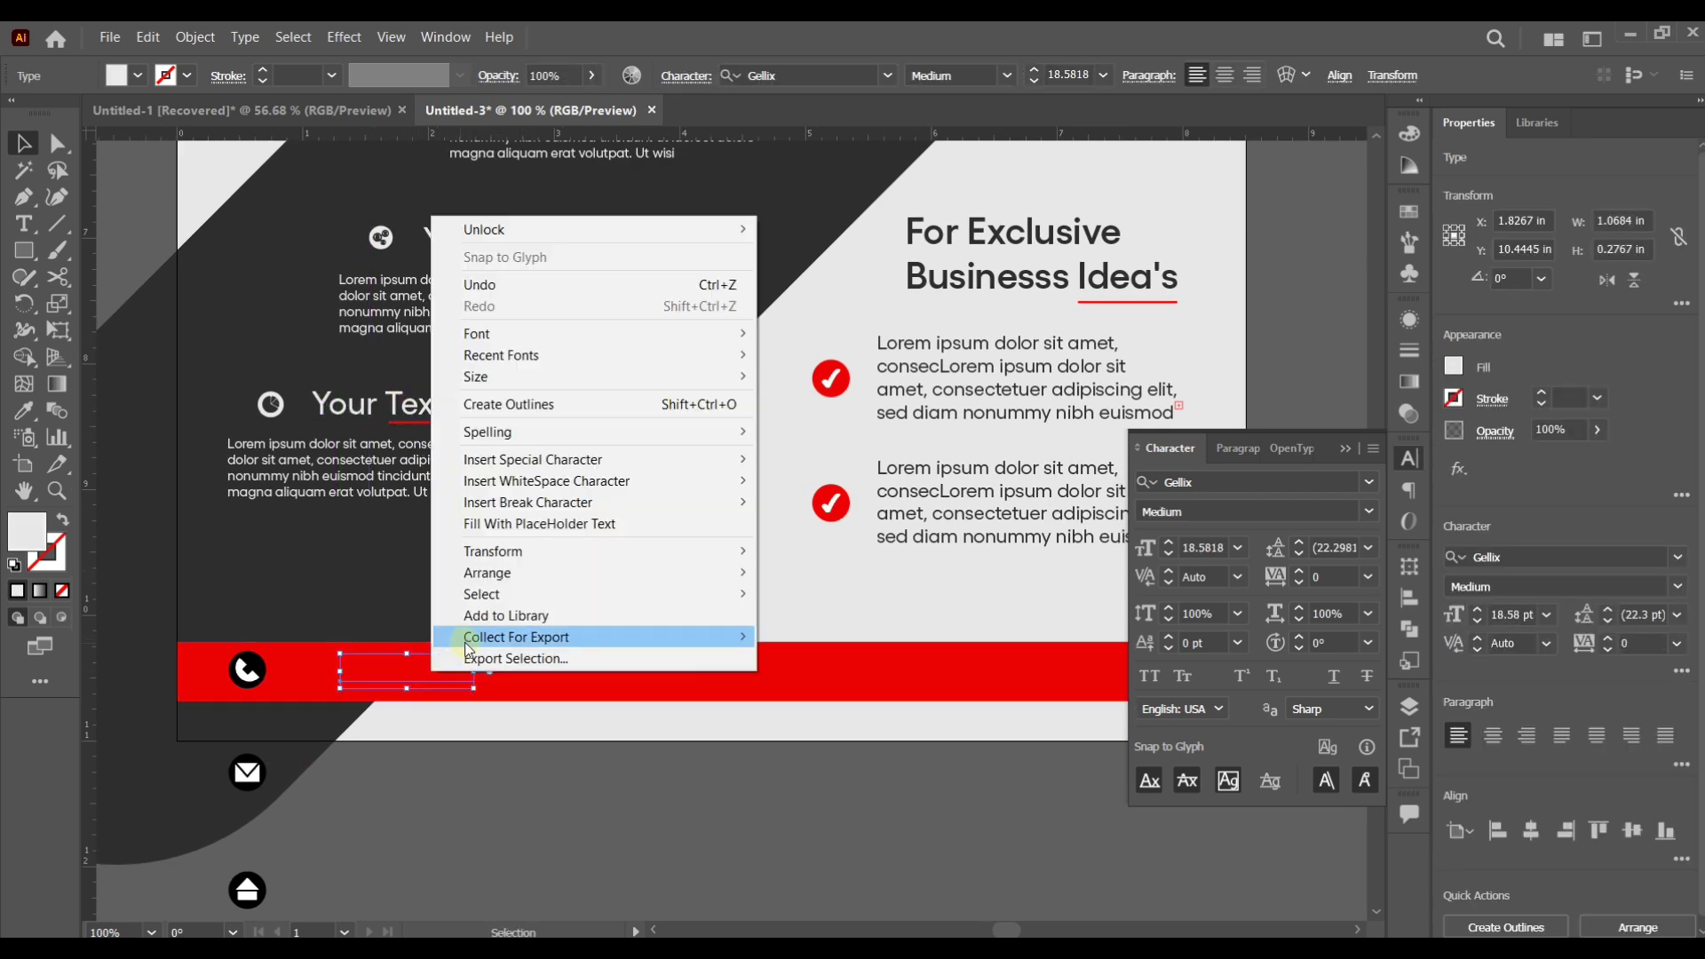
click(808, 573)
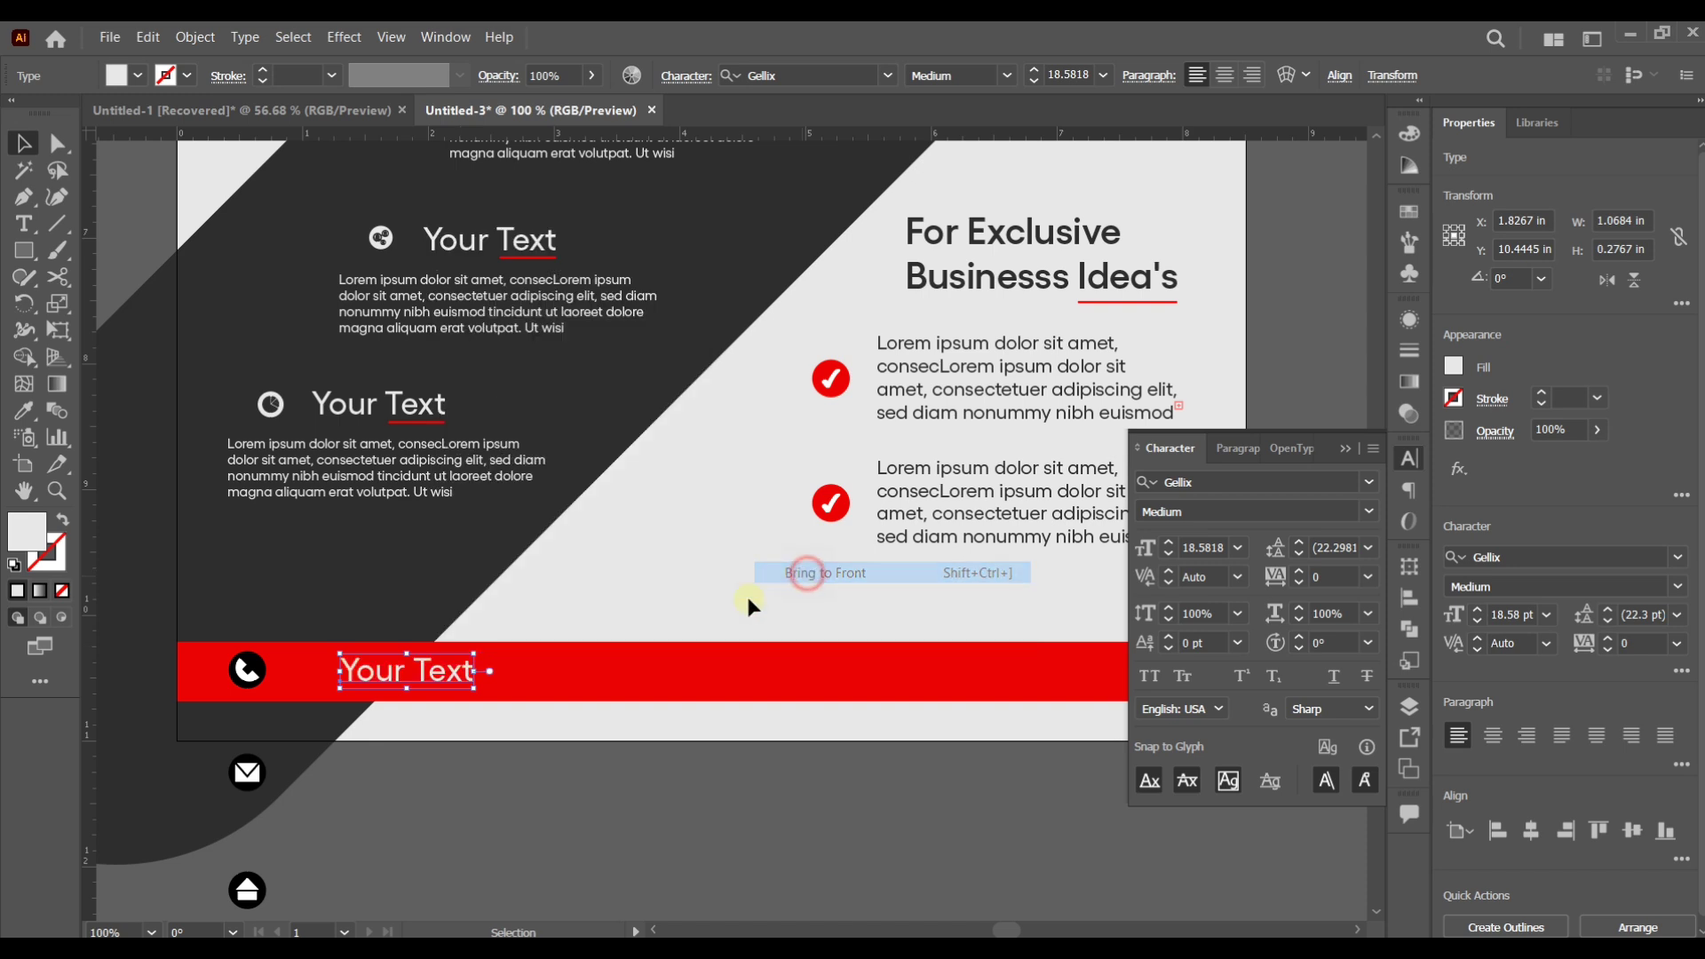
key(p)
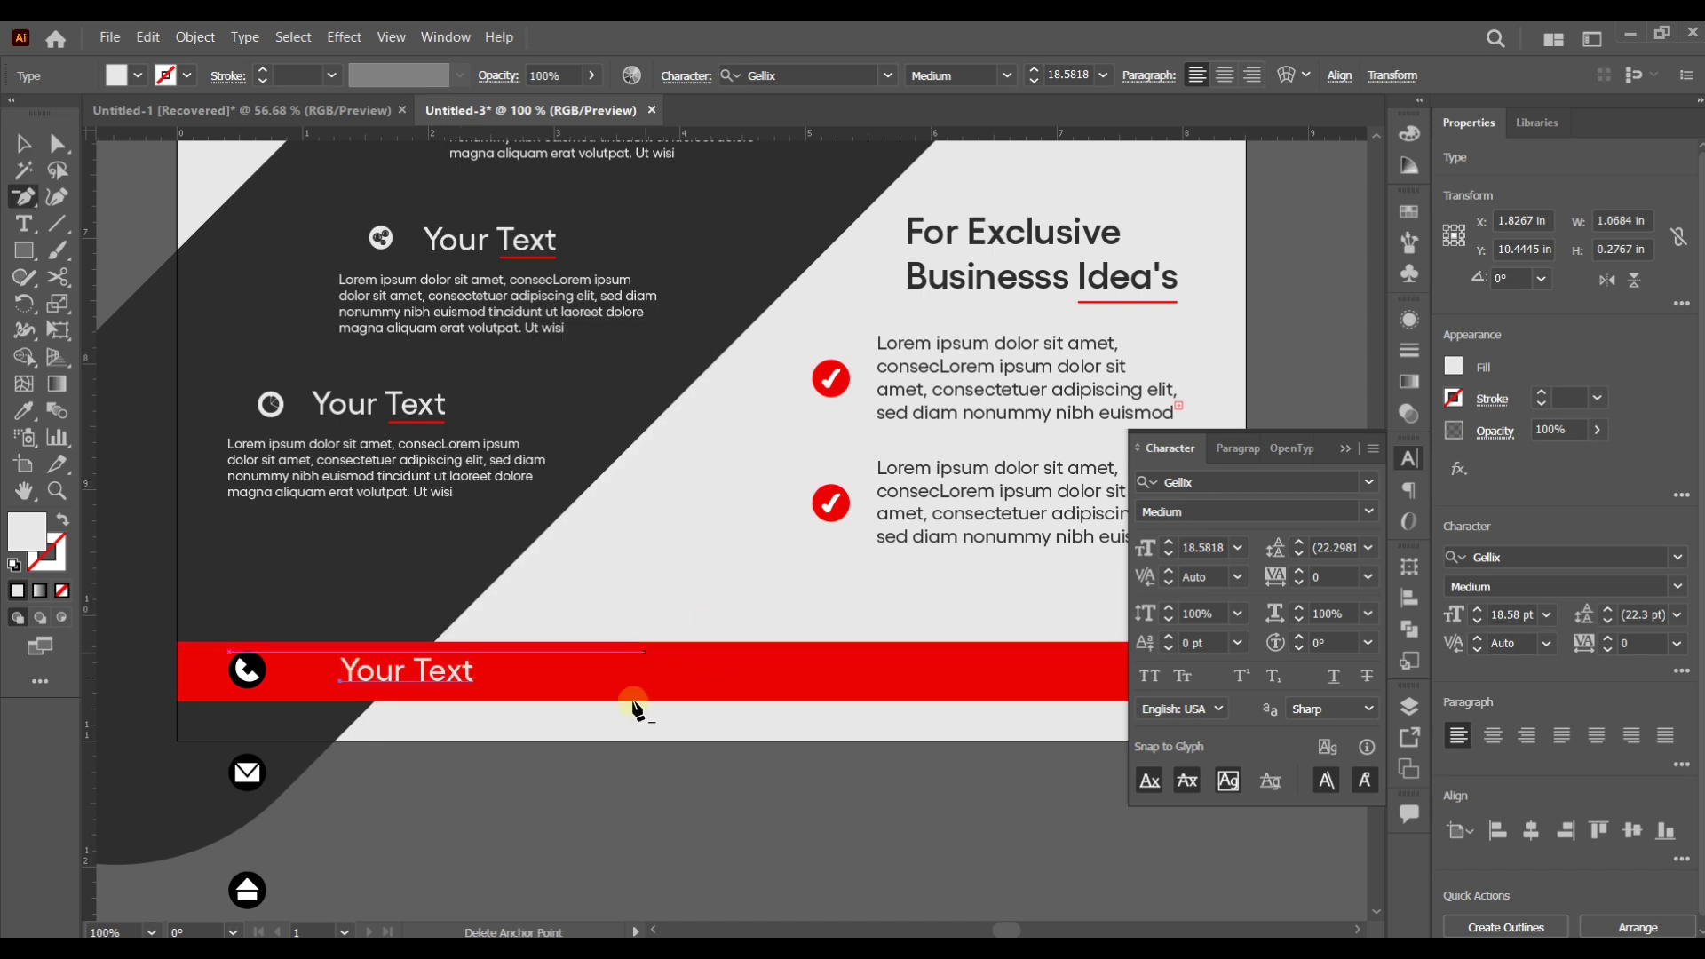
Step: Replace the copied heading's words with the start of a phone number, '00'
click(25, 147)
click(25, 223)
click(262, 461)
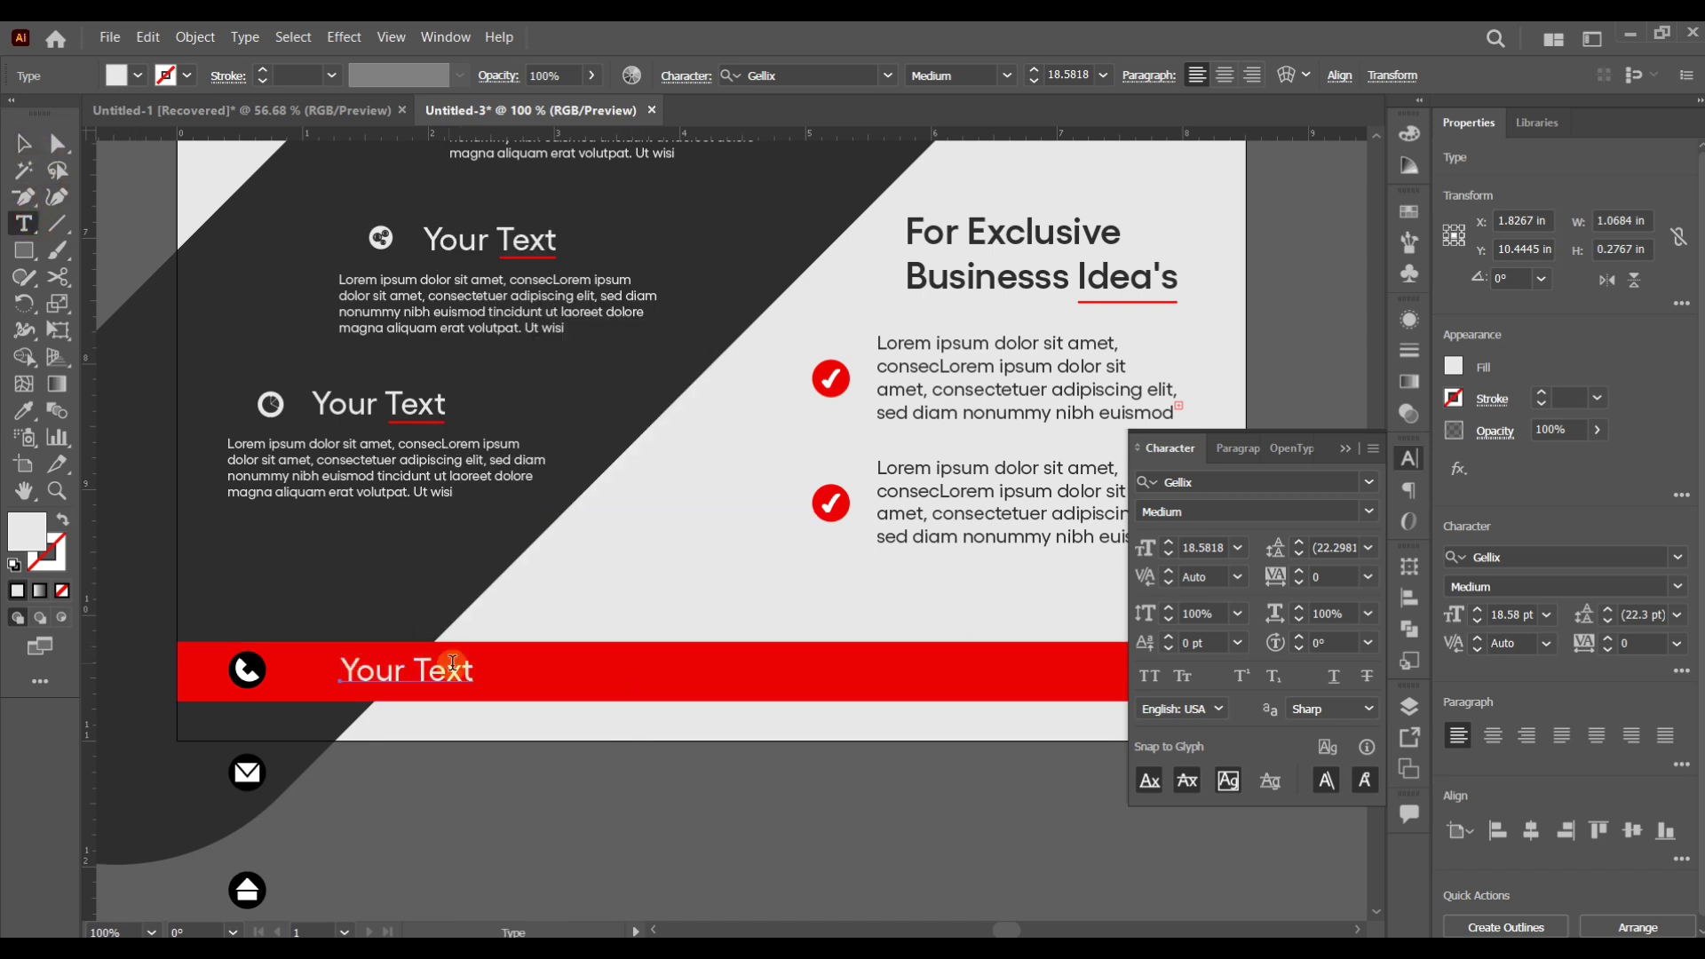
drag(471, 672, 253, 653)
text(000 123 456 789)
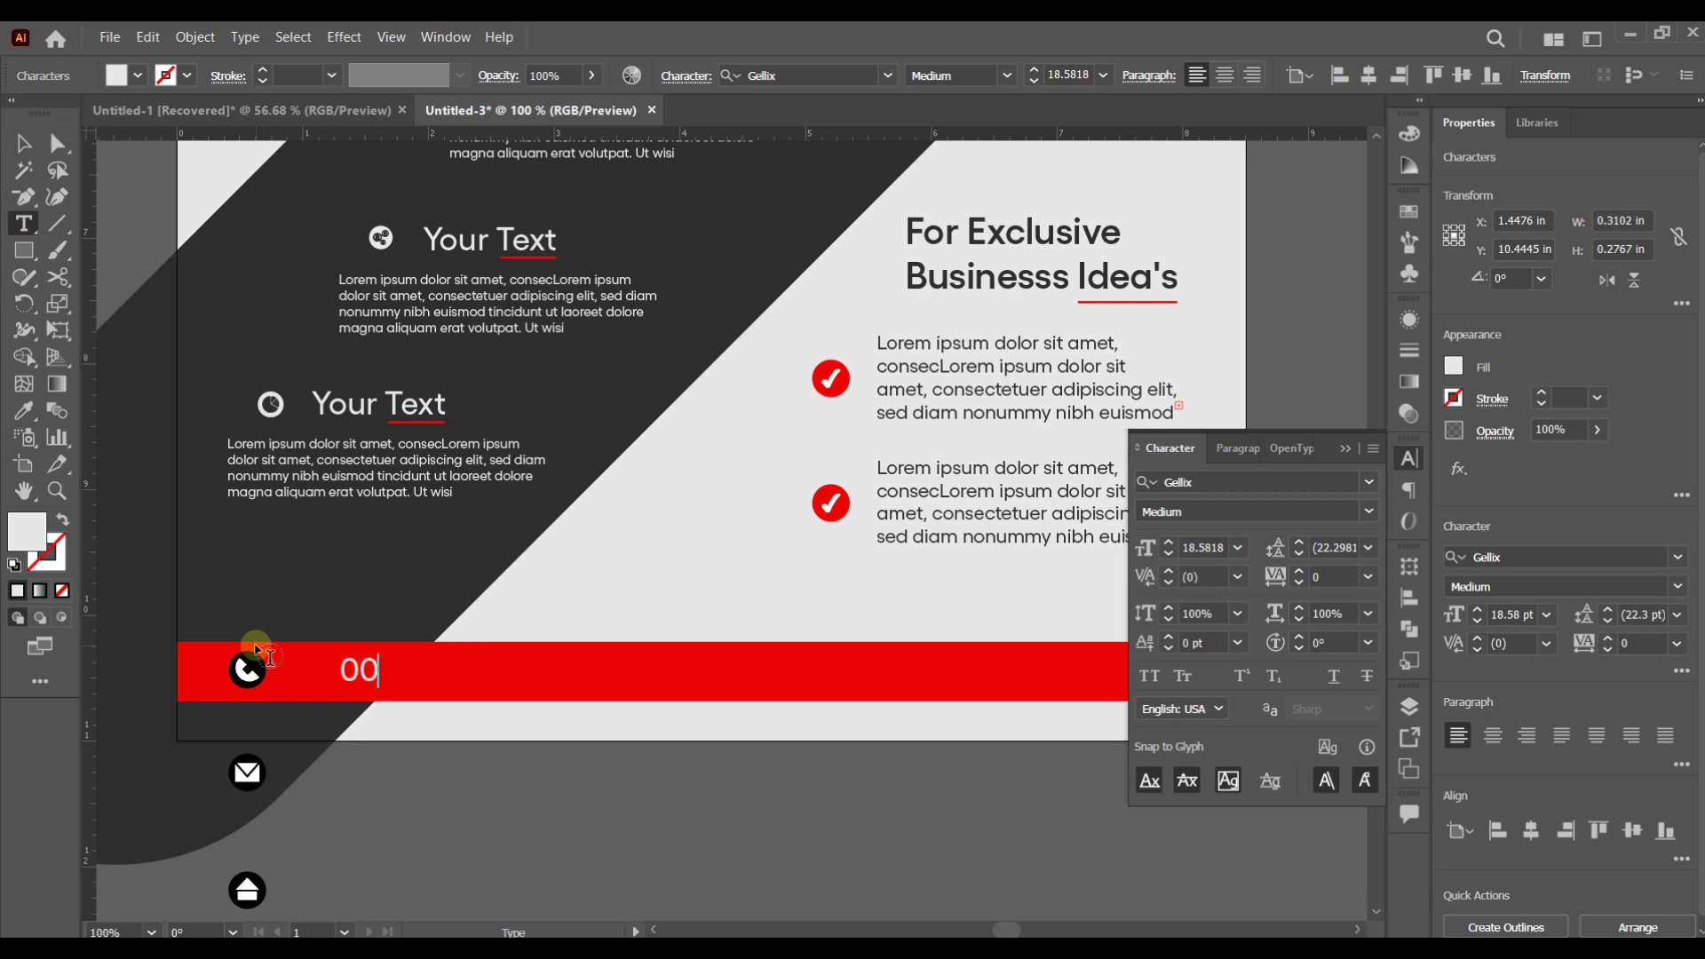
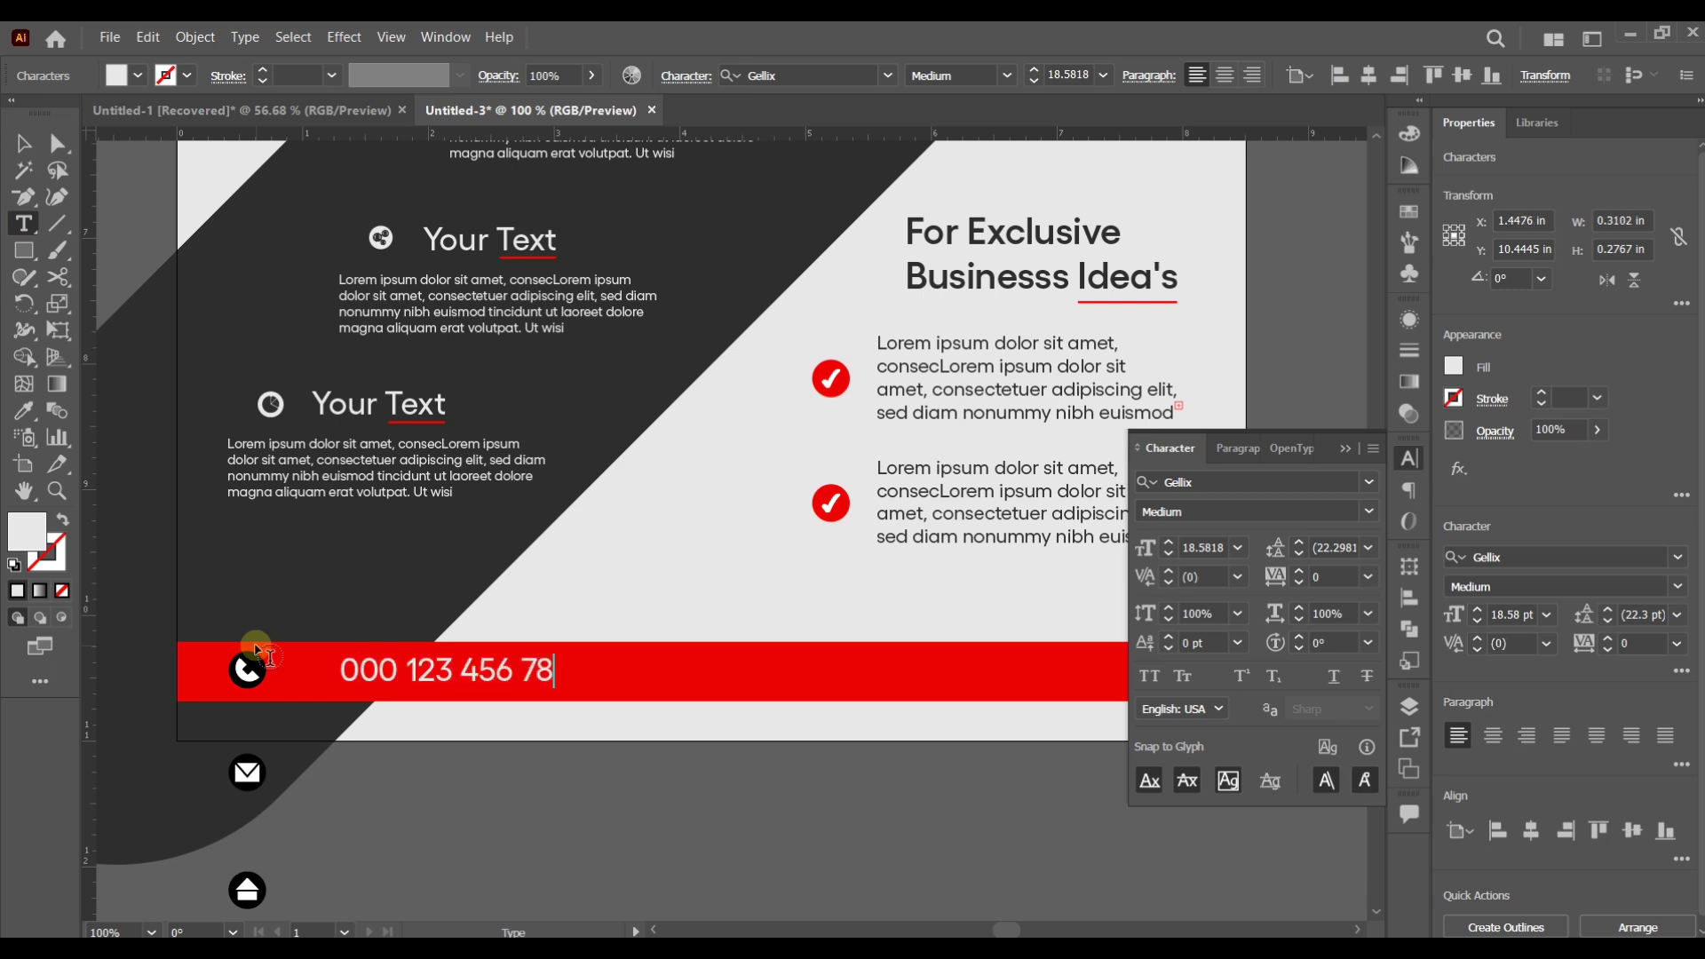
text(9)
Step: Reduce the phone number text to 14 pt
click(23, 142)
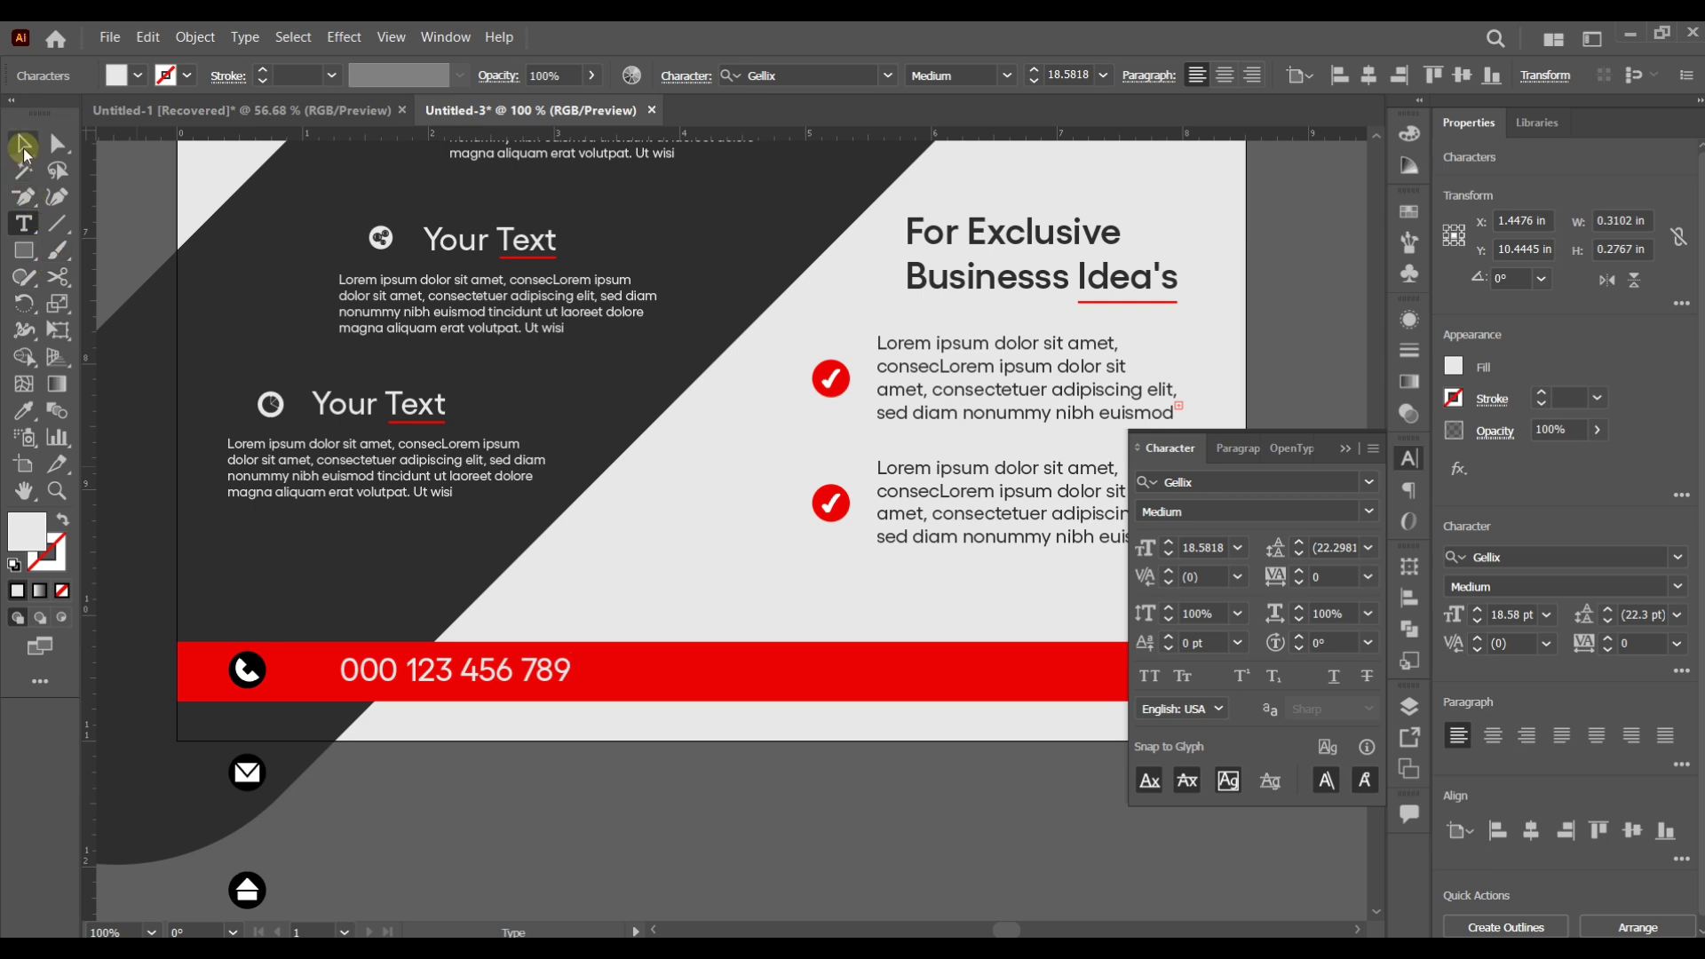
click(1169, 555)
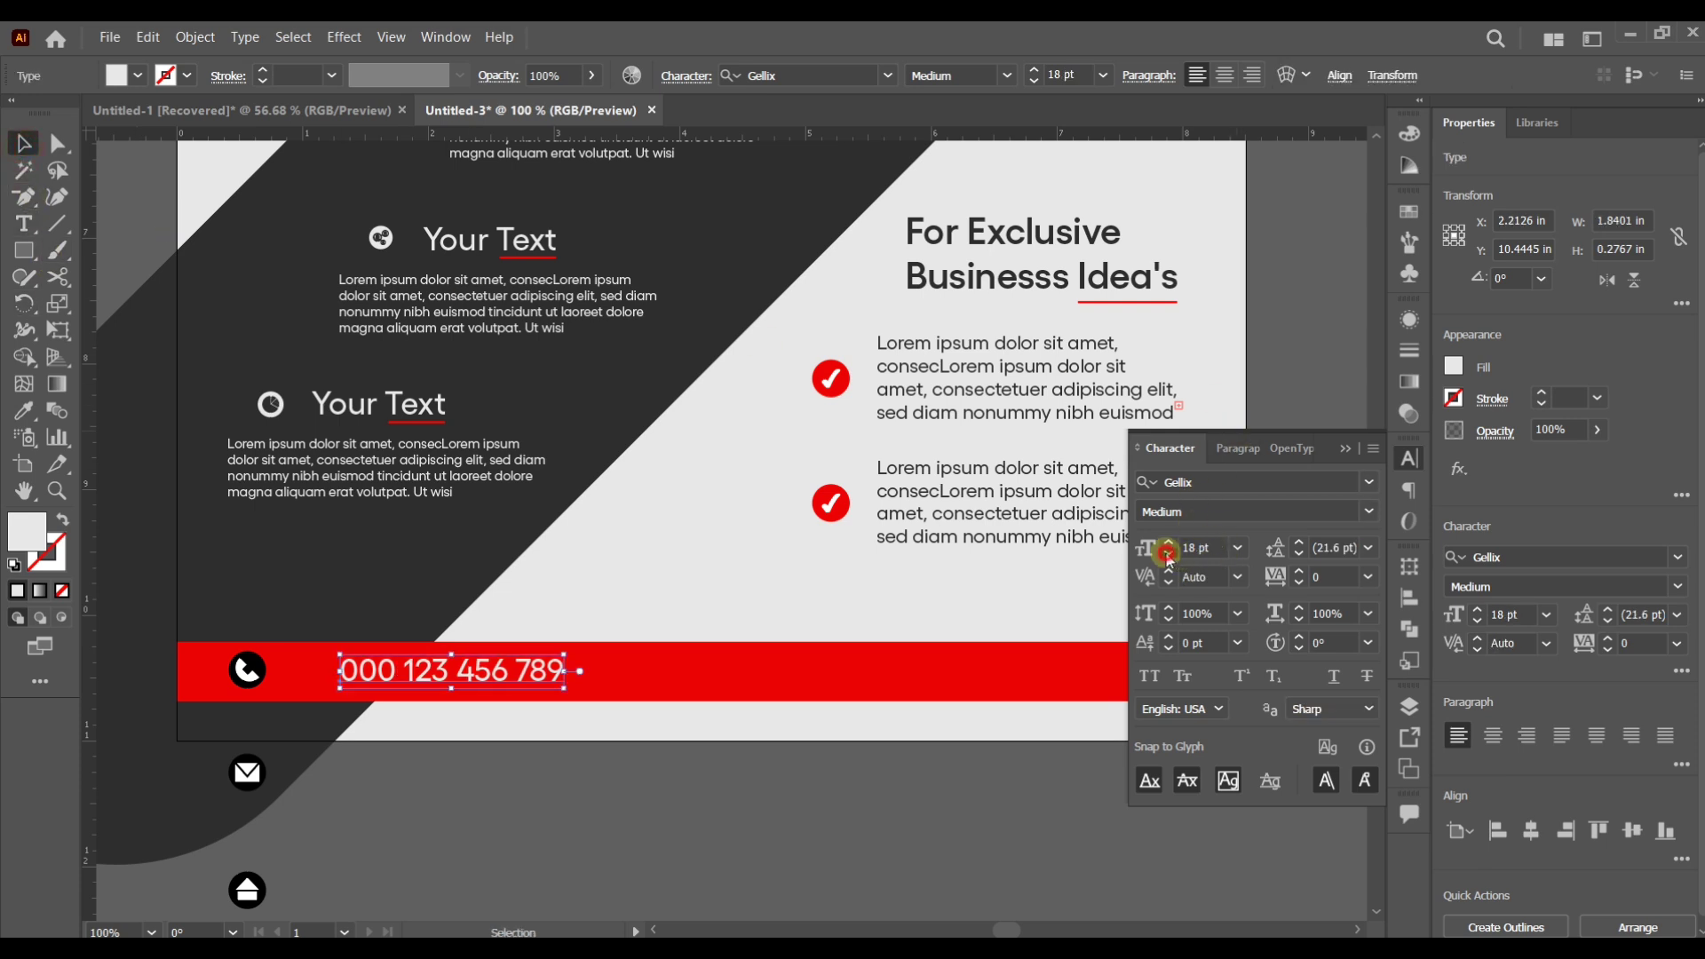
click(1169, 555)
click(737, 769)
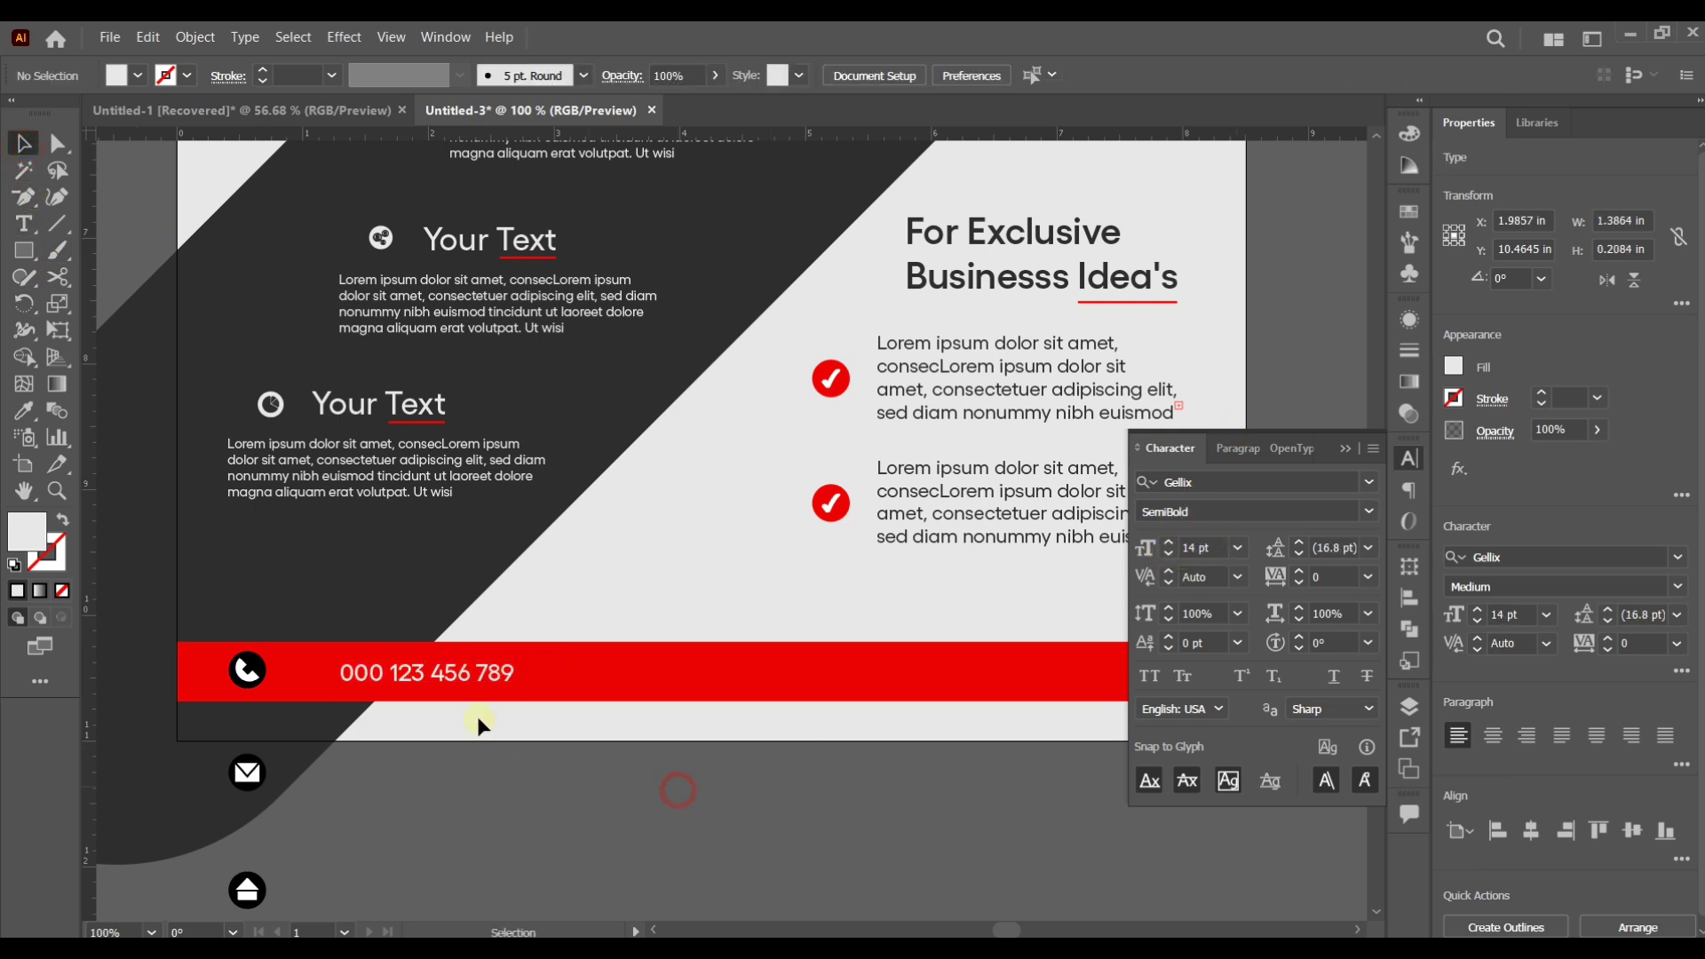
Step: Shrink the phone icon and its black circle, and move the number beside it
scroll(242, 675, up, 2)
click(265, 659)
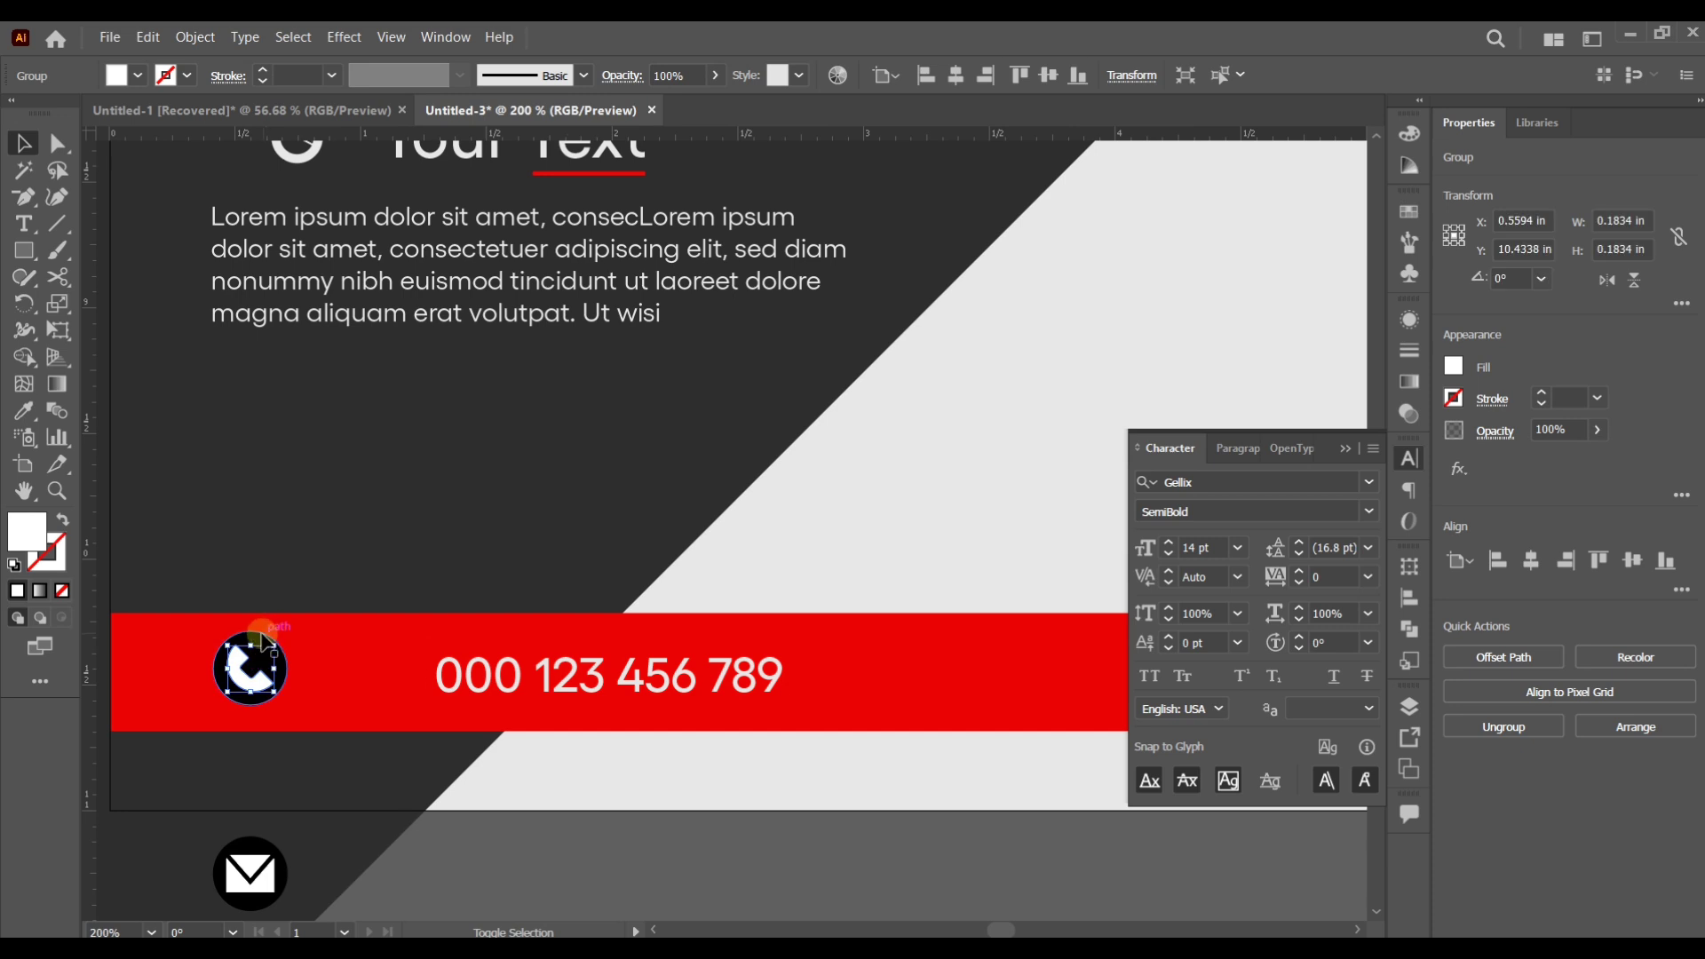
shift+click(259, 636)
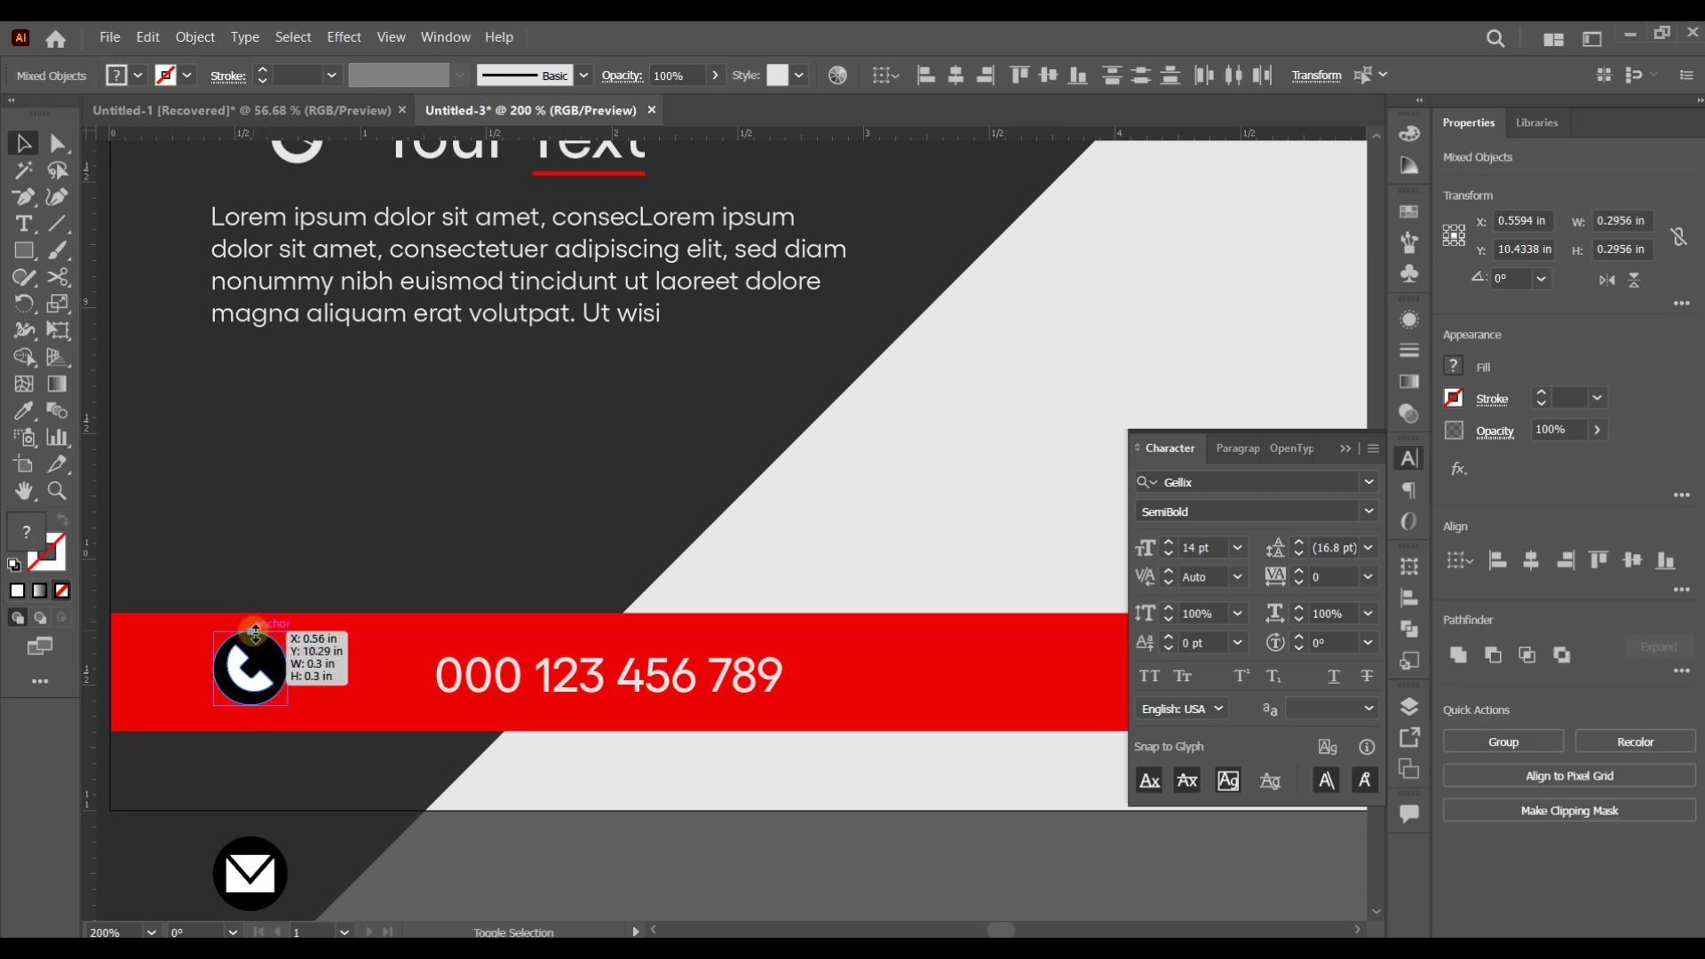
drag(253, 628, 252, 635)
mouse_move(487, 683)
mouse_down()
mouse_move(419, 672)
mouse_move(536, 634)
mouse_up()
key(ctrl+minus)
key(ctrl+minus)
key(ctrl+minus)
key(ctrl+plus)
key(ctrl+plus)
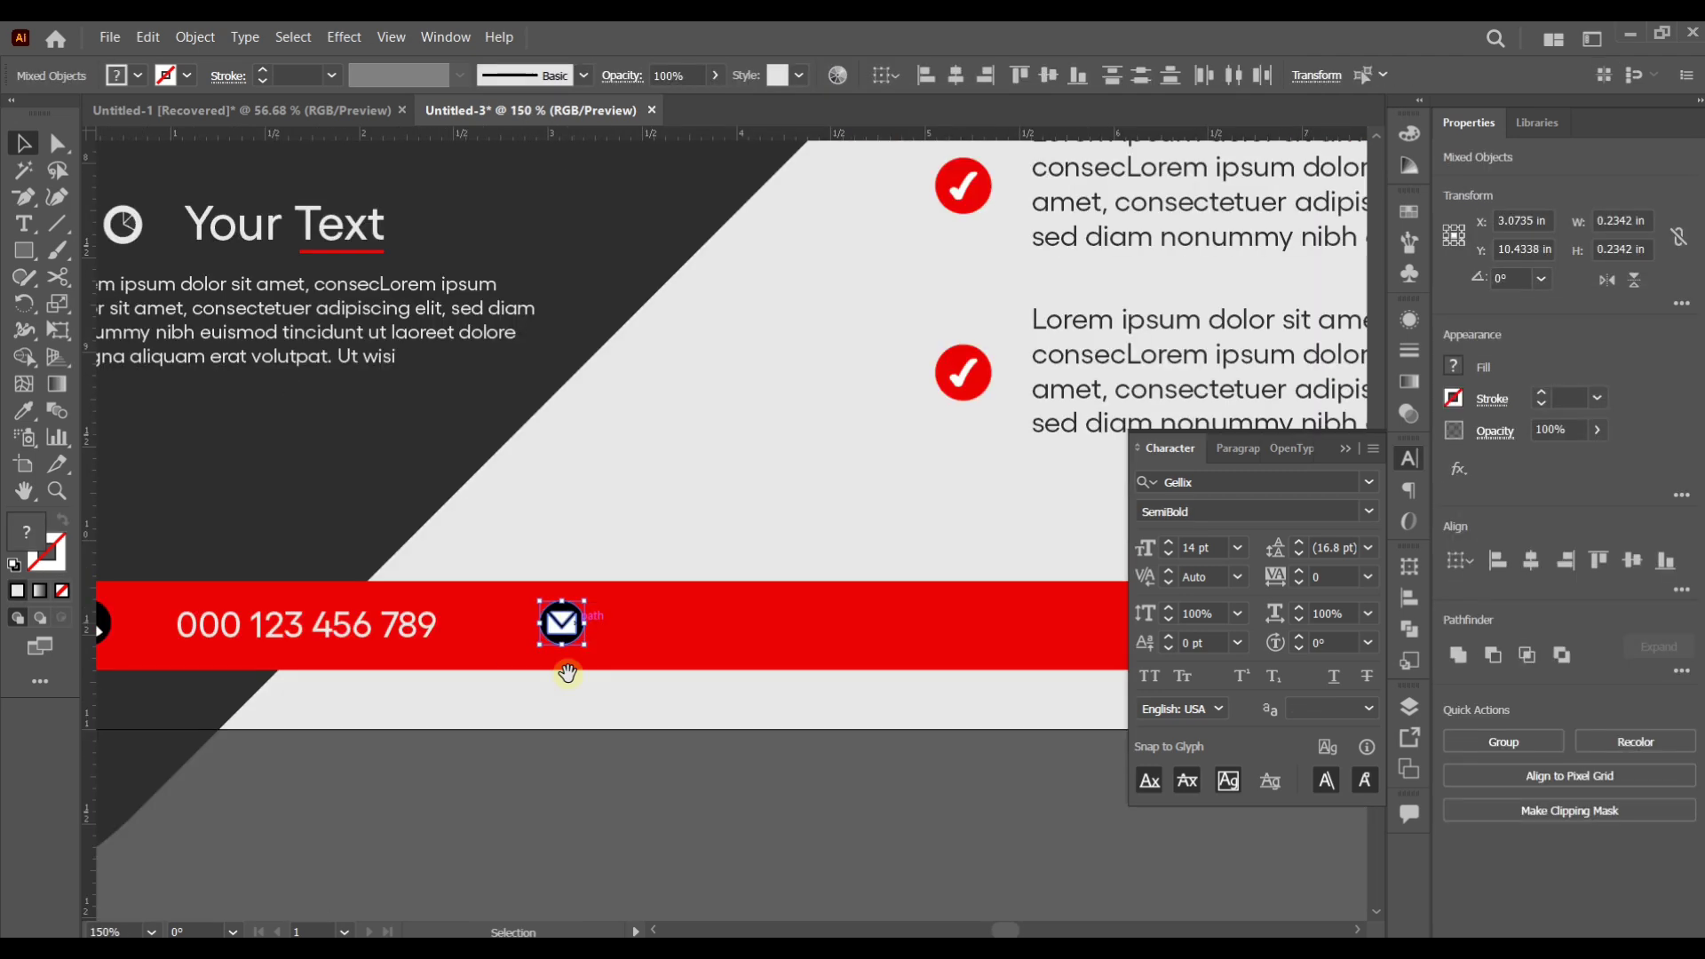
key(ctrl+c)
key(ctrl+v)
double_click(577, 582)
key(ctrl+a)
text(www.yo)
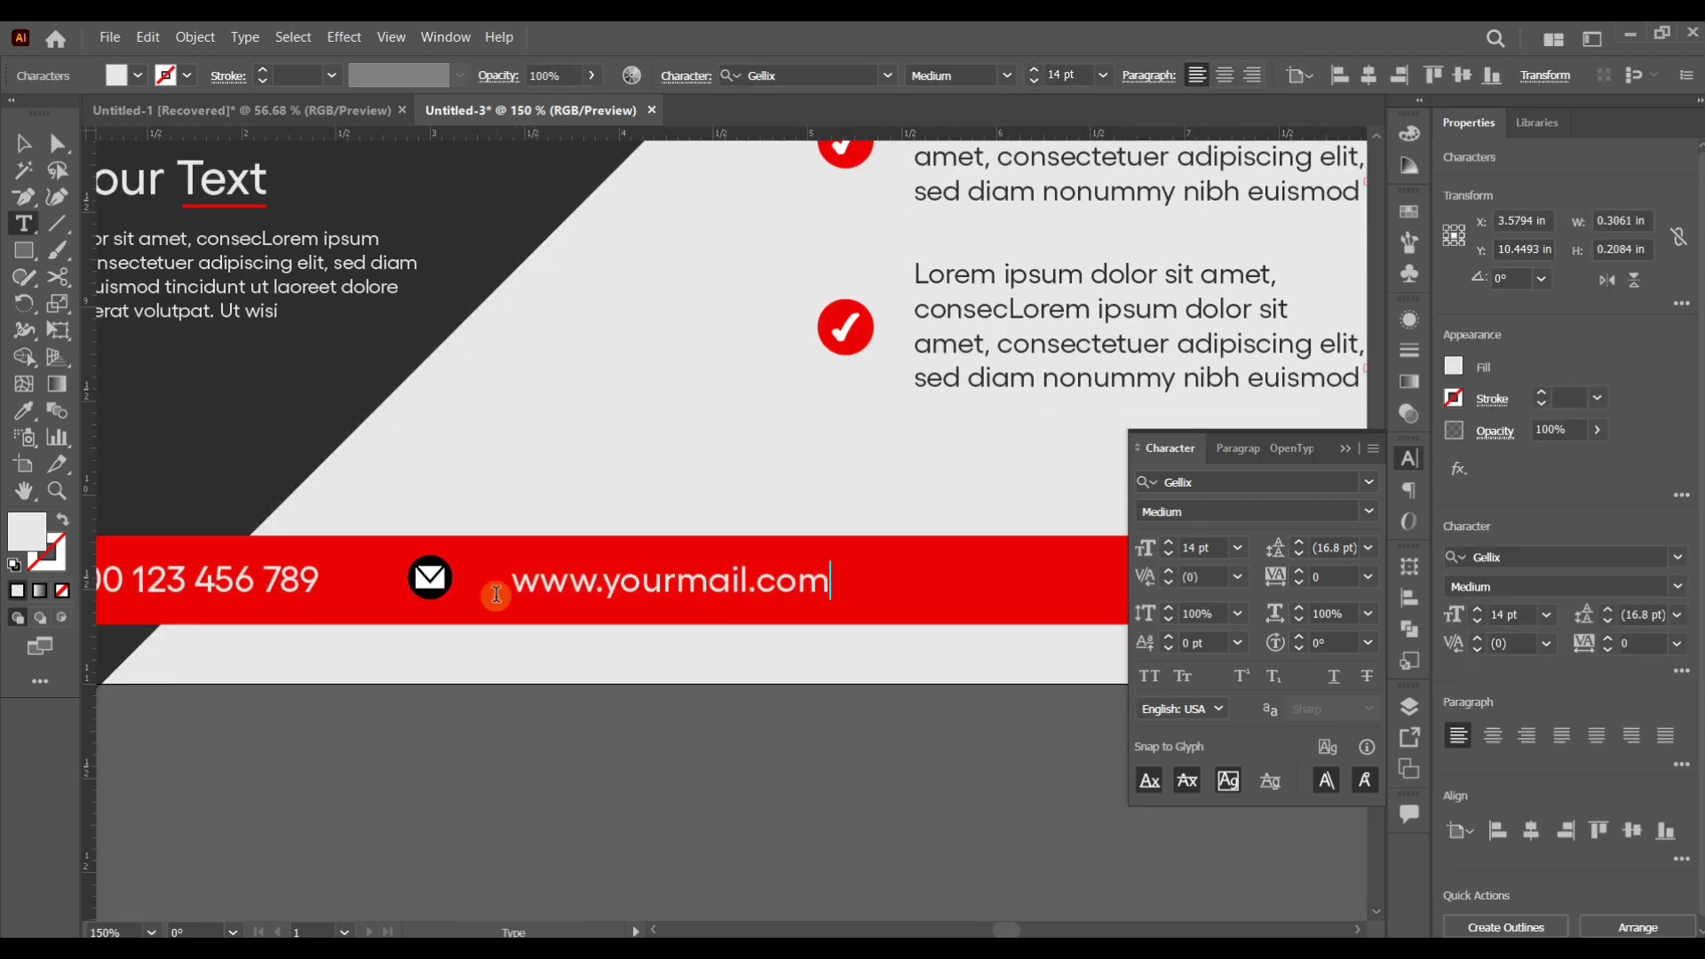
key(Escape)
Step: Move the home icon into the red bar with an address label '123 street' beside it
key(ctrl+minus)
drag(364, 749, 723, 613)
key(ctrl+plus)
drag(566, 672, 571, 677)
drag(400, 672, 790, 672)
double_click(791, 673)
key(ctrl+a)
text(123 street)
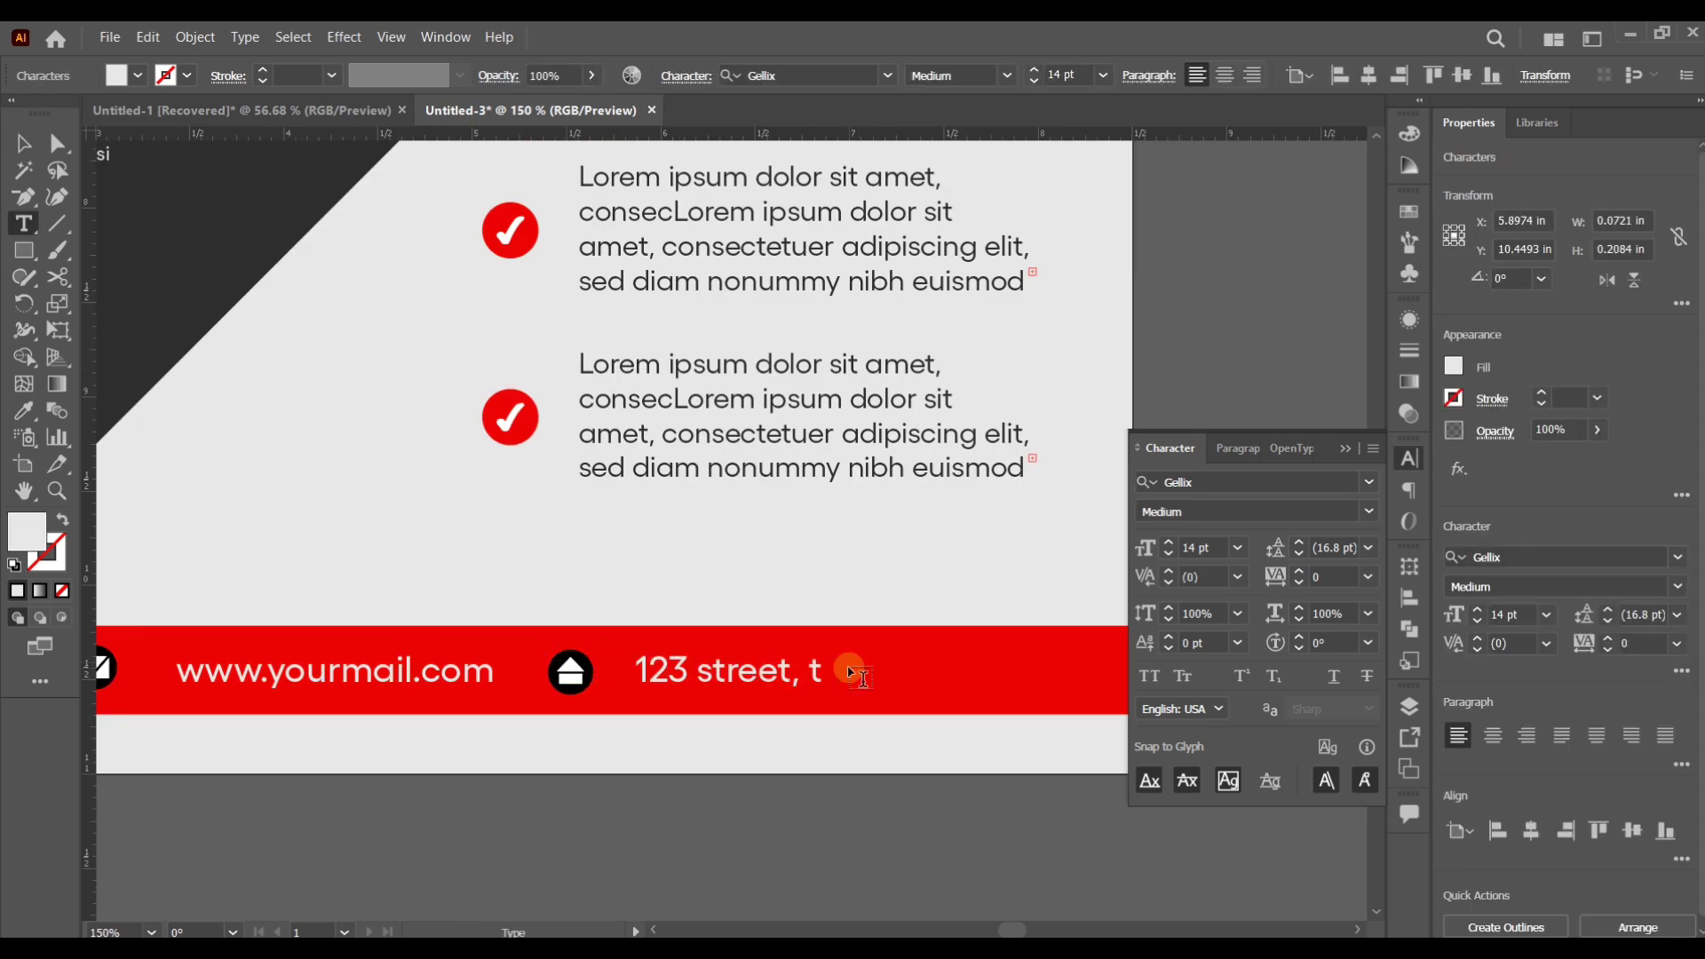
key(Escape)
key(ctrl+minus)
key(ctrl+plus)
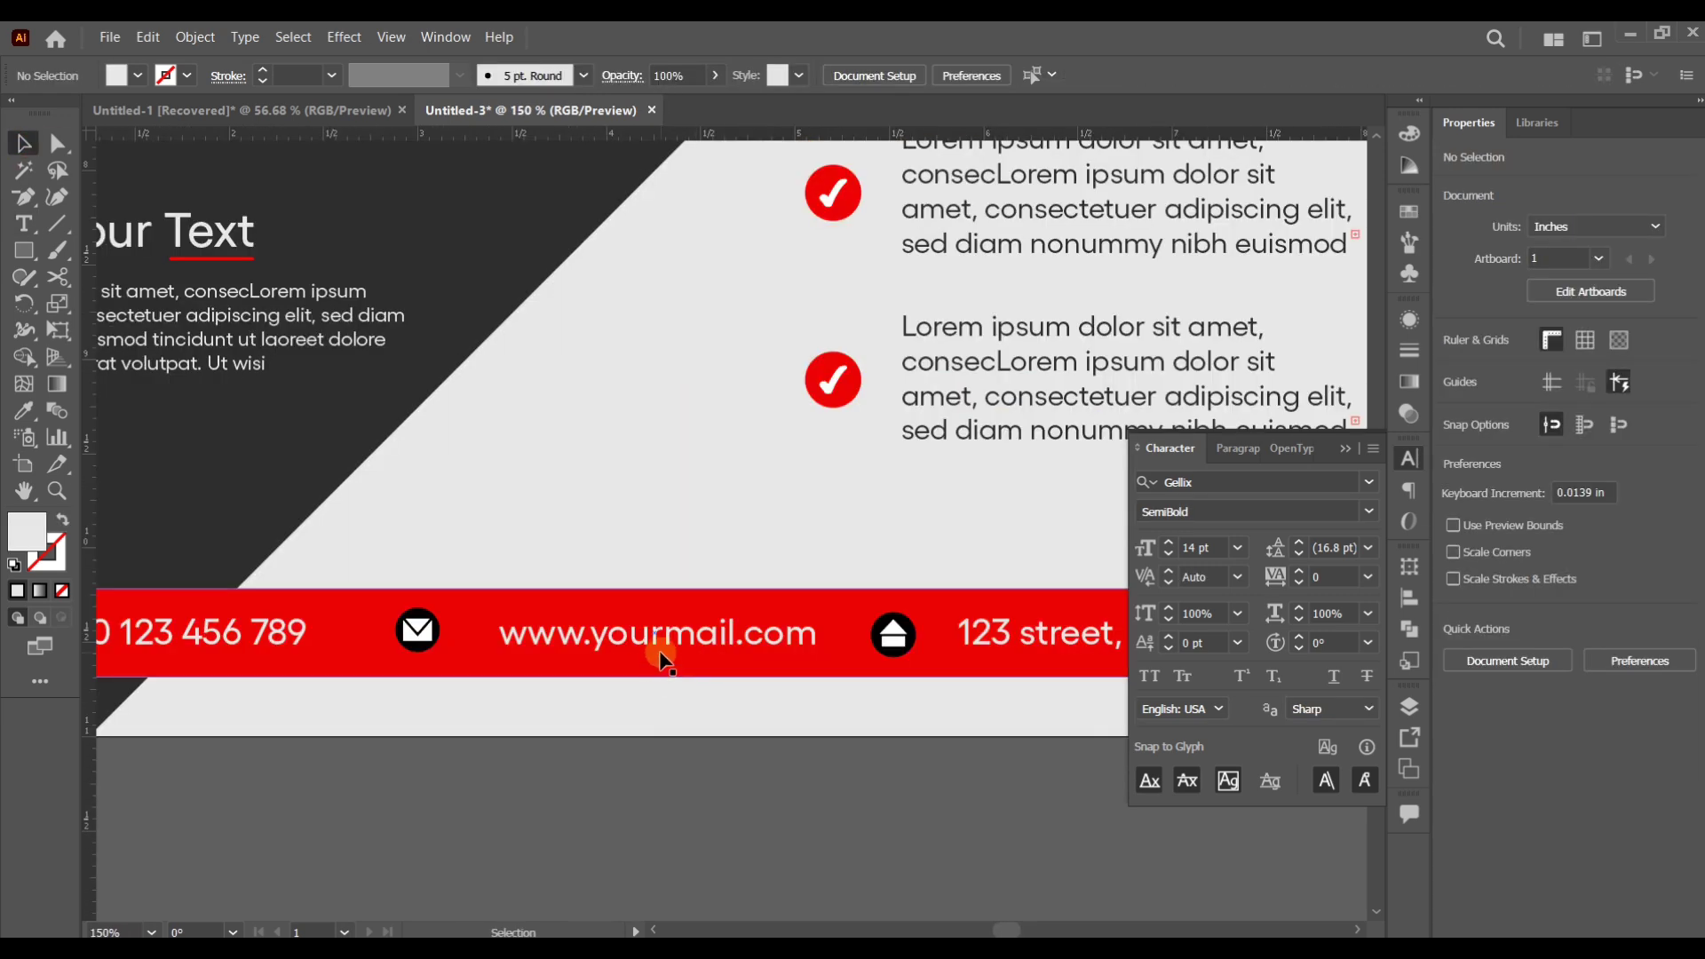
Step: Vertically centre the envelope icon with the email text
click(662, 638)
shift+click(416, 632)
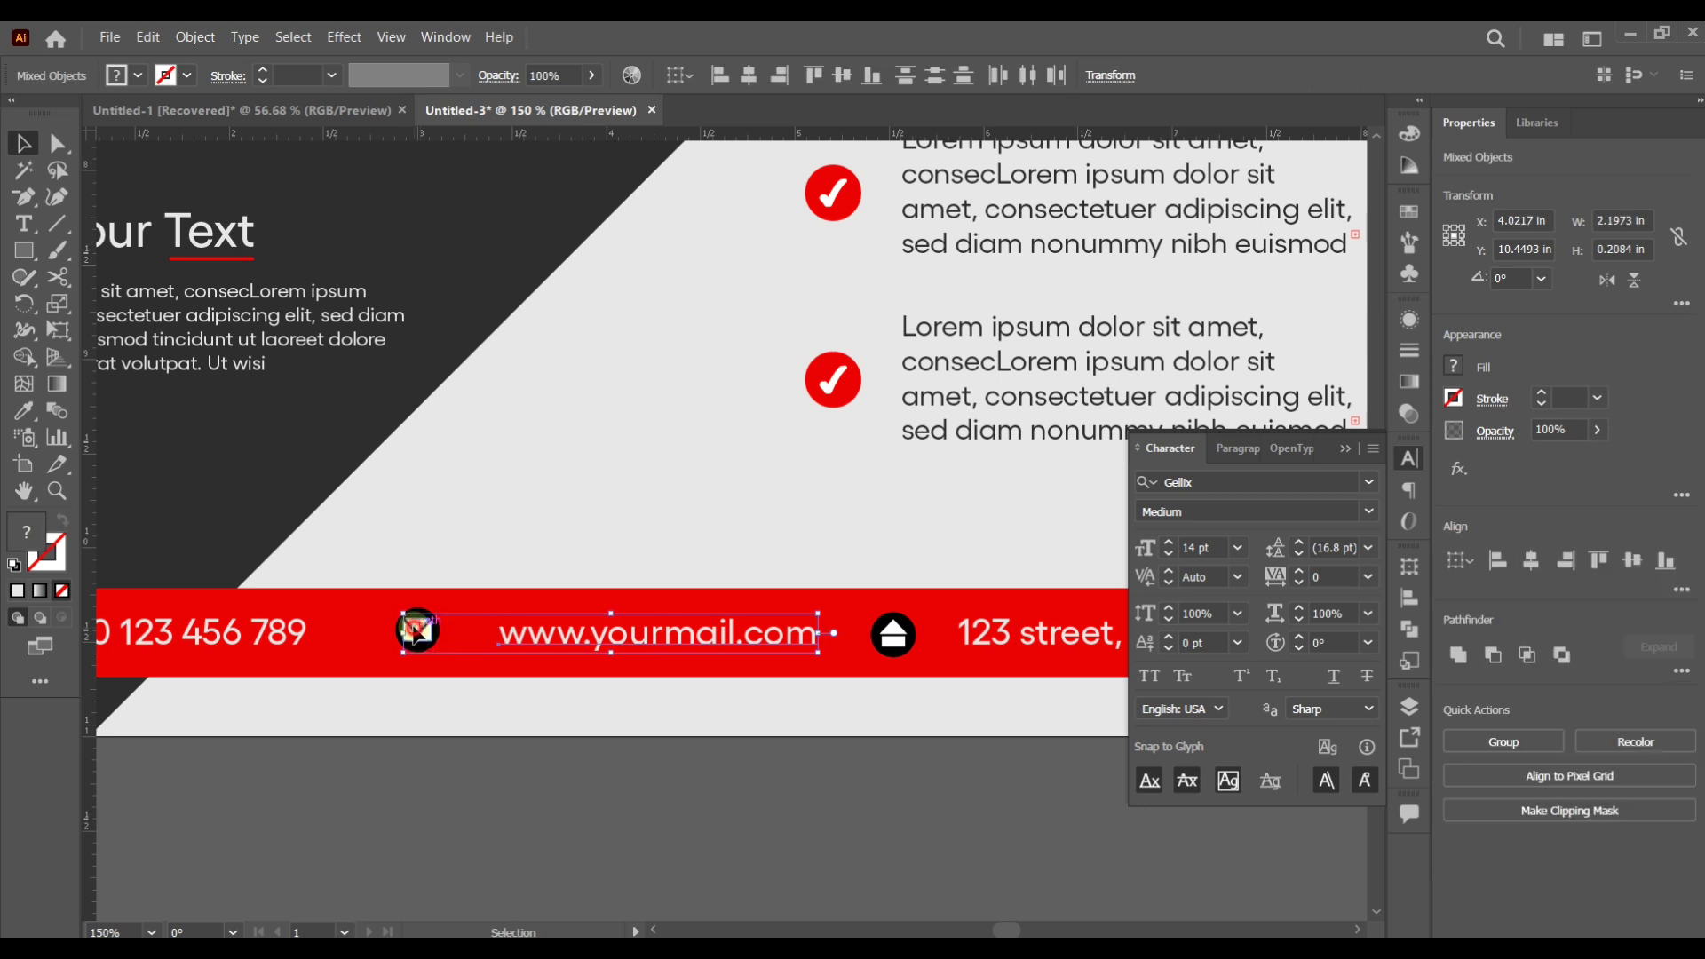
click(1463, 640)
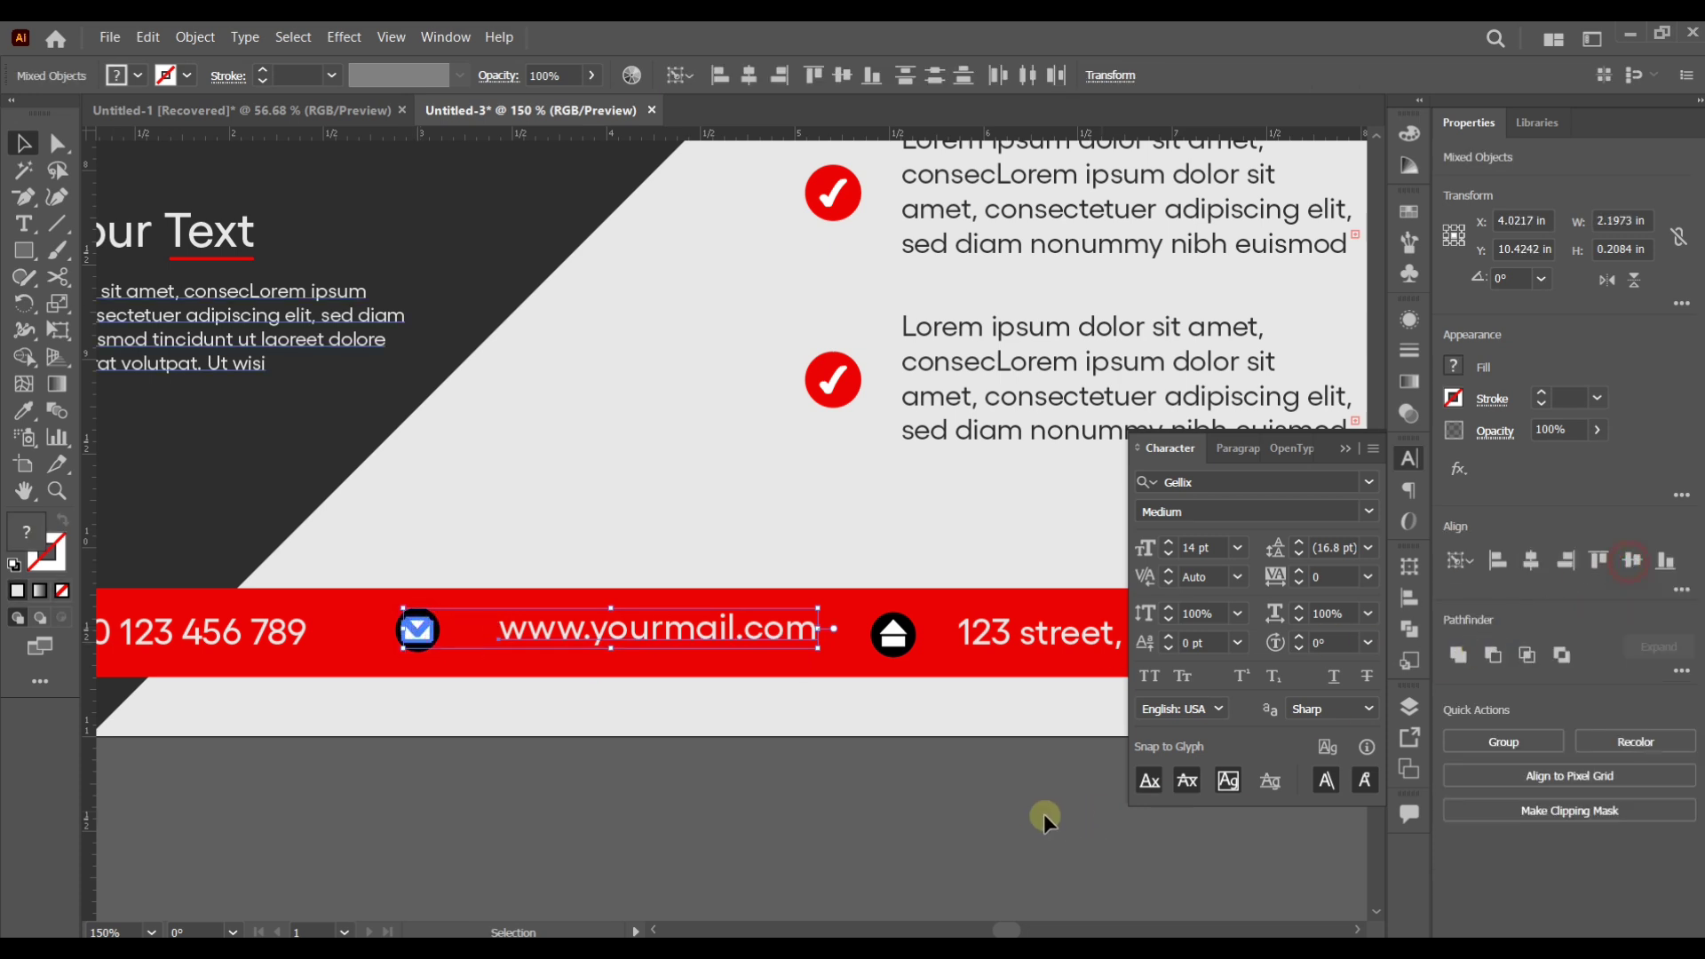
click(906, 780)
scroll(664, 685, right, 3)
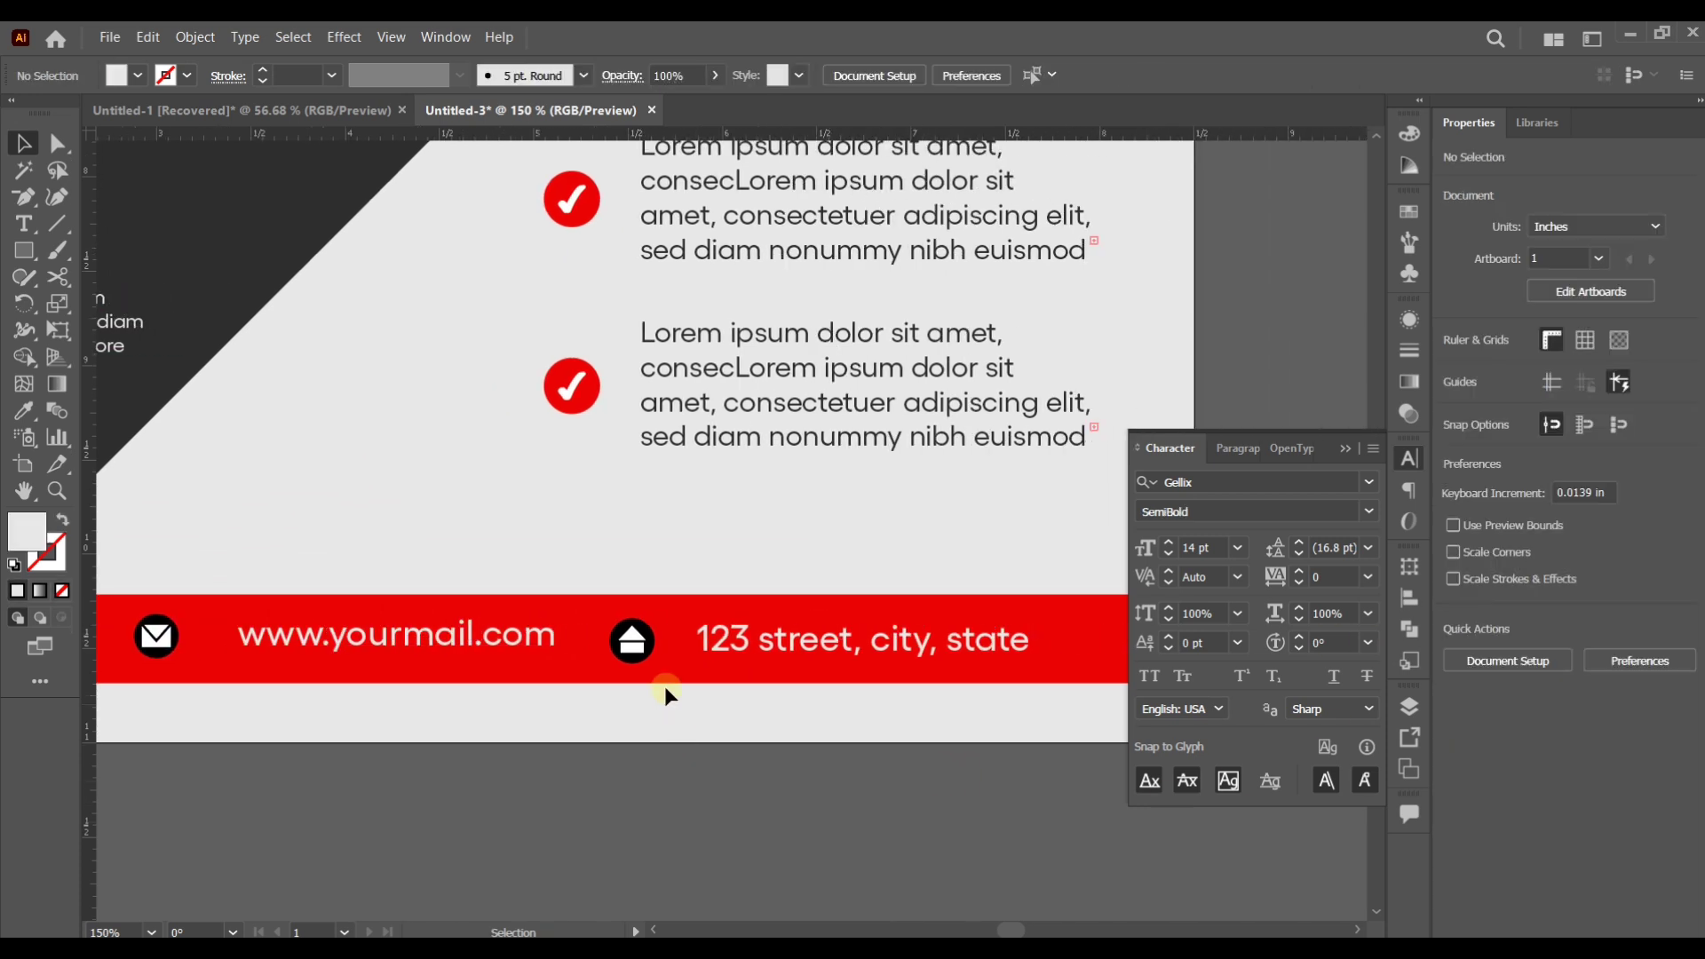
Step: Apply the email text's style to the address text with the Eyedropper
click(810, 651)
click(24, 411)
click(327, 636)
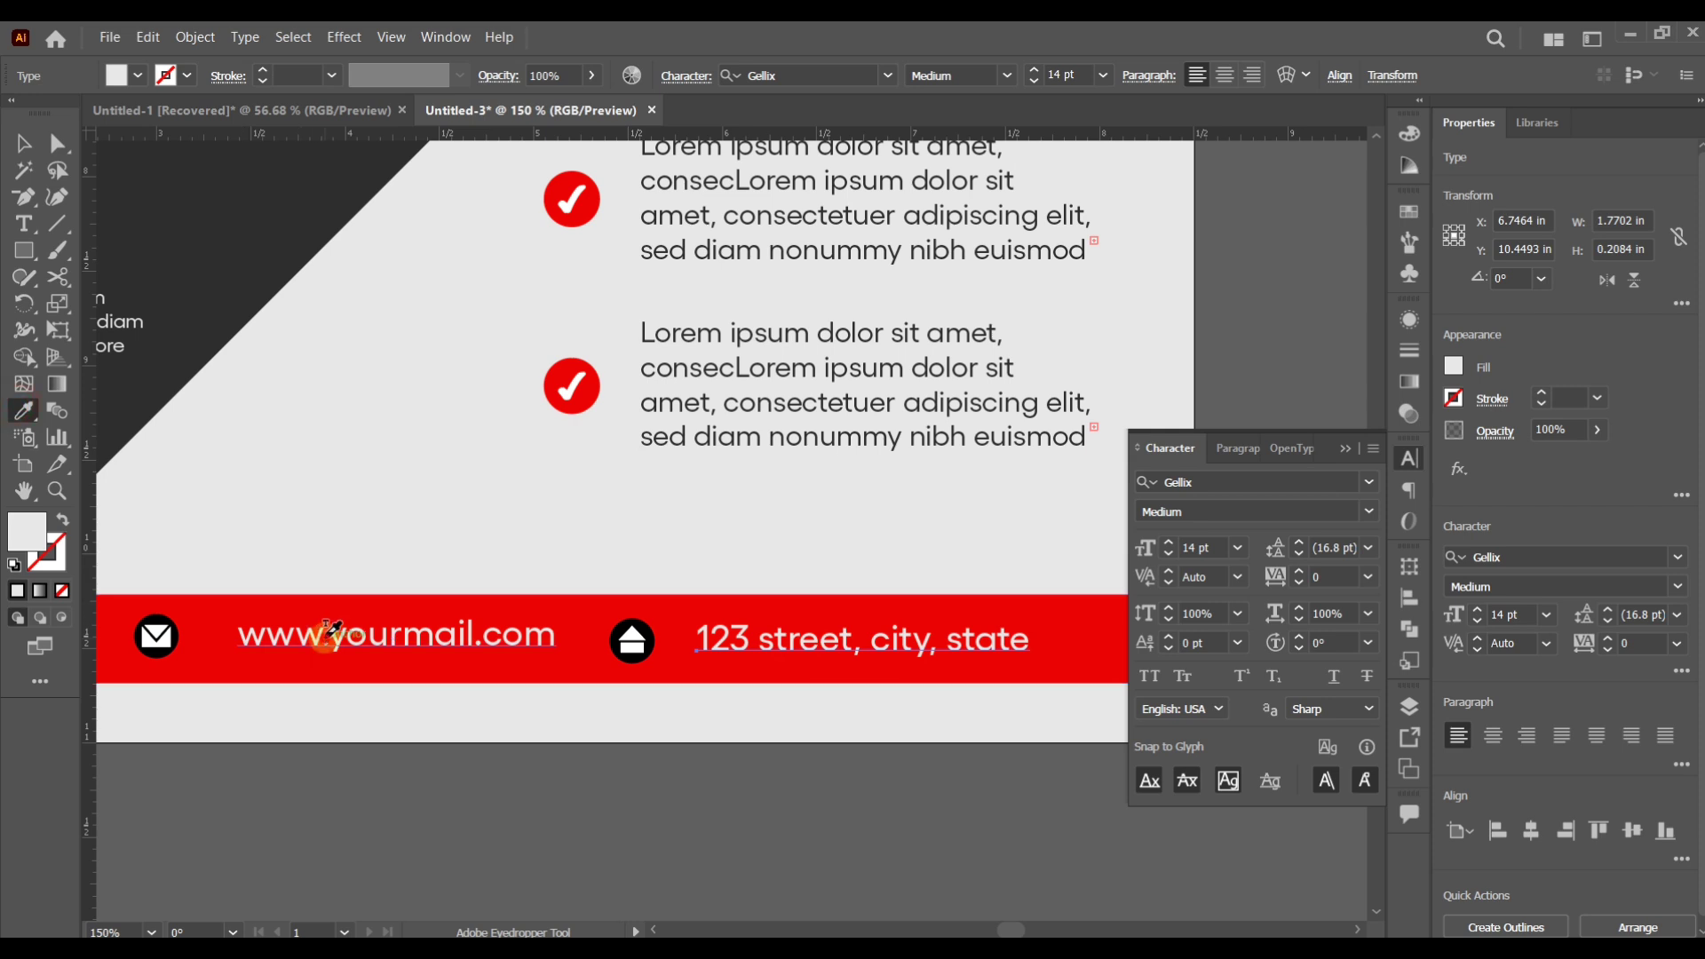
click(18, 199)
Step: Vertically align the home icon with the address text
click(27, 145)
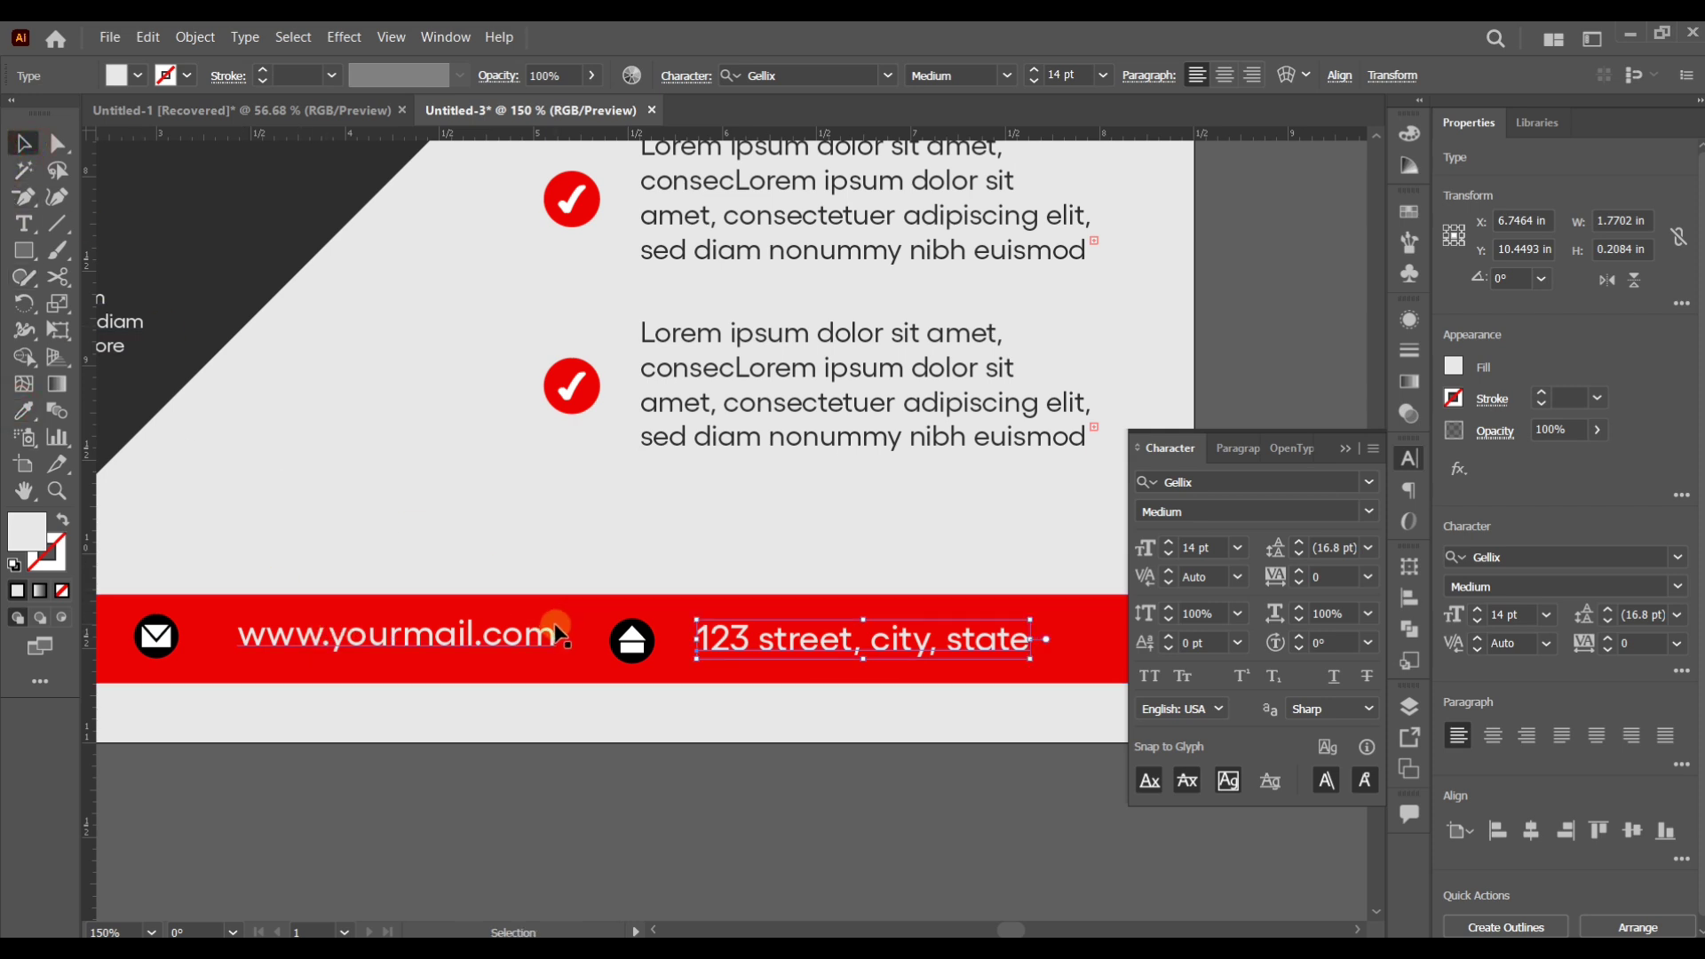
scroll(547, 621, down, 2)
shift+click(568, 579)
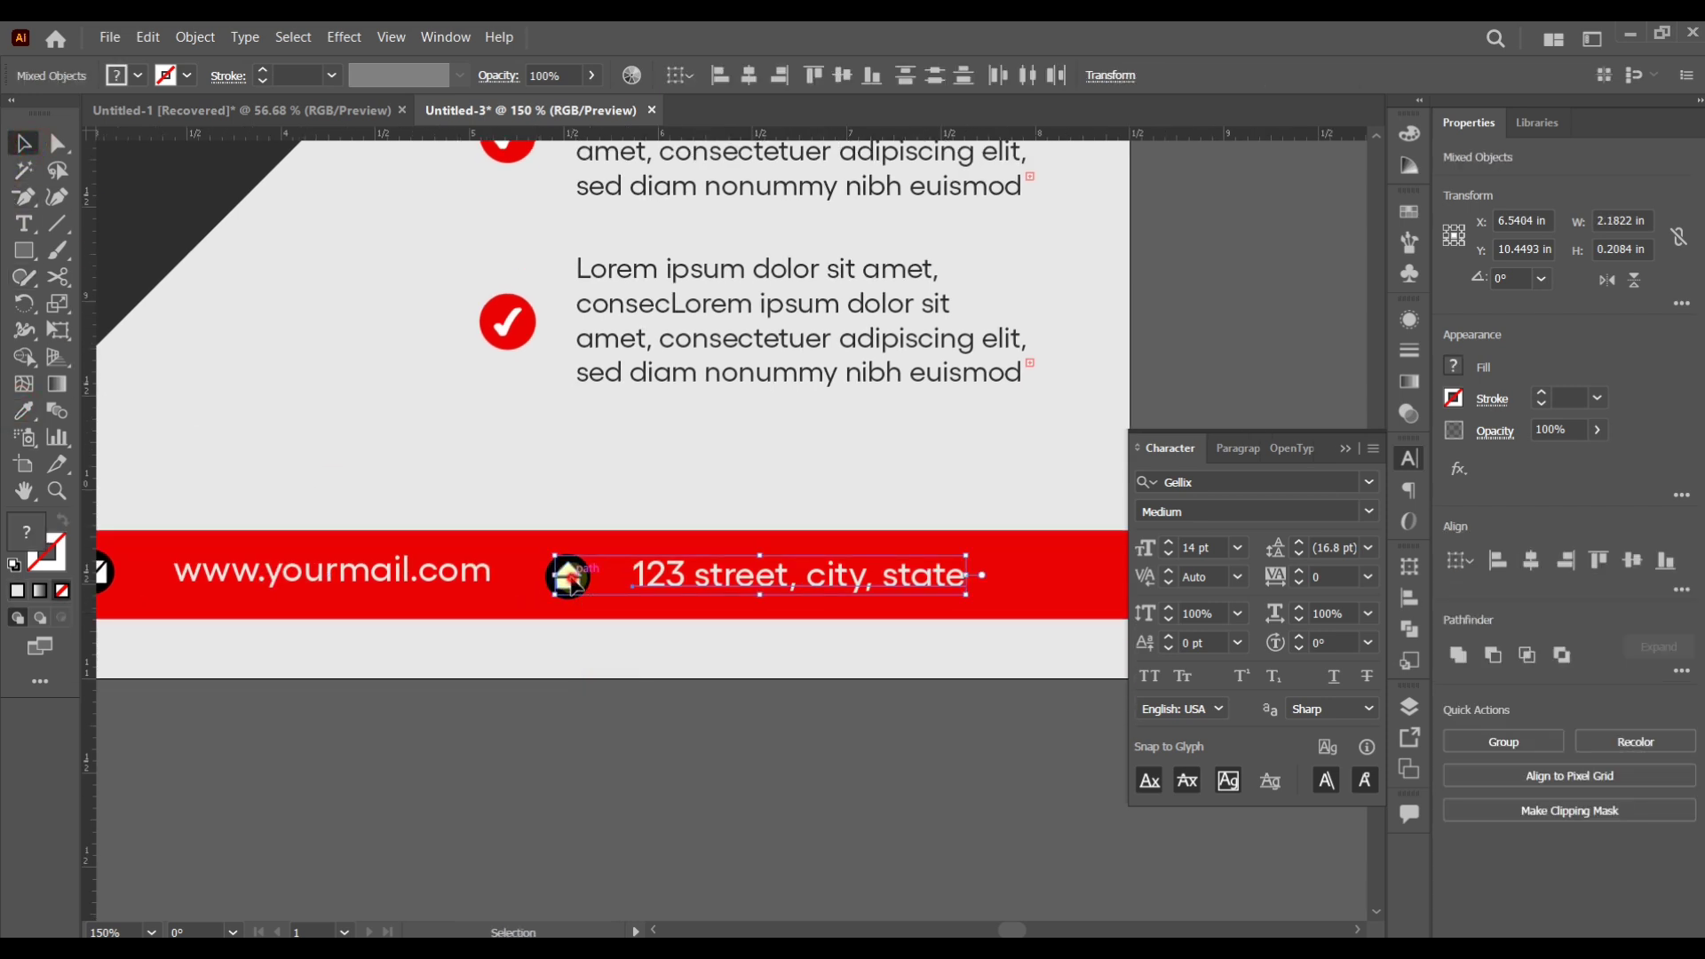
click(487, 765)
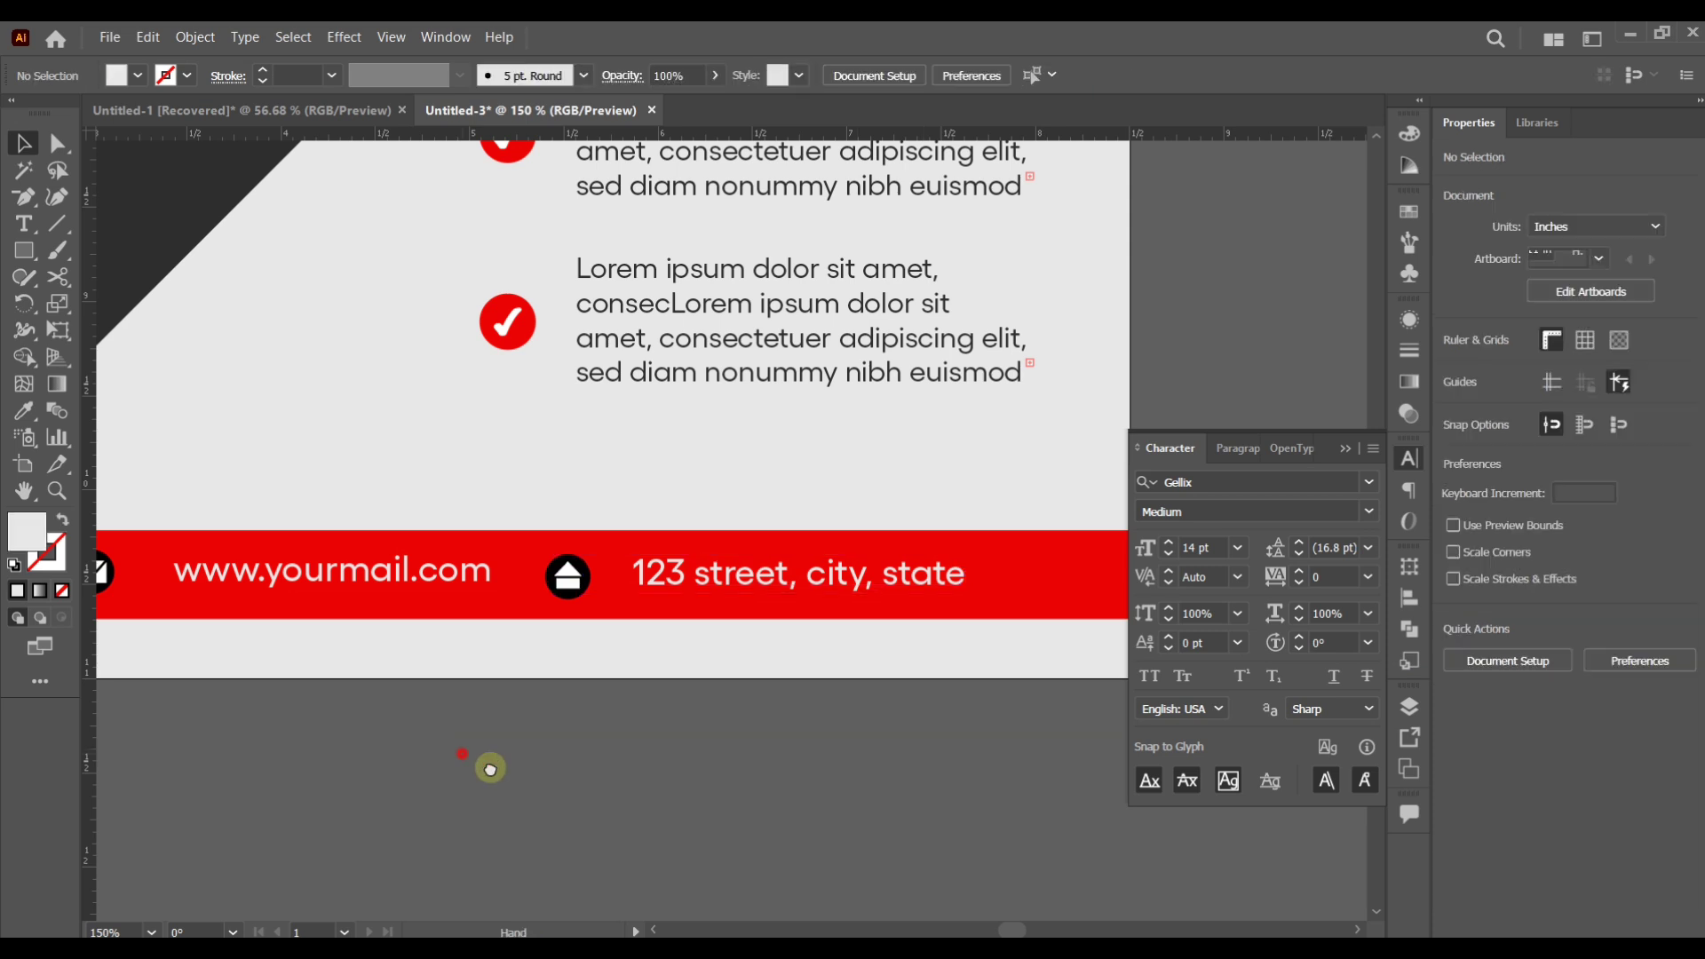
scroll(934, 806, left, 5)
scroll(935, 806, up, 1)
Step: Vertically centre the phone icon with the phone number
click(533, 691)
shift+click(351, 682)
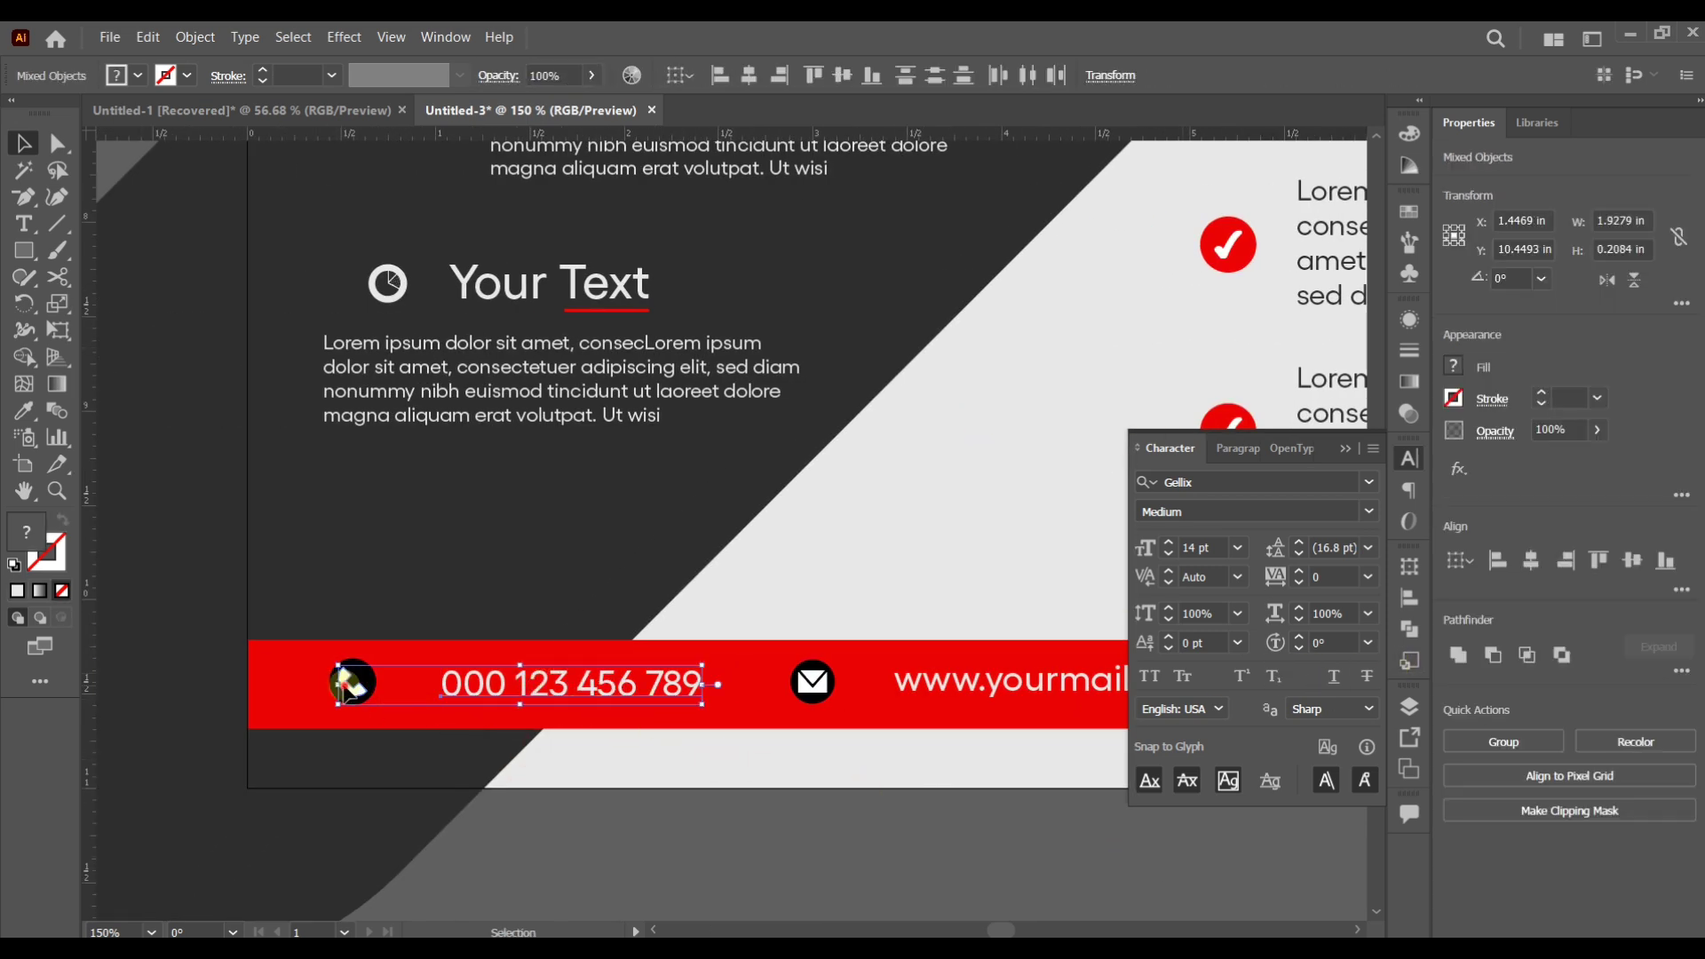
click(1632, 560)
click(759, 844)
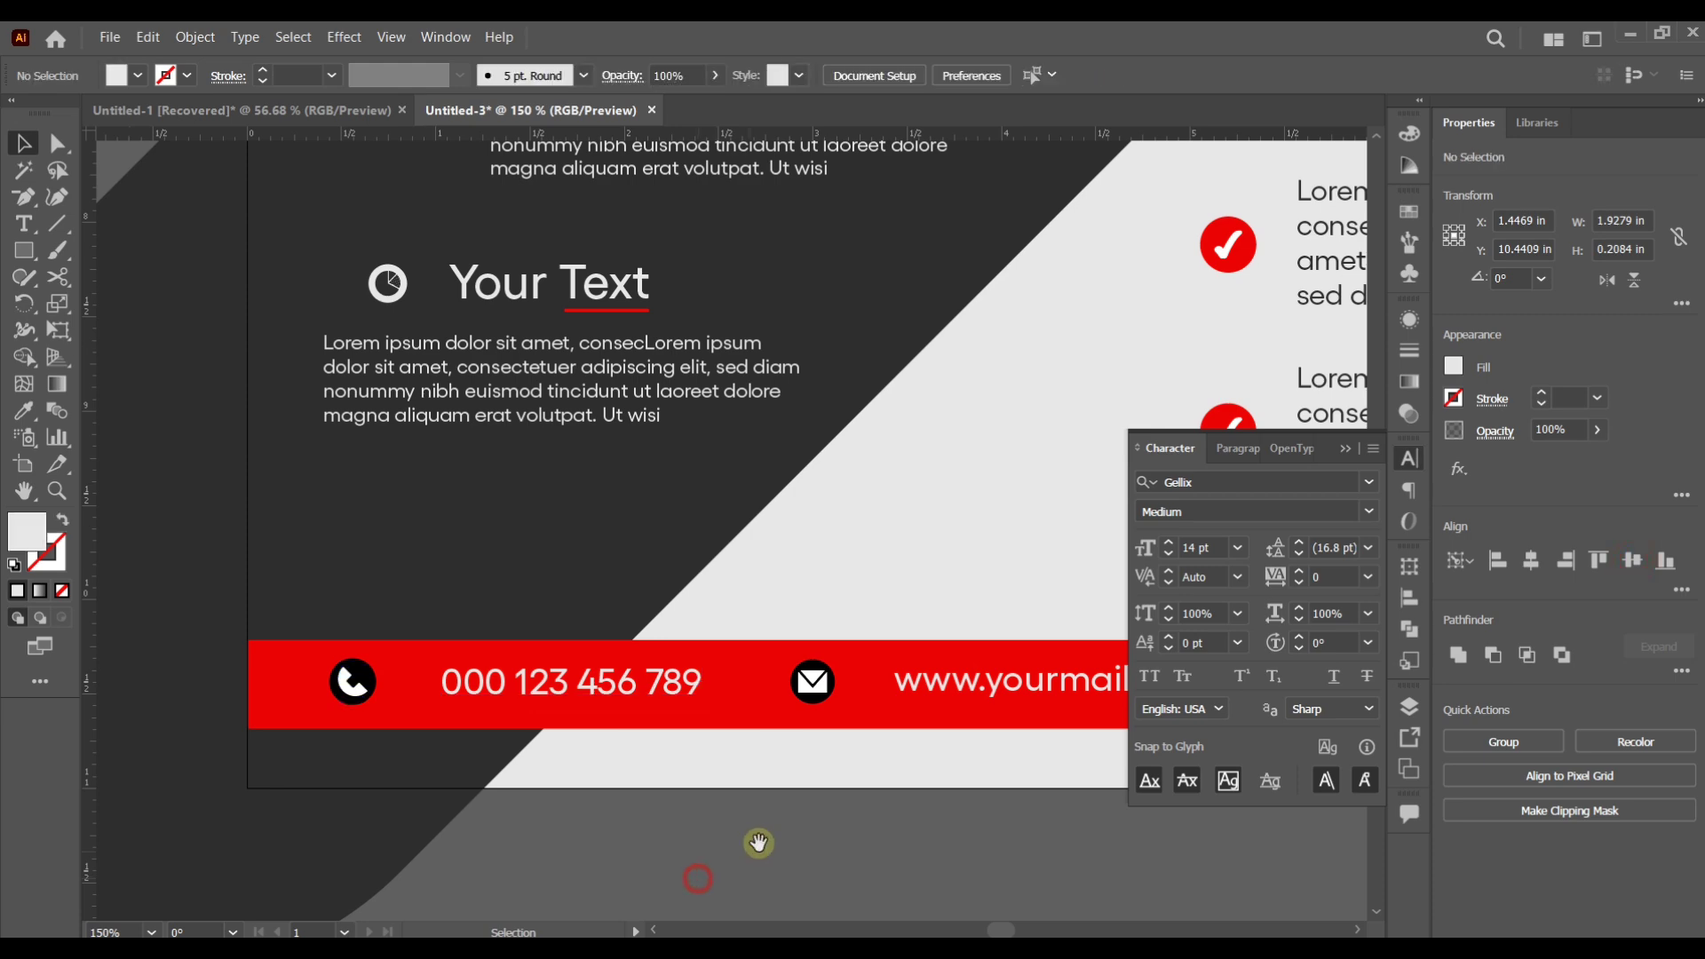
scroll(746, 870, down, 1)
scroll(746, 870, right, 2)
scroll(497, 781, right, 5)
scroll(497, 781, down, 1)
Step: Nudge the address text slightly right and view the whole flyer
key(ctrl+minus)
key(ctrl+minus)
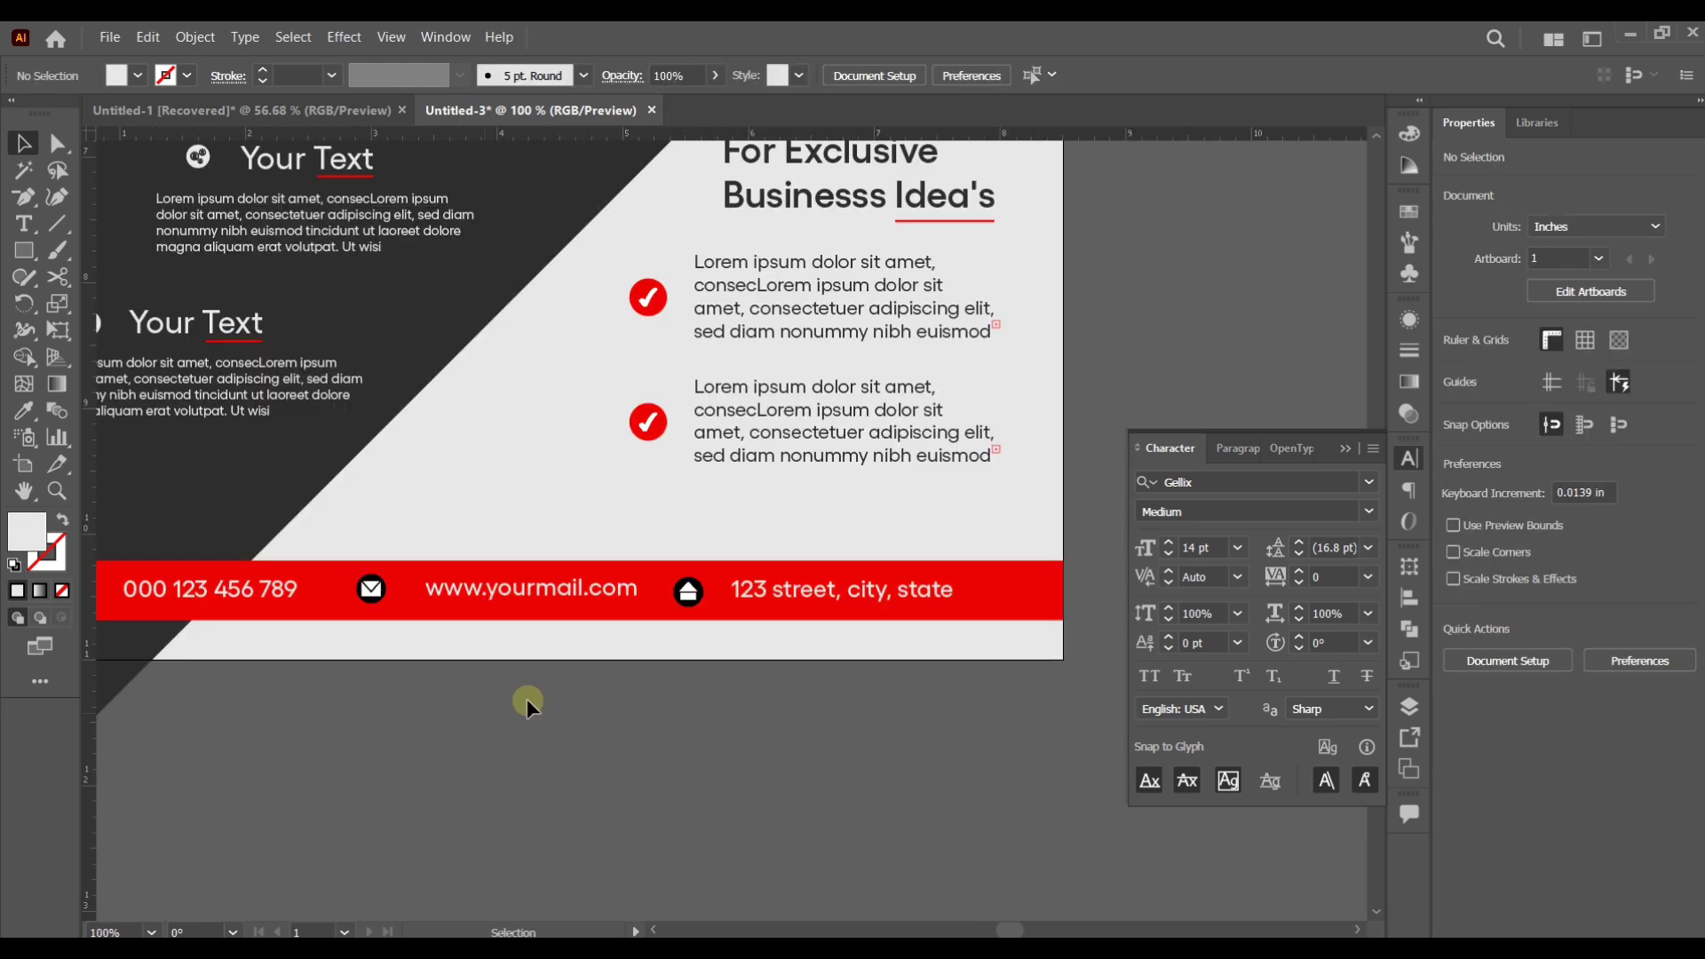
scroll(626, 668, up, 2)
scroll(737, 634, up, 2)
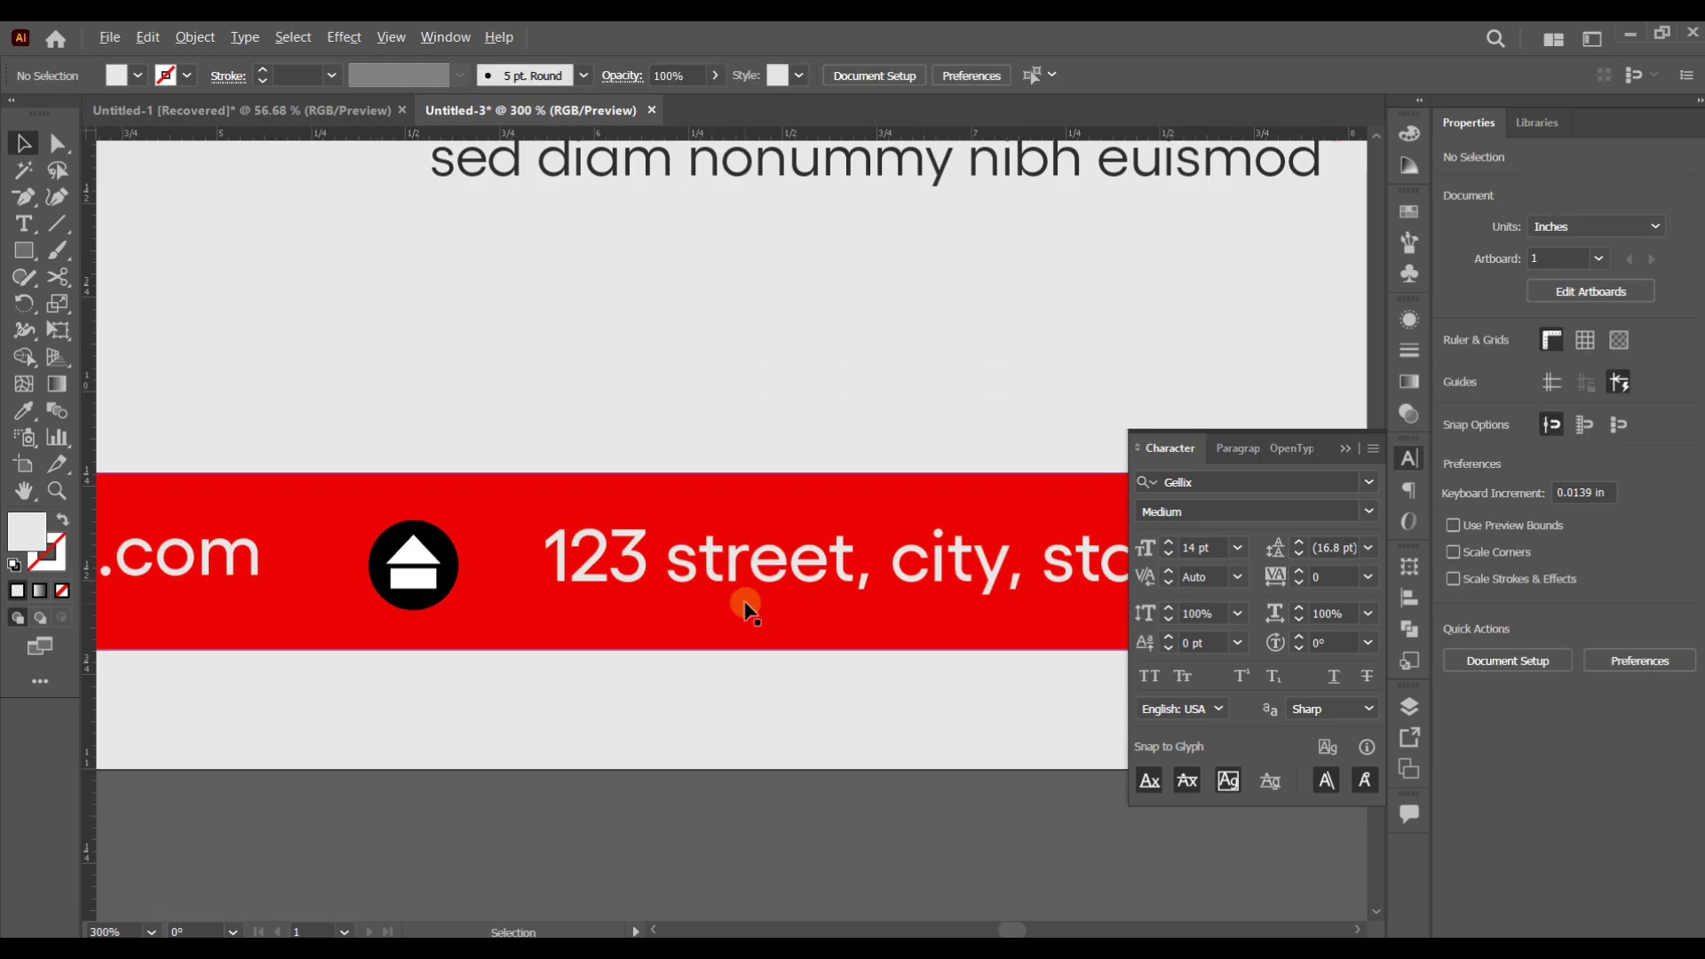
drag(747, 602, 811, 582)
key(ctrl+minus)
key(ctrl+minus)
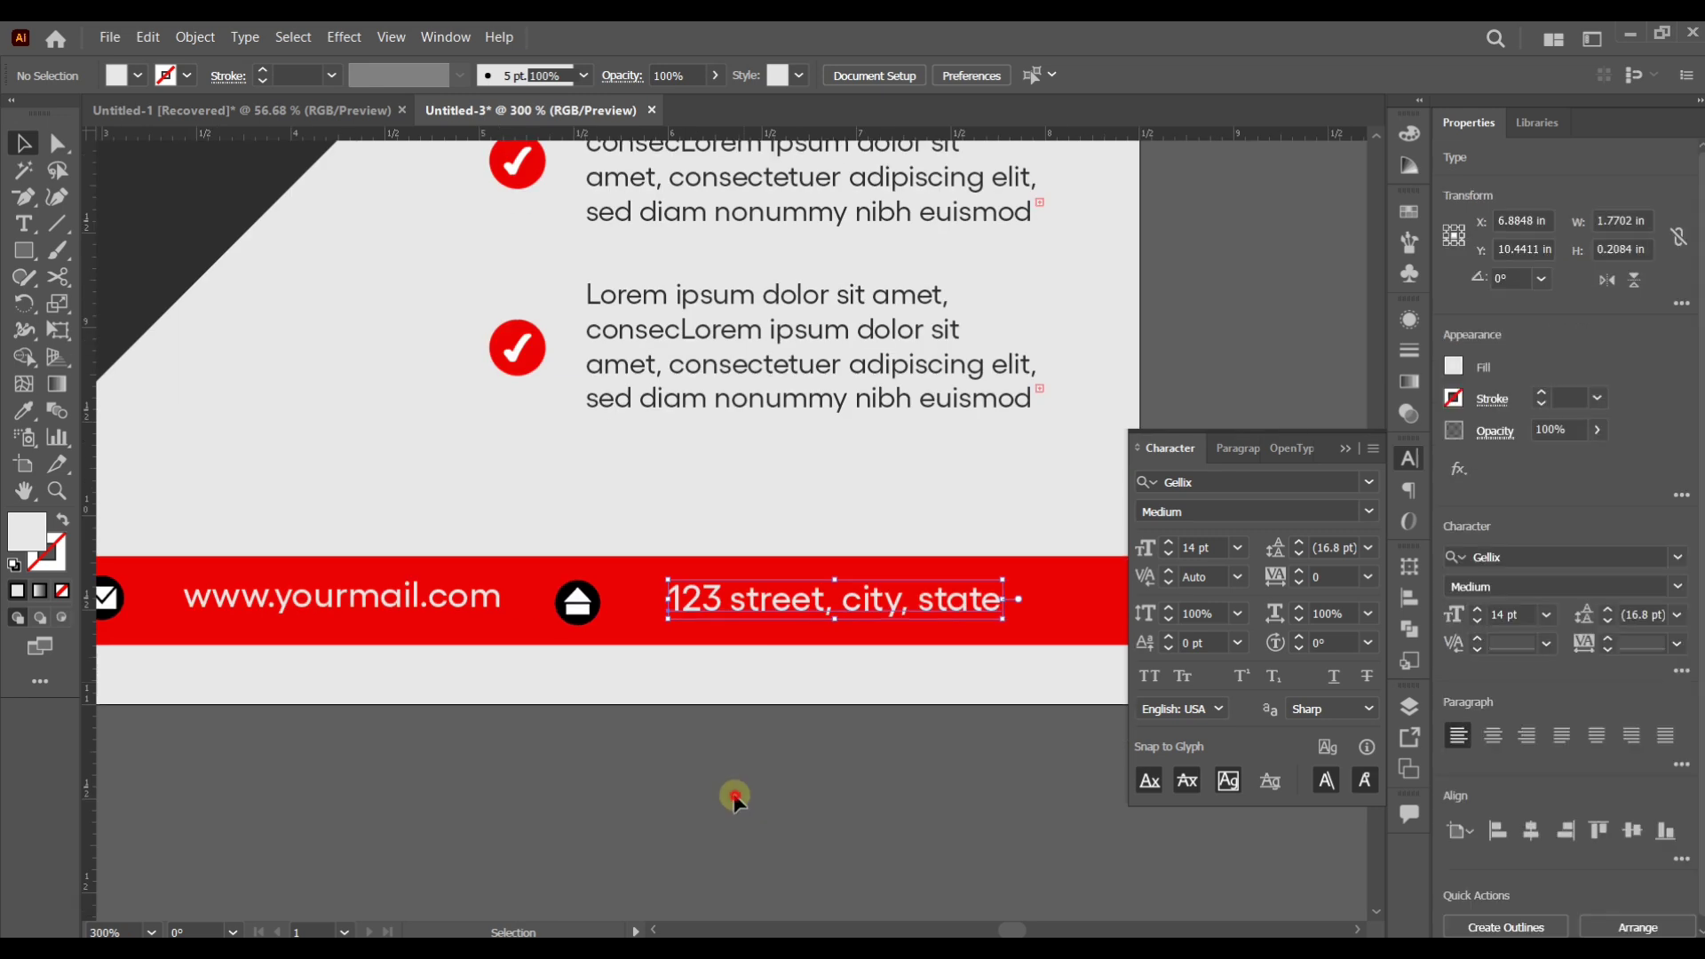
key(ctrl+minus)
key(ctrl+minus)
drag(686, 838, 716, 818)
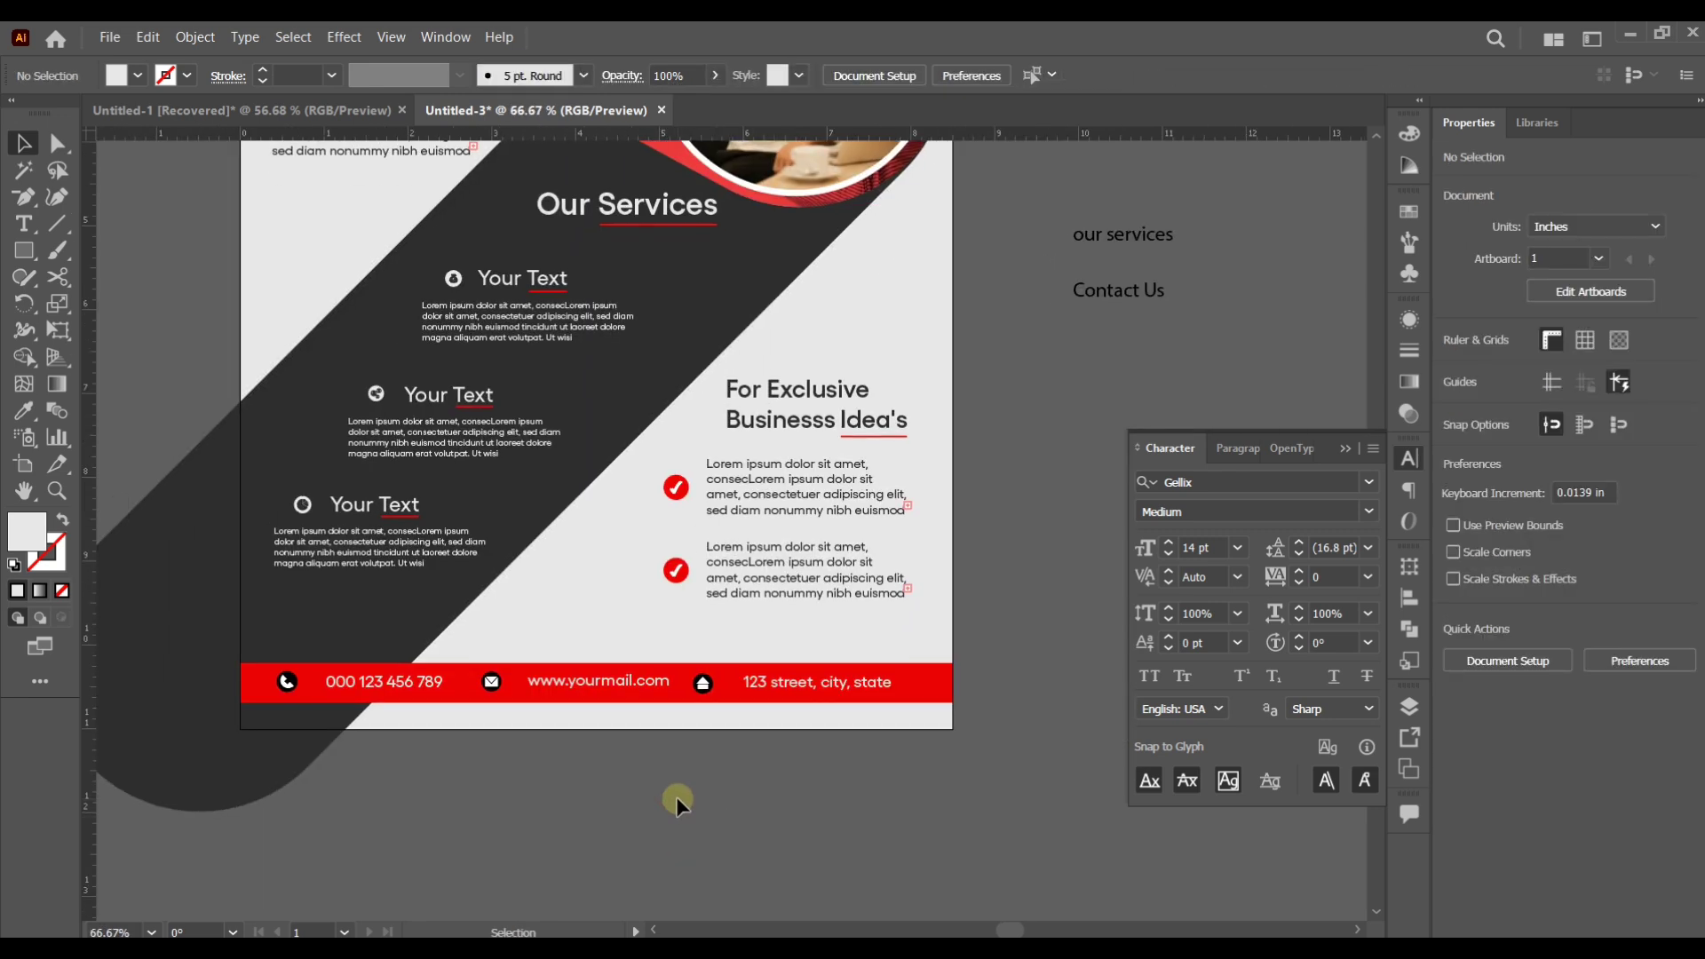
Step: Group the email icon with its web address and the phone icon with its number
click(892, 681)
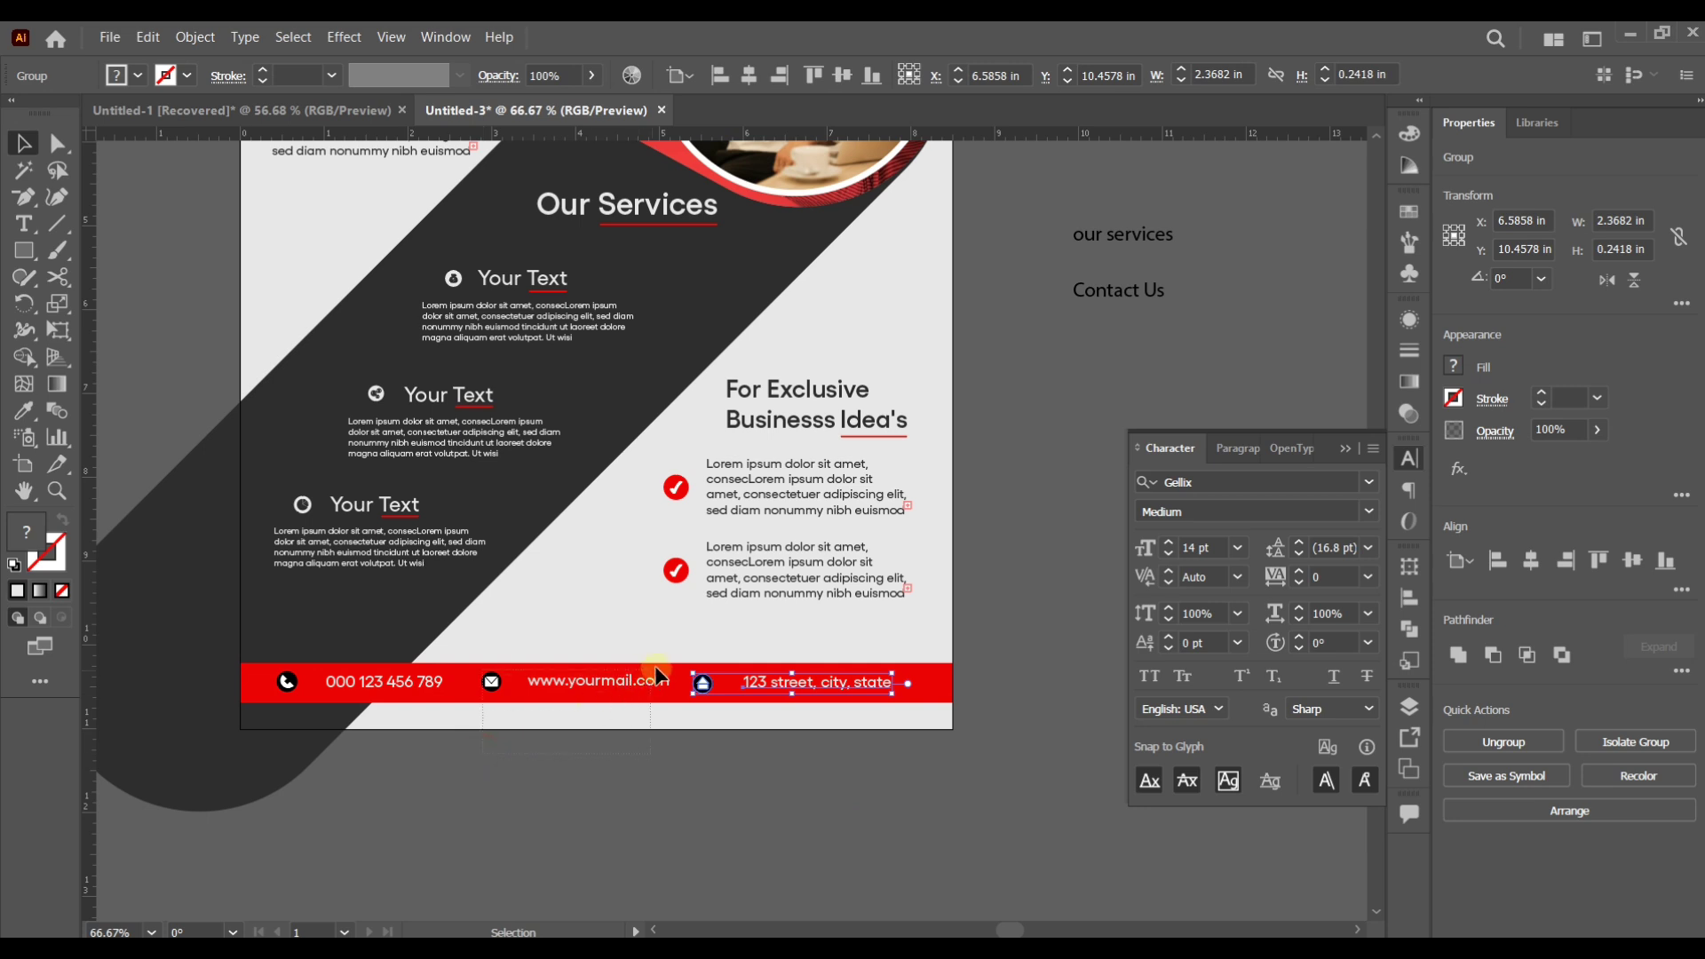
drag(677, 666, 670, 660)
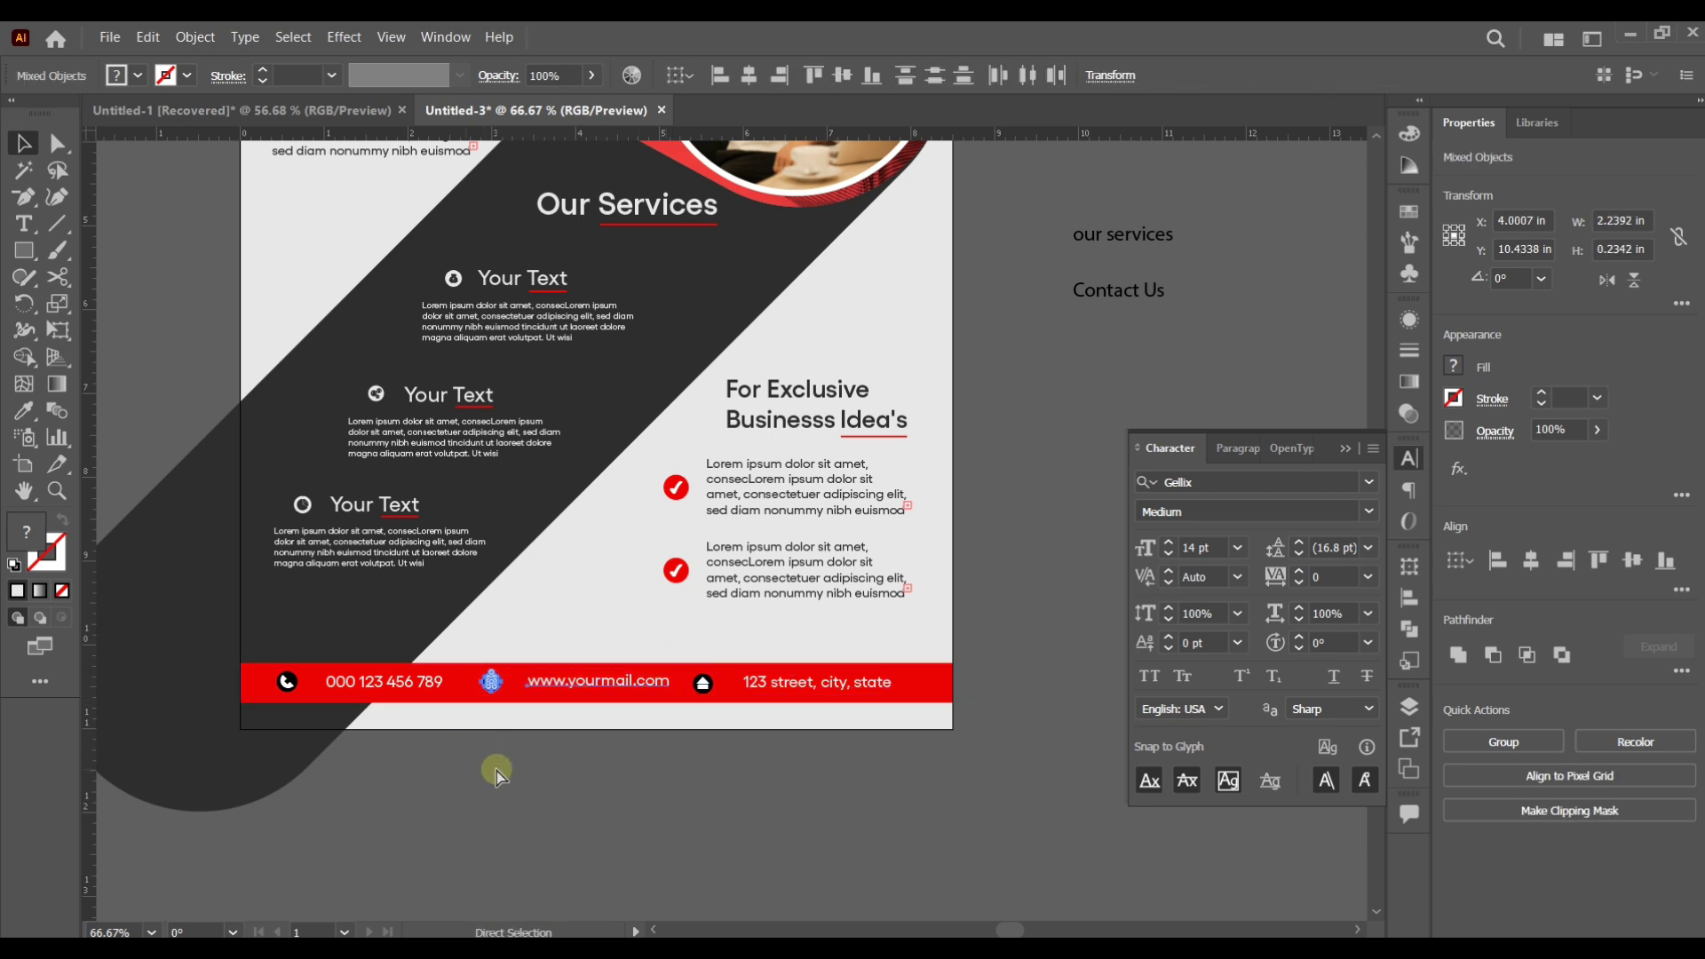
key(ctrl+g)
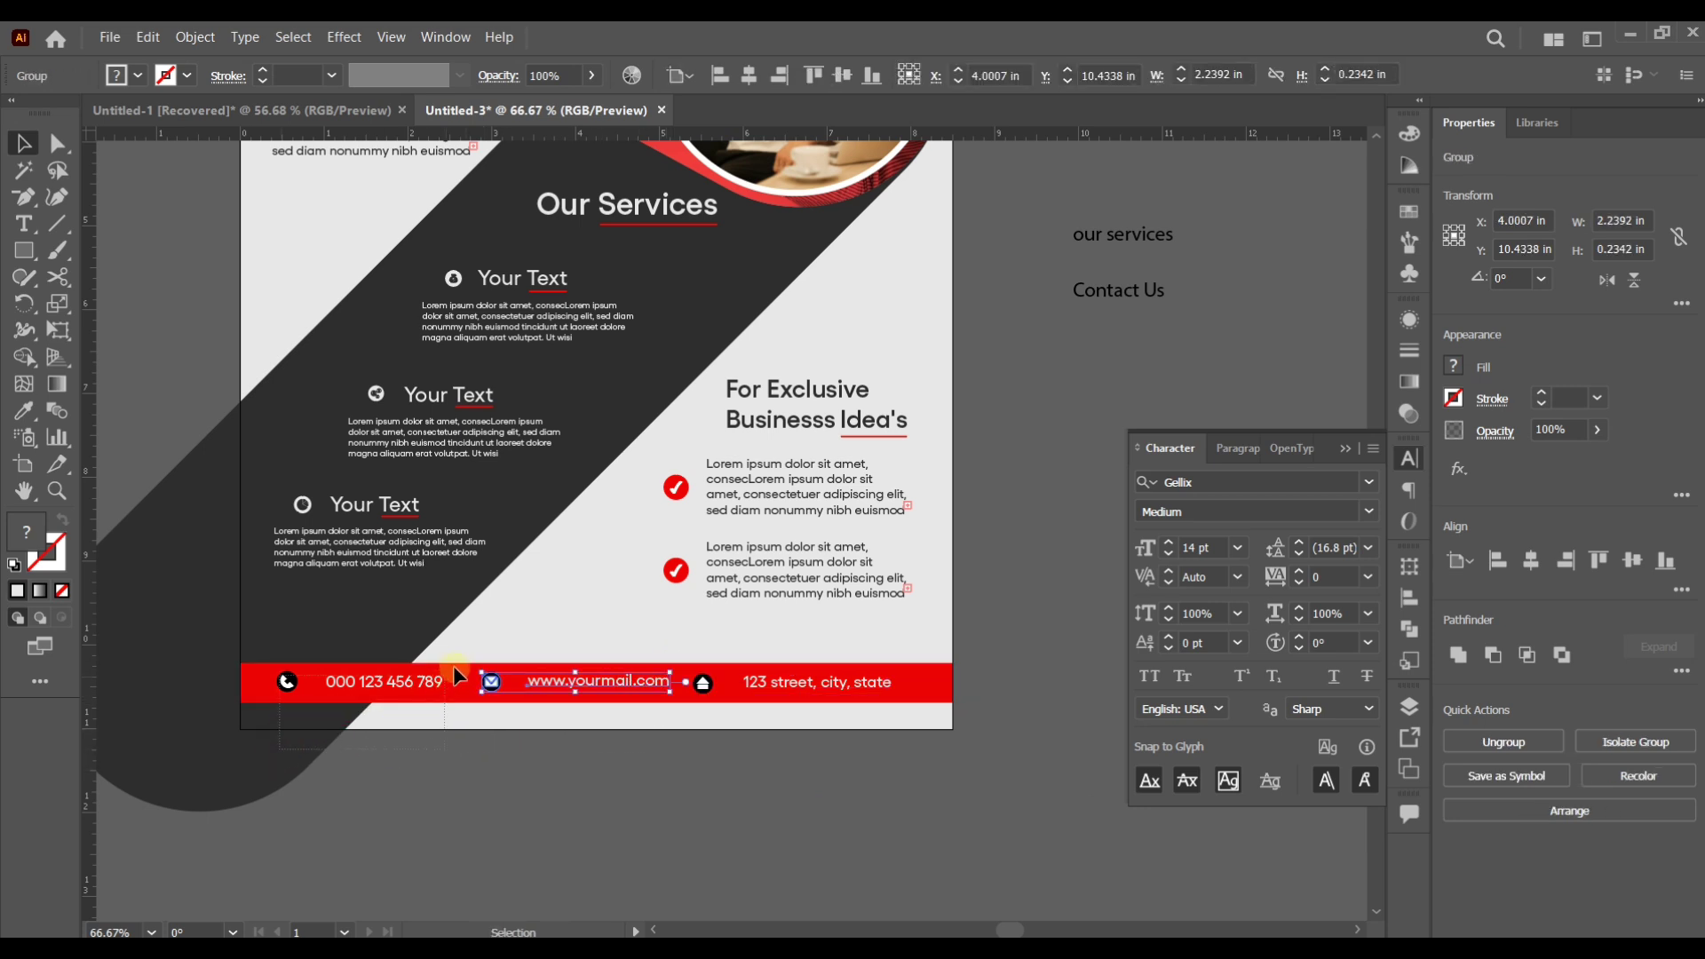
drag(266, 670, 460, 723)
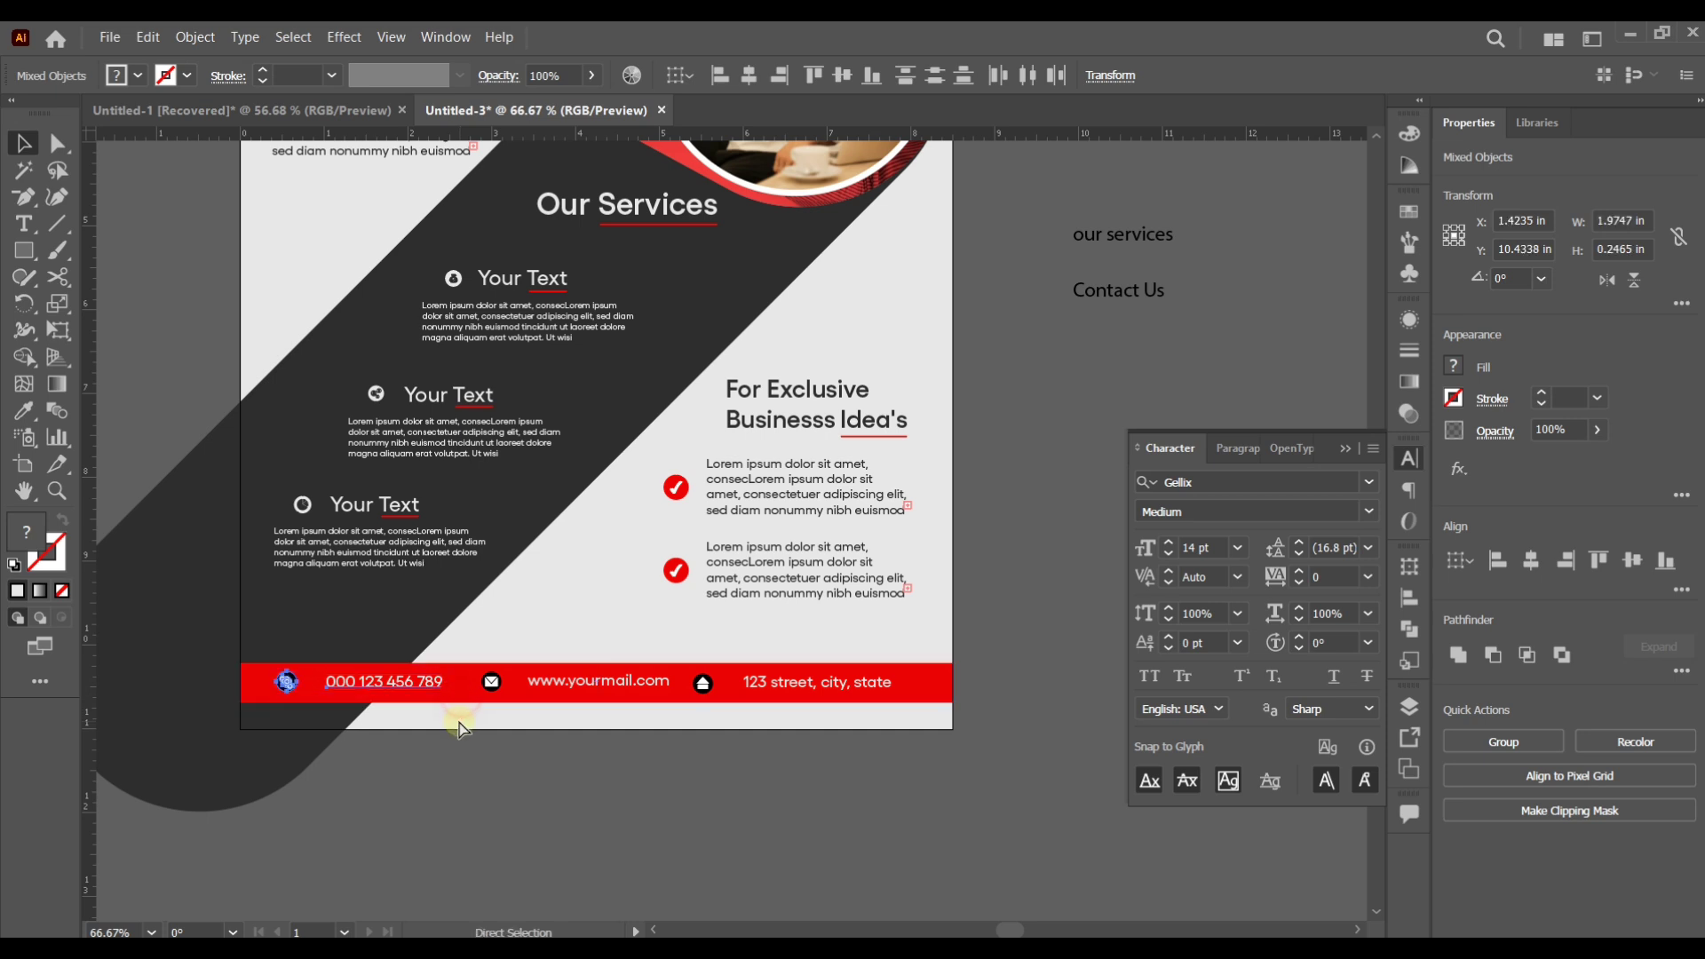
key(ctrl+g)
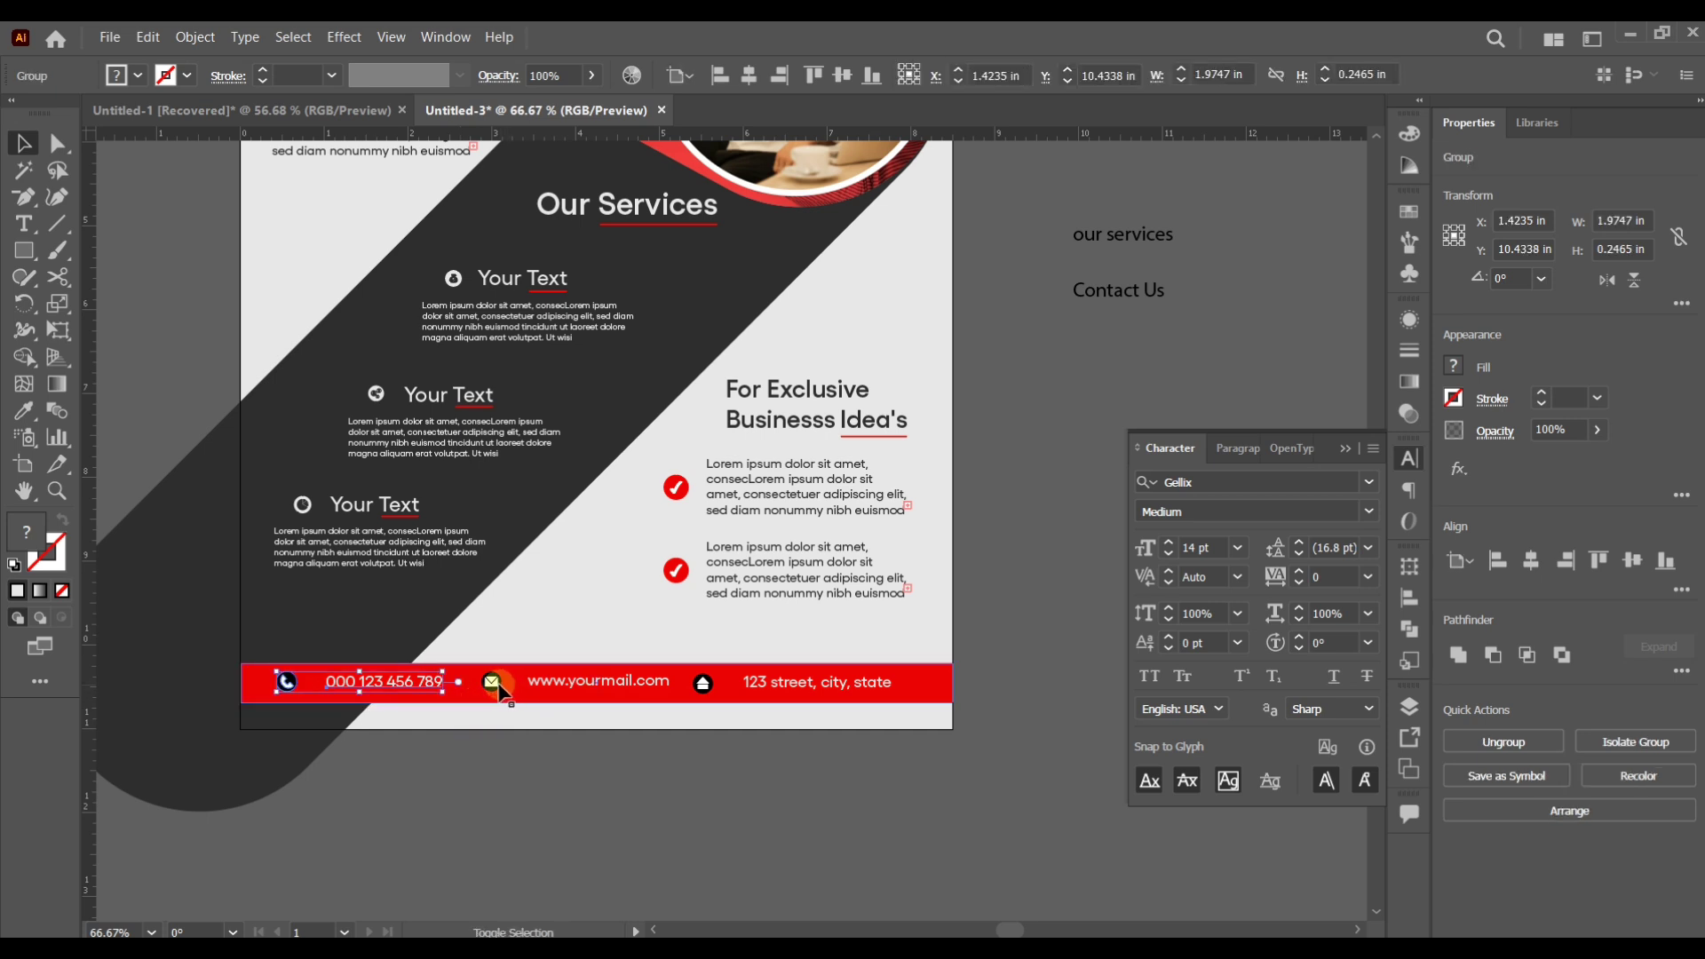
Step: Group the phone, email and address pairs together and centre them horizontally on the artboard
shift+click(499, 689)
shift+click(791, 697)
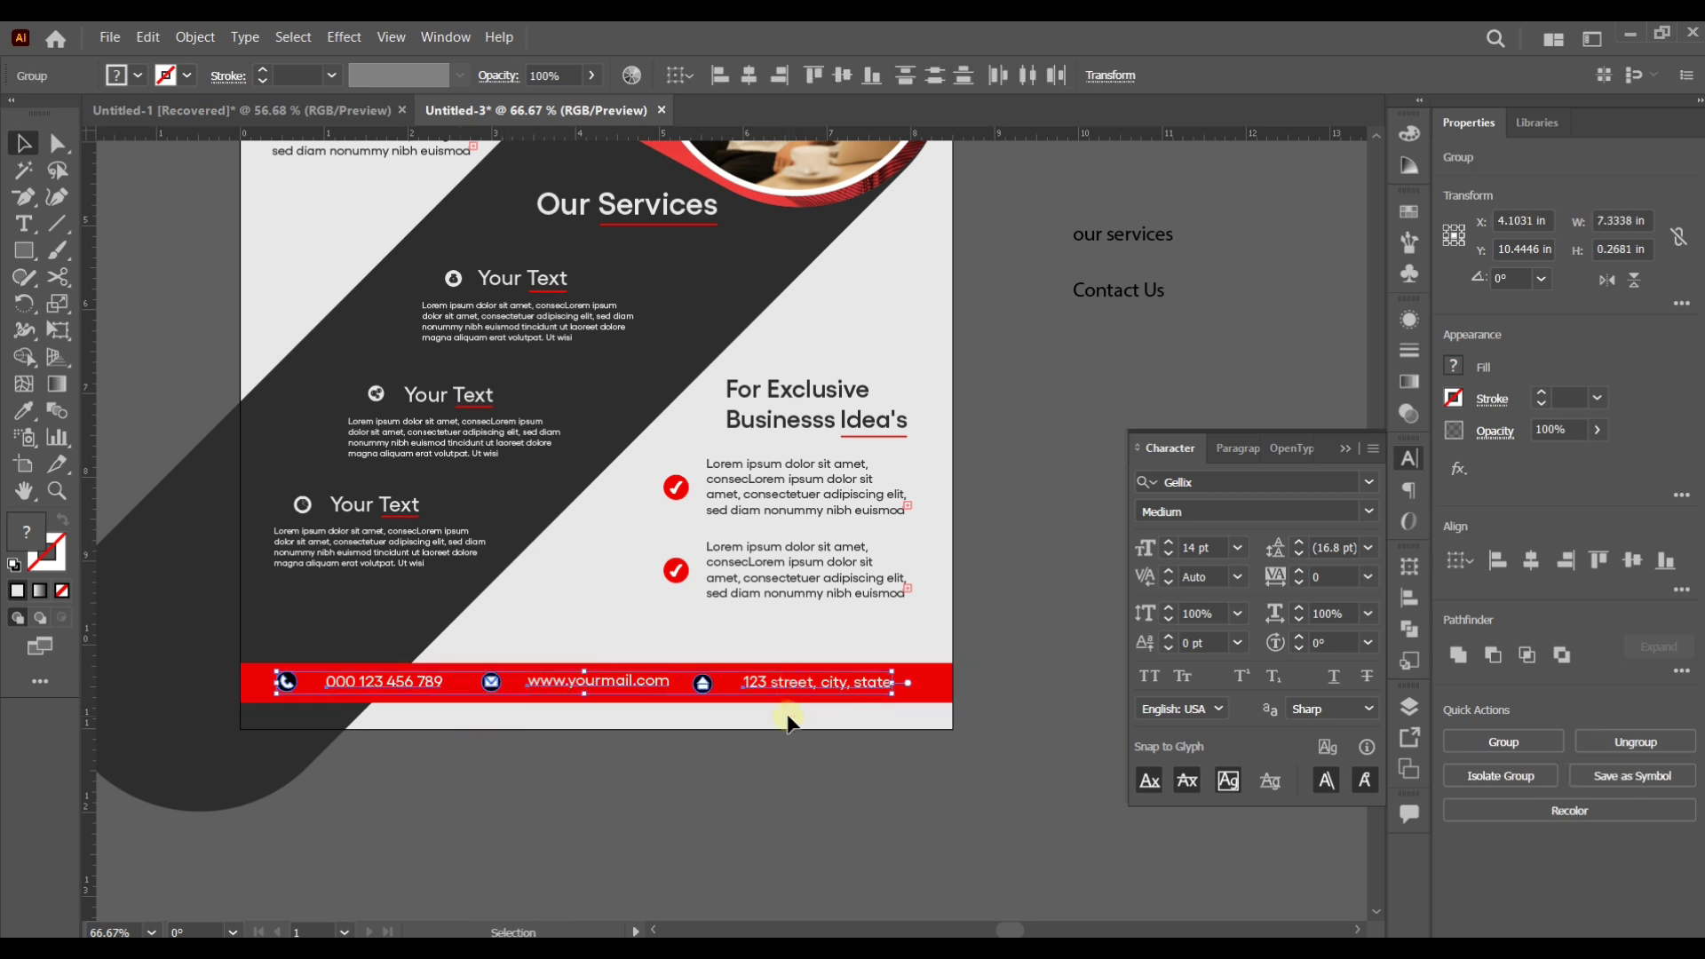
key(ctrl+g)
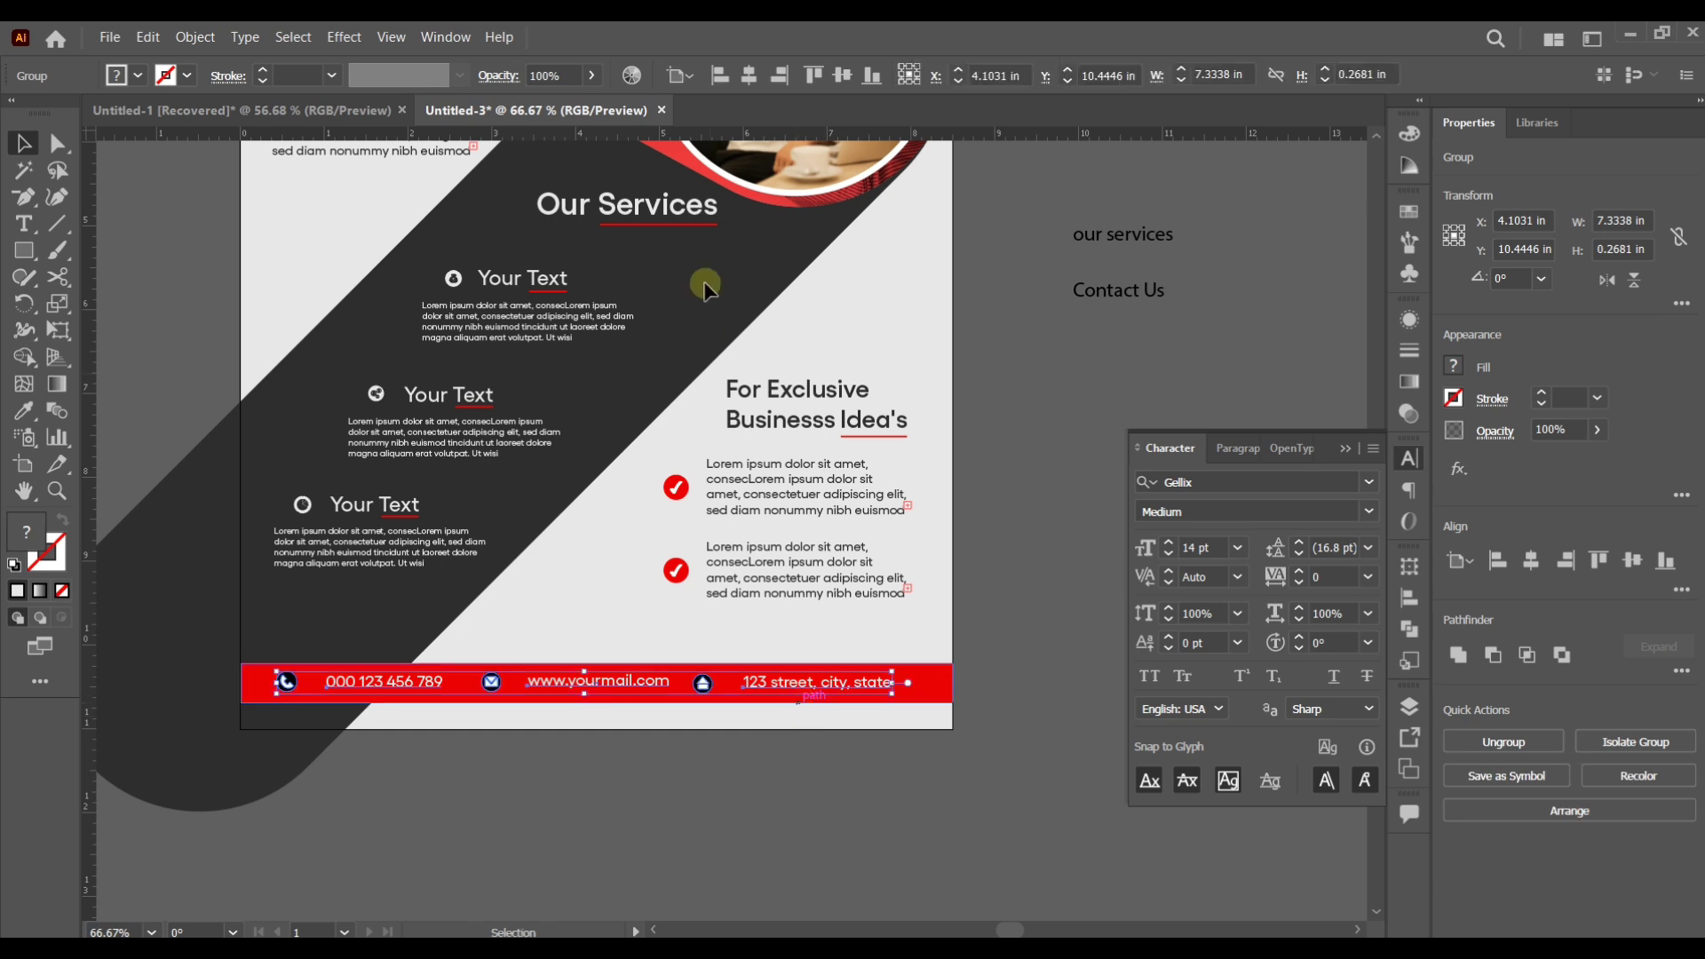
click(750, 86)
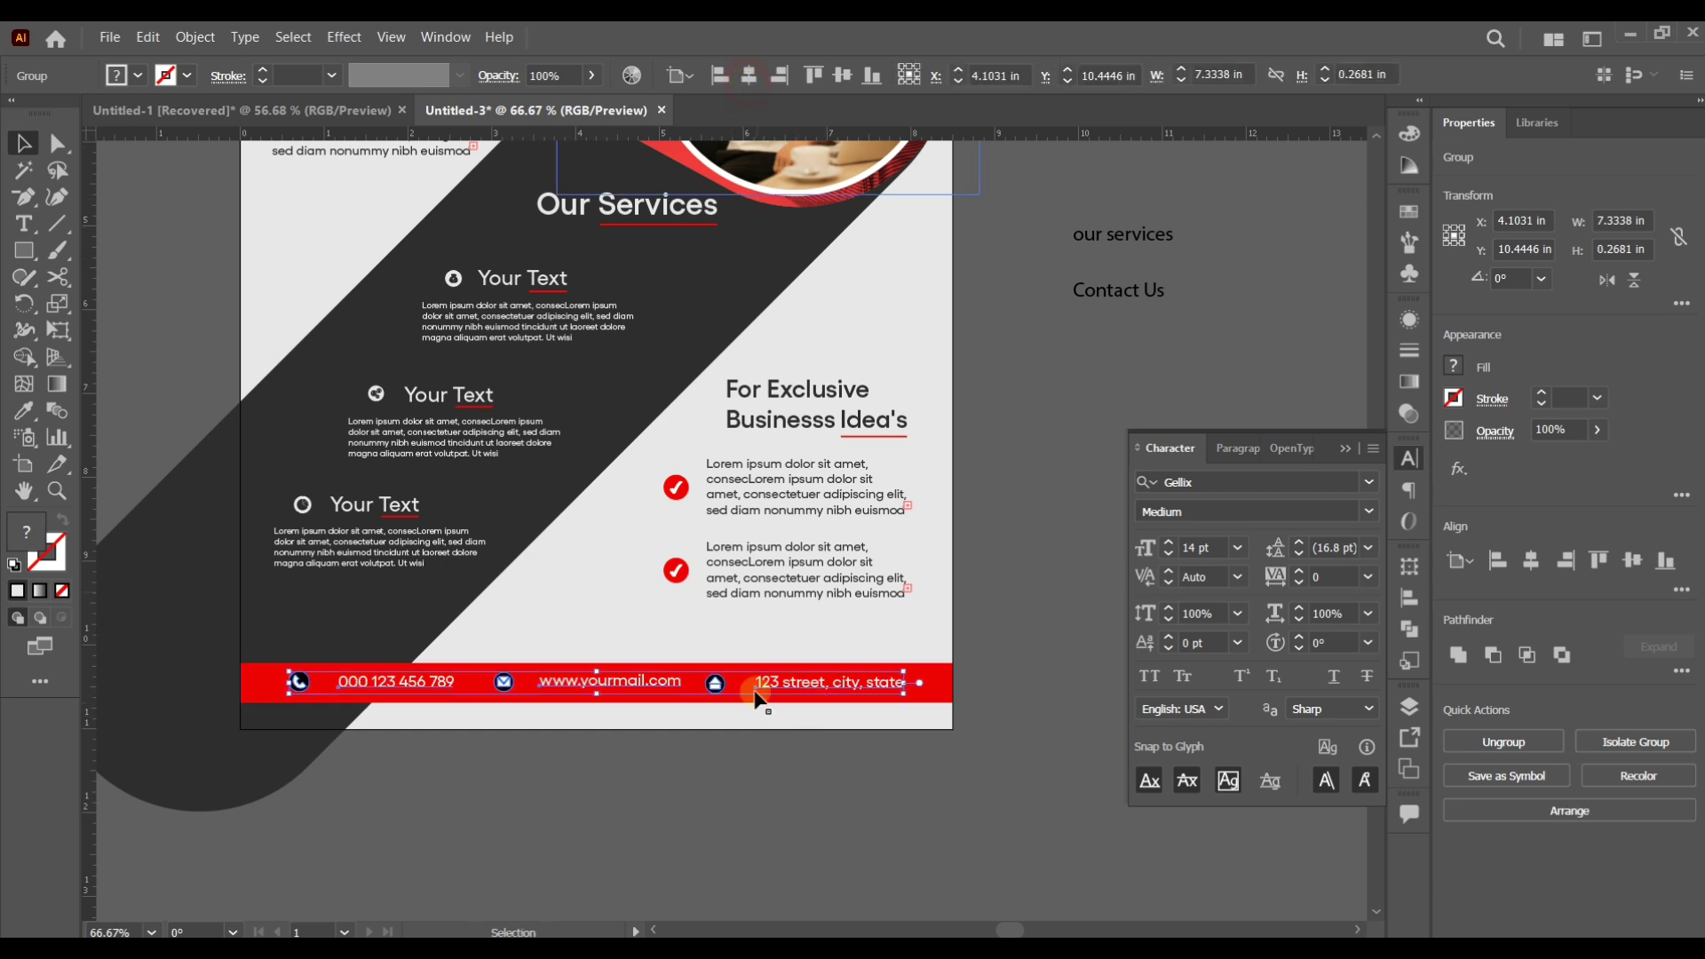
click(736, 796)
scroll(719, 772, up, 3)
scroll(710, 755, down, 1)
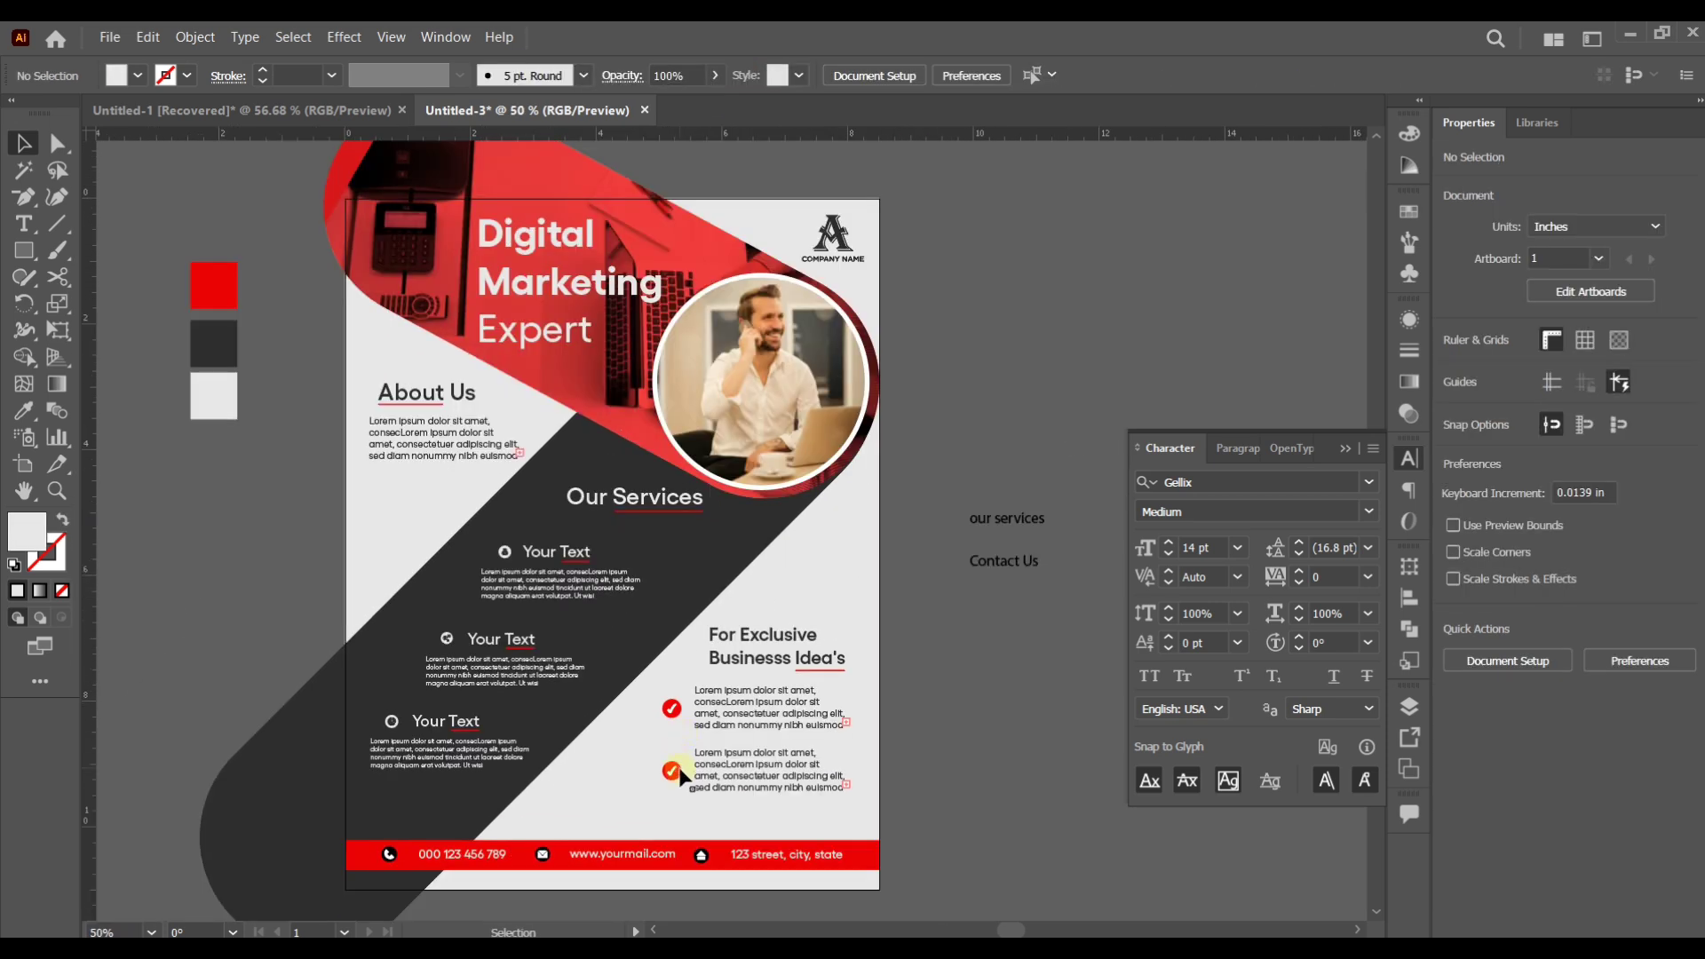
Step: Draw an 8.5 × 11 in rectangle exactly covering the artboard
scroll(680, 778, down, 1)
scroll(653, 679, down, 1)
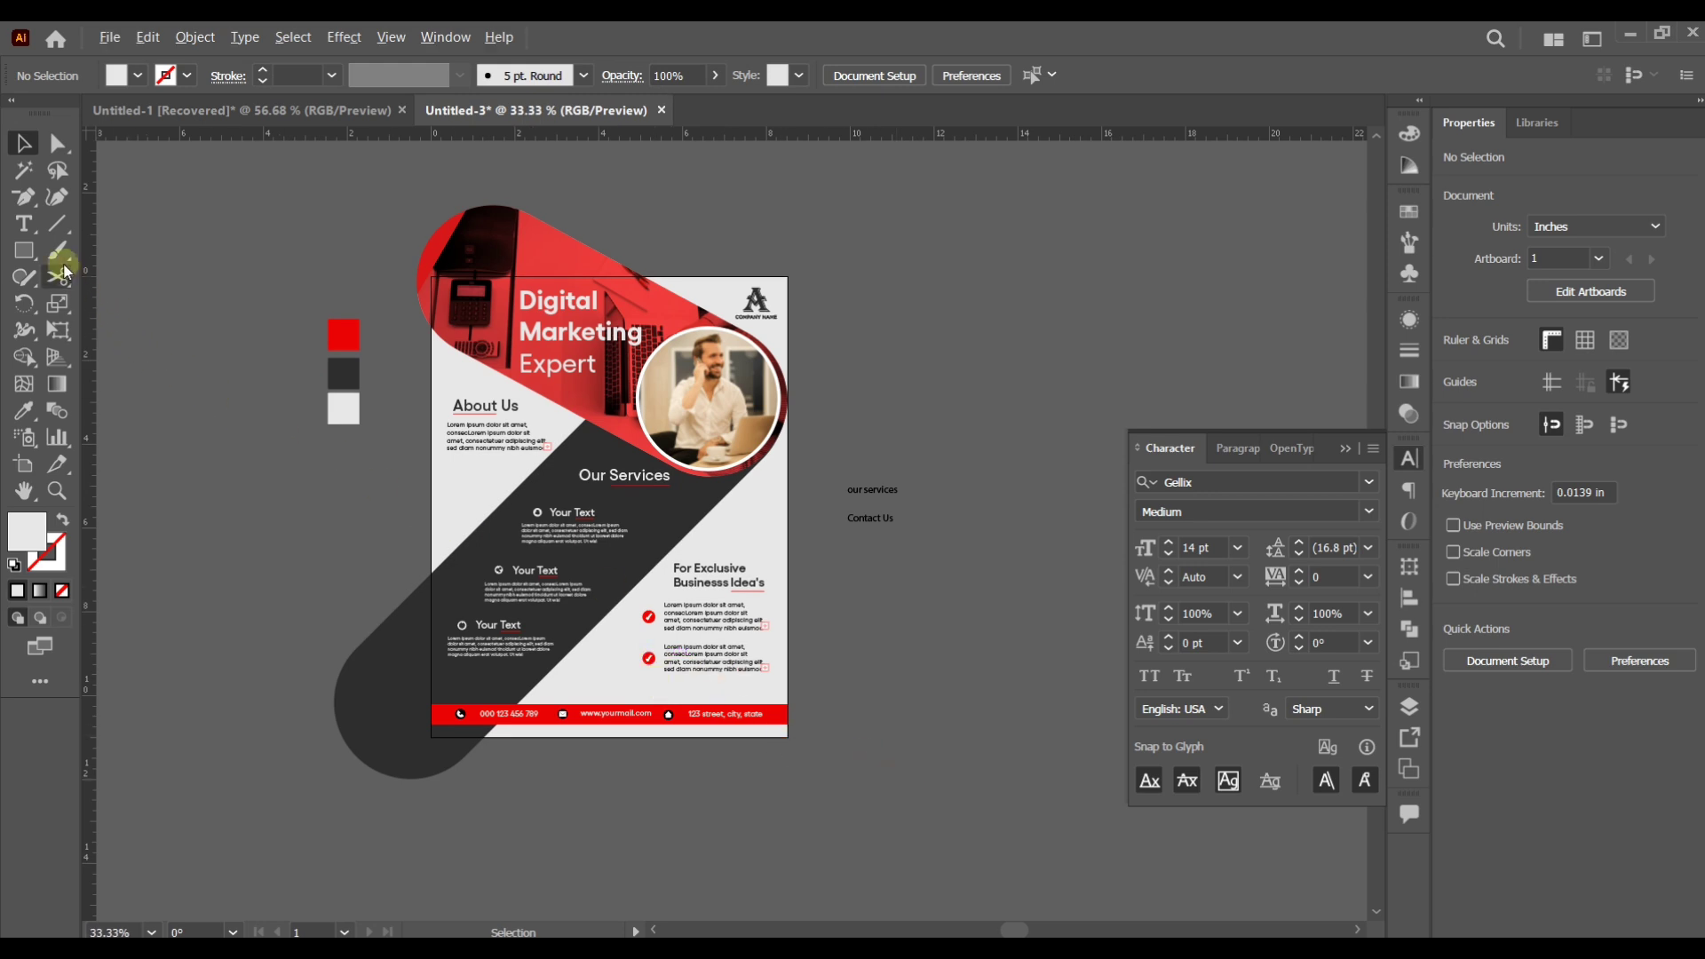
click(297, 248)
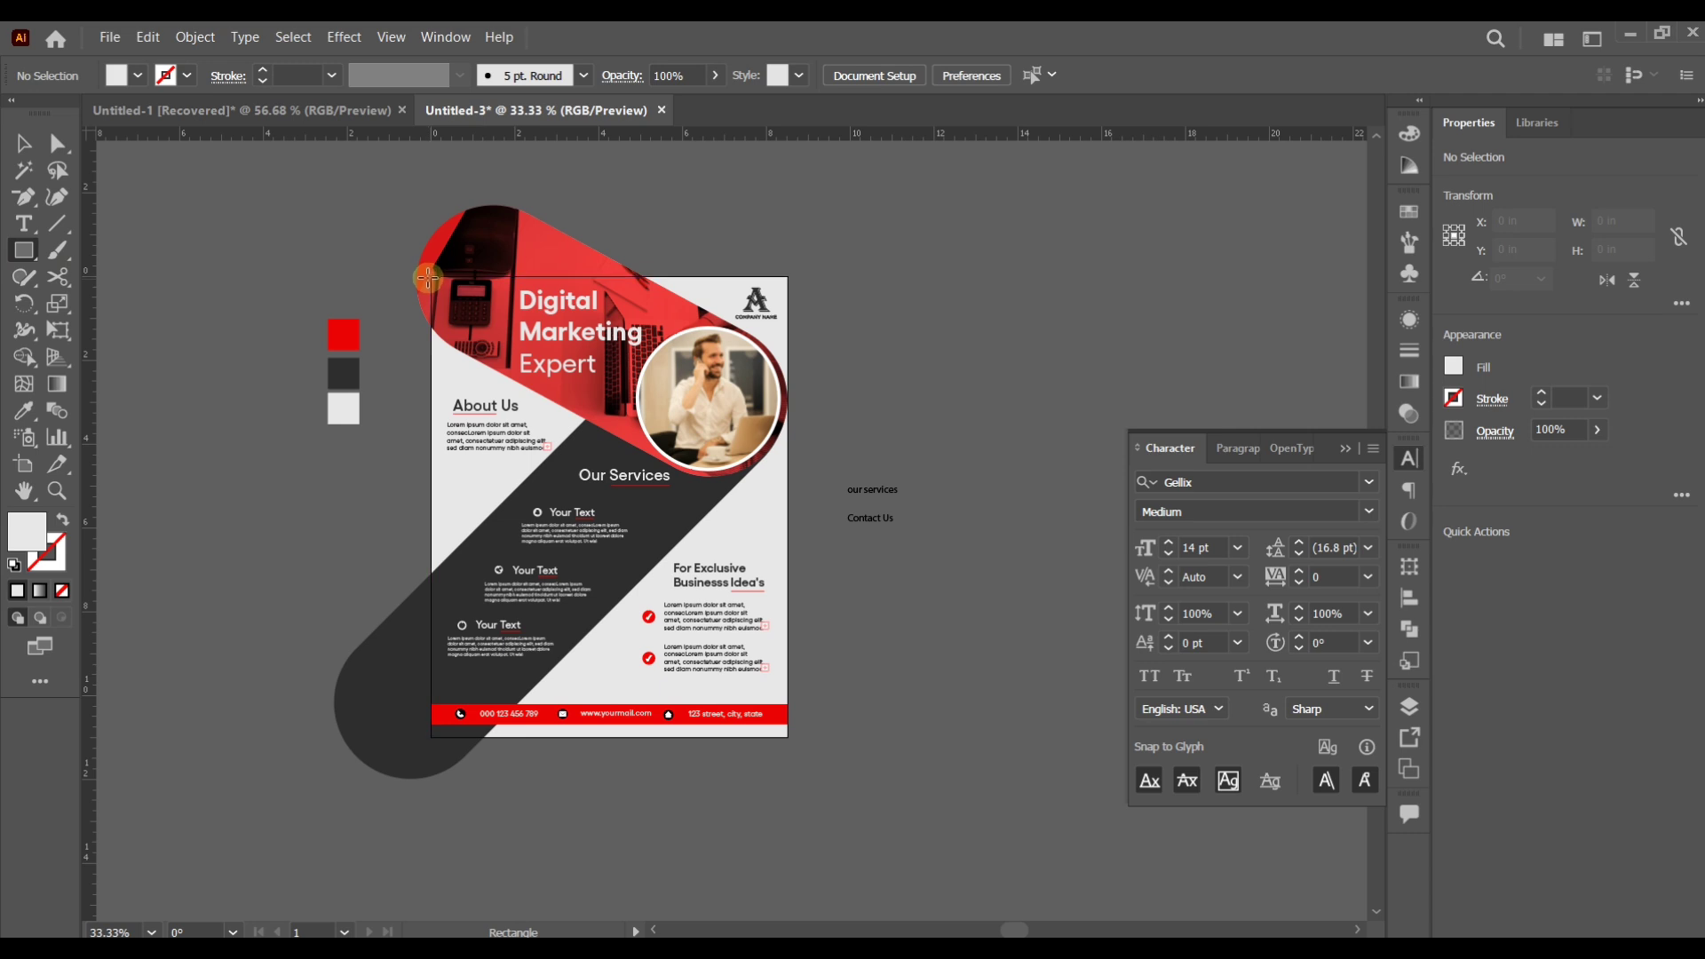
drag(428, 276, 787, 735)
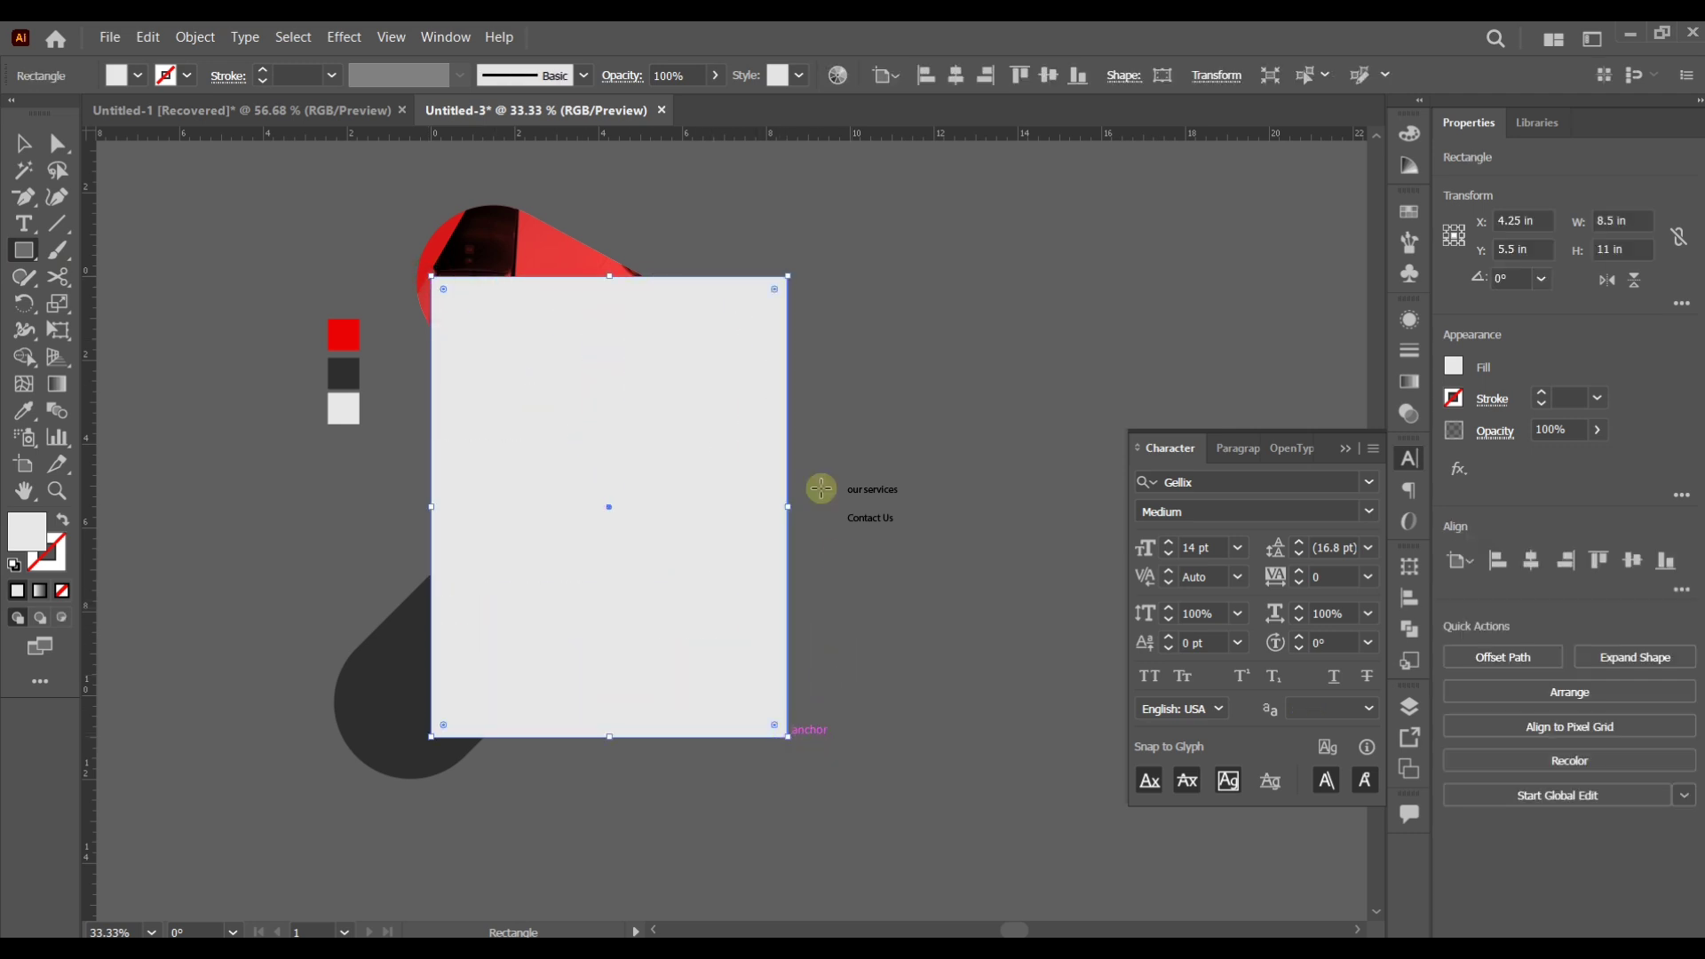
Step: Select all the artwork with the rectangle and make a clipping mask
click(24, 143)
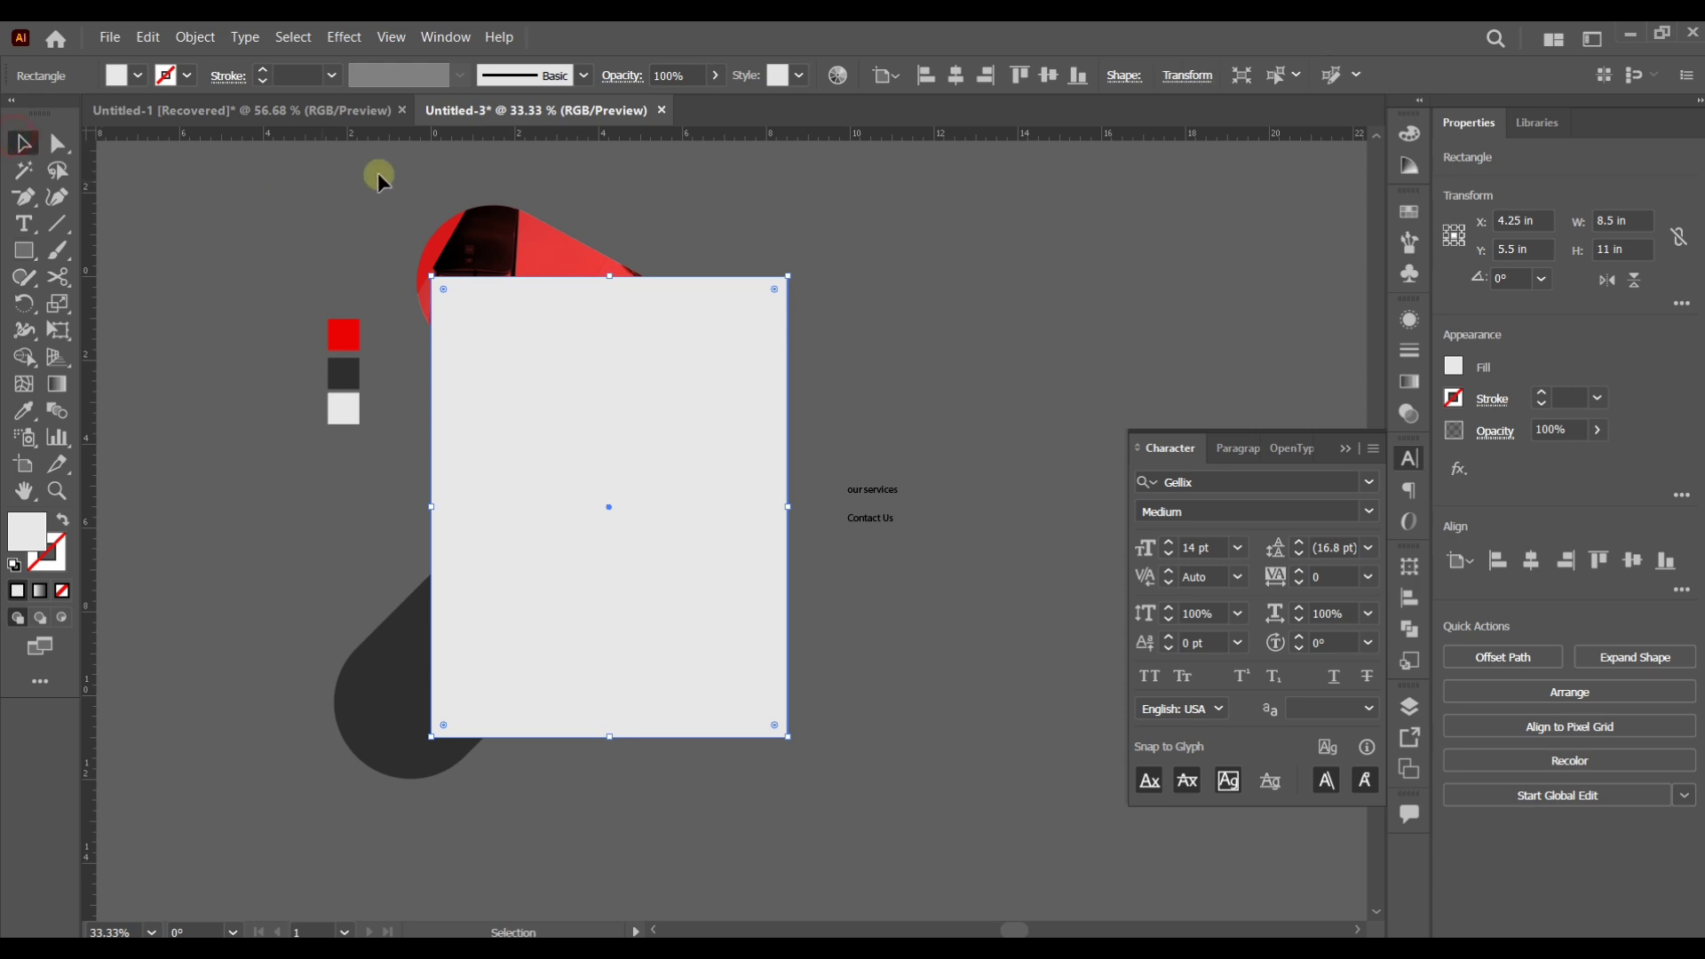
drag(393, 191, 636, 759)
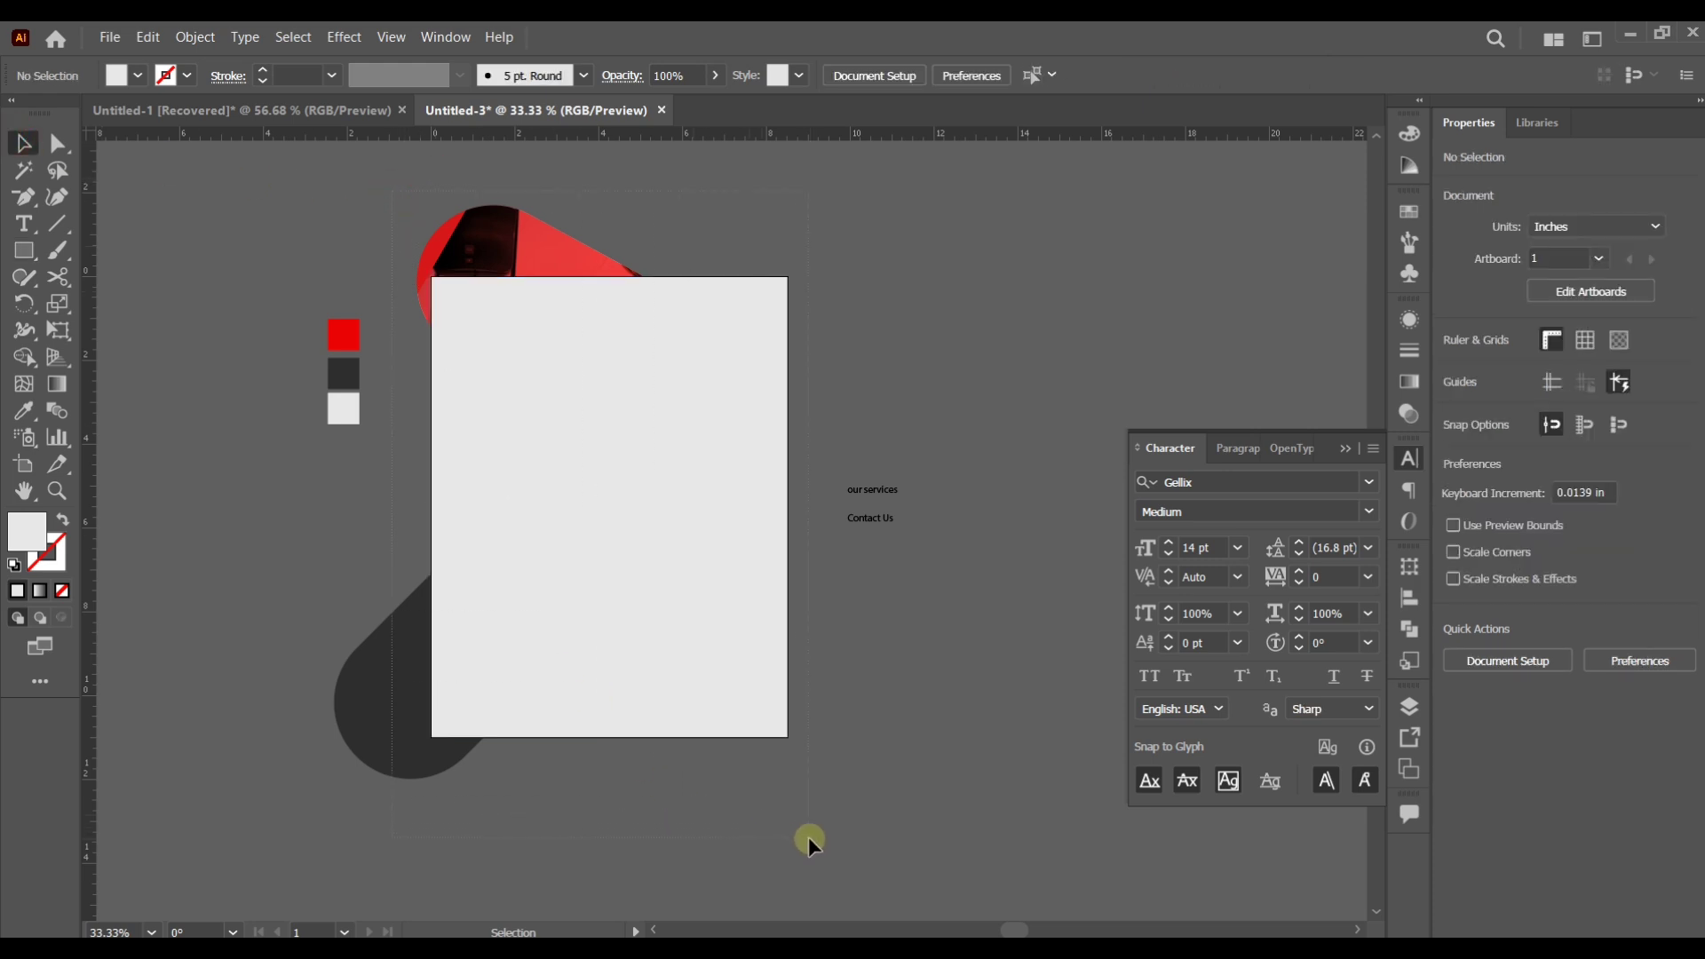
right_click(783, 414)
click(852, 578)
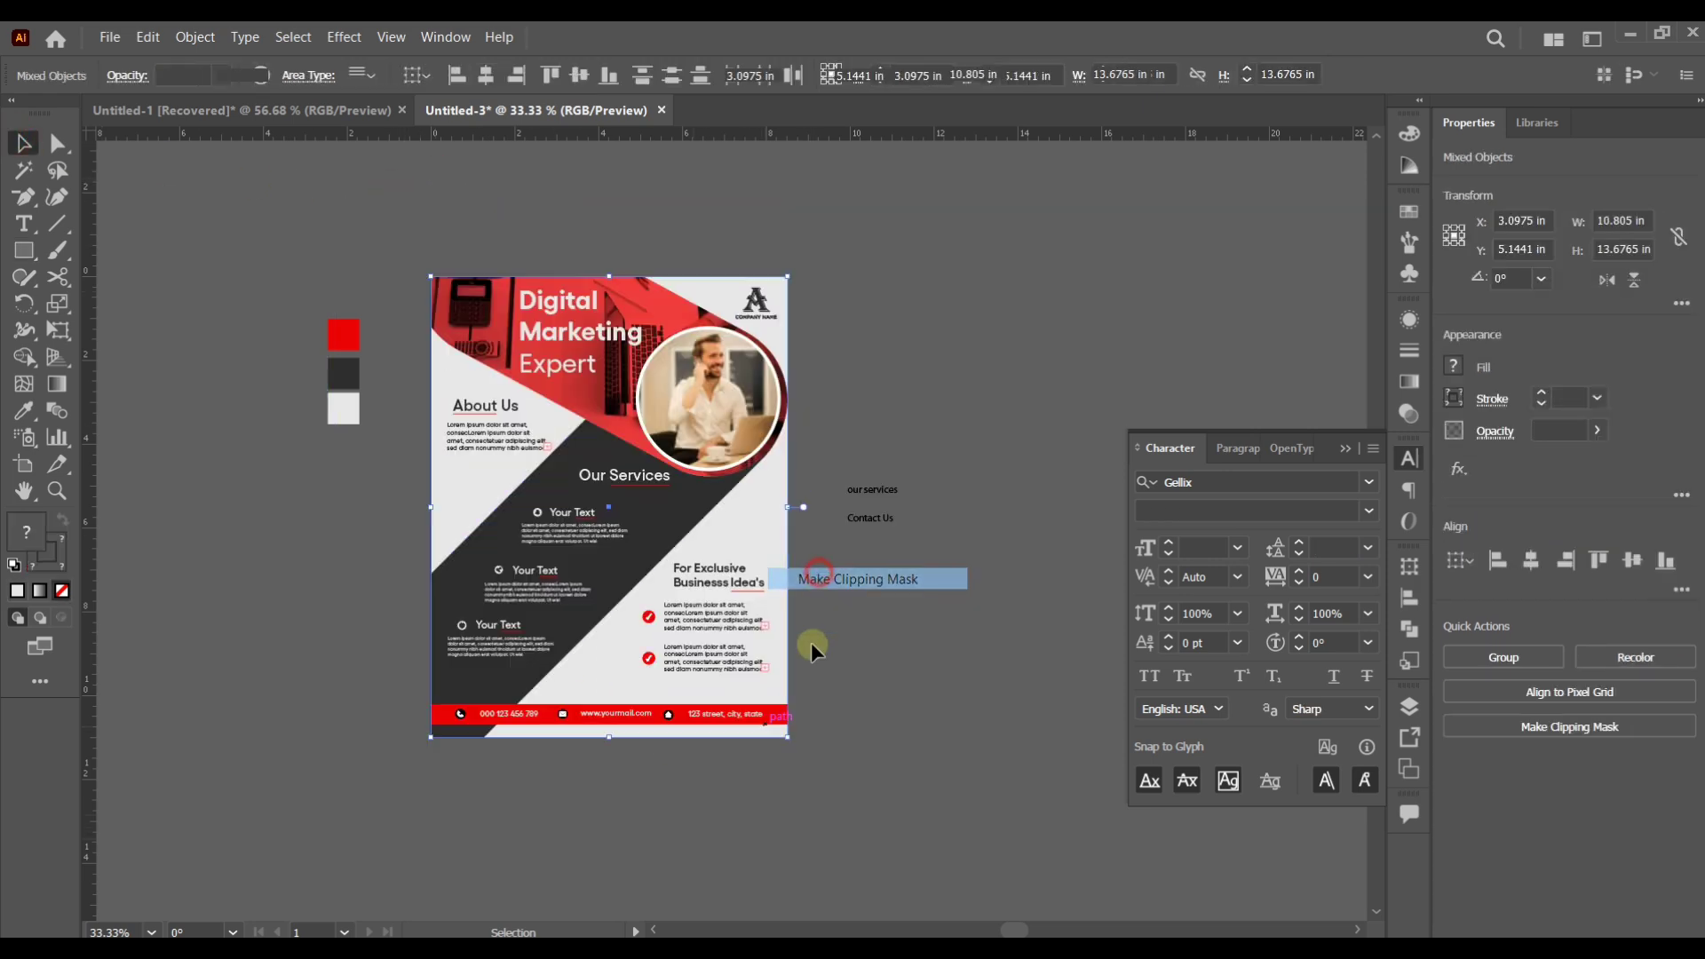
click(815, 811)
alt+scroll(593, 596, up, 1)
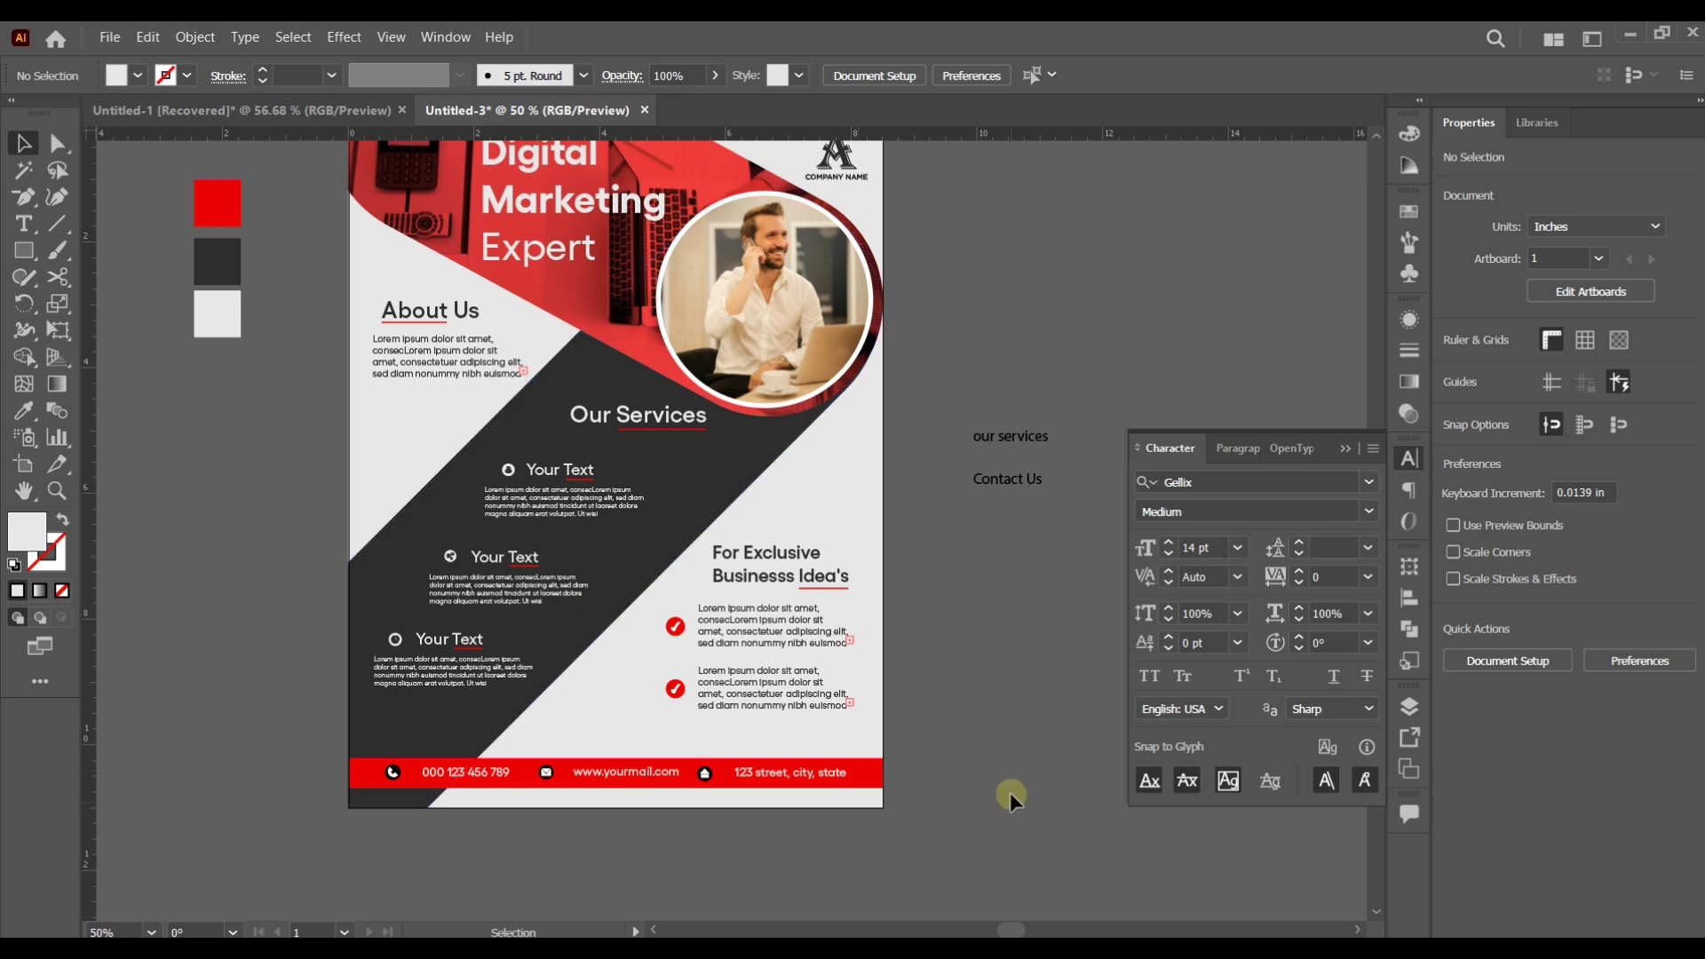
Step: Remove the 'our services / Contact Us' text and three swatch squares, and close the Character panel
scroll(948, 702, up, 1)
scroll(943, 578, up, 1)
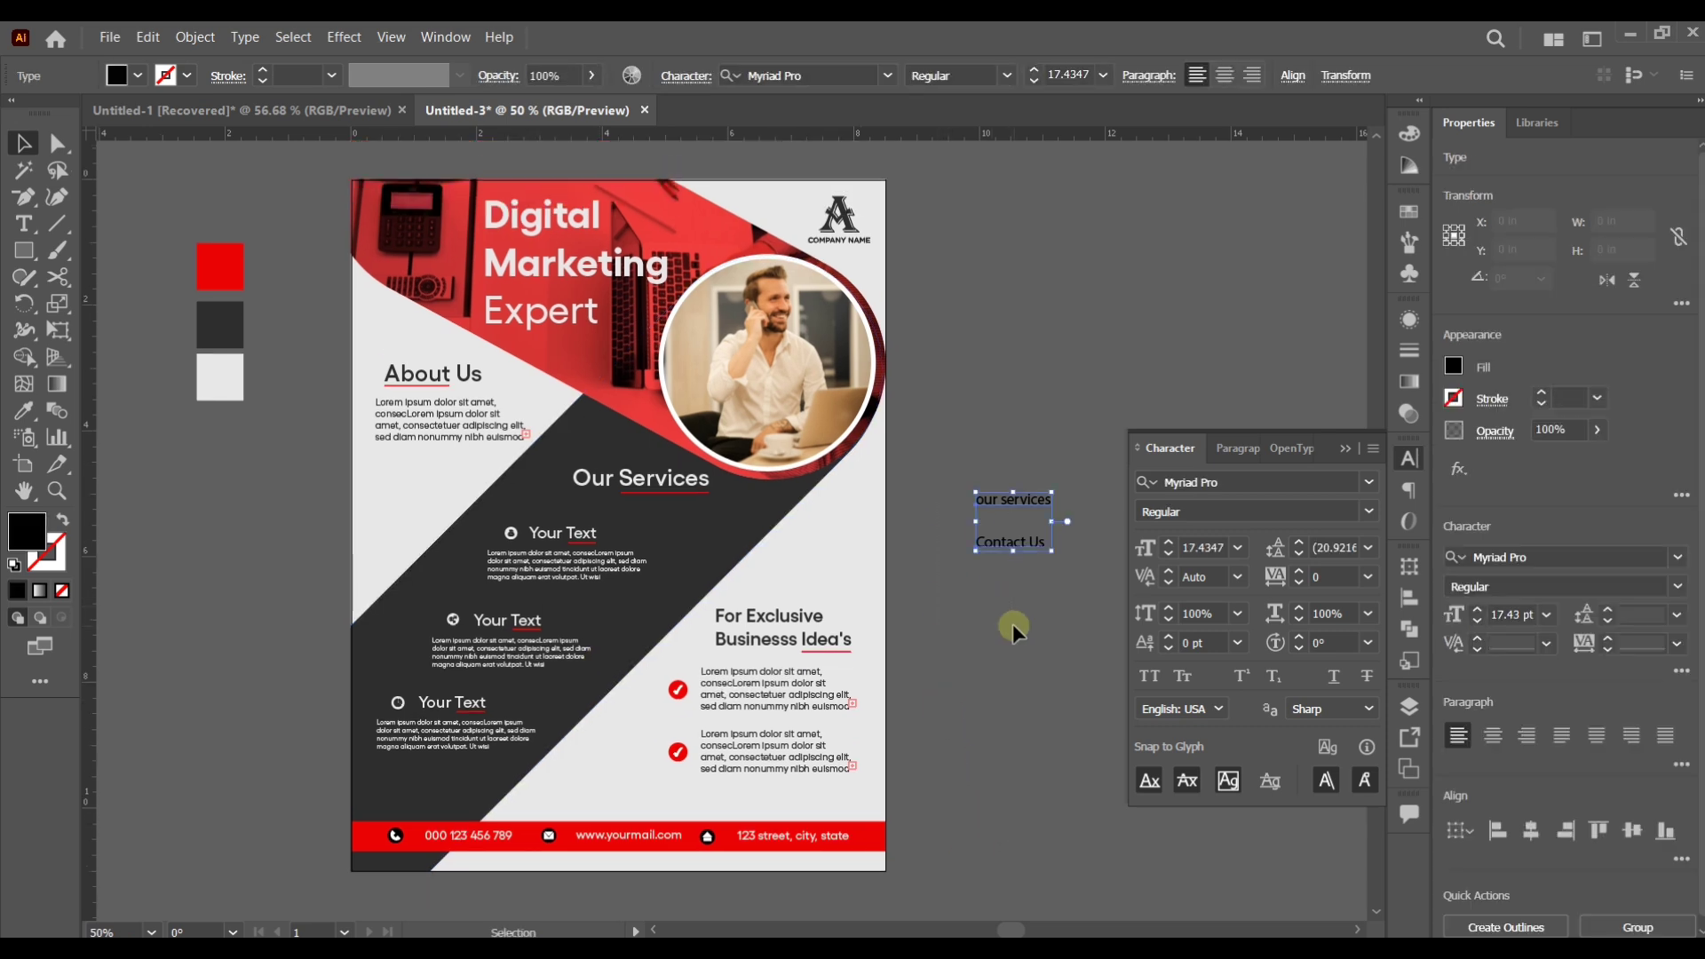
key(ctrl+z)
drag(169, 204, 238, 451)
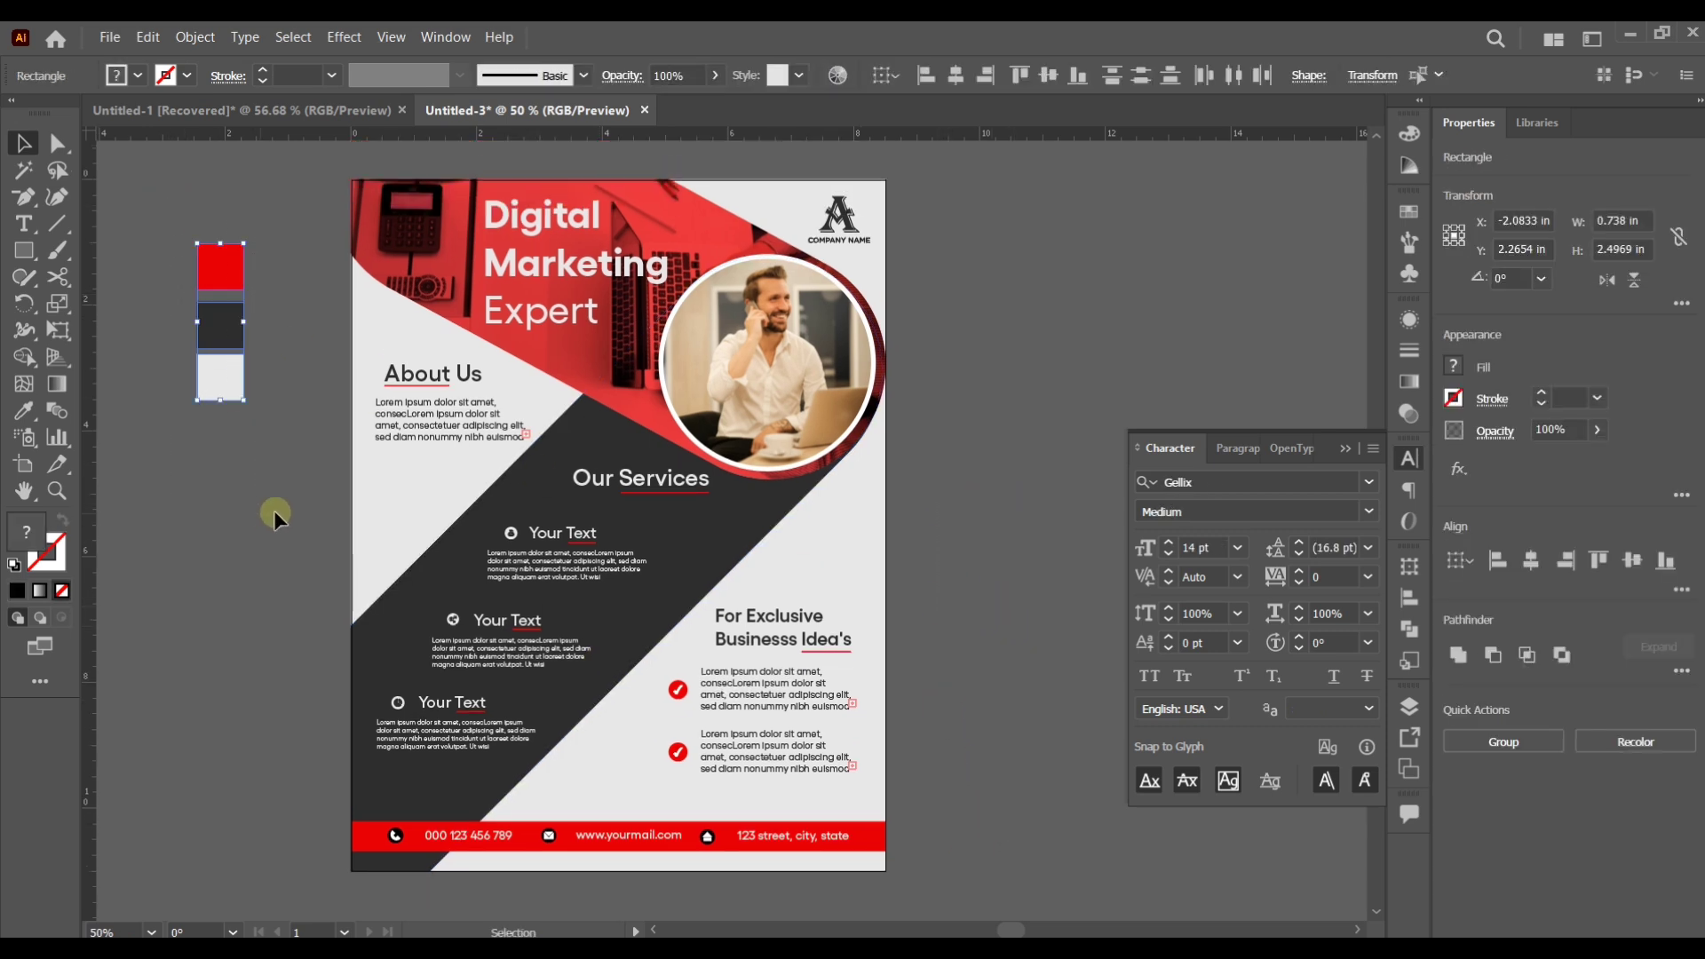
key(Delete)
click(1346, 449)
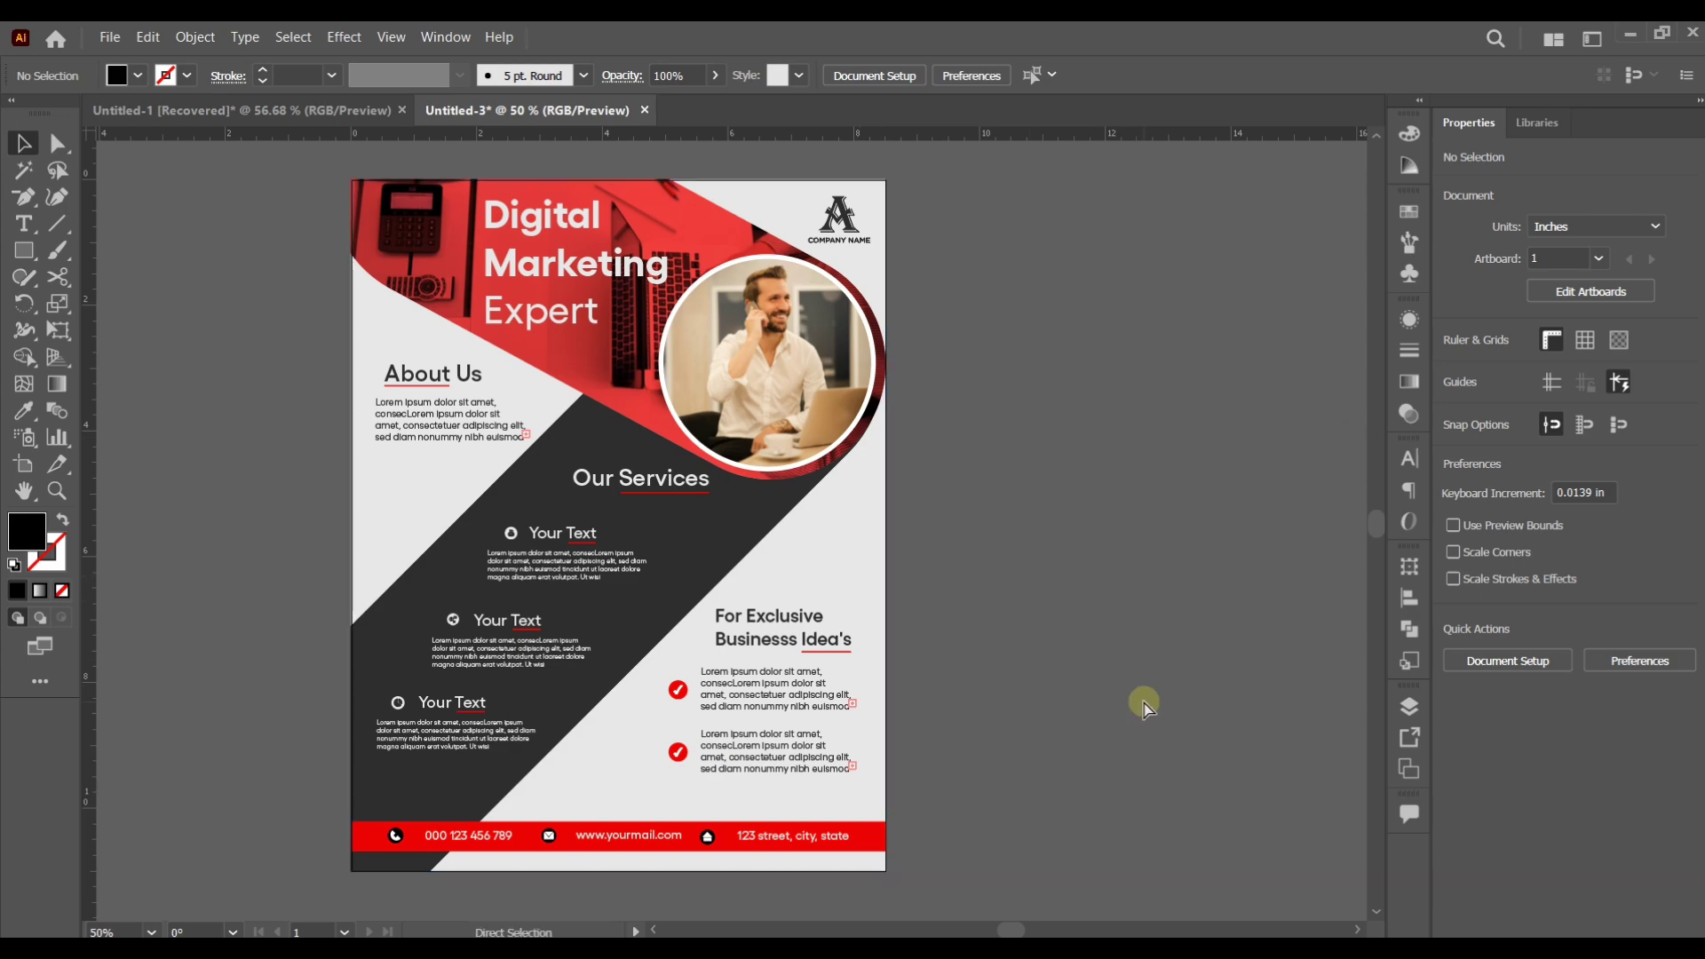
scroll(1144, 704, up, 1)
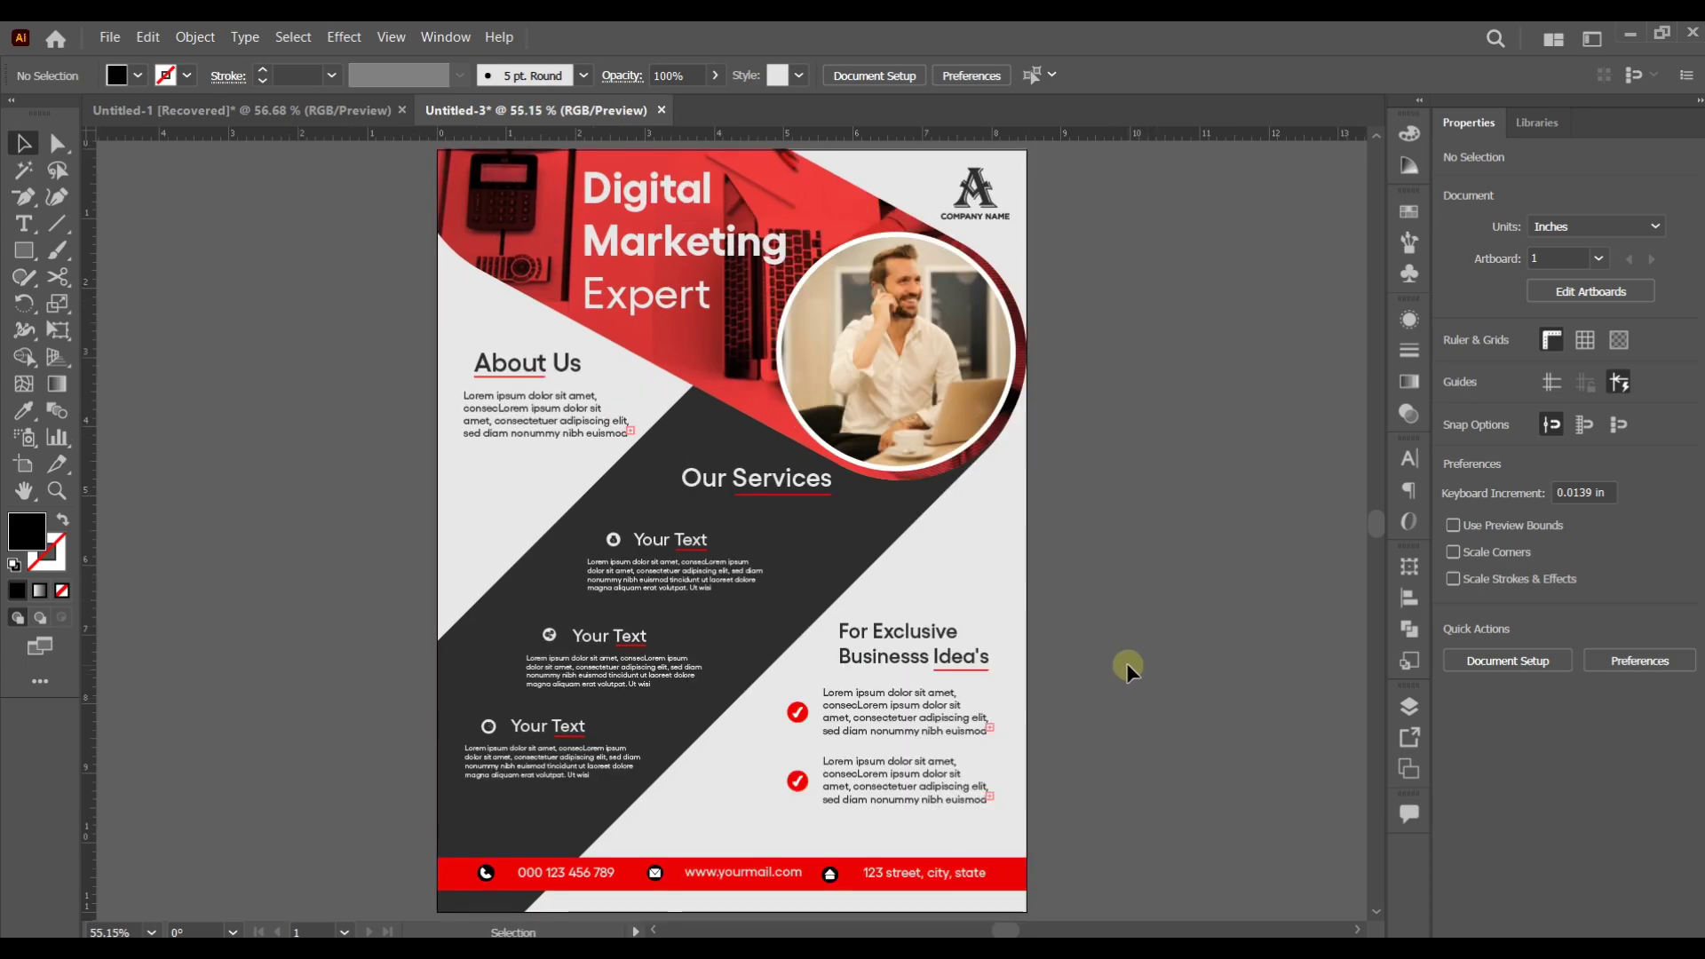